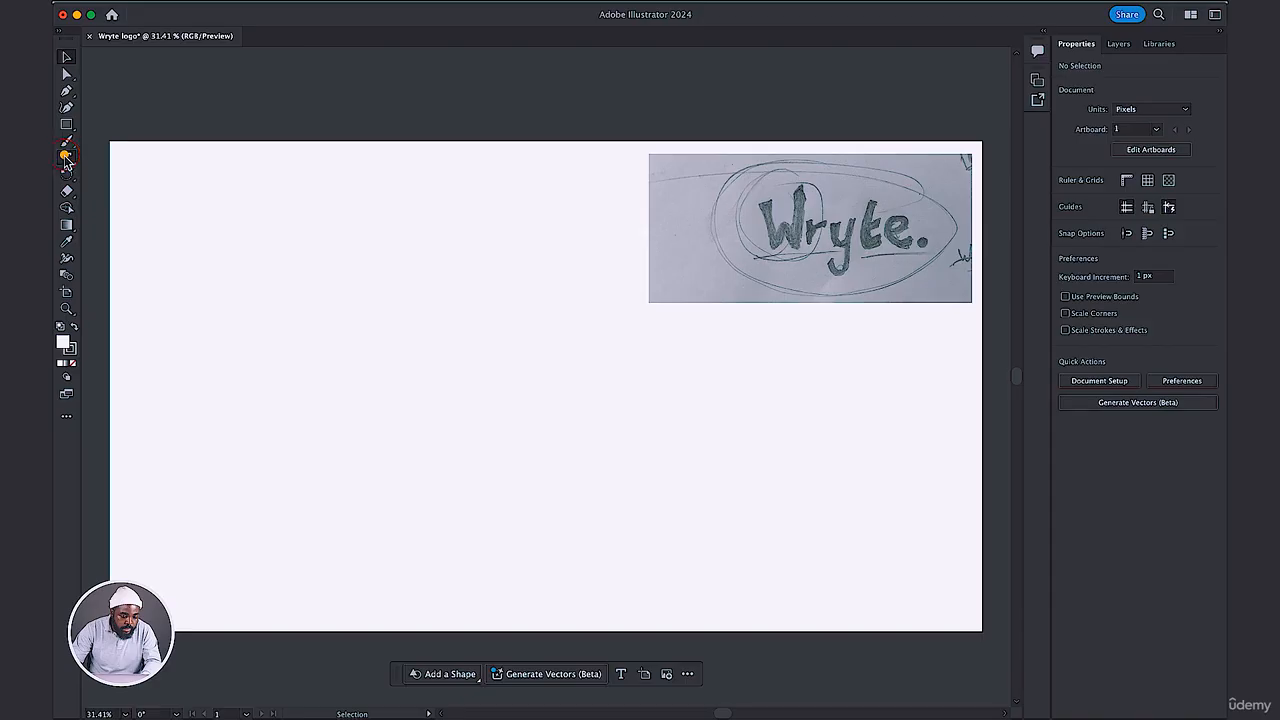
# Add the point text "Wryte" on the blank area of the artboard and set its font size to 50 pt.
pyautogui.press('t')
pyautogui.click(291, 315)
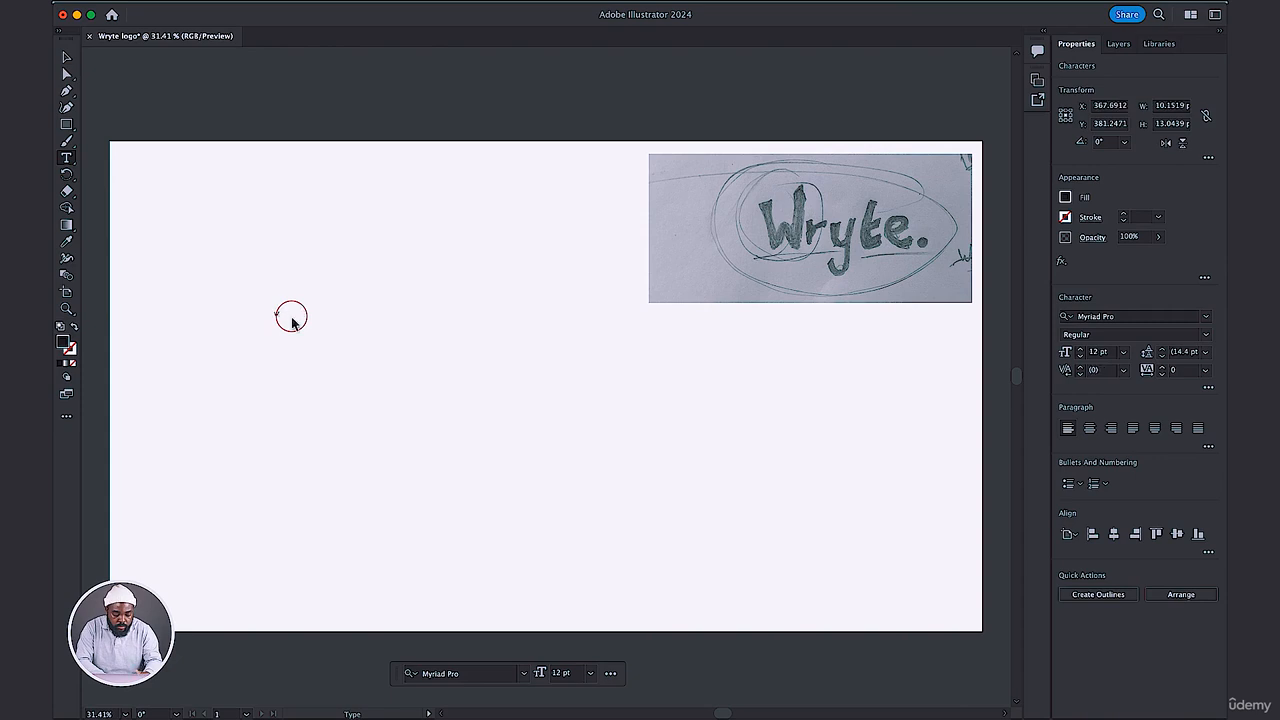
pyautogui.write('Wryte')
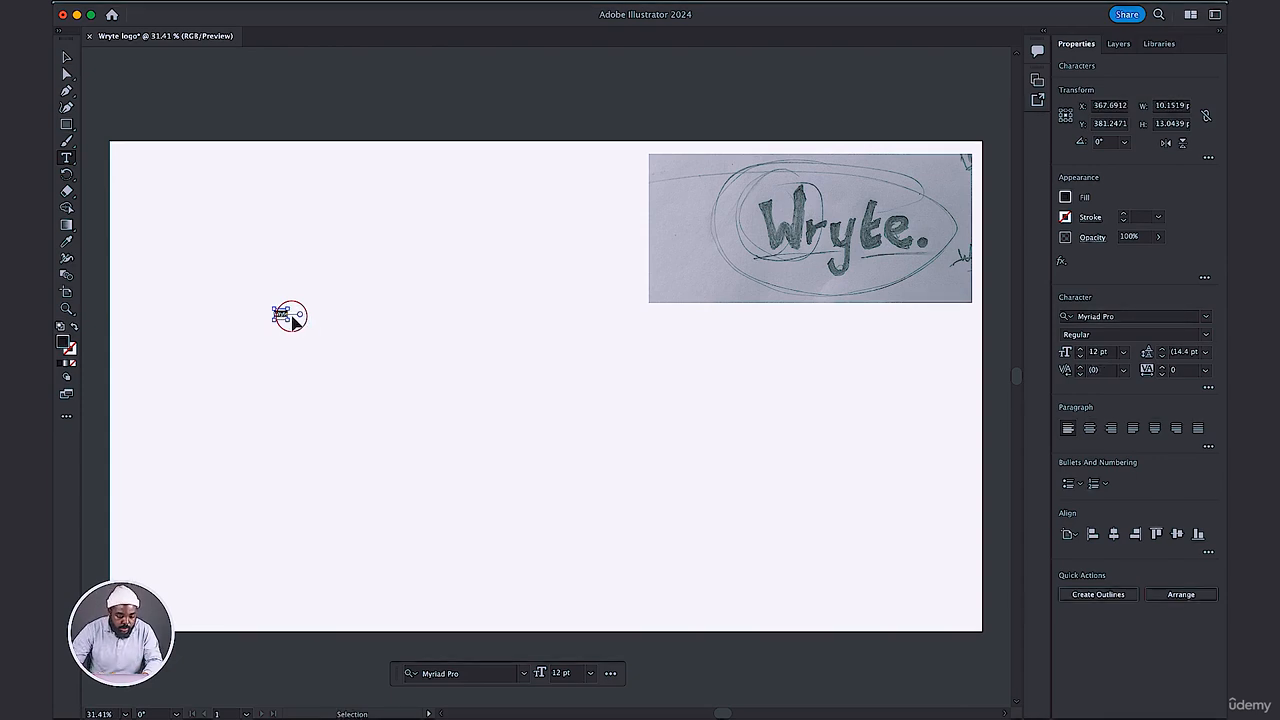
pyautogui.press('super+a')
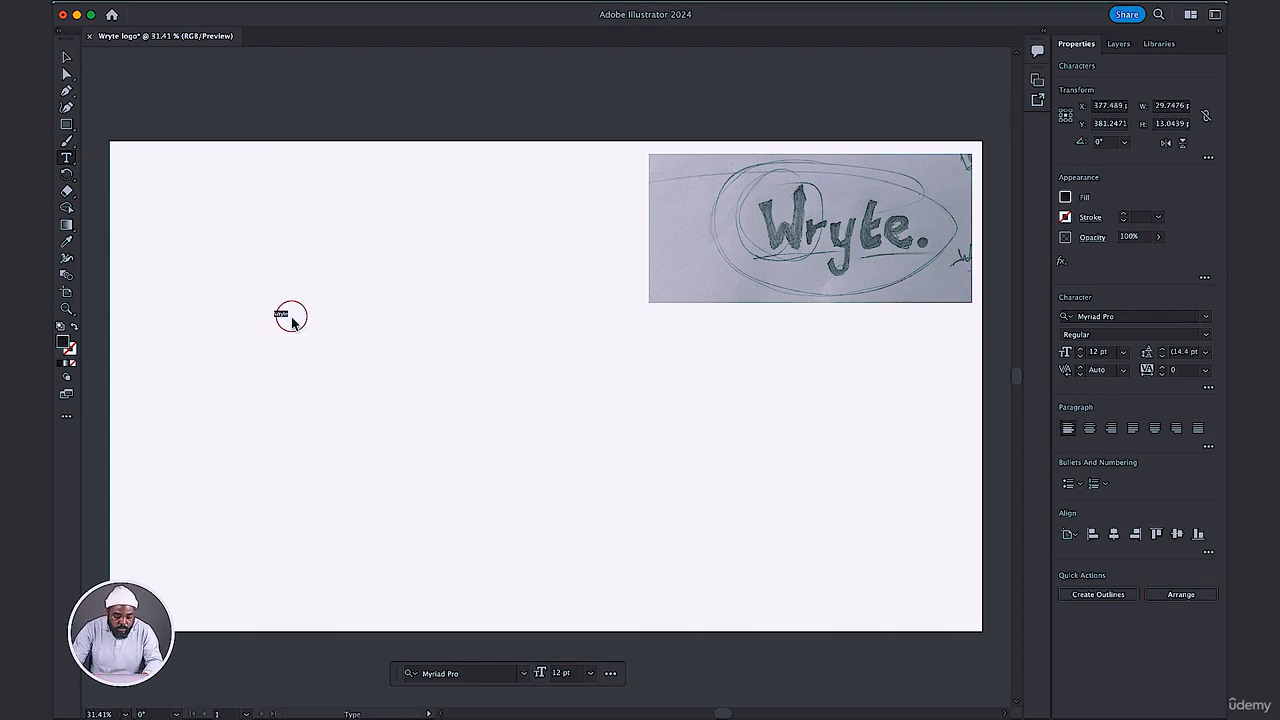
pyautogui.click(1099, 351)
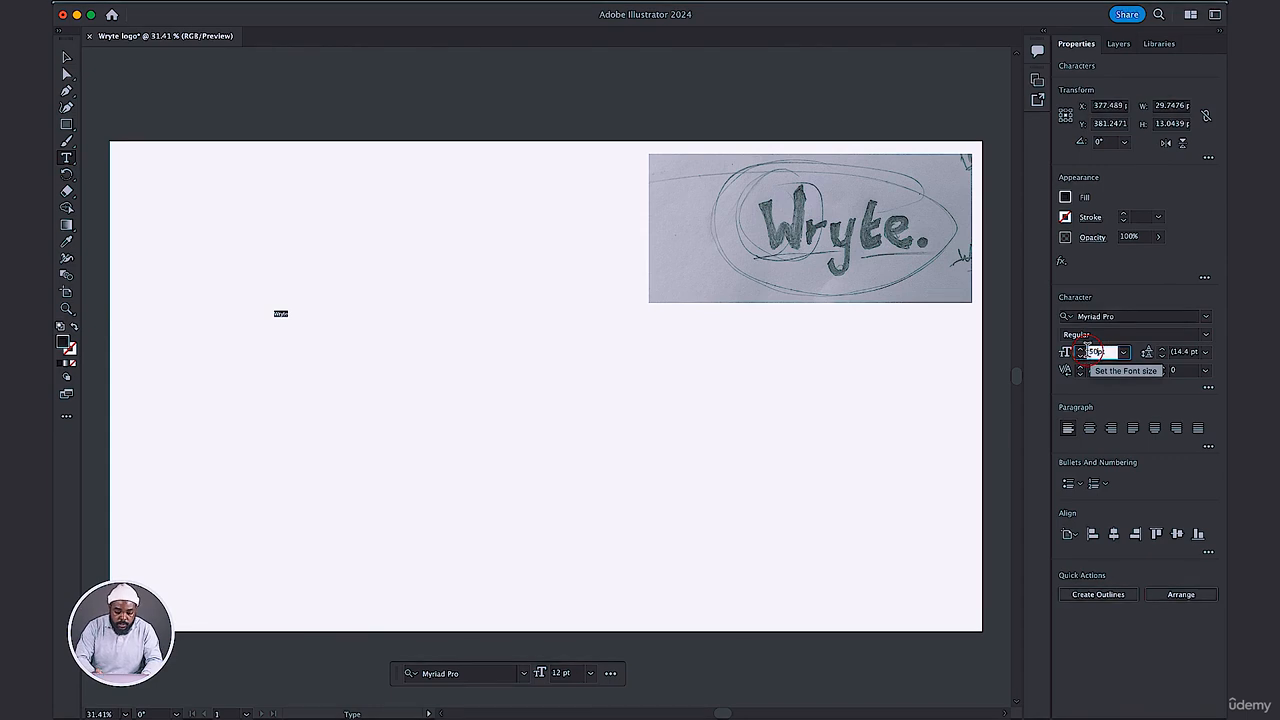
pyautogui.write('50pt')
pyautogui.press('Return')
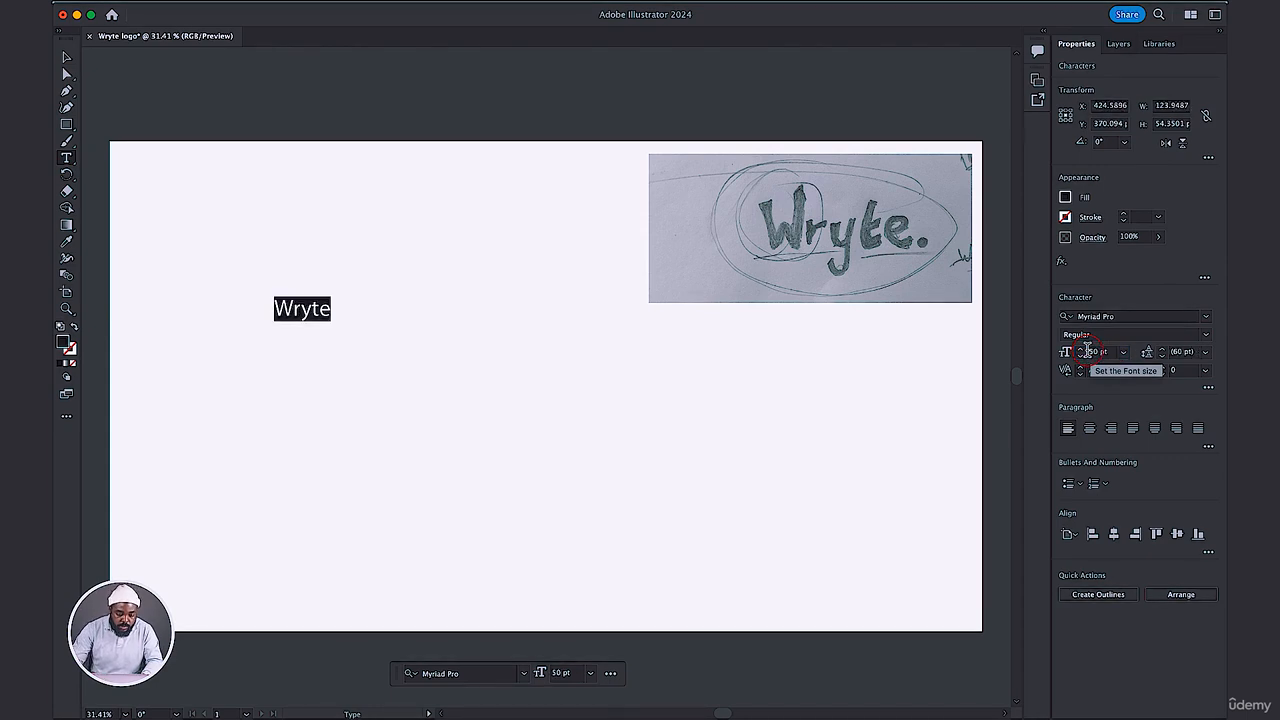
# Scale the Wryte text up to about 171.5 pt and move it to the upper-left area of the artboard.
pyautogui.click(68, 57)
pyautogui.click(274, 257)
pyautogui.click(302, 308)
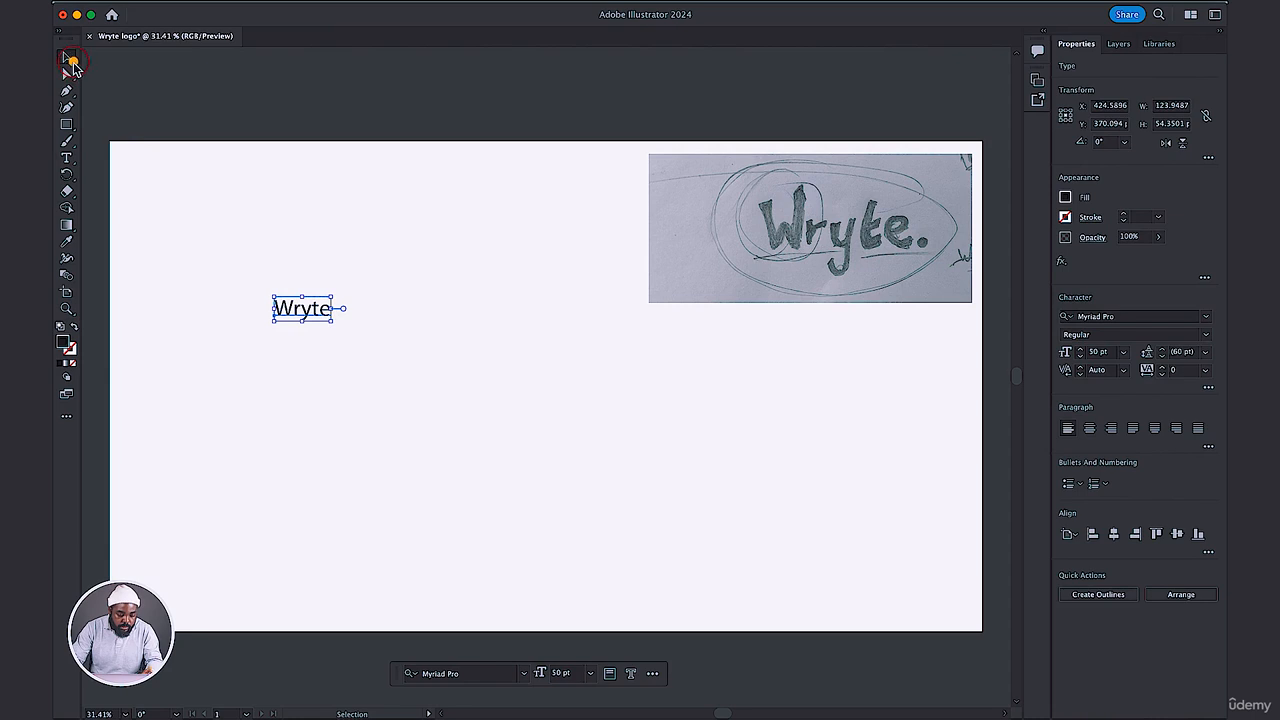
pyautogui.moveTo(333, 321); pyautogui.dragTo(517, 369)
pyautogui.click(517, 369)
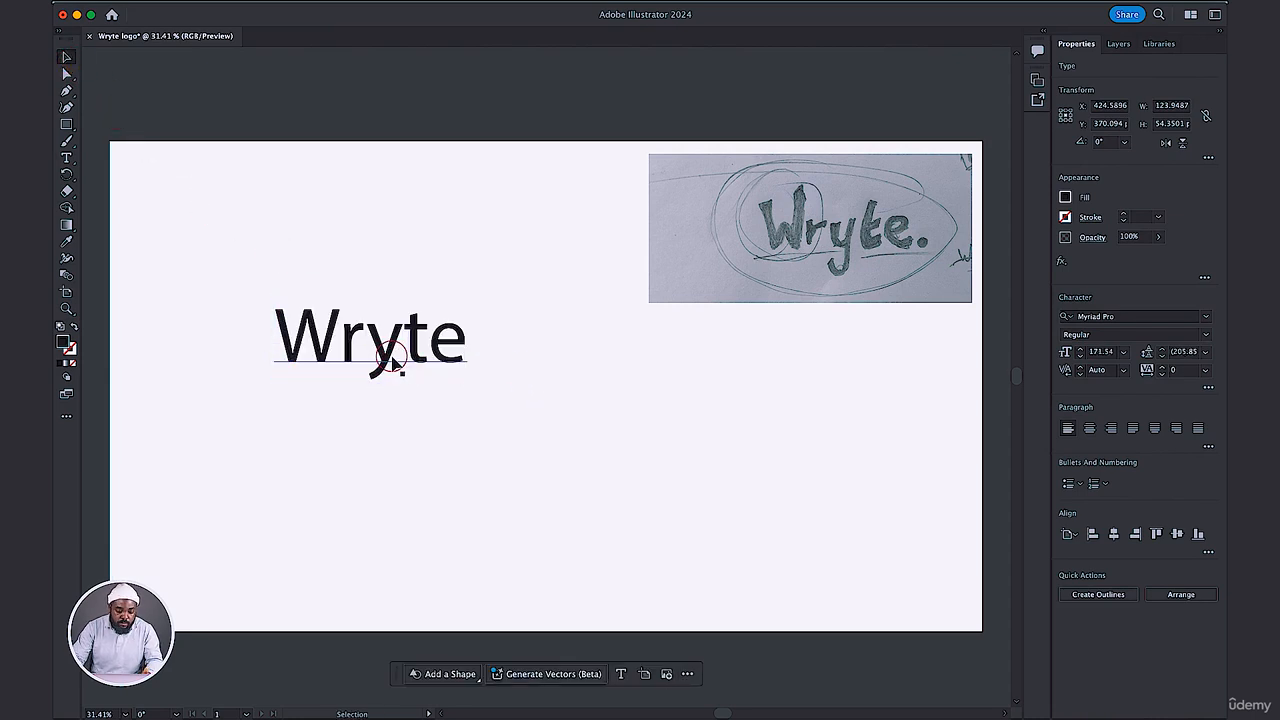
pyautogui.moveTo(392, 365); pyautogui.dragTo(331, 272)
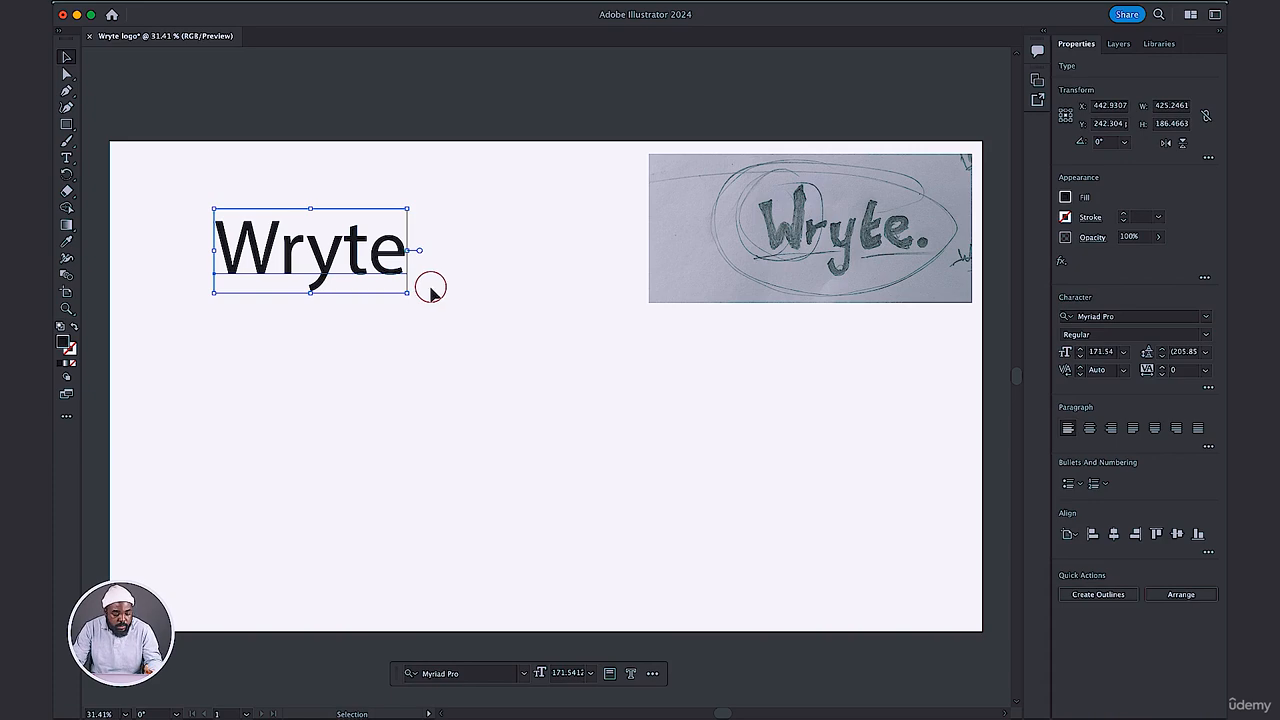
# Duplicate the Wryte text twice below the original and space the three copies in a vertical stack.
pyautogui.moveTo(324, 262); pyautogui.dragTo(326, 358)
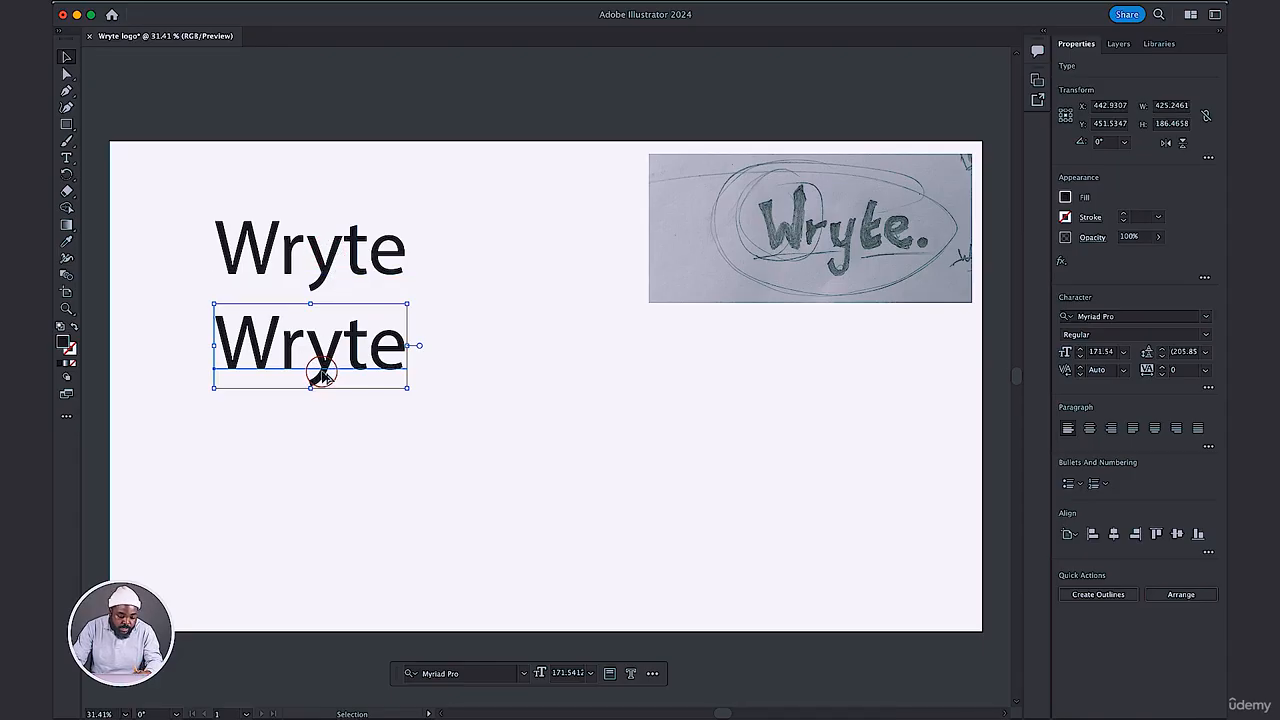
pyautogui.moveTo(322, 375); pyautogui.dragTo(317, 455)
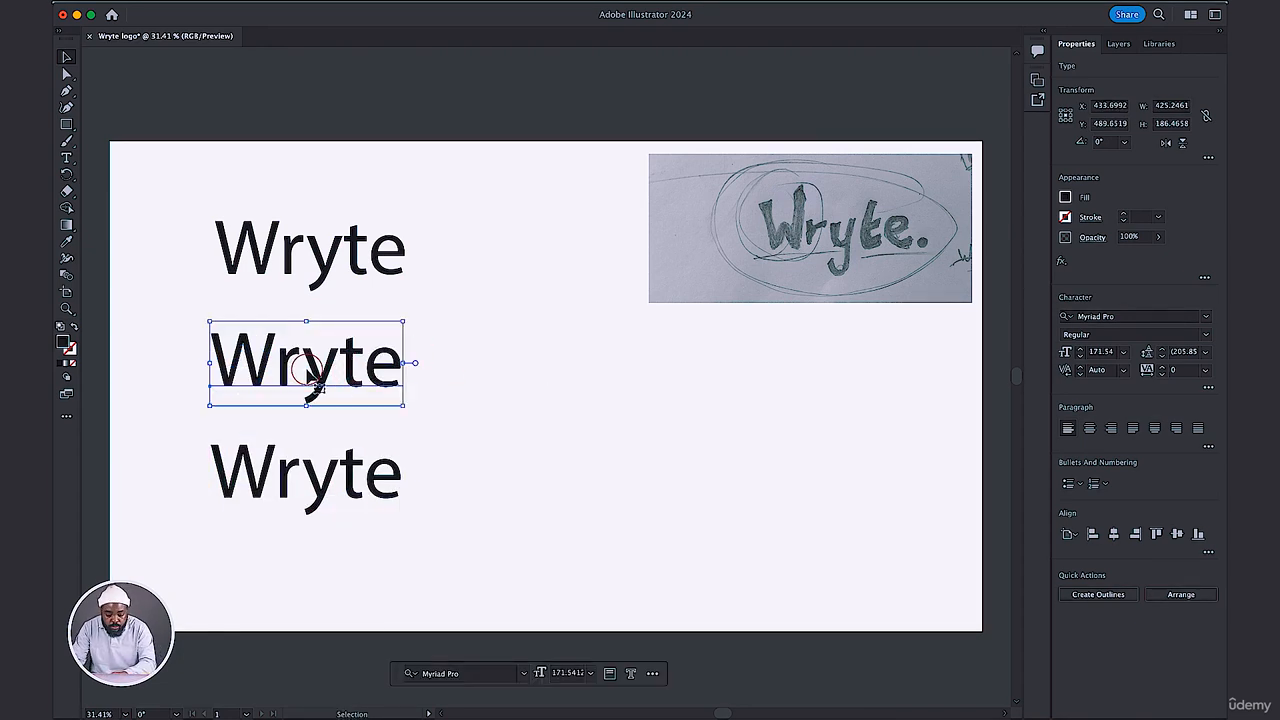
pyautogui.moveTo(316, 383); pyautogui.dragTo(313, 379)
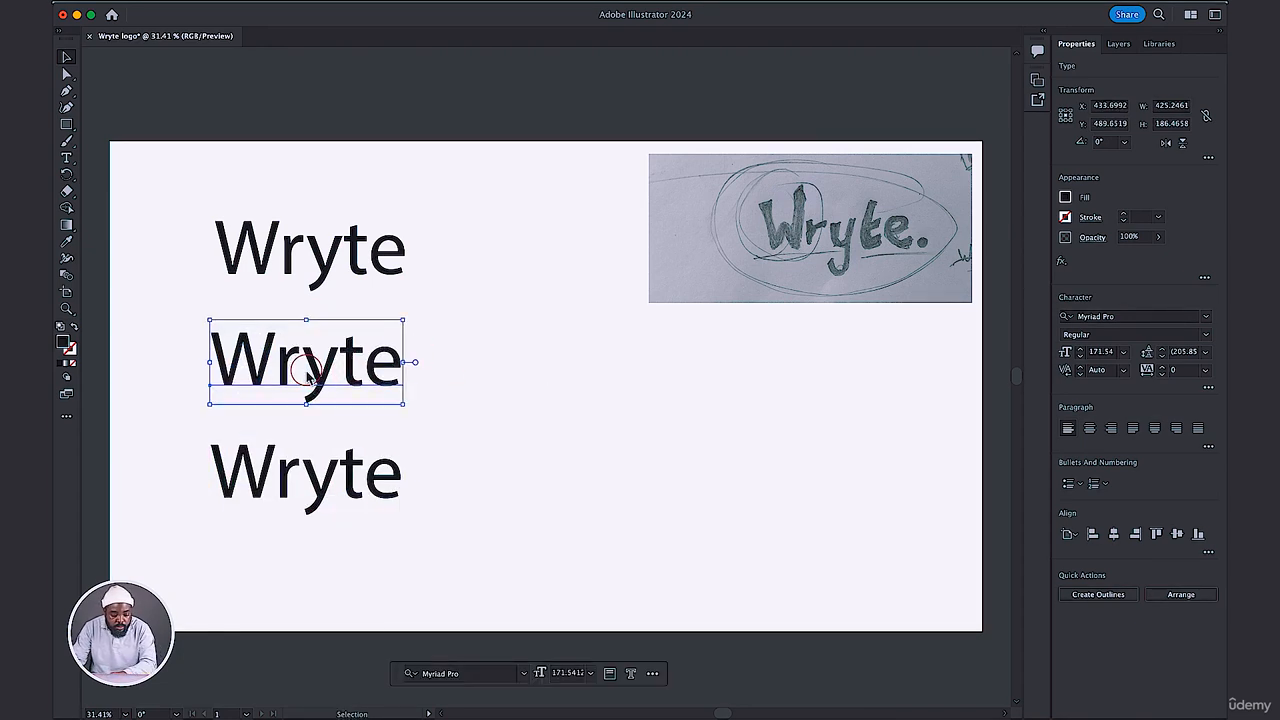
# Change the top Wryte's font to Nergisha and shift it slightly down and to the left.
pyautogui.click(308, 272)
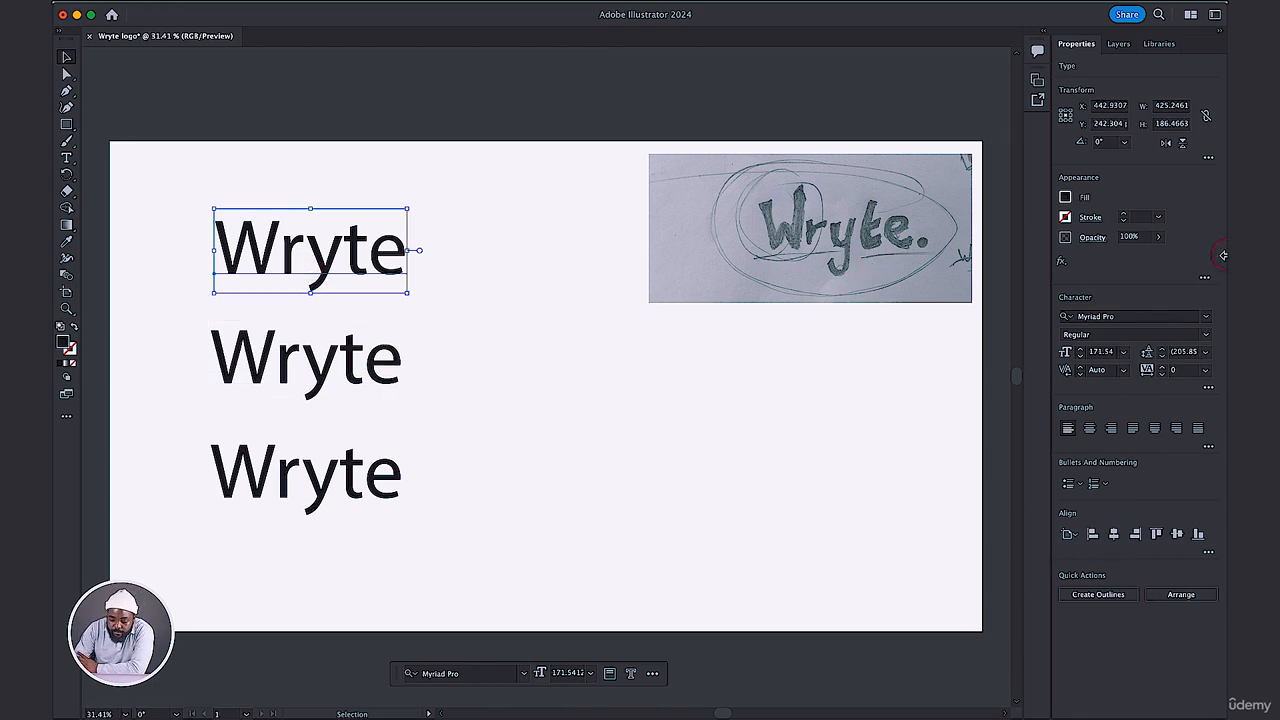
pyautogui.click(1205, 318)
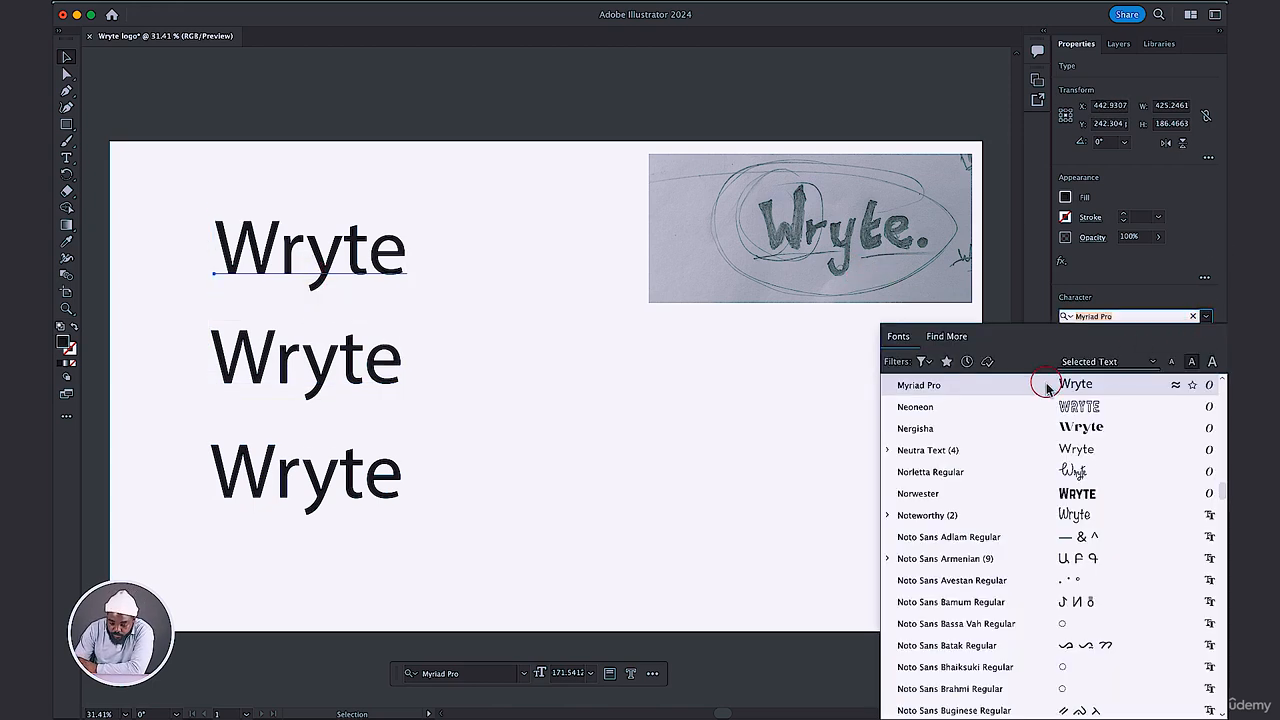
pyautogui.click(1044, 440)
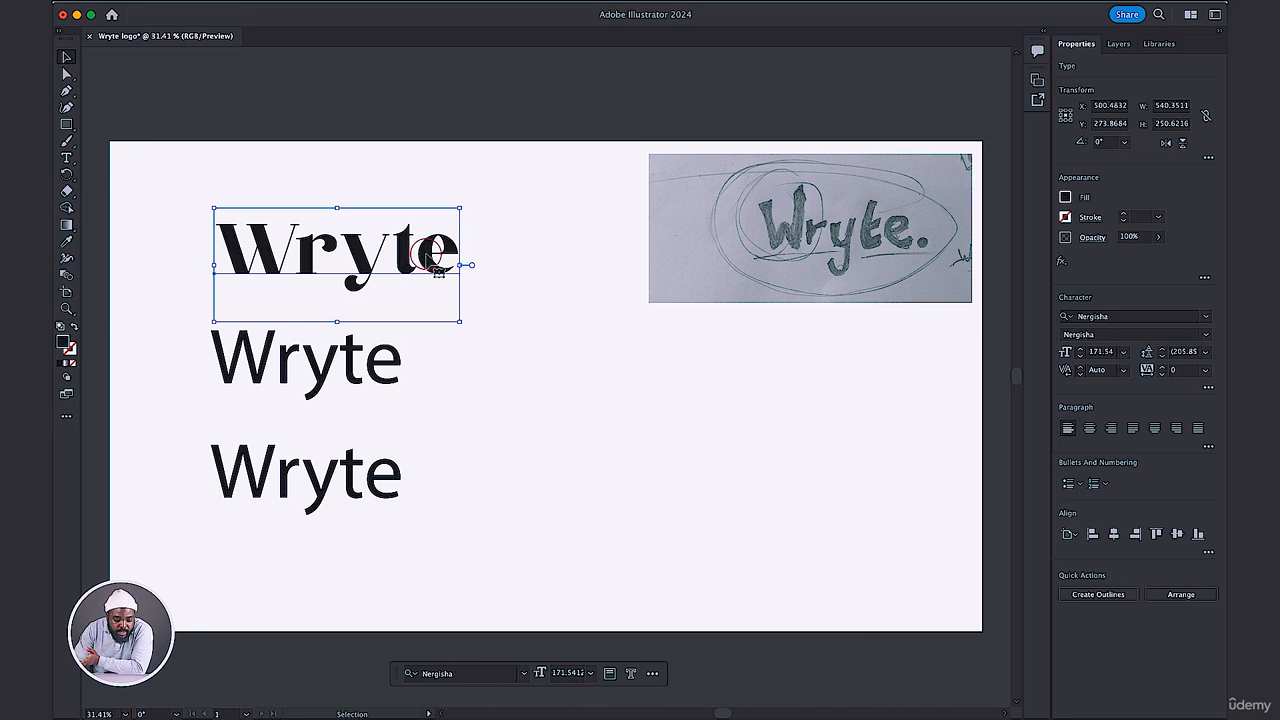
pyautogui.moveTo(425, 255); pyautogui.dragTo(408, 269)
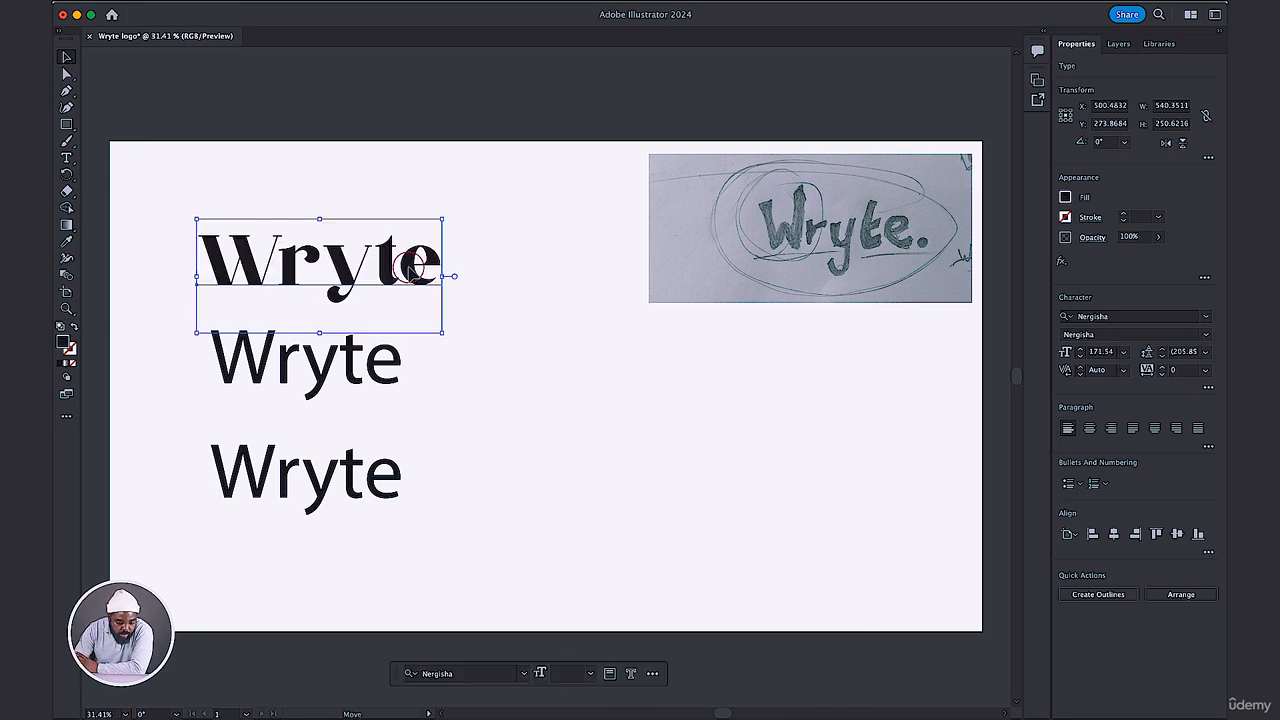
# Change the font of the middle Wryte text to Mpompa.
pyautogui.click(323, 357)
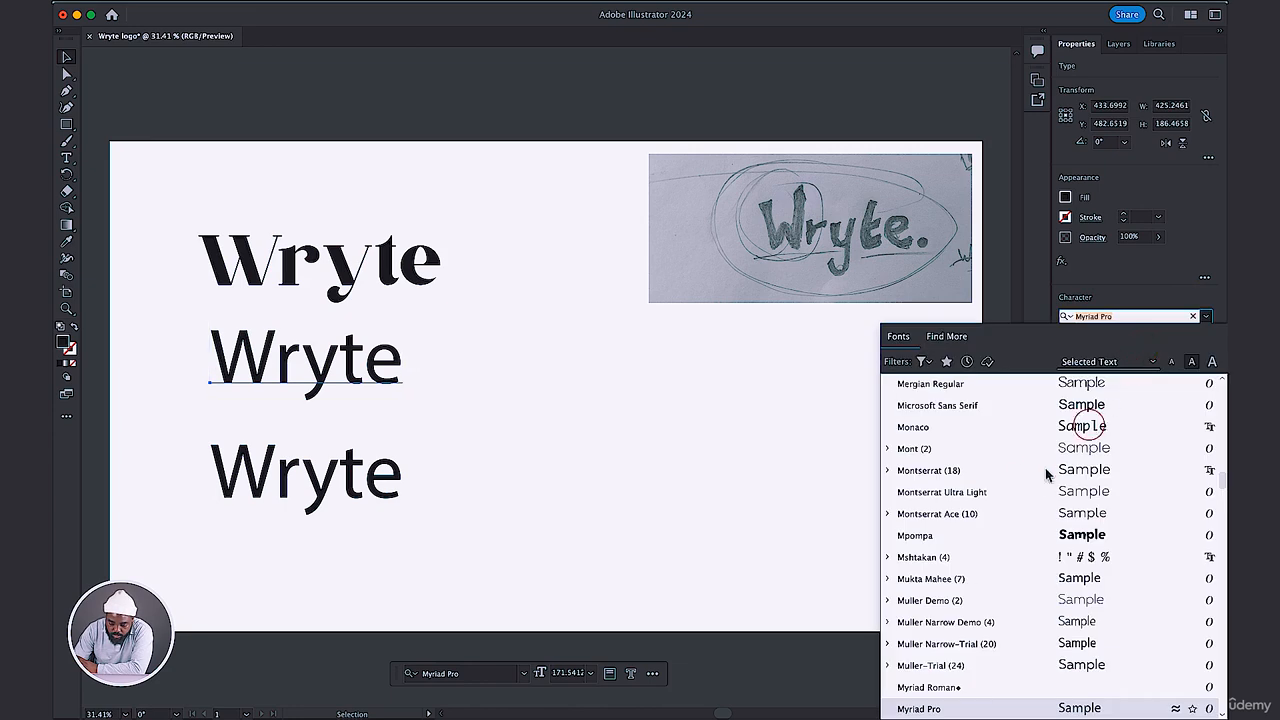
pyautogui.scroll(-5, 1033, 490)
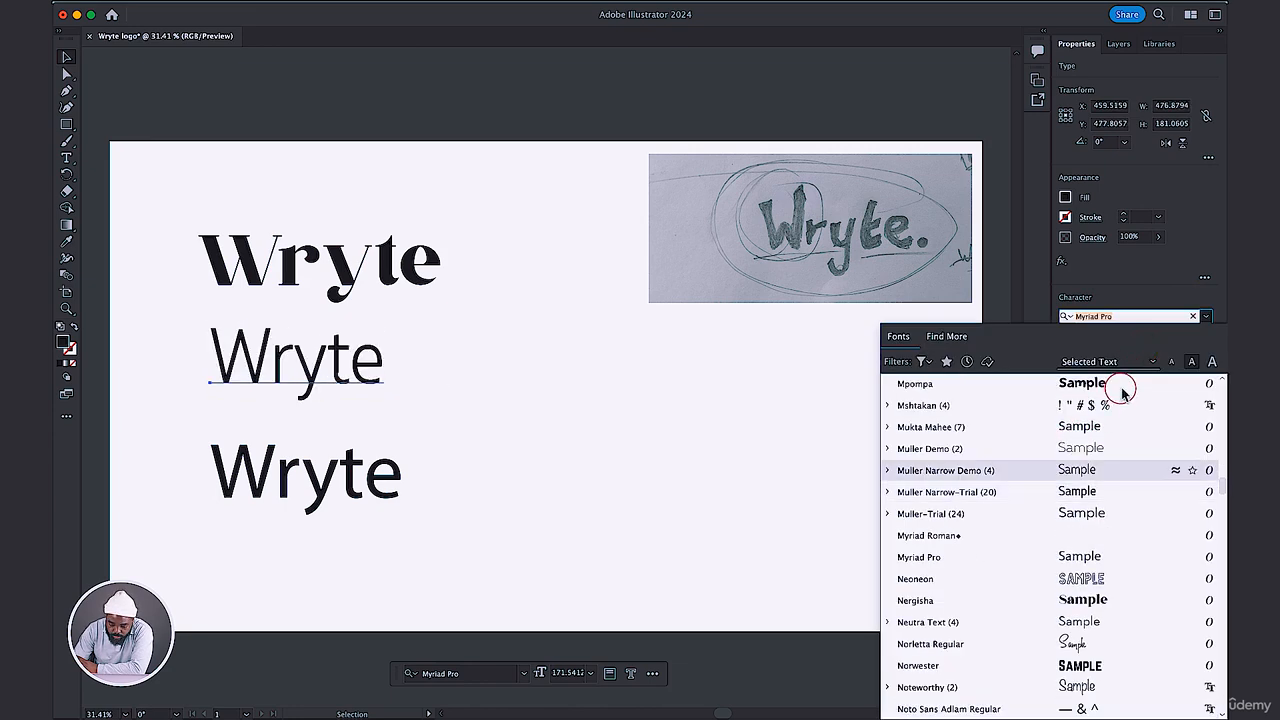
pyautogui.click(1108, 392)
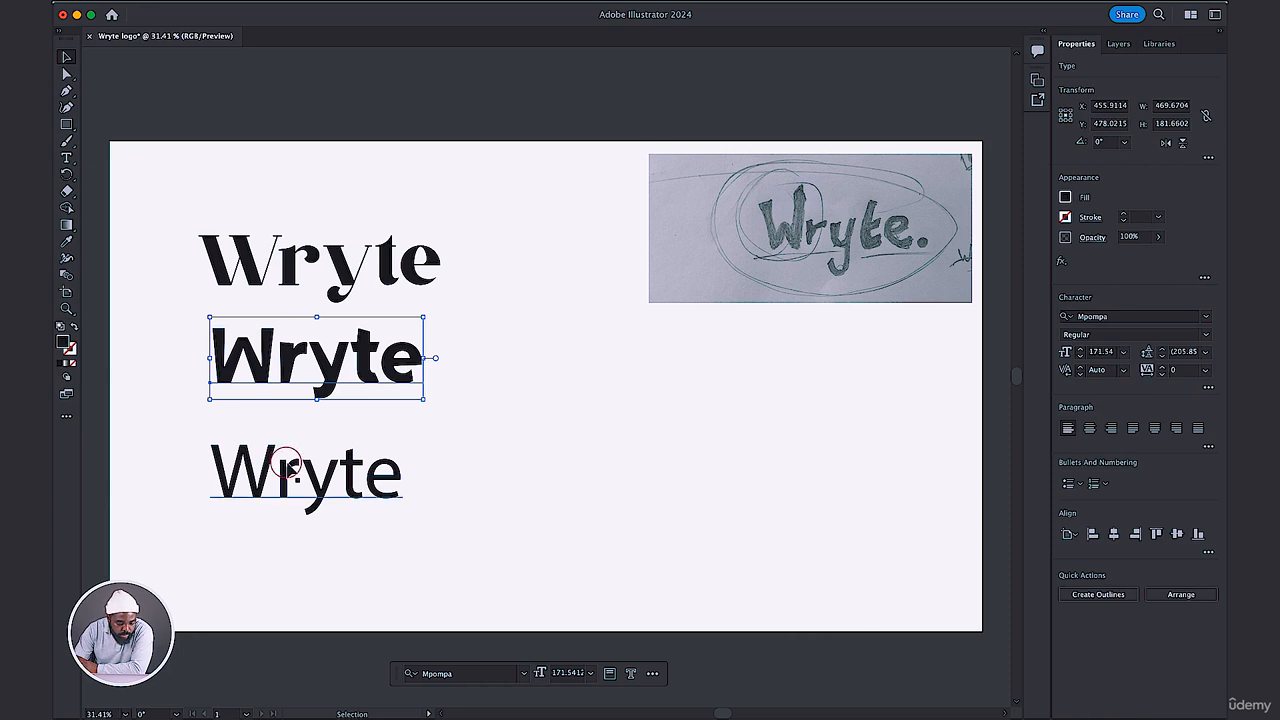
# Move the bottom Wryte text slightly closer to the middle one and change its font to Porky's.
pyautogui.moveTo(300, 466); pyautogui.dragTo(303, 459)
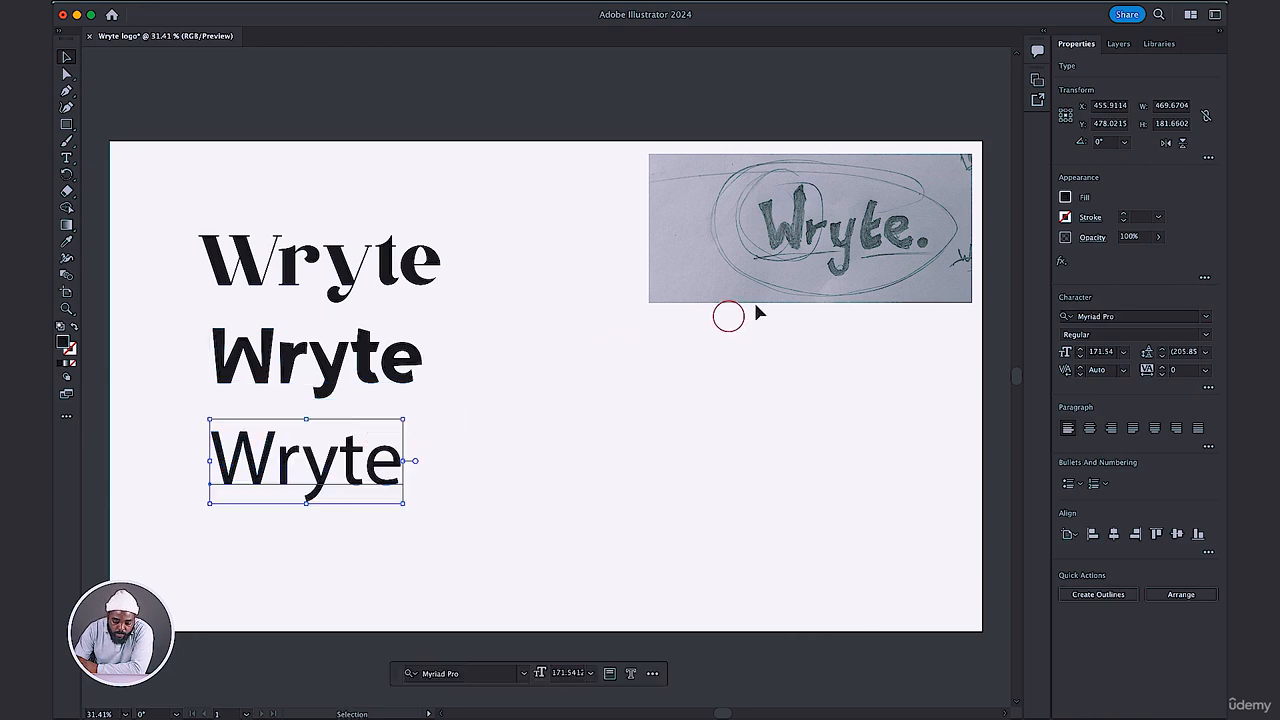
pyautogui.click(1205, 316)
pyautogui.scroll(-5, 1031, 543)
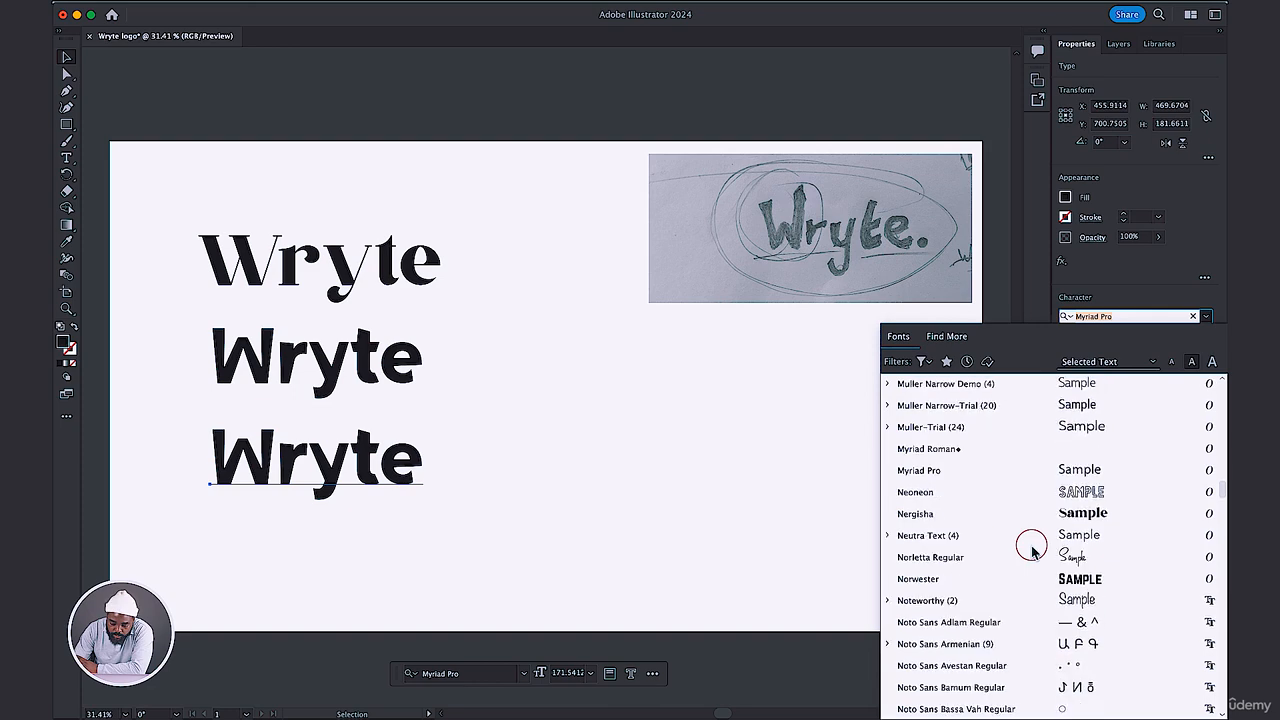
pyautogui.scroll(-10, 1032, 549)
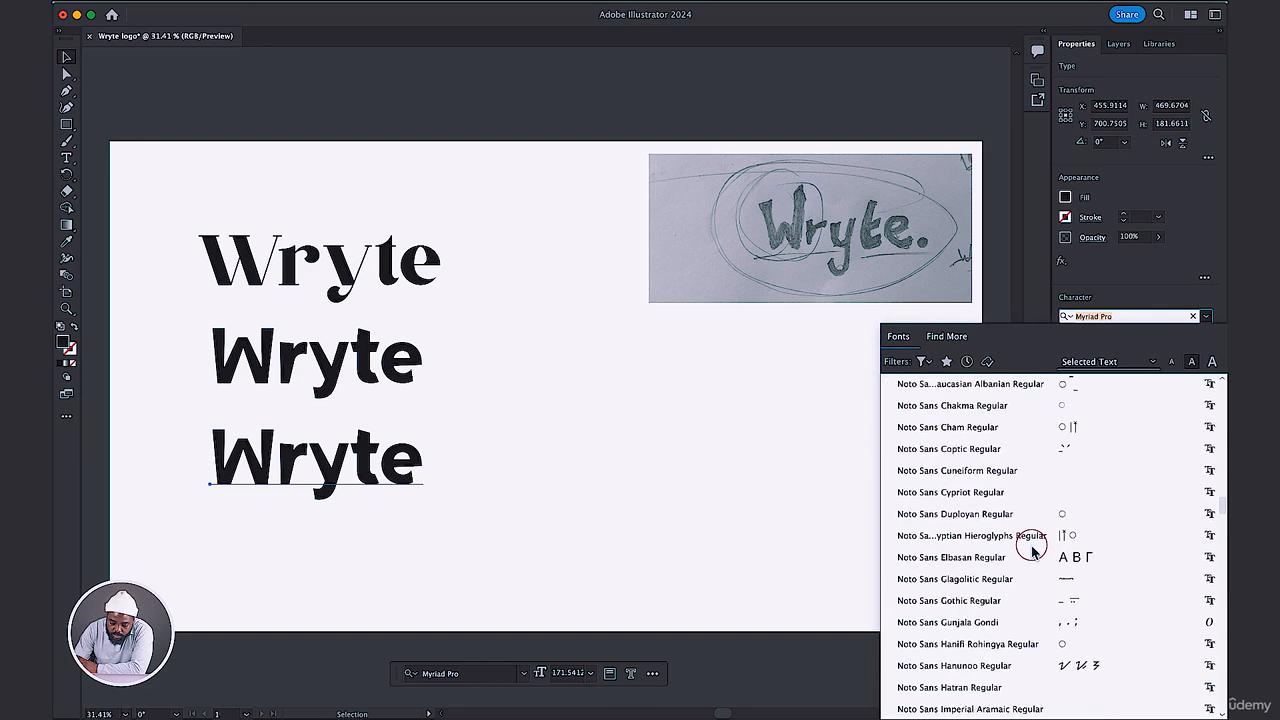
pyautogui.scroll(-10, 1032, 549)
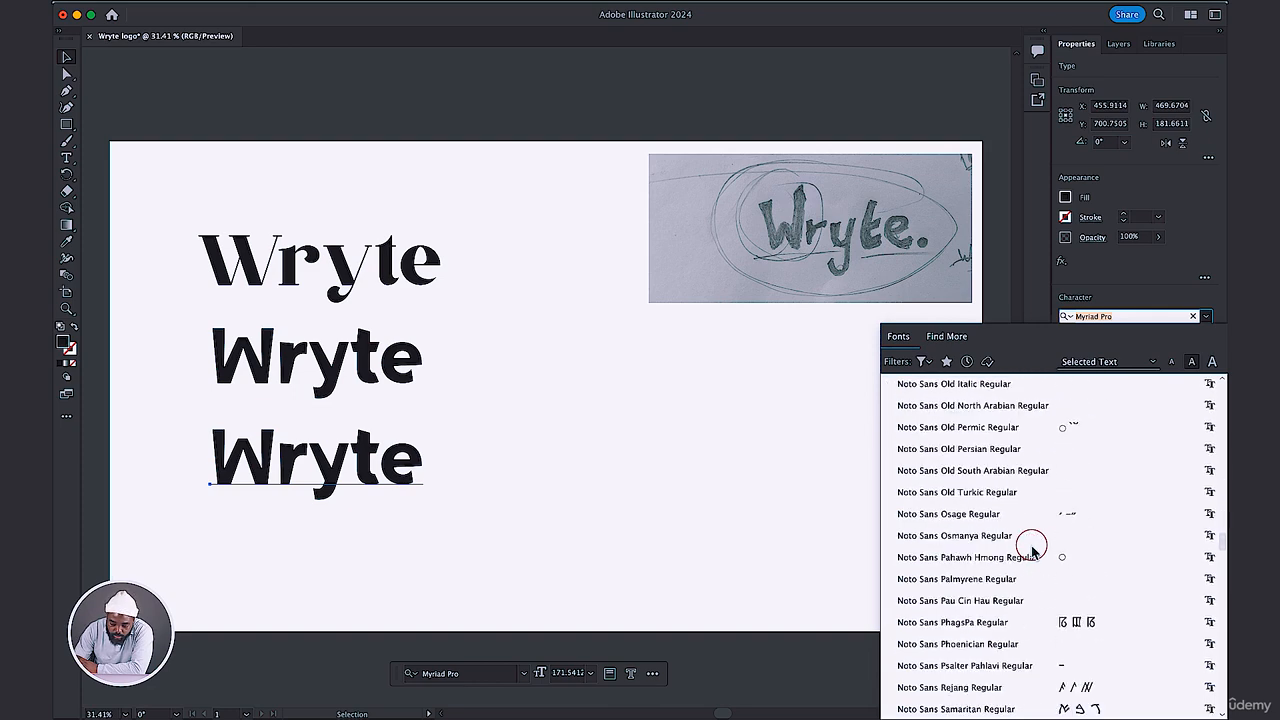
pyautogui.scroll(-10, 1032, 549)
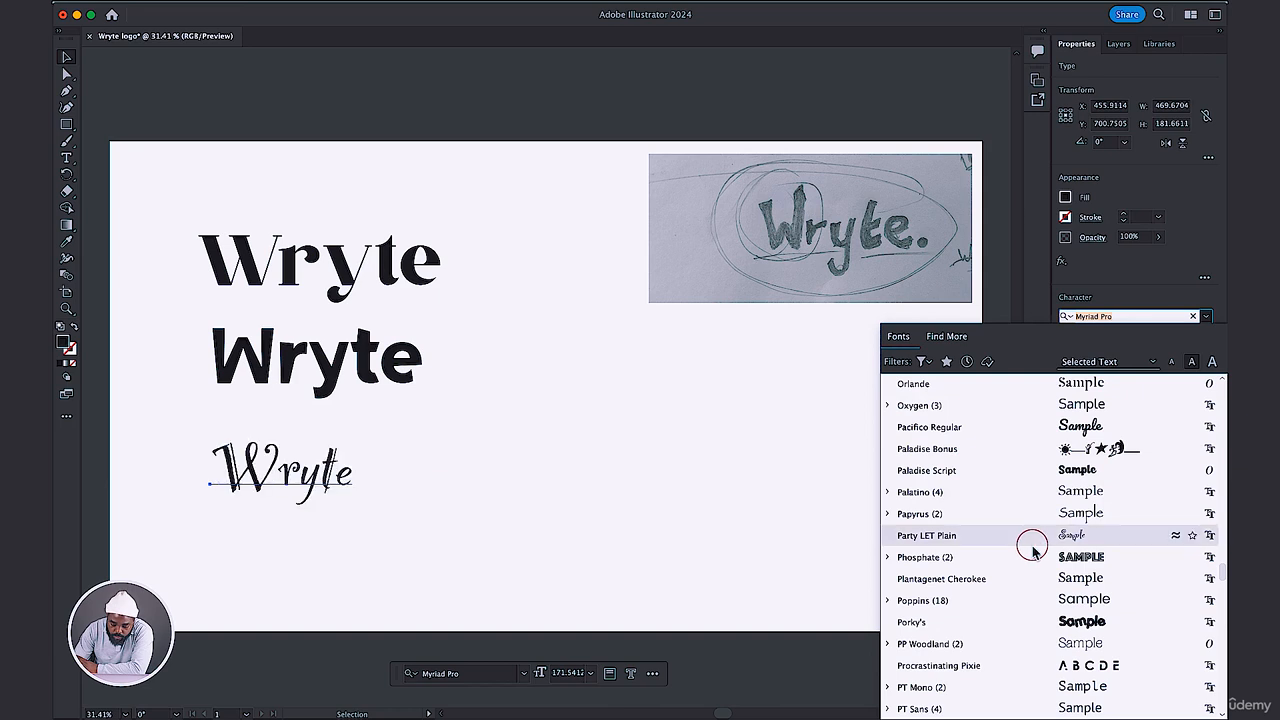
pyautogui.scroll(-2, 1032, 549)
pyautogui.click(1035, 579)
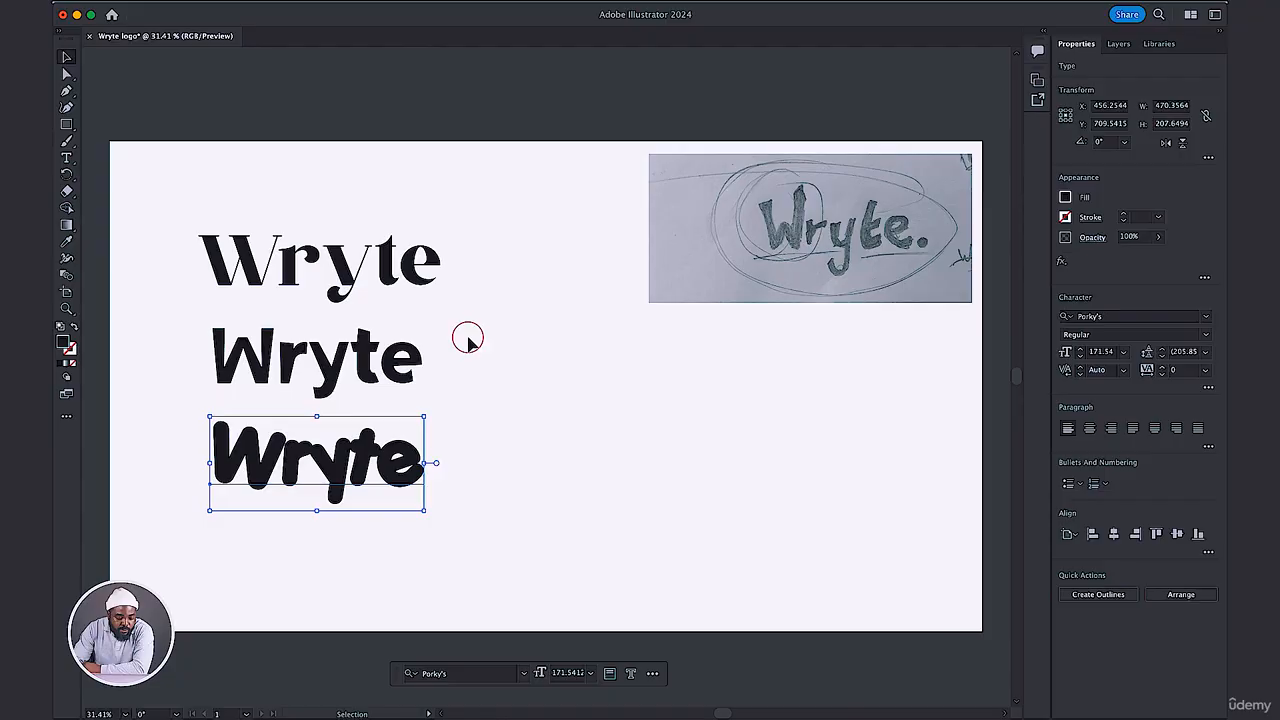
# Browse the whole font list and preview candidate typefaces on the bottom Wryte text.
pyautogui.moveTo(464, 335); pyautogui.dragTo(193, 385)
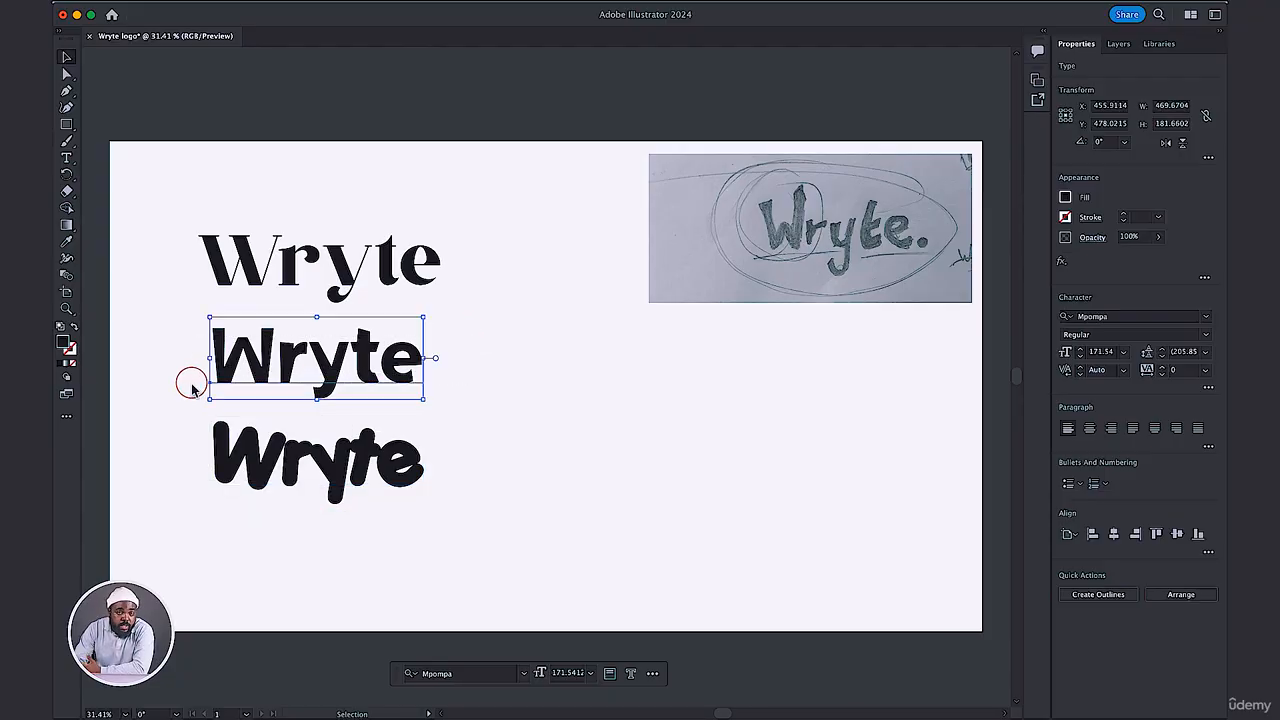
pyautogui.click(303, 491)
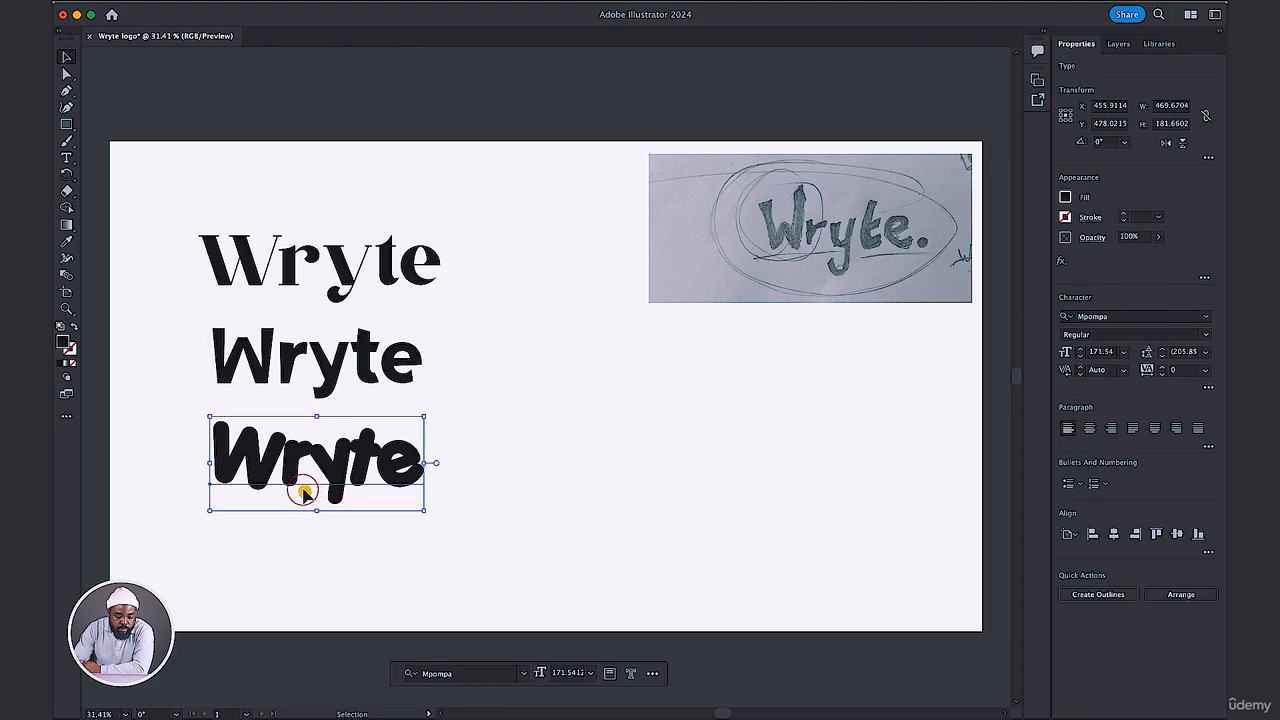
pyautogui.click(1206, 316)
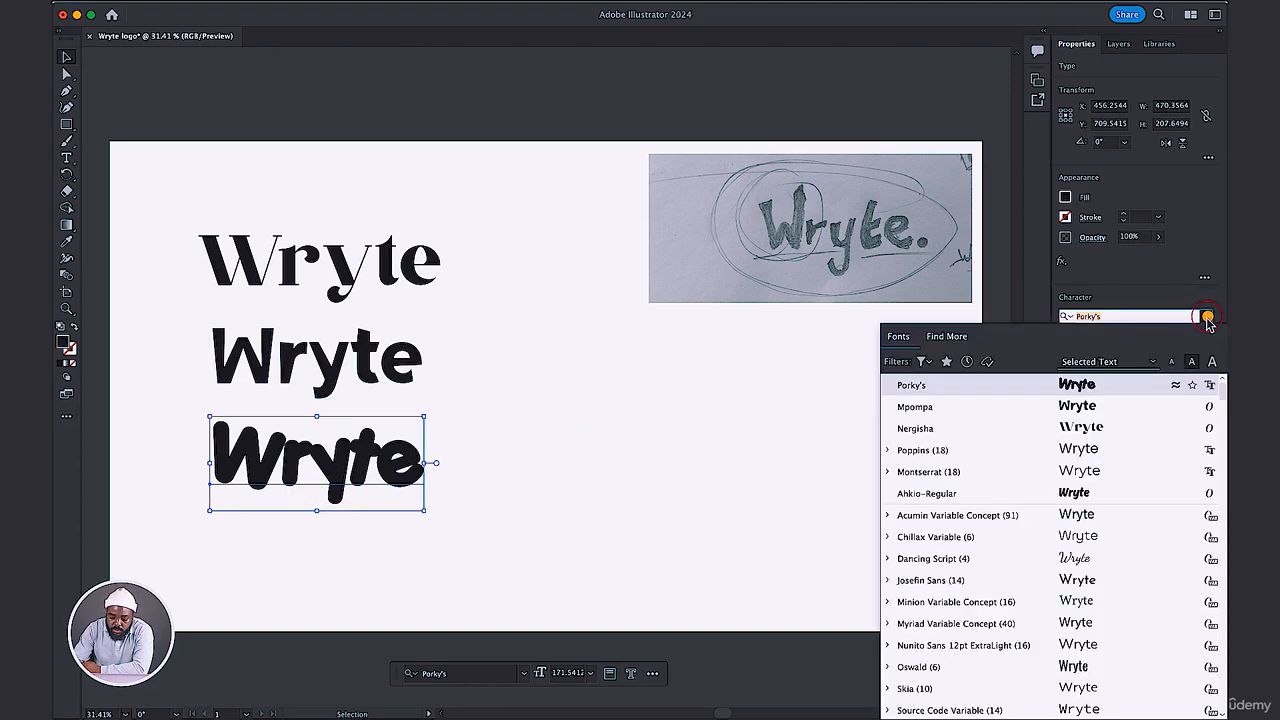
pyautogui.scroll(-5, 1068, 522)
pyautogui.scroll(-15, 1068, 524)
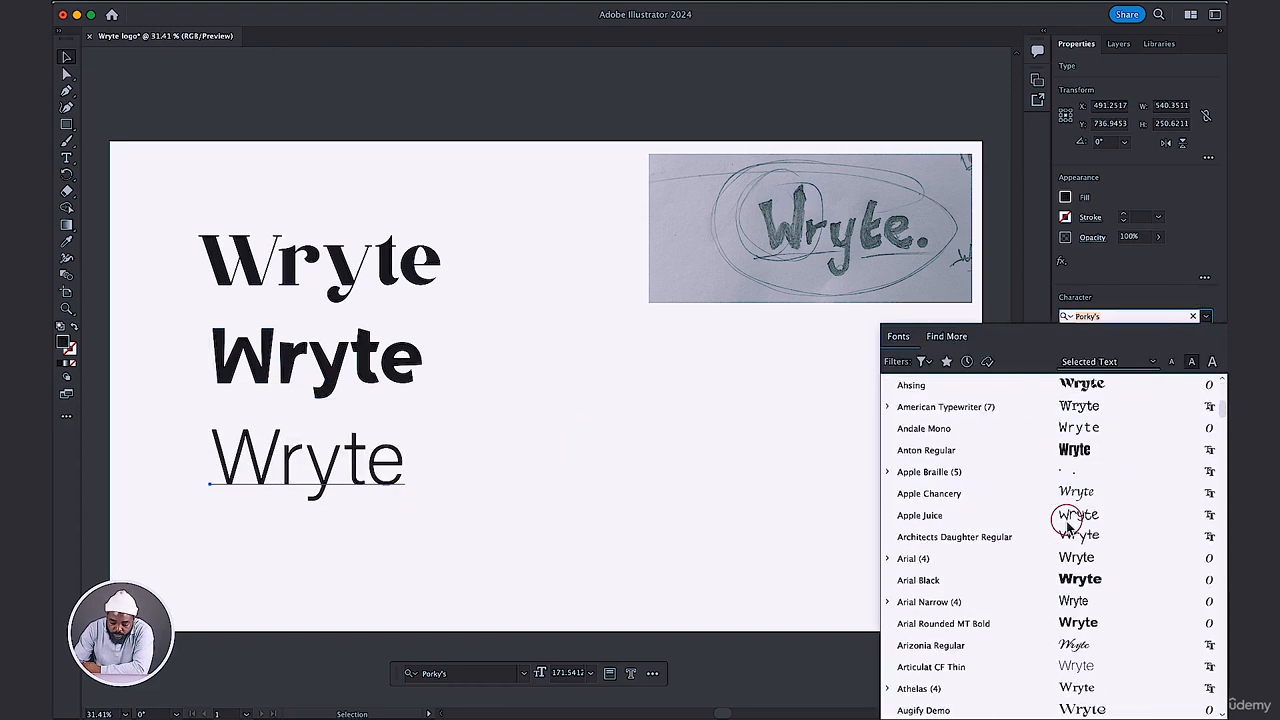
pyautogui.scroll(-15, 1068, 522)
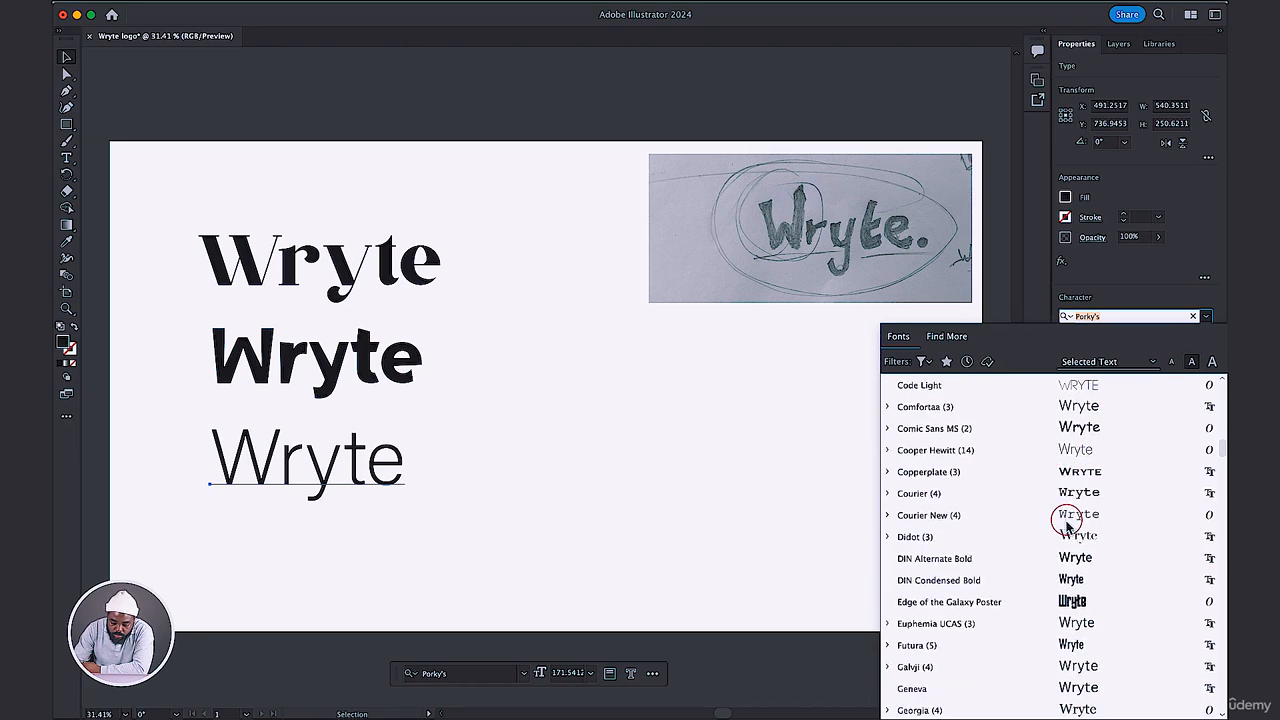
pyautogui.scroll(1, 1068, 522)
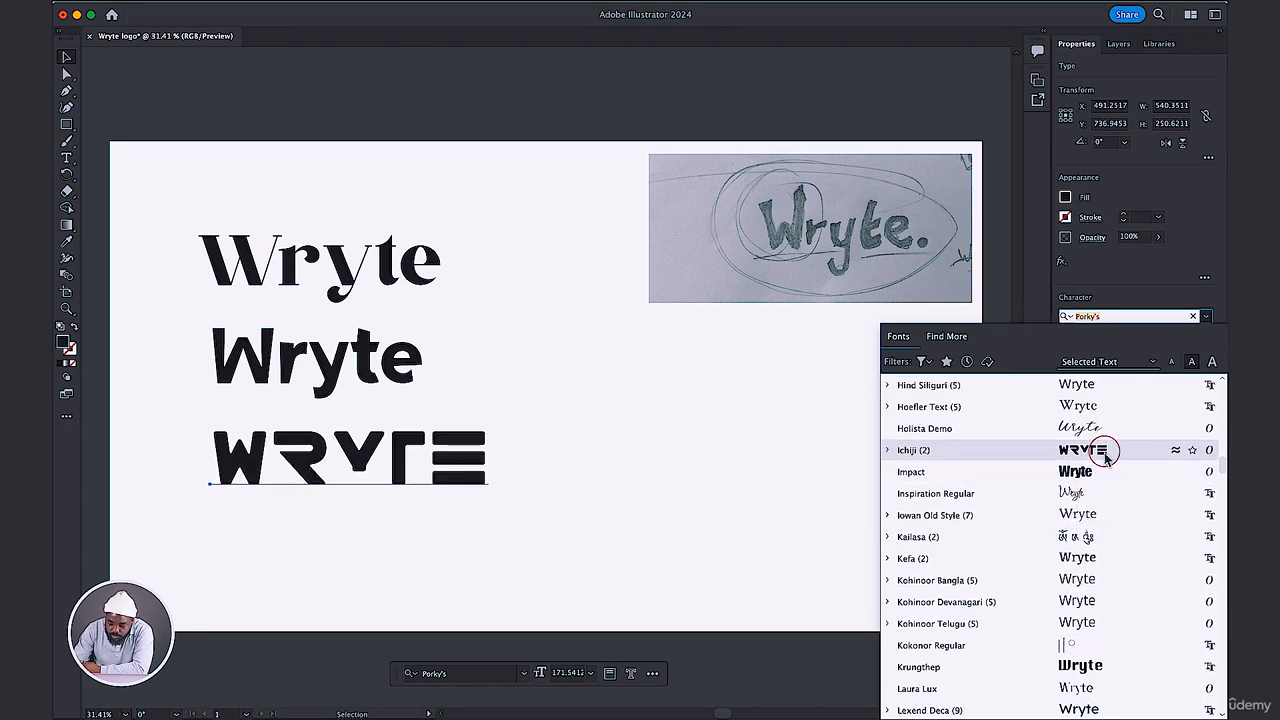
pyautogui.scroll(-12, 1068, 500)
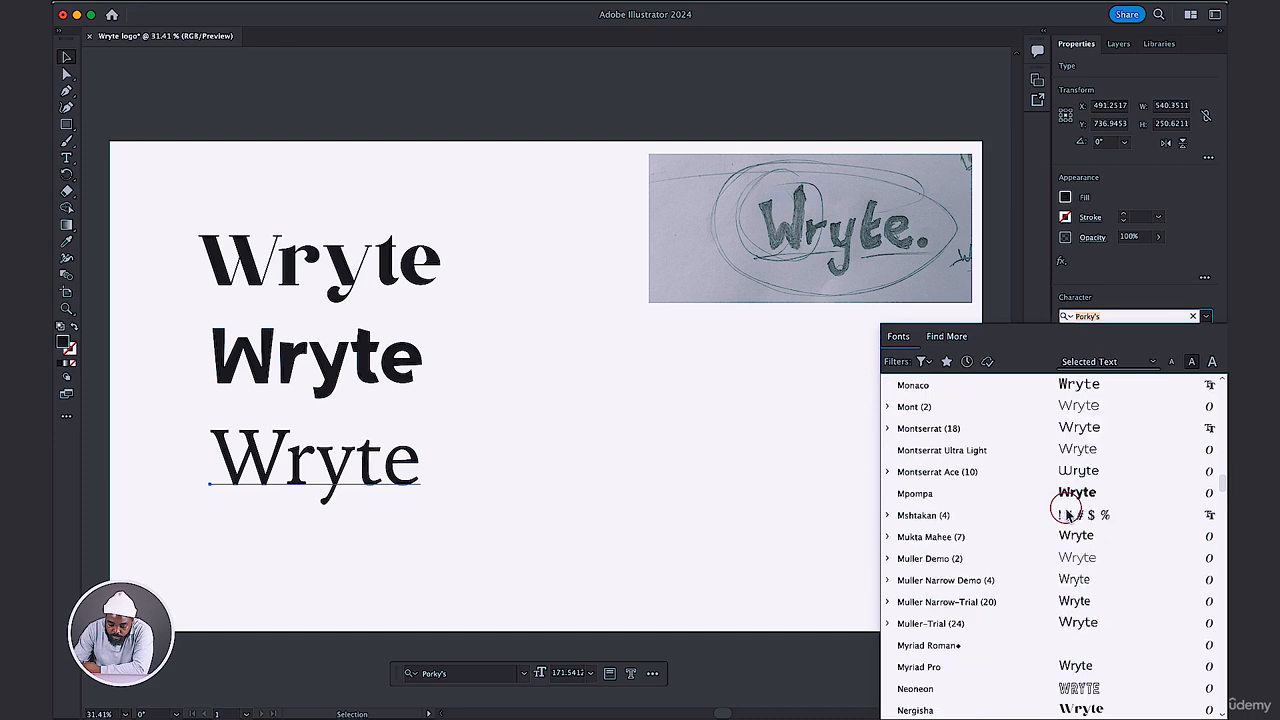
pyautogui.scroll(-1, 1068, 513)
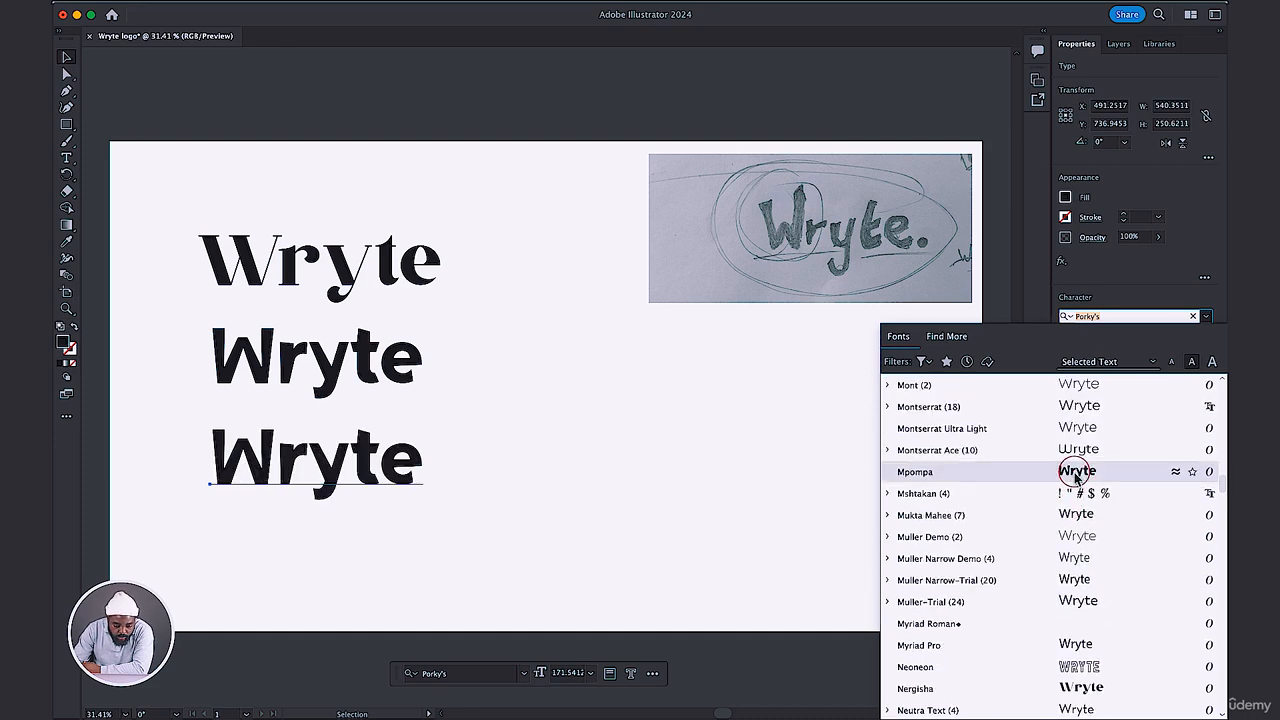
pyautogui.scroll(-15, 1044, 535)
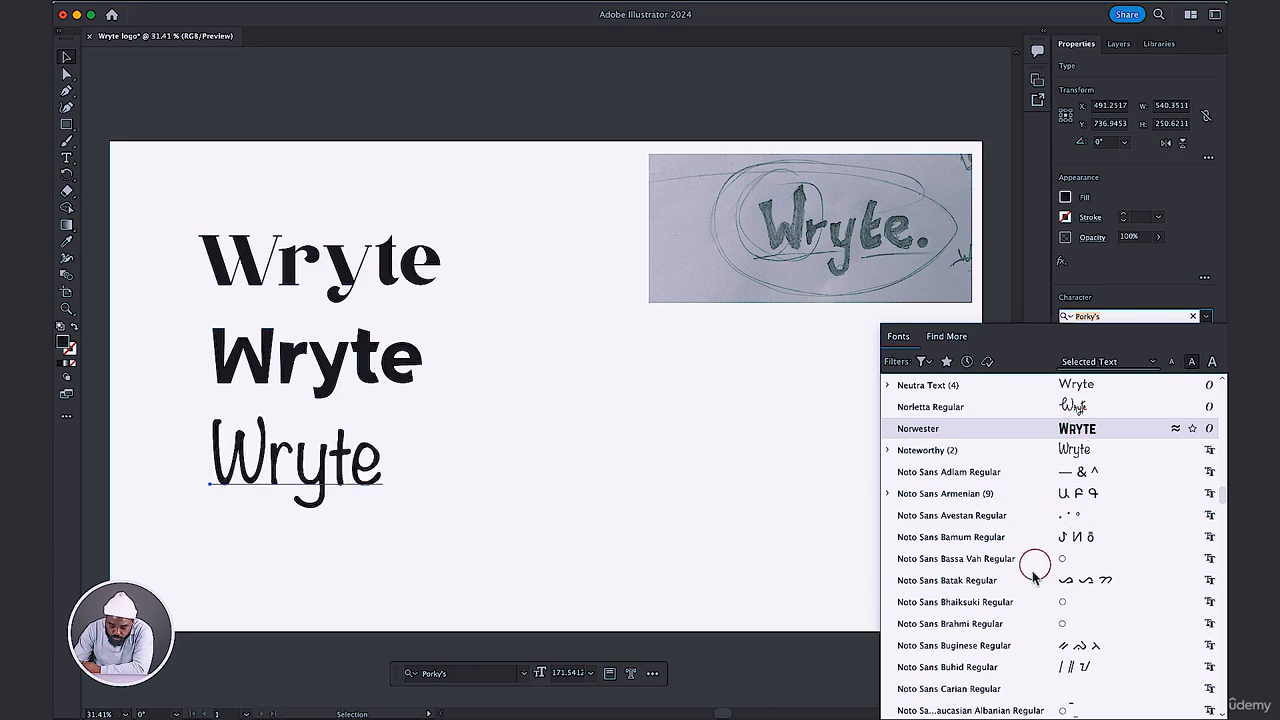
pyautogui.scroll(-15, 1034, 570)
pyautogui.scroll(-20, 1034, 575)
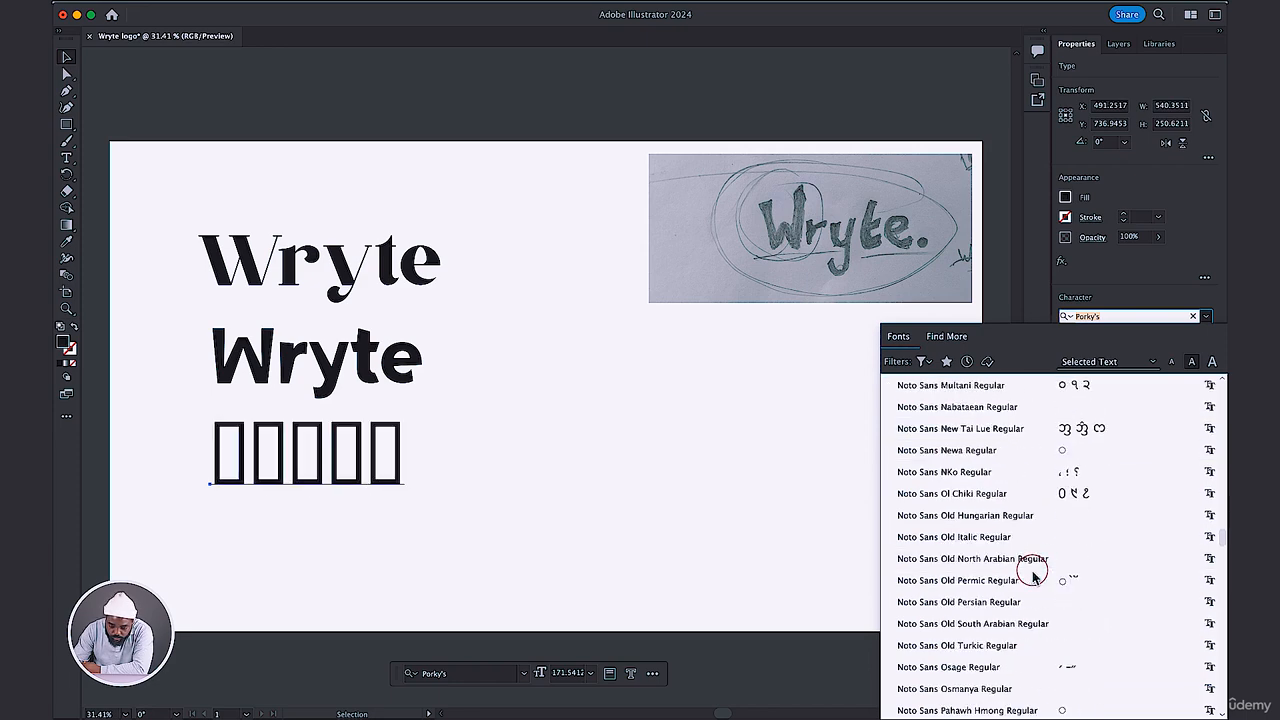
pyautogui.scroll(4, 1033, 575)
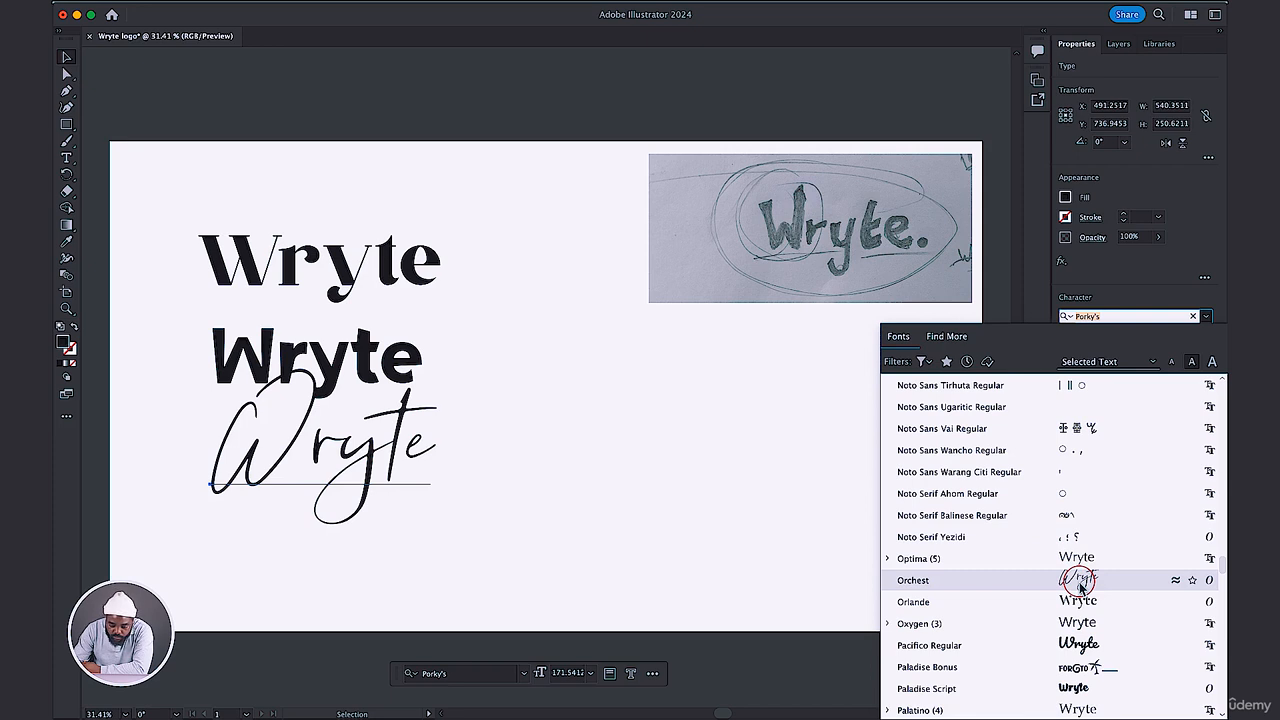
pyautogui.scroll(-5, 1080, 588)
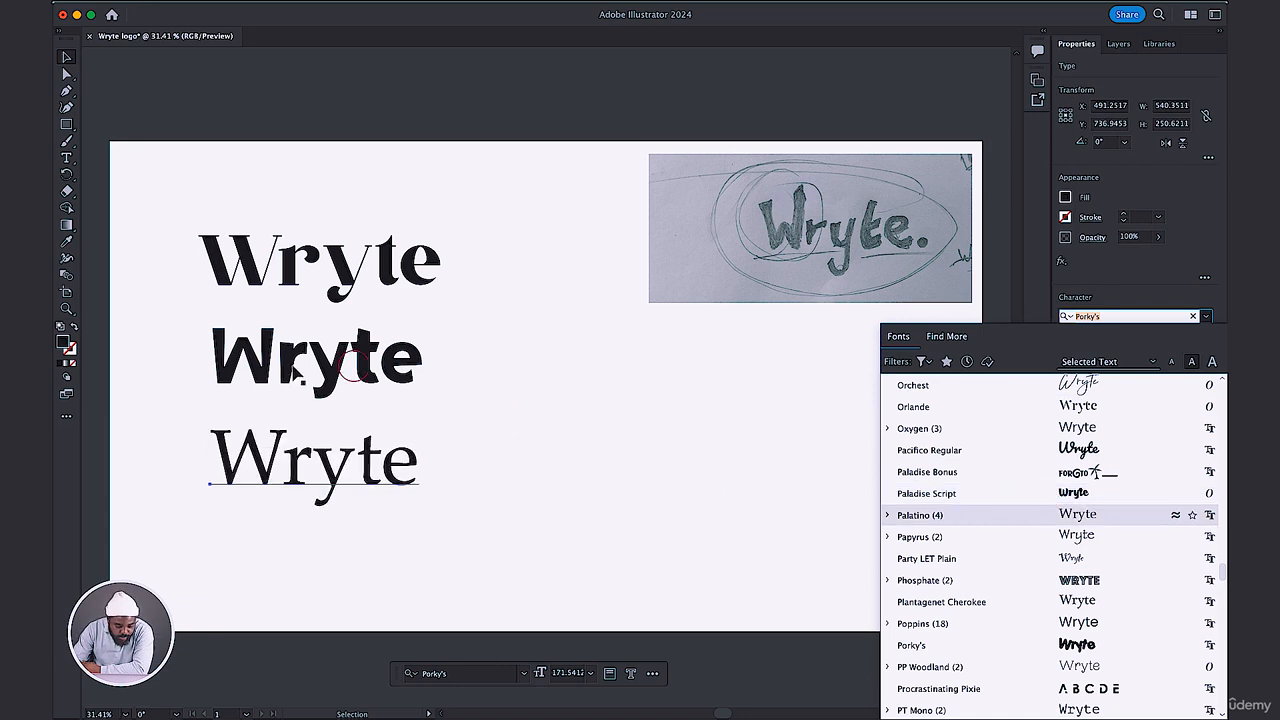
pyautogui.scroll(-5, 1046, 557)
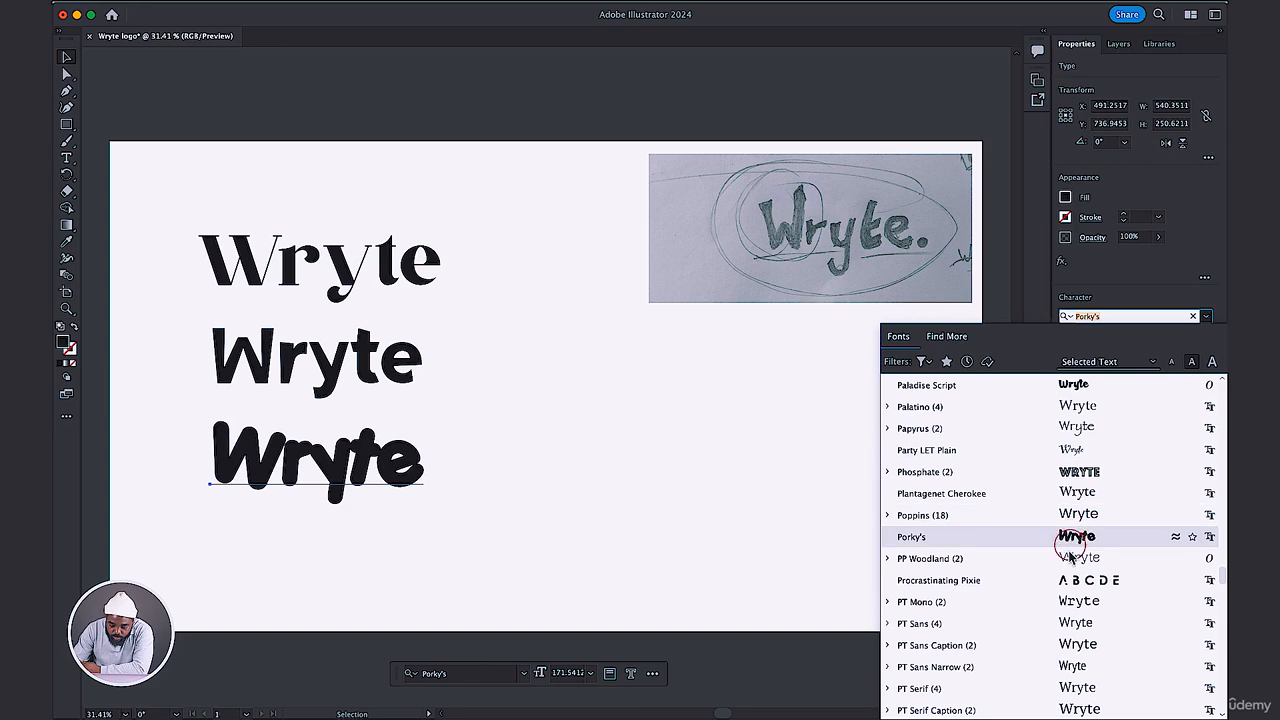
pyautogui.scroll(-15, 1068, 545)
pyautogui.scroll(-7, 1068, 560)
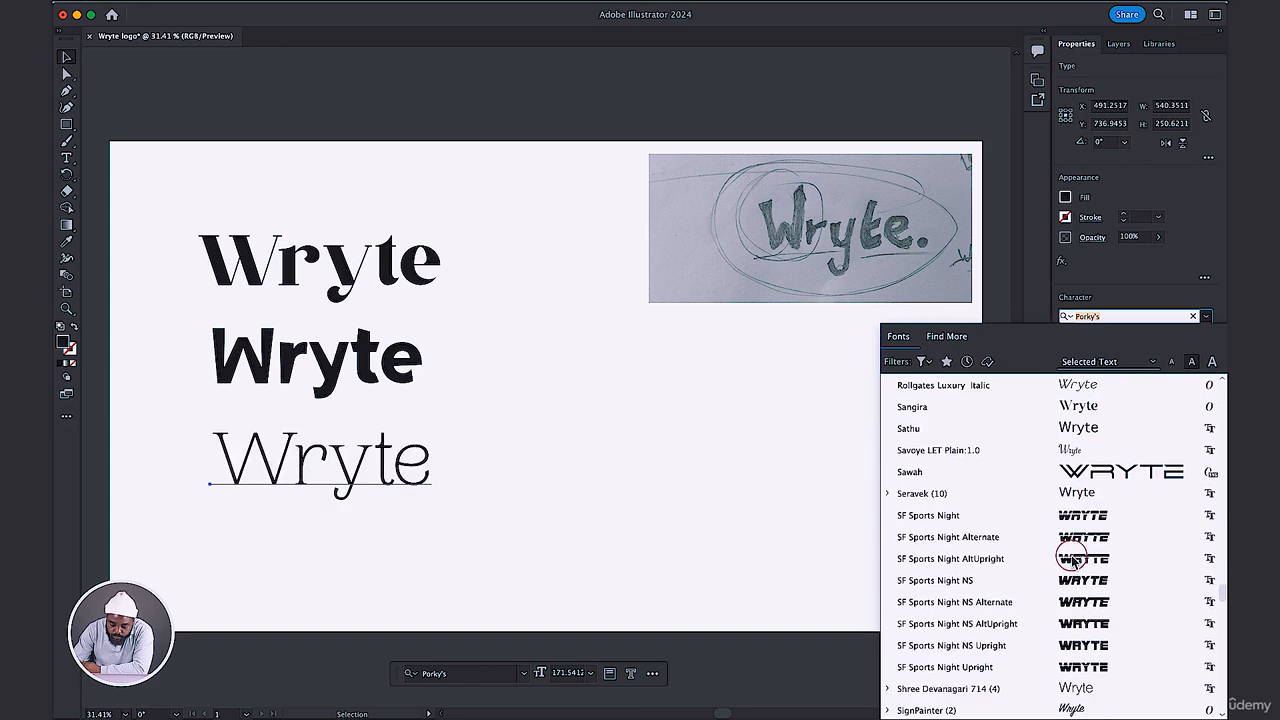
pyautogui.scroll(-13, 1075, 565)
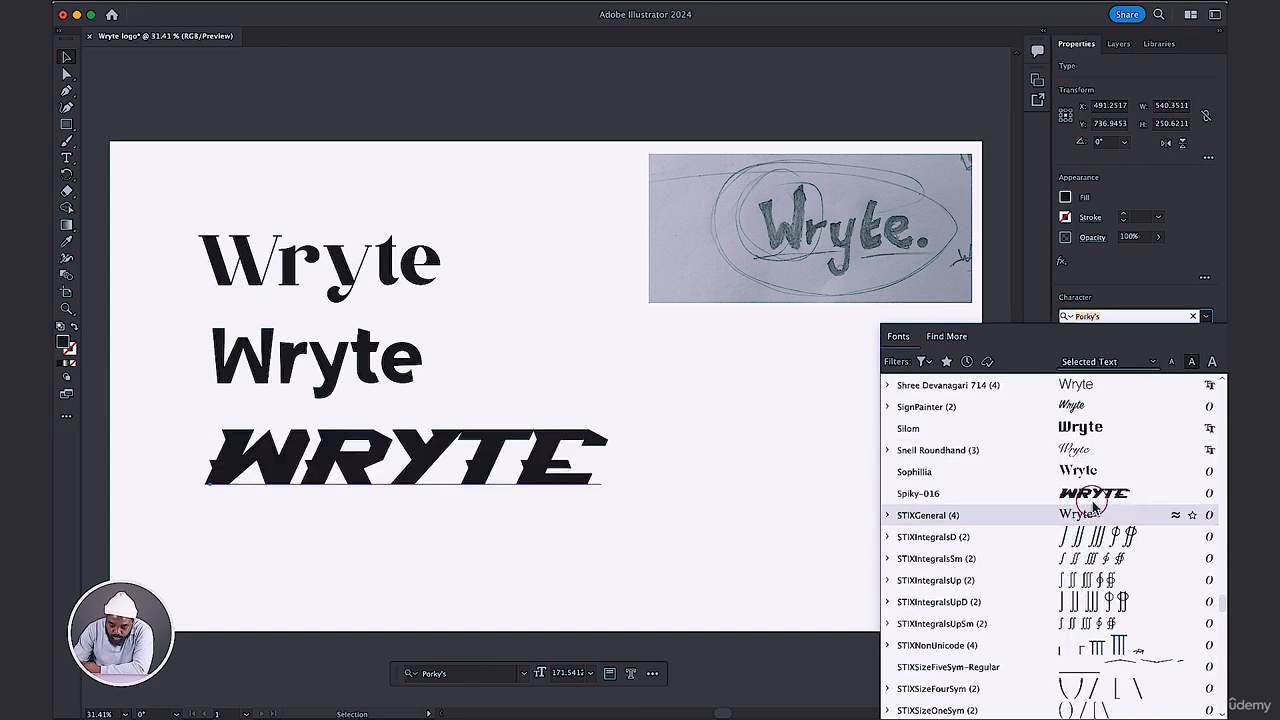
pyautogui.scroll(-2, 1070, 555)
pyautogui.scroll(-20, 1070, 557)
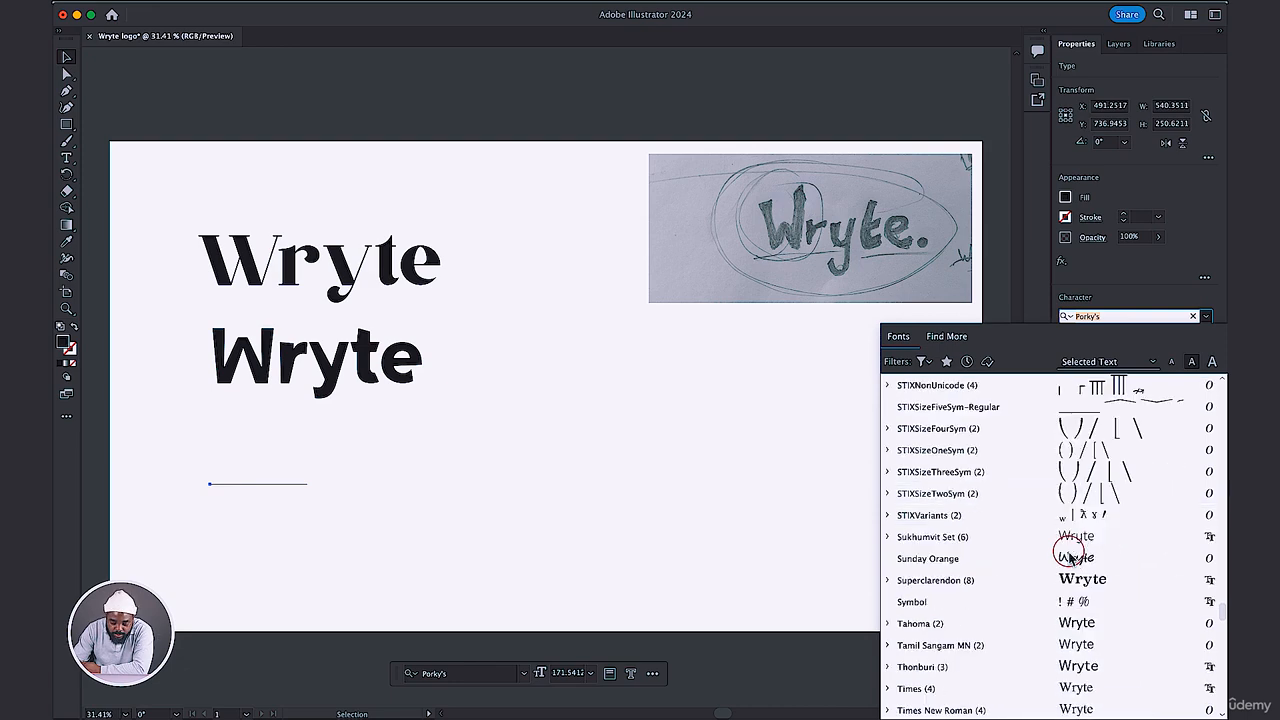
pyautogui.scroll(-15, 1070, 557)
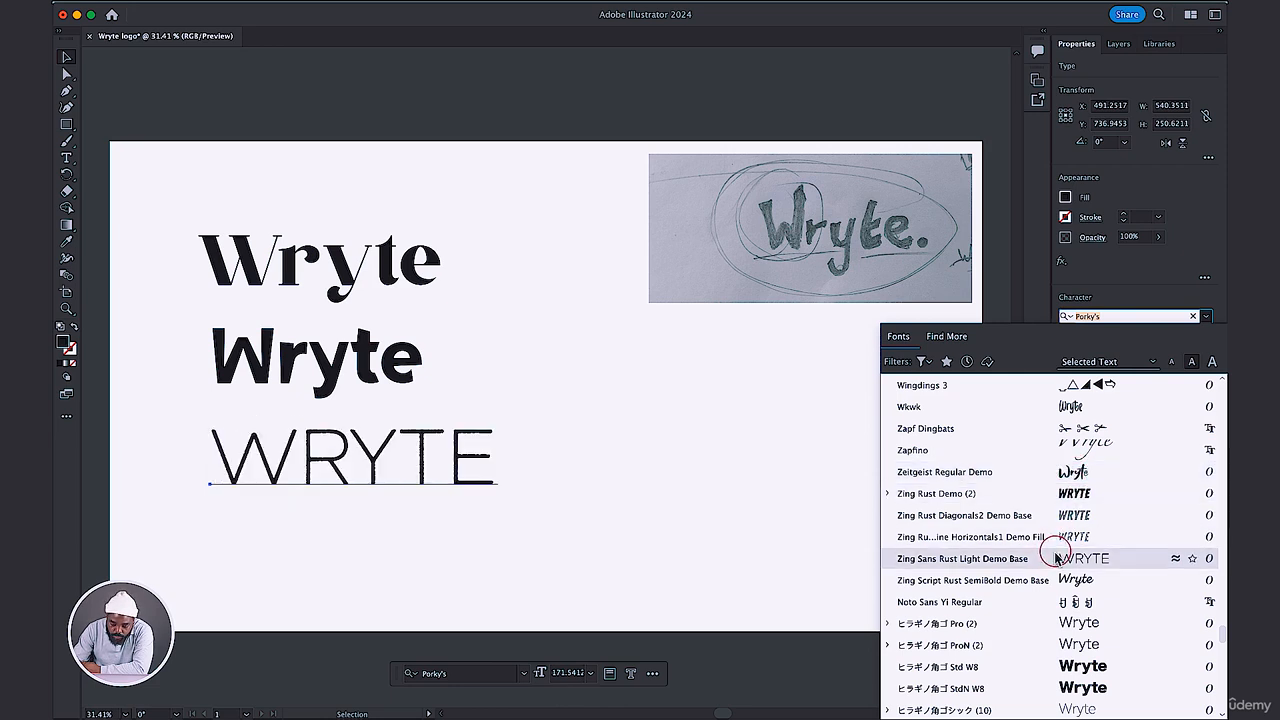
pyautogui.scroll(-3, 1060, 540)
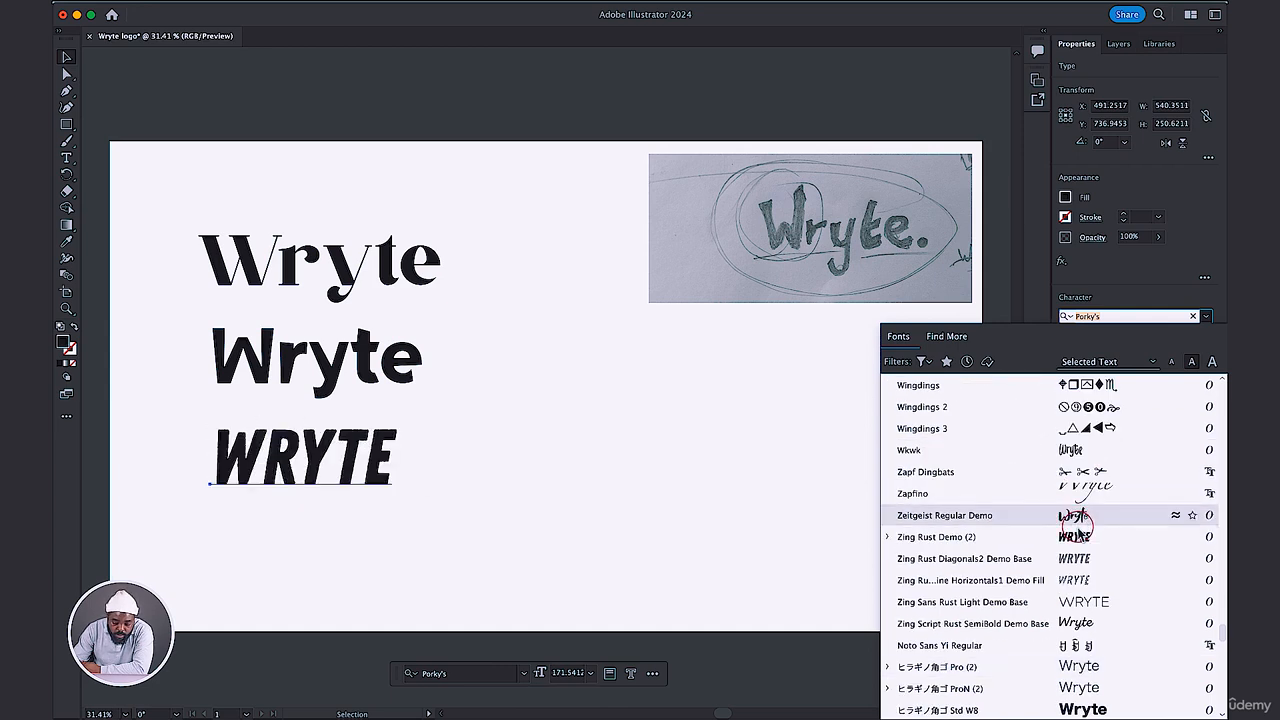
pyautogui.scroll(-1, 1075, 517)
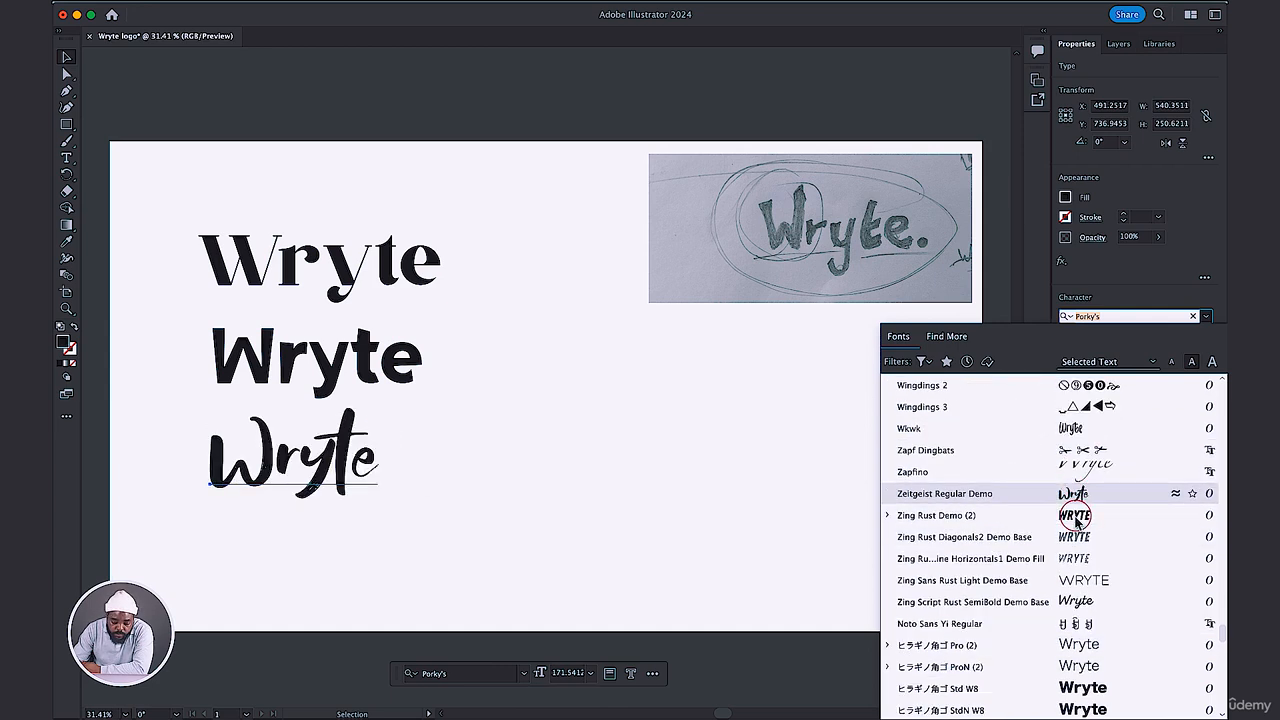
pyautogui.scroll(-12, 1077, 519)
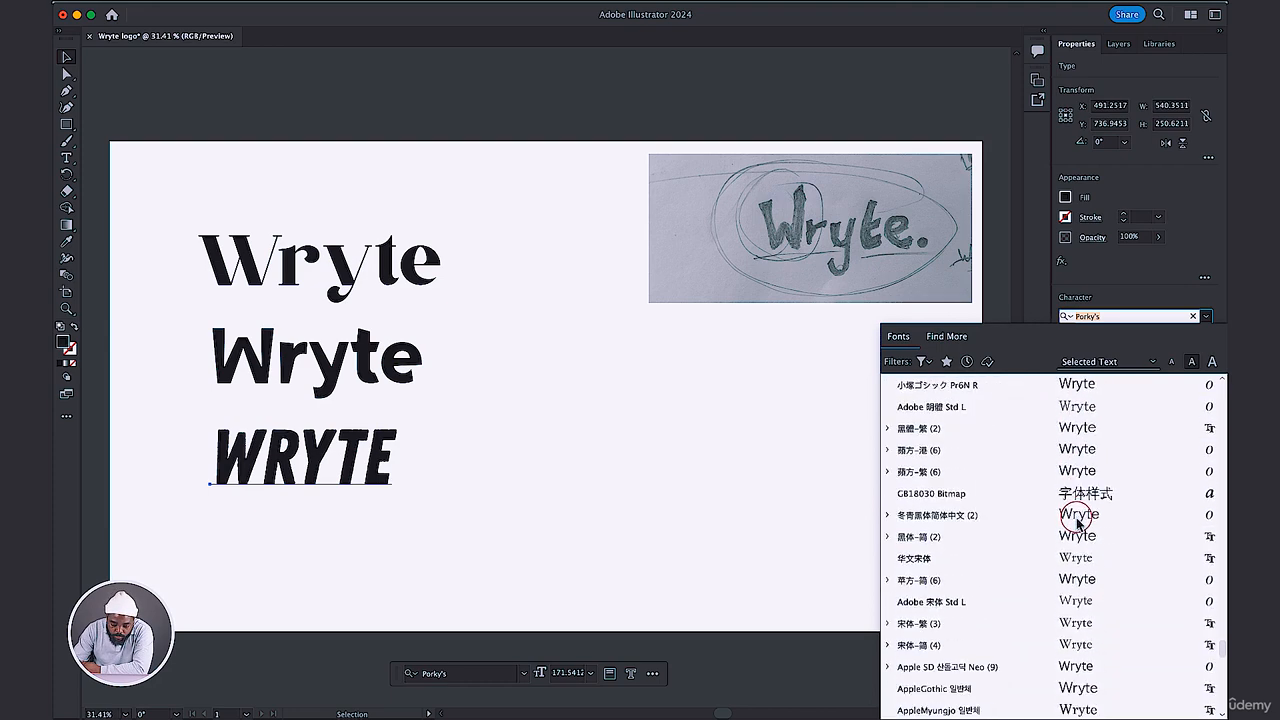
pyautogui.scroll(-10, 1078, 521)
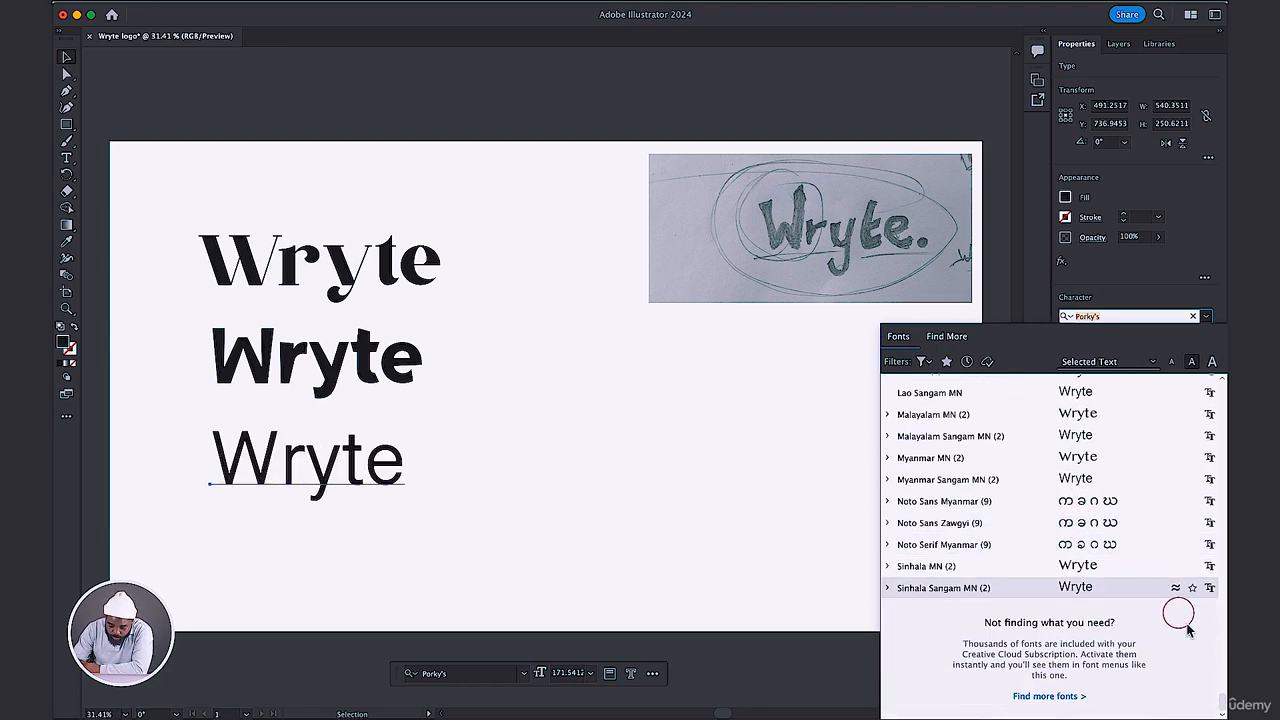
# Go back to the fonts near the start of the list and change the bottom Wryte text's font to Ahkio-Regular.
pyautogui.moveTo(1220, 662); pyautogui.dragTo(1218, 500)
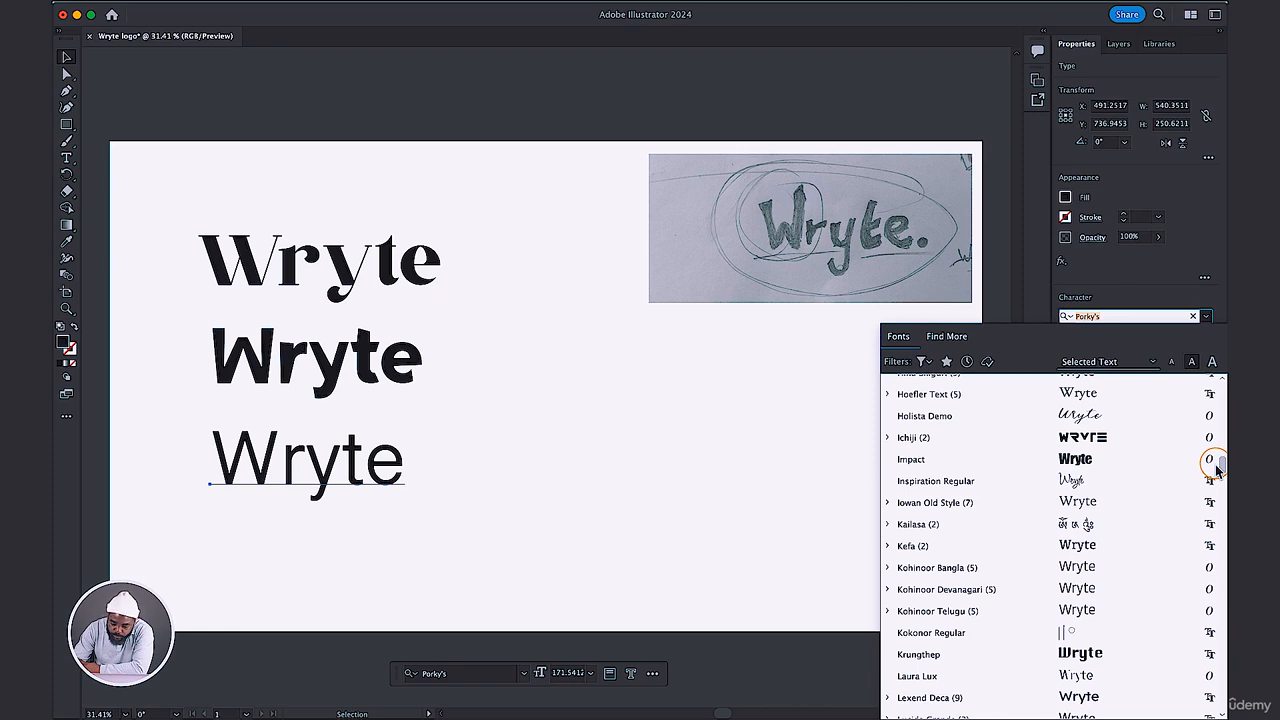
pyautogui.moveTo(1218, 466); pyautogui.dragTo(1218, 408)
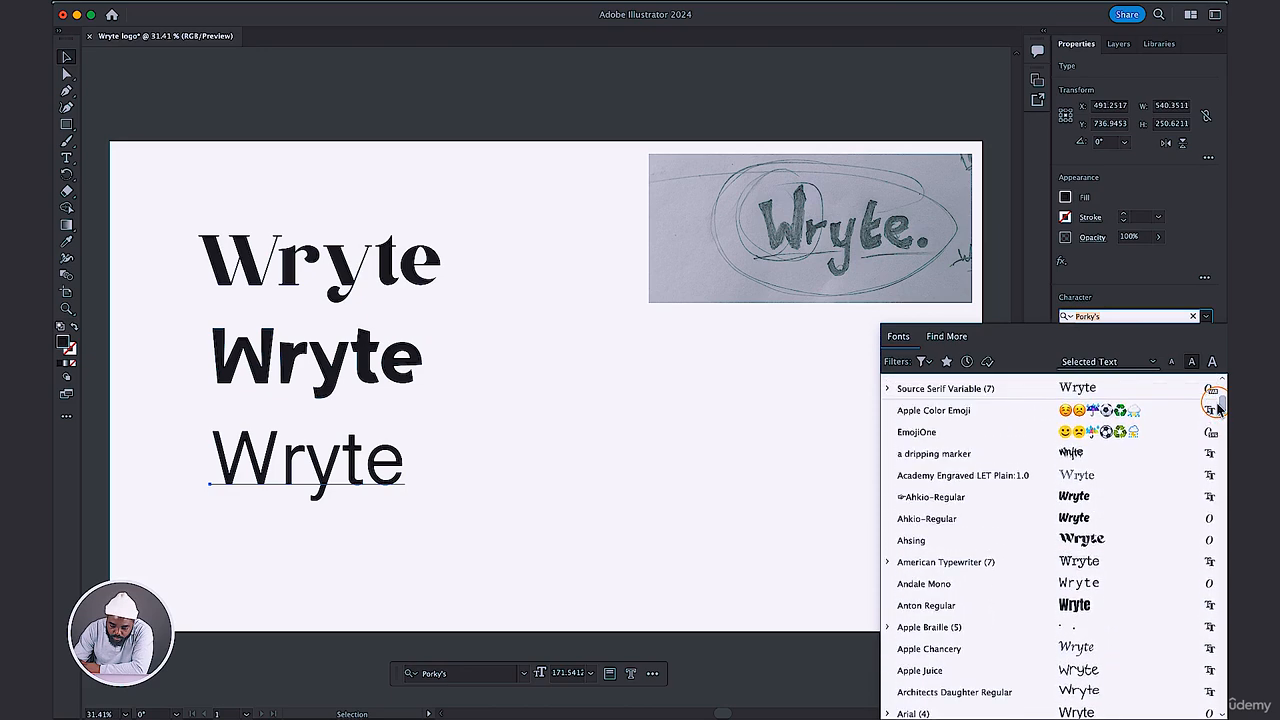
pyautogui.click(1073, 502)
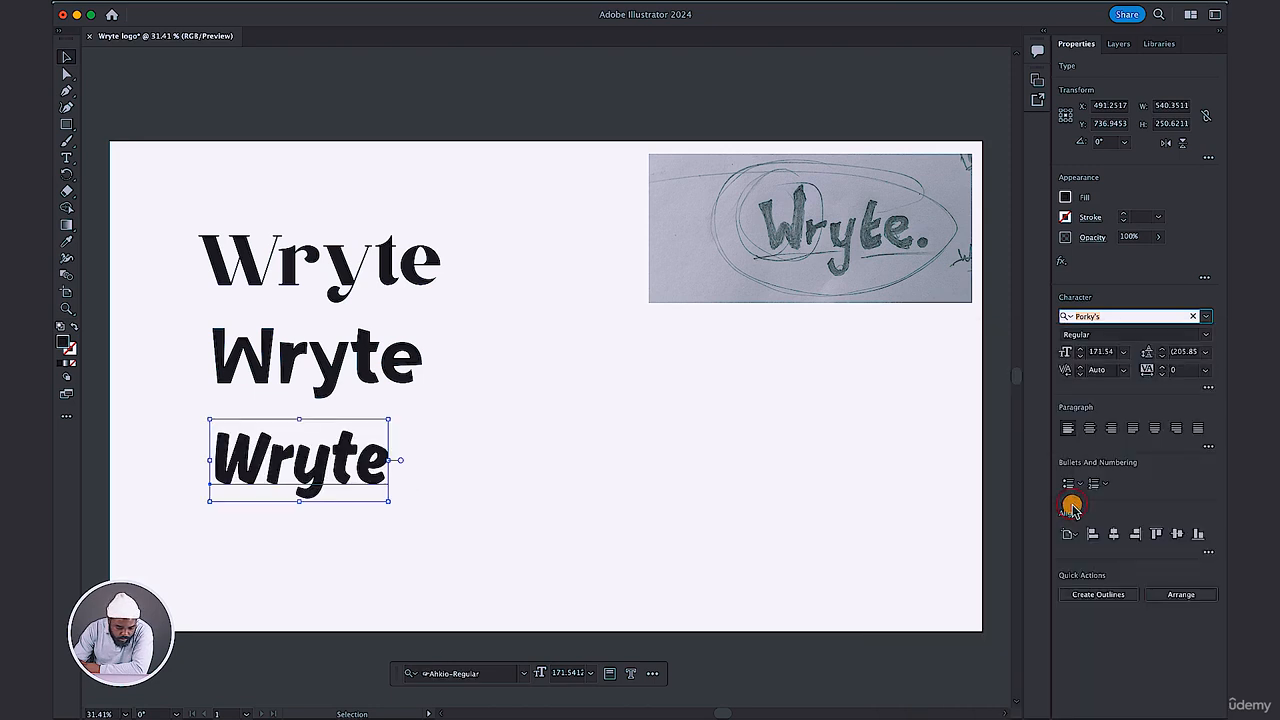
pyautogui.click(483, 476)
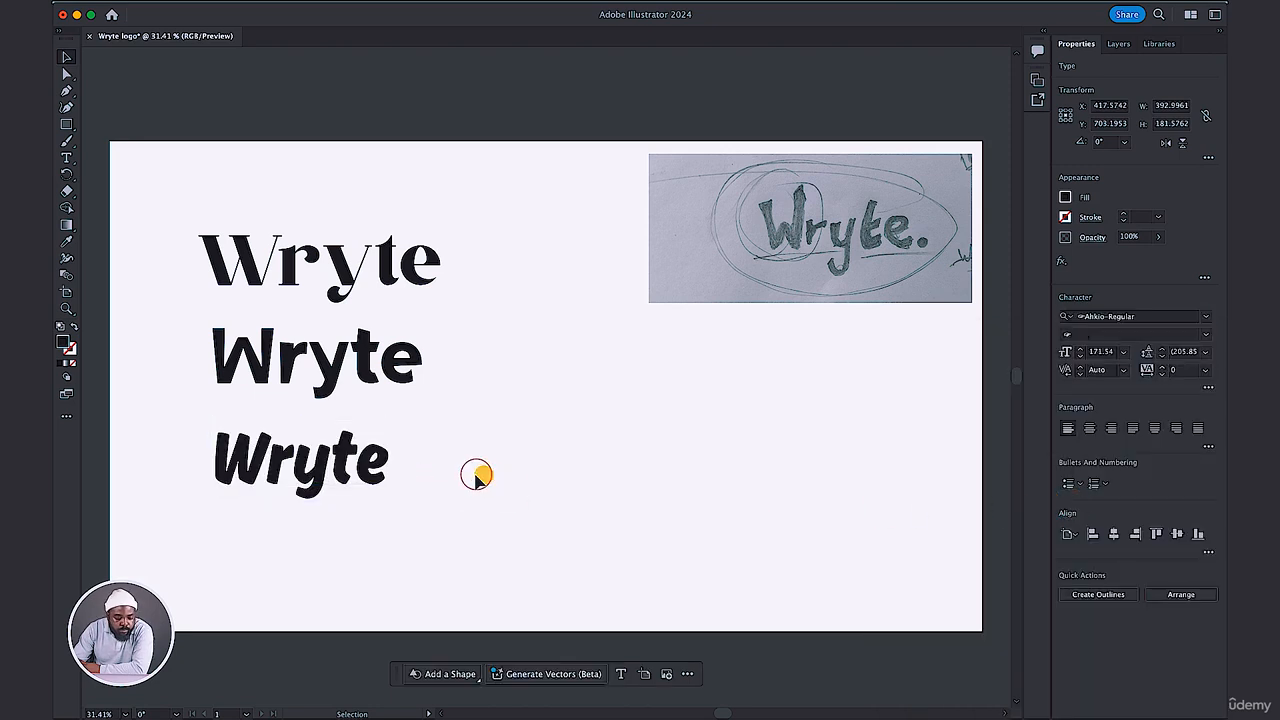
# Delete the top Wryte text in Nergisha and place the Mpompa and Ahkio versions side by side below the sketch.
pyautogui.click(388, 281)
pyautogui.press('Delete')
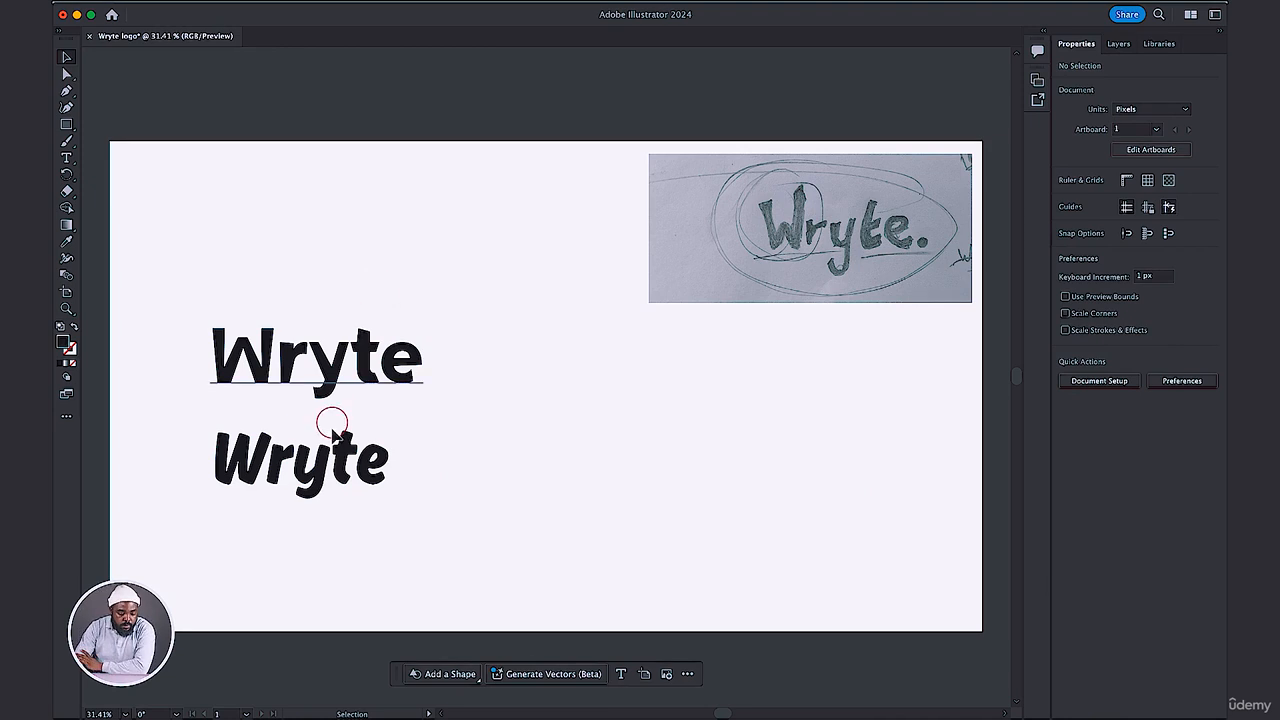
pyautogui.moveTo(300, 495); pyautogui.dragTo(727, 447)
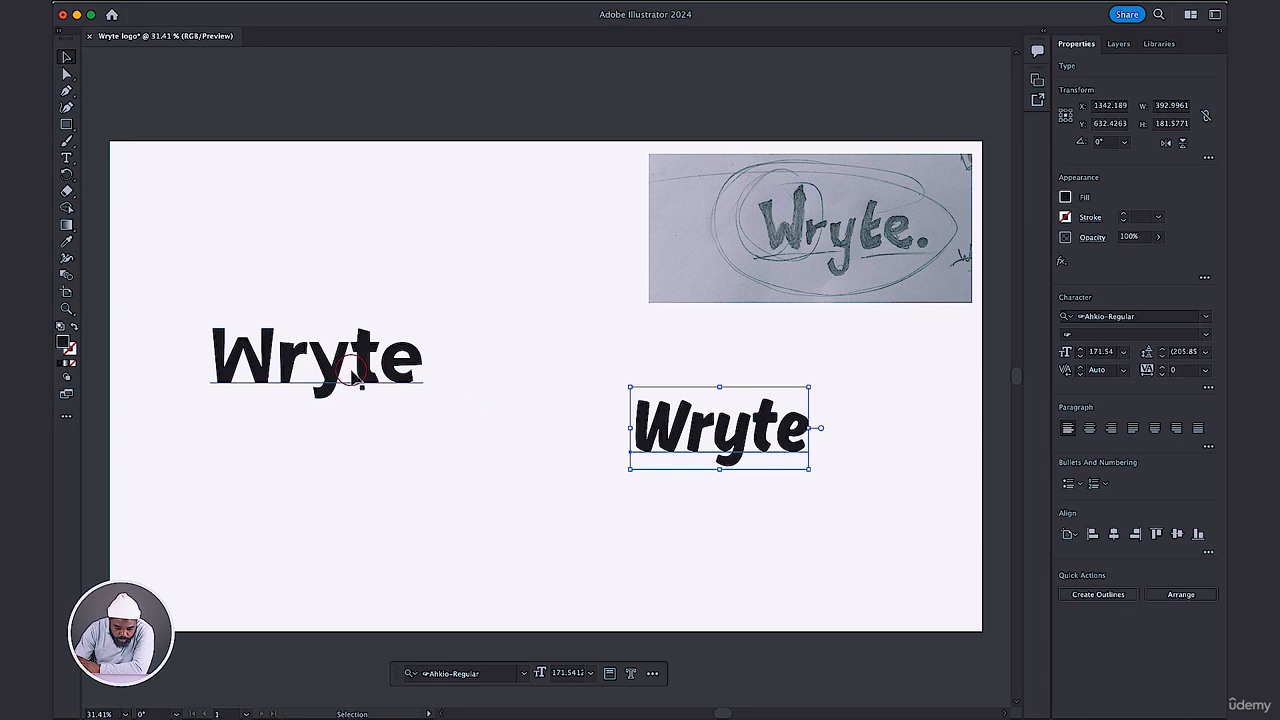
pyautogui.moveTo(366, 370); pyautogui.dragTo(502, 435)
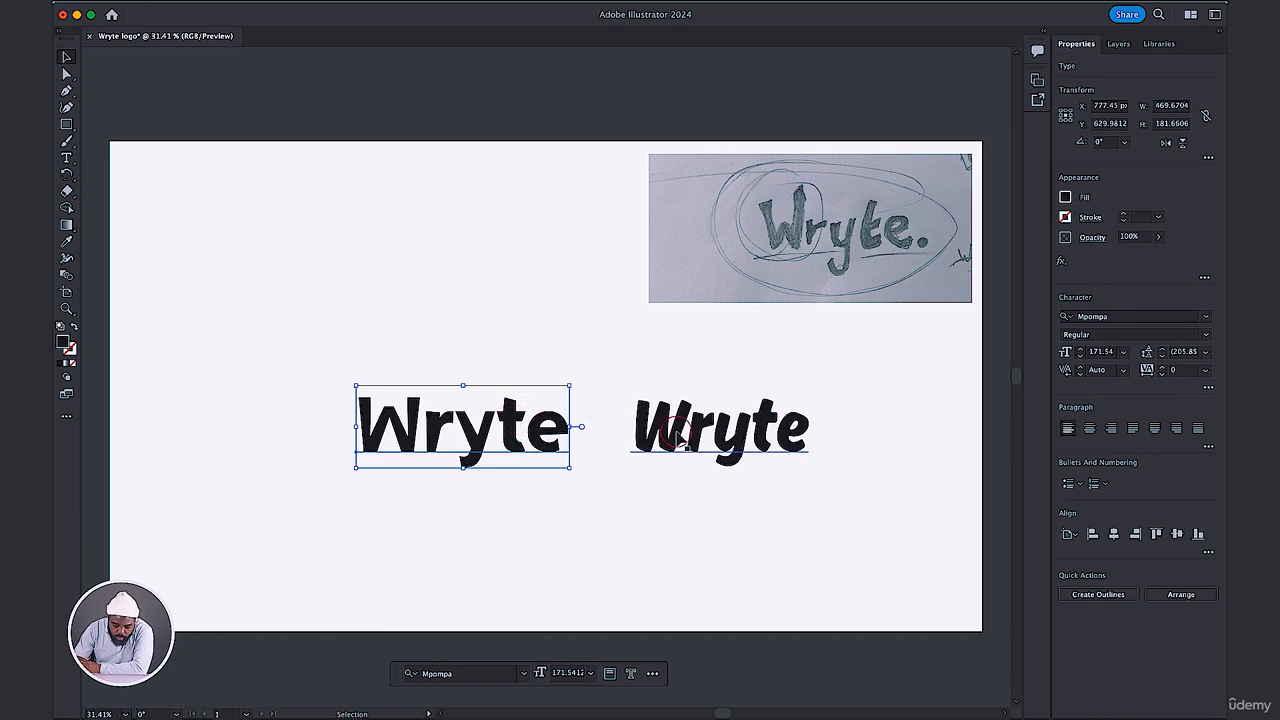
pyautogui.moveTo(678, 434)
pyautogui.mouseDown()
pyautogui.moveTo(667, 432)
pyautogui.moveTo(680, 437)
pyautogui.mouseUp()
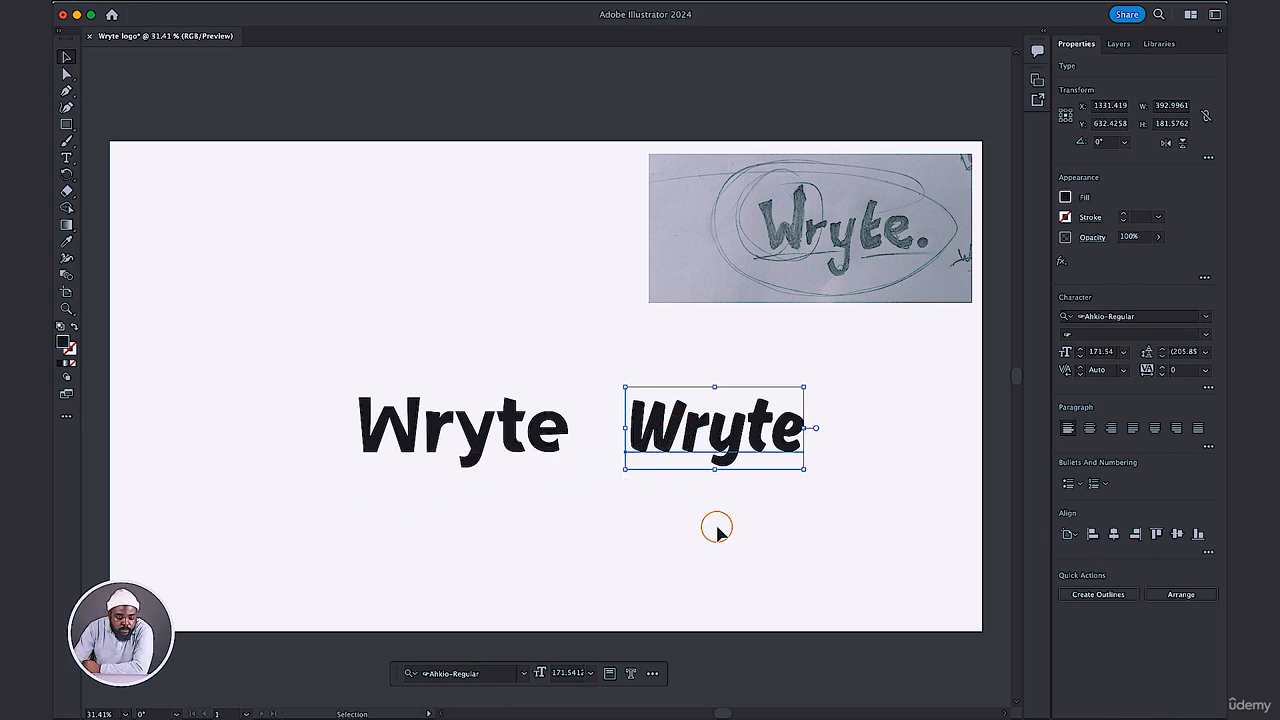
# Move both Wryte texts up beside the sketch as a row and place a duplicate of the pair below them.
pyautogui.moveTo(716, 527); pyautogui.dragTo(400, 396)
pyautogui.moveTo(652, 435)
pyautogui.mouseDown()
pyautogui.moveTo(491, 349)
pyautogui.moveTo(462, 322)
pyautogui.moveTo(460, 257)
pyautogui.moveTo(465, 447)
pyautogui.mouseUp()
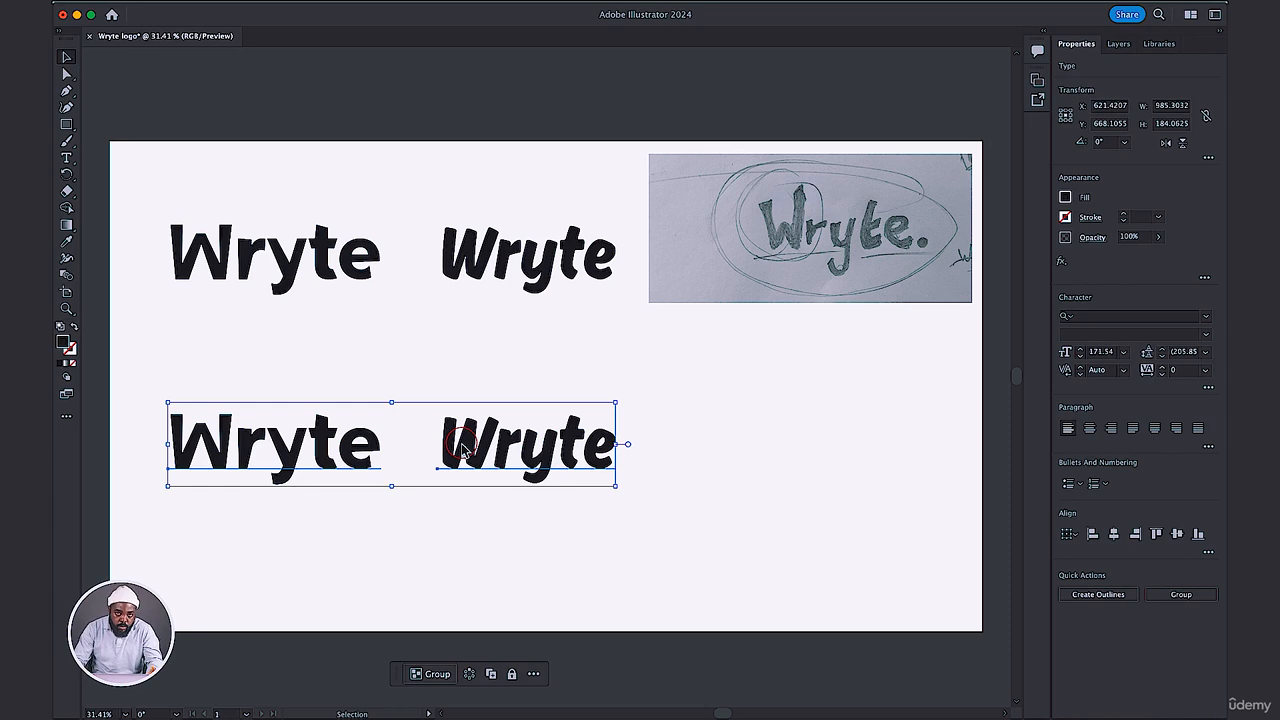
pyautogui.click(754, 426)
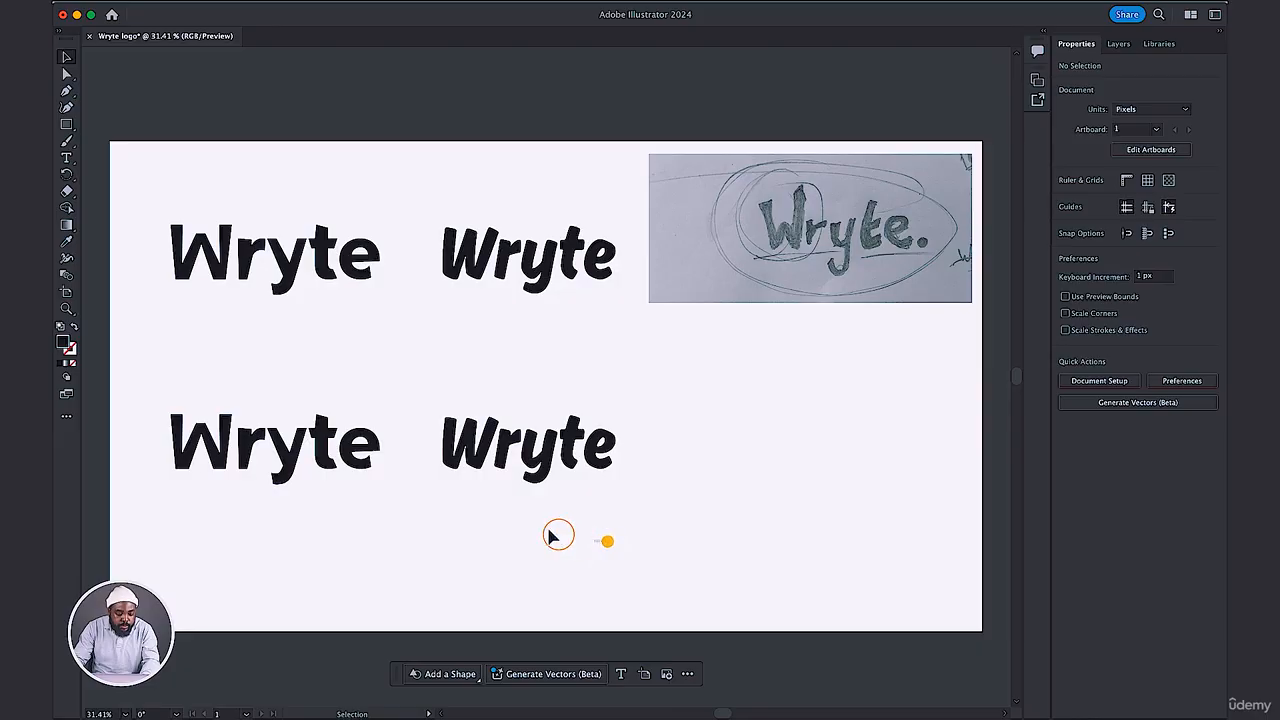
# Expand the lower pair of Wryte texts into shapes with Object and Fill enabled.
pyautogui.moveTo(606, 539); pyautogui.dragTo(129, 383)
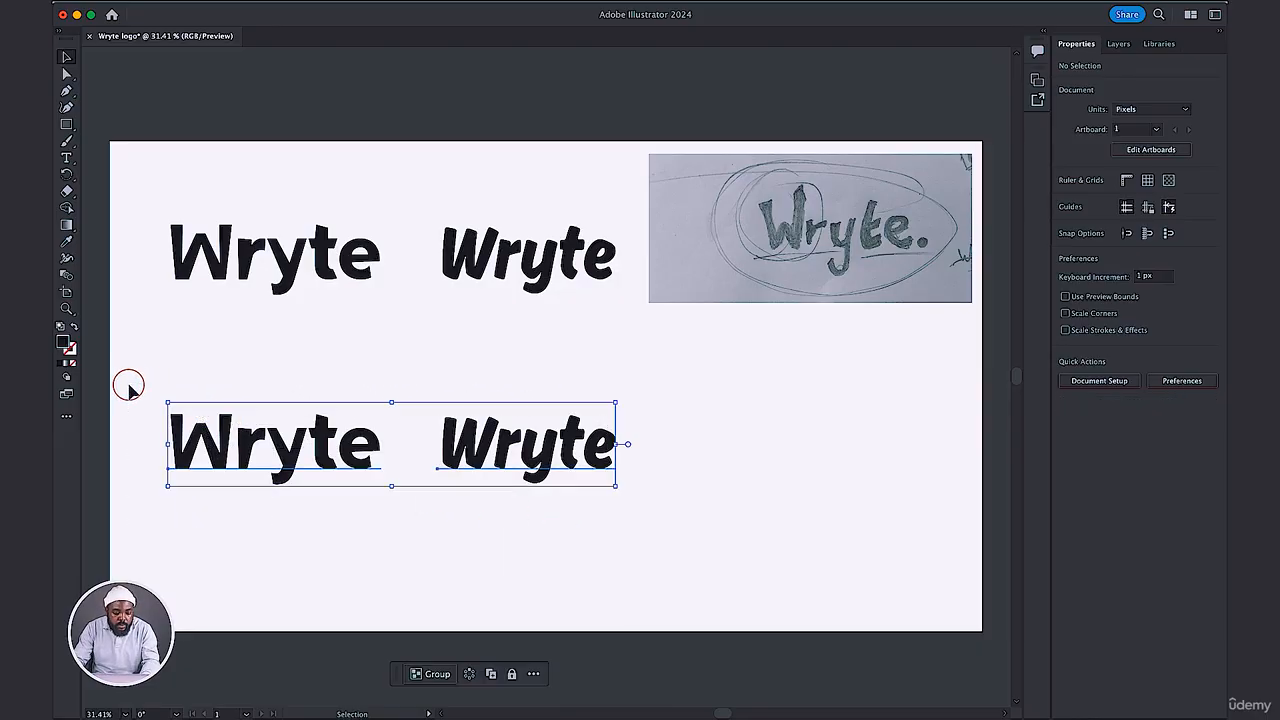
pyautogui.click(218, 3)
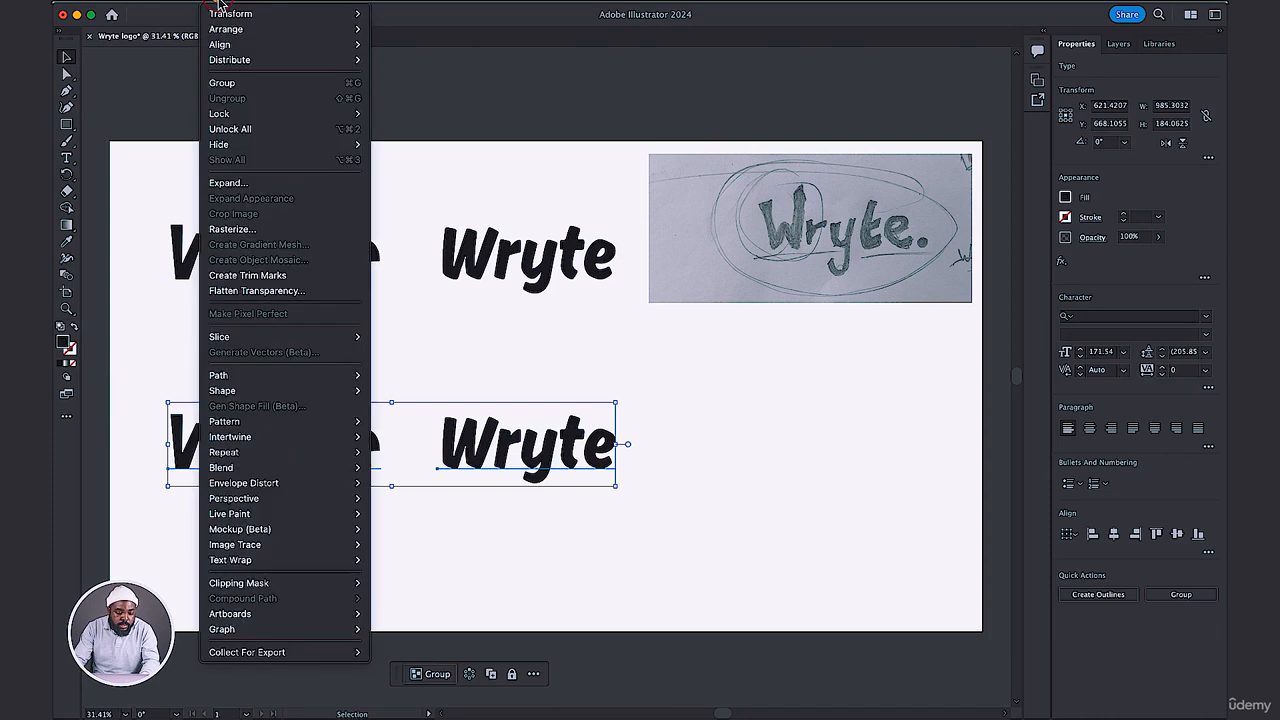
pyautogui.click(224, 186)
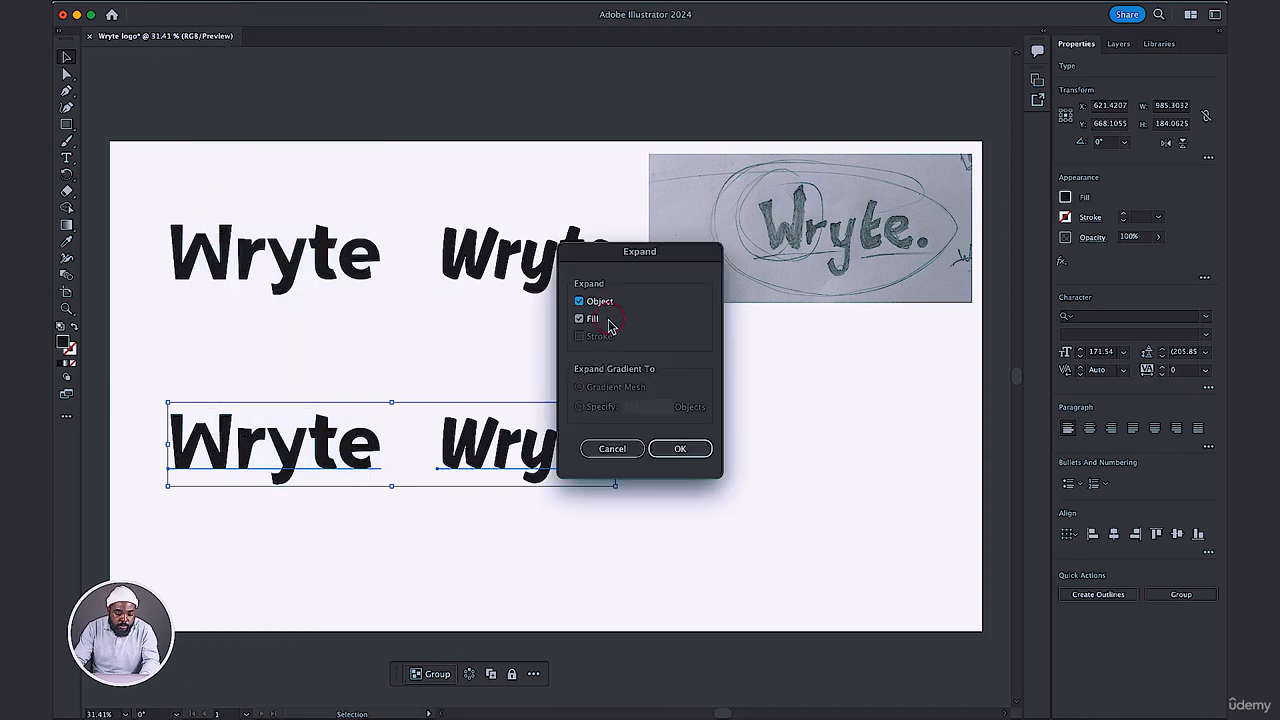
pyautogui.click(679, 448)
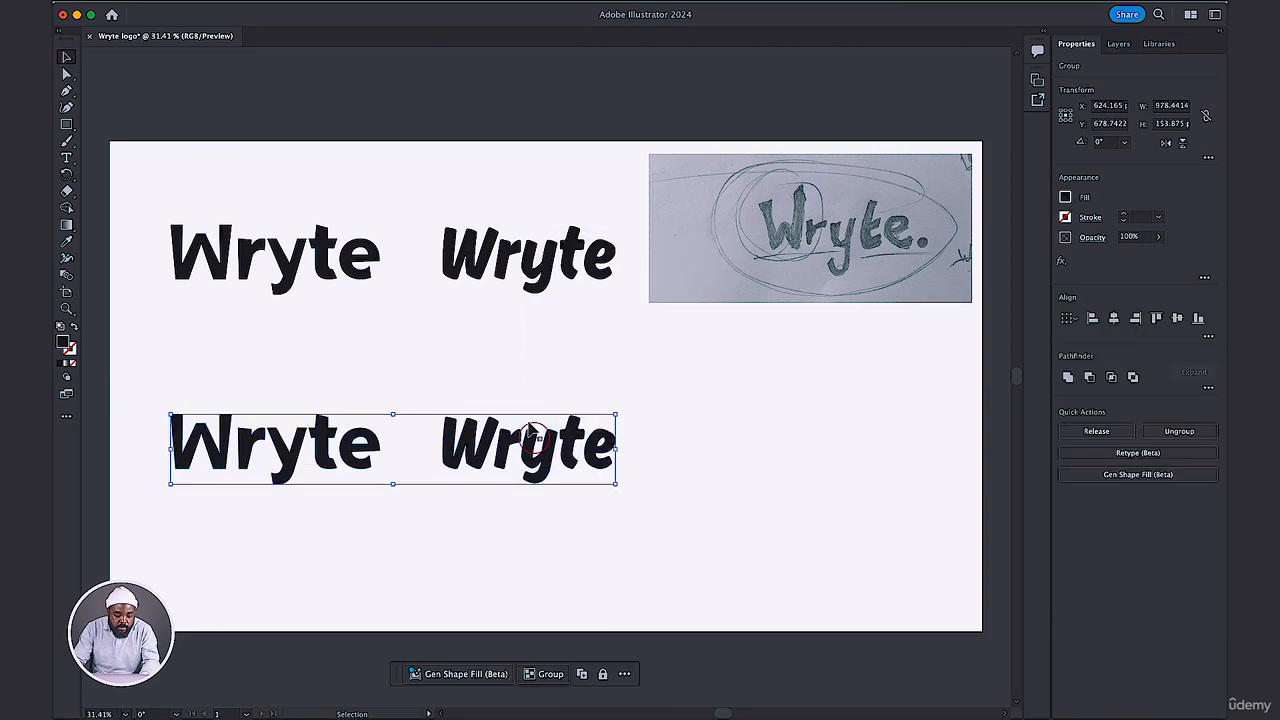
# Ungroup the expanded lower Wryte pair into separate letter shapes and clear the selection.
pyautogui.rightClick(525, 457)
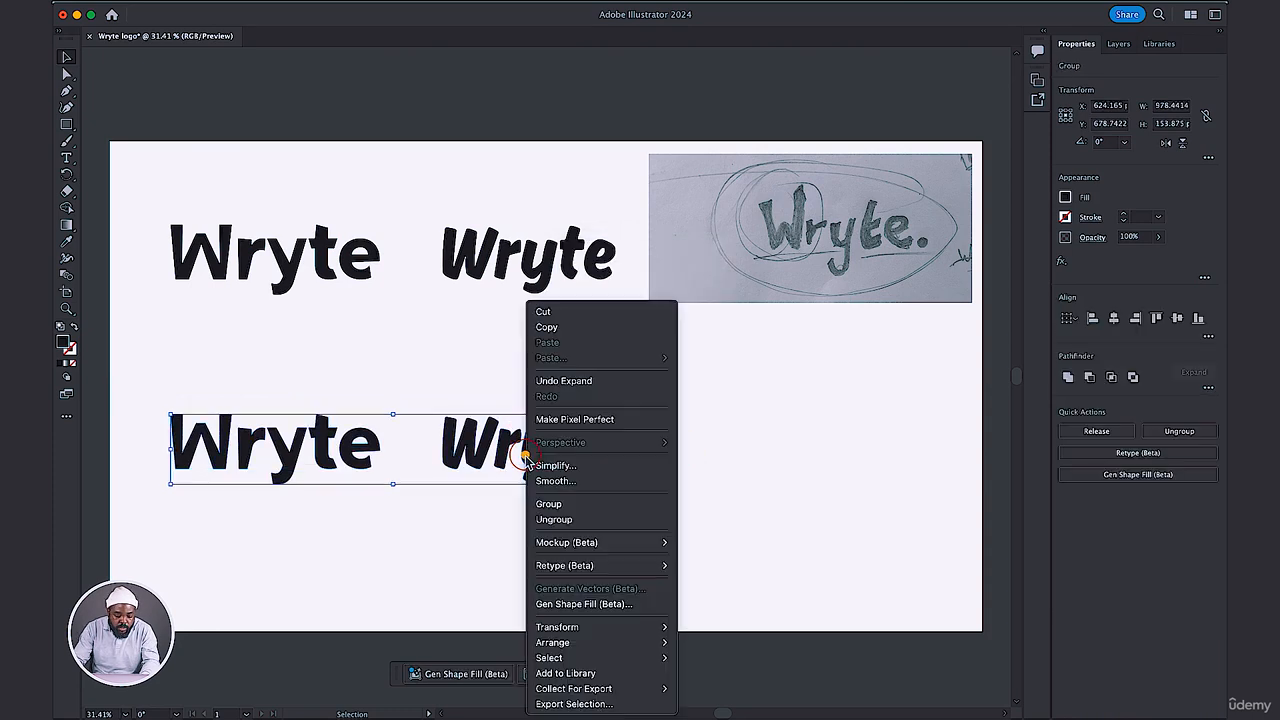
pyautogui.click(545, 519)
pyautogui.click(673, 470)
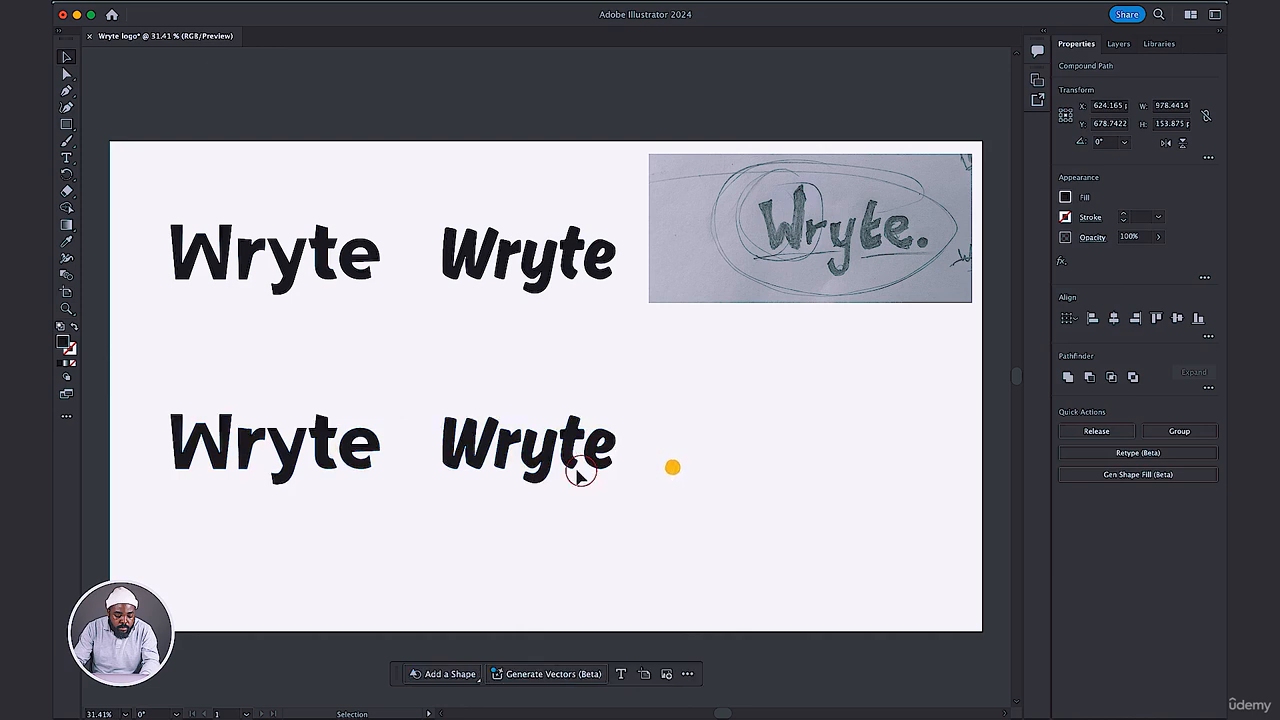
# Try stretching the e of the lower Ahkio wordmark and the t of the lower Mpompa wordmark, undoing each distortion.
pyautogui.click(532, 465)
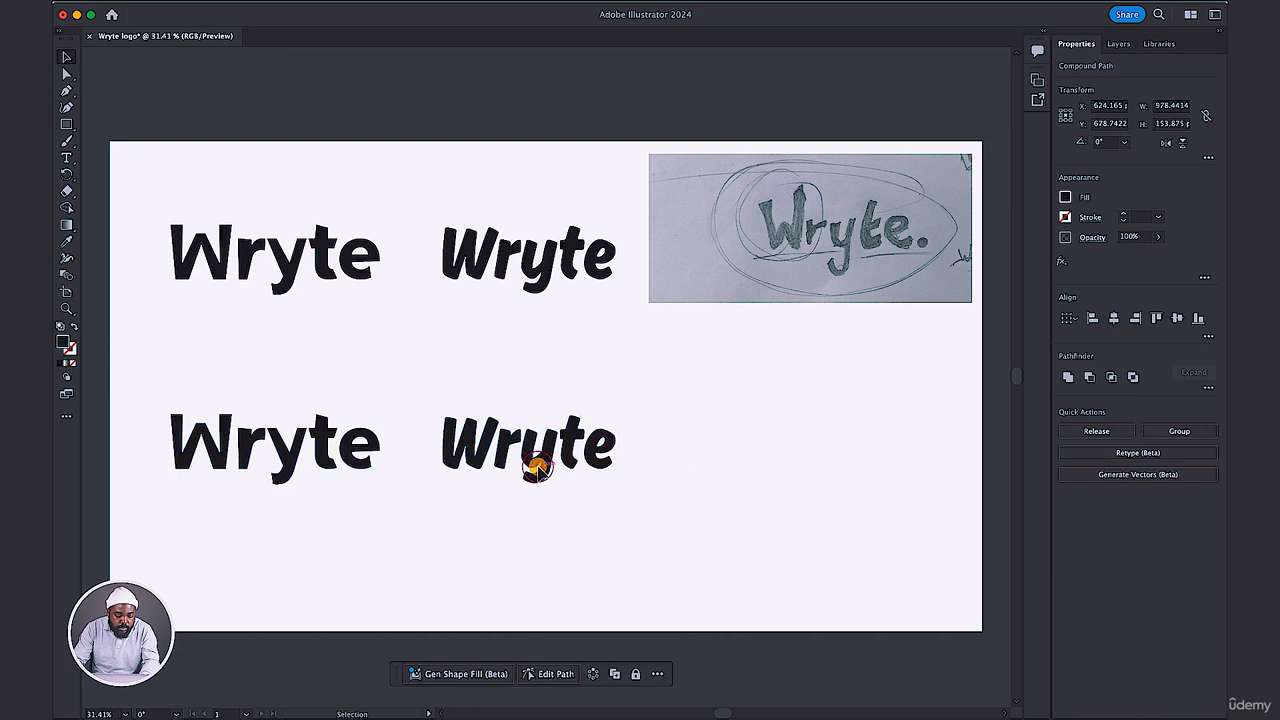
pyautogui.click(598, 452)
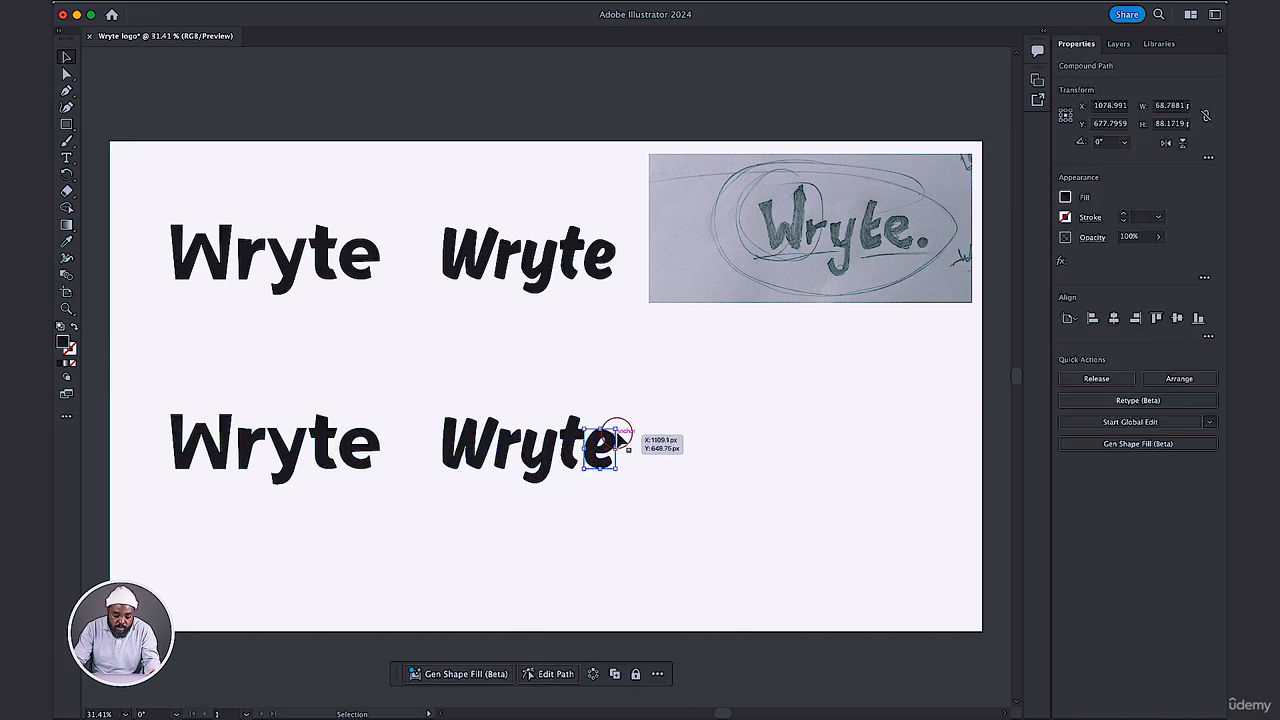
pyautogui.moveTo(616, 429); pyautogui.dragTo(811, 386)
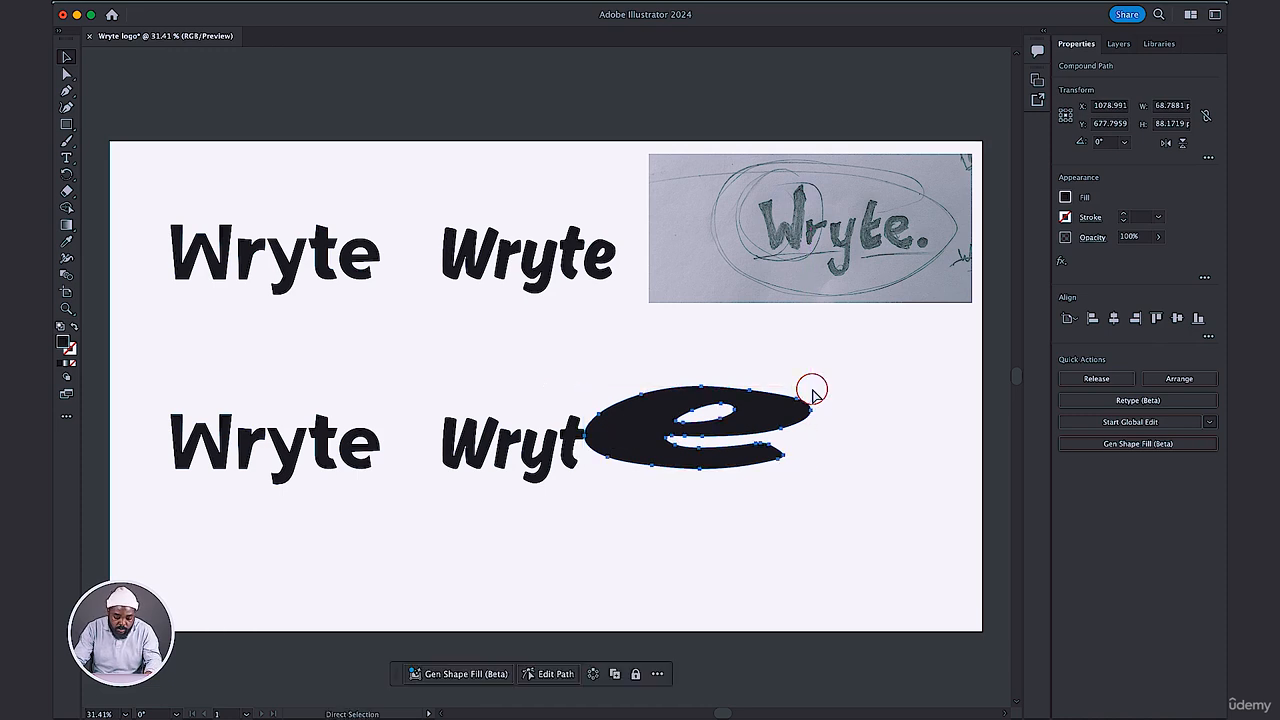
pyautogui.press('super+z')
pyautogui.click(333, 458)
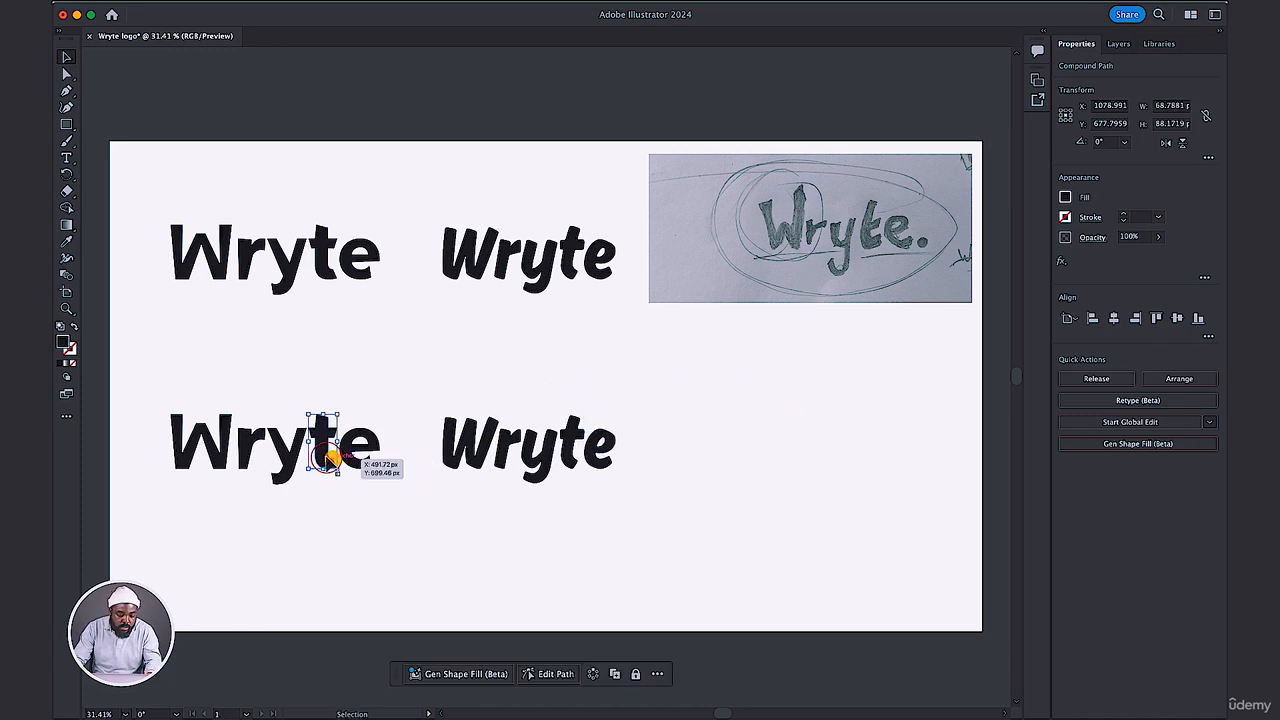
pyautogui.moveTo(338, 414); pyautogui.dragTo(470, 384)
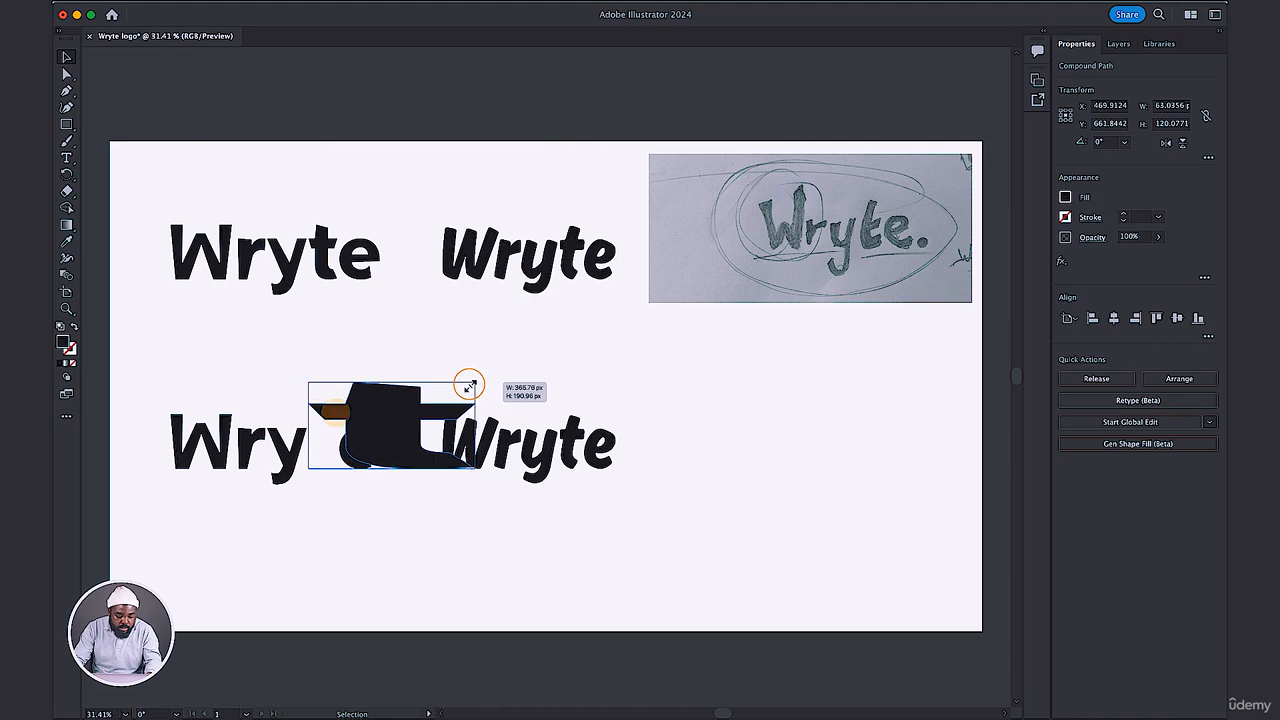
# Try moving the upper-left anchor point of the lower Mpompa t's crossbar inward with Direct Selection, and undo the move.
pyautogui.press('a')
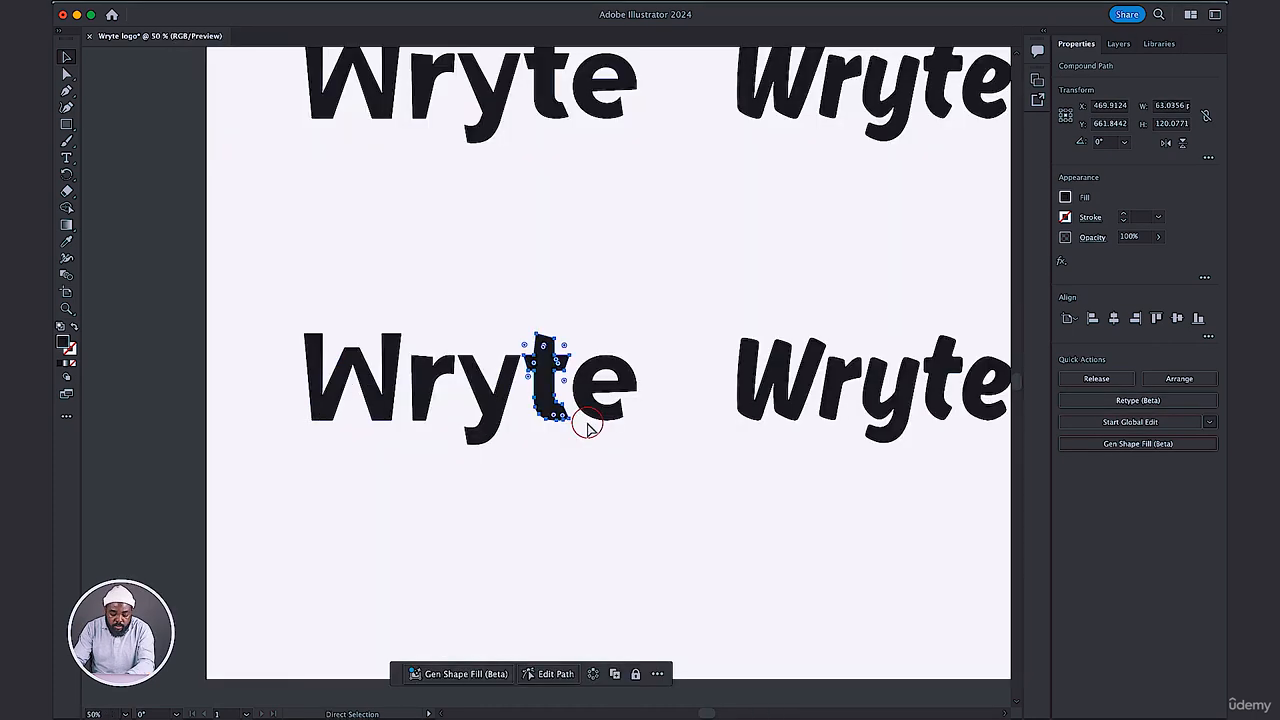
pyautogui.press('super+equal')
pyautogui.press('super+equal')
pyautogui.press('super+equal')
pyautogui.press('super+equal')
pyautogui.press('super+equal')
pyautogui.press('super+equal')
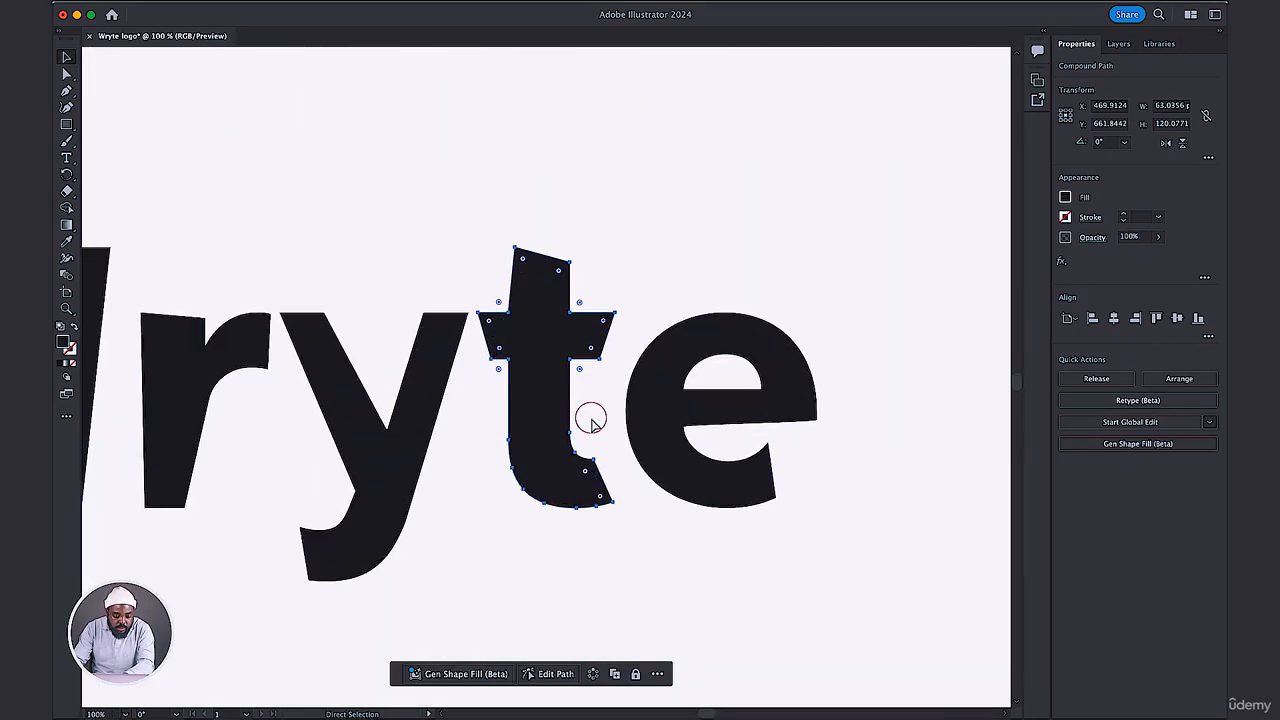
pyautogui.press('super+equal')
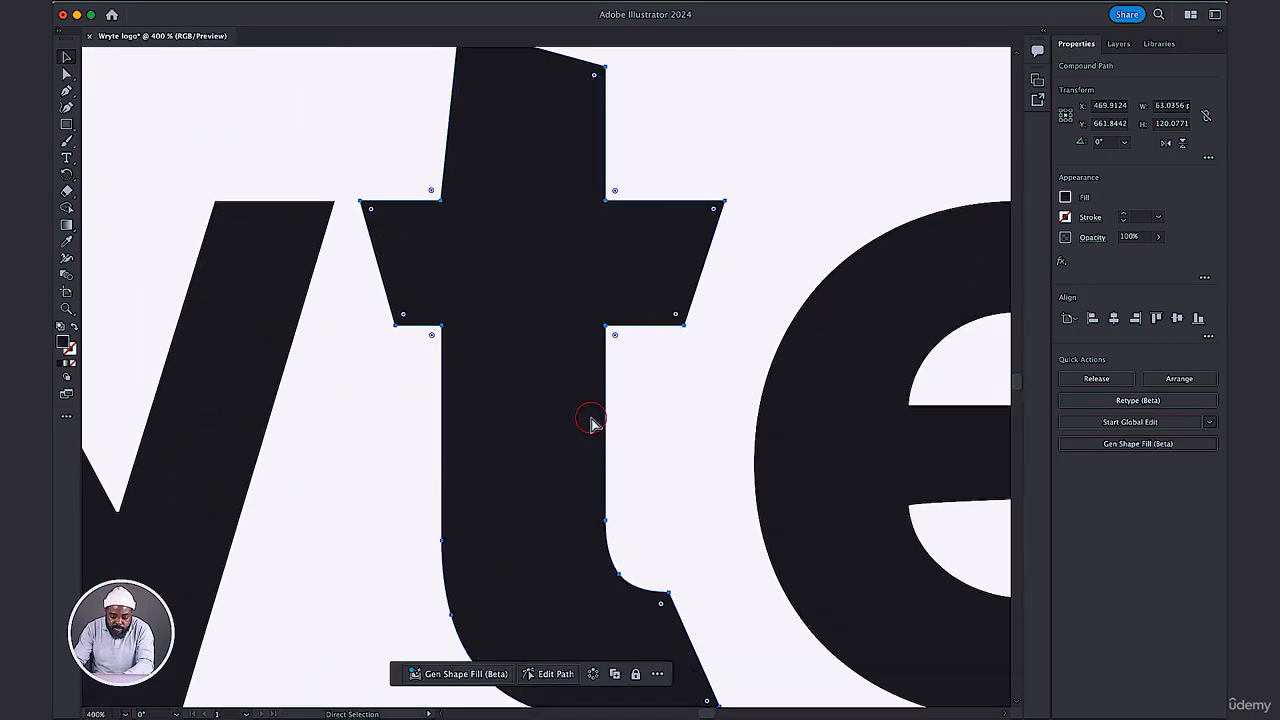
pyautogui.press('v')
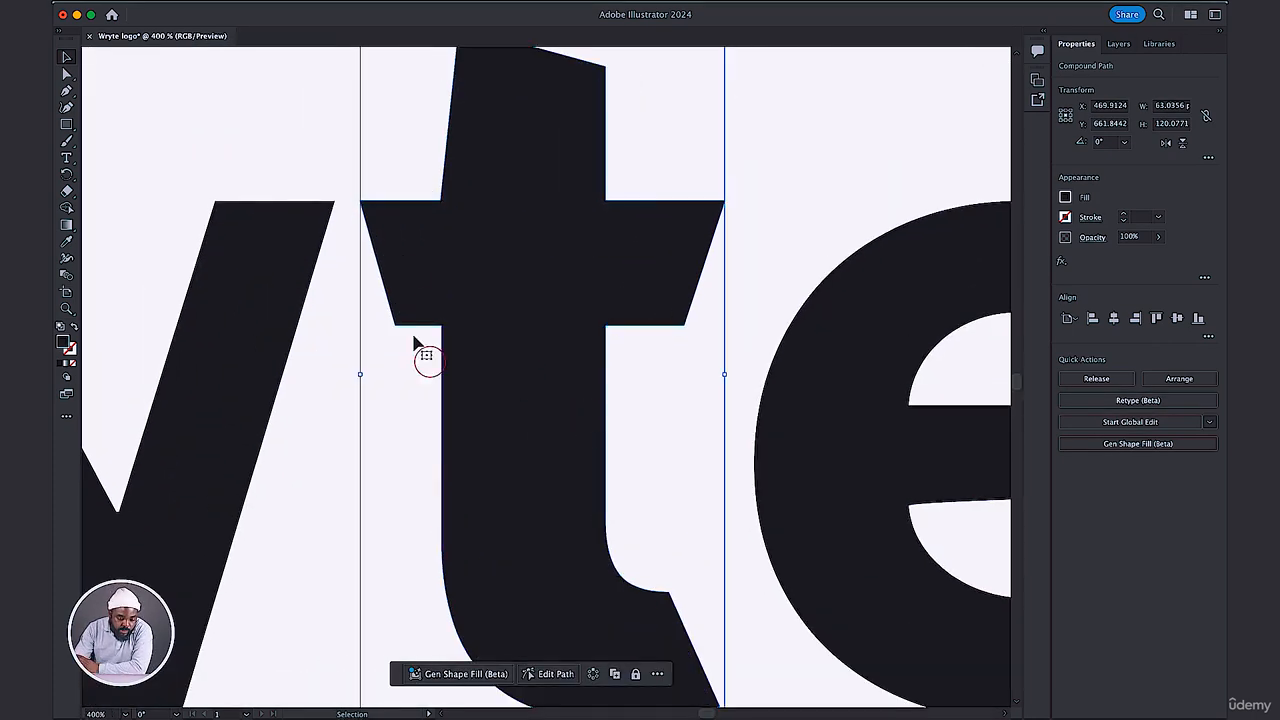
pyautogui.click(67, 74)
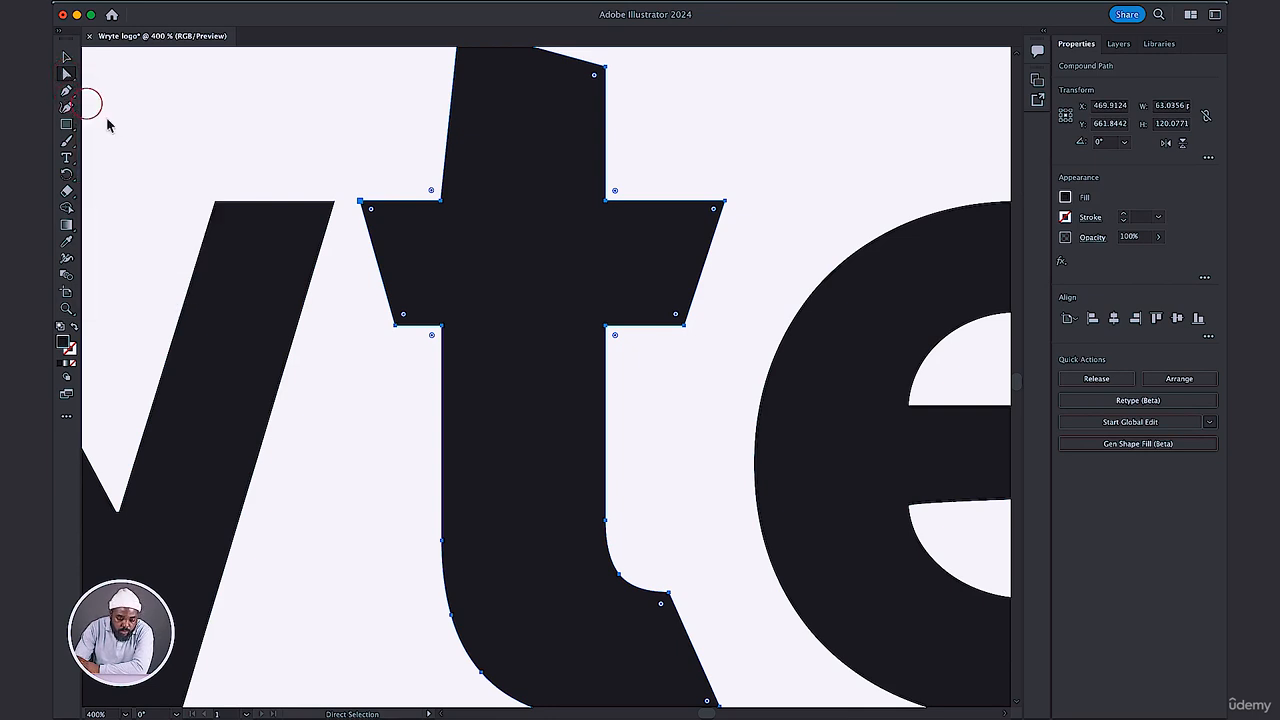
pyautogui.click(361, 203)
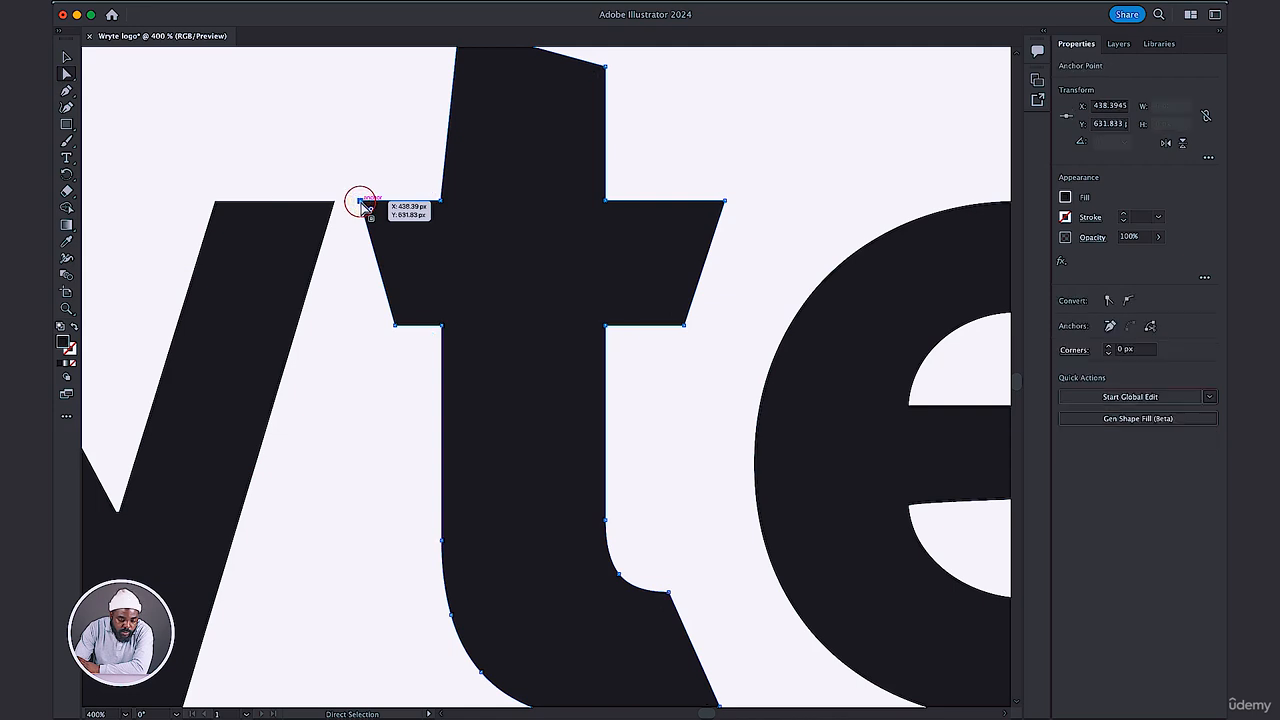
pyautogui.moveTo(361, 203); pyautogui.dragTo(399, 233)
pyautogui.press('super+z')
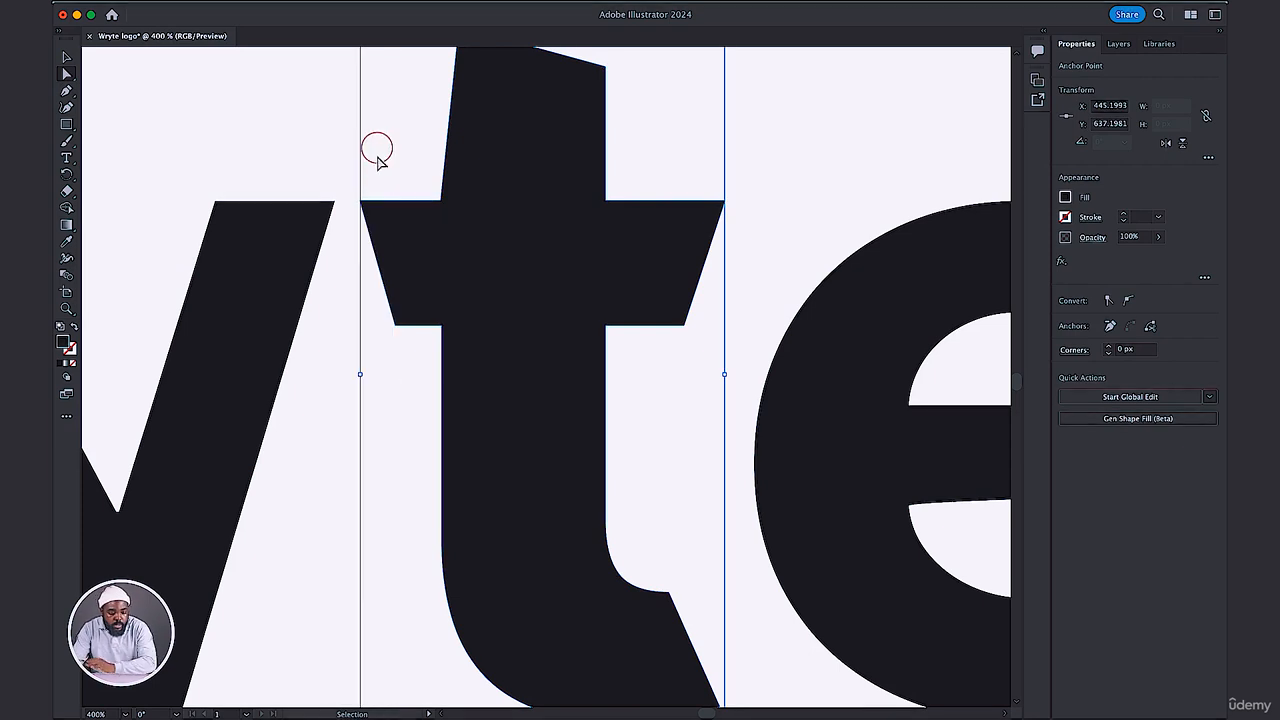
# Round both left corners of the Mpompa t's crossbar, giving the upper one a radius of about 6.83 px.
pyautogui.moveTo(371, 213); pyautogui.dragTo(411, 245)
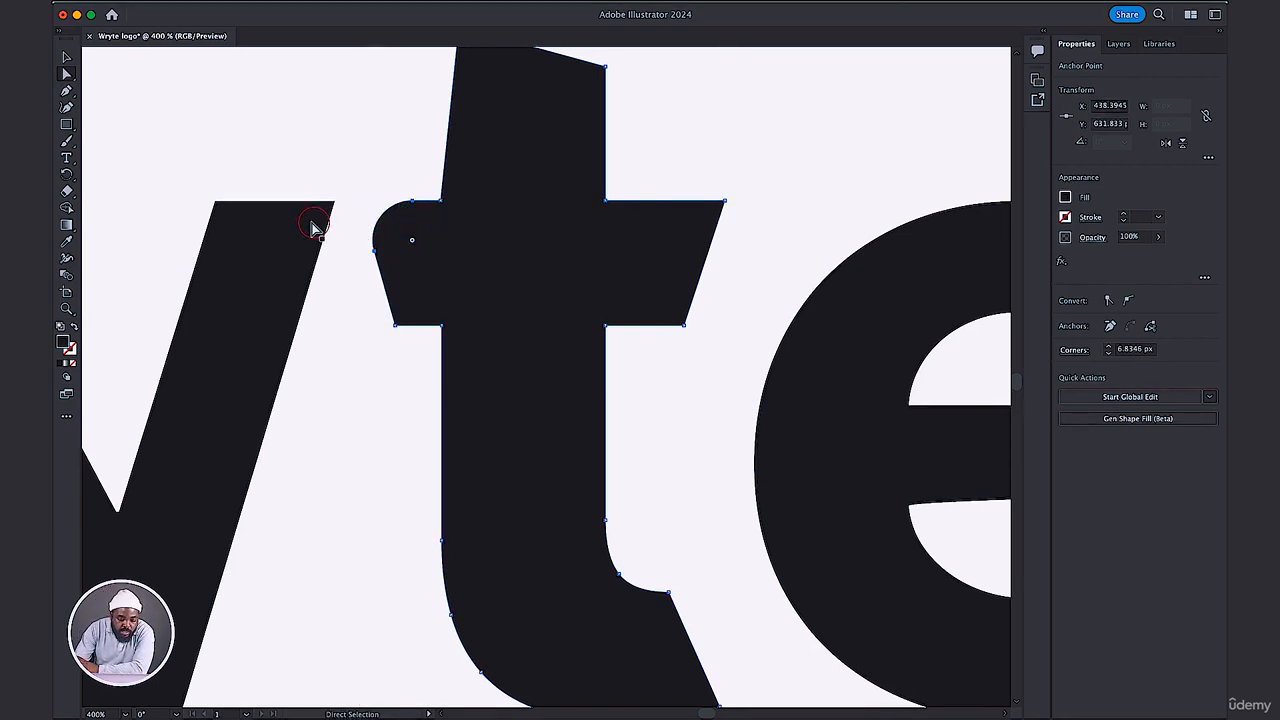
pyautogui.click(394, 324)
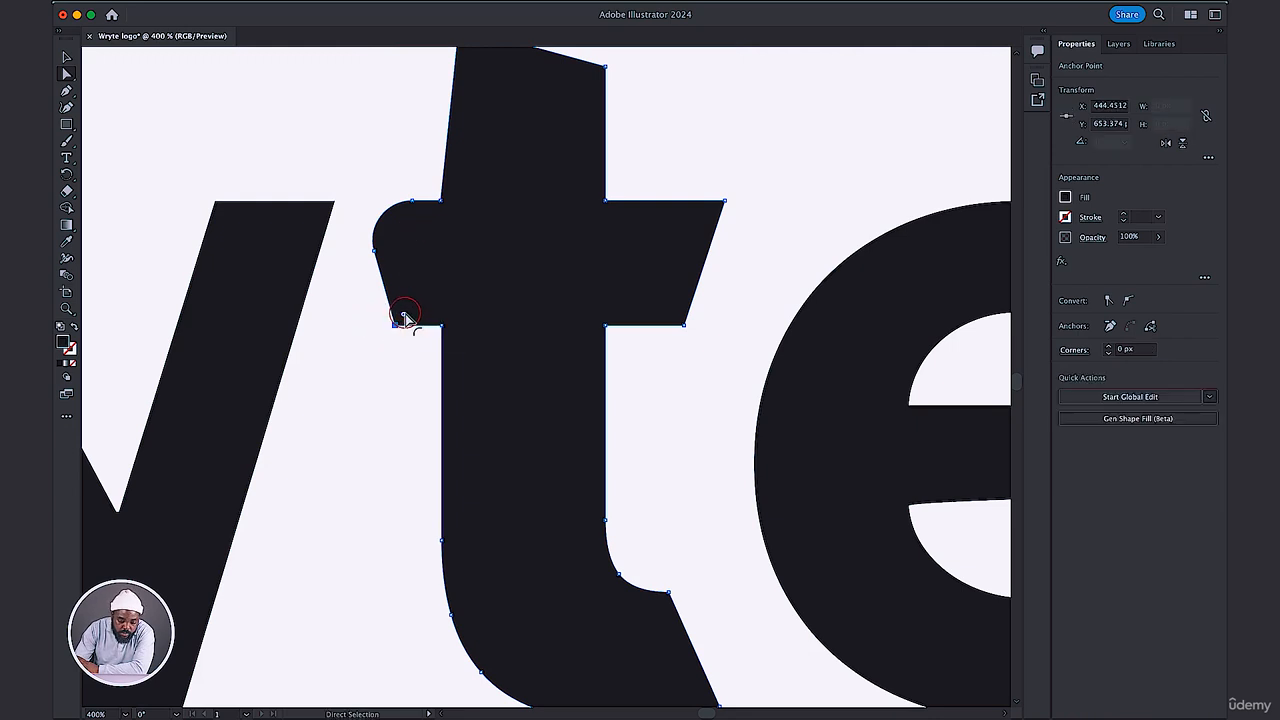
pyautogui.moveTo(404, 316); pyautogui.dragTo(423, 292)
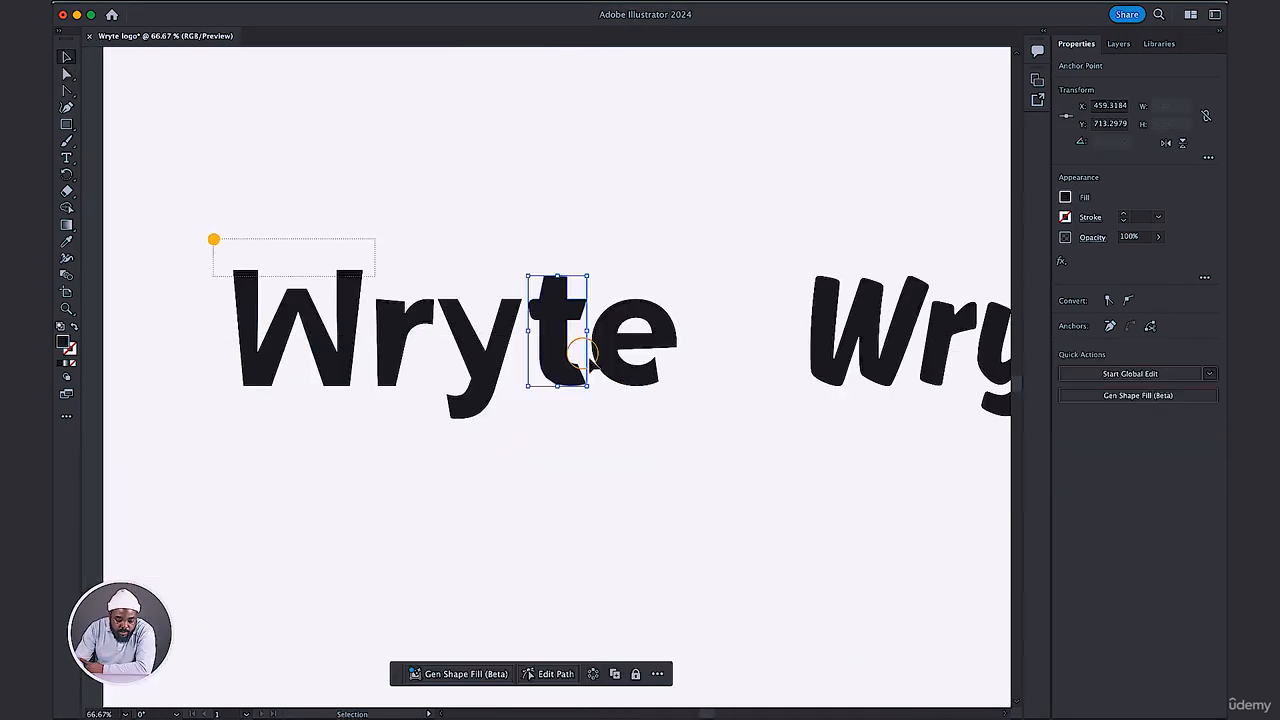
# Delete all the expanded Mpompa Wryte letters, keeping the expanded Ahkio wordmark in the lower row.
pyautogui.moveTo(214, 240); pyautogui.dragTo(694, 411)
pyautogui.press('Delete')
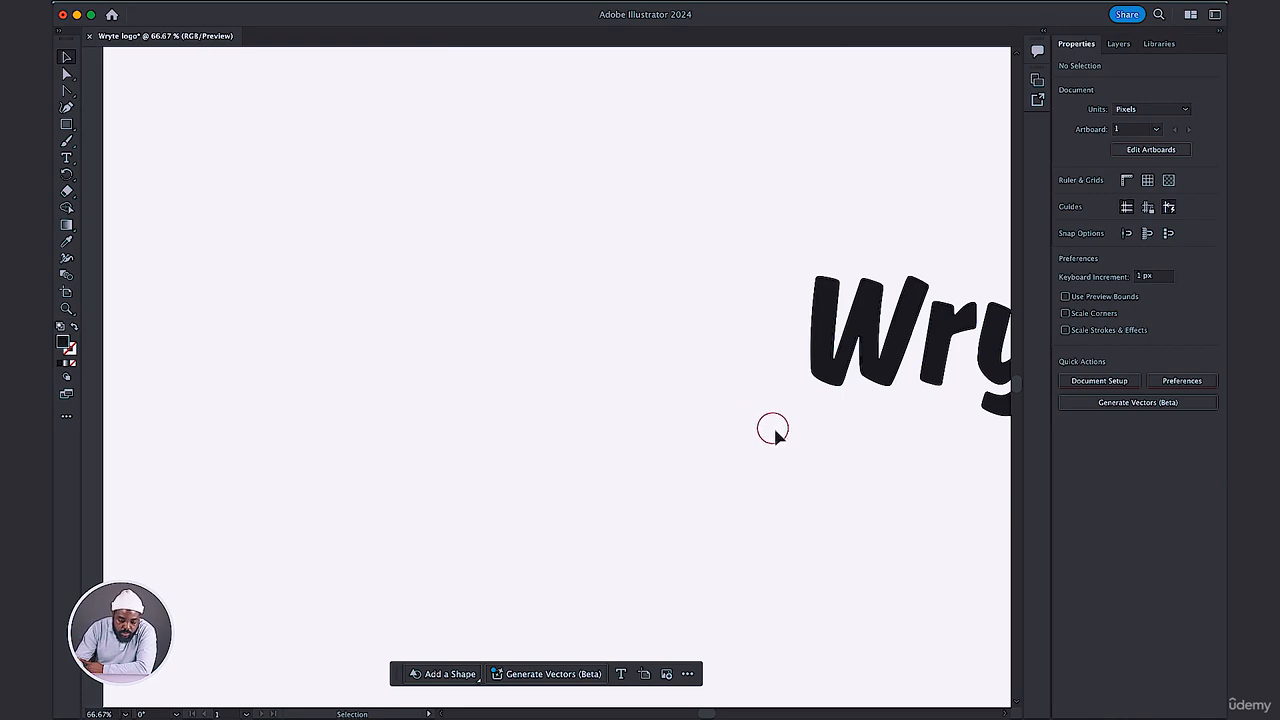
pyautogui.moveTo(758, 437); pyautogui.dragTo(436, 447)
pyautogui.moveTo(804, 408); pyautogui.dragTo(668, 428)
pyautogui.press('super+equal')
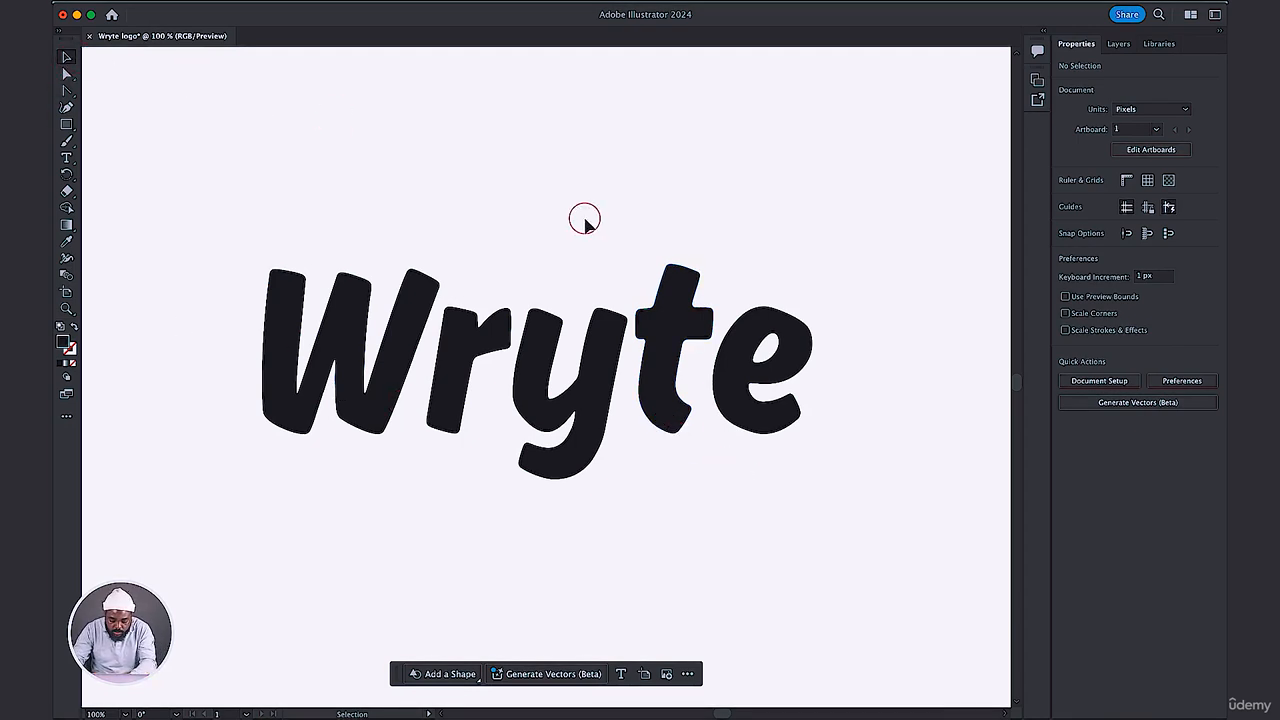
# Compare the letterforms of the Ahkio wordmarks with the lettering in the hand-drawn Wryte sketch.
pyautogui.press('super+minus')
pyautogui.moveTo(882, 146)
pyautogui.mouseDown()
pyautogui.moveTo(704, 260)
pyautogui.moveTo(765, 280)
pyautogui.moveTo(820, 268)
pyautogui.mouseUp()
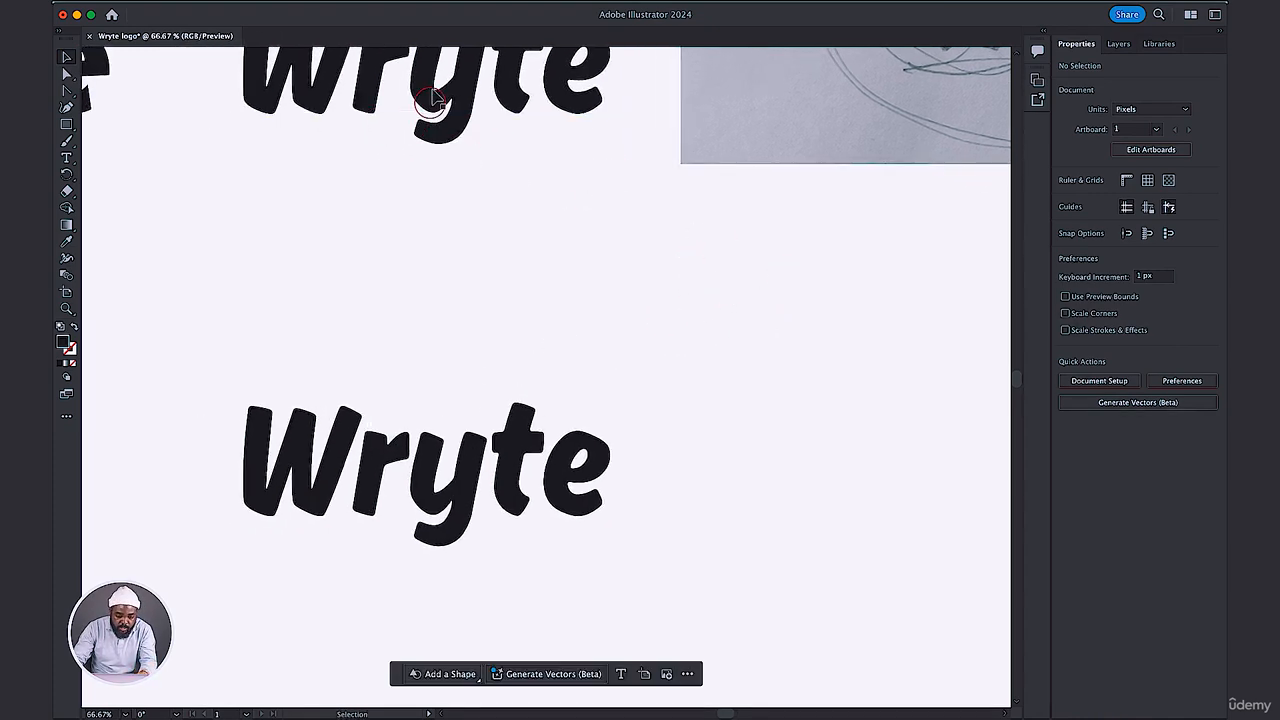
pyautogui.click(445, 55)
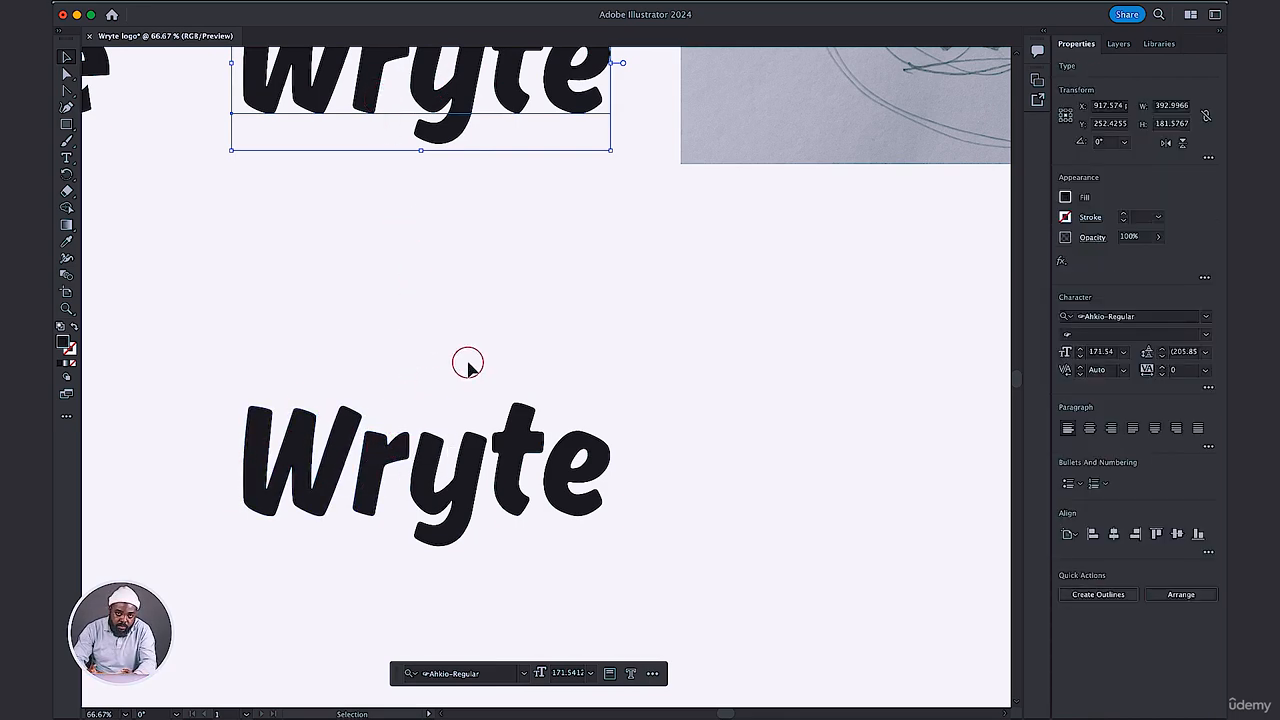
pyautogui.moveTo(736, 310); pyautogui.dragTo(508, 443)
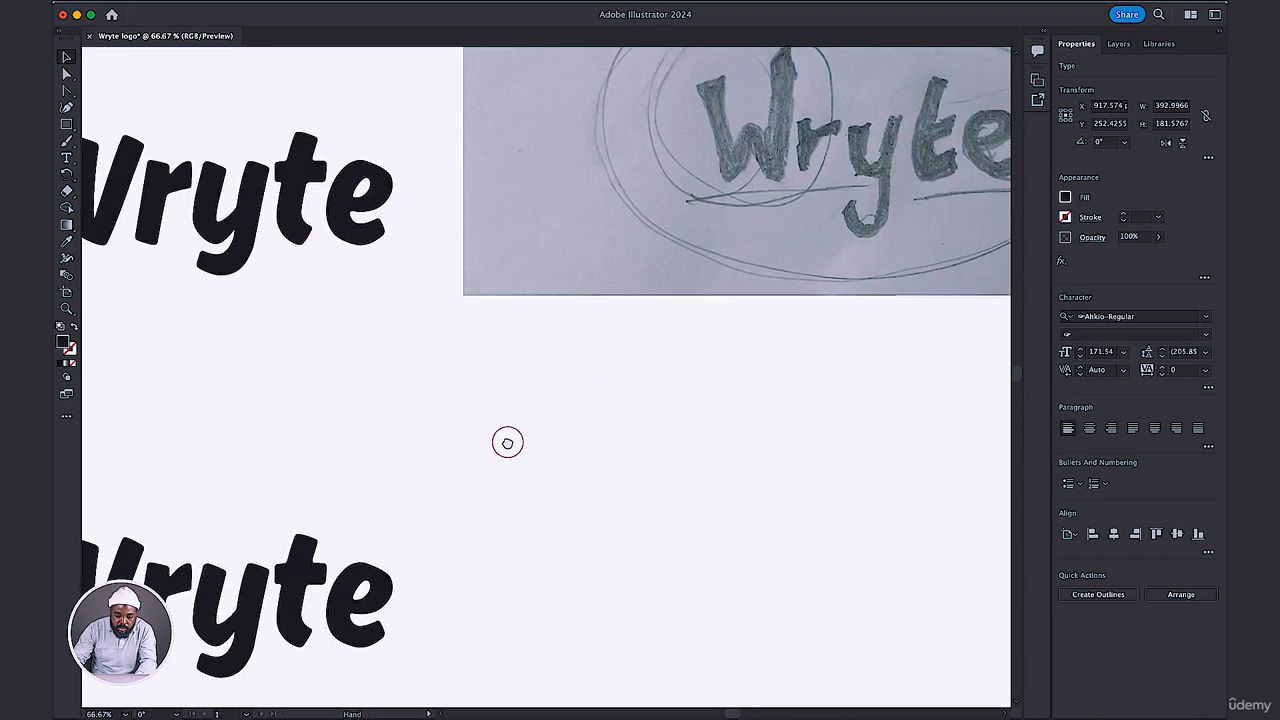
pyautogui.moveTo(700, 334); pyautogui.dragTo(497, 386)
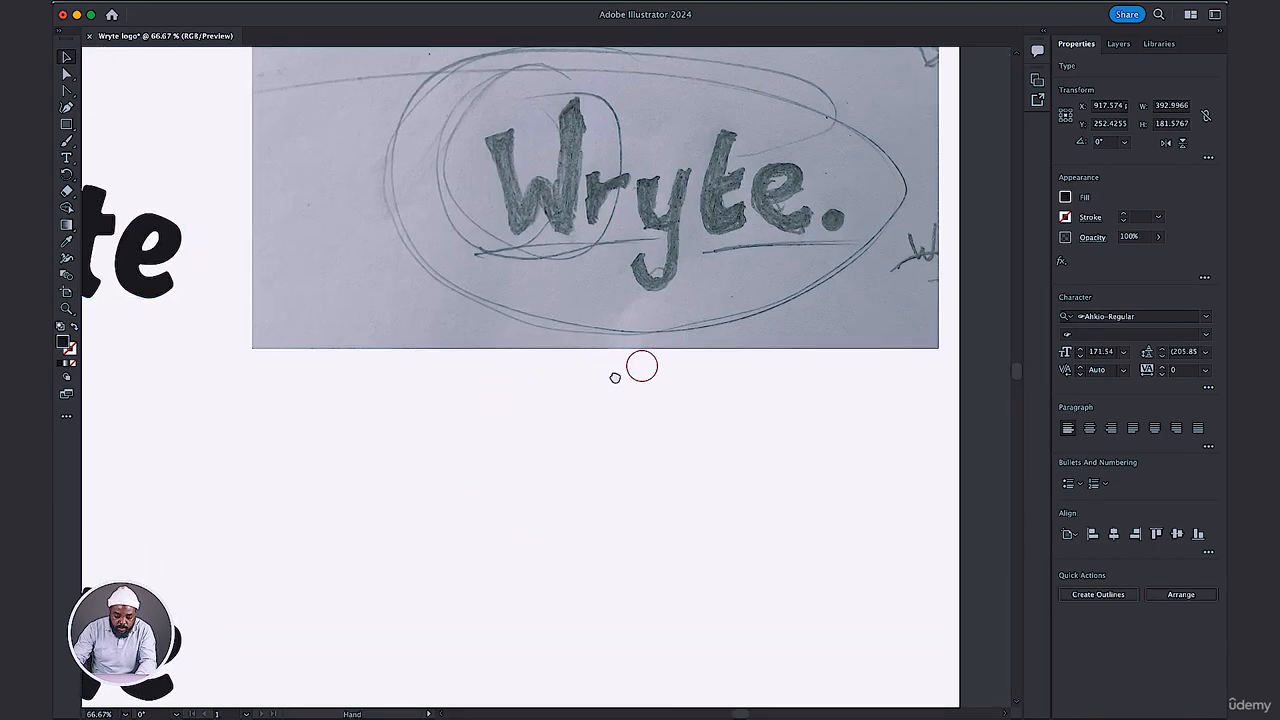
pyautogui.moveTo(640, 366); pyautogui.dragTo(623, 371)
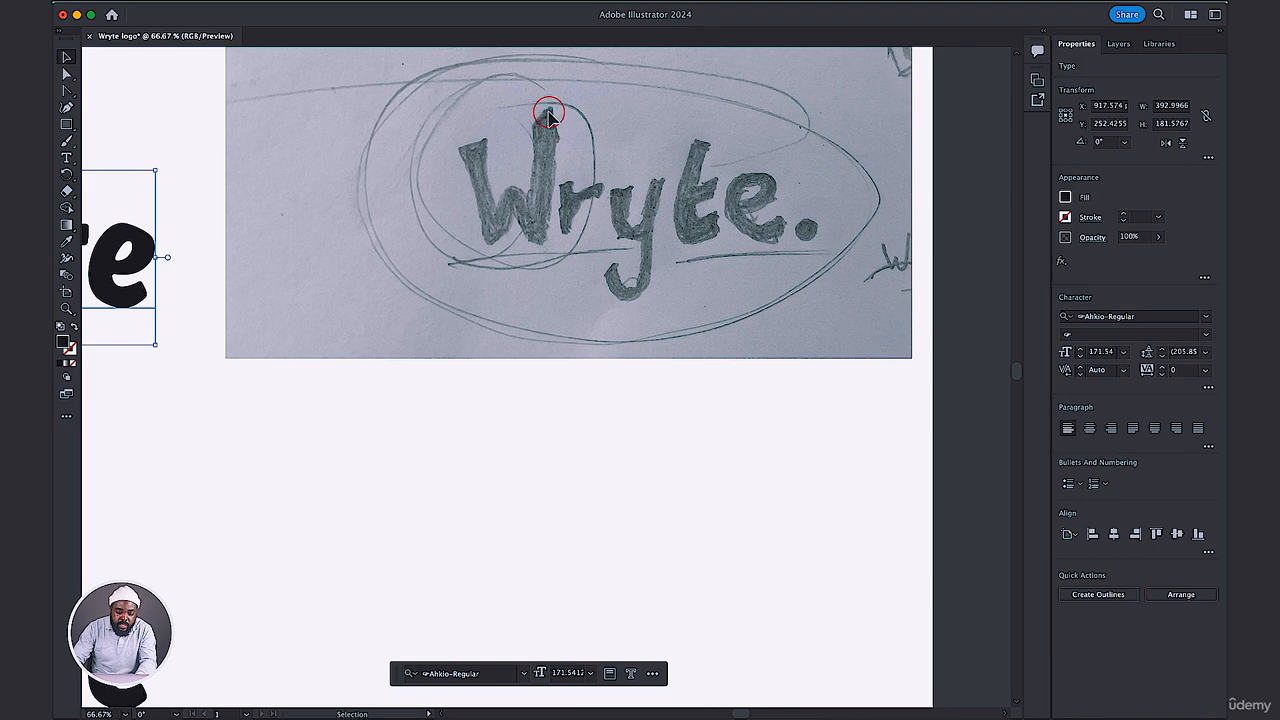
pyautogui.moveTo(323, 476); pyautogui.dragTo(571, 304)
pyautogui.moveTo(356, 418); pyautogui.dragTo(576, 352)
pyautogui.moveTo(549, 362); pyautogui.dragTo(689, 300)
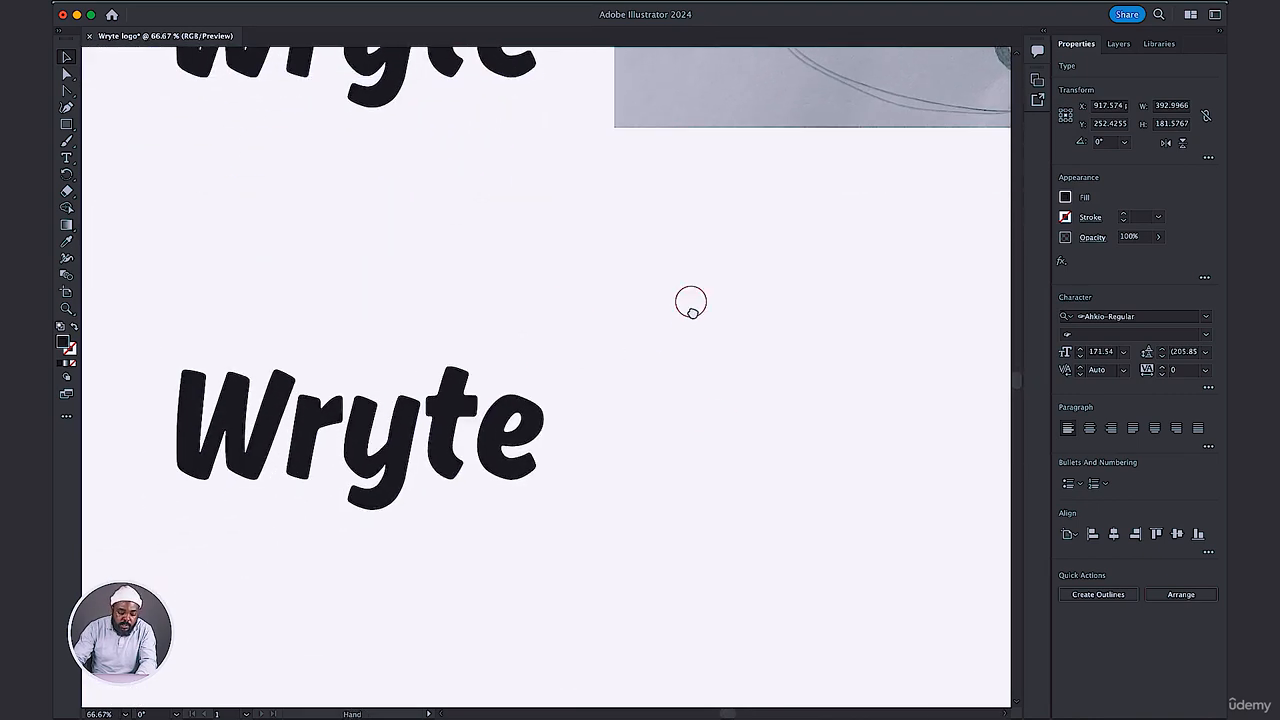
pyautogui.moveTo(720, 420); pyautogui.dragTo(811, 326)
pyautogui.moveTo(775, 374); pyautogui.dragTo(647, 453)
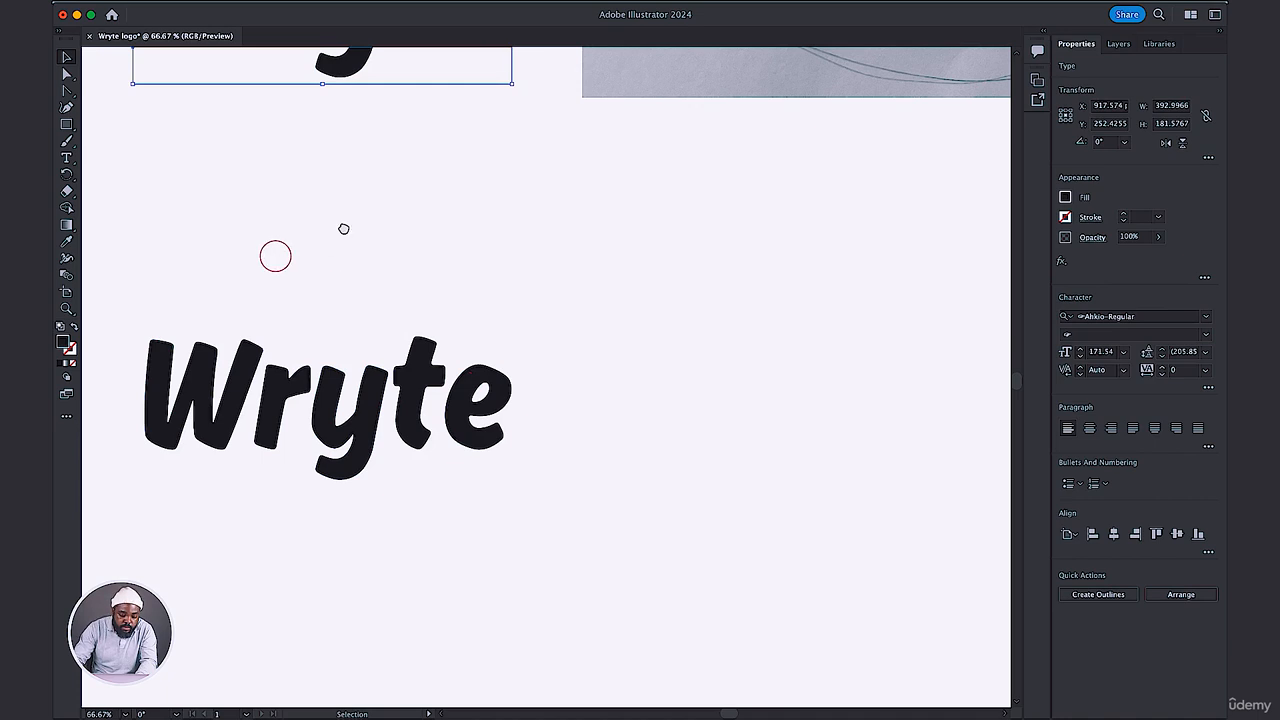
pyautogui.moveTo(343, 229); pyautogui.dragTo(389, 197)
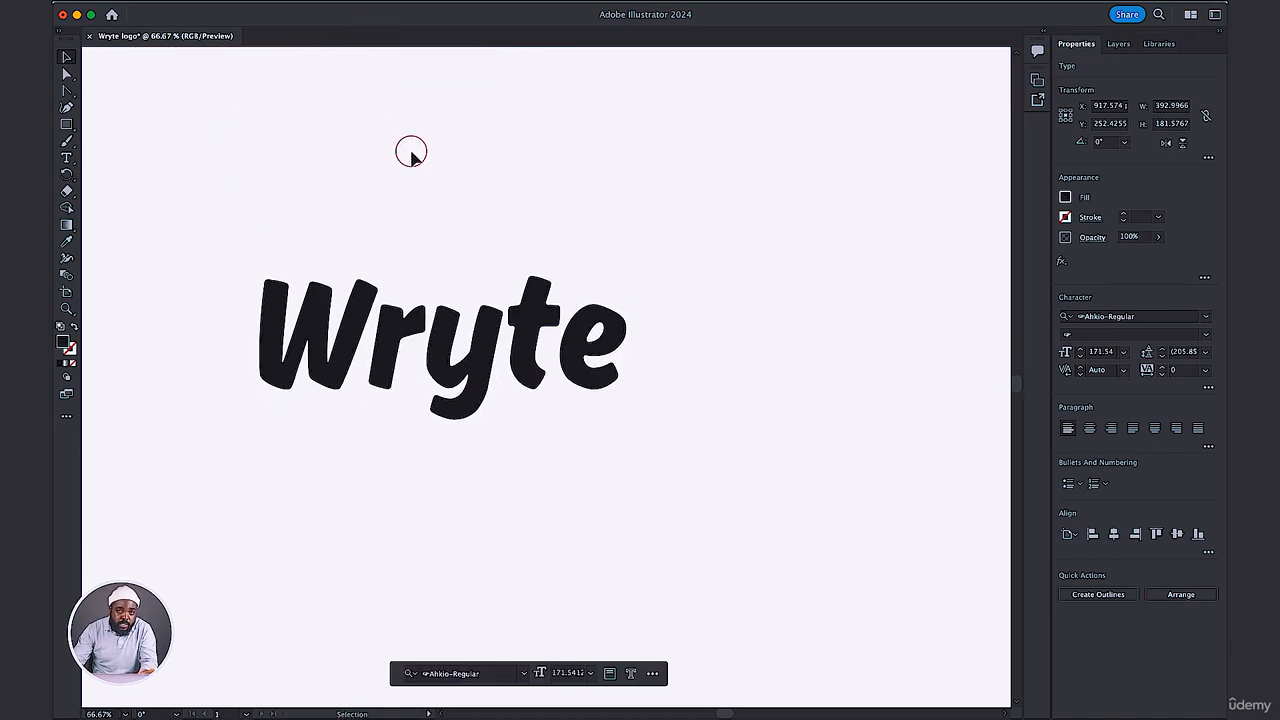
# Show the rulers around the document canvas.
pyautogui.click(386, 5)
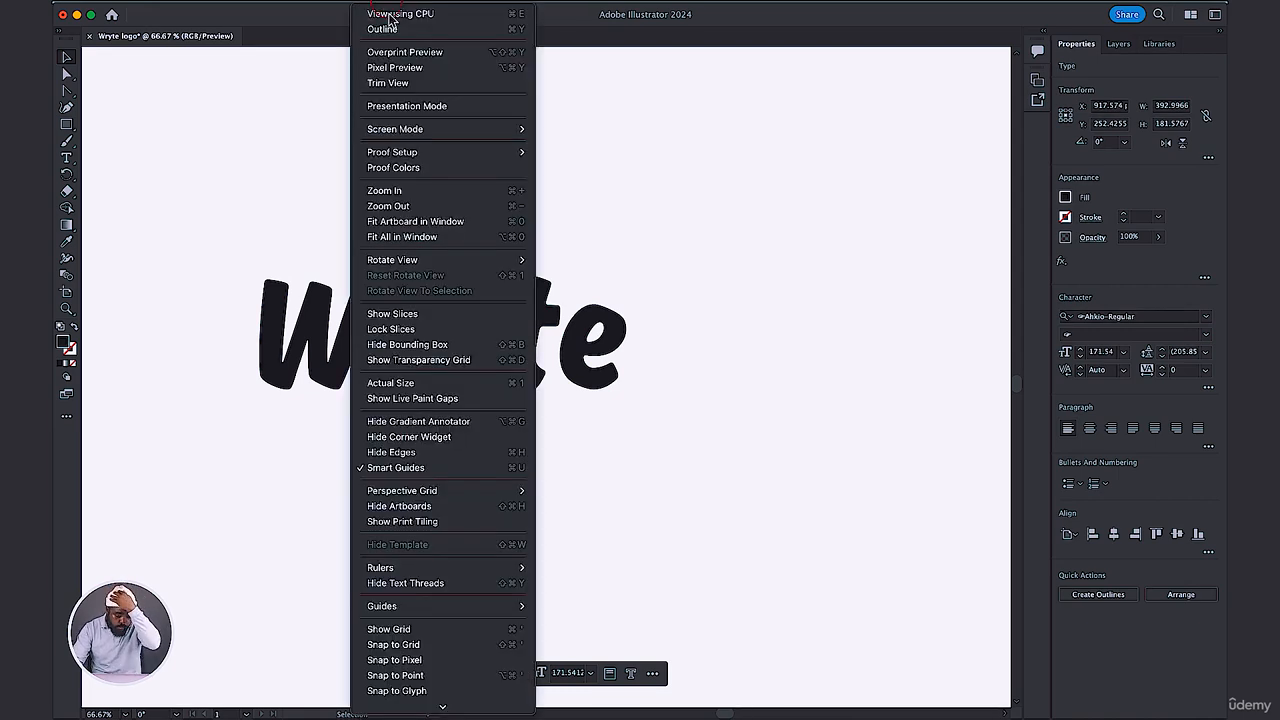
pyautogui.click(437, 153)
pyautogui.click(430, 275)
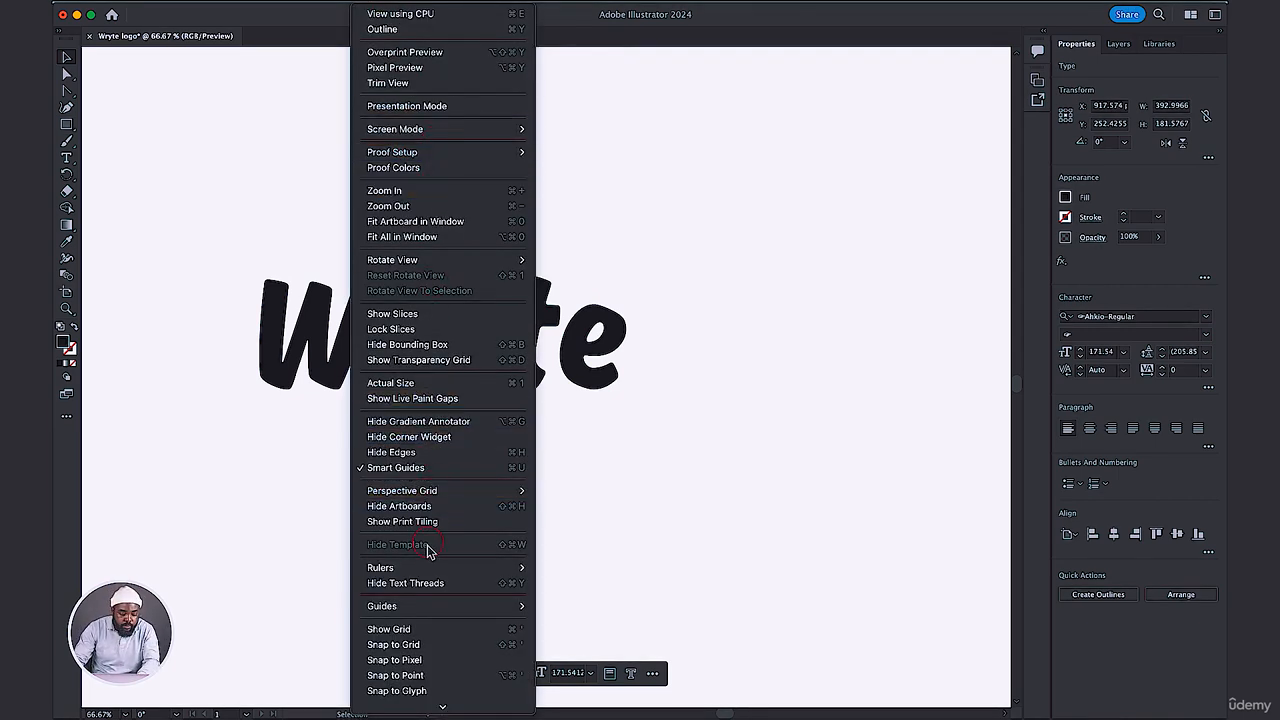
pyautogui.click(386, 570)
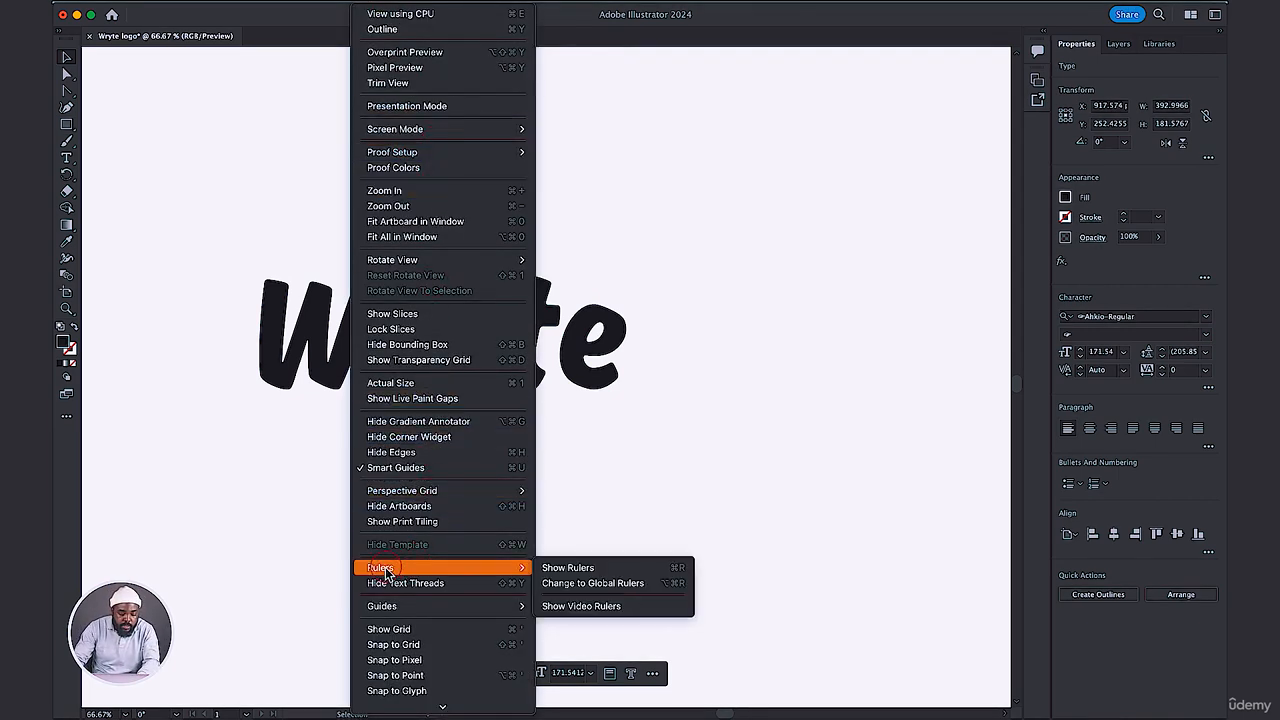
pyautogui.click(567, 570)
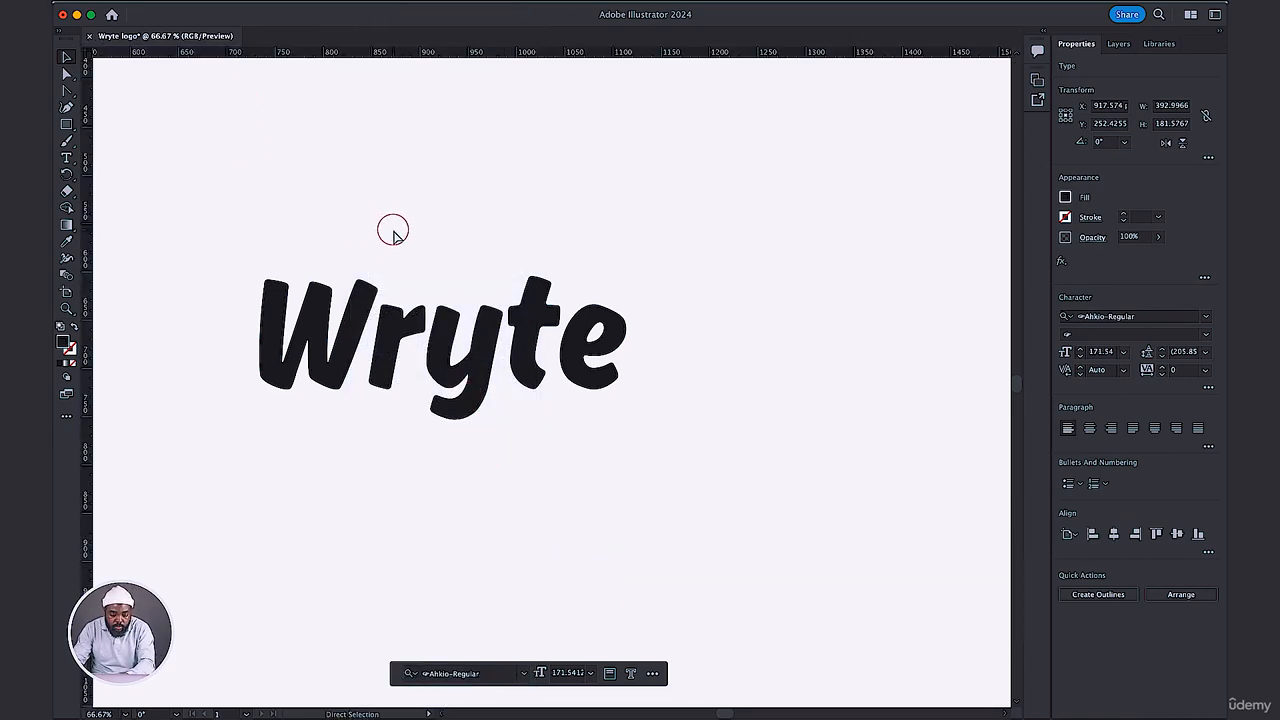
# Examine the layout of all the Wryte versions and the upper Ahkio text up close.
pyautogui.press('super+minus')
pyautogui.press('super+minus')
pyautogui.press('super+minus')
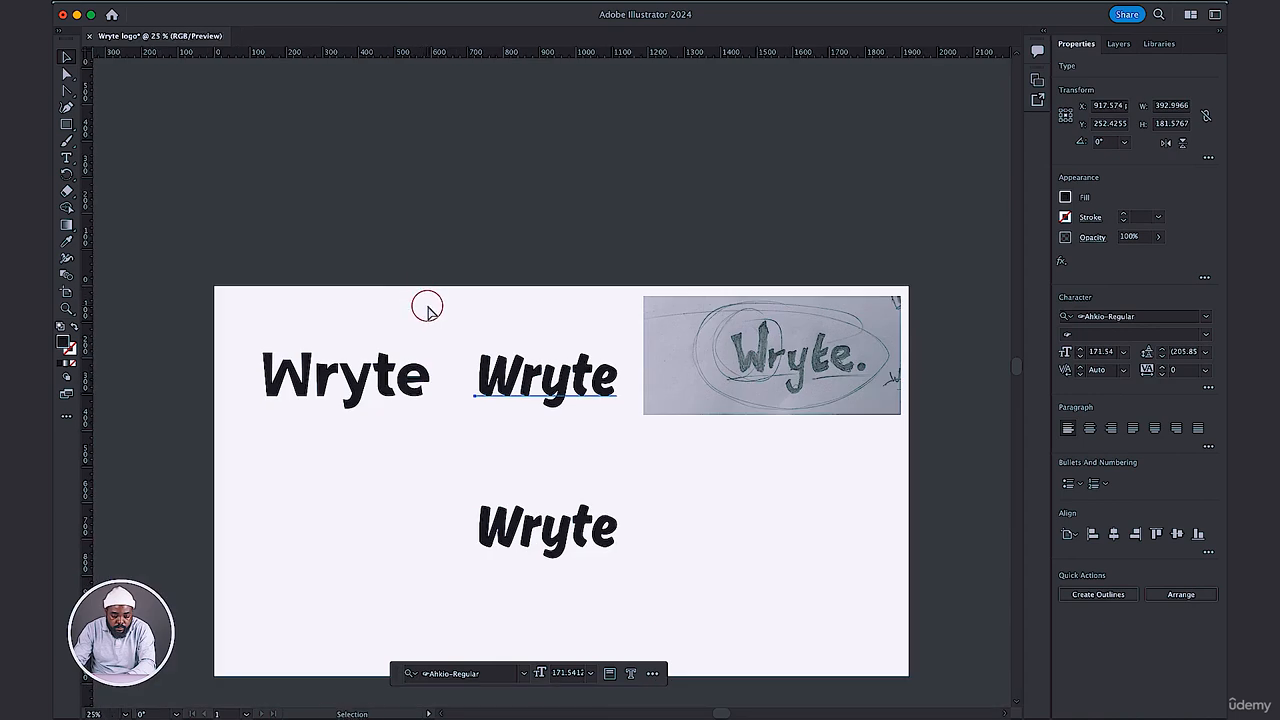
pyautogui.scroll(-3, 427, 307)
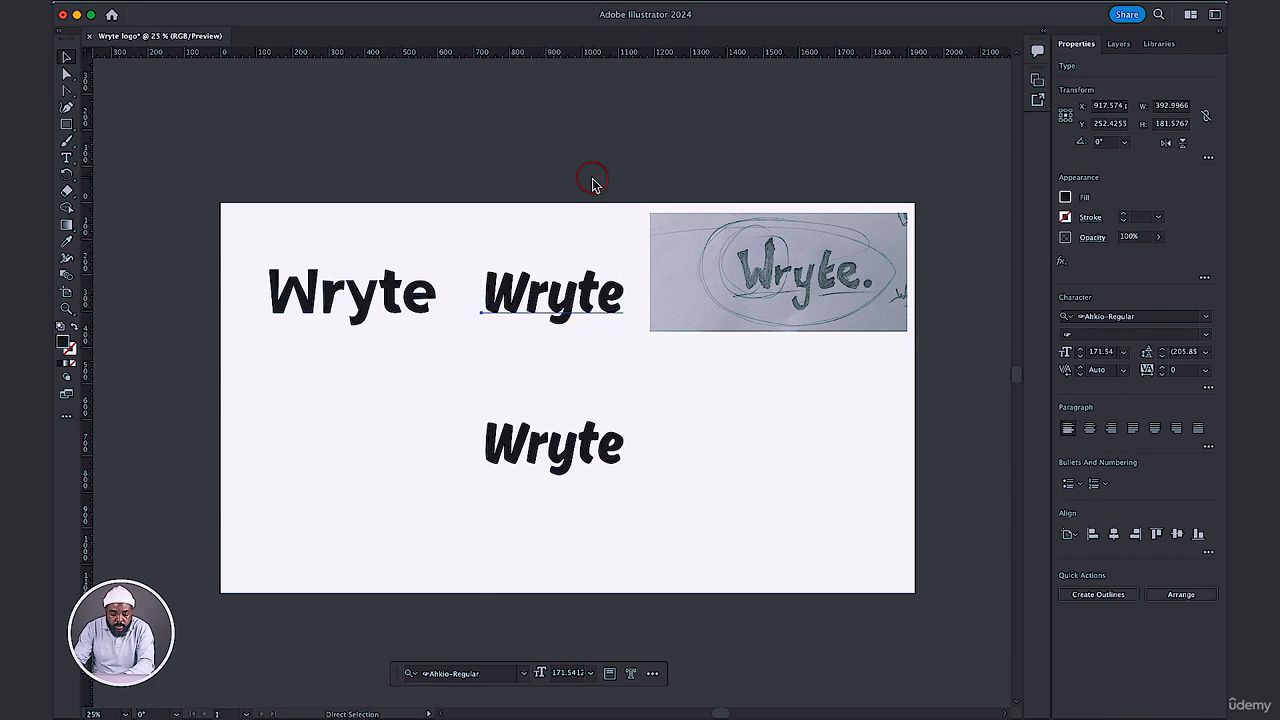
pyautogui.press('super+plus')
pyautogui.press('super+plus')
pyautogui.press('super+minus')
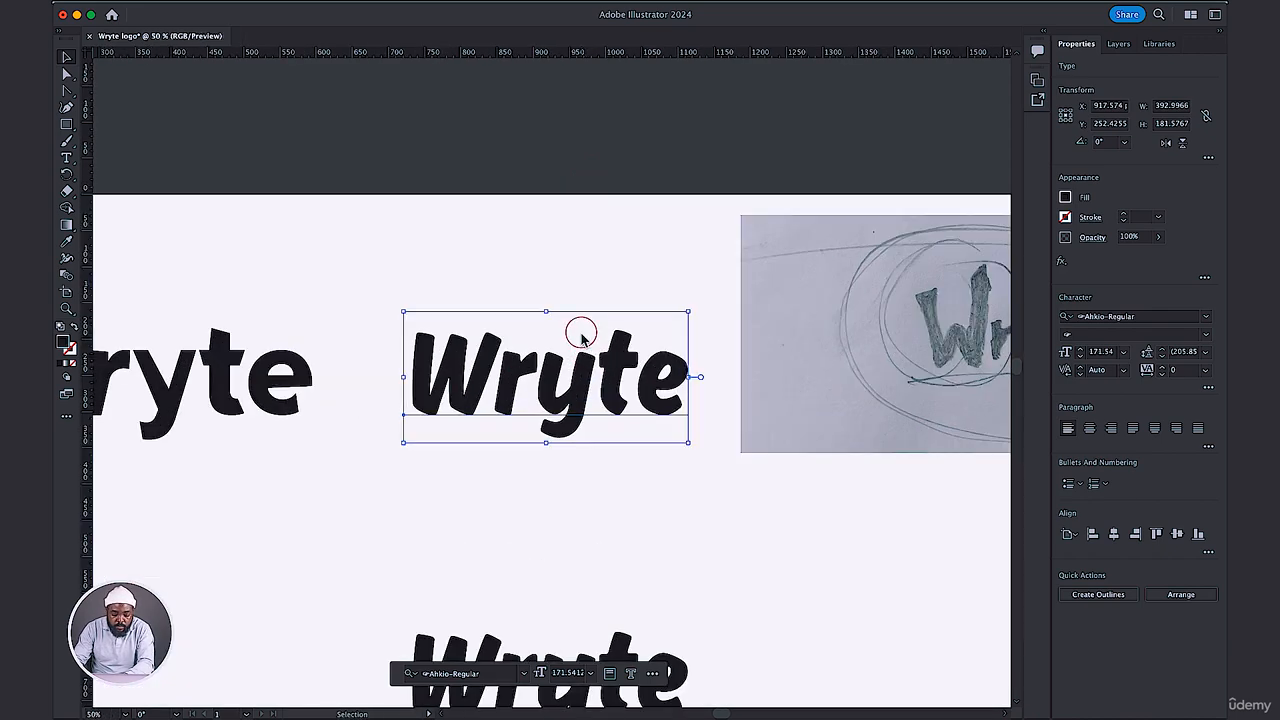
pyautogui.press('a')
pyautogui.press('super+minus')
pyautogui.press('super+plus')
pyautogui.press('super+plus')
pyautogui.press('super+plus')
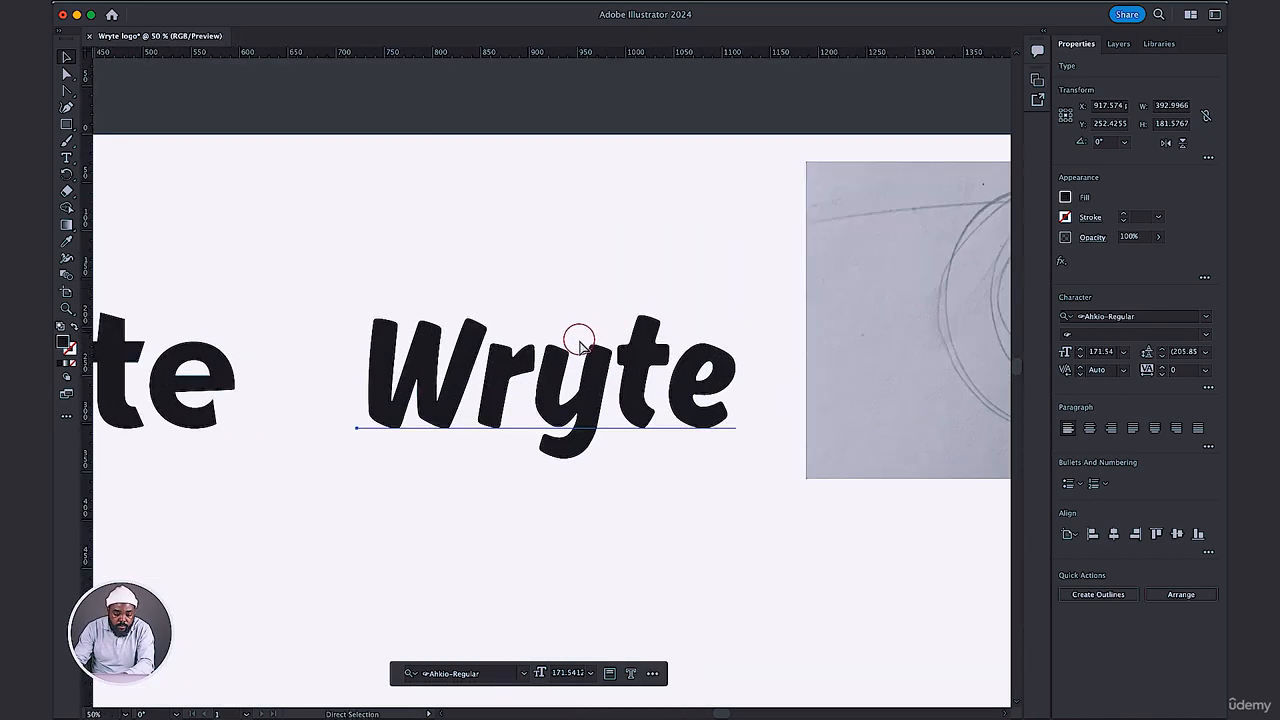
pyautogui.scroll(-5, 577, 341)
# Place a horizontal guide along the baseline of the lower Wryte wordmark.
pyautogui.press('super+plus')
pyautogui.press('v')
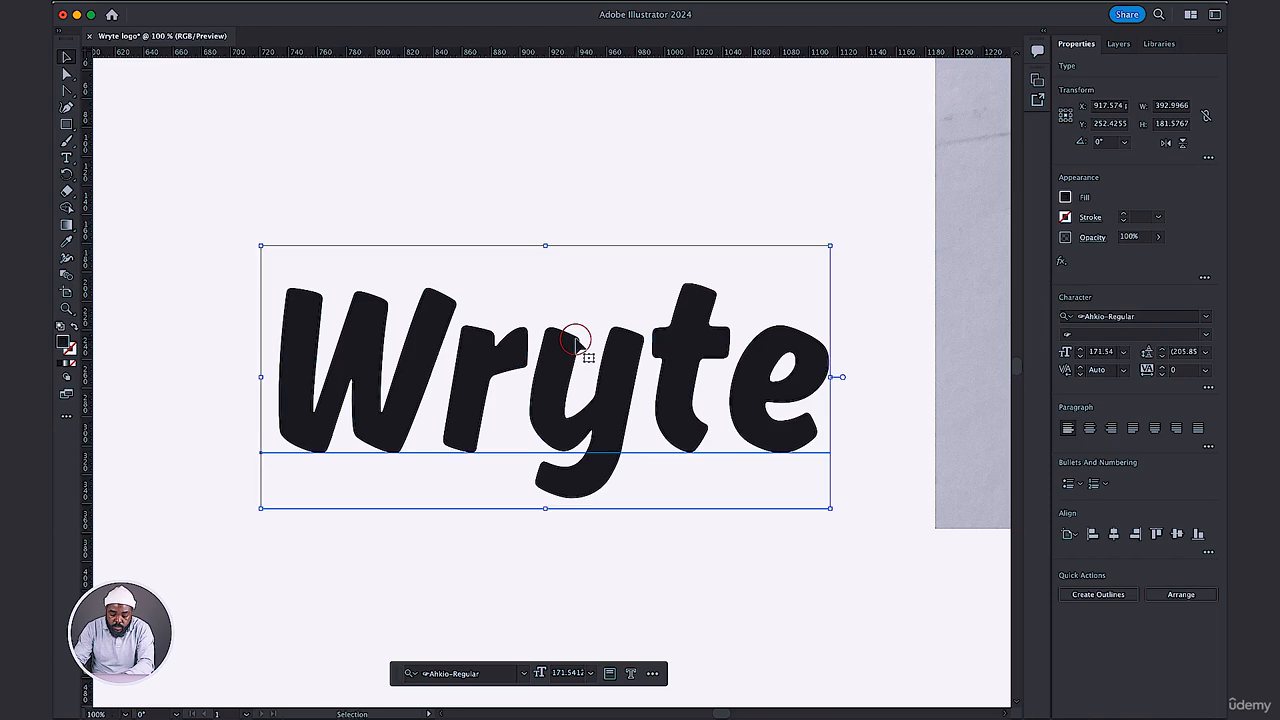
pyautogui.press('super+plus')
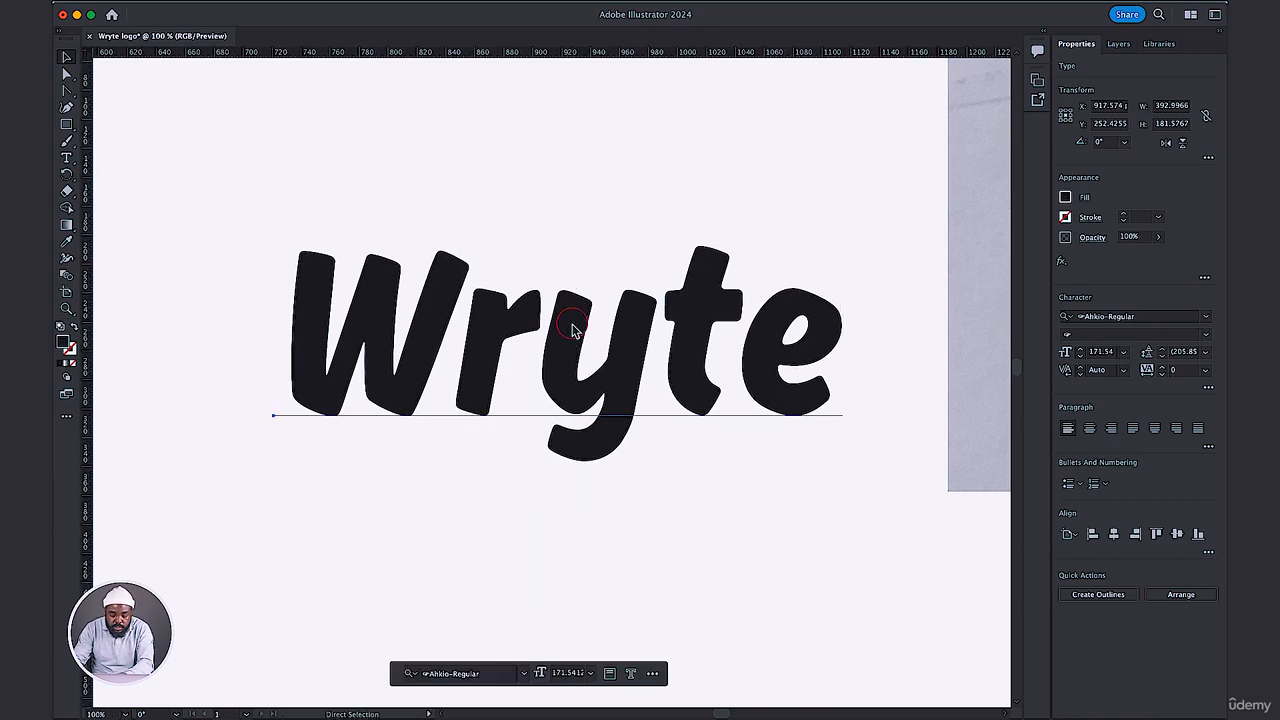
pyautogui.scroll(-4, 560, 360)
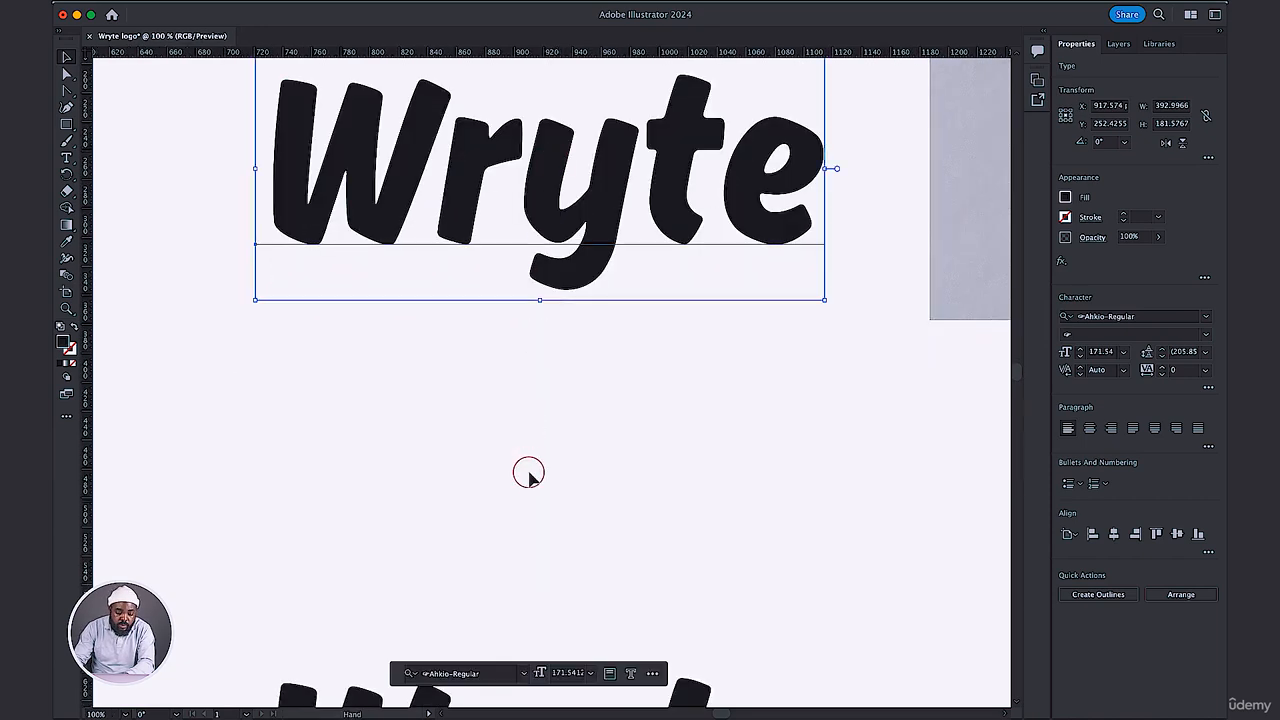
pyautogui.scroll(-3, 538, 341)
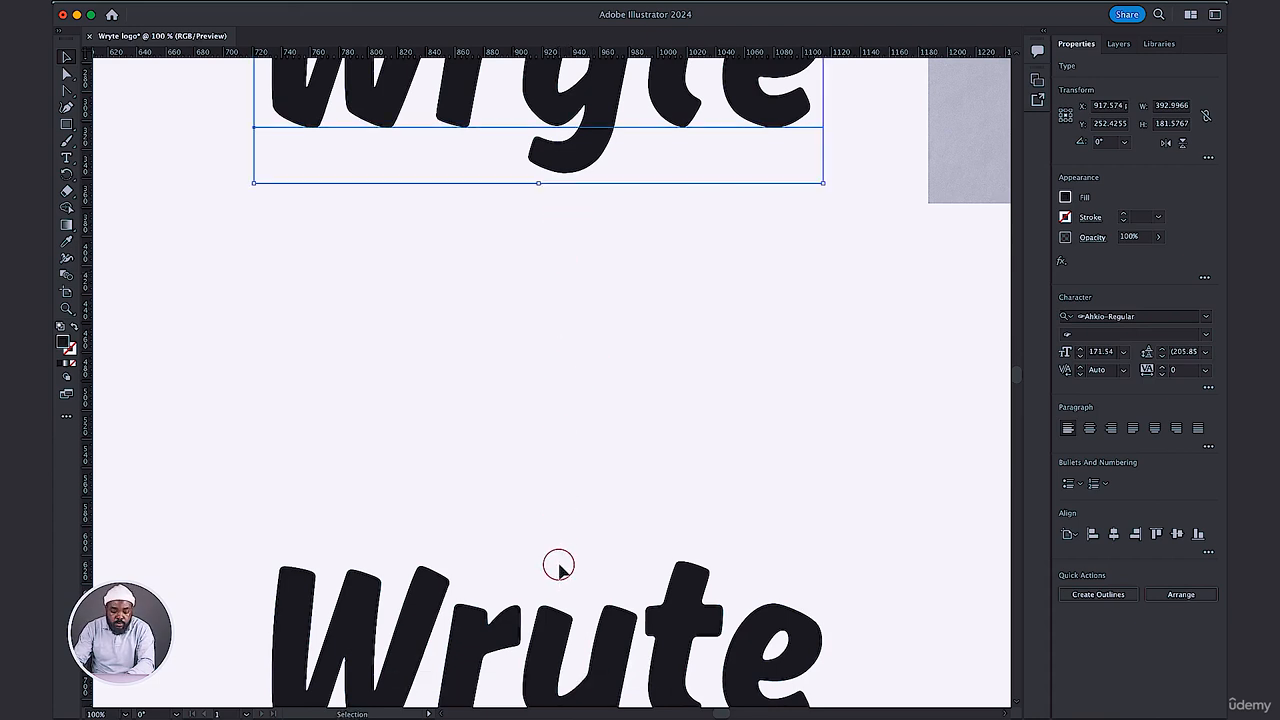
pyautogui.scroll(-5, 552, 406)
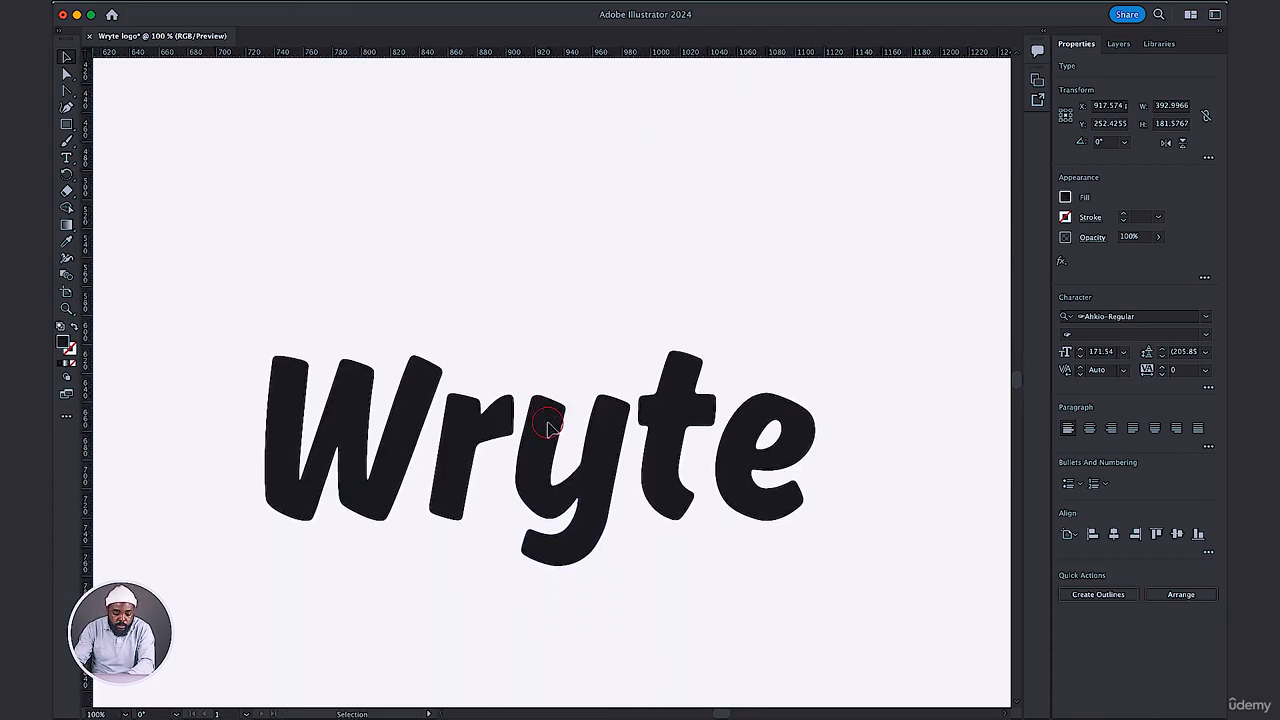
pyautogui.scroll(-3, 549, 428)
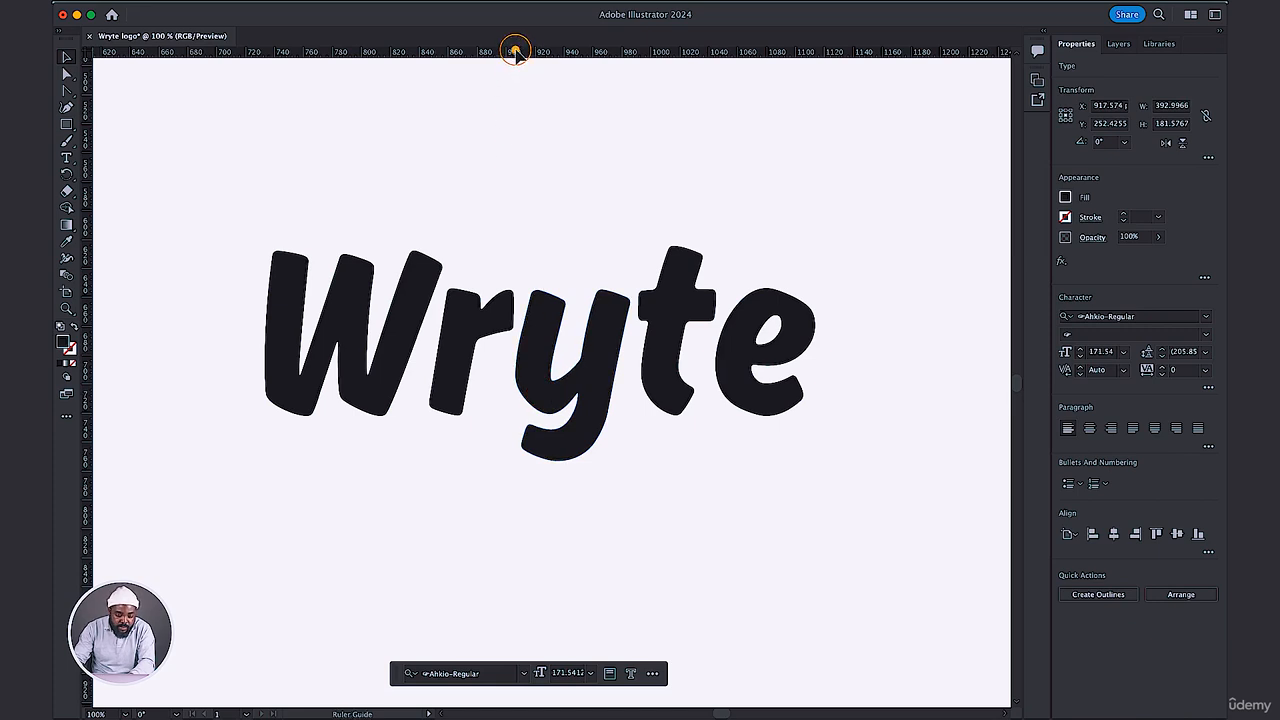
pyautogui.moveTo(515, 52); pyautogui.dragTo(508, 420)
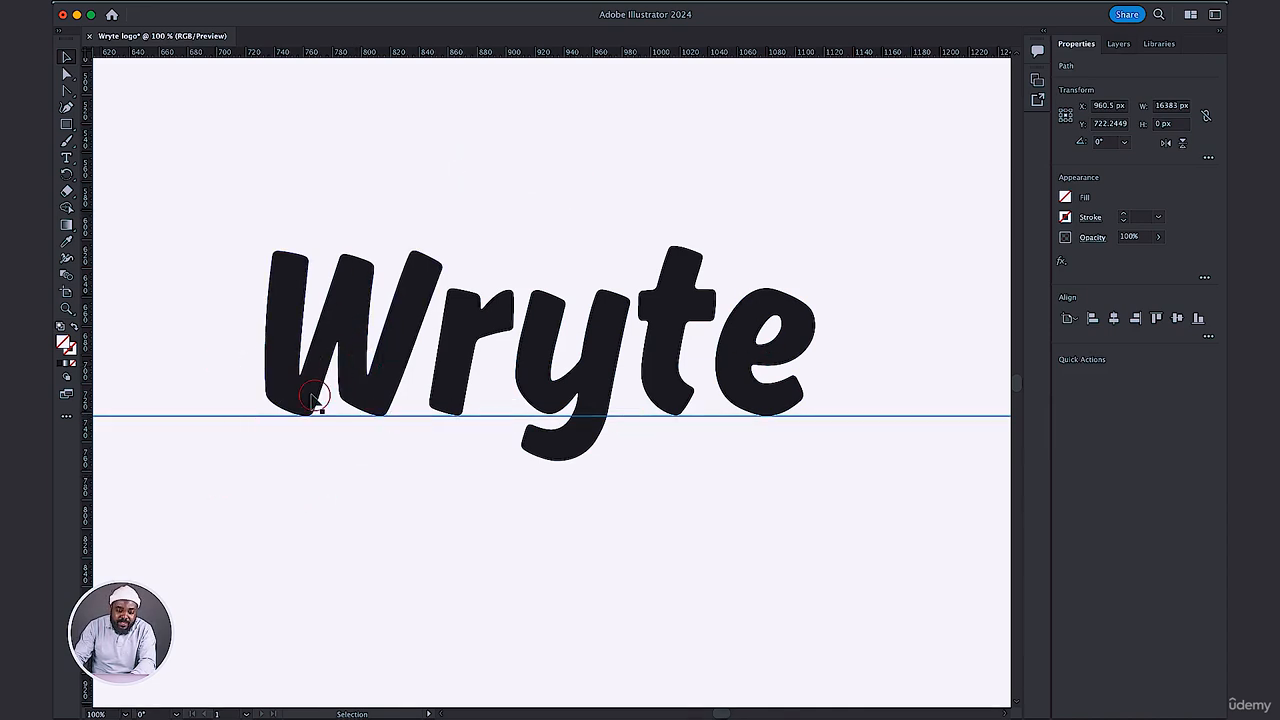
# Add a second horizontal guide at the top of the lower wordmark and shift it slightly above the t.
pyautogui.moveTo(572, 81); pyautogui.dragTo(572, 248)
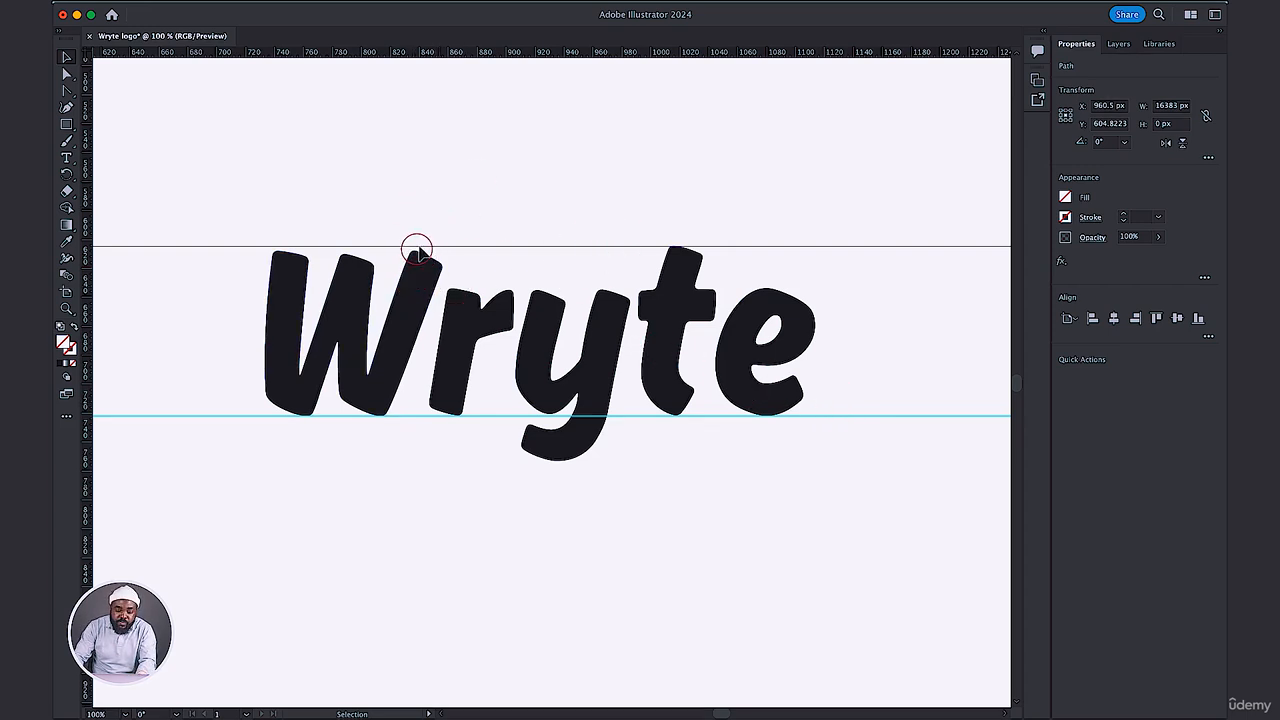
pyautogui.click(641, 250)
pyautogui.moveTo(643, 248); pyautogui.dragTo(645, 229)
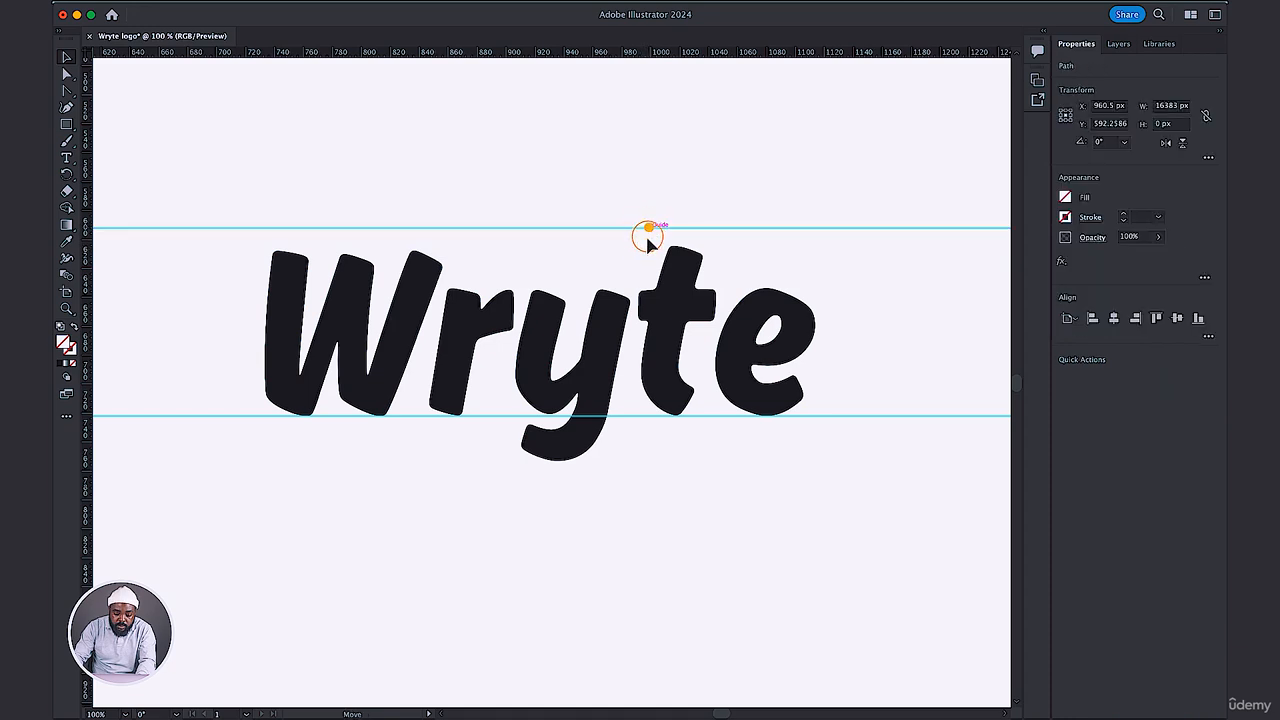
pyautogui.moveTo(646, 229); pyautogui.dragTo(651, 41)
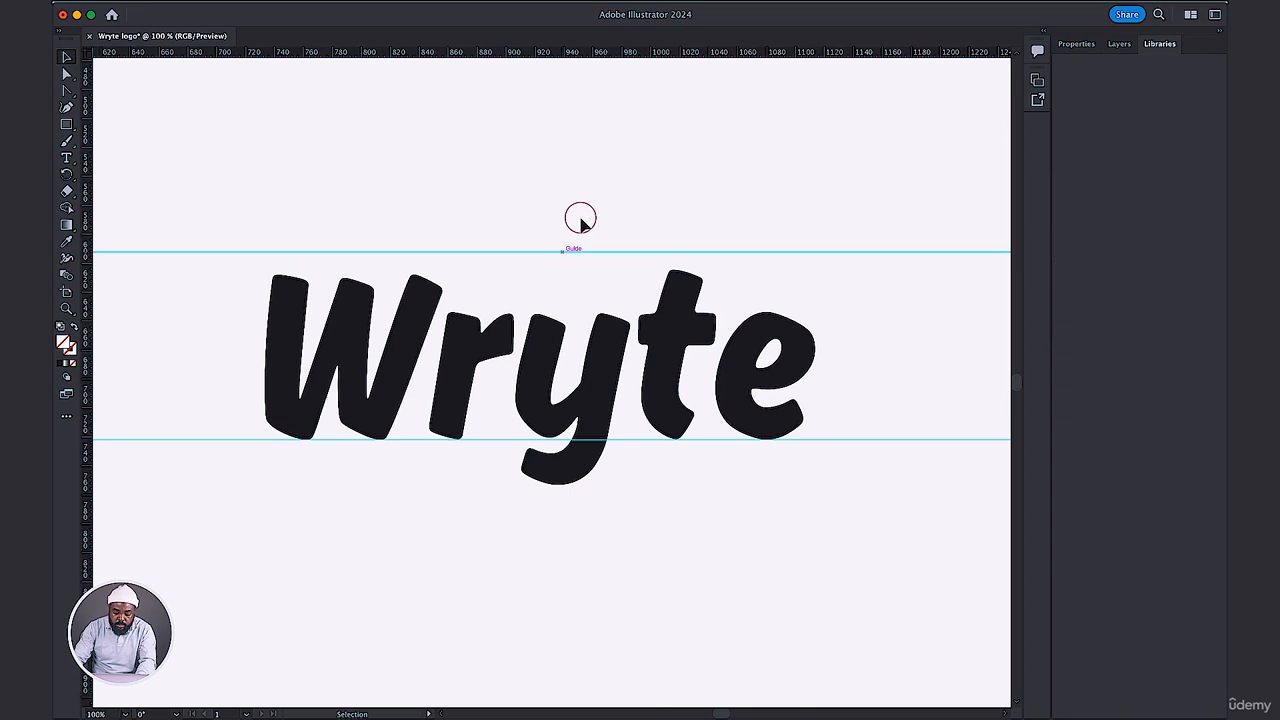
# Move the upper guide off the artboard, above its top edge, and toggle the rulers off and back on.
pyautogui.scroll(1, 579, 221)
pyautogui.press('super+minus')
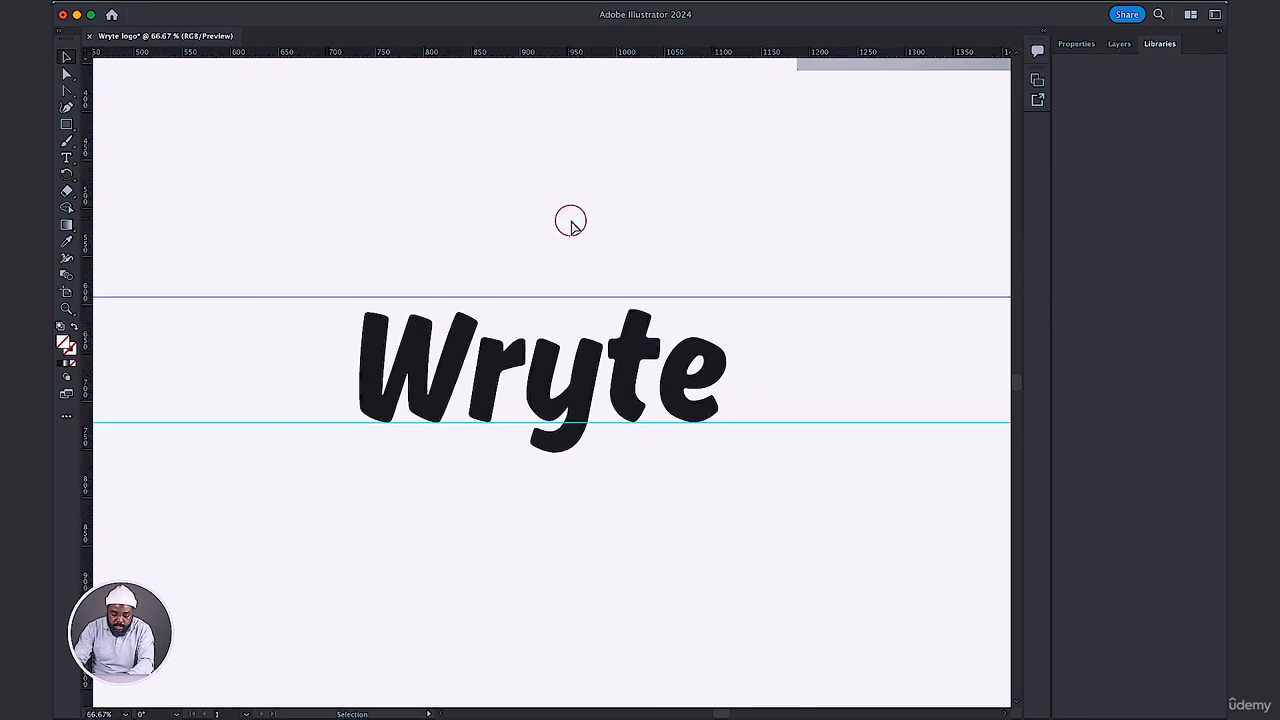
pyautogui.press('super+minus')
pyautogui.press('super+minus')
pyautogui.press('super+minus')
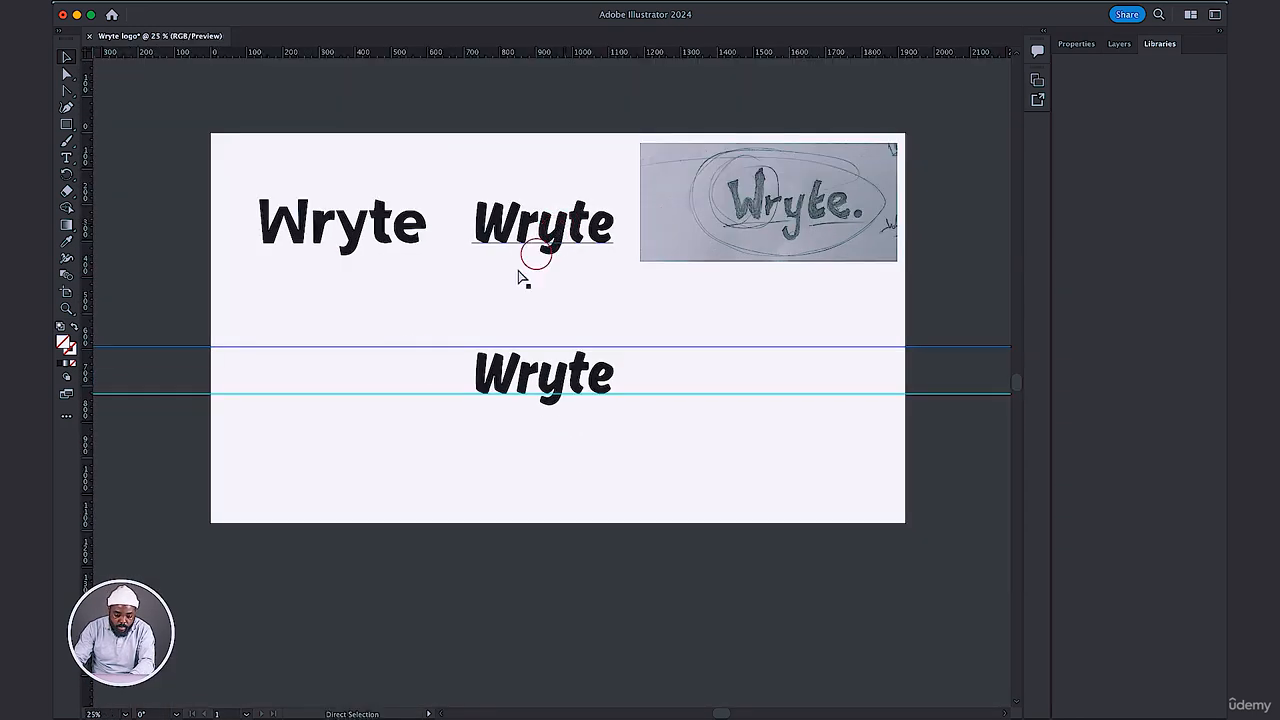
pyautogui.press('super+z')
pyautogui.moveTo(405, 353); pyautogui.dragTo(441, 68)
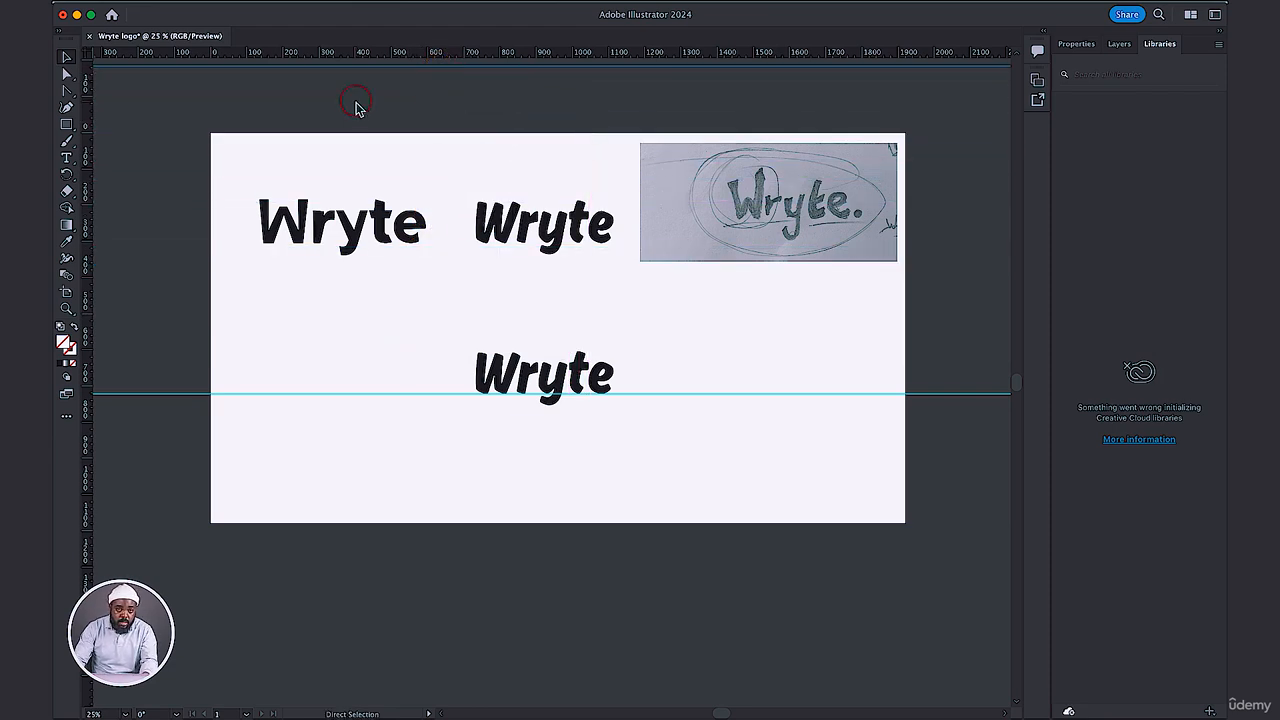
pyautogui.press('super+r')
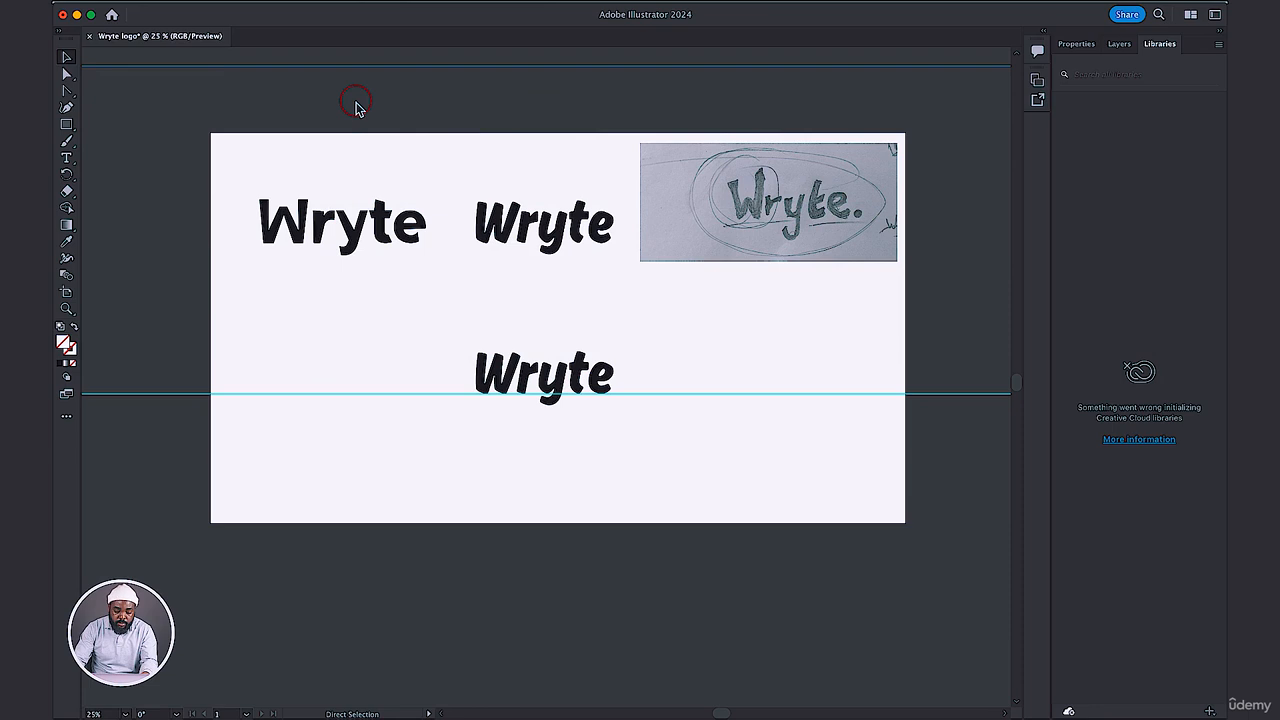
pyautogui.press('super+r')
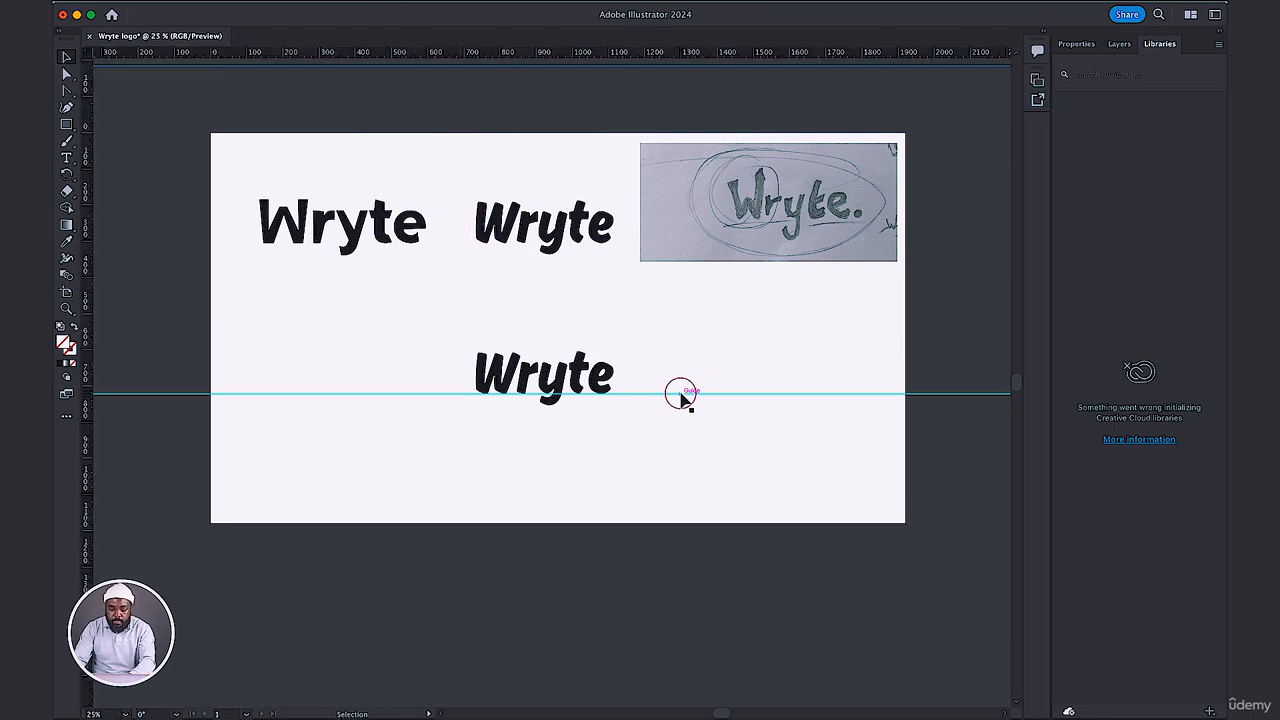
# Rotate the W of the lower wordmark slightly counterclockwise and reposition it beside the r near the baseline guide.
pyautogui.press('super+equal')
pyautogui.press('super+equal')
pyautogui.press('super+equal')
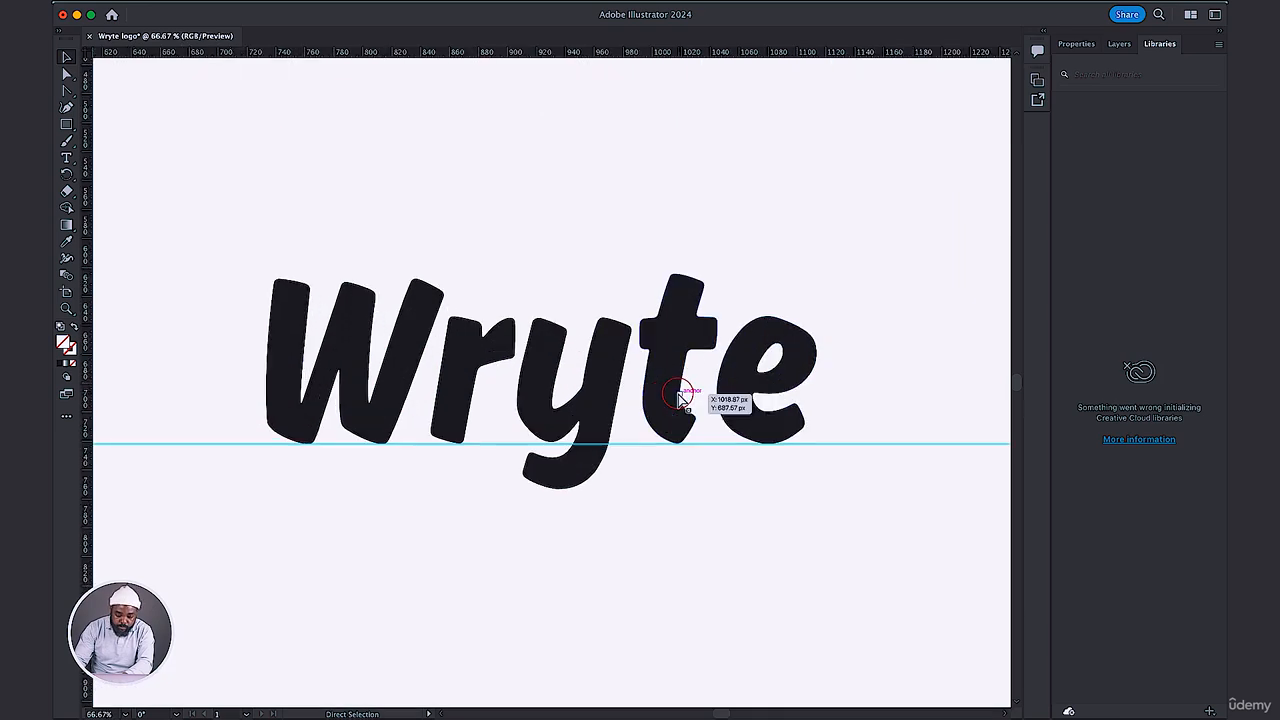
pyautogui.click(66, 57)
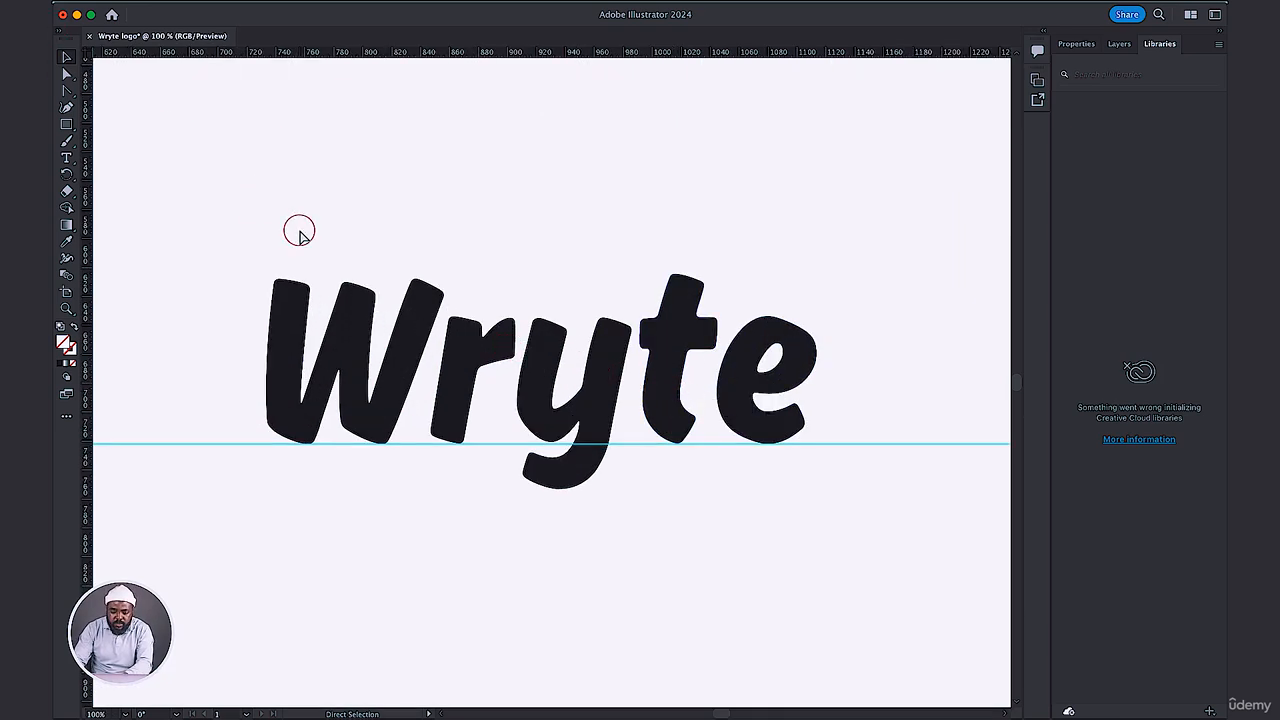
pyautogui.press('super+equal')
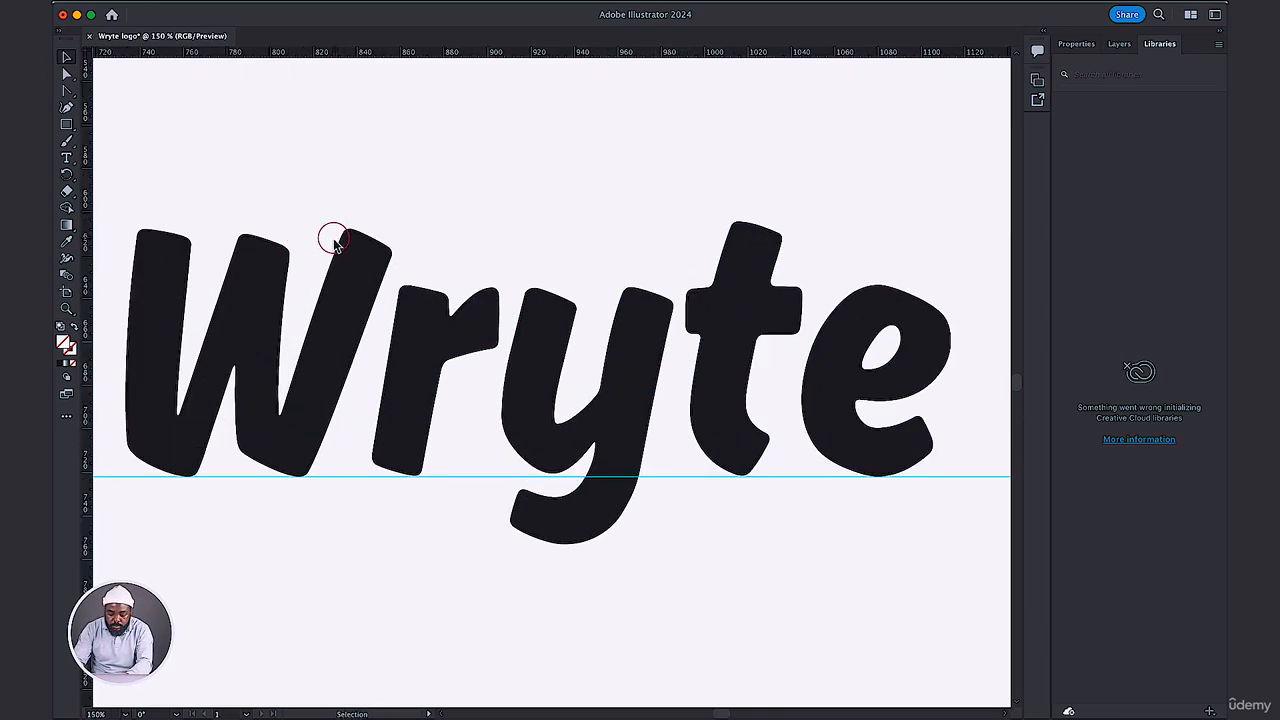
pyautogui.press('super+equal')
pyautogui.press('super+minus')
pyautogui.press('super+minus')
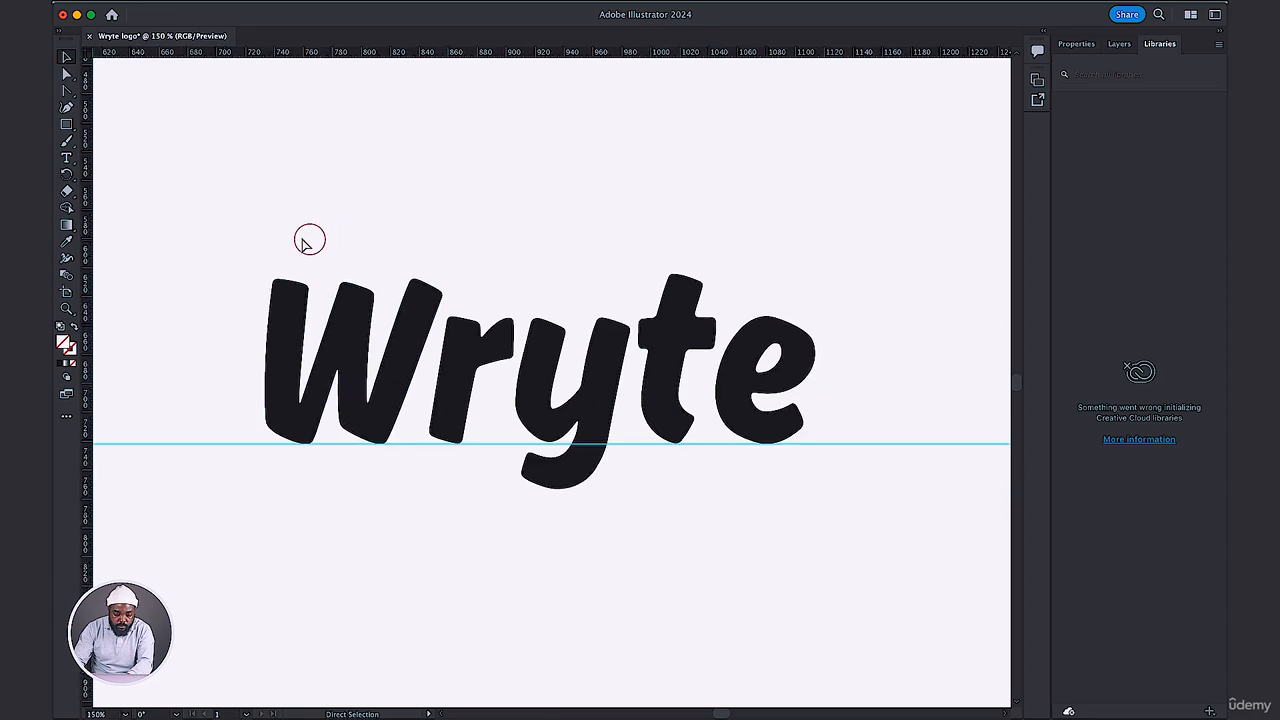
pyautogui.press('v')
pyautogui.click(316, 425)
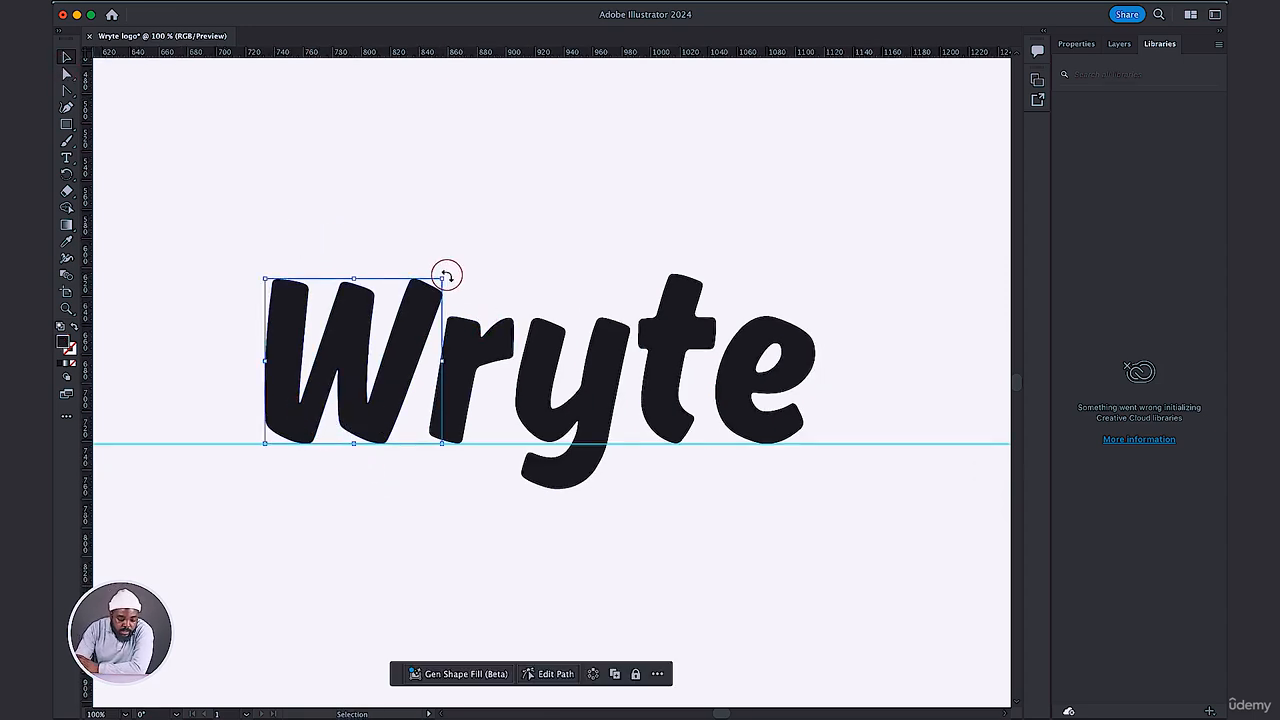
pyautogui.moveTo(438, 266); pyautogui.dragTo(416, 296)
pyautogui.moveTo(405, 342); pyautogui.dragTo(409, 349)
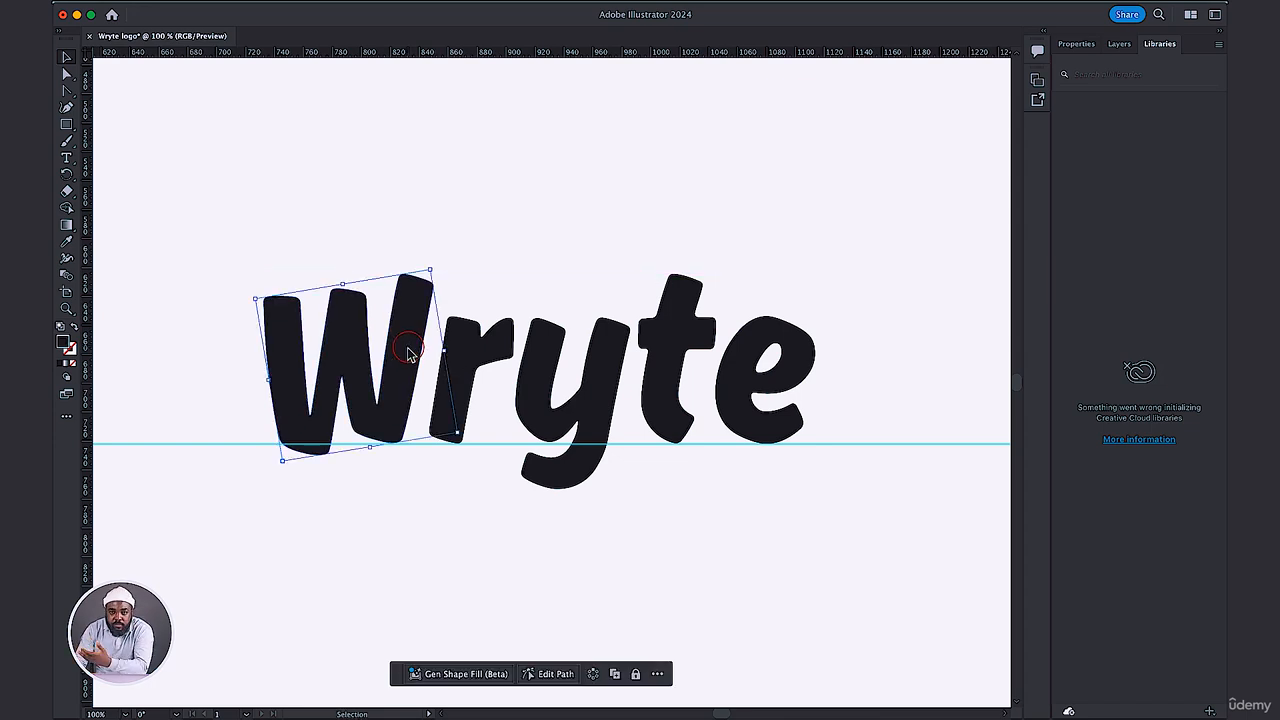
# Rotate the r and the y slightly clockwise, shifting the y a little to the right to keep it clear of the r.
pyautogui.click(475, 360)
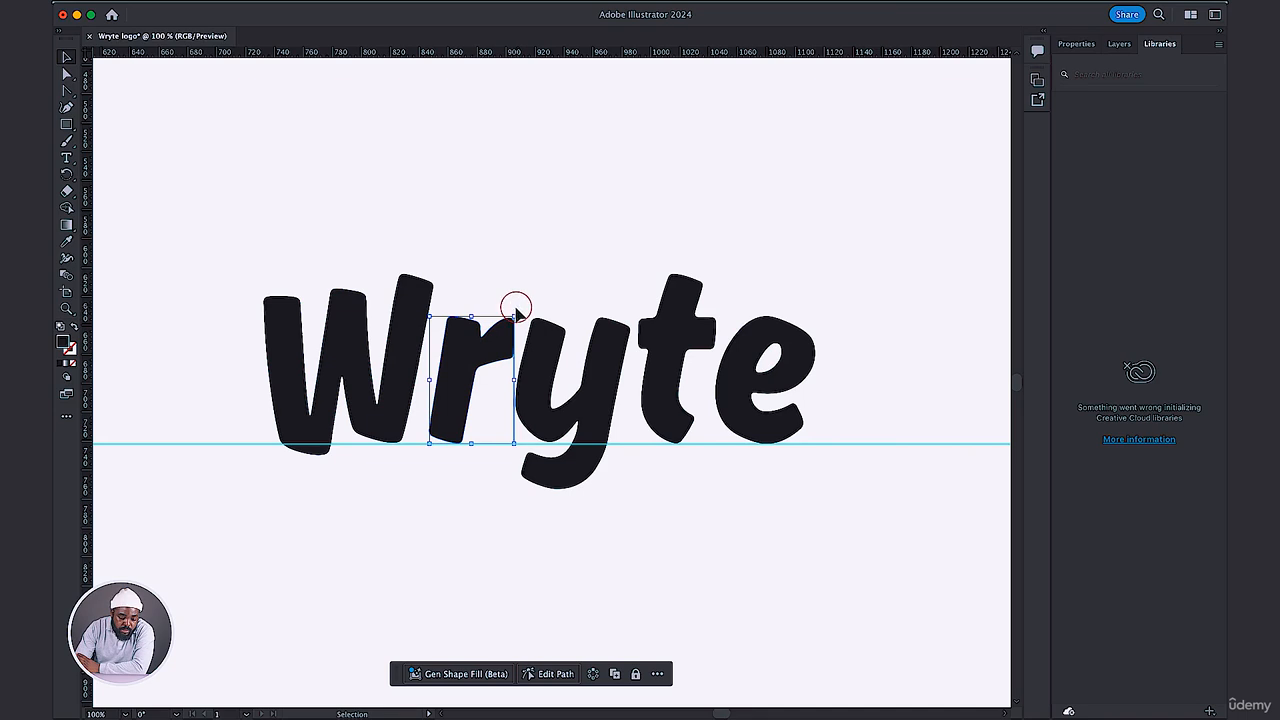
pyautogui.moveTo(515, 311); pyautogui.dragTo(514, 320)
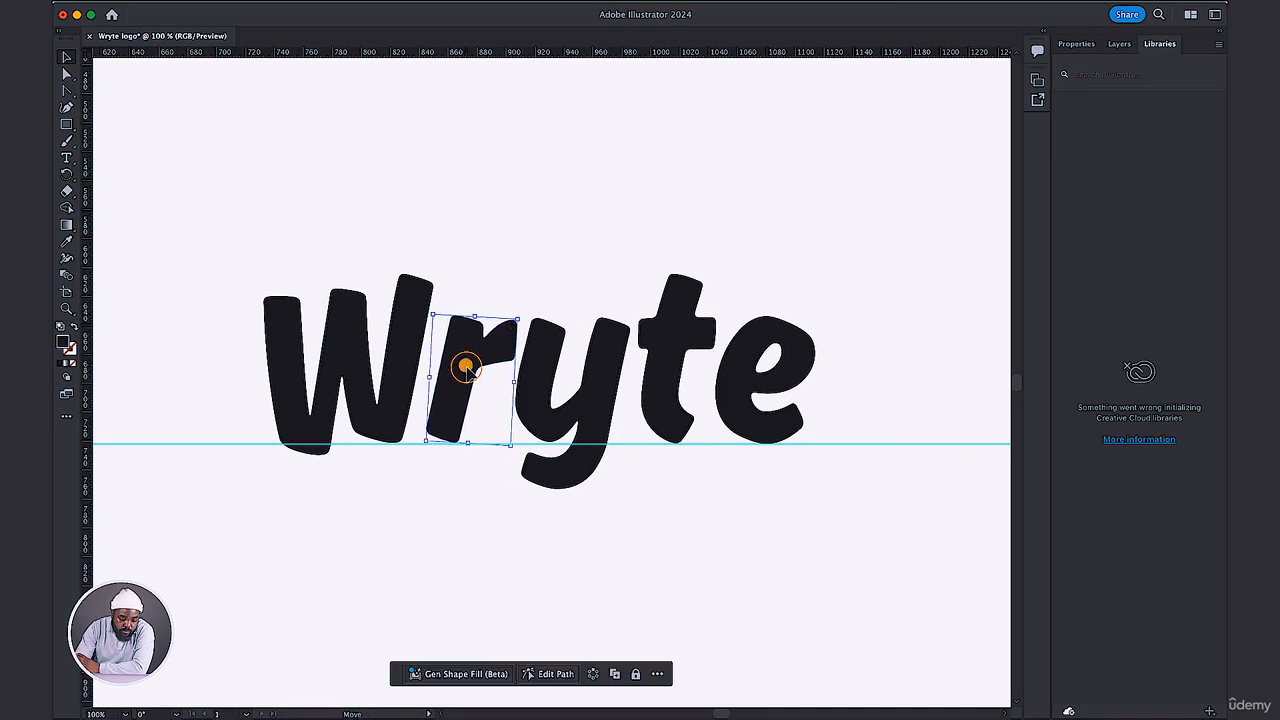
pyautogui.moveTo(466, 367); pyautogui.dragTo(449, 371)
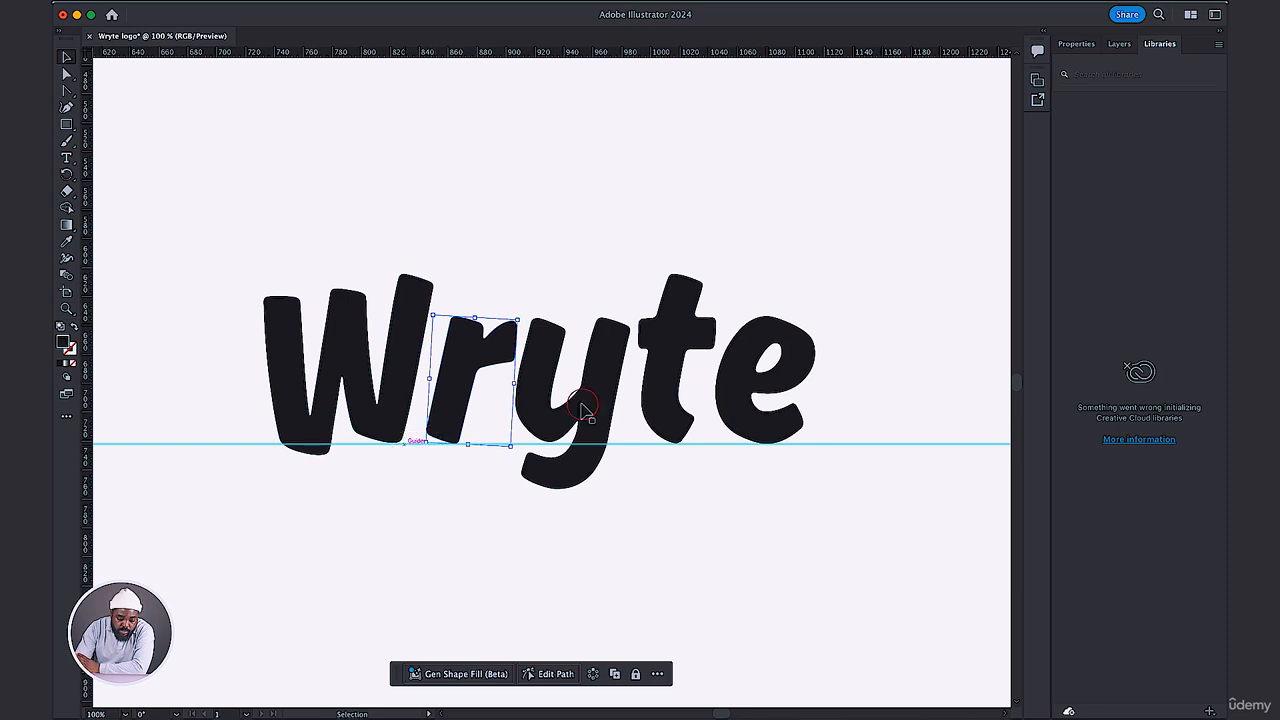
pyautogui.moveTo(566, 410); pyautogui.dragTo(595, 405)
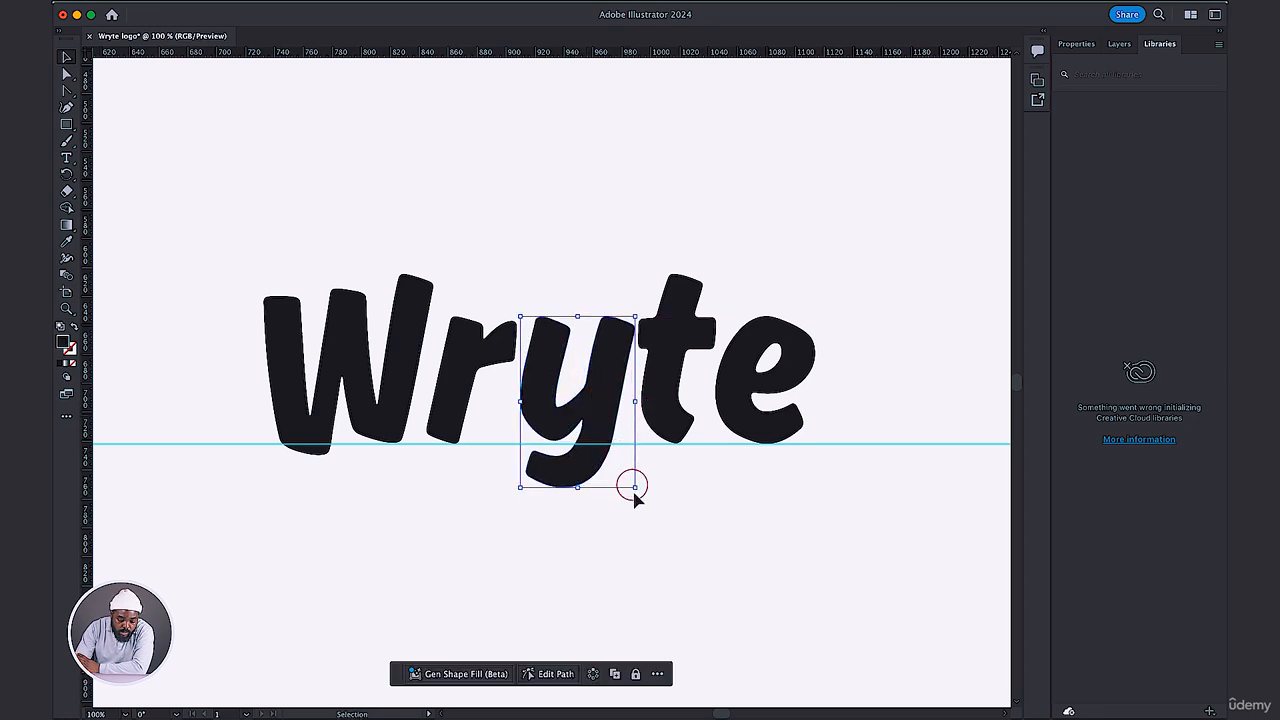
pyautogui.moveTo(641, 489); pyautogui.dragTo(641, 494)
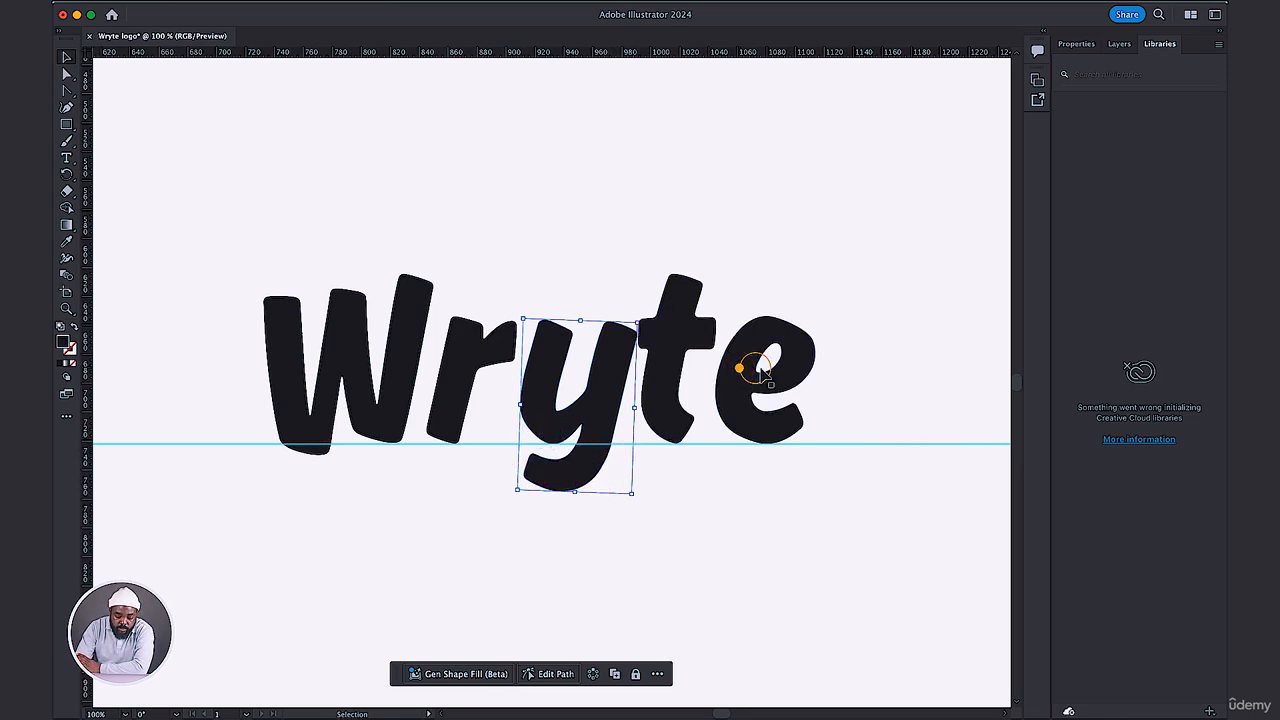
# Rotate the t slightly clockwise, shift it right to clear the y, and place the e close beside it.
pyautogui.moveTo(750, 368); pyautogui.dragTo(775, 368)
pyautogui.moveTo(696, 341); pyautogui.dragTo(699, 342)
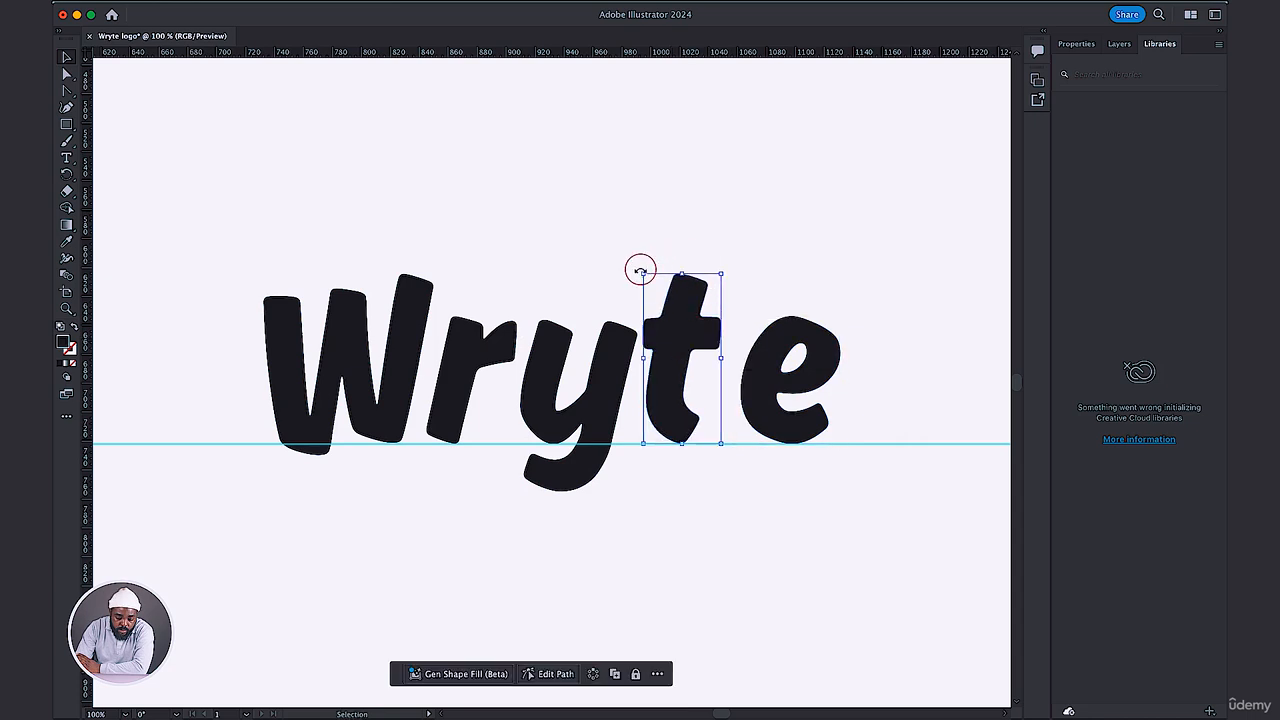
pyautogui.moveTo(637, 268); pyautogui.dragTo(648, 267)
pyautogui.moveTo(677, 351); pyautogui.dragTo(681, 357)
pyautogui.moveTo(762, 369); pyautogui.dragTo(746, 373)
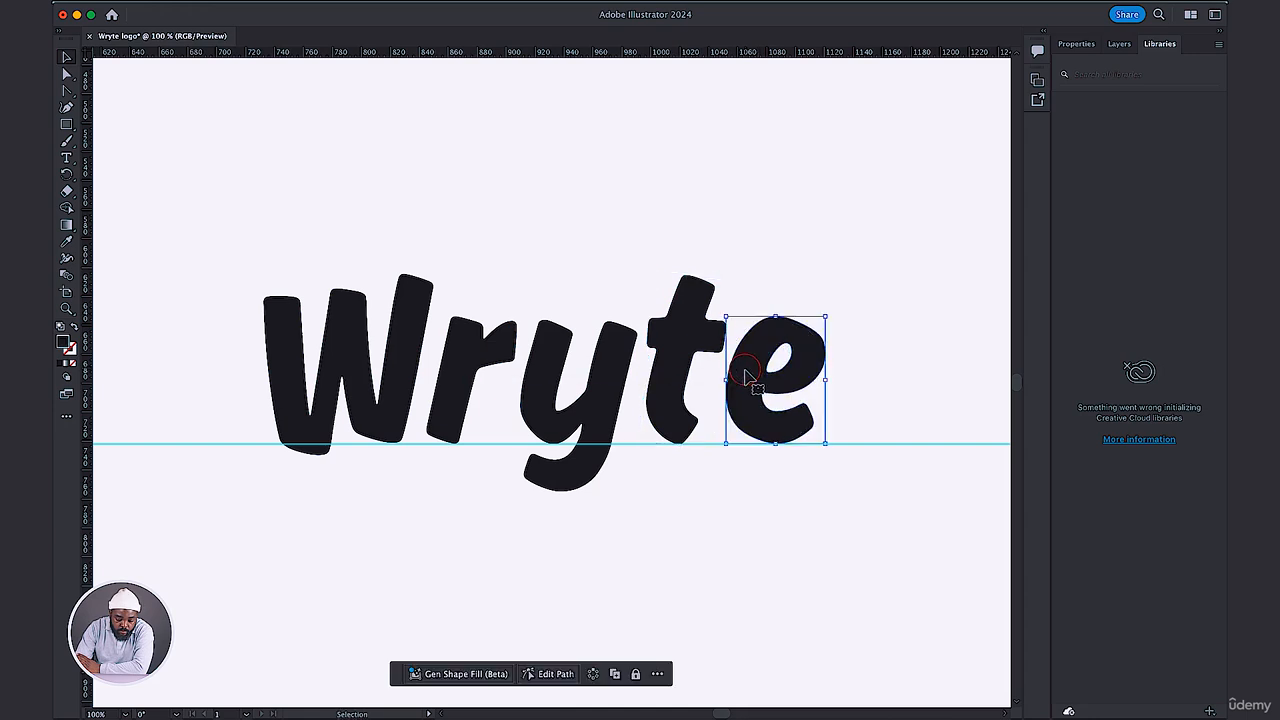
pyautogui.click(750, 523)
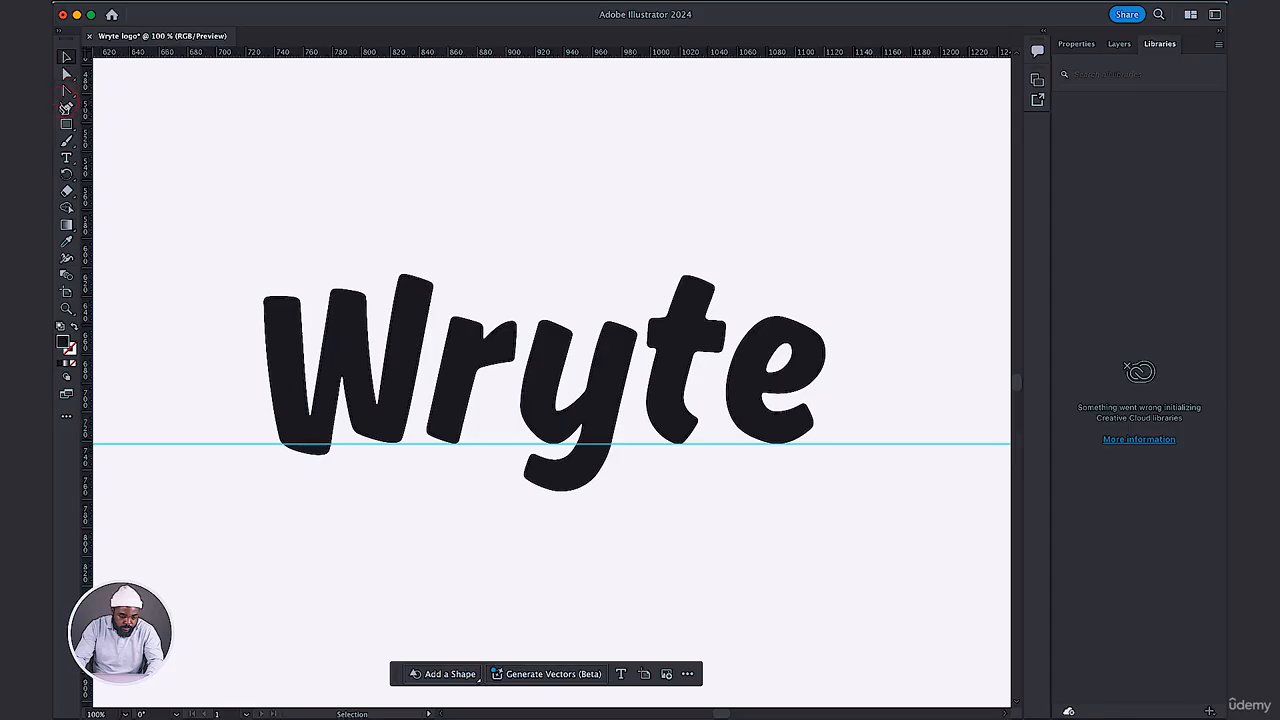
# Draw a small rectangle, place it between the r and y as a spacing gauge, and delete it.
pyautogui.click(66, 124)
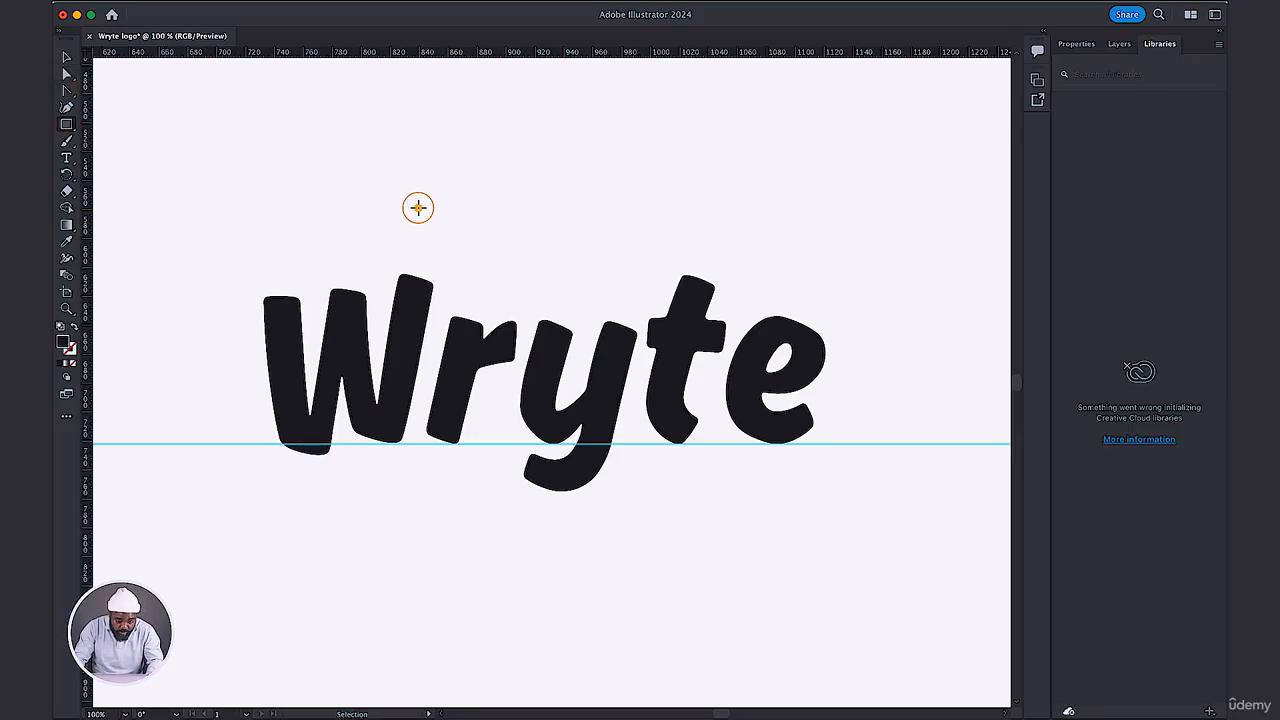
pyautogui.moveTo(418, 208); pyautogui.dragTo(429, 220)
pyautogui.press('v')
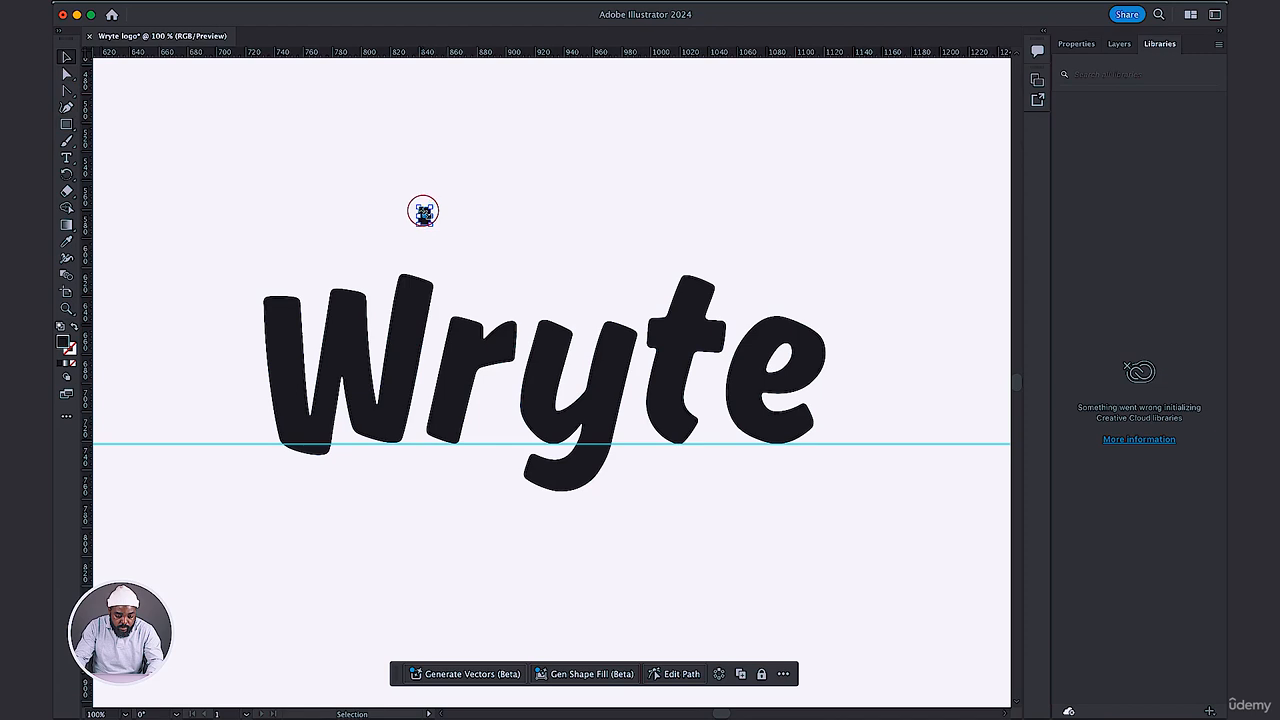
pyautogui.click(500, 207)
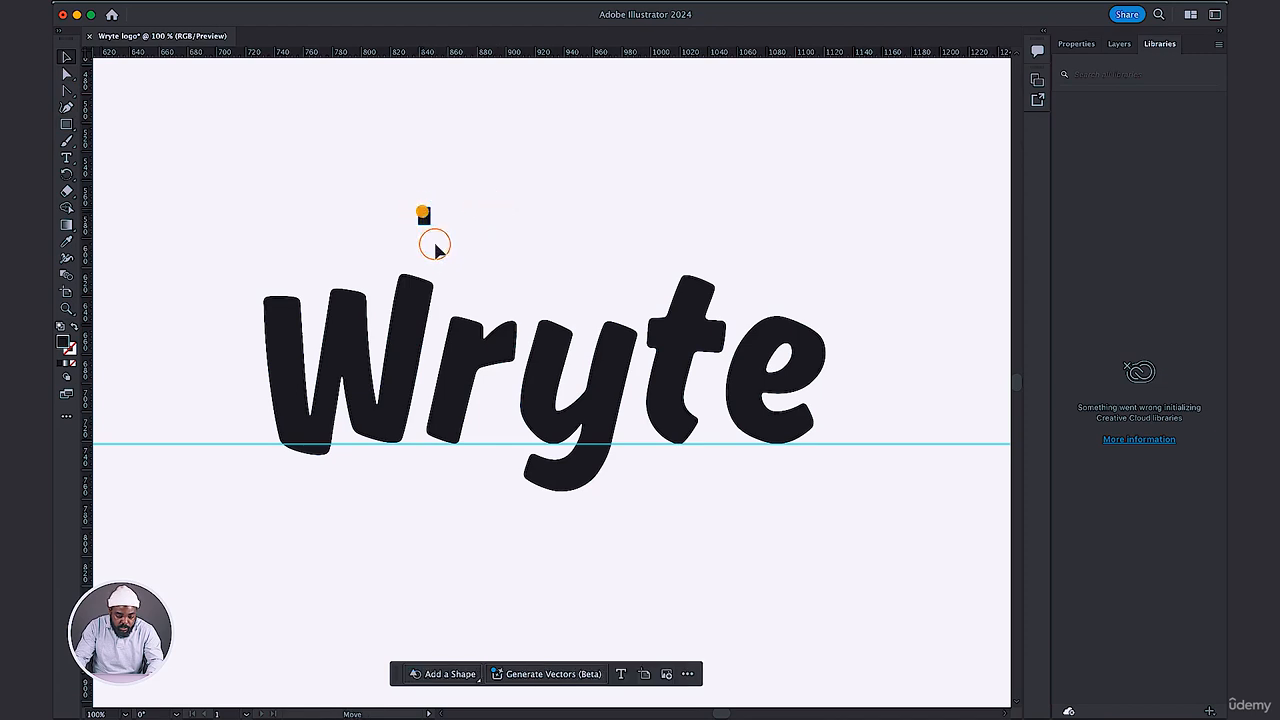
pyautogui.moveTo(436, 246)
pyautogui.mouseDown()
pyautogui.moveTo(424, 361)
pyautogui.moveTo(533, 338)
pyautogui.mouseUp()
pyautogui.click(454, 295)
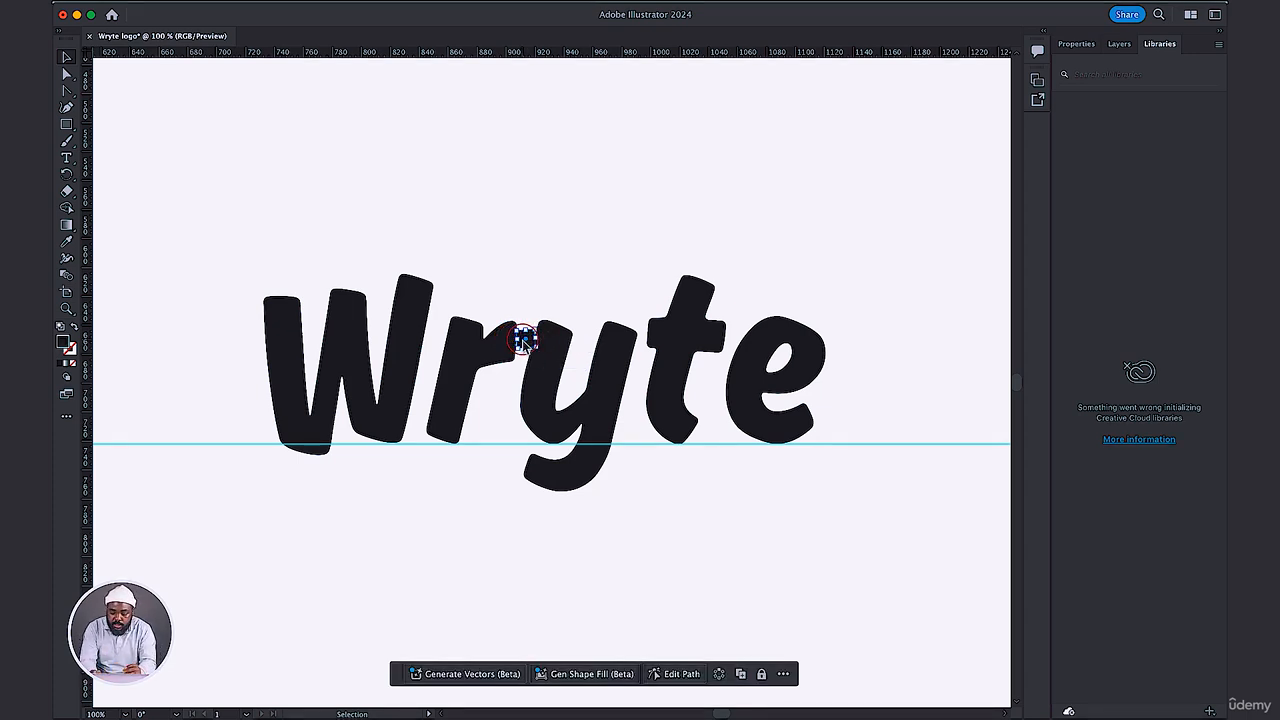
pyautogui.press('Delete')
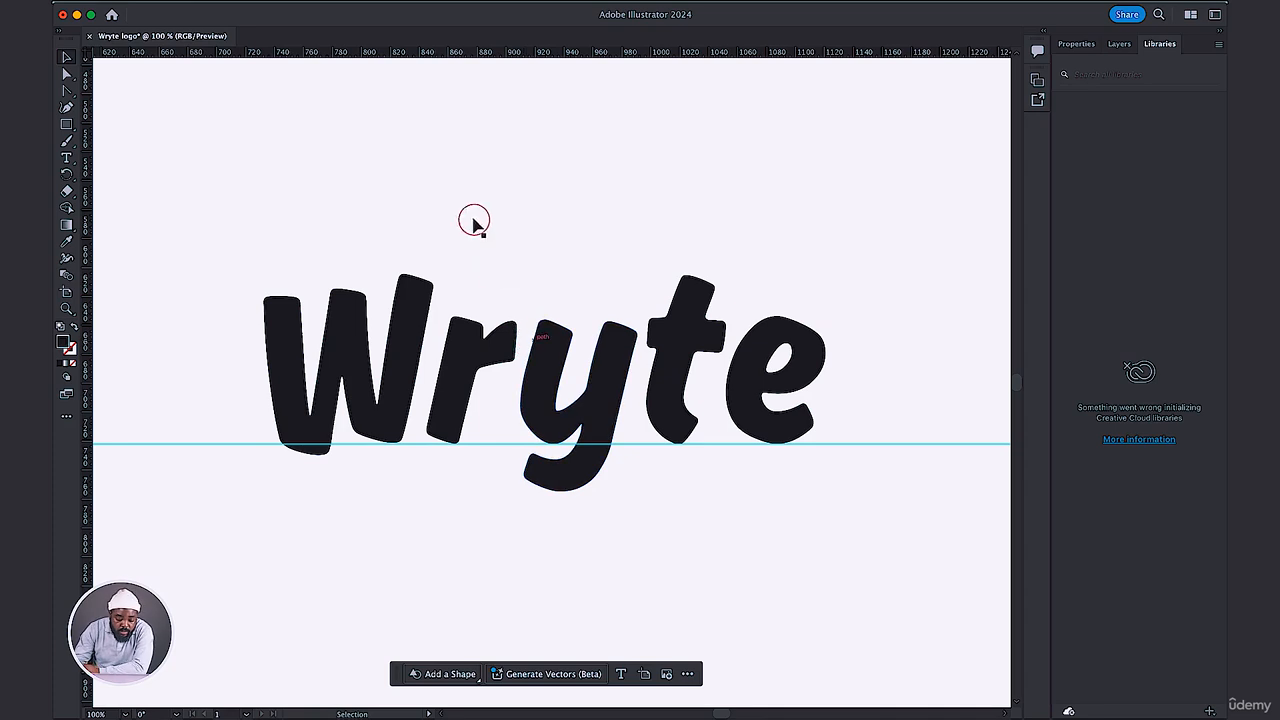
# Shift the e slightly closer to the t and rotate it a few degrees clockwise.
pyautogui.click(472, 218)
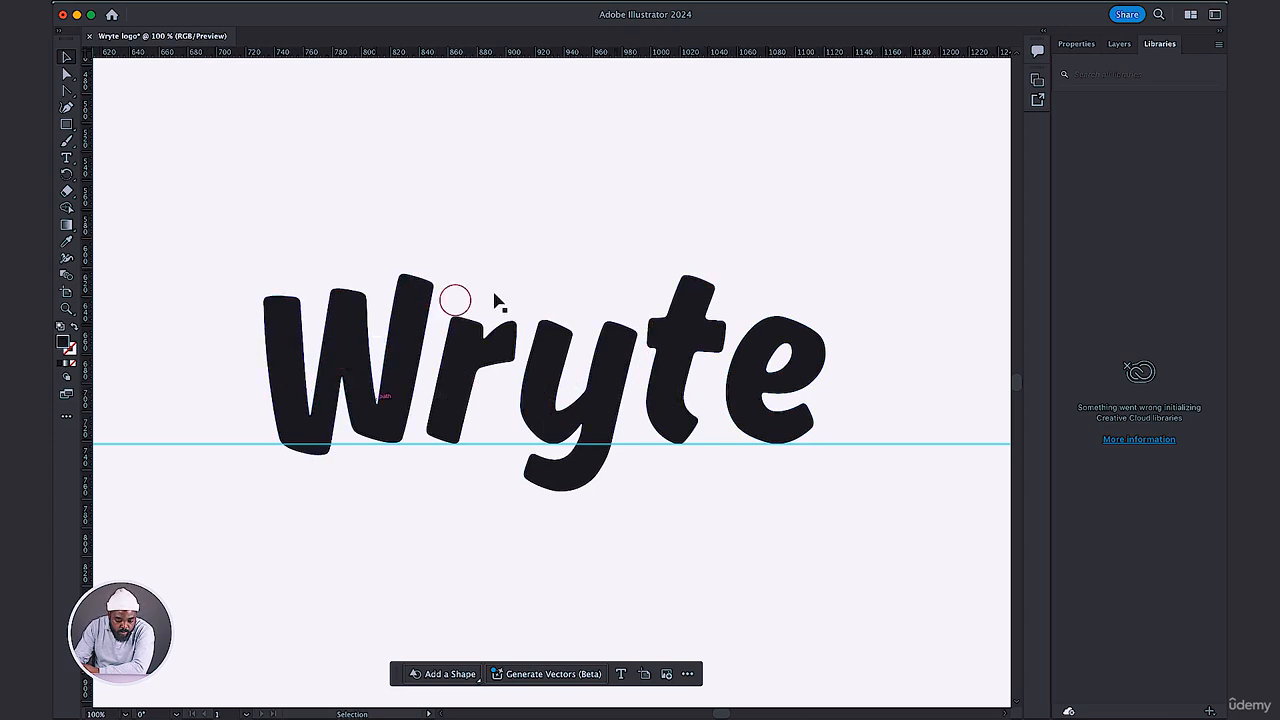
pyautogui.click(753, 393)
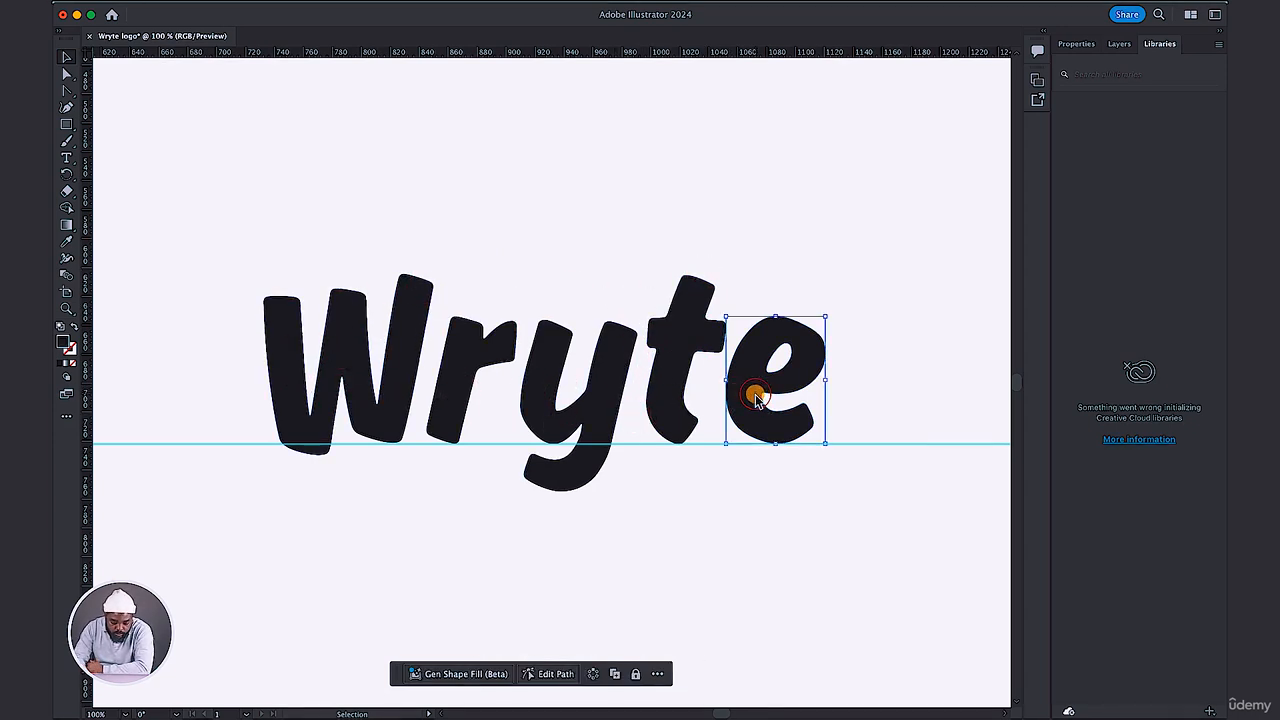
pyautogui.moveTo(757, 397); pyautogui.dragTo(754, 397)
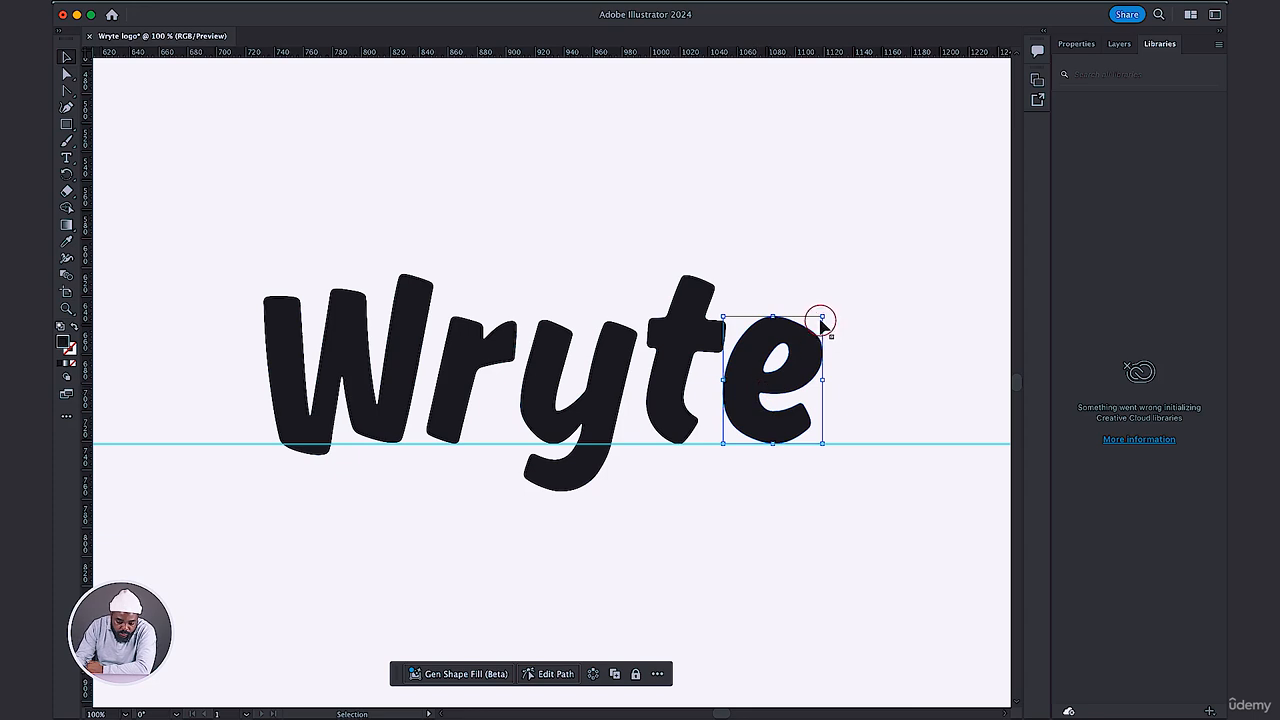
pyautogui.moveTo(826, 310); pyautogui.dragTo(831, 305)
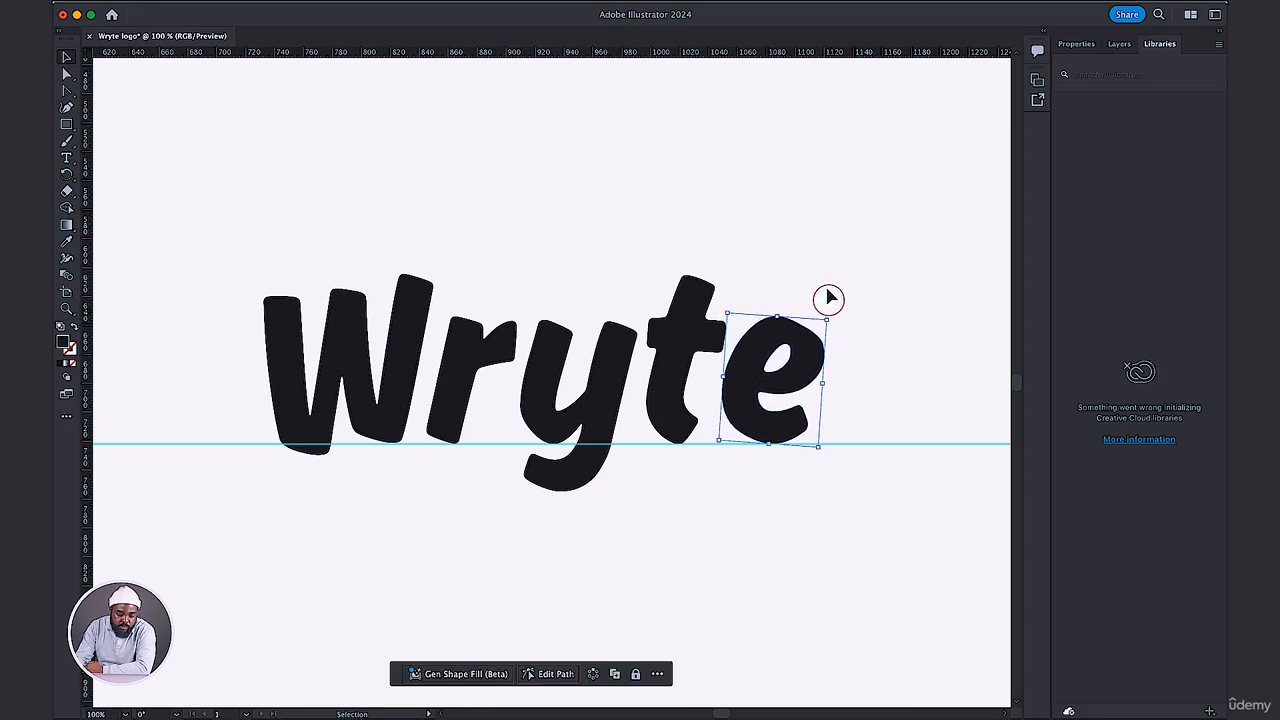
pyautogui.click(811, 246)
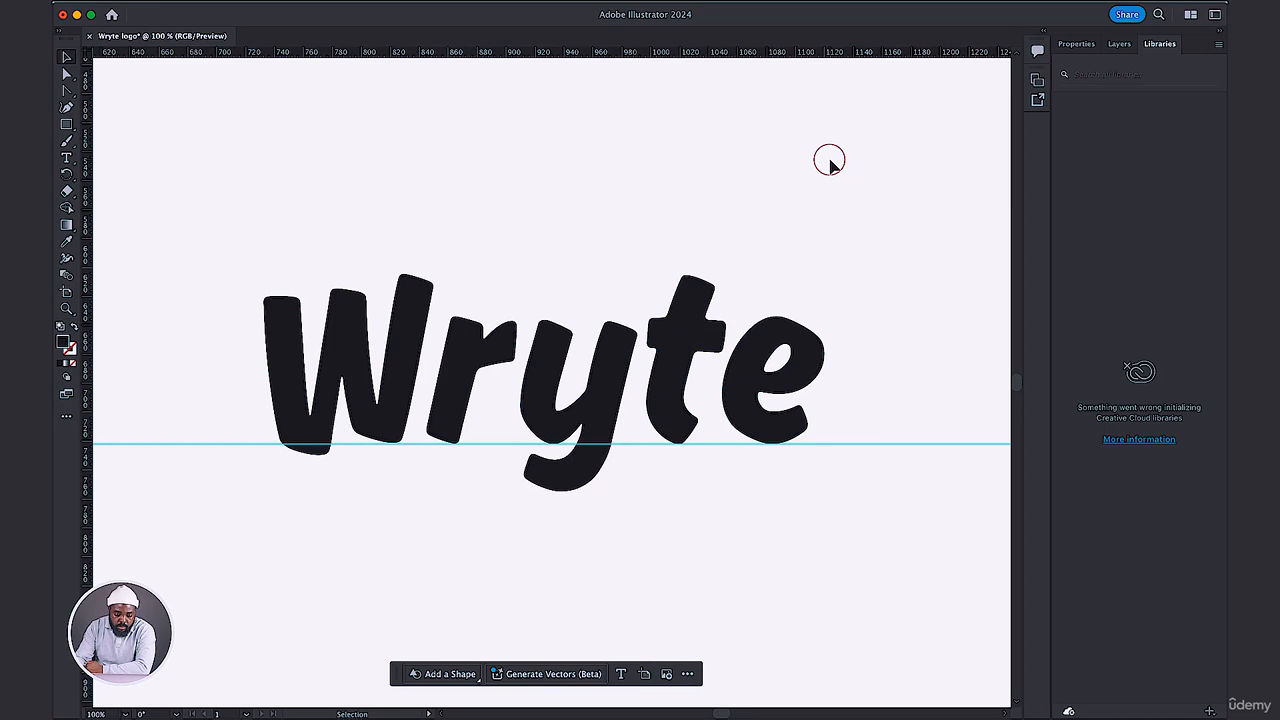
# Nudge the W slightly right to tighten its spacing with the r.
pyautogui.click(404, 361)
pyautogui.press('Right')
pyautogui.press('Right')
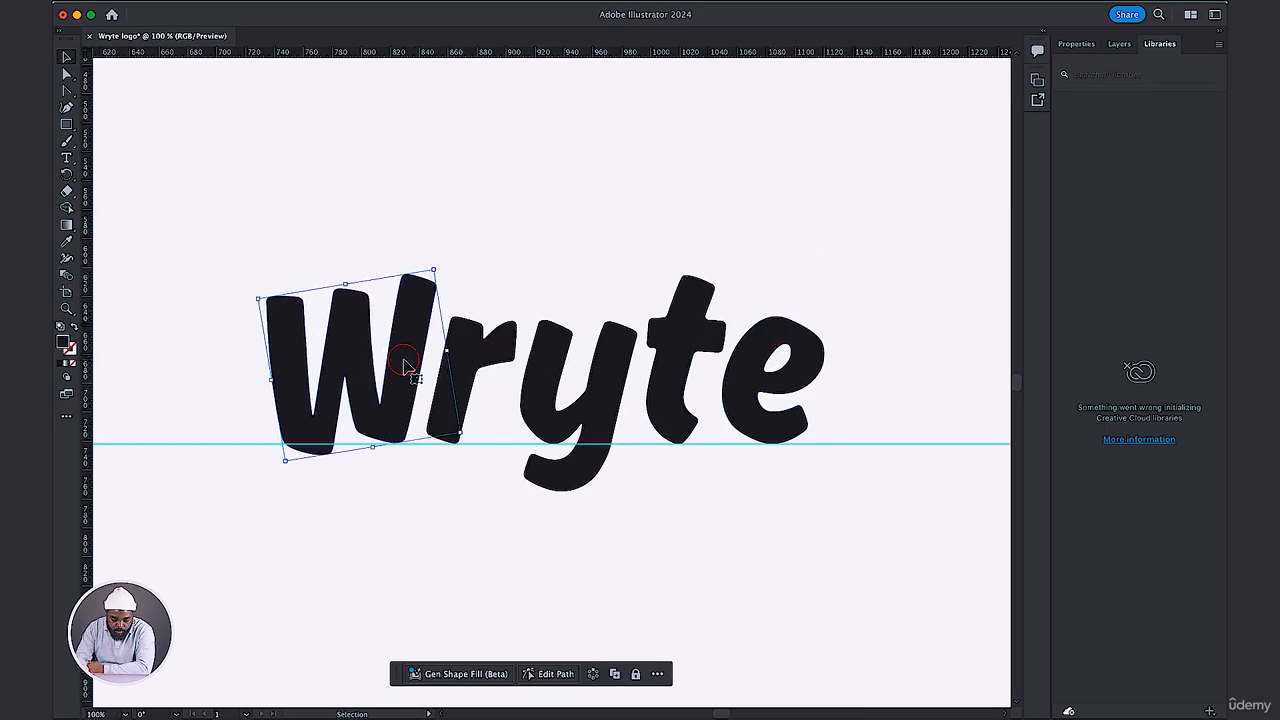
pyautogui.click(490, 156)
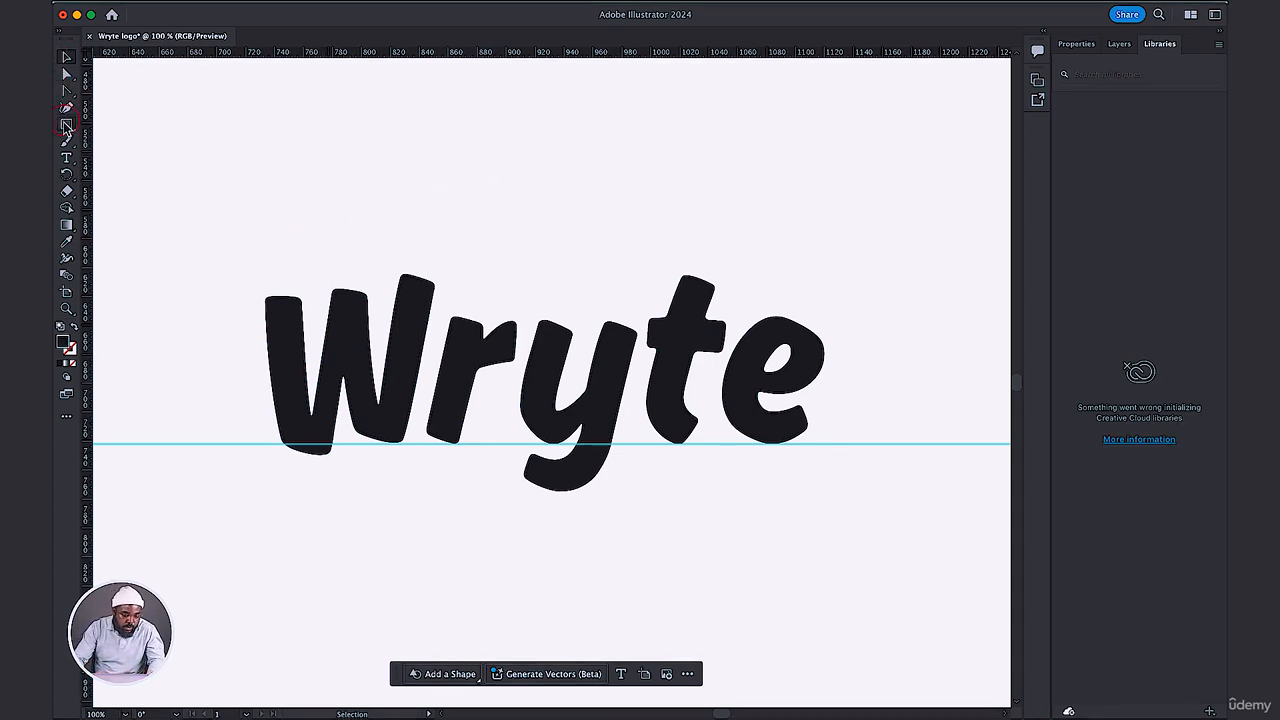
# Draw a small circle about 20 px across on the baseline guide after the e as a period, and move it closer to the e.
pyautogui.moveTo(64, 124); pyautogui.dragTo(110, 150)
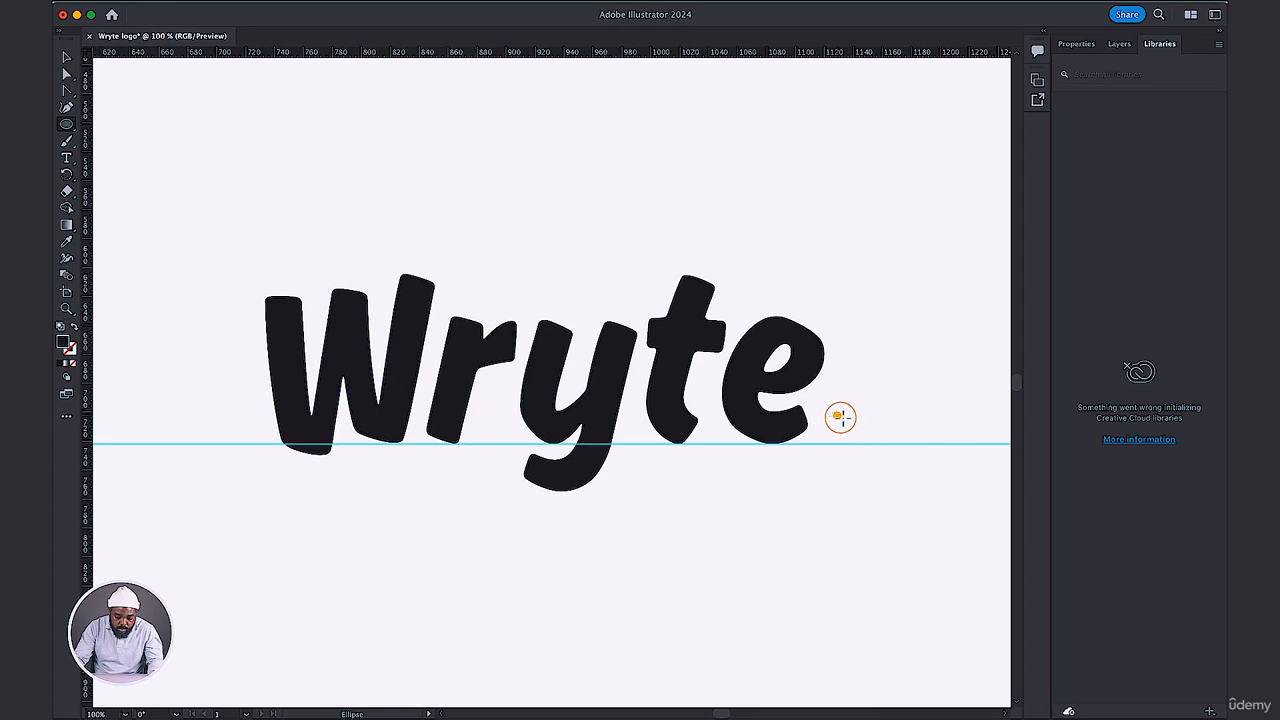
pyautogui.moveTo(841, 417); pyautogui.dragTo(868, 446)
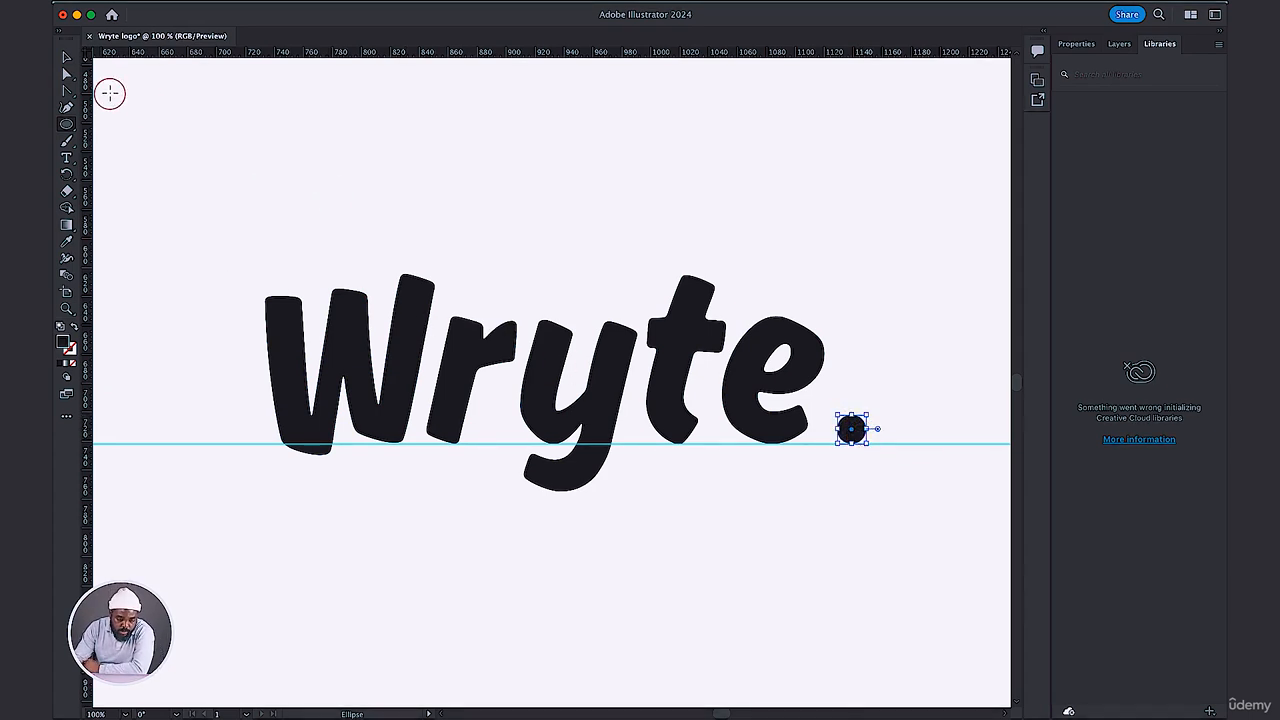
pyautogui.click(67, 60)
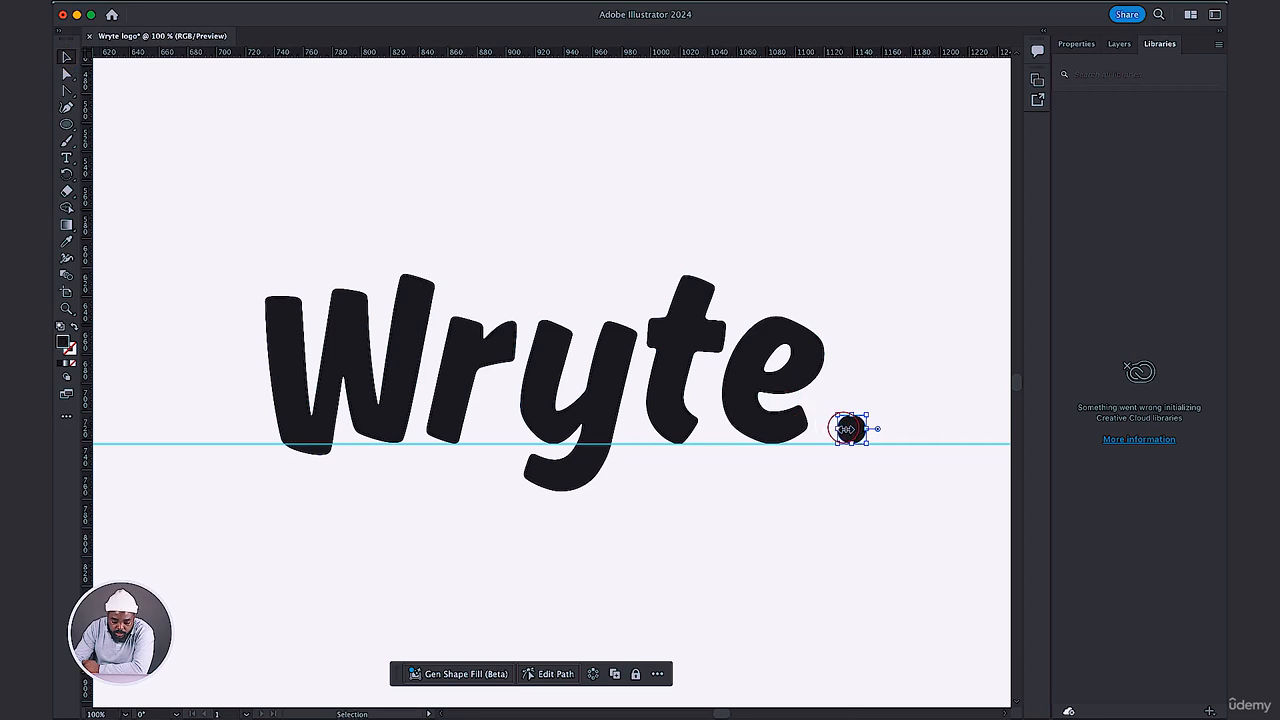
pyautogui.moveTo(851, 428); pyautogui.dragTo(838, 429)
pyautogui.click(887, 316)
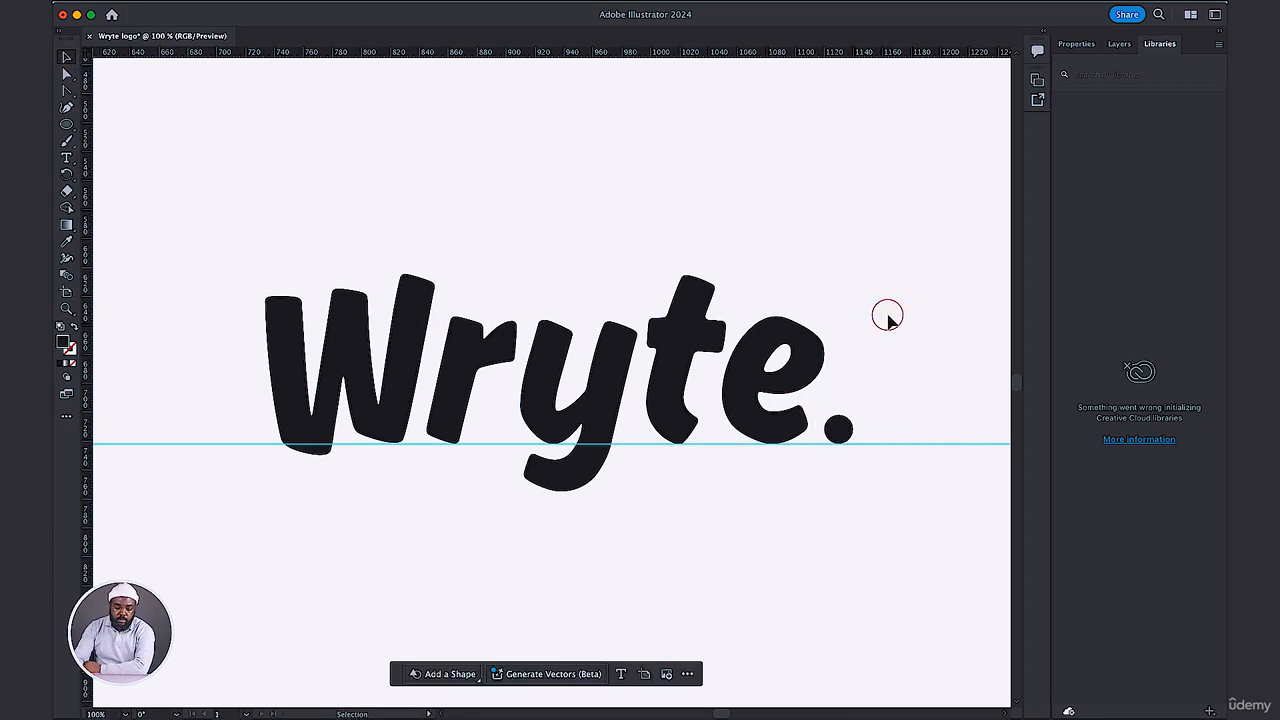
# Place a vertical guide at the right edge of the e and fine-tune the dot's position just to the right of it.
pyautogui.click(843, 431)
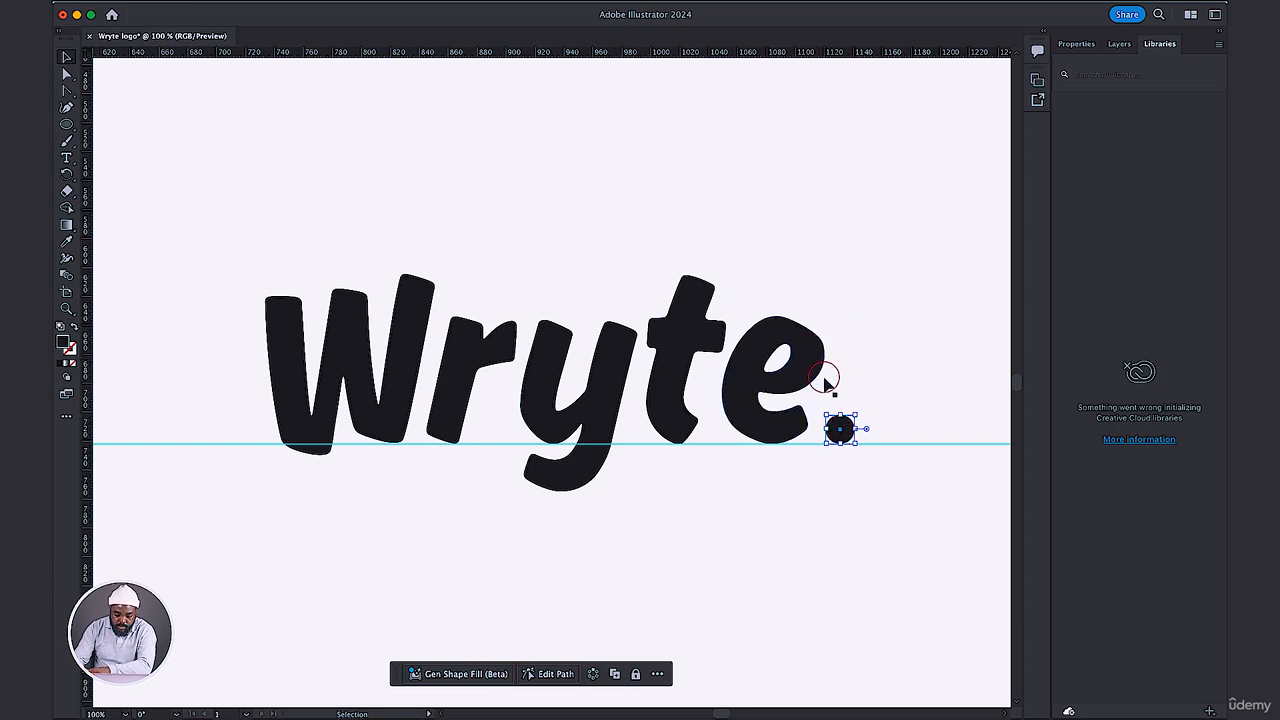
pyautogui.moveTo(861, 435); pyautogui.dragTo(849, 428)
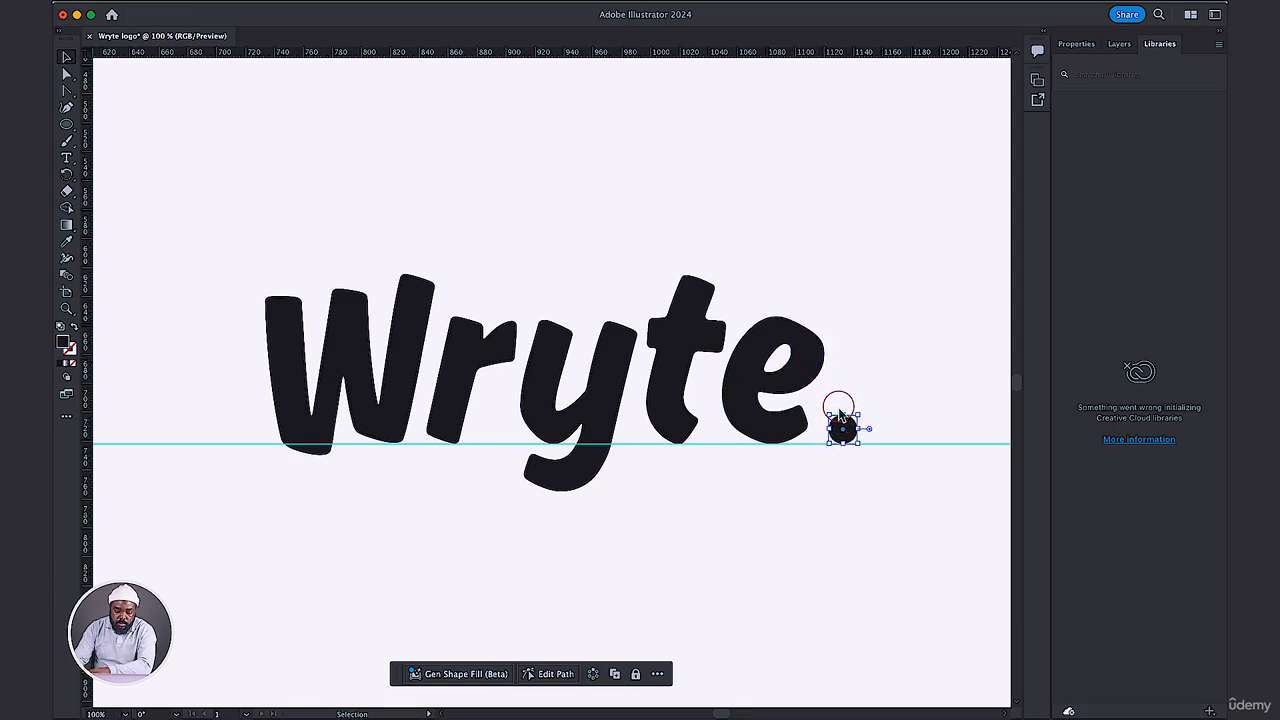
pyautogui.moveTo(88, 333); pyautogui.dragTo(825, 330)
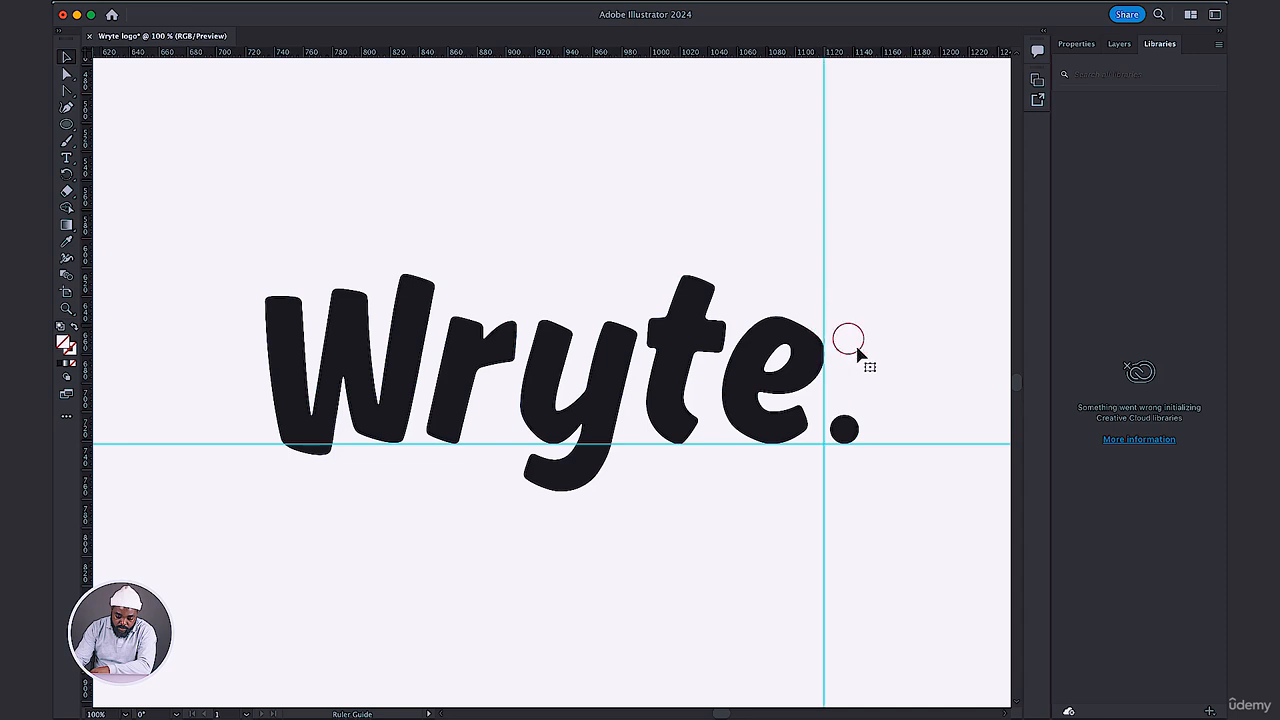
pyautogui.click(853, 424)
pyautogui.moveTo(845, 428); pyautogui.dragTo(845, 430)
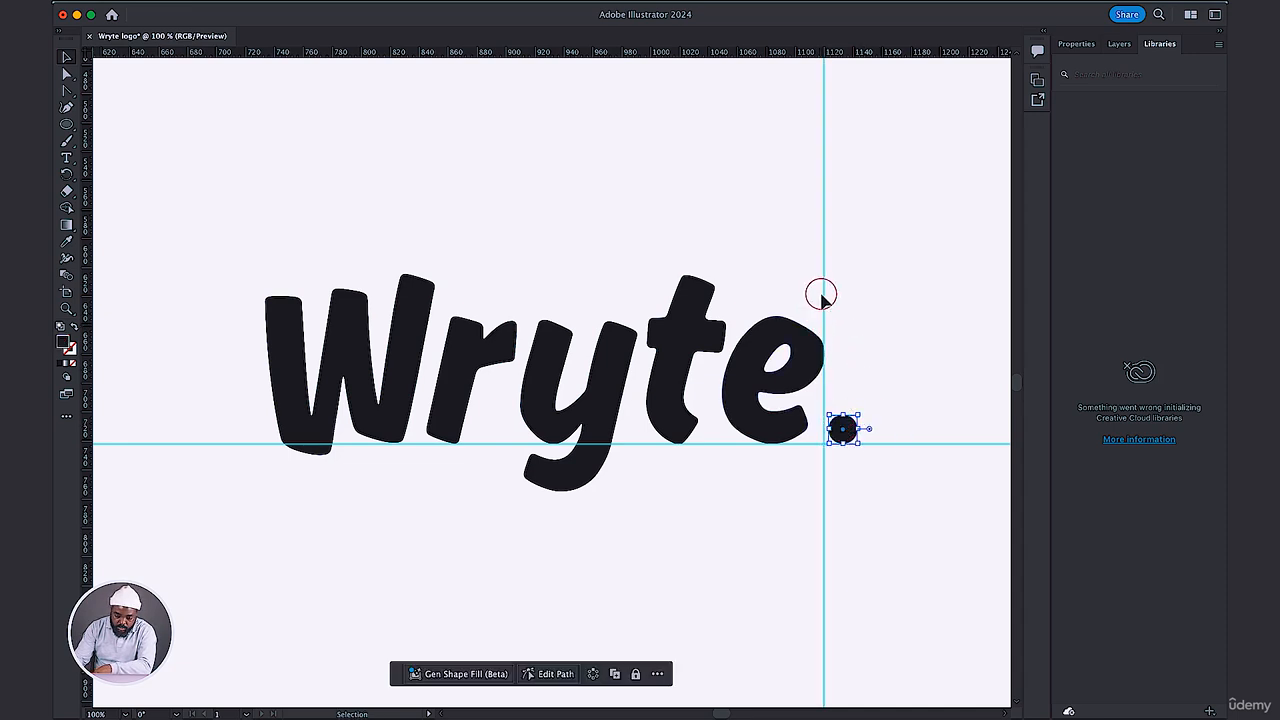
pyautogui.click(332, 152)
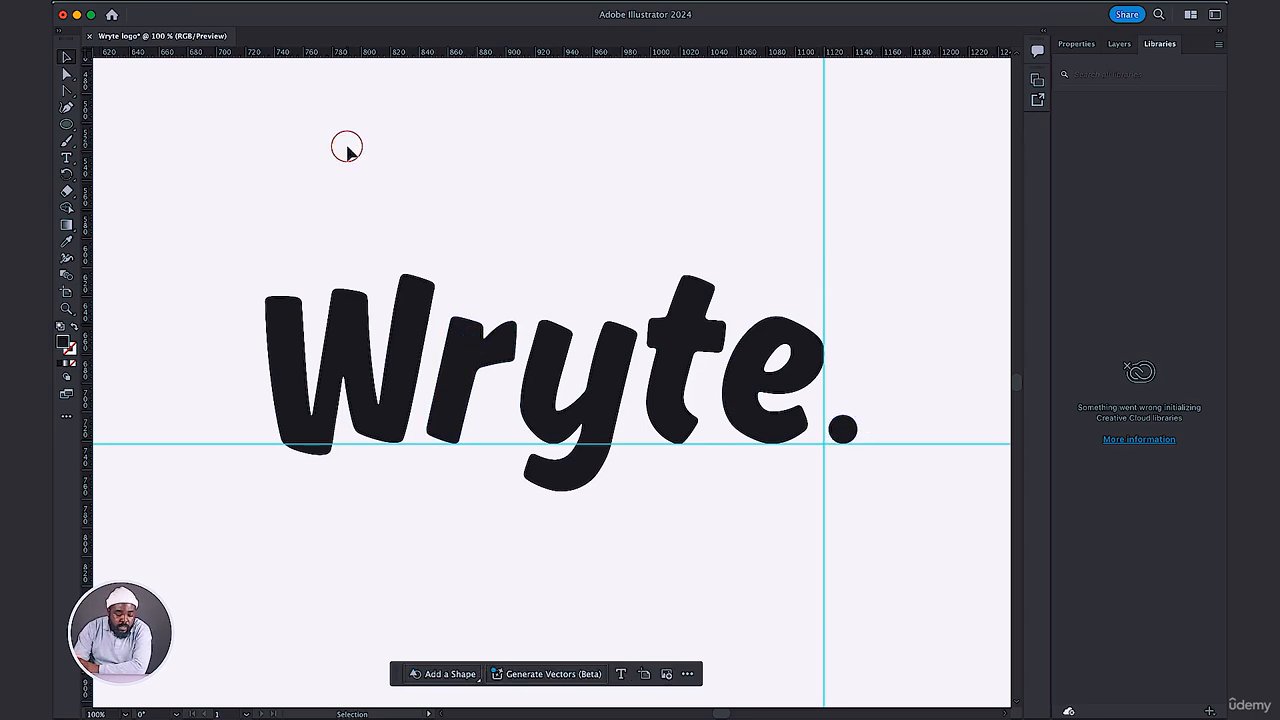
pyautogui.click(845, 427)
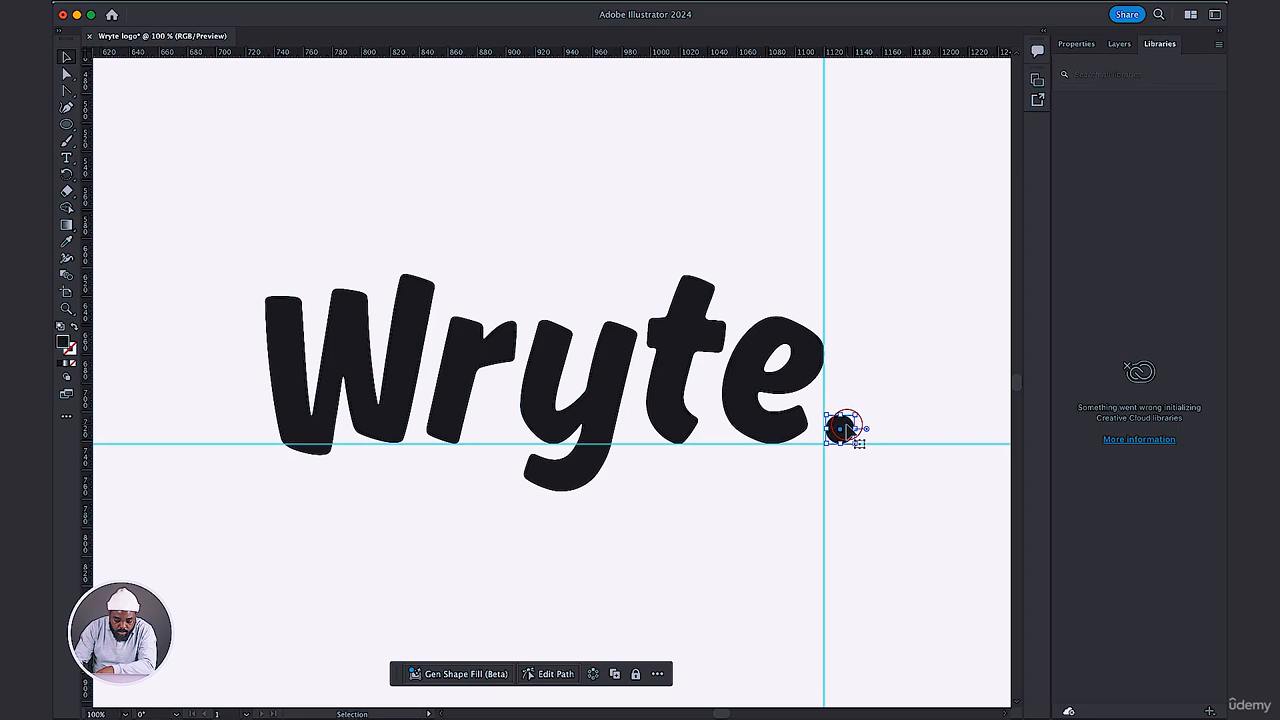
pyautogui.click(866, 315)
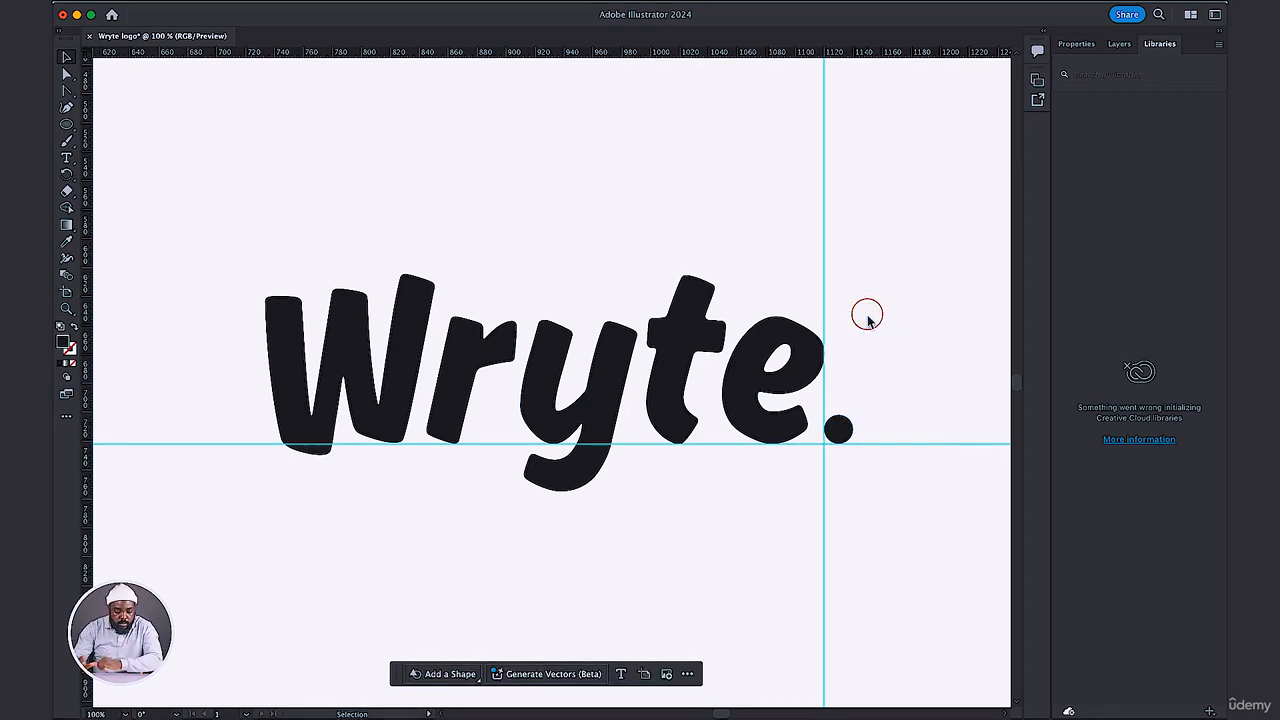
pyautogui.click(845, 427)
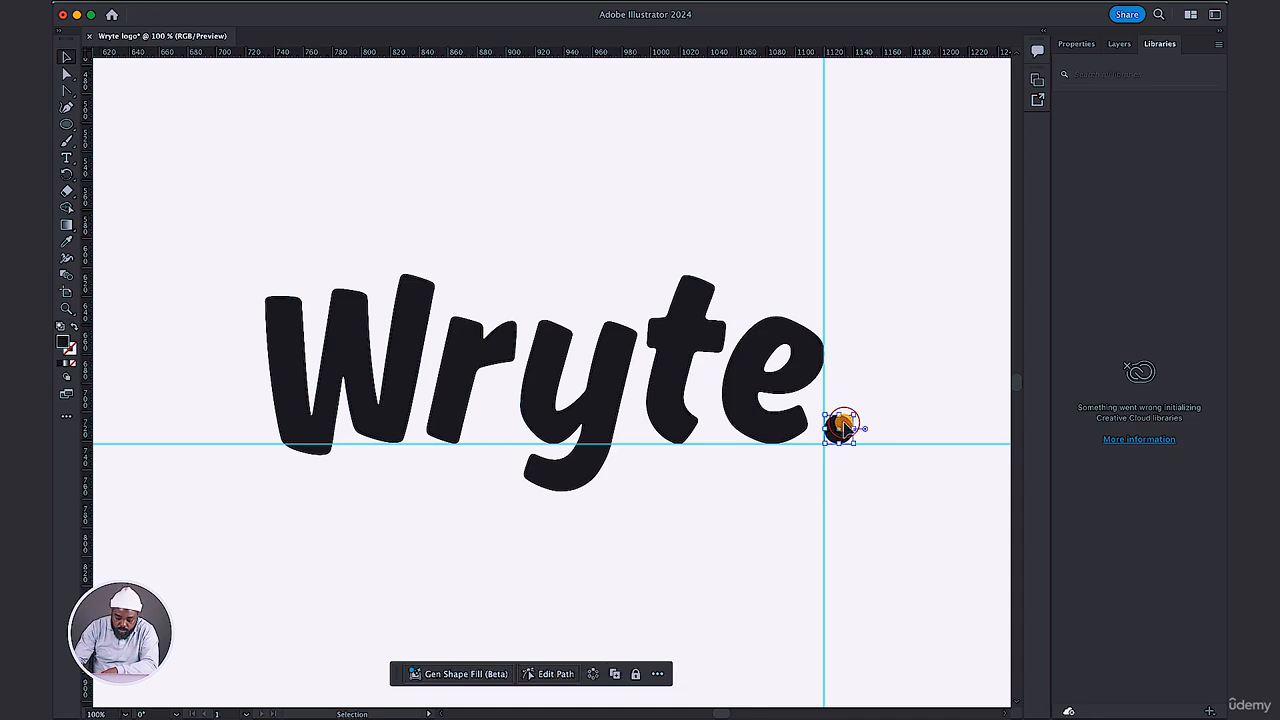
pyautogui.click(857, 309)
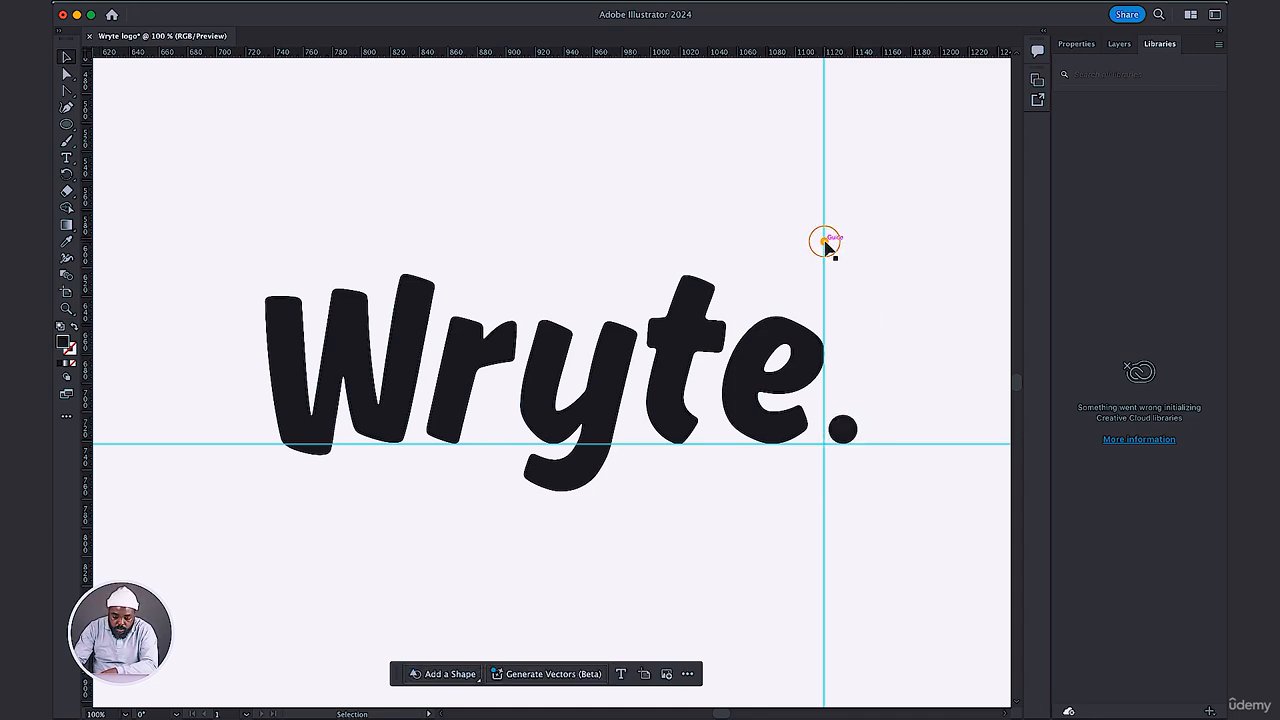
# Drag the vertical guide and the baseline guide clear of the wordmark and delete both.
pyautogui.moveTo(825, 243); pyautogui.dragTo(989, 246)
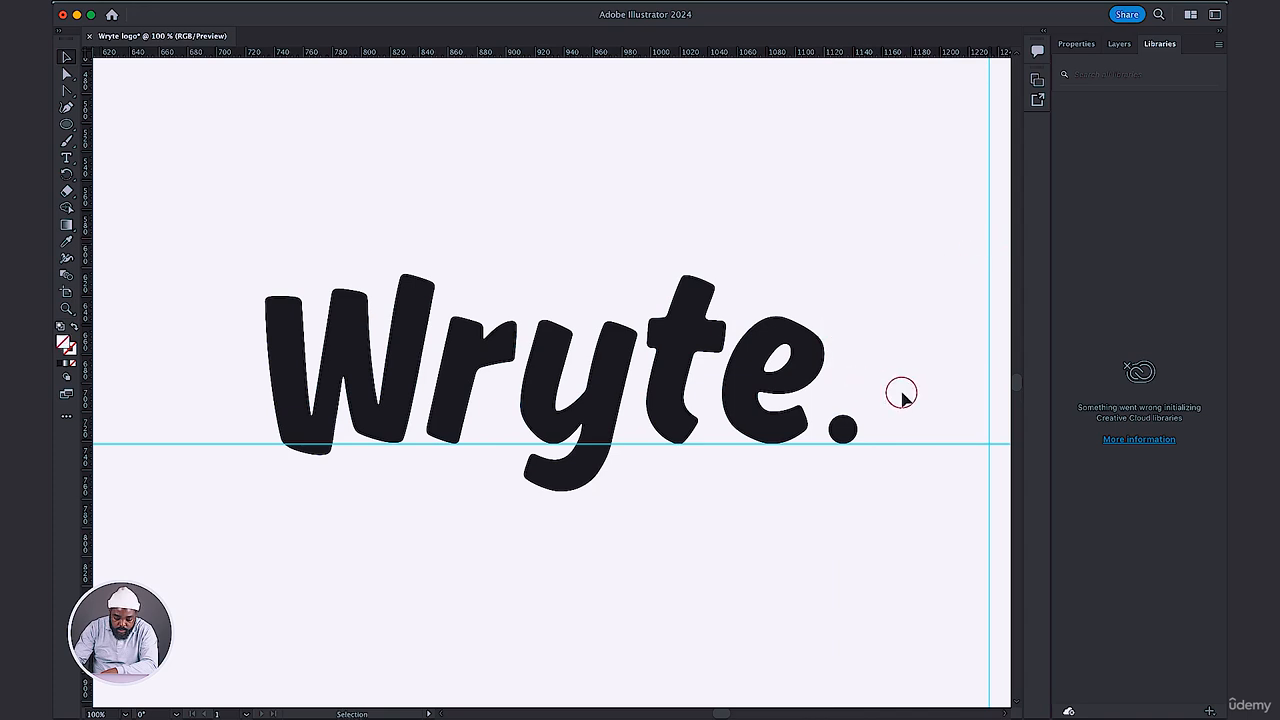
pyautogui.moveTo(905, 445); pyautogui.dragTo(893, 402)
pyautogui.moveTo(894, 446); pyautogui.dragTo(905, 603)
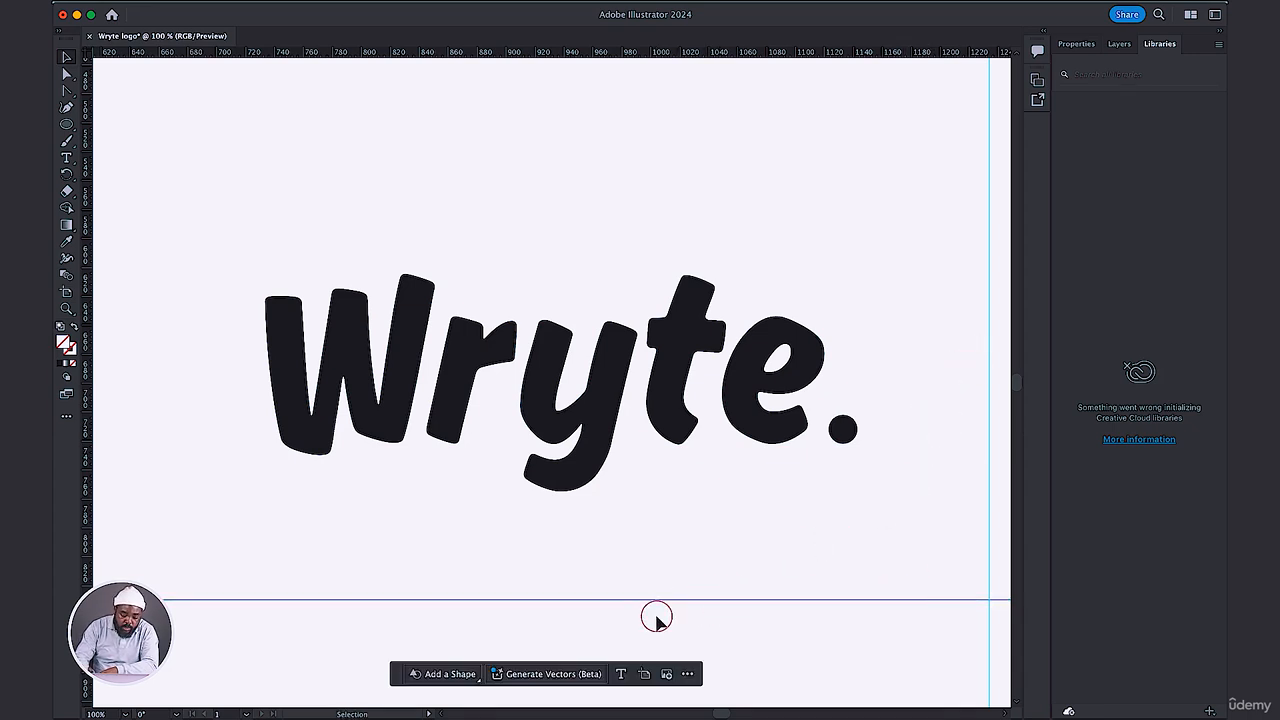
pyautogui.press('Delete')
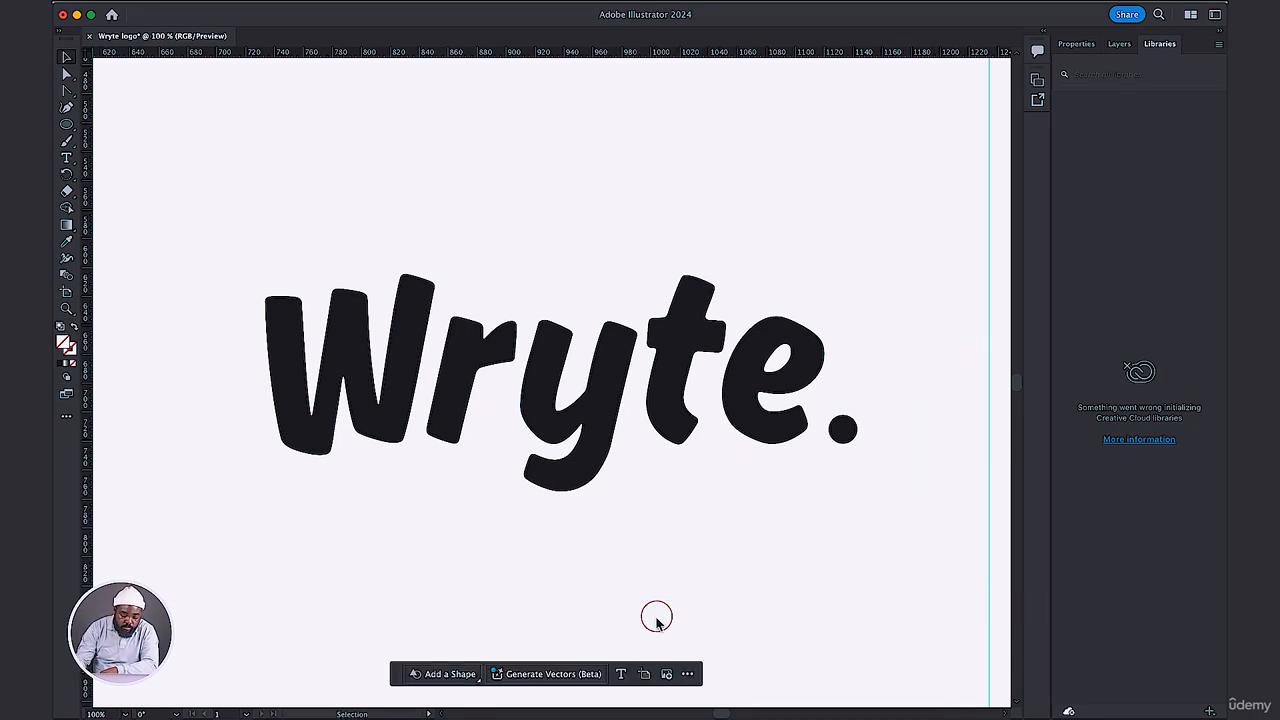
pyautogui.click(988, 245)
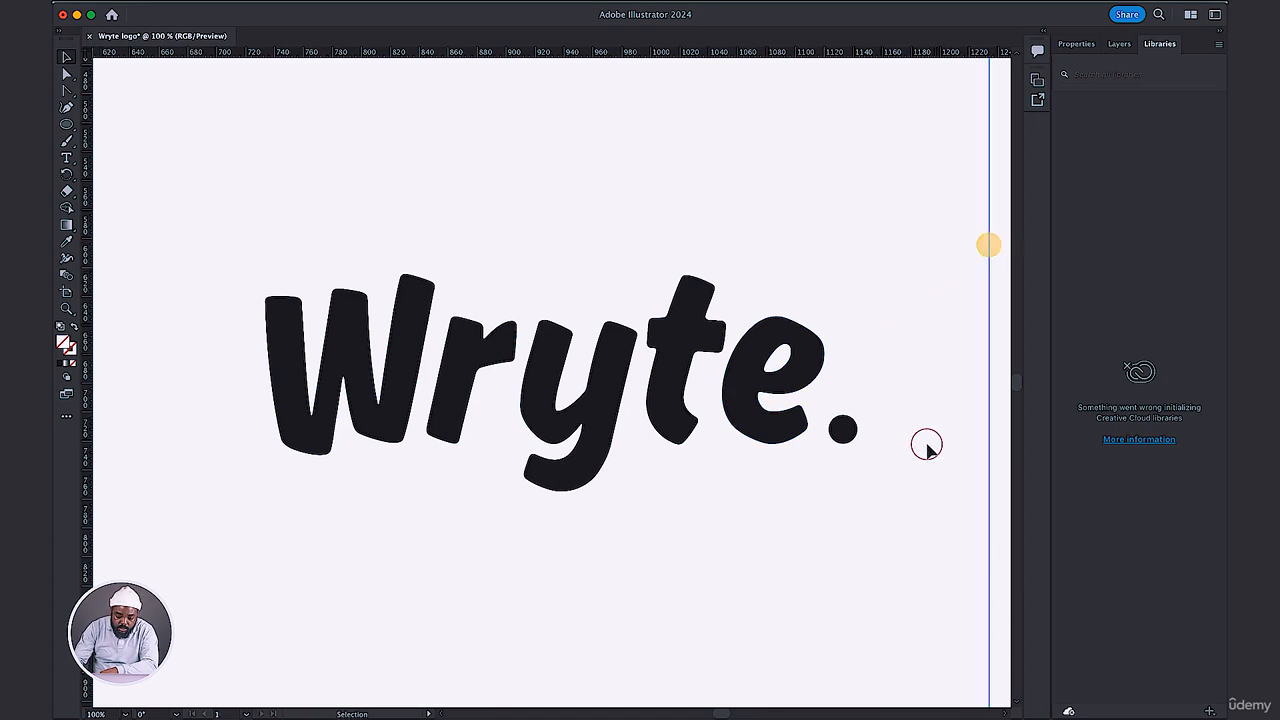
pyautogui.press('Delete')
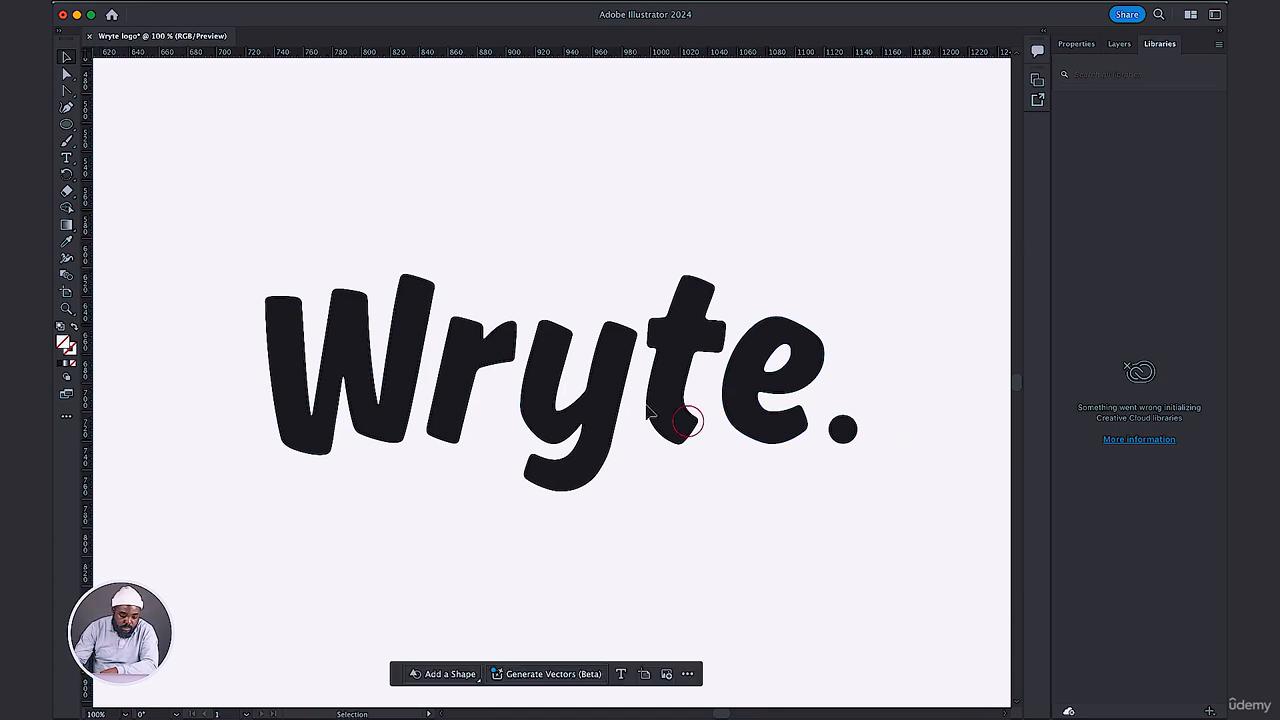
pyautogui.click(398, 184)
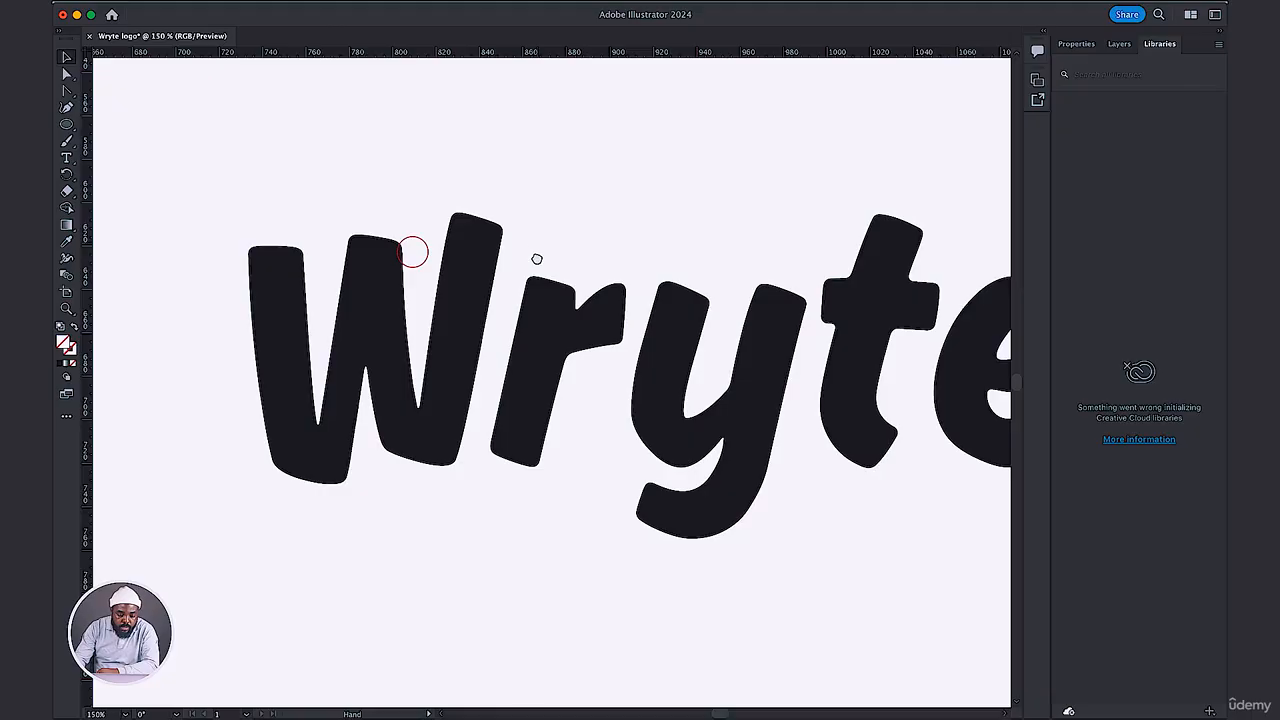
# Create a triangle above the W with the Polygon tool, using a 50 px radius and 3 sides.
pyautogui.moveTo(537, 259); pyautogui.dragTo(536, 269)
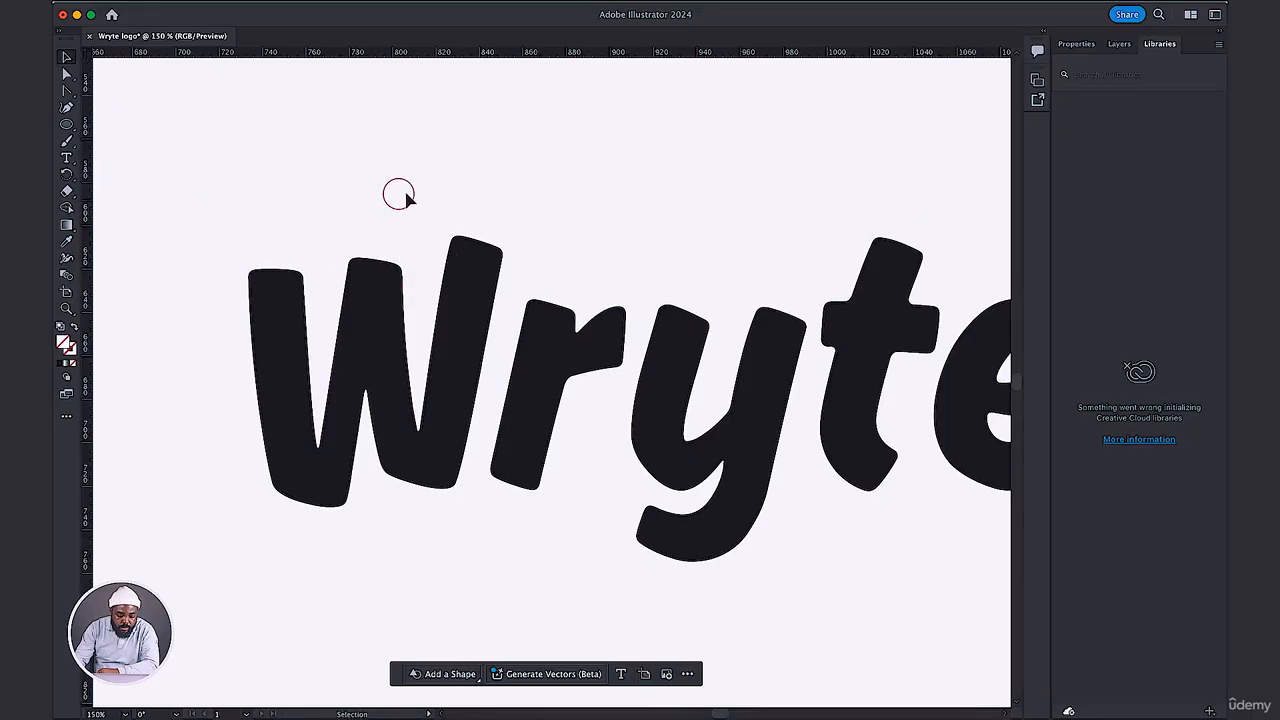
pyautogui.moveTo(412, 192); pyautogui.dragTo(488, 290)
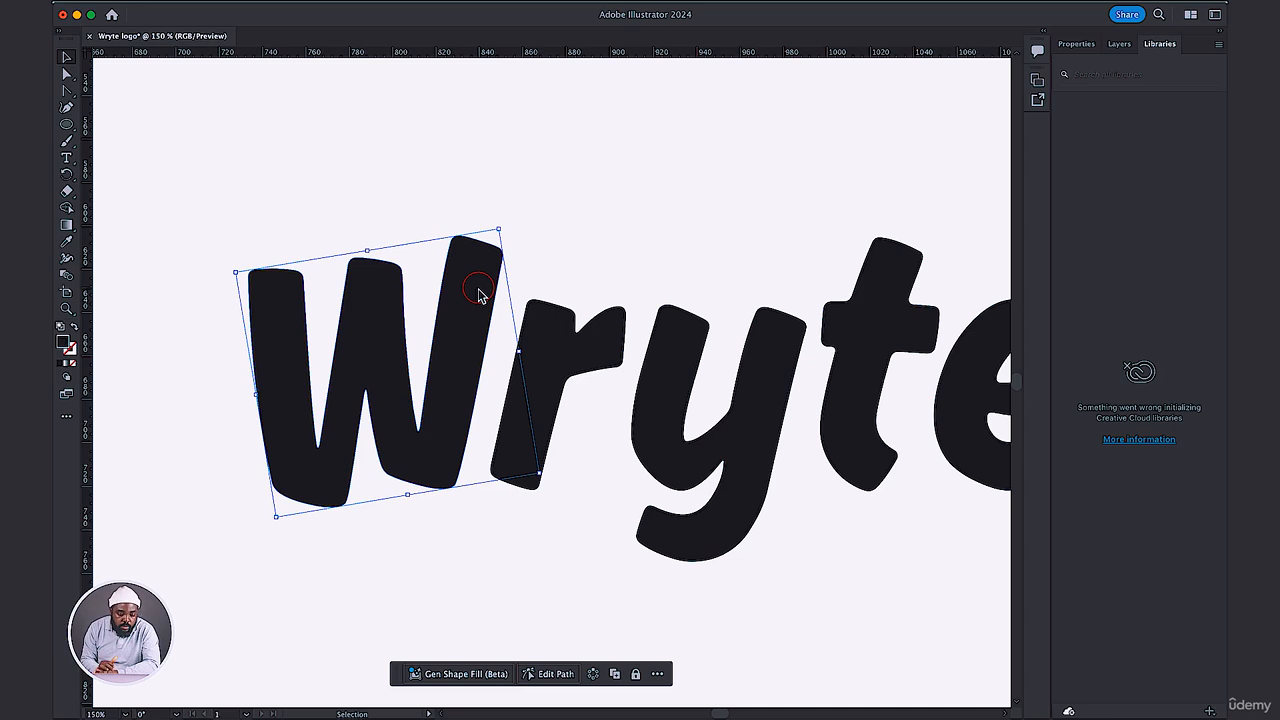
pyautogui.click(186, 157)
pyautogui.moveTo(69, 126); pyautogui.dragTo(112, 158)
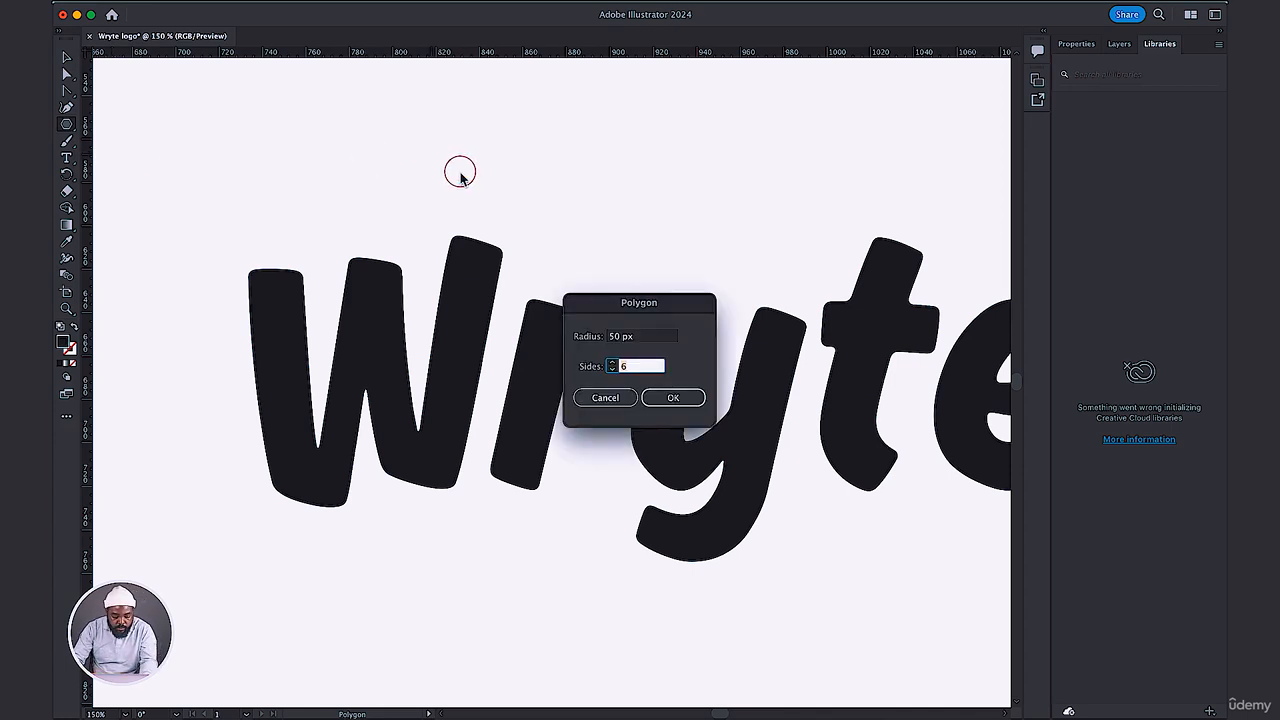
pyautogui.click(668, 397)
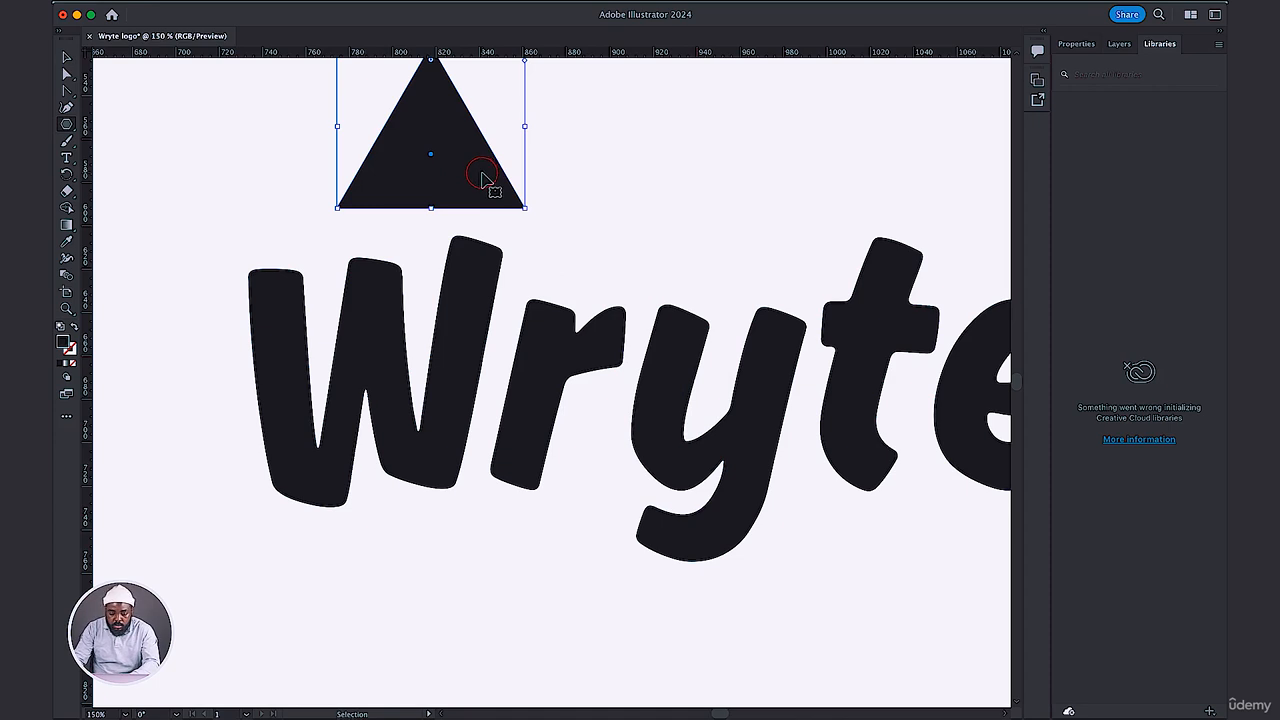
# Move the triangle down and right so it covers the top of the W's right stem.
pyautogui.press('super+plus')
pyautogui.moveTo(673, 338); pyautogui.dragTo(584, 250)
pyautogui.moveTo(477, 295); pyautogui.dragTo(572, 346)
pyautogui.press('Delete')
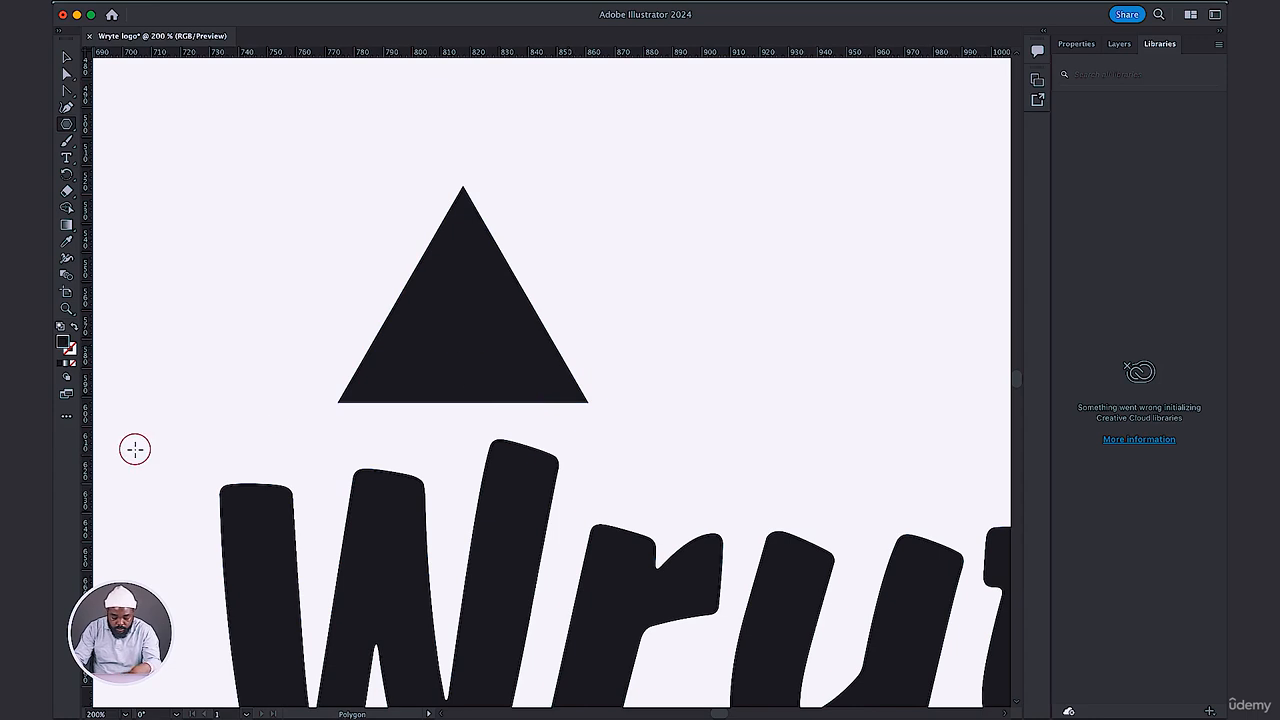
pyautogui.press('v')
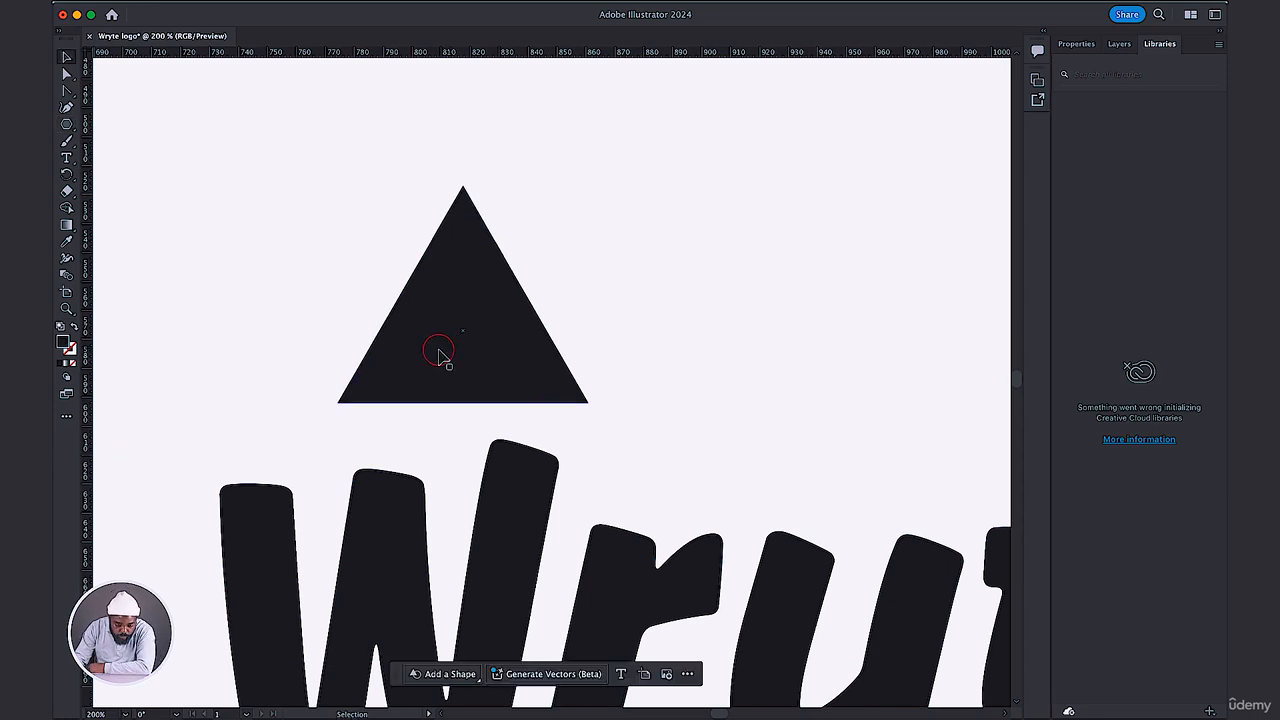
pyautogui.moveTo(448, 298); pyautogui.dragTo(559, 358)
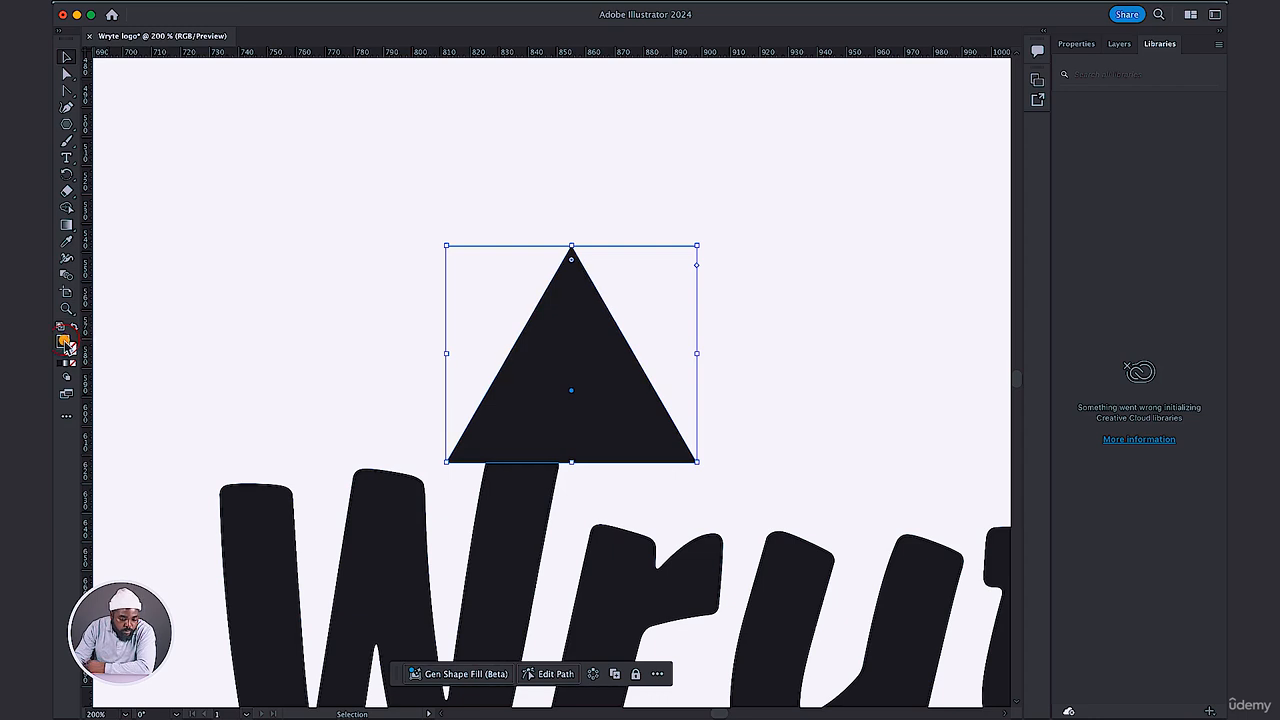
# Fill the triangle with a bright red to set it apart from the letters.
pyautogui.doubleClick(66, 343)
pyautogui.click(676, 181)
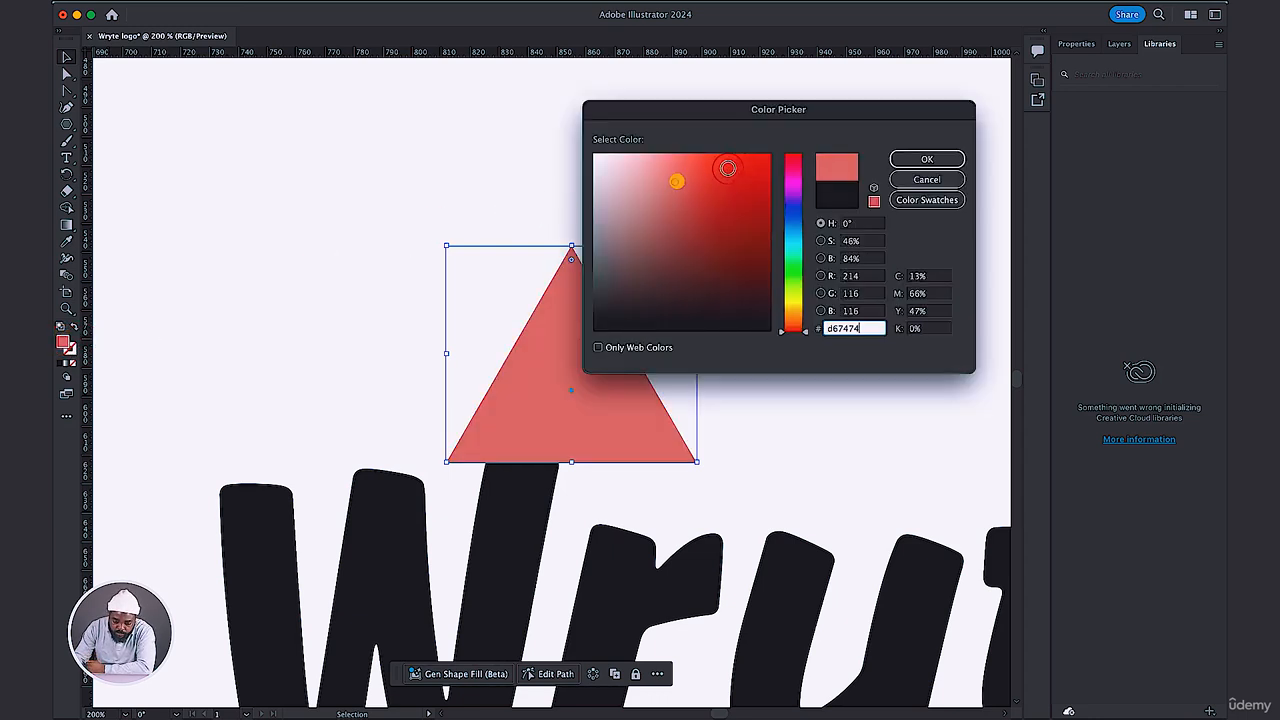
pyautogui.click(728, 168)
pyautogui.click(925, 158)
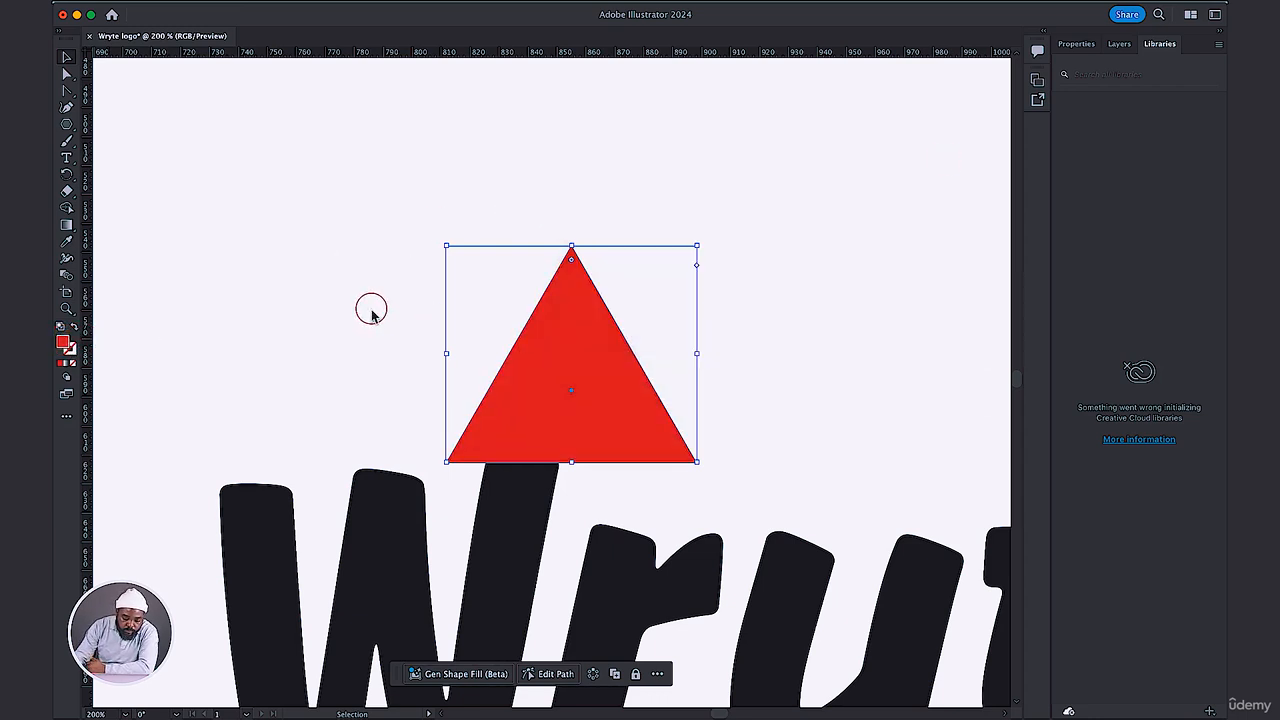
# Scale the red triangle down proportionally until its base is only somewhat wider than the W's right stem.
pyautogui.click(371, 313)
pyautogui.click(529, 352)
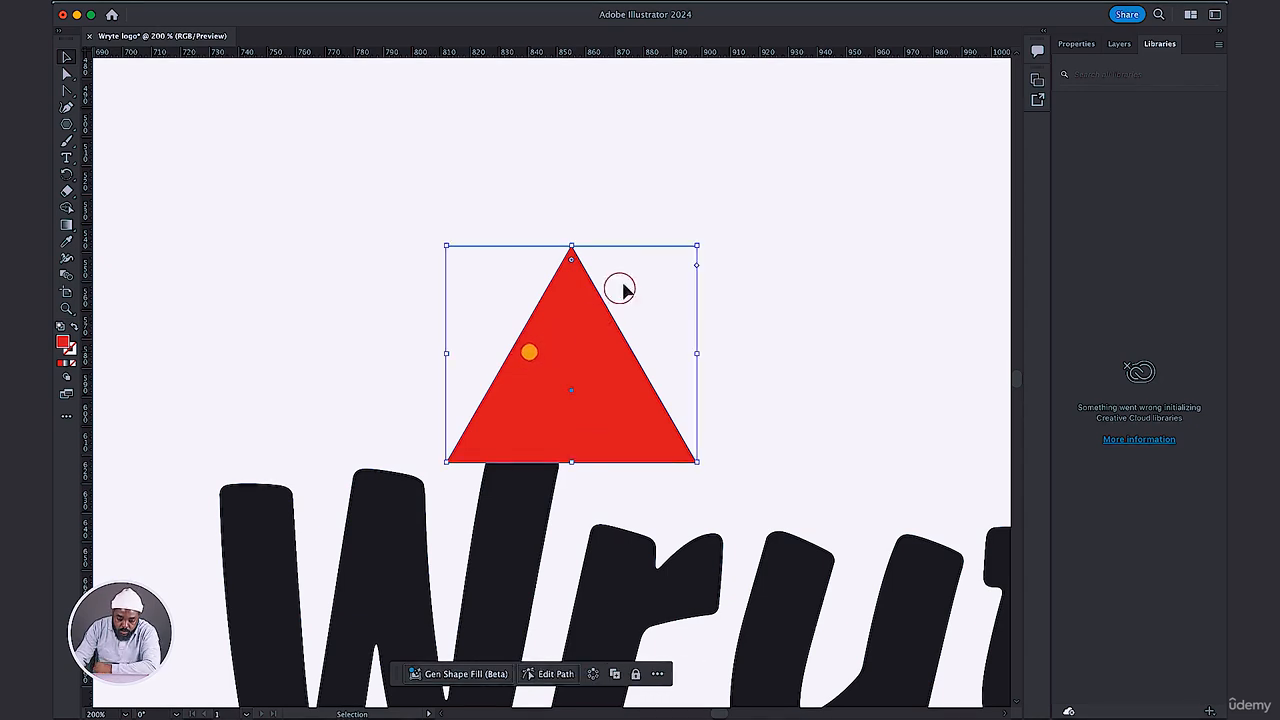
pyautogui.moveTo(698, 243); pyautogui.dragTo(578, 371)
pyautogui.press('super+equal')
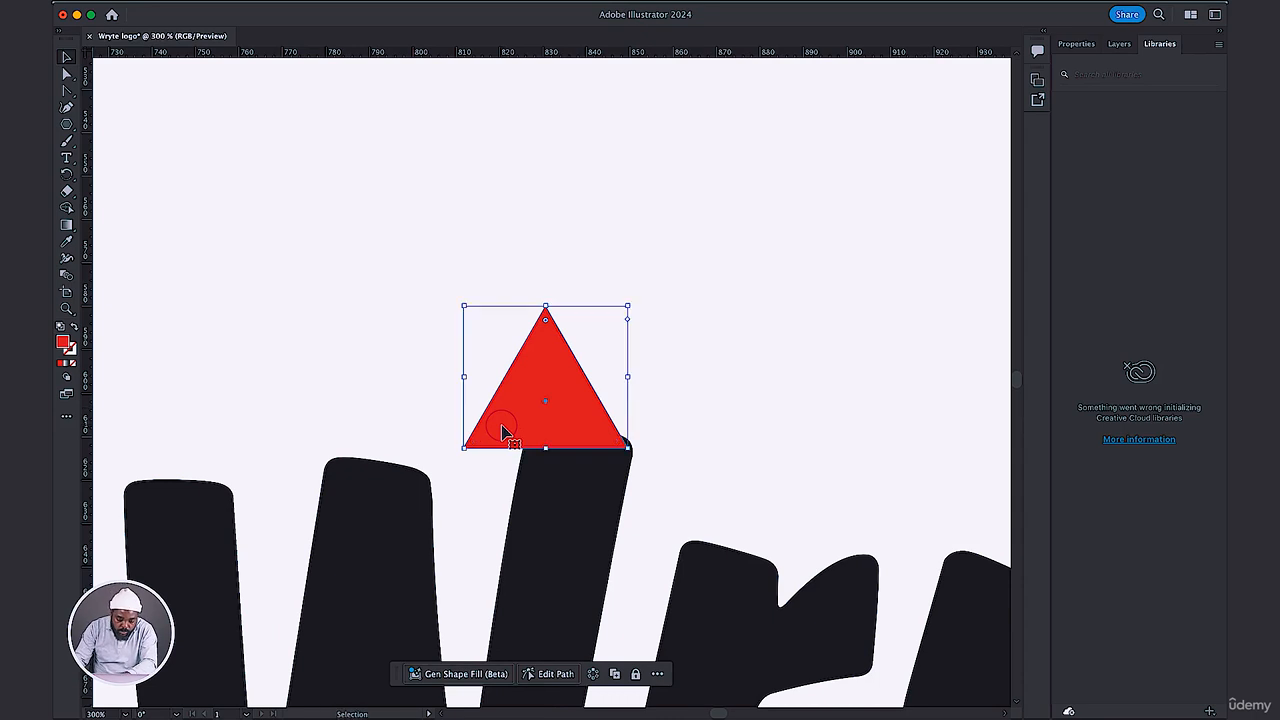
# Move the triangle over the top of the W's right stem and rotate it slightly clockwise to follow the stem's slant.
pyautogui.scroll(-2, 503, 432)
pyautogui.scroll(-1, 586, 414)
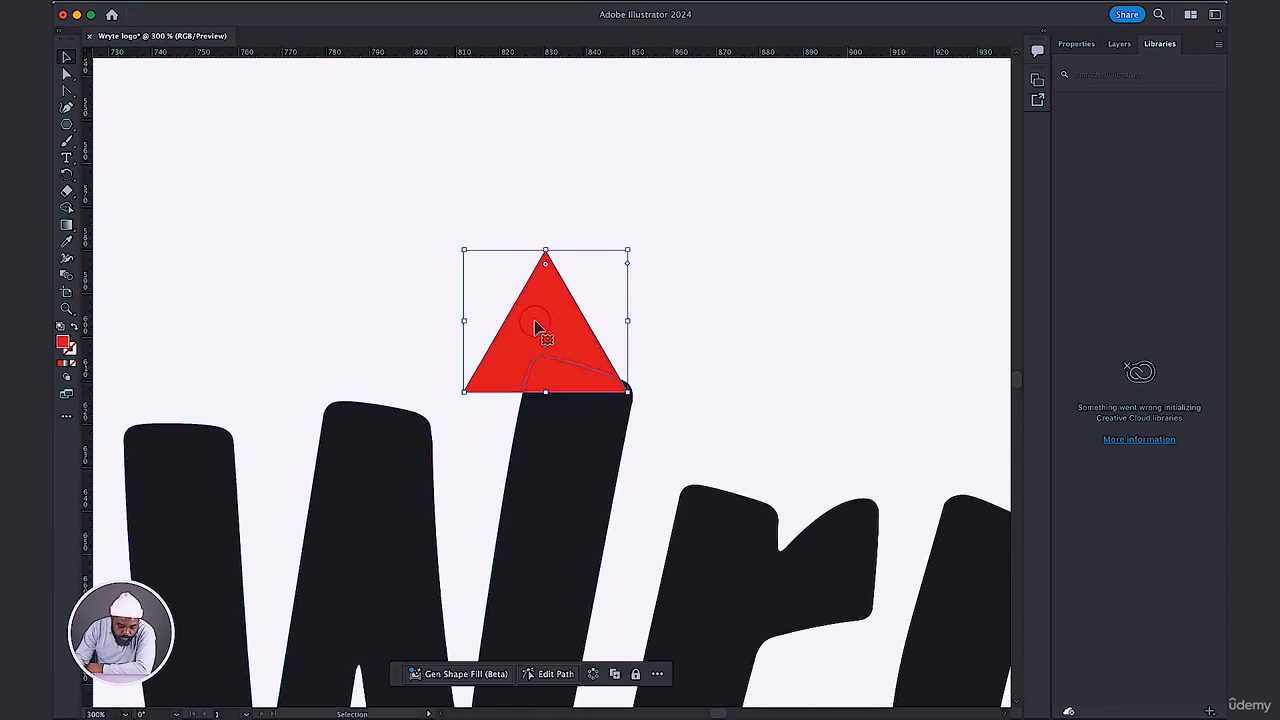
pyautogui.moveTo(535, 328); pyautogui.dragTo(567, 345)
pyautogui.moveTo(665, 266); pyautogui.dragTo(686, 286)
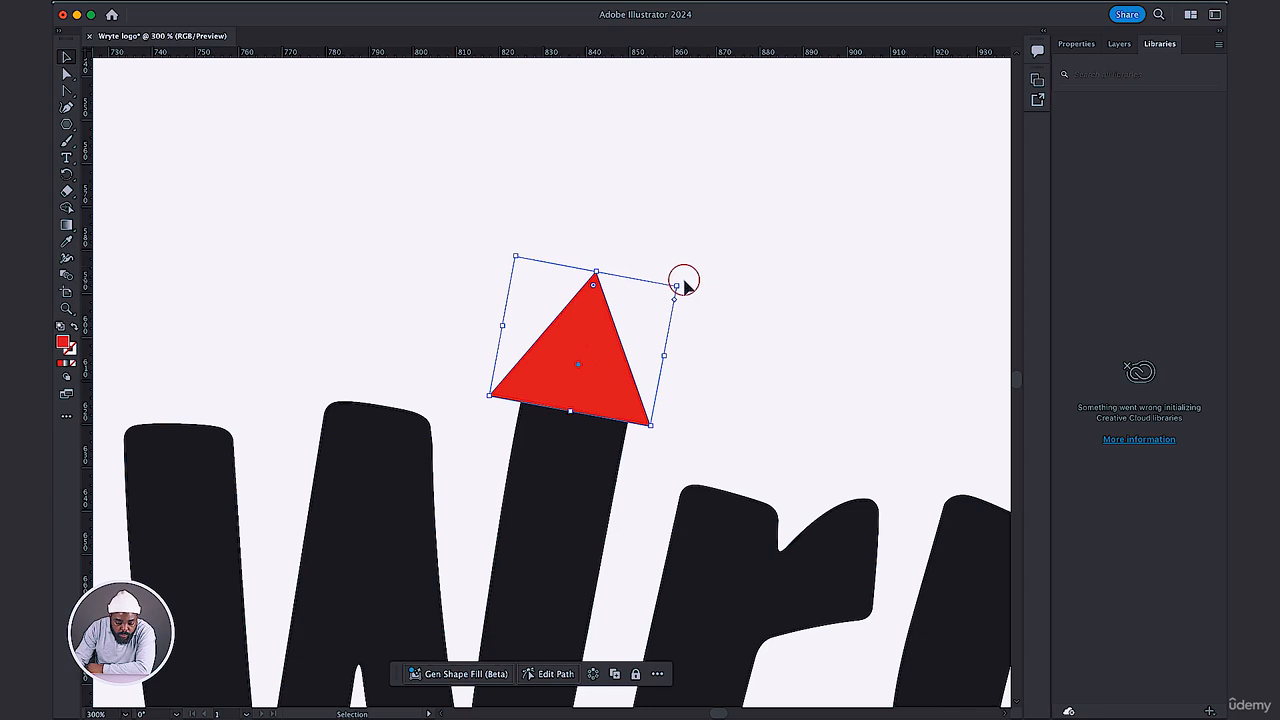
pyautogui.moveTo(586, 346); pyautogui.dragTo(594, 352)
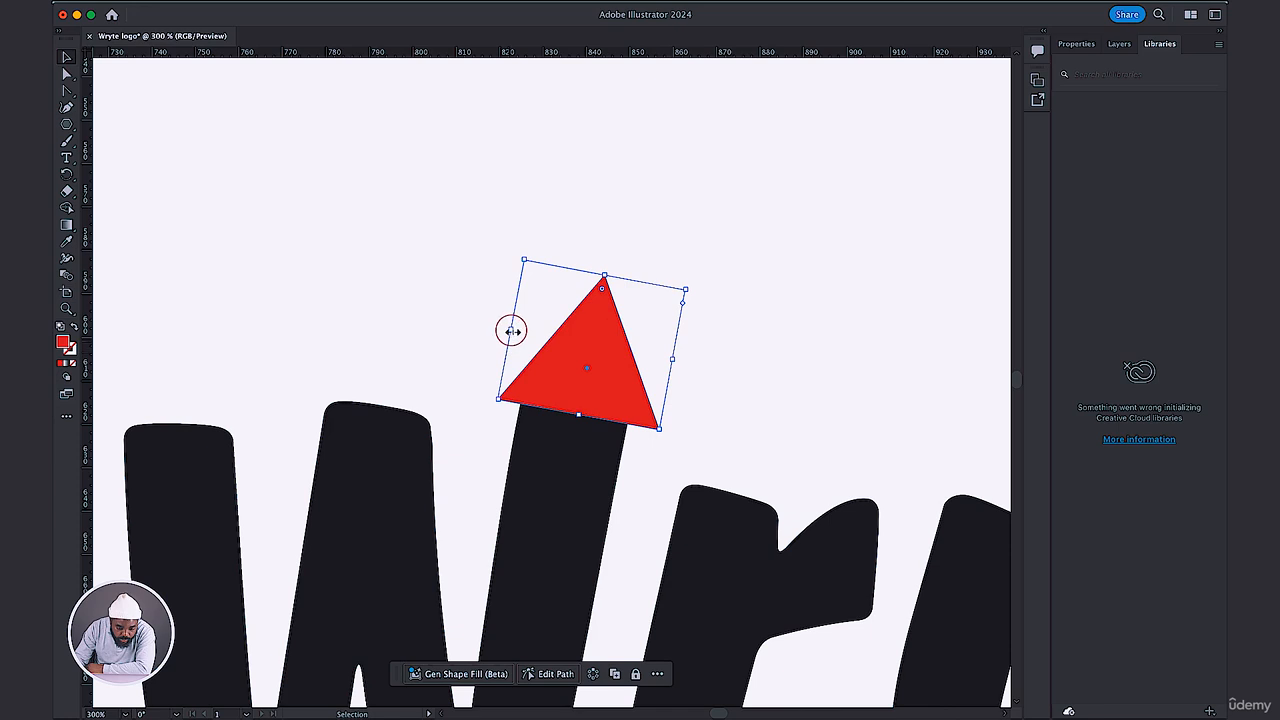
# Narrow the triangle from both sides until its base spans the width of the W's right stem.
pyautogui.moveTo(511, 331); pyautogui.dragTo(532, 334)
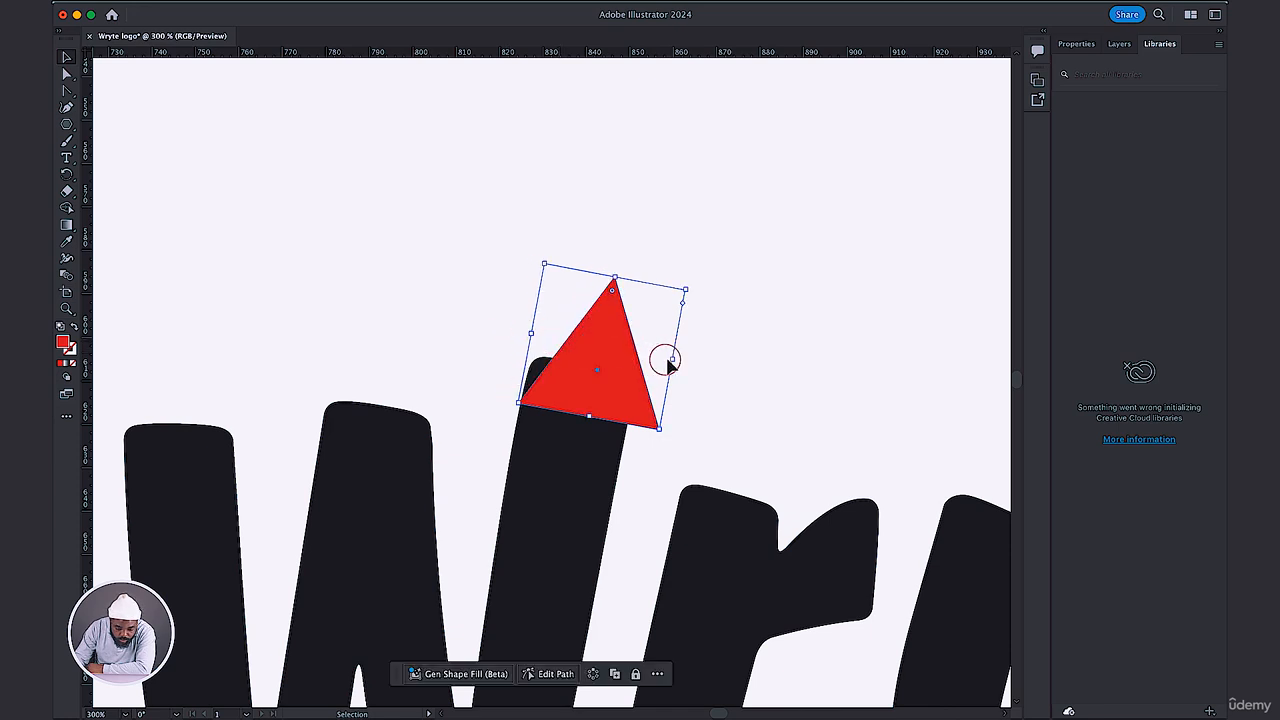
pyautogui.moveTo(672, 359); pyautogui.dragTo(641, 360)
pyautogui.click(700, 323)
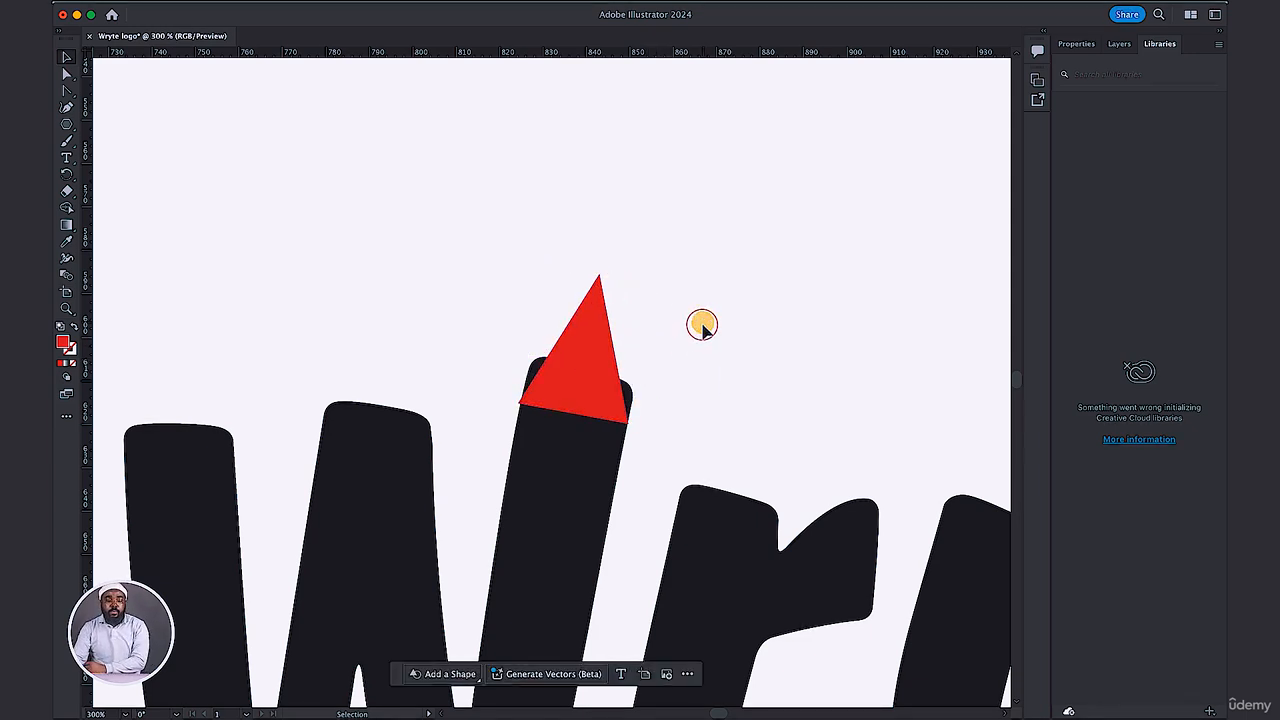
pyautogui.click(589, 365)
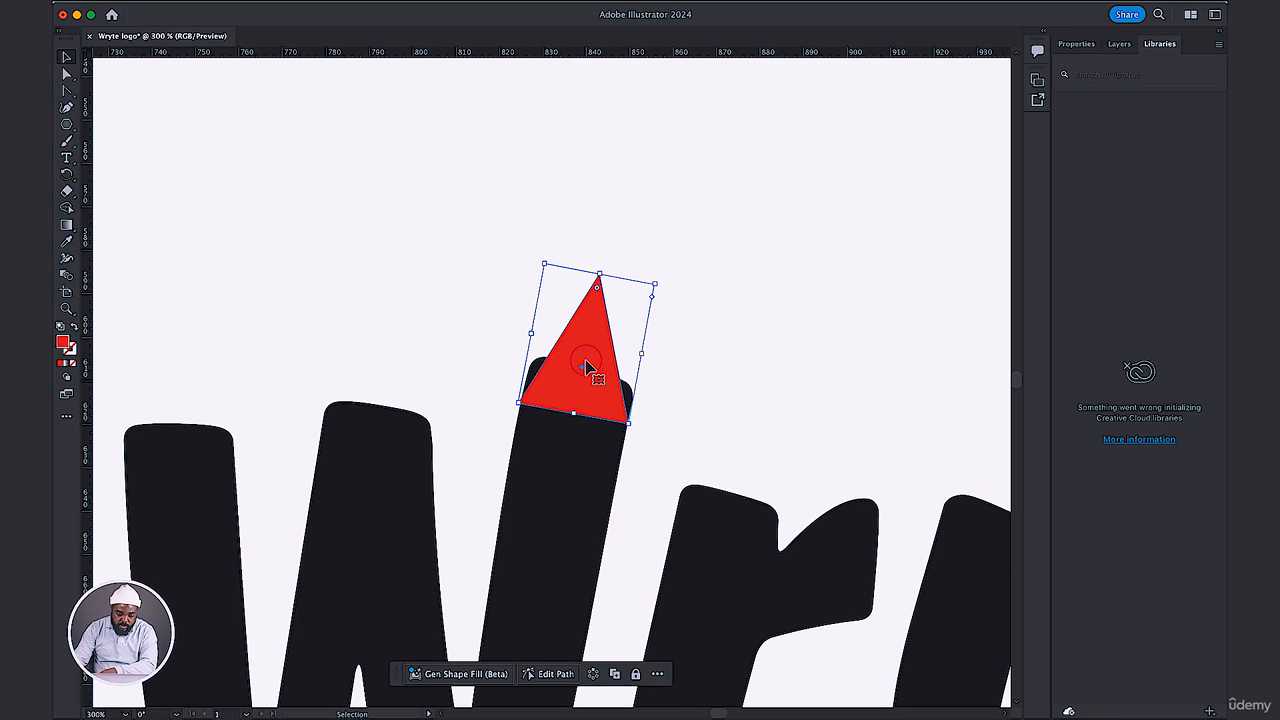
pyautogui.press('Right')
pyautogui.click(700, 297)
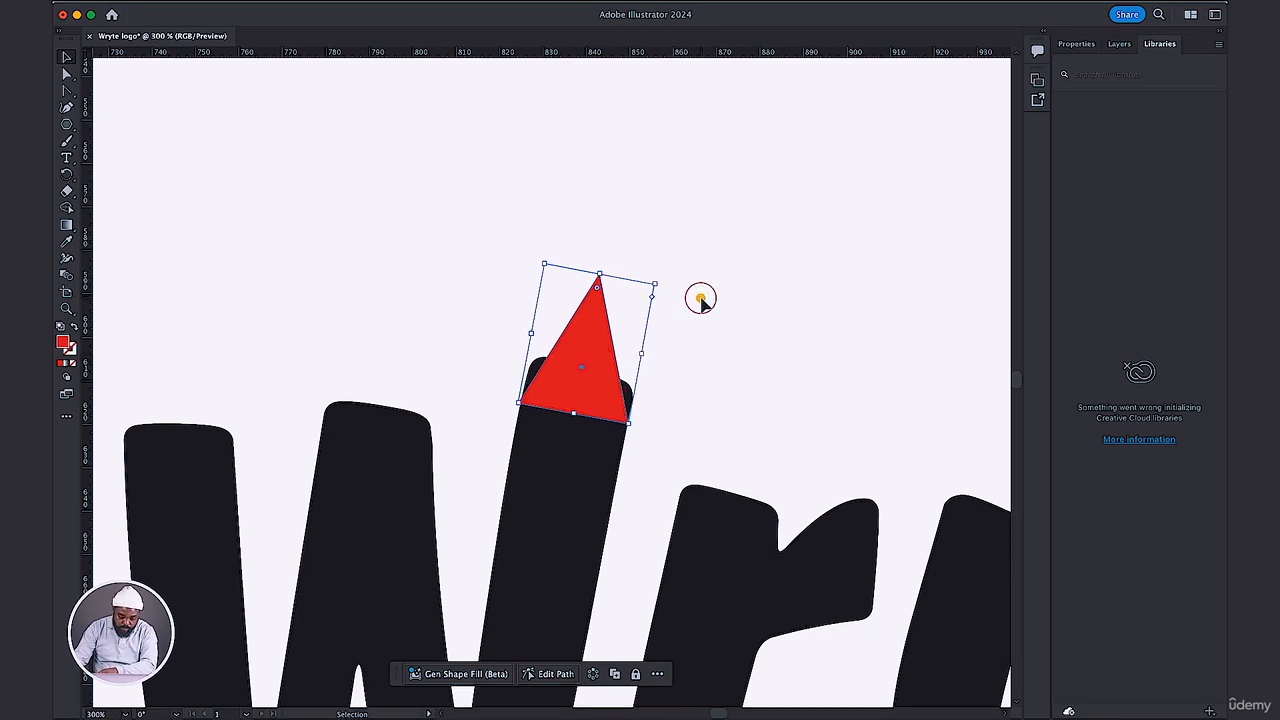
pyautogui.press('a')
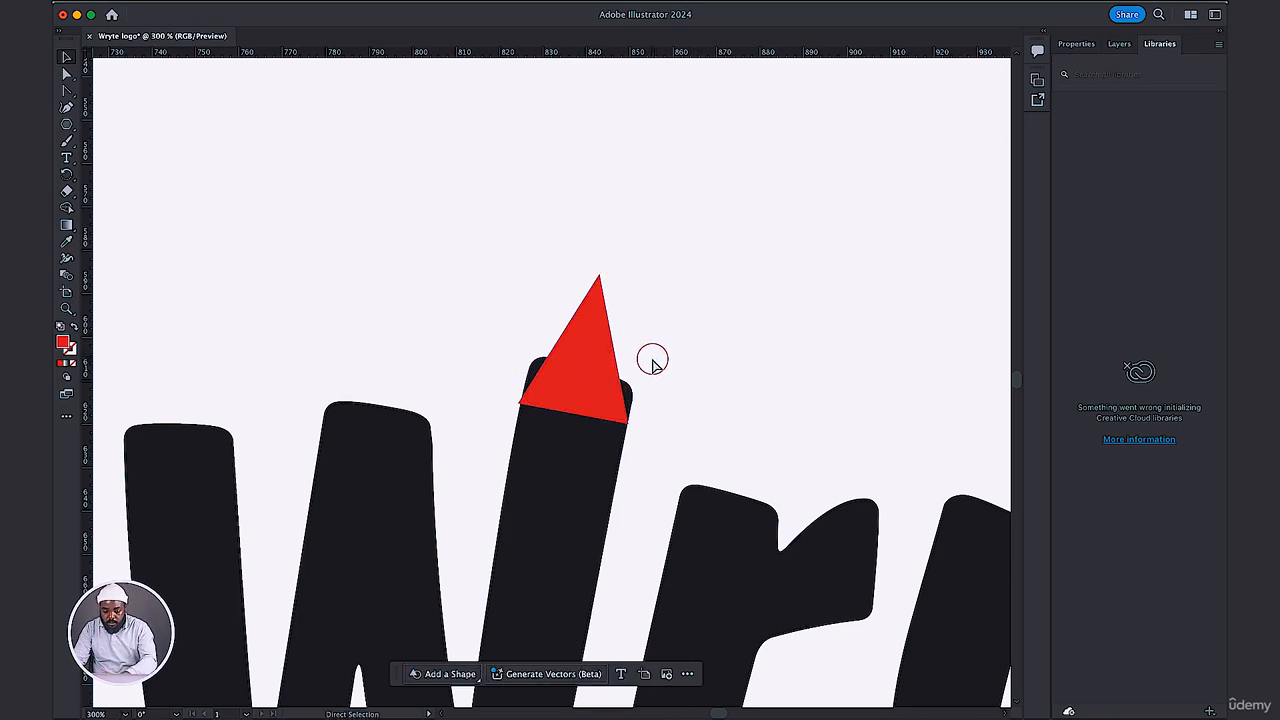
# Recolor the red triangle by sampling the letters' near-black fill with the Eyedropper.
pyautogui.press('super+equal')
pyautogui.press('super+equal')
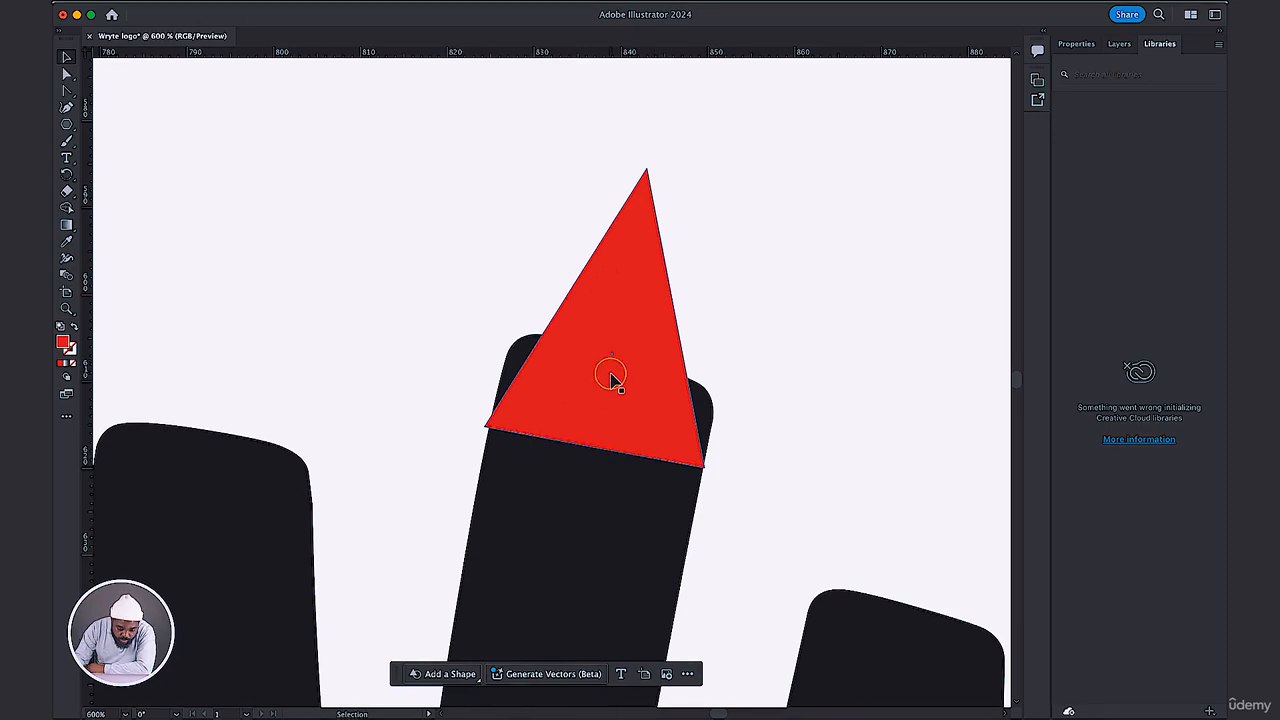
pyautogui.press('v')
pyautogui.click(620, 378)
pyautogui.press('i')
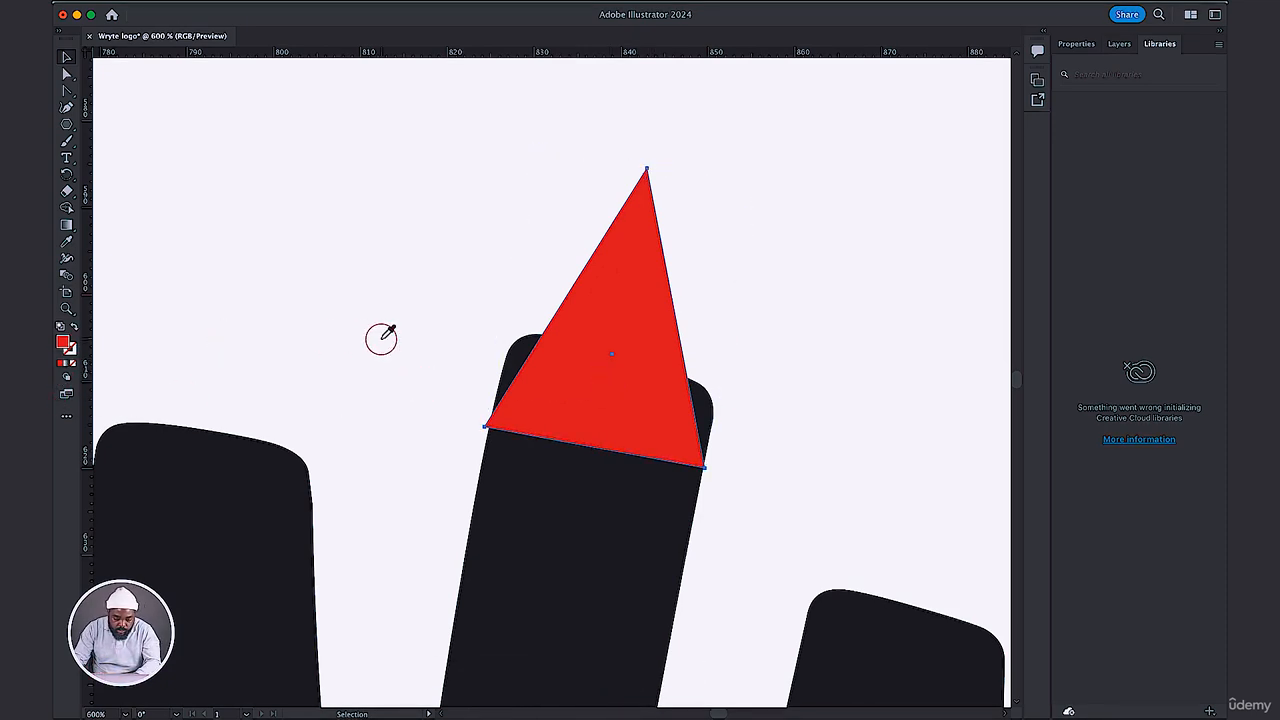
pyautogui.click(229, 479)
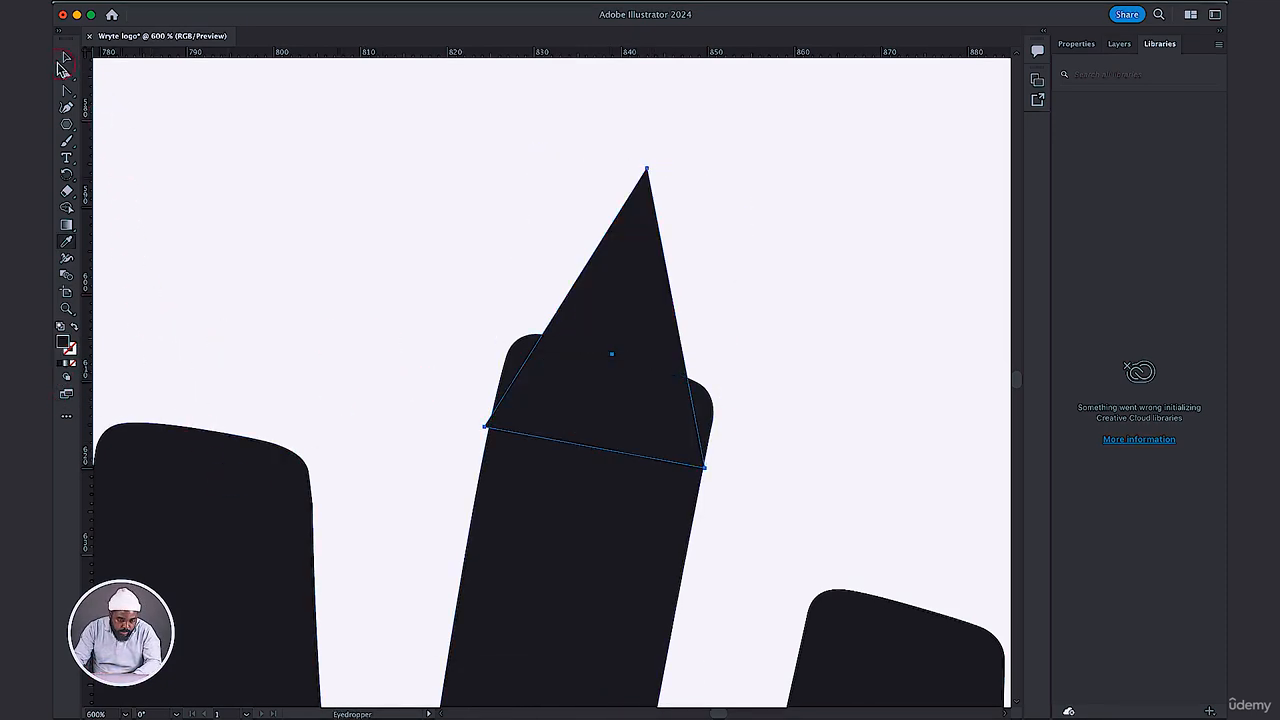
pyautogui.click(63, 58)
pyautogui.click(417, 212)
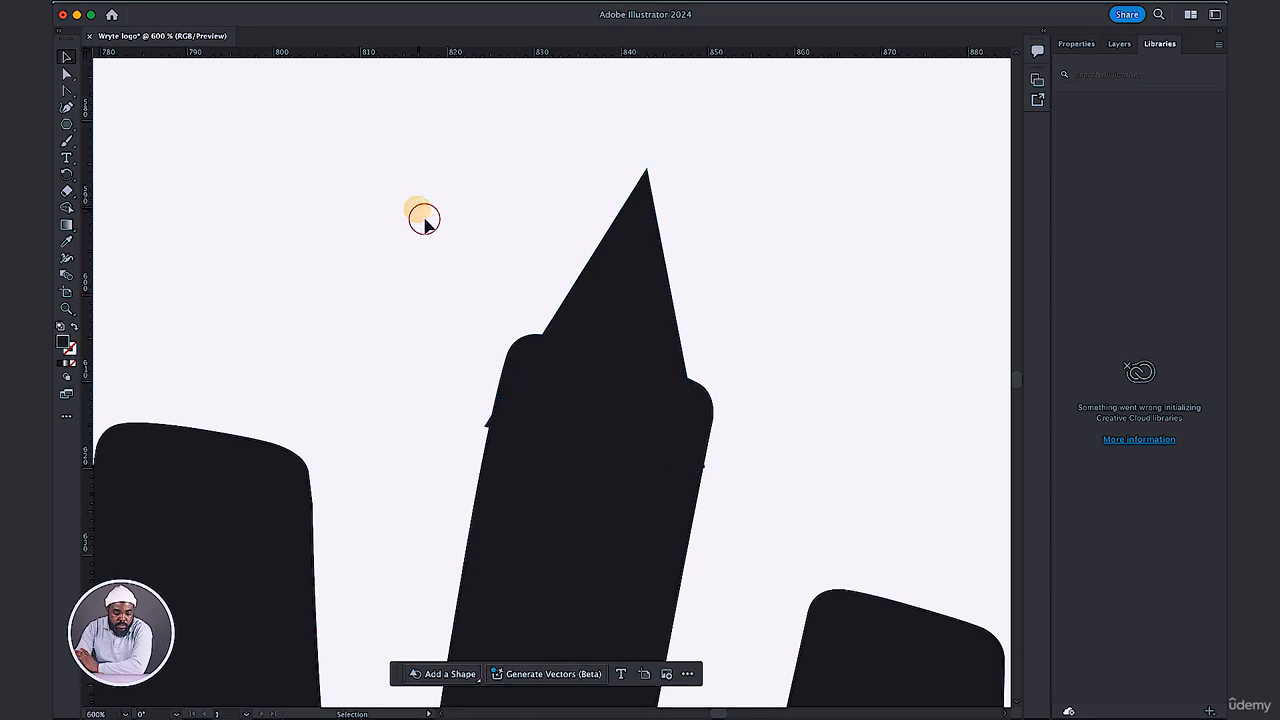
# Stretch the triangle's right side slightly outward so its base corner reaches past the stem's edge.
pyautogui.click(630, 445)
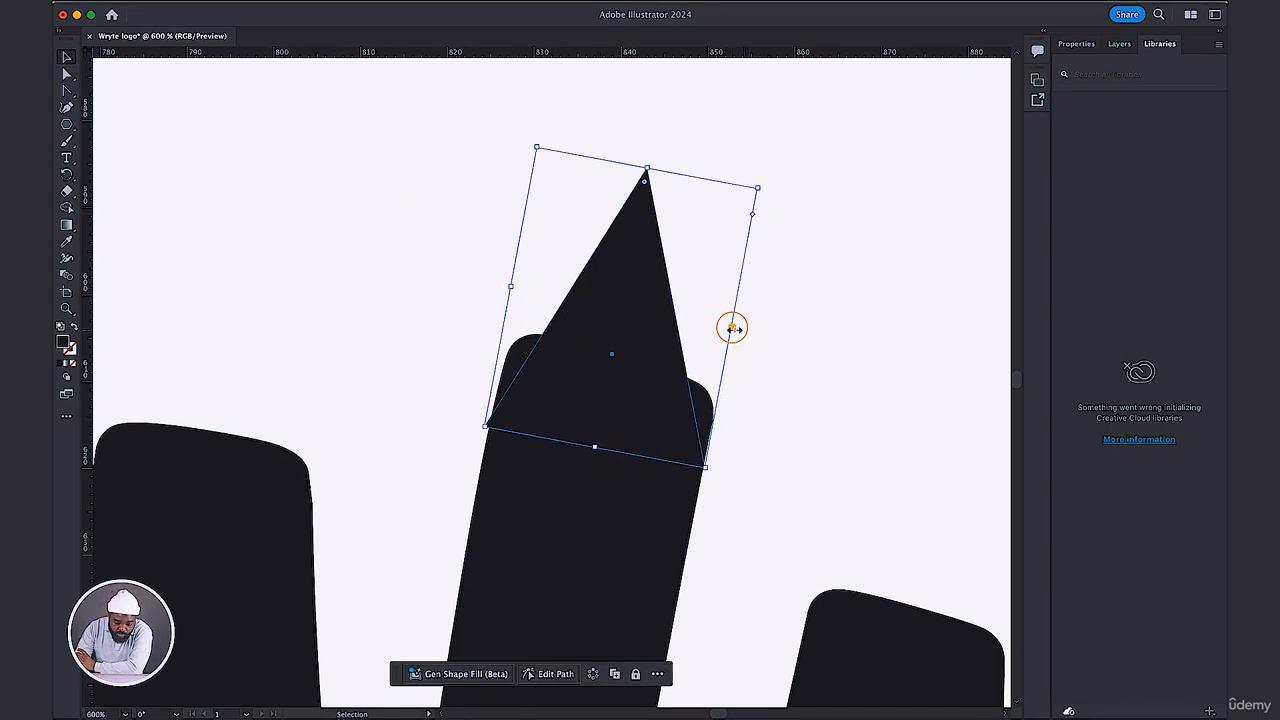
pyautogui.moveTo(731, 328); pyautogui.dragTo(734, 328)
pyautogui.click(823, 302)
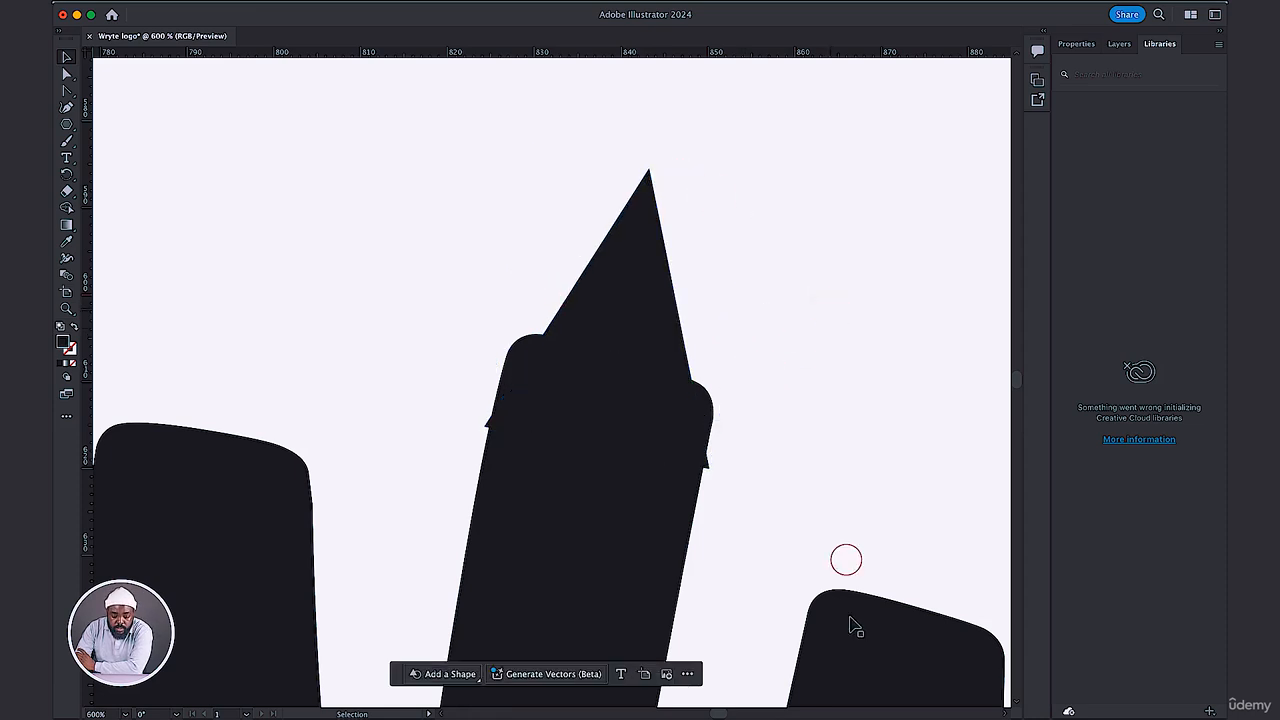
# Using Shape Builder on the W and triangle, trim off the triangle's tiny base corners that protrude beyond the stem.
pyautogui.moveTo(411, 252); pyautogui.dragTo(740, 495)
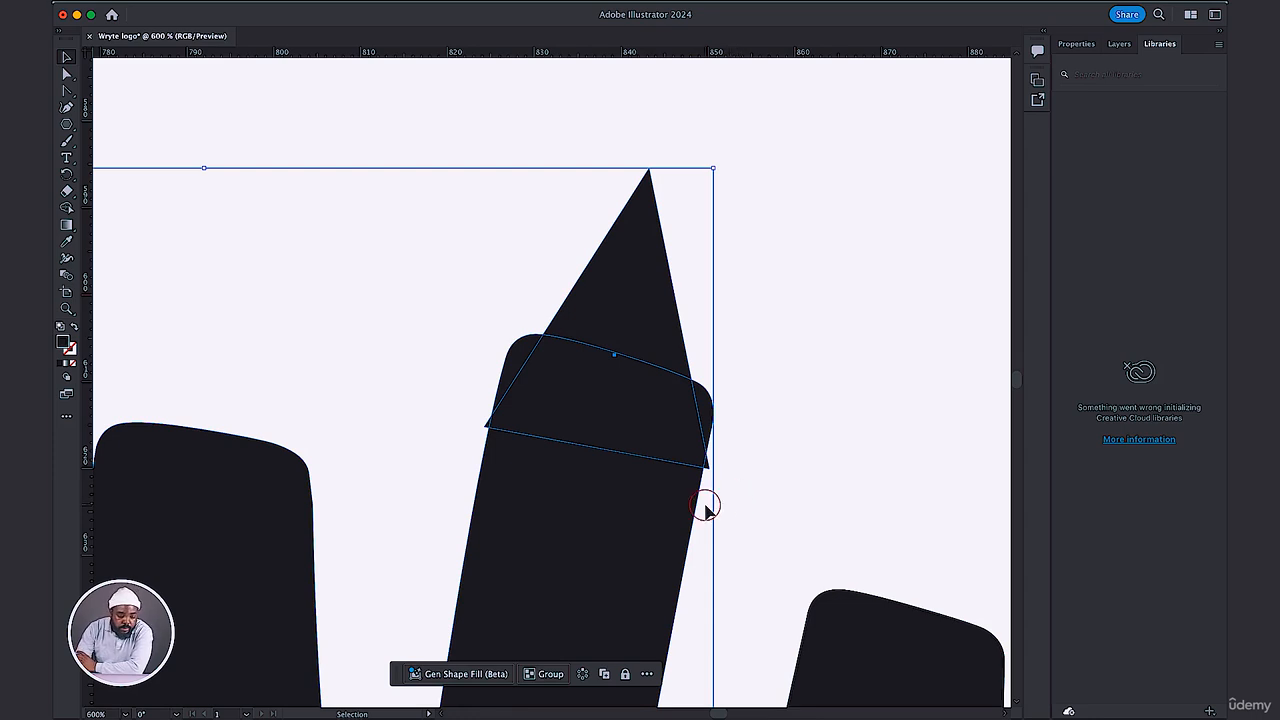
pyautogui.click(67, 207)
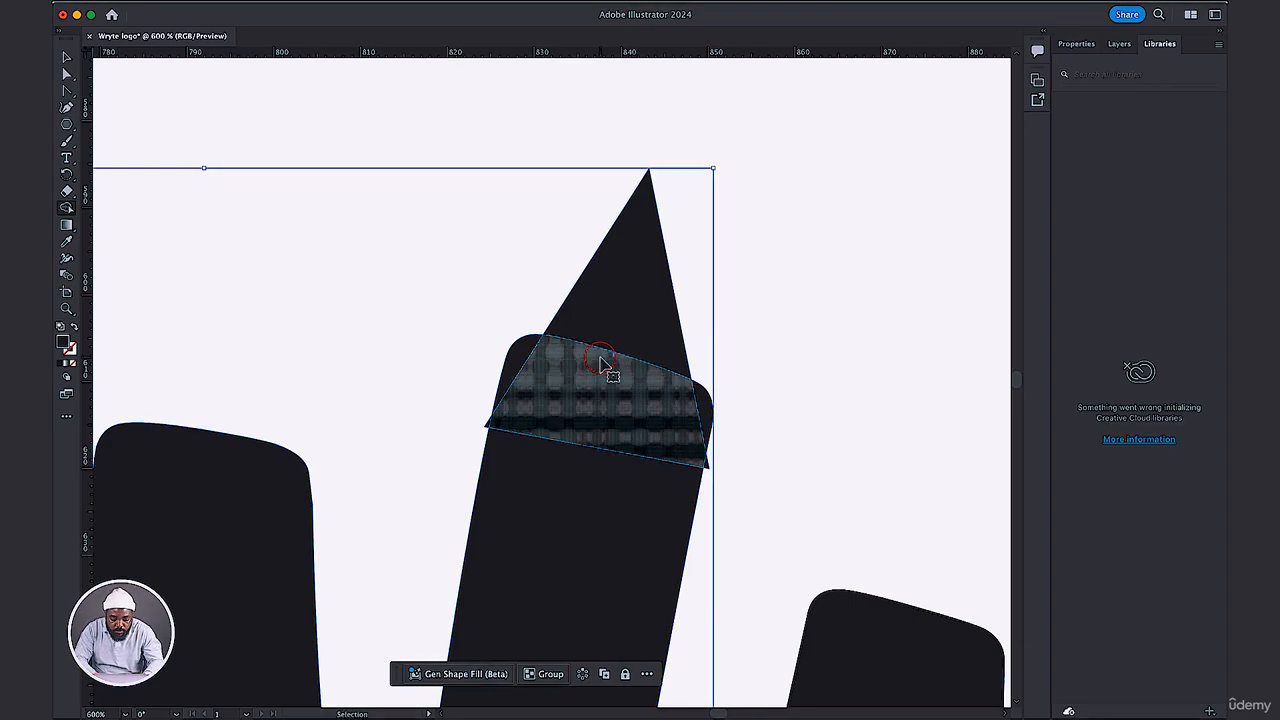
pyautogui.press('super+equal')
pyautogui.press('super+minus')
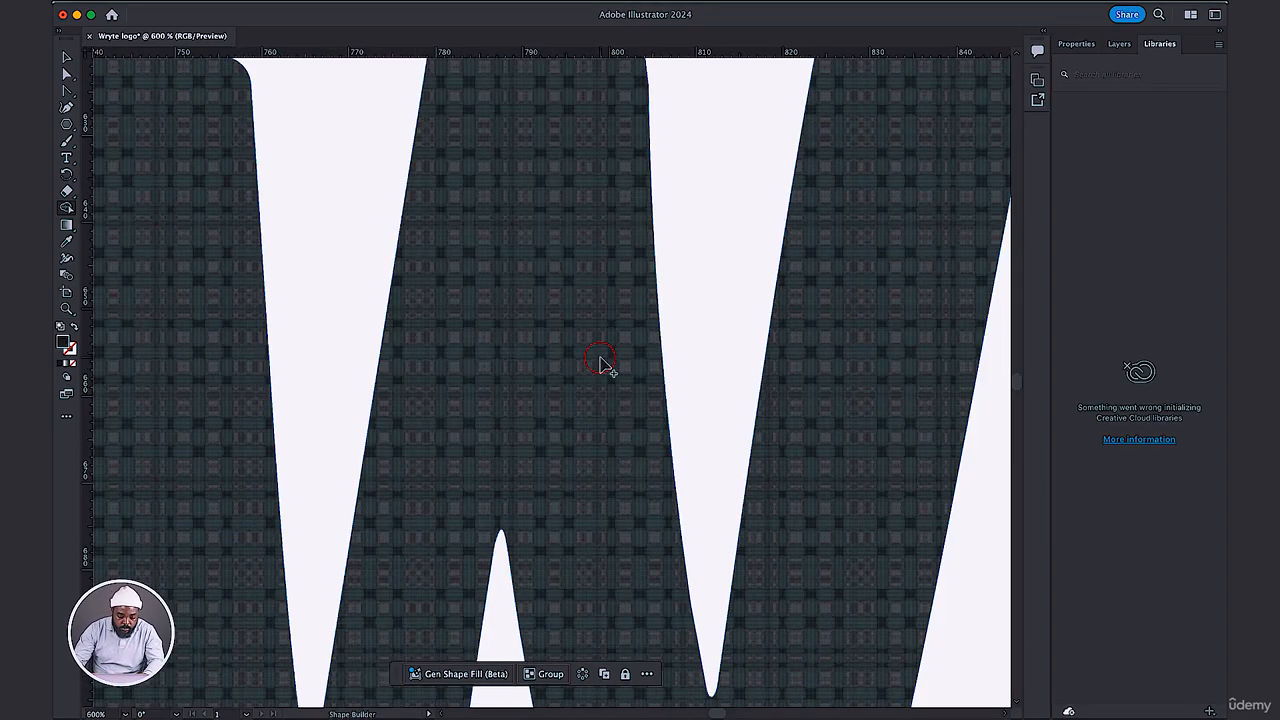
pyautogui.scroll(5, 601, 362)
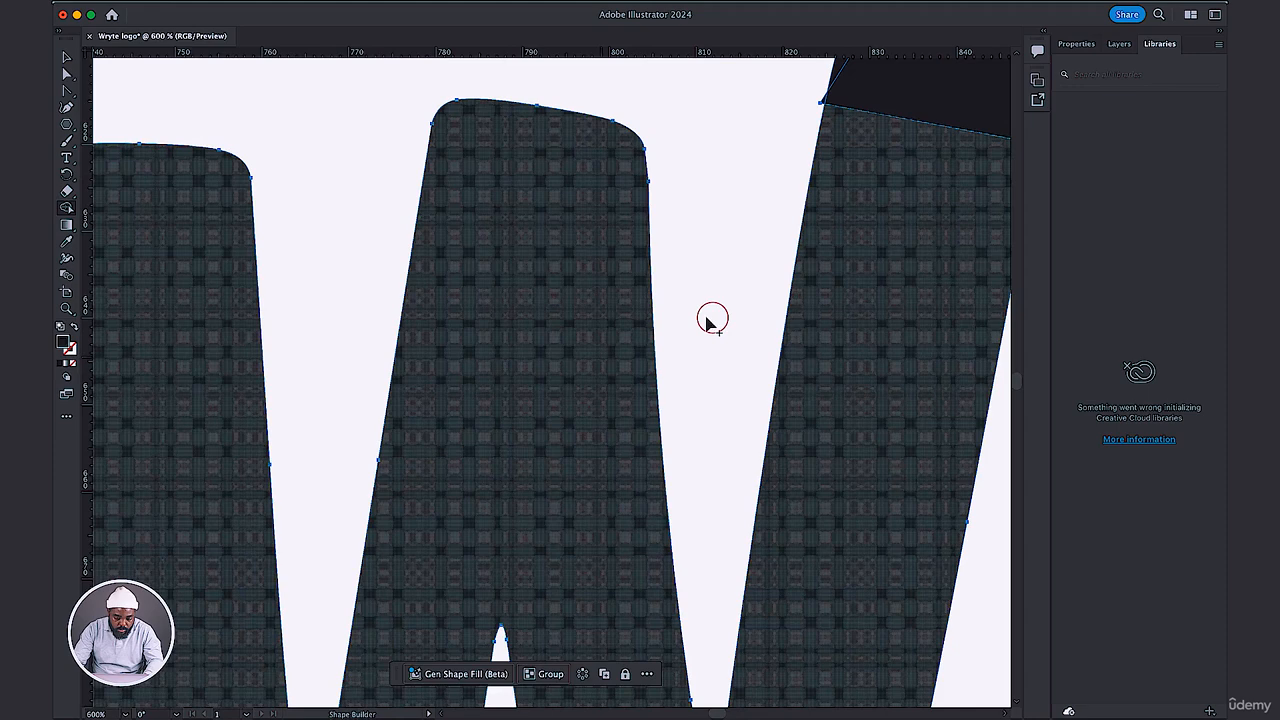
pyautogui.press('space')
pyautogui.moveTo(711, 316); pyautogui.dragTo(389, 426)
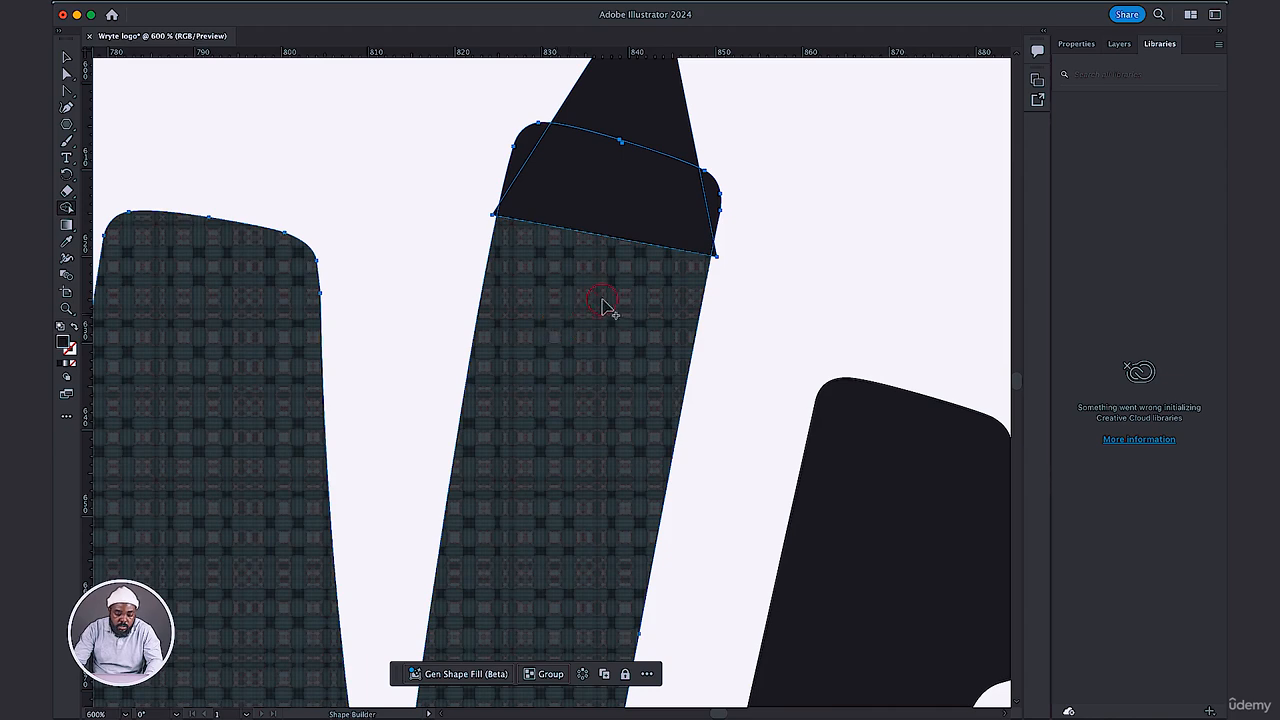
pyautogui.scroll(5, 606, 320)
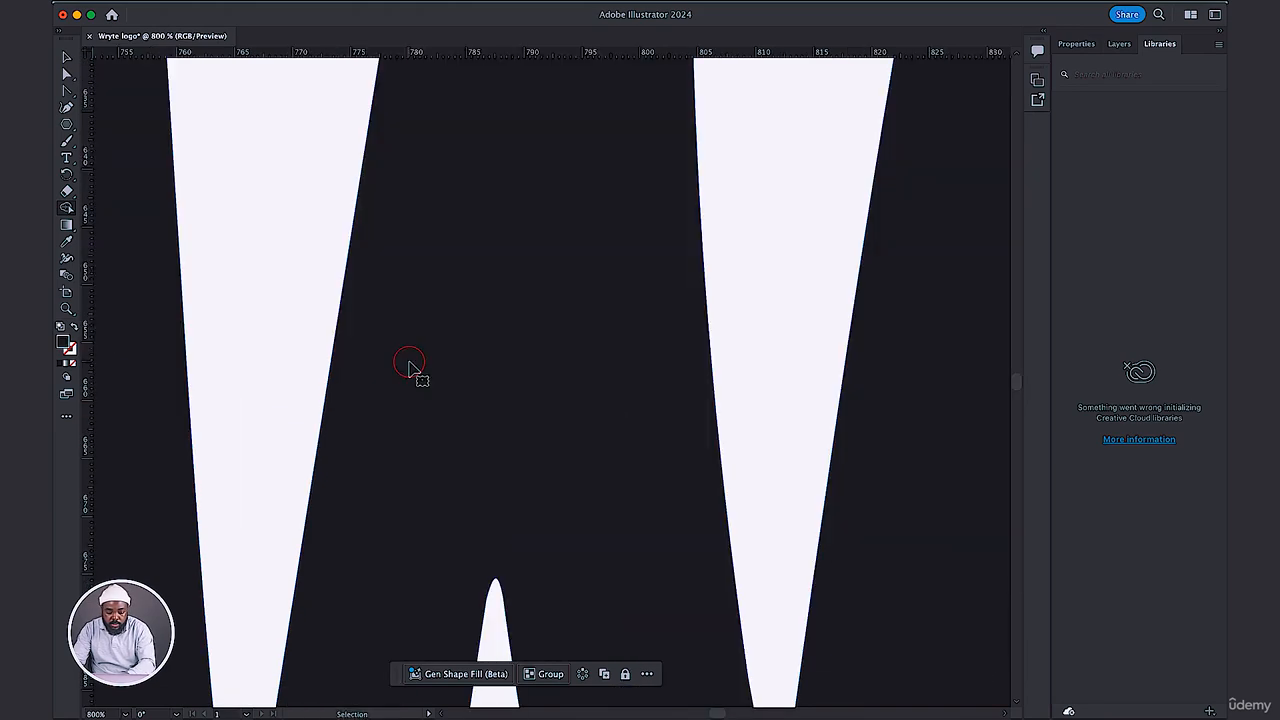
pyautogui.press('space')
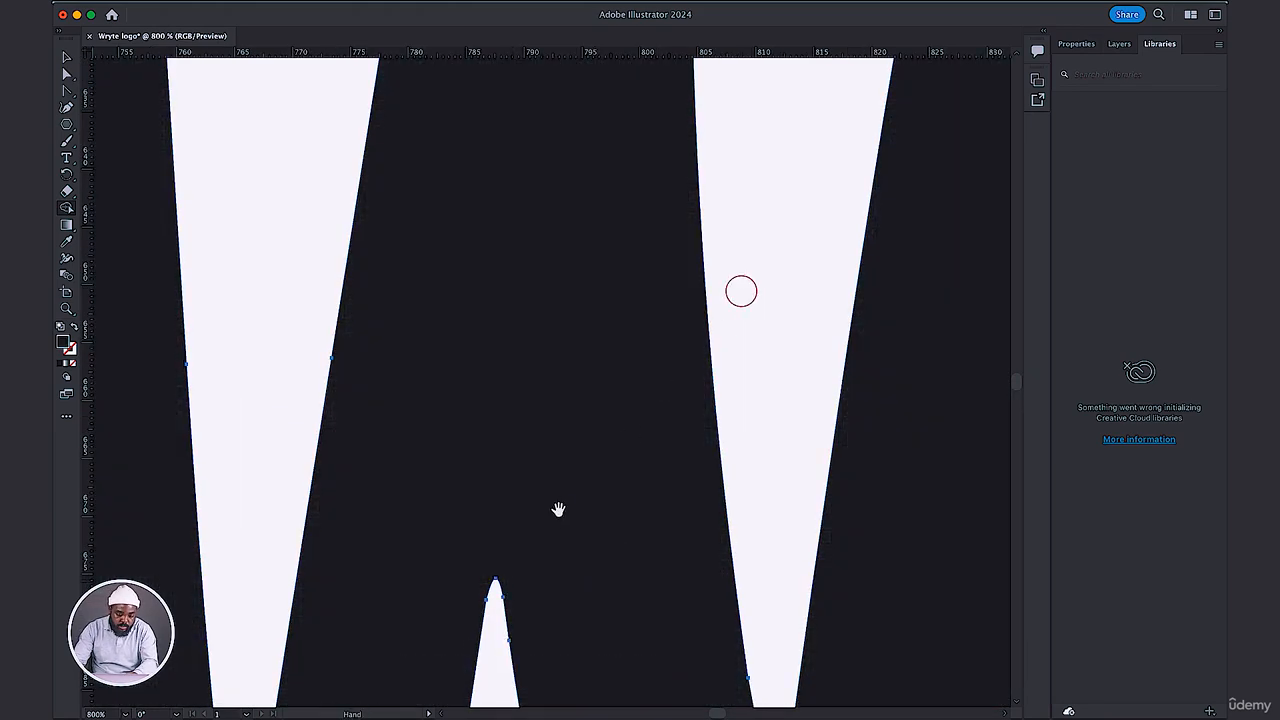
pyautogui.moveTo(740, 293); pyautogui.dragTo(526, 383)
pyautogui.press('space')
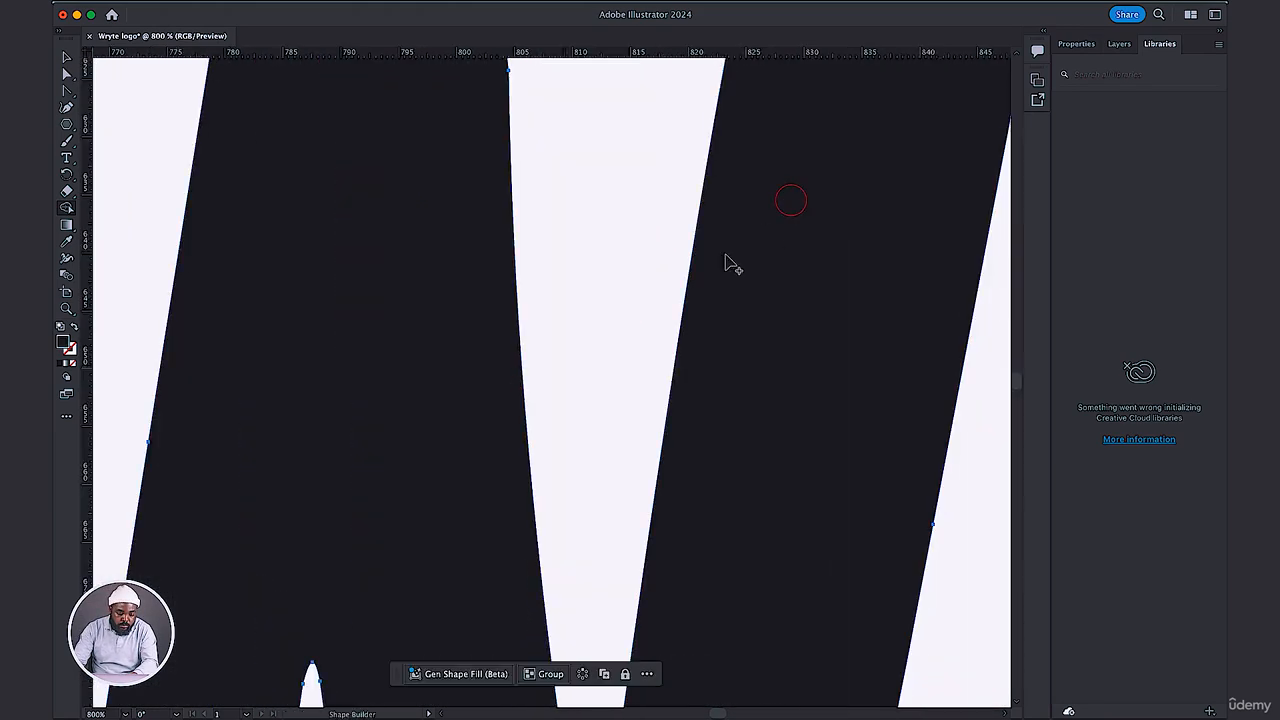
pyautogui.press('space')
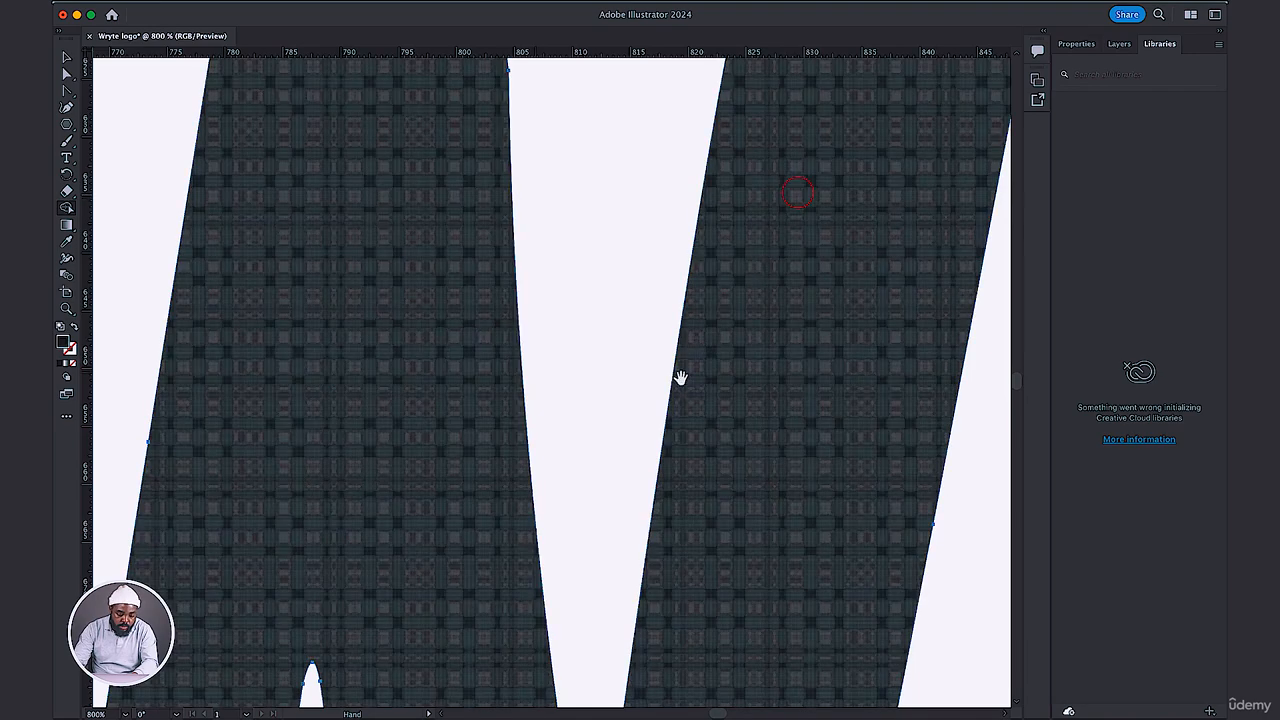
pyautogui.scroll(5, 629, 386)
pyautogui.hscroll(4, 629, 386)
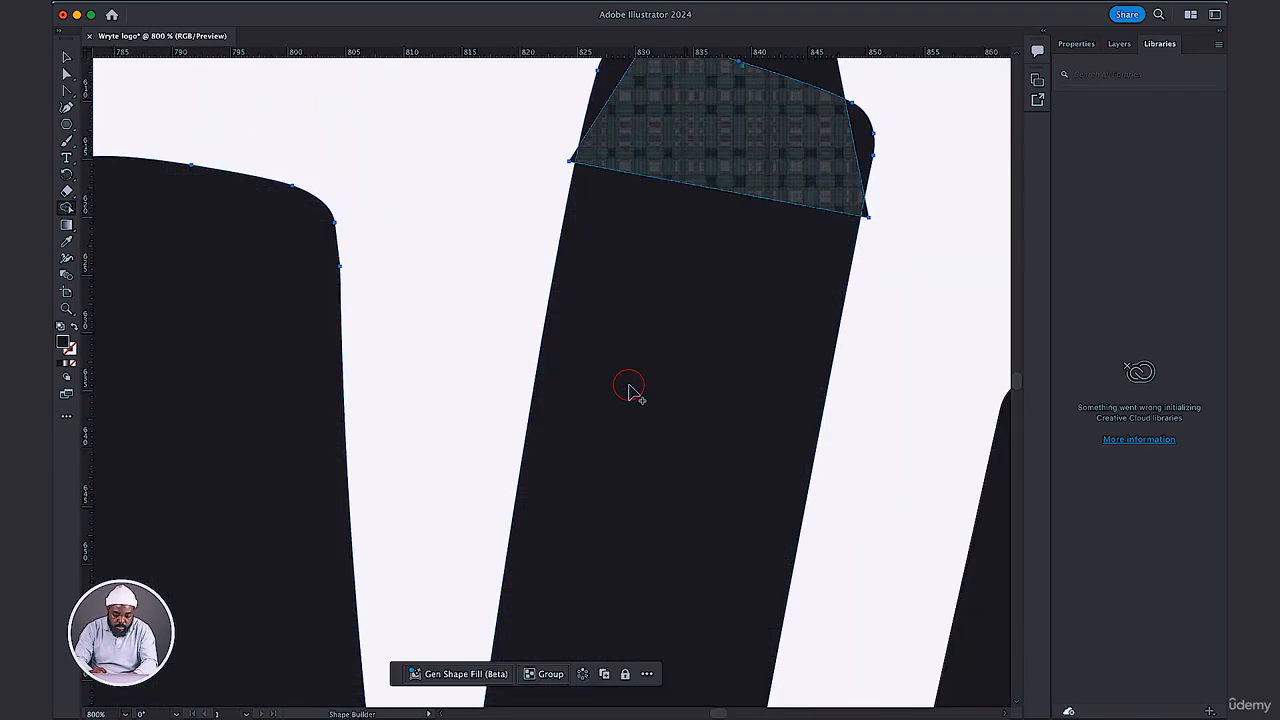
pyautogui.press('space')
pyautogui.moveTo(707, 260); pyautogui.dragTo(580, 495)
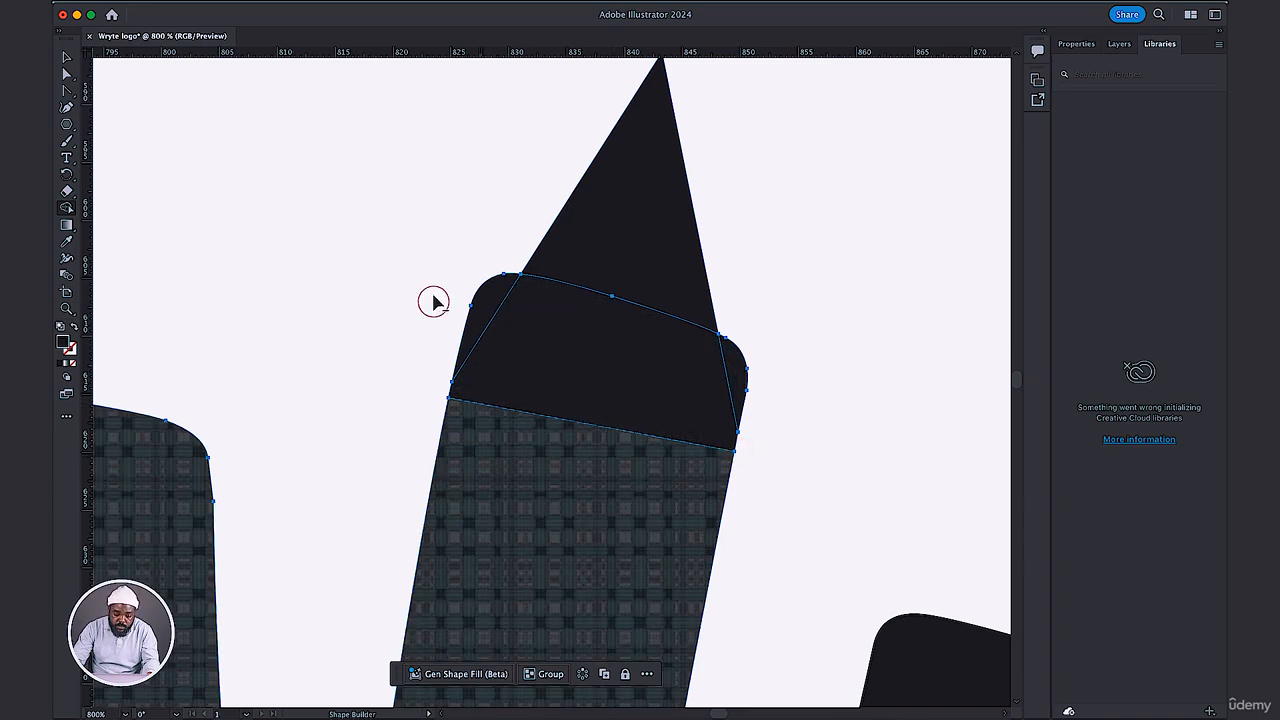
# Remove the stem's two rounded corners outside the triangle and merge the pointed tip with the W into one shape.
pyautogui.moveTo(477, 303); pyautogui.dragTo(685, 312)
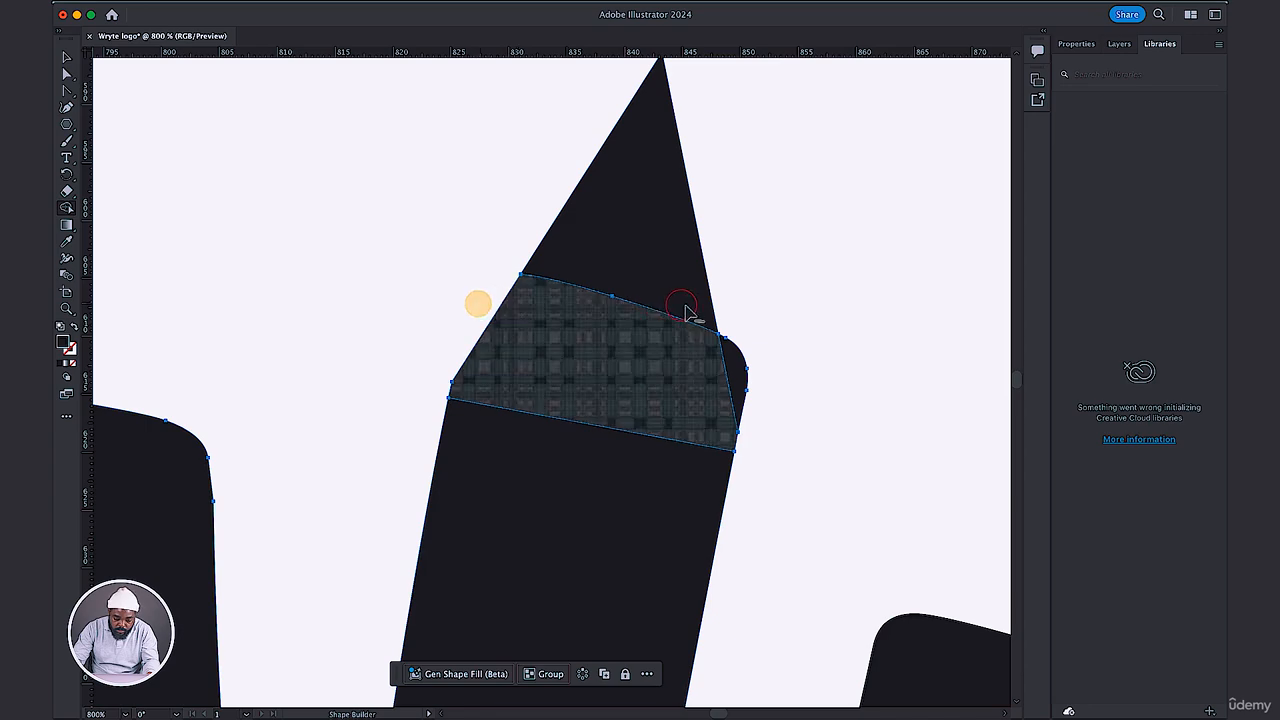
pyautogui.keyDown('alt'); pyautogui.click(729, 356); pyautogui.keyUp('alt')
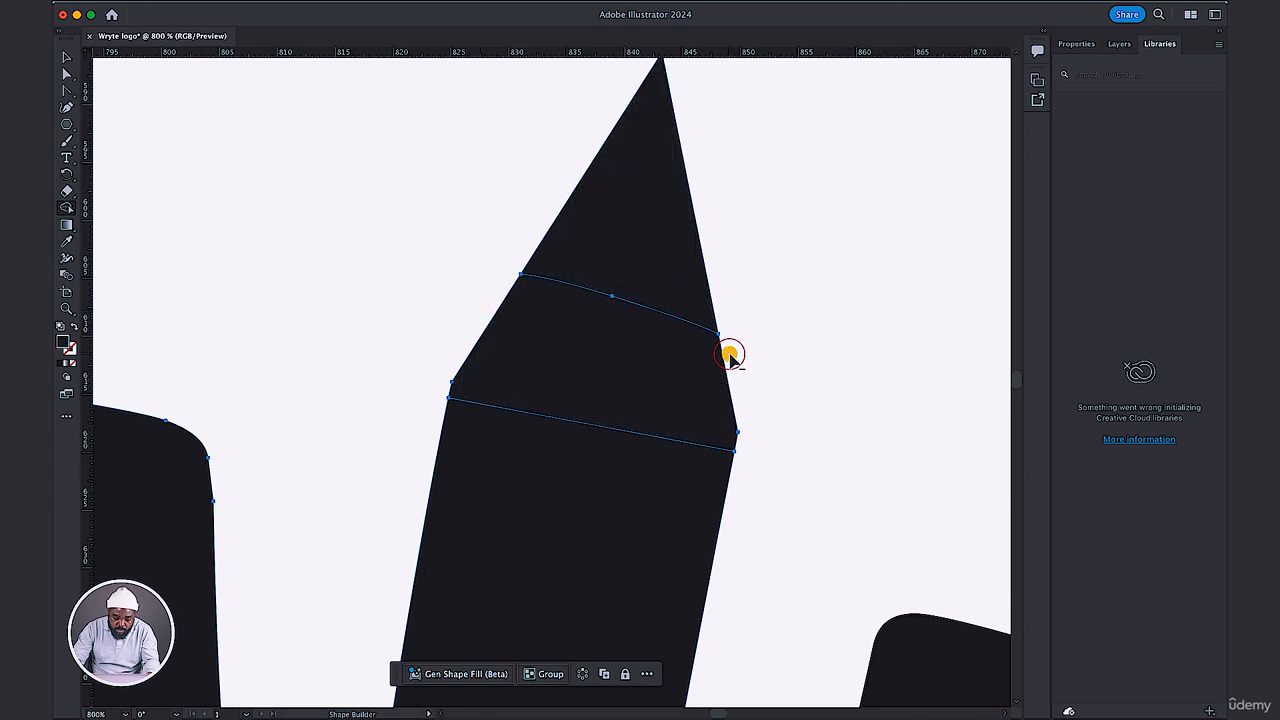
pyautogui.moveTo(571, 516); pyautogui.dragTo(613, 275)
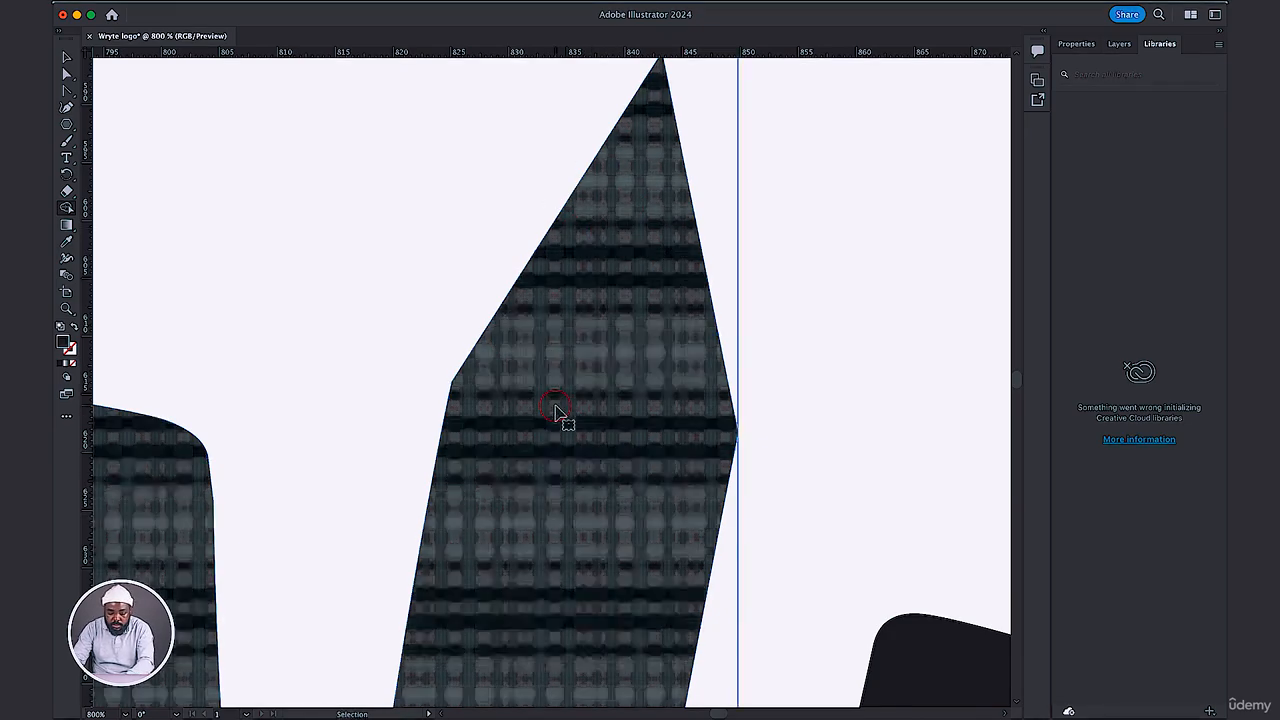
# Examine the merged W within the whole wordmark, and inspect its pencil-like tip up close.
pyautogui.press('super+minus')
pyautogui.press('super+minus')
pyautogui.press('super+minus')
pyautogui.press('super+minus')
pyautogui.press('super+minus')
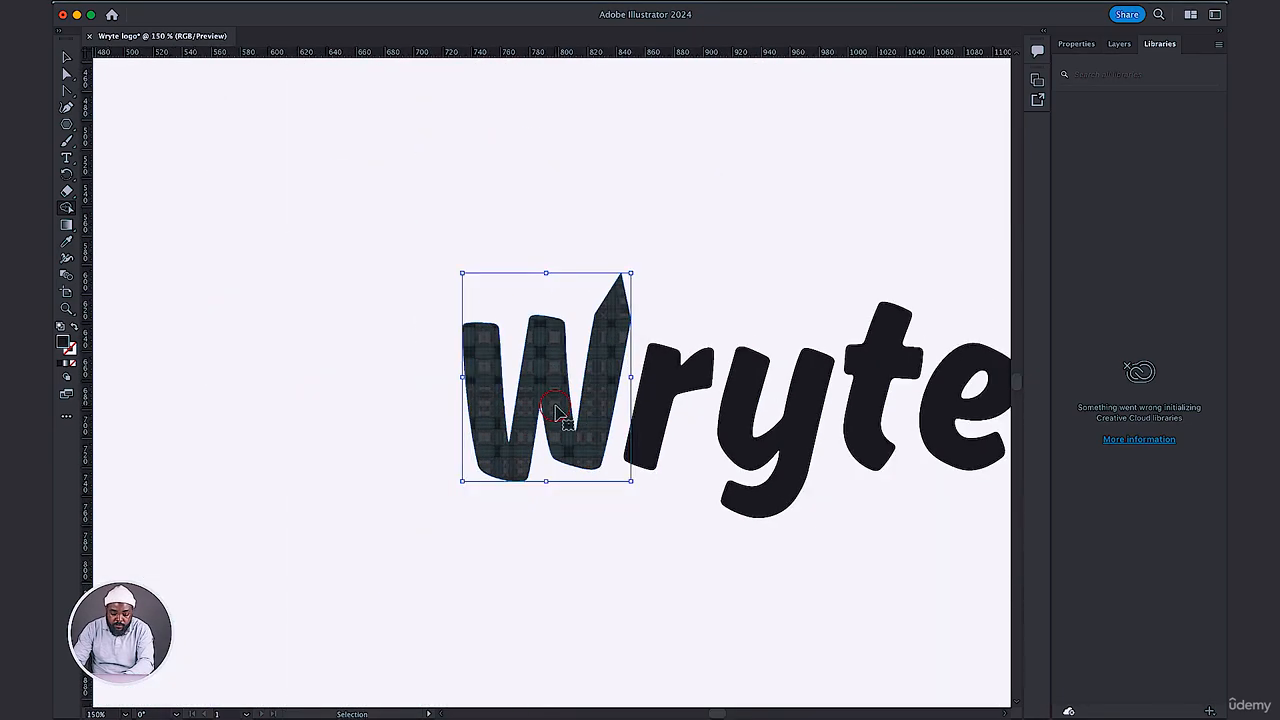
pyautogui.press('super+minus')
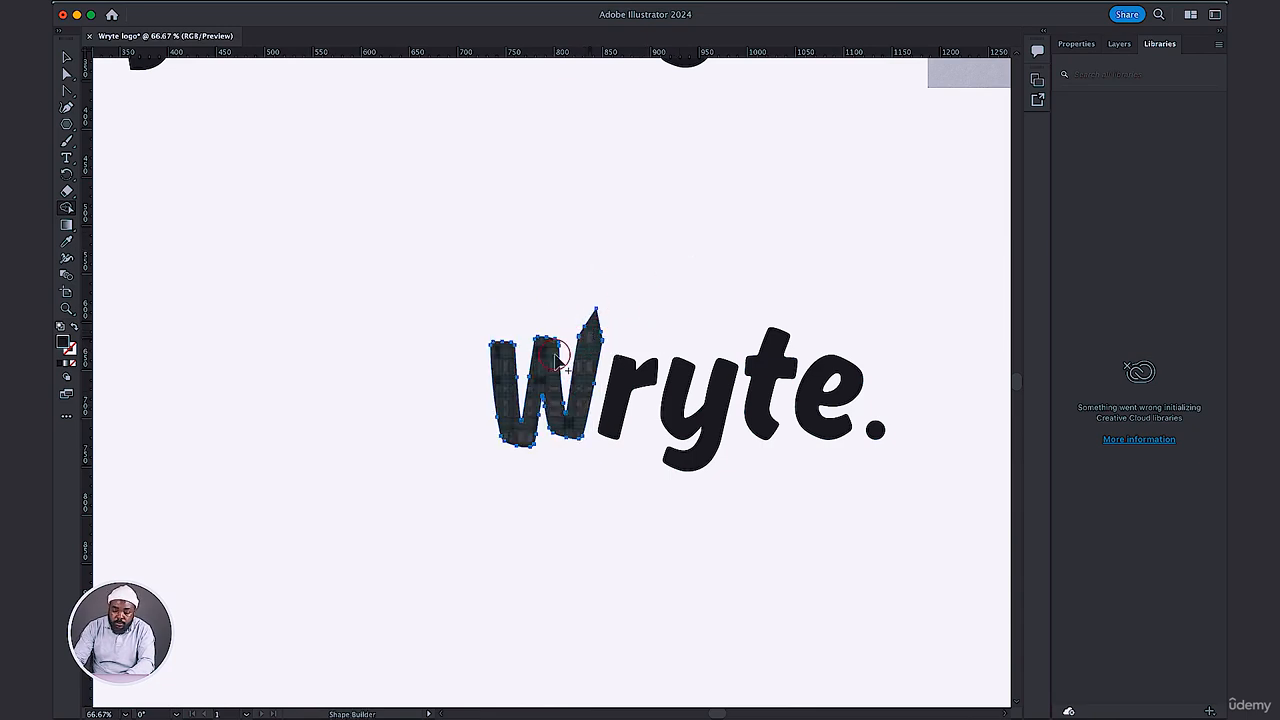
pyautogui.press('super+equal')
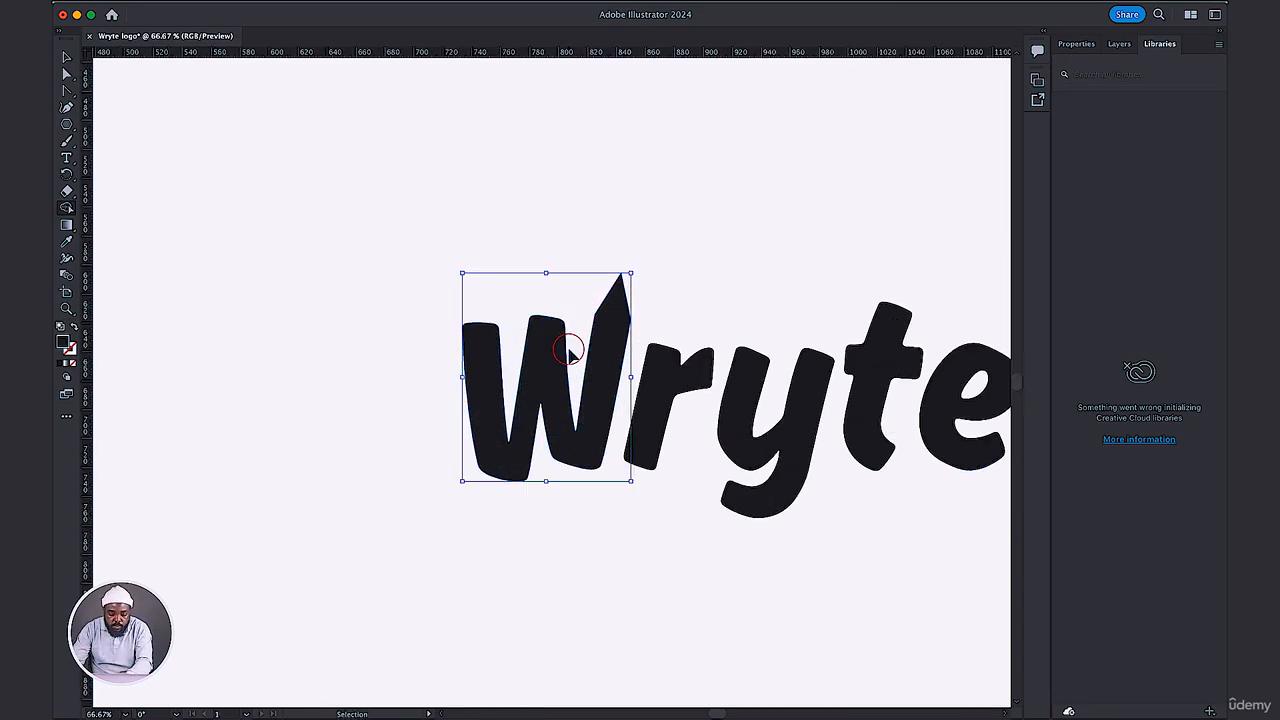
pyautogui.press('super+equal')
pyautogui.press('super+equal')
pyautogui.press('super+equal')
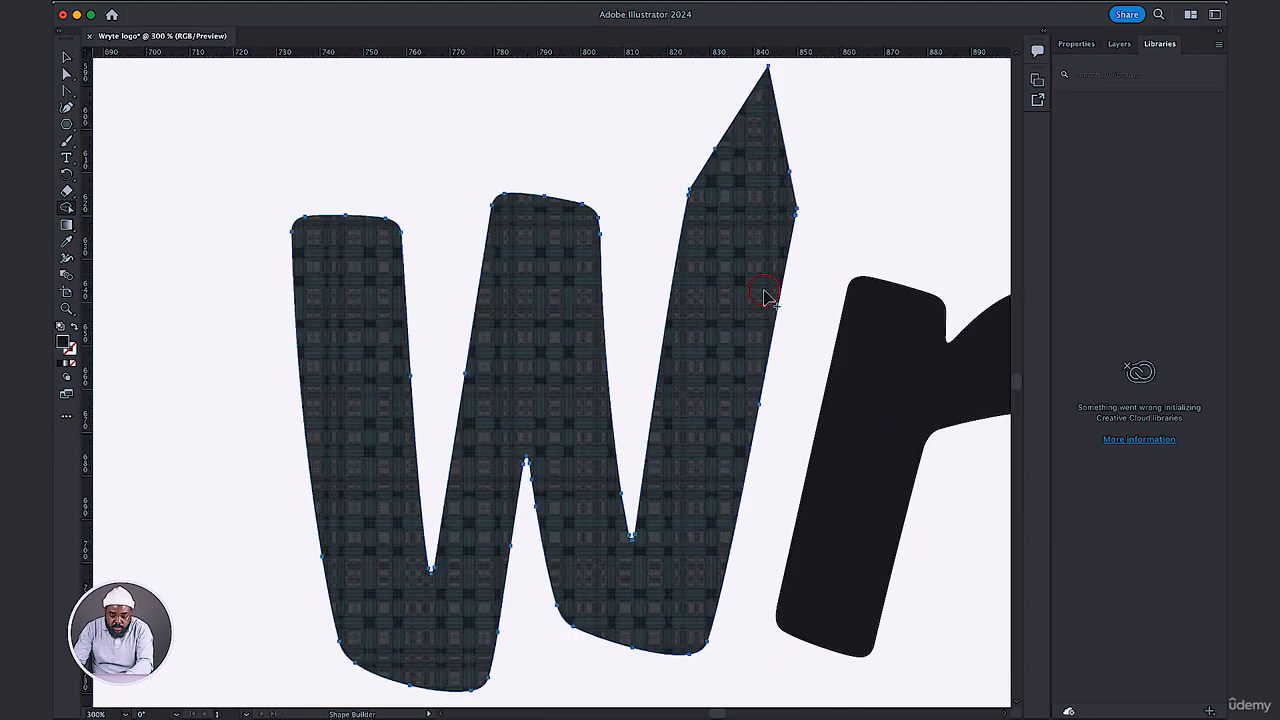
# Examine the W's inner strokes and the anchor points around its pencil-like tip at close range.
pyautogui.press('super+equal')
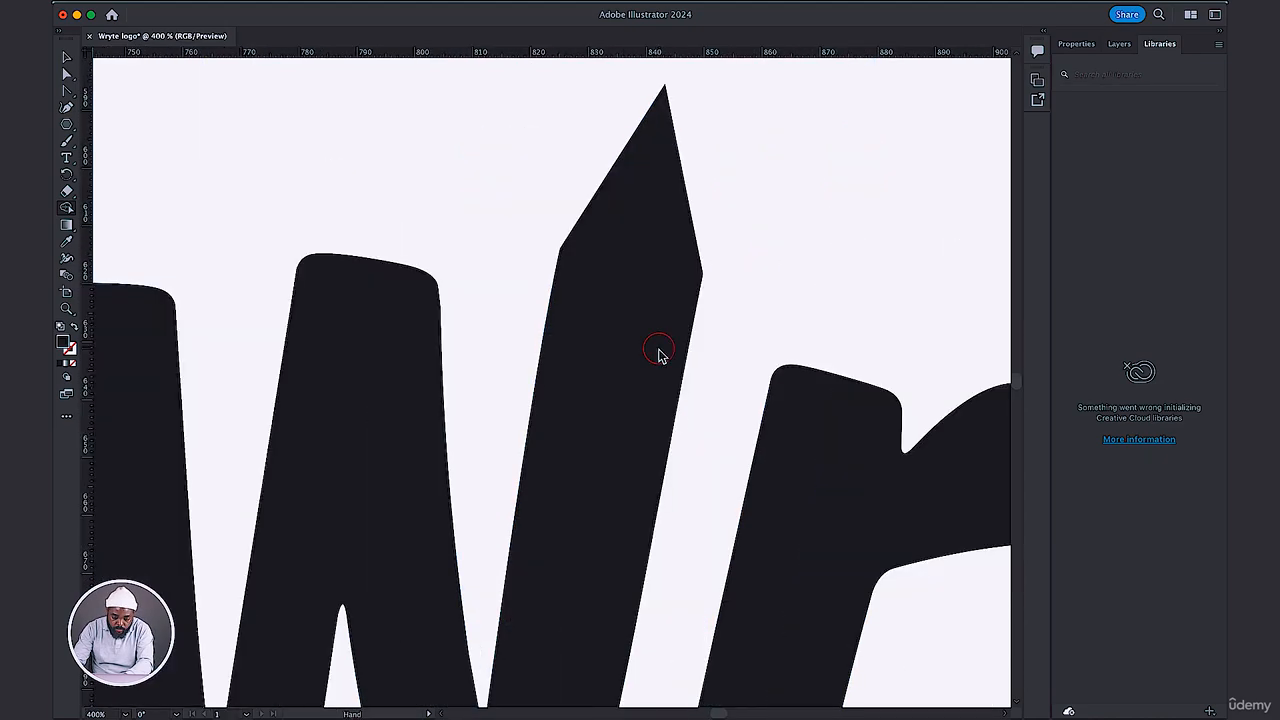
pyautogui.press('super+equal')
pyautogui.scroll(1, 706, 312)
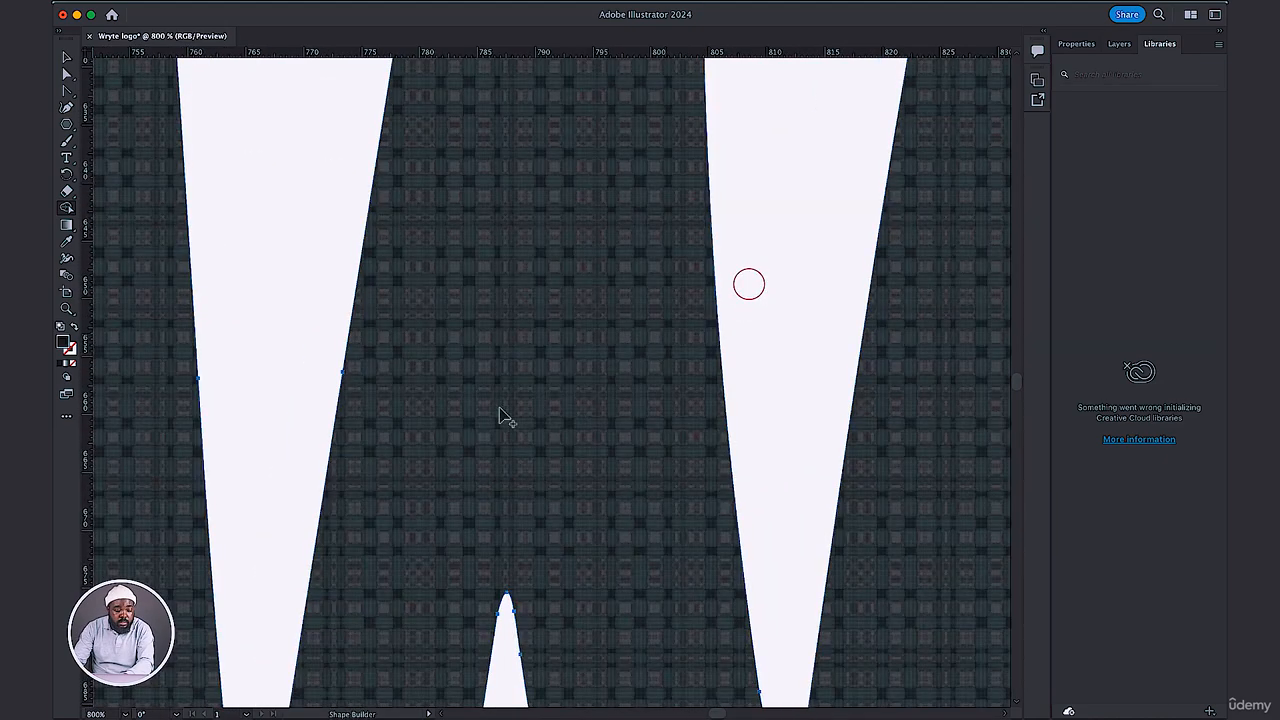
pyautogui.press('space')
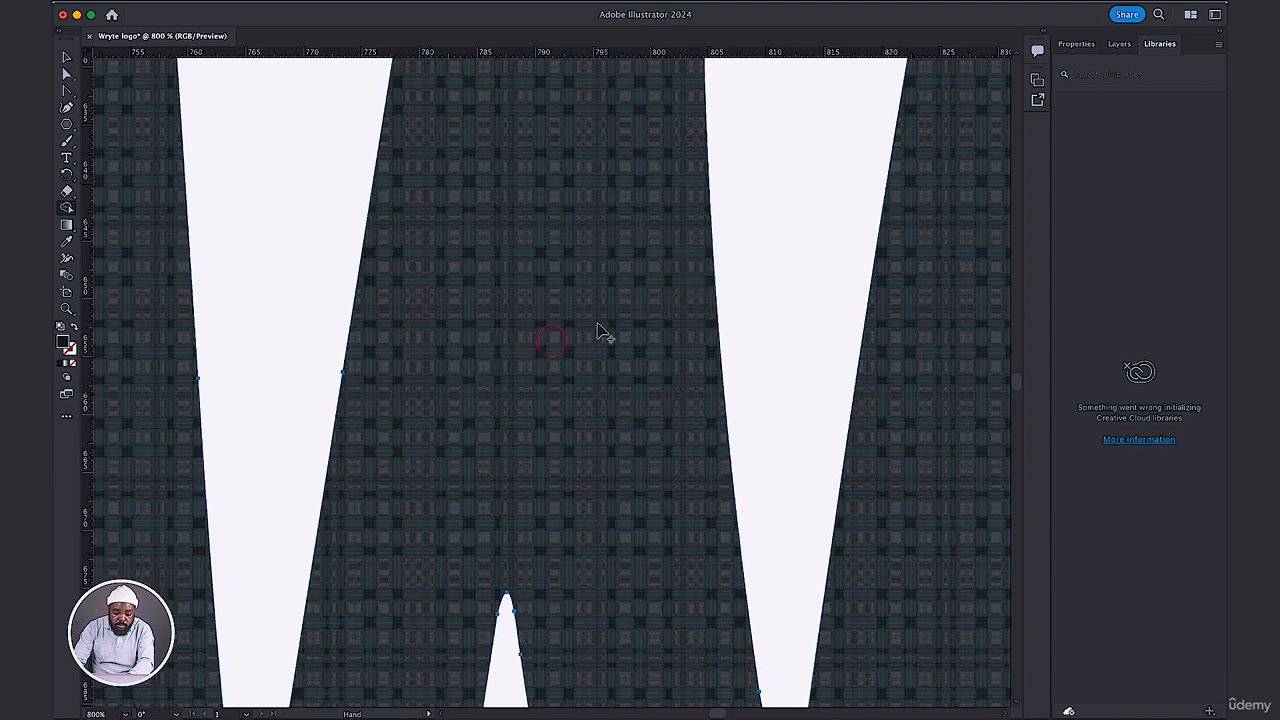
pyautogui.press('super+minus')
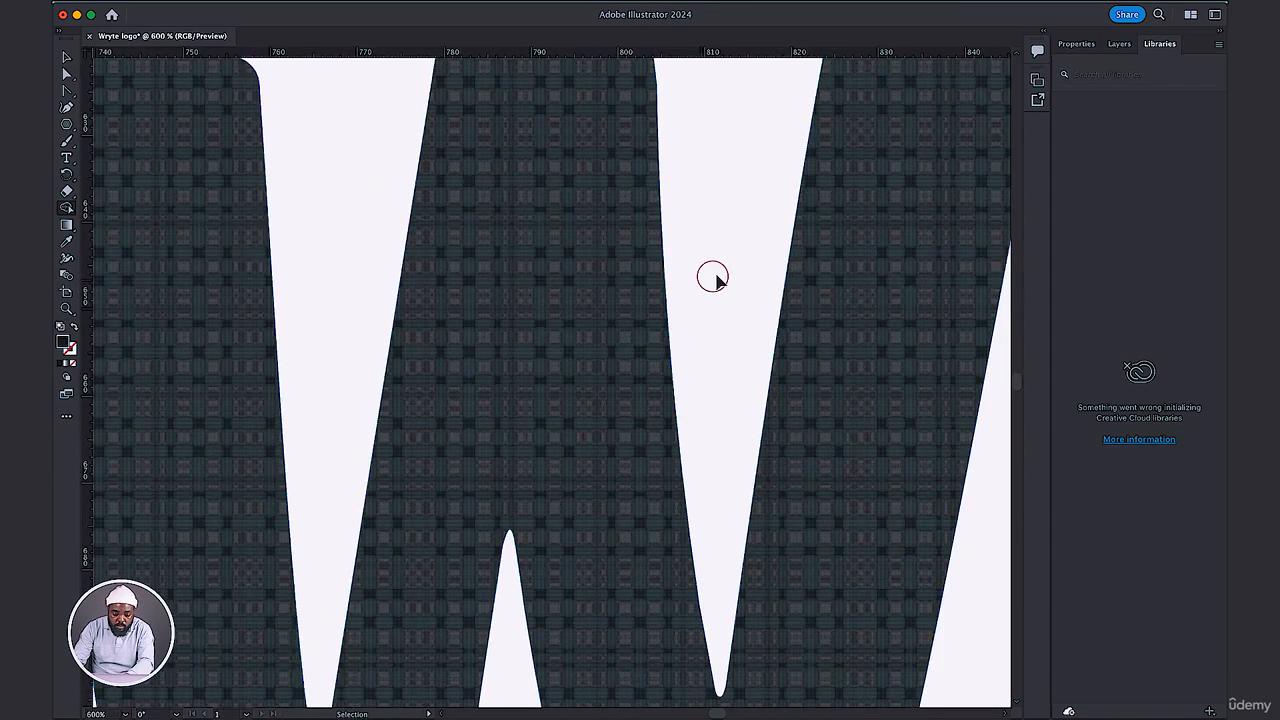
pyautogui.press('super+minus')
pyautogui.press('space')
pyautogui.moveTo(748, 251); pyautogui.dragTo(515, 369)
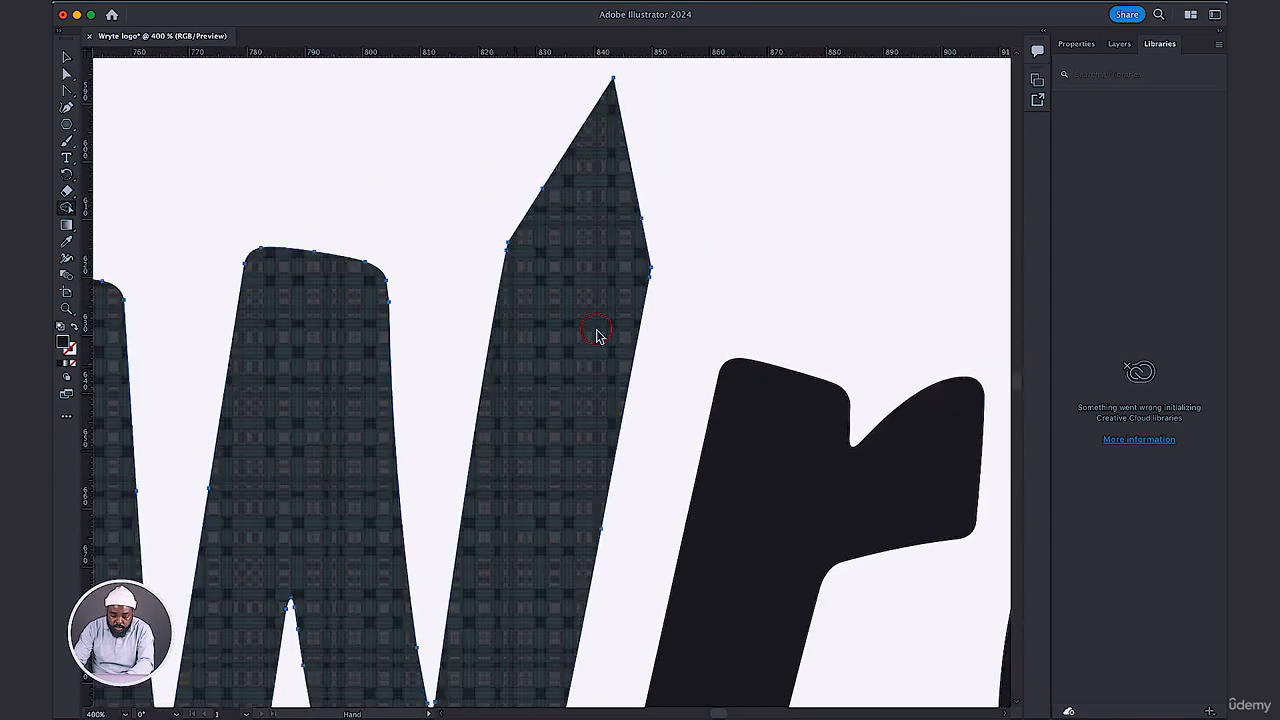
pyautogui.press('super+plus')
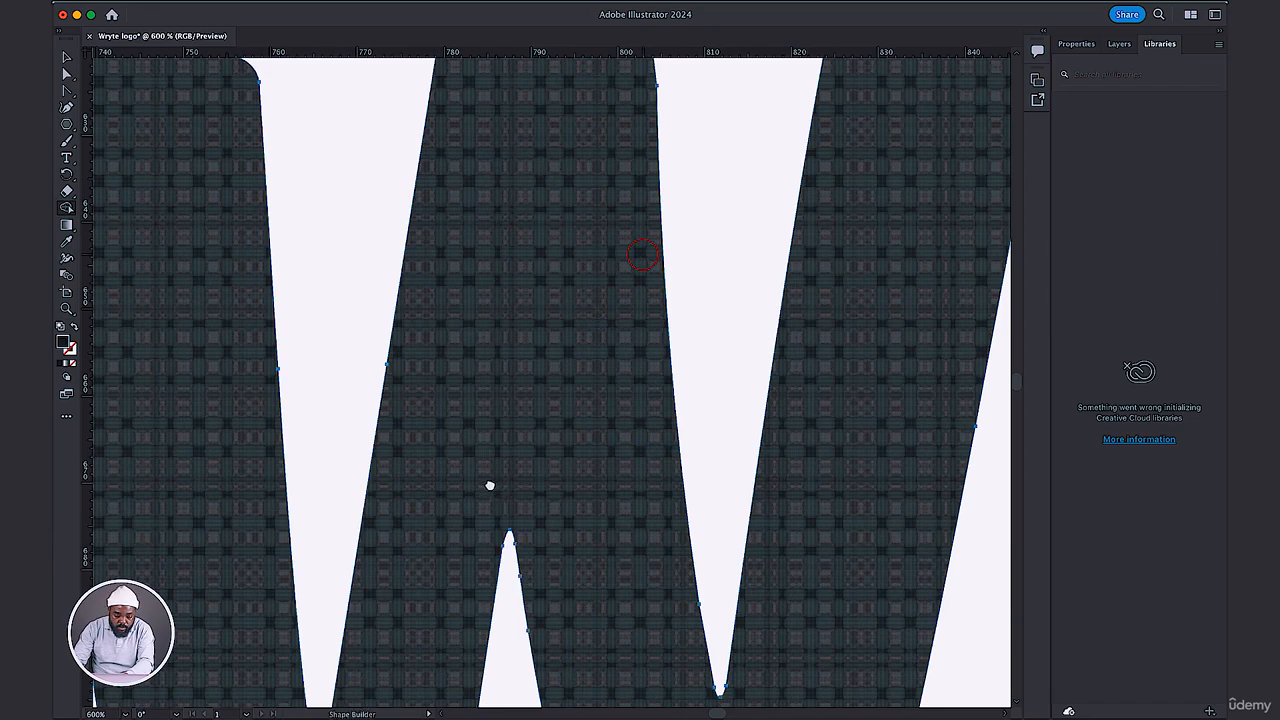
pyautogui.moveTo(490, 485); pyautogui.dragTo(369, 531)
pyautogui.press('space')
pyautogui.moveTo(787, 293); pyautogui.dragTo(694, 343)
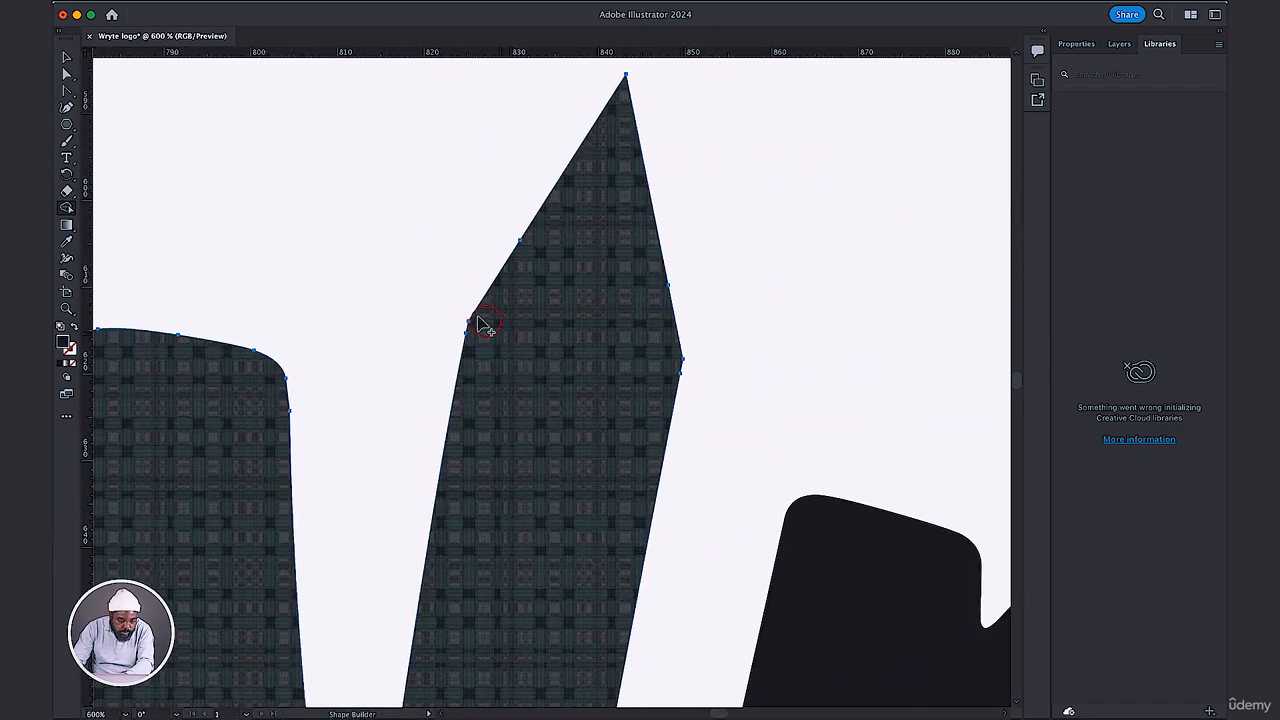
# Check the pointed tip's corner settings with absolute rounding, and slightly round the W's tip using its corner widget.
pyautogui.click(66, 74)
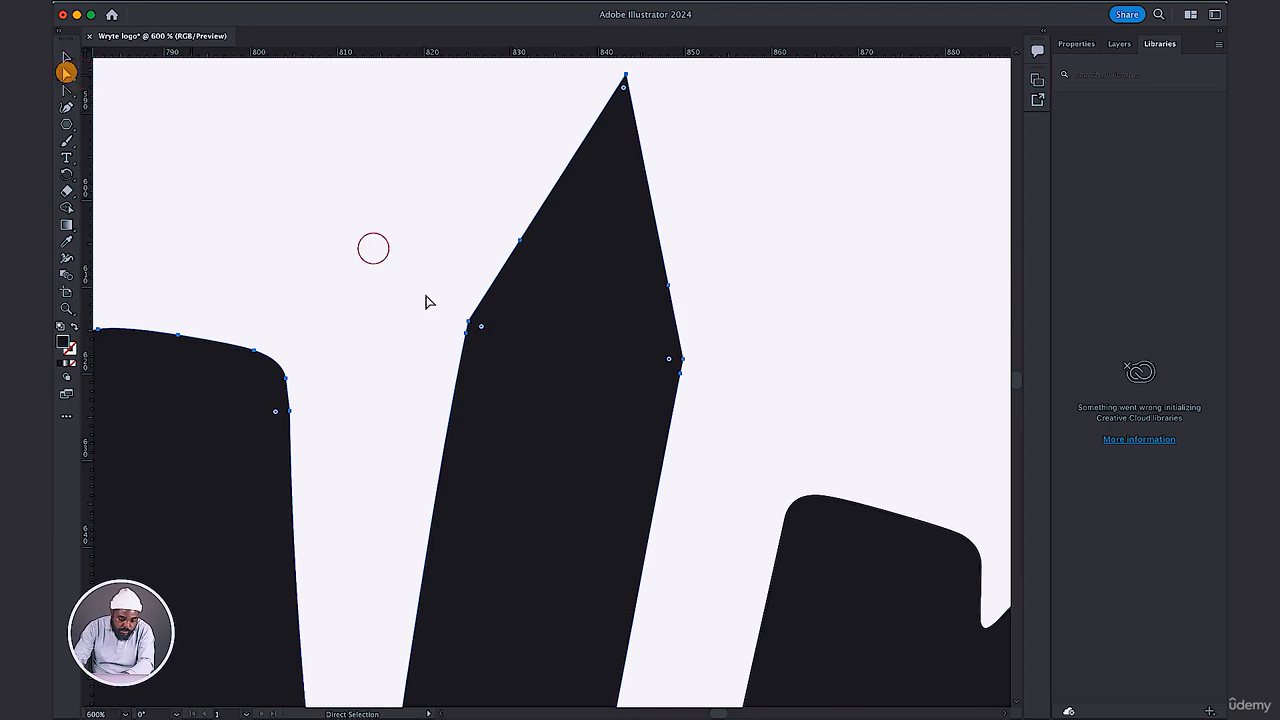
pyautogui.moveTo(481, 330); pyautogui.dragTo(574, 229)
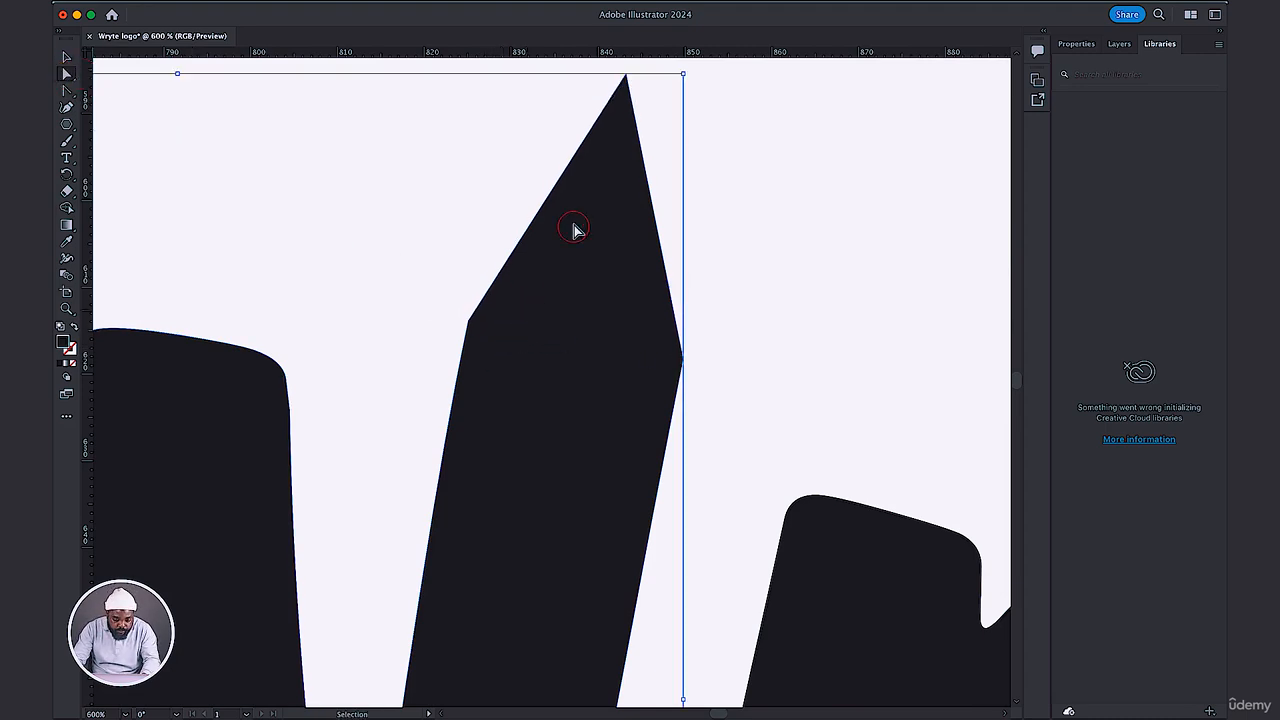
pyautogui.doubleClick(623, 91)
pyautogui.click(611, 405)
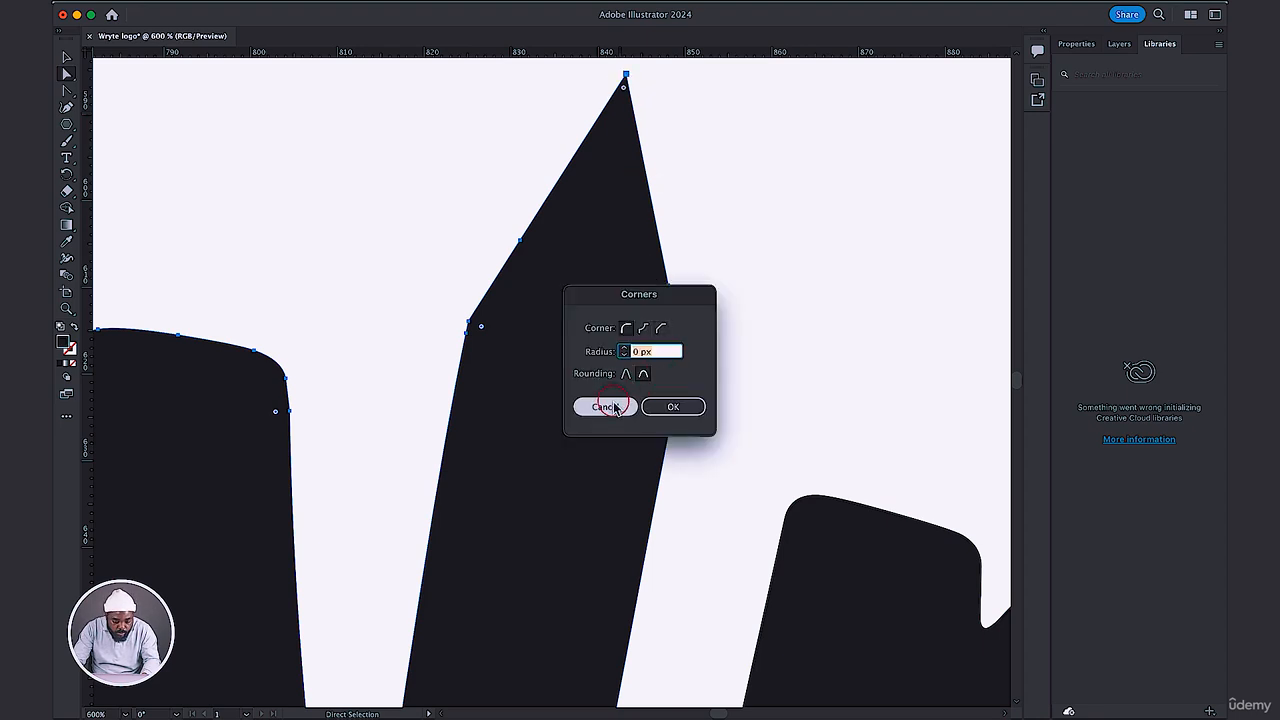
pyautogui.click(643, 375)
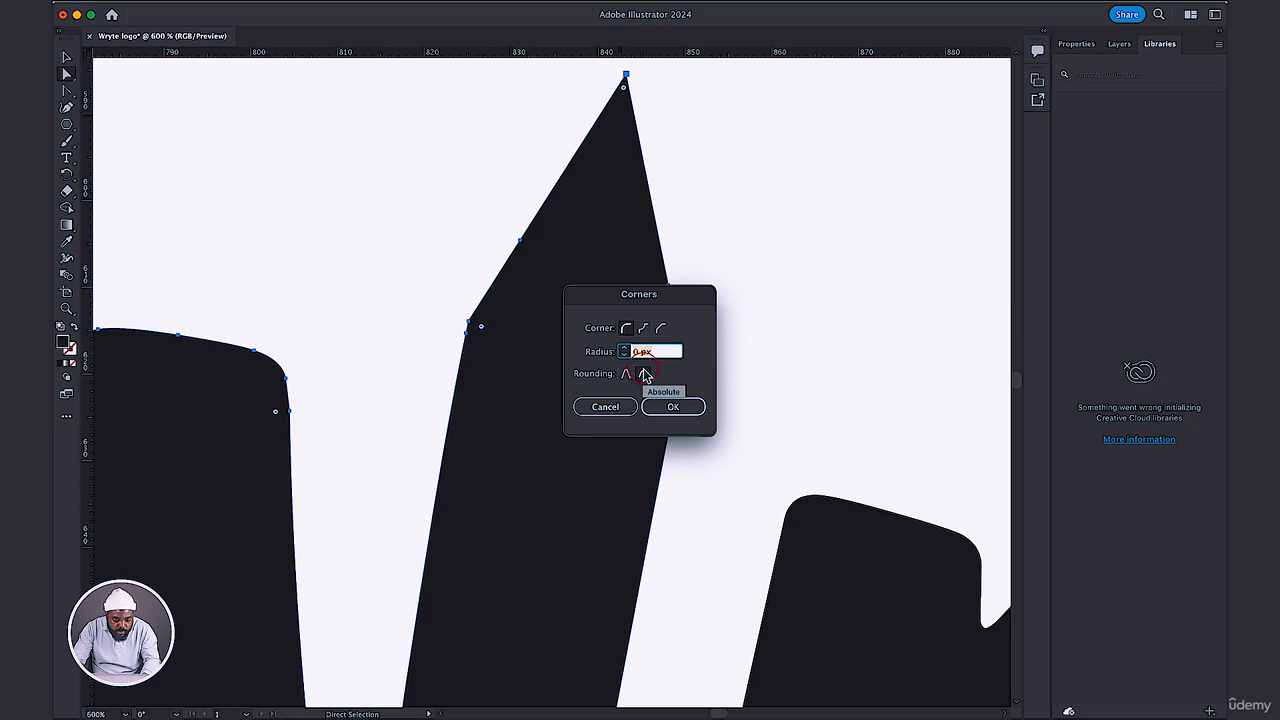
pyautogui.click(668, 406)
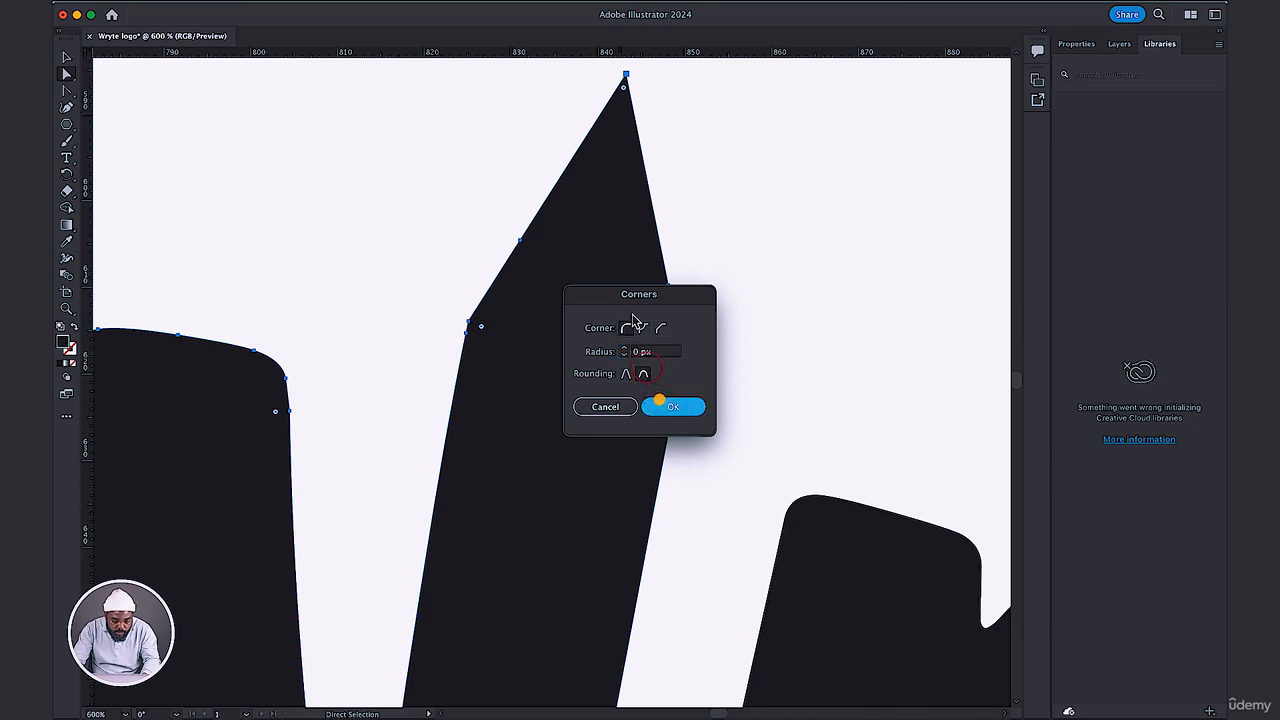
pyautogui.click(622, 92)
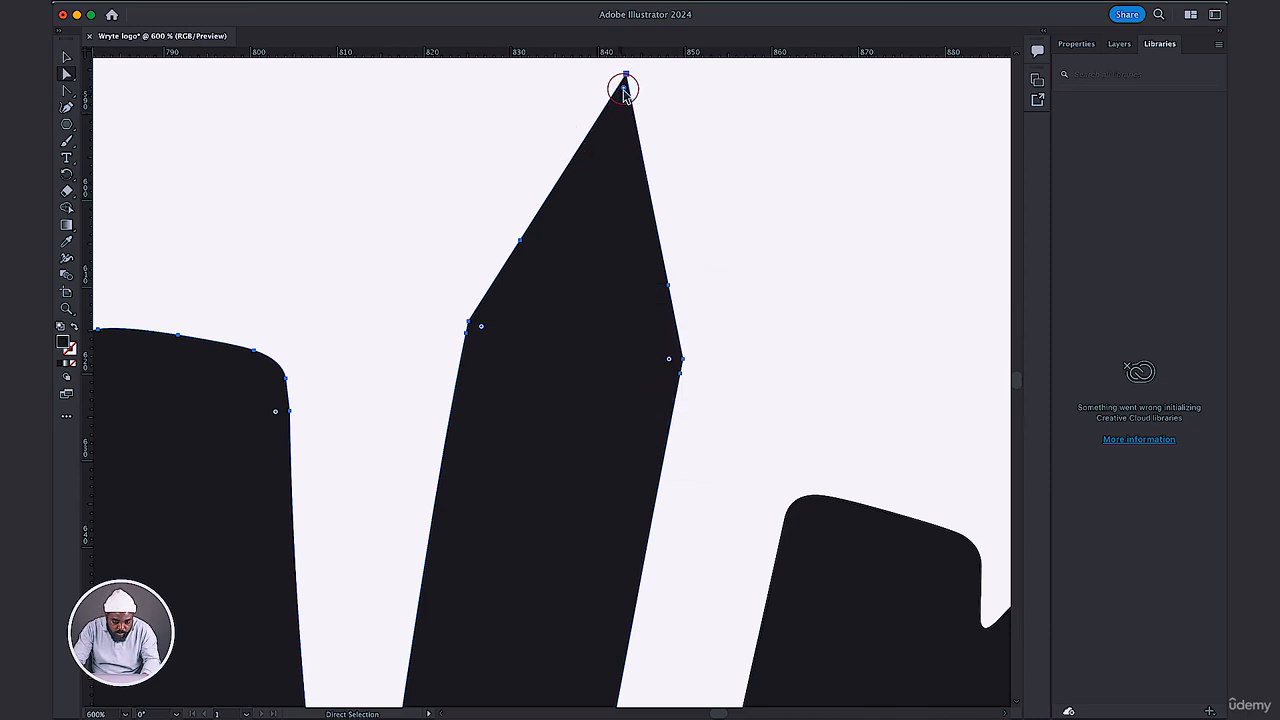
pyautogui.moveTo(624, 92); pyautogui.dragTo(624, 94)
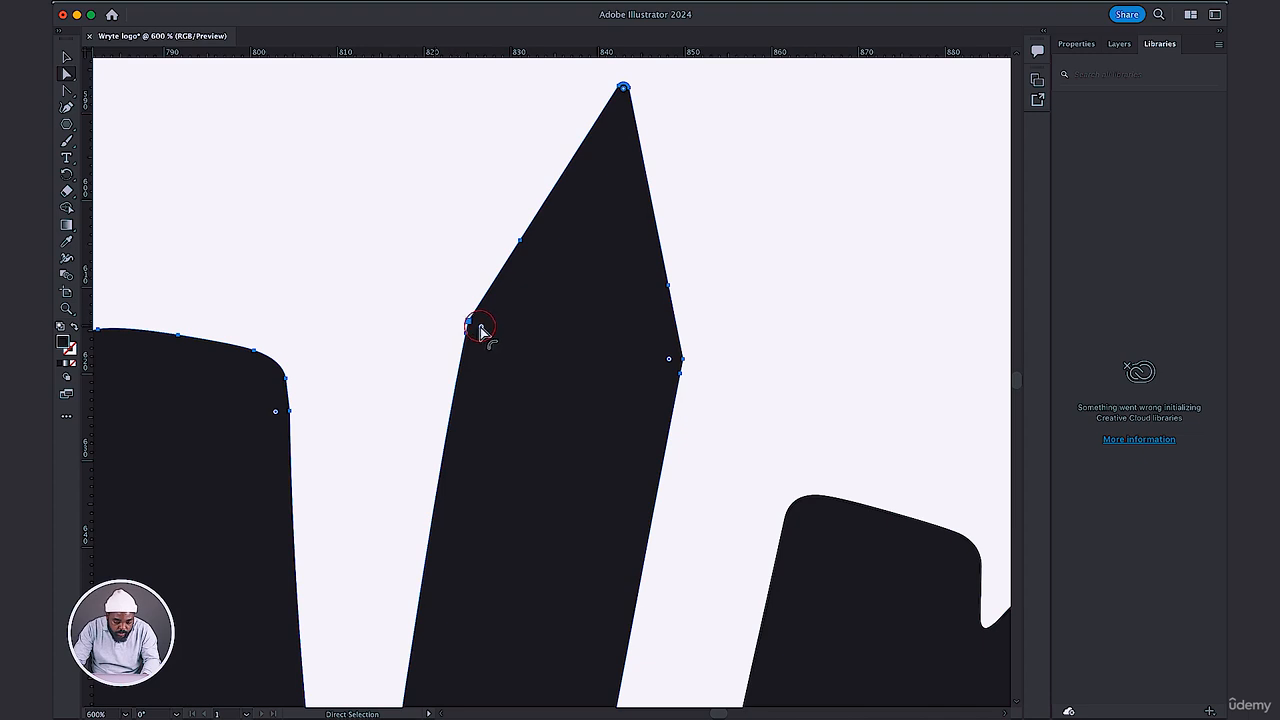
# Round the left and right corners where the W's pencil tip meets the stem.
pyautogui.click(482, 331)
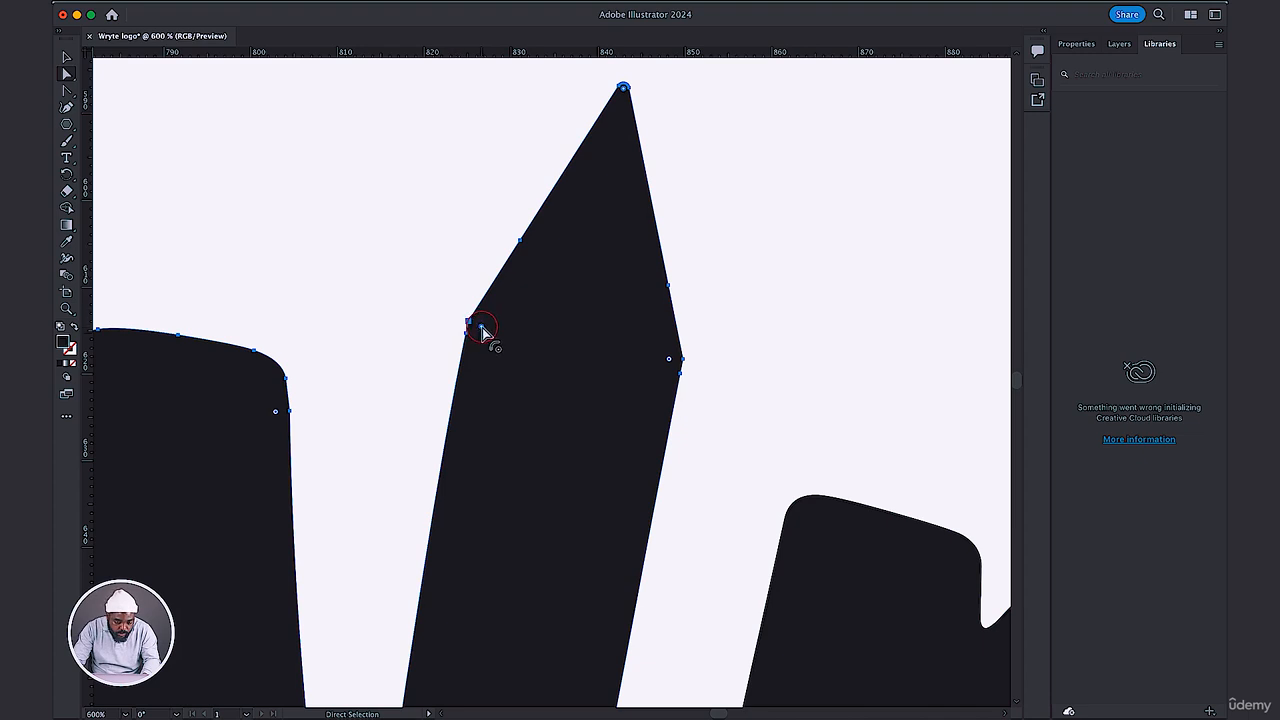
pyautogui.moveTo(482, 333); pyautogui.dragTo(561, 340)
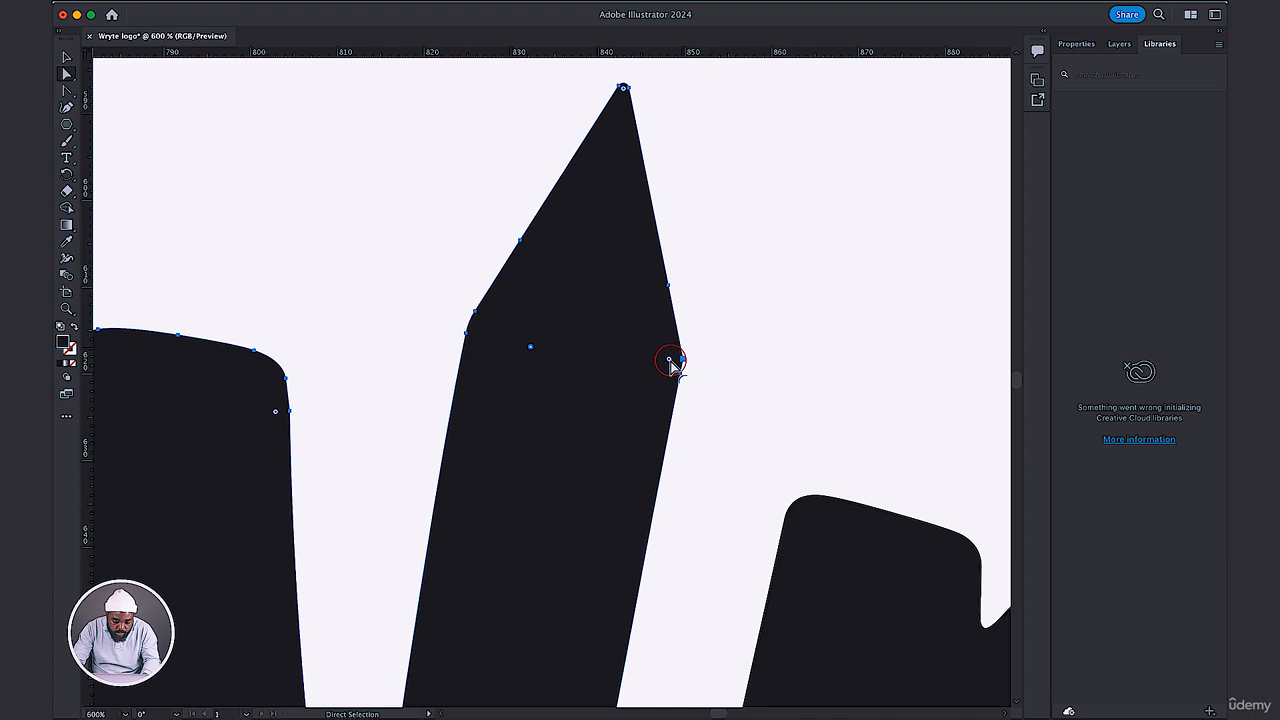
pyautogui.moveTo(670, 362); pyautogui.dragTo(582, 366)
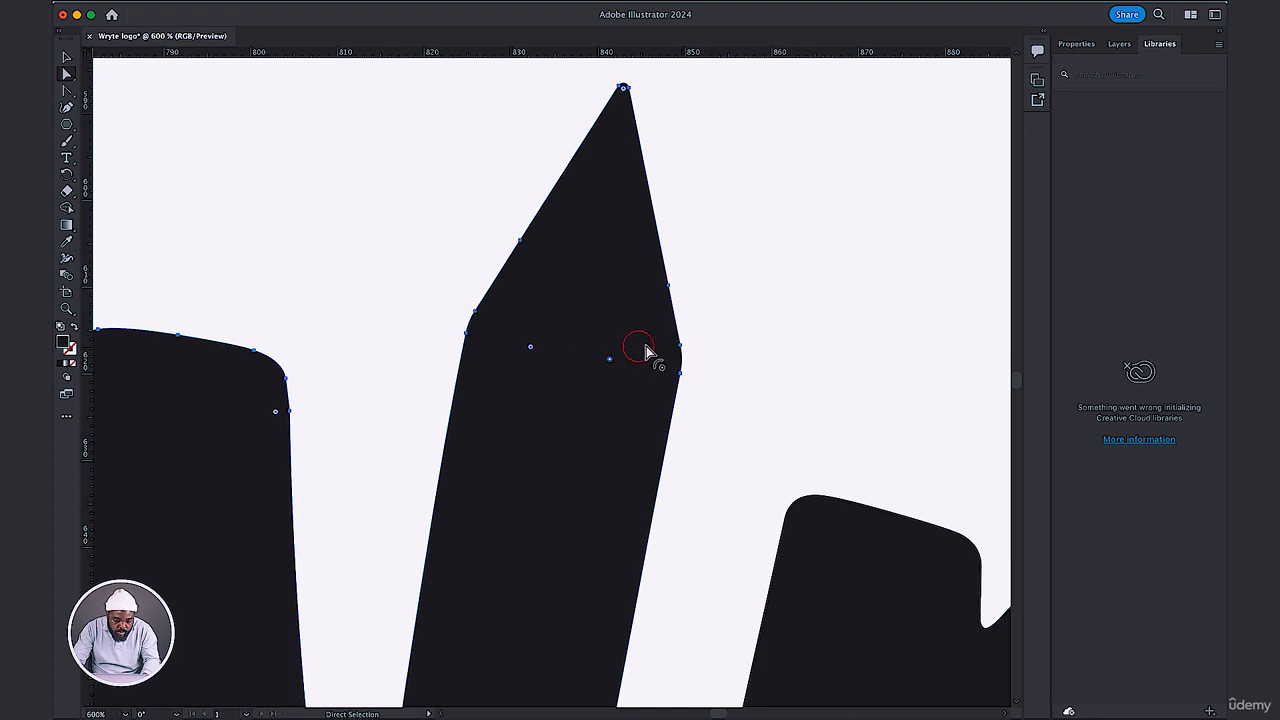
# Try pulling the curve handle at the stem's rounded right corner outward into a bulge, and round the bulge's upper corner.
pyautogui.click(680, 347)
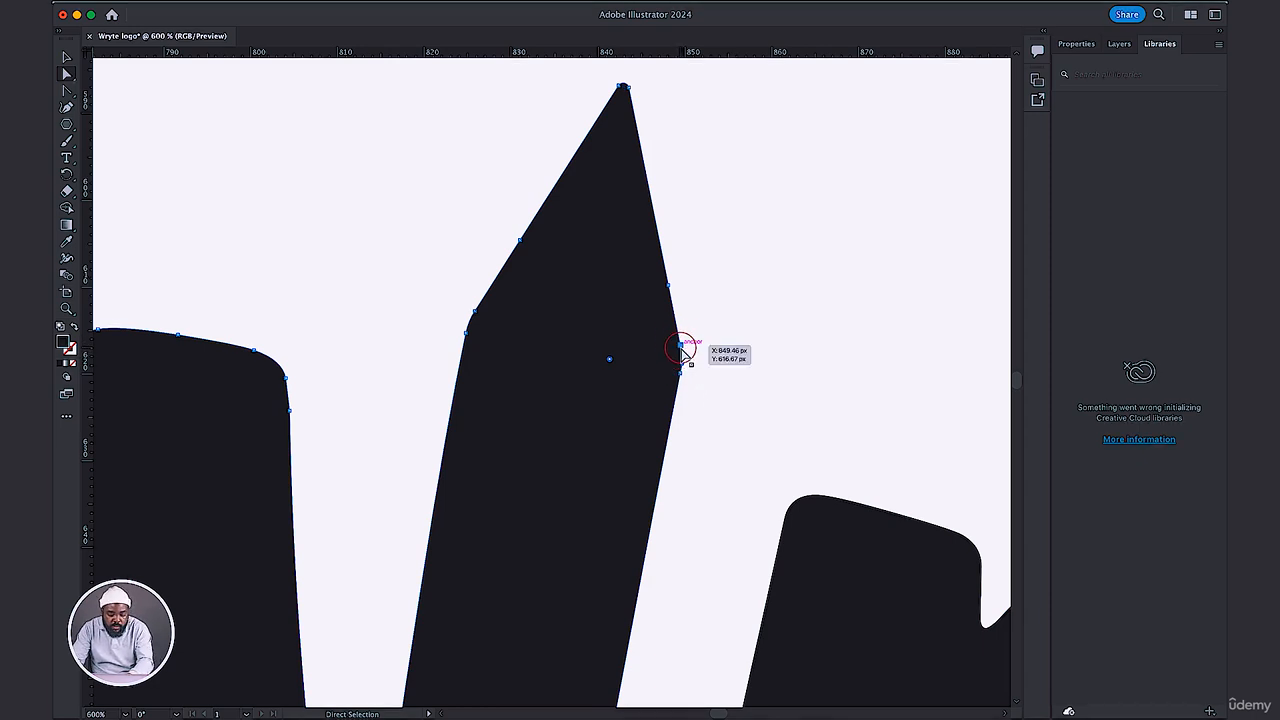
pyautogui.press('super+plus')
pyautogui.press('super+plus')
pyautogui.press('super+plus')
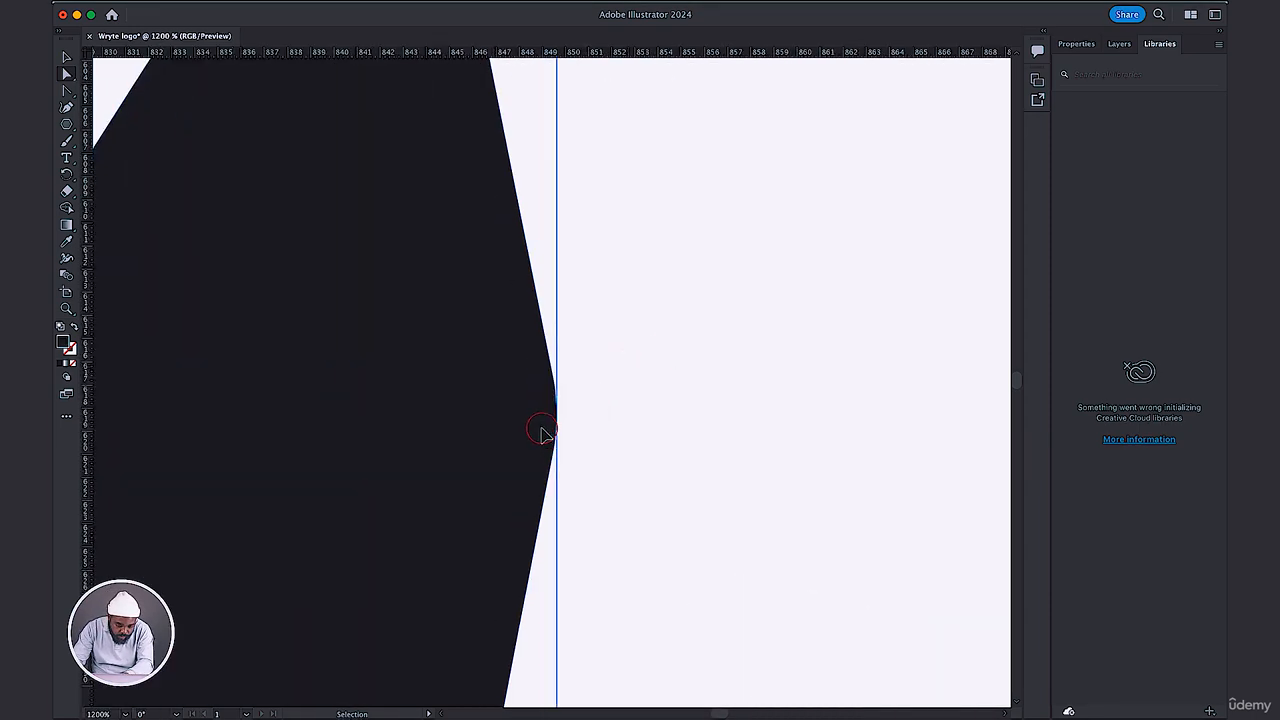
pyautogui.press('a')
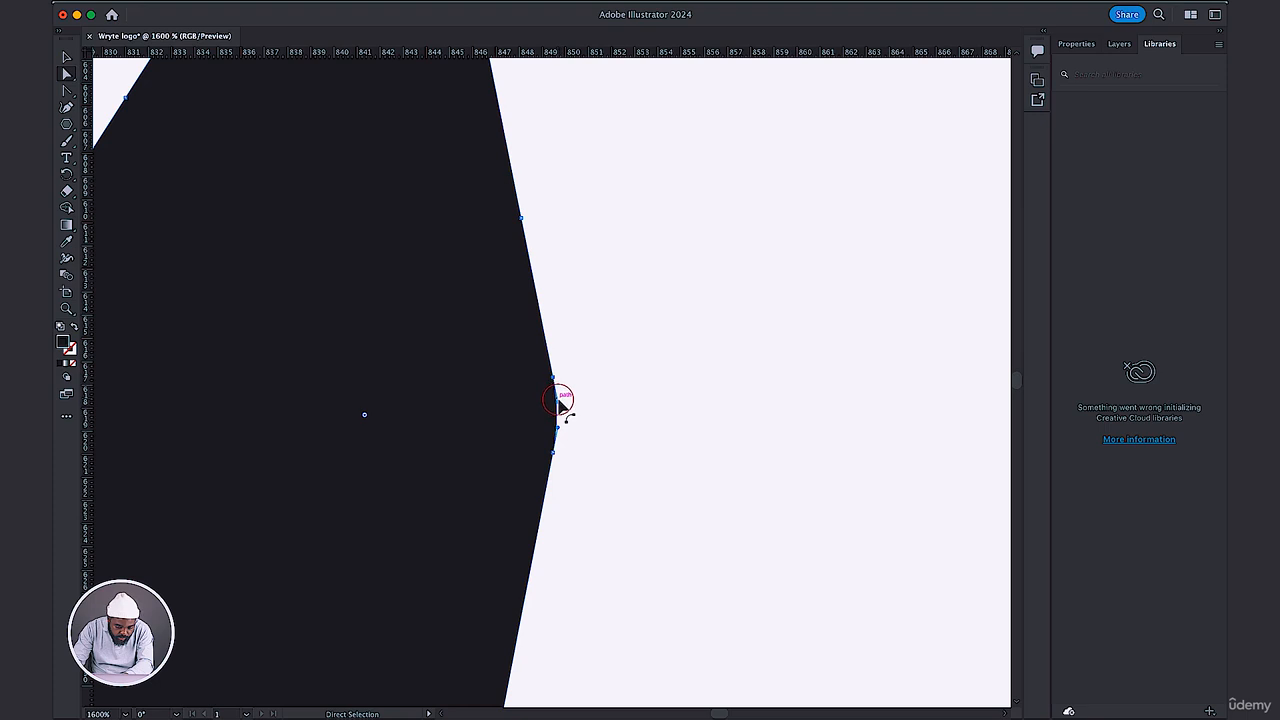
pyautogui.moveTo(558, 402); pyautogui.dragTo(745, 420)
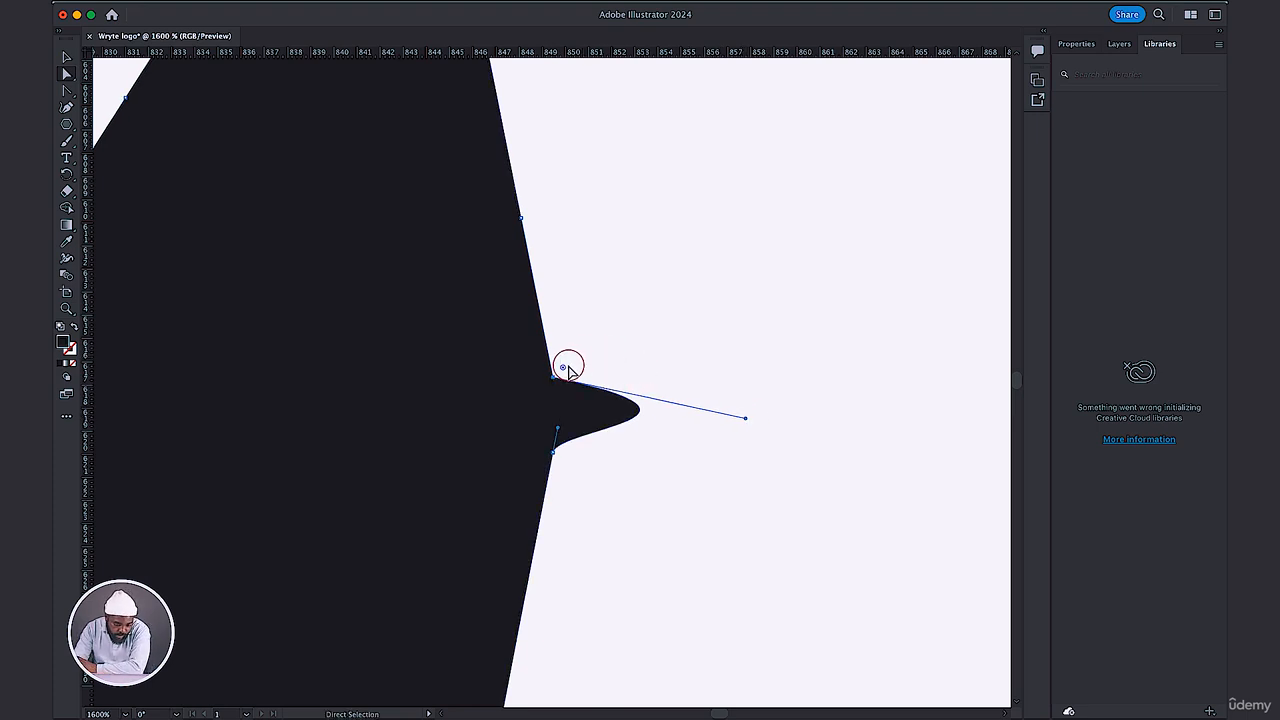
pyautogui.moveTo(563, 370); pyautogui.dragTo(727, 318)
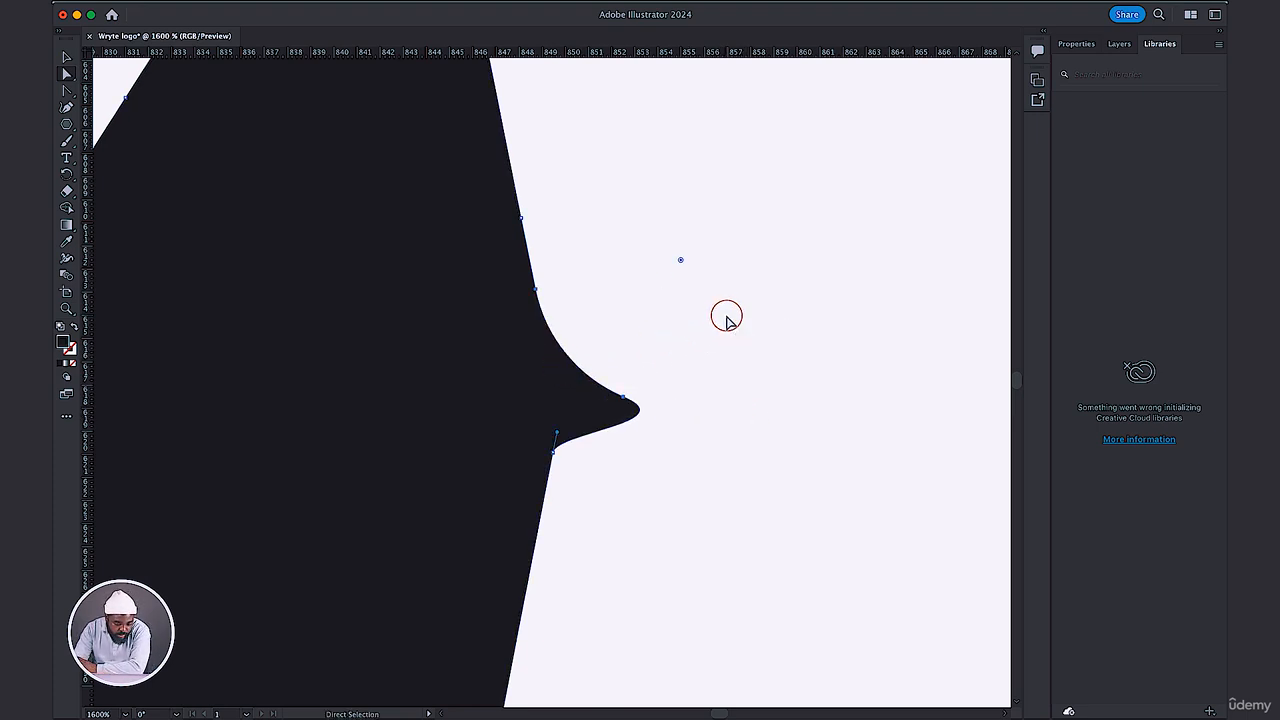
pyautogui.moveTo(557, 455); pyautogui.dragTo(557, 456)
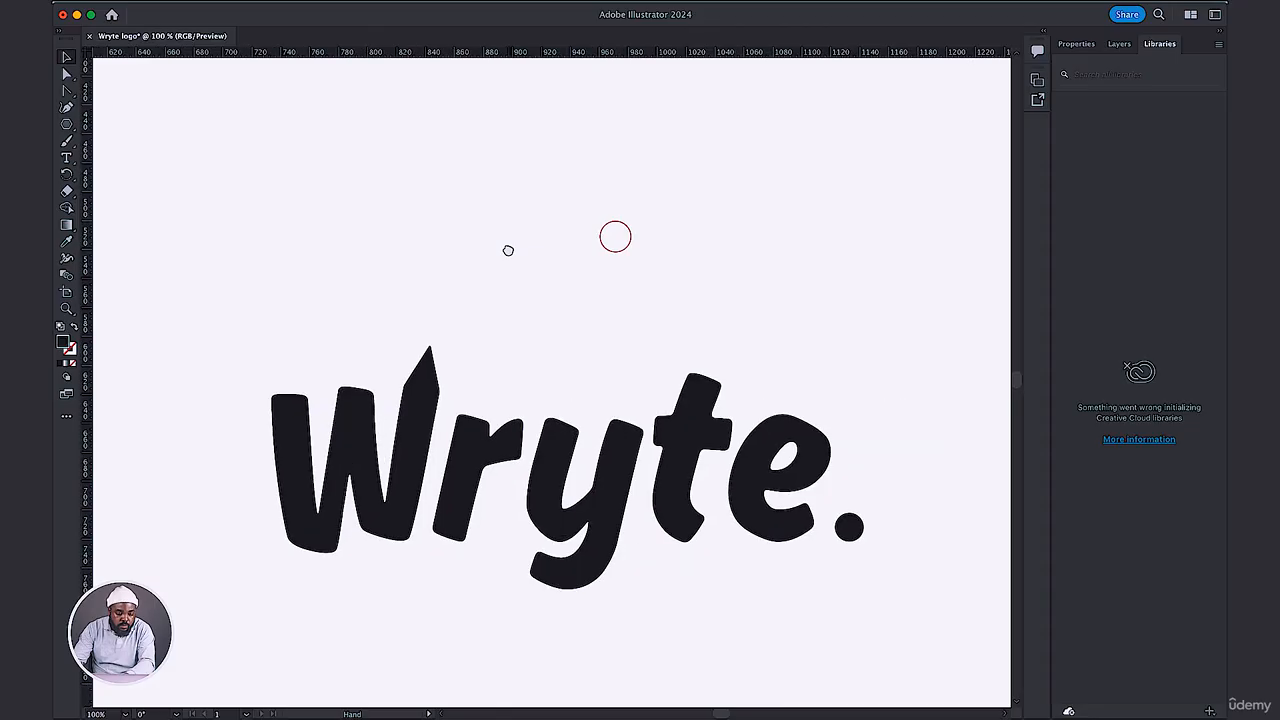
# Draw a closed, curved blob with three anchor points above the wordmark using the Pen tool.
pyautogui.click(66, 127)
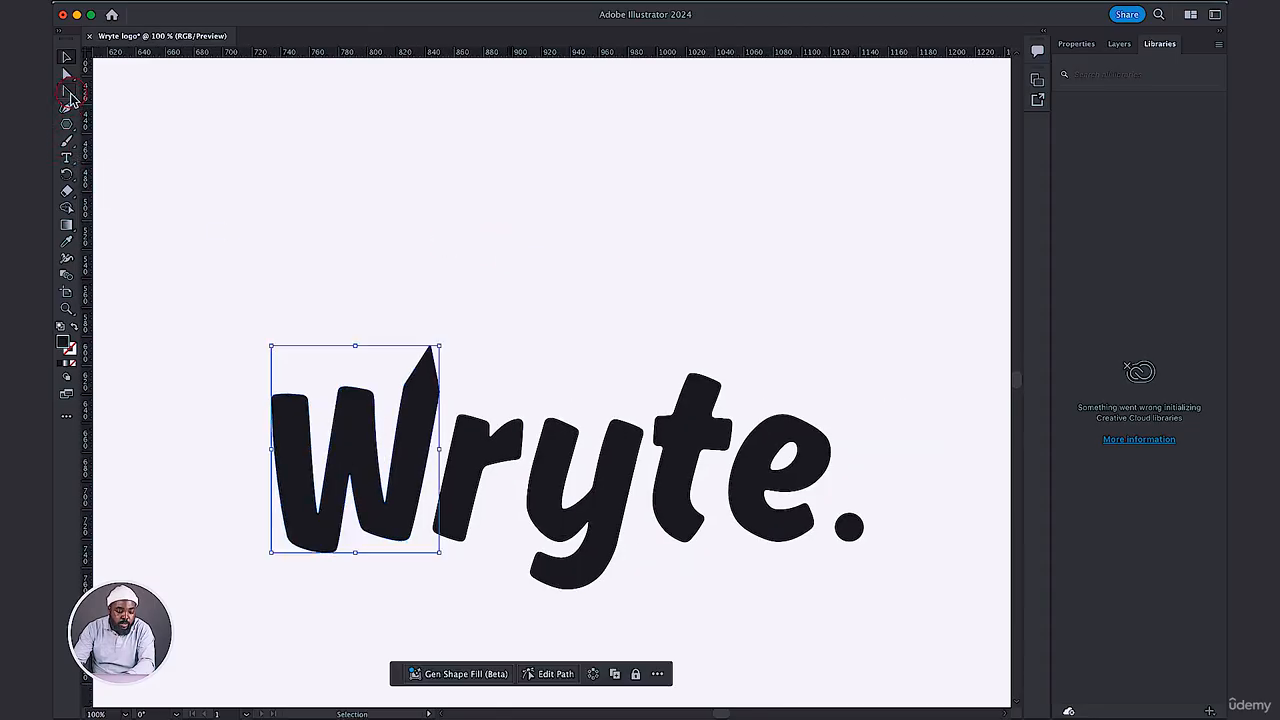
pyautogui.click(67, 92)
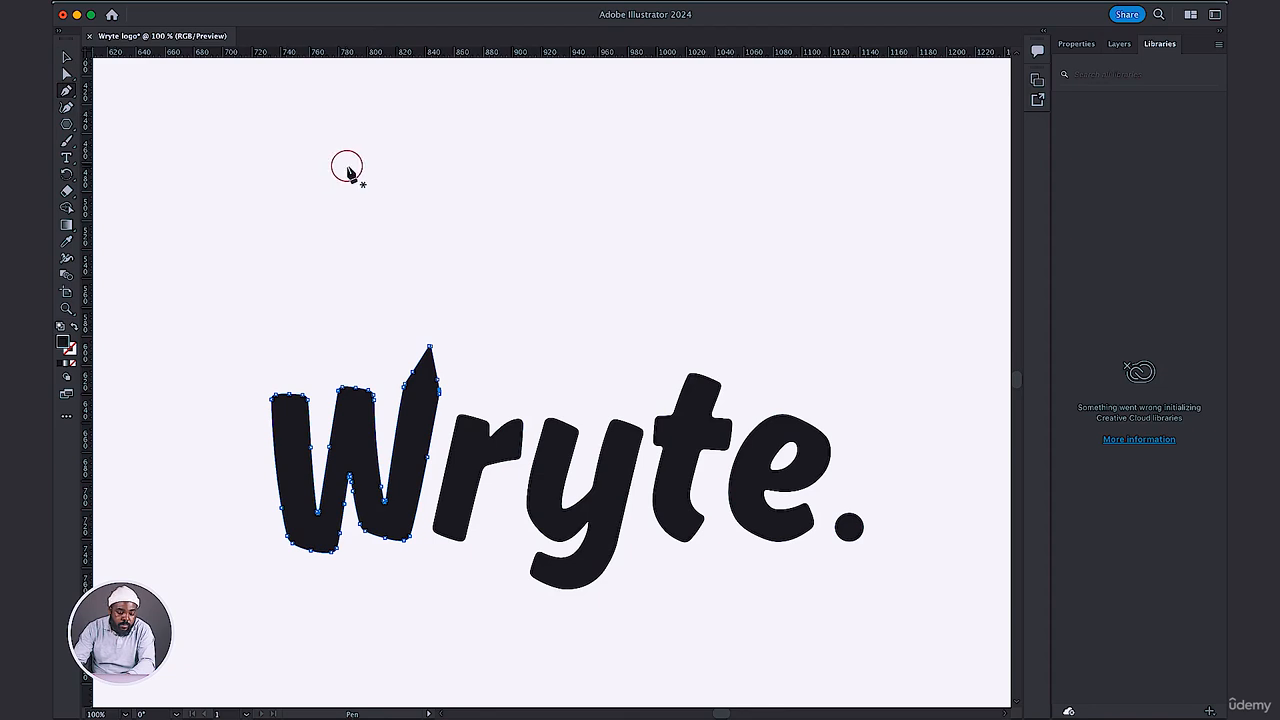
pyautogui.moveTo(347, 170); pyautogui.dragTo(327, 210)
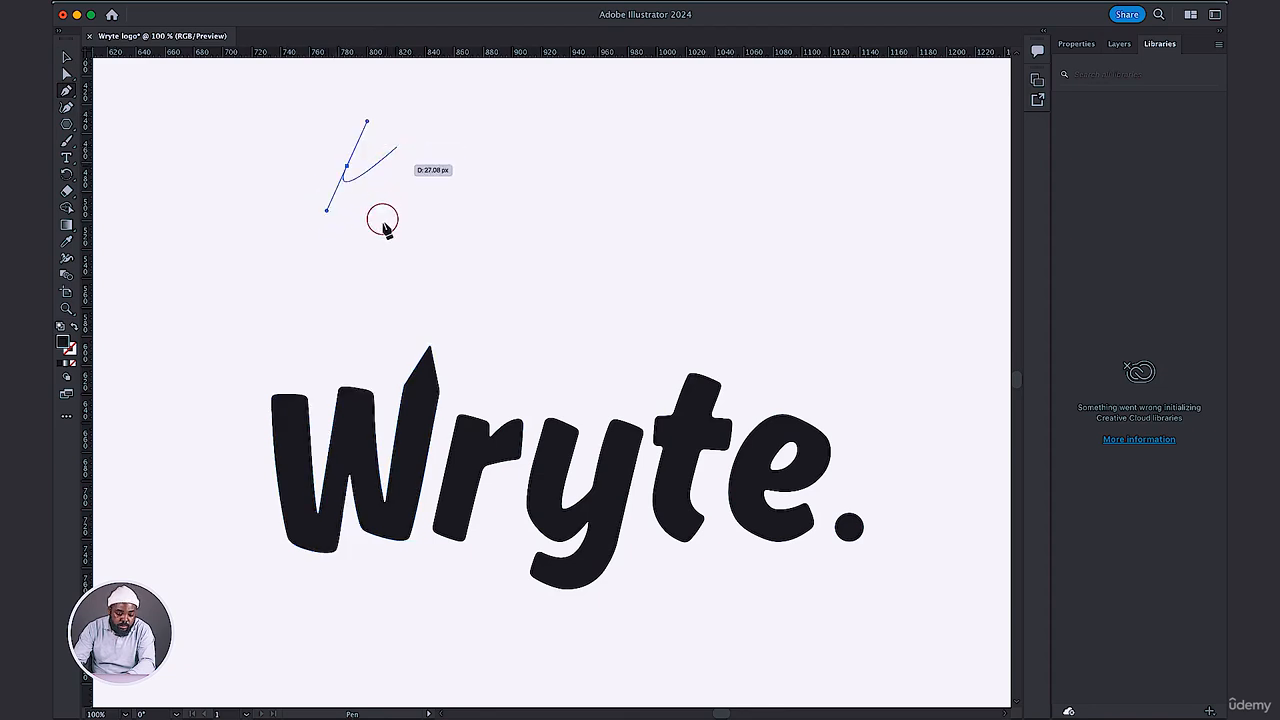
pyautogui.moveTo(440, 233); pyautogui.dragTo(486, 222)
pyautogui.moveTo(472, 145); pyautogui.dragTo(440, 131)
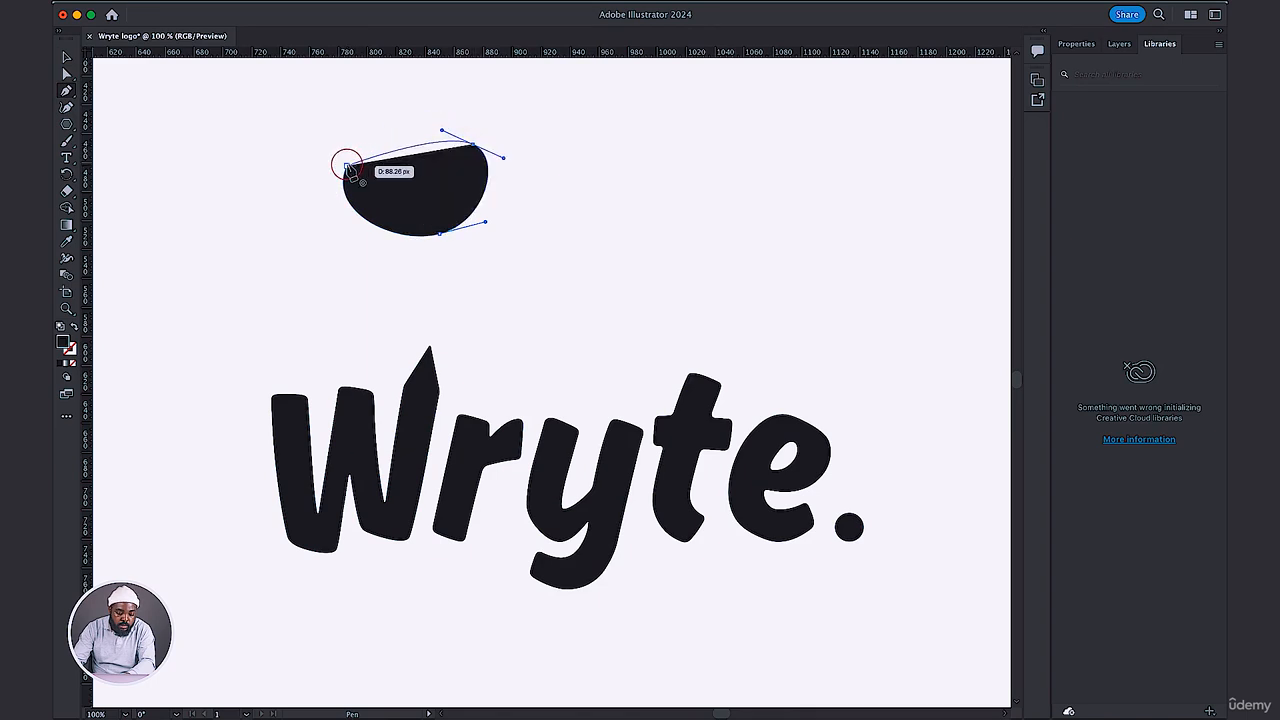
pyautogui.moveTo(347, 166); pyautogui.dragTo(327, 210)
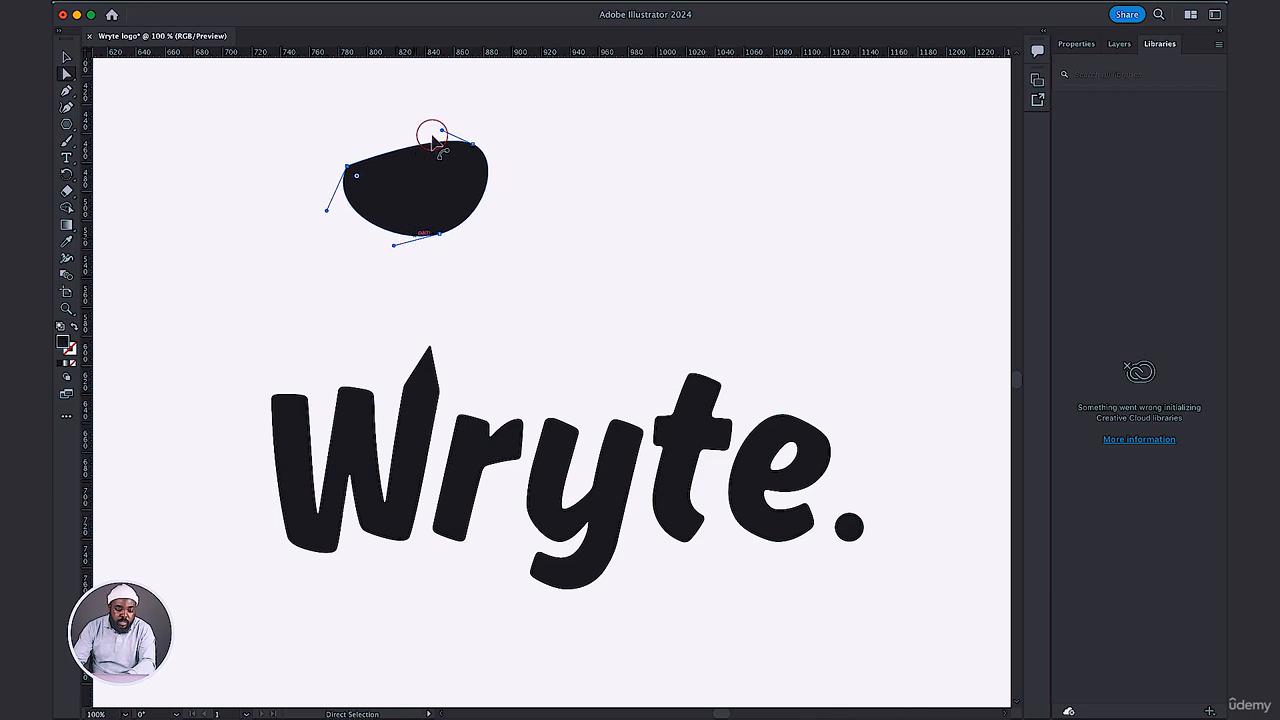
# Adjust the direction handles of the blob's upper-right anchor so its top and right edges bulge into a fuller oval.
pyautogui.moveTo(368, 165)
pyautogui.mouseDown()
pyautogui.moveTo(349, 170)
pyautogui.moveTo(355, 153)
pyautogui.moveTo(350, 176)
pyautogui.moveTo(437, 126)
pyautogui.moveTo(395, 115)
pyautogui.moveTo(438, 103)
pyautogui.moveTo(380, 117)
pyautogui.moveTo(437, 123)
pyautogui.mouseUp()
pyautogui.click(354, 140)
pyautogui.click(347, 166)
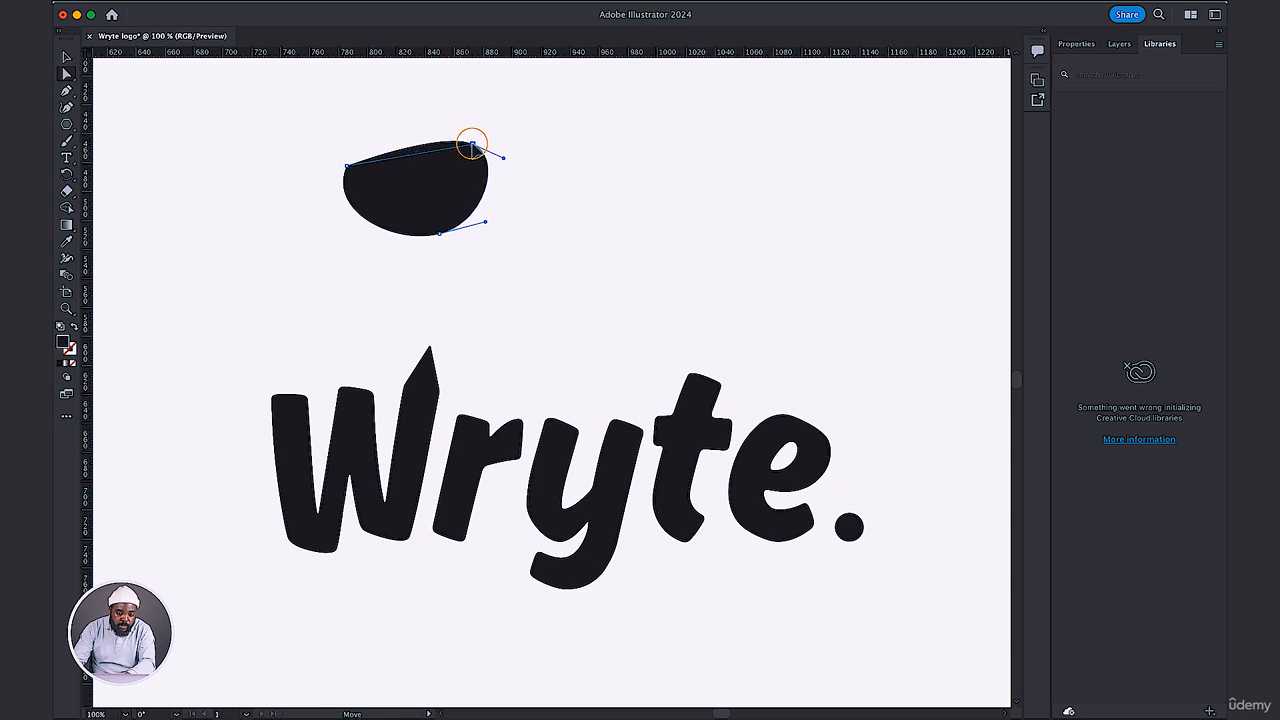
pyautogui.moveTo(458, 142); pyautogui.dragTo(447, 94)
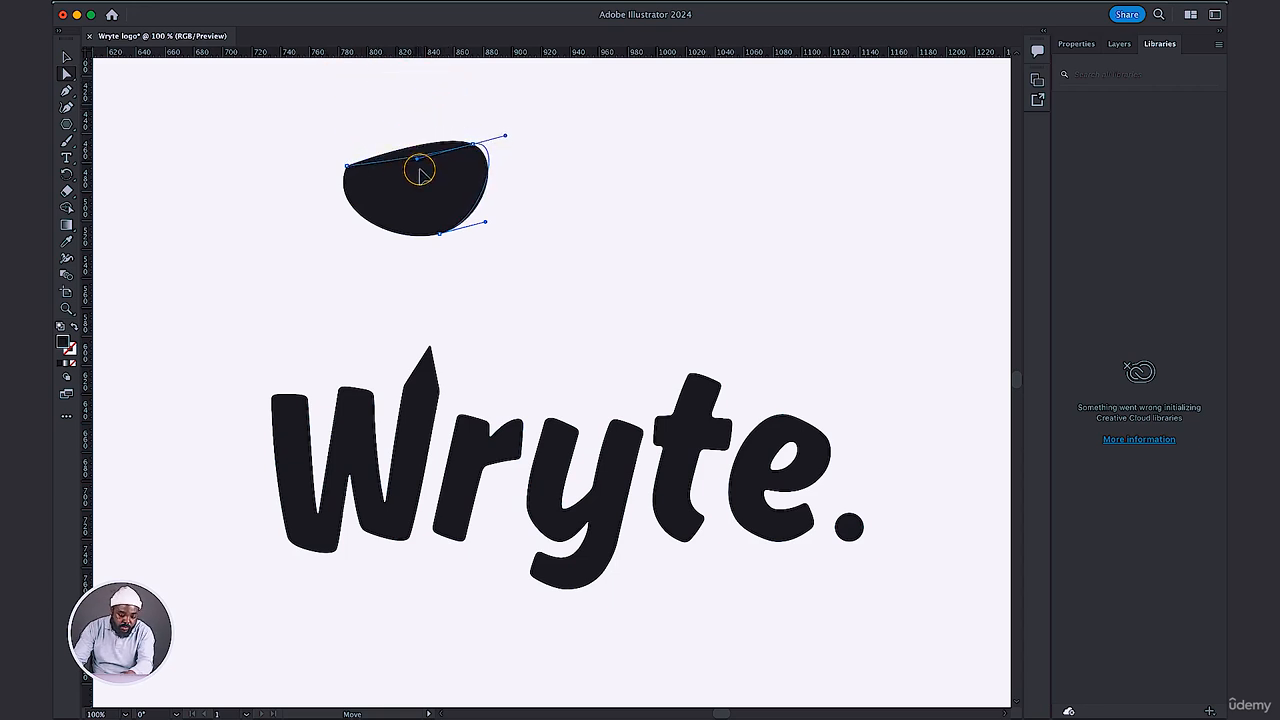
pyautogui.moveTo(530, 206); pyautogui.dragTo(399, 83)
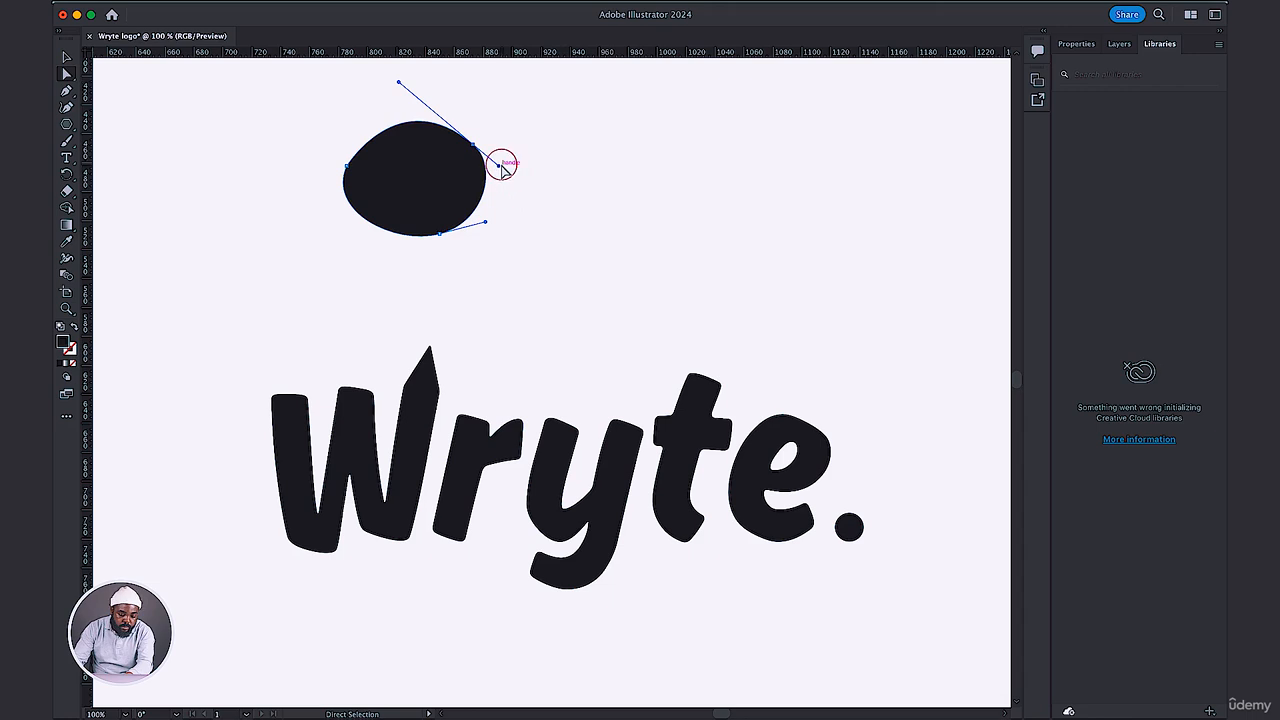
pyautogui.moveTo(499, 168); pyautogui.dragTo(526, 191)
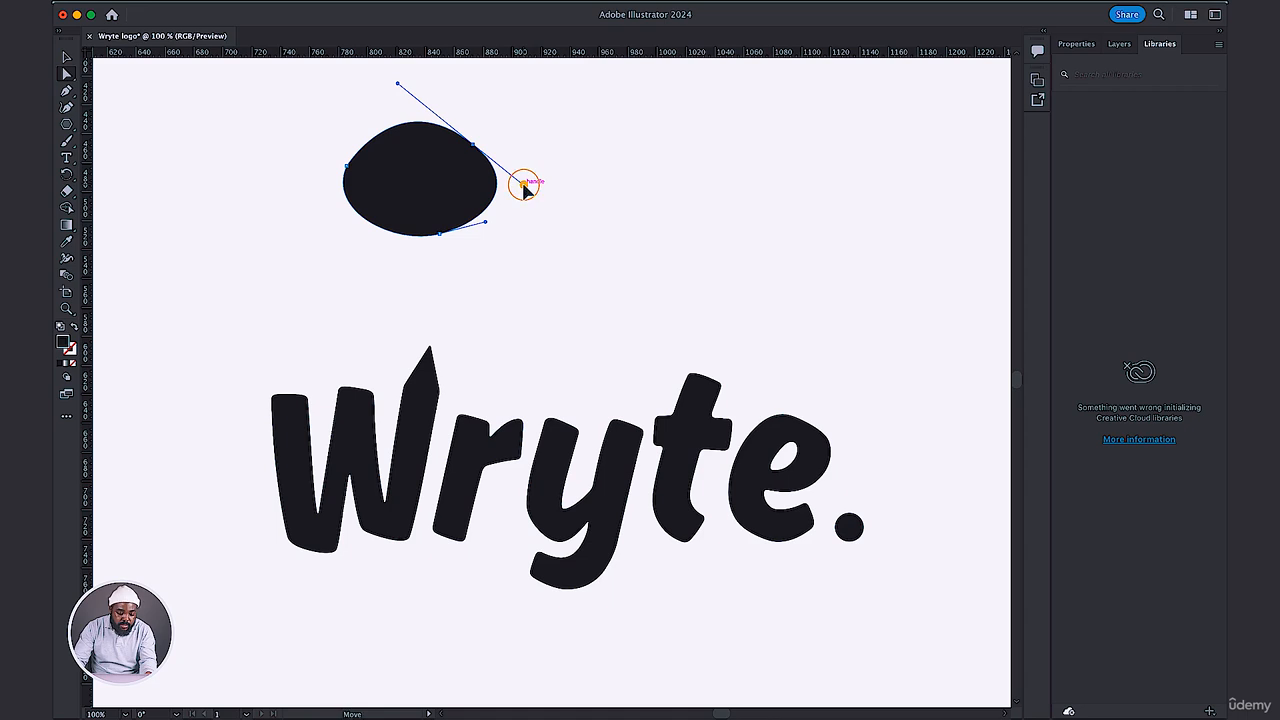
# Swing both handles of the blob's upper-right anchor independently, finishing to the anchor's right, so the blob becomes a curved hook.
pyautogui.moveTo(524, 187); pyautogui.dragTo(311, 168)
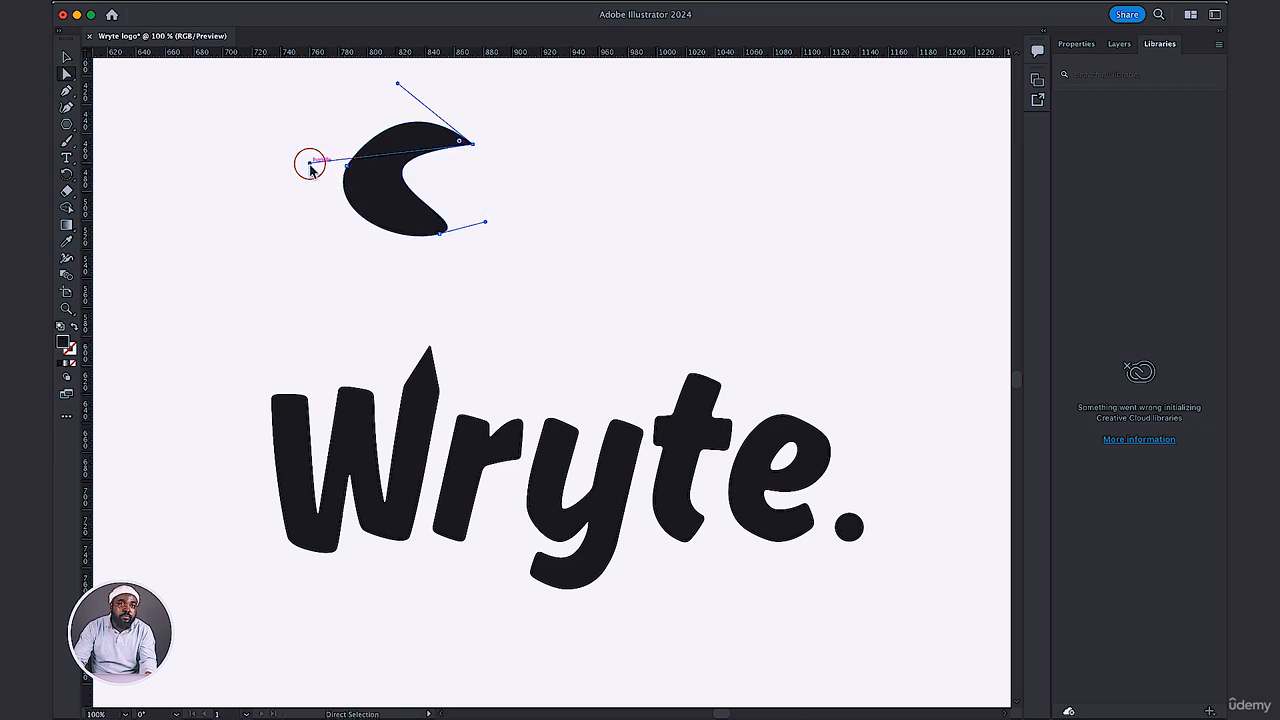
pyautogui.click(394, 86)
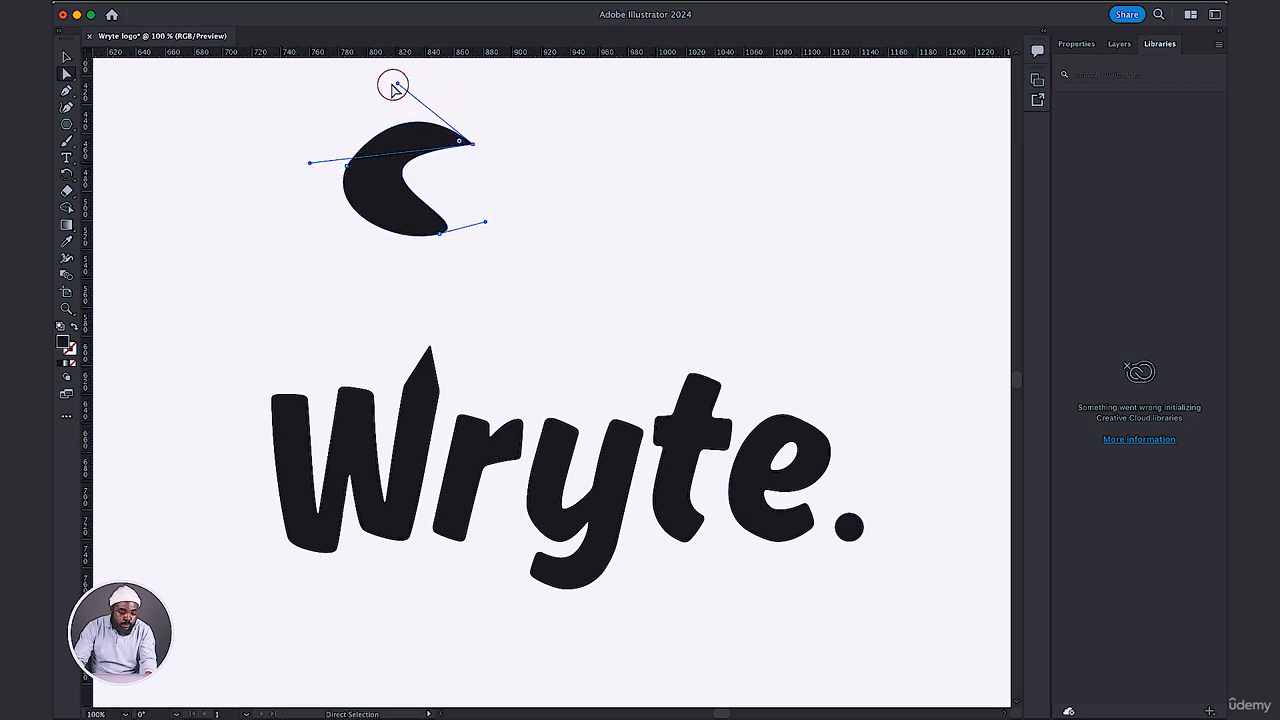
pyautogui.moveTo(398, 86); pyautogui.dragTo(617, 222)
pyautogui.click(319, 165)
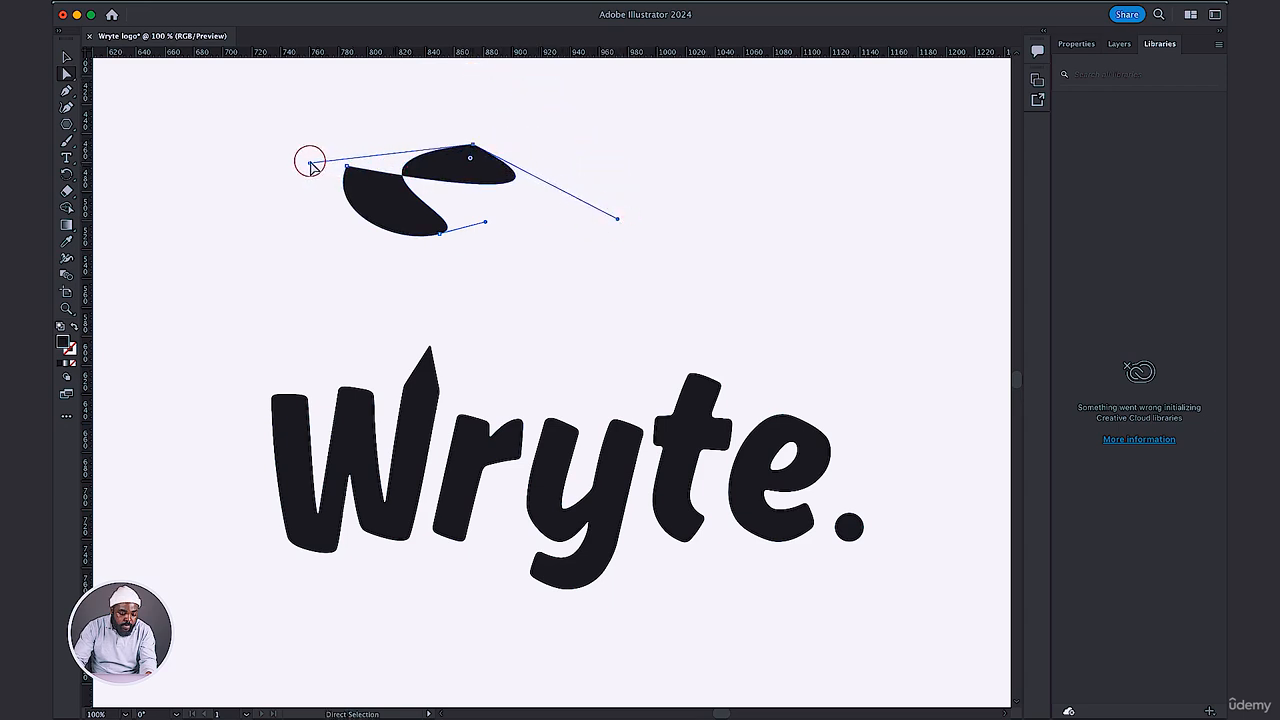
pyautogui.moveTo(310, 166); pyautogui.dragTo(639, 145)
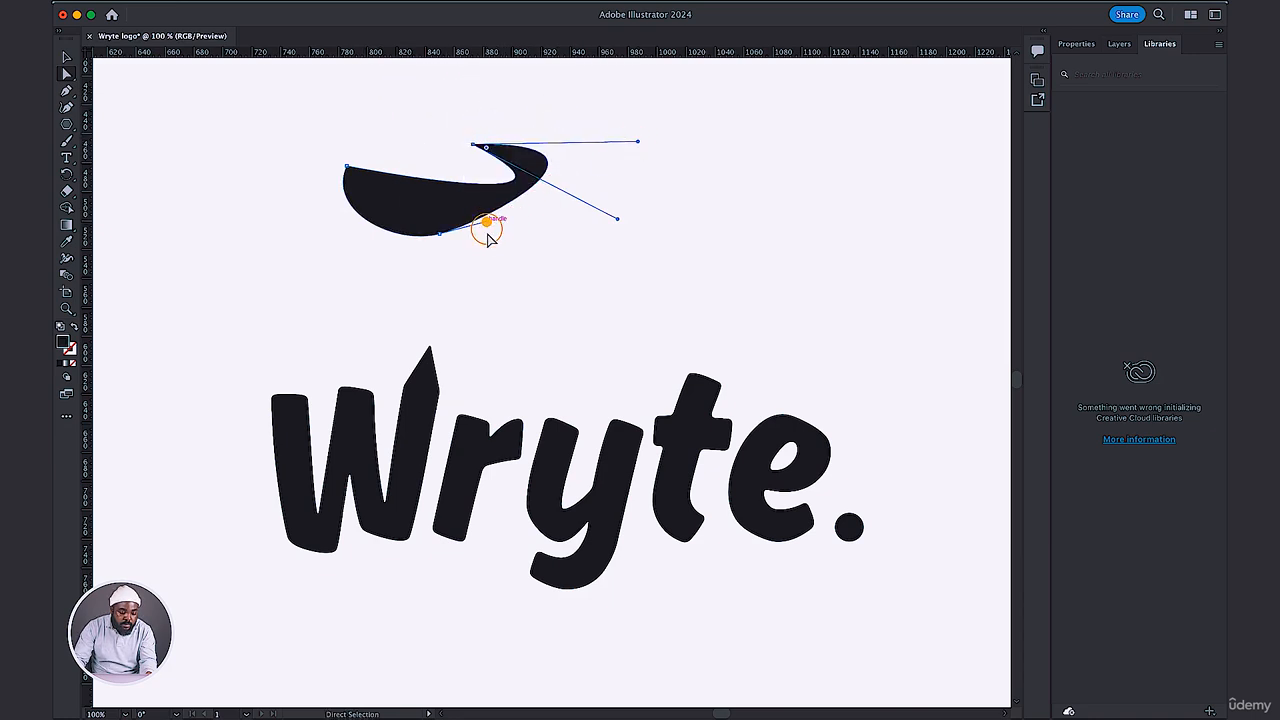
# Extend the handle of the blob's lower anchor outward to widen its curve, and delete the practice blob above the wordmark.
pyautogui.moveTo(487, 232); pyautogui.dragTo(645, 268)
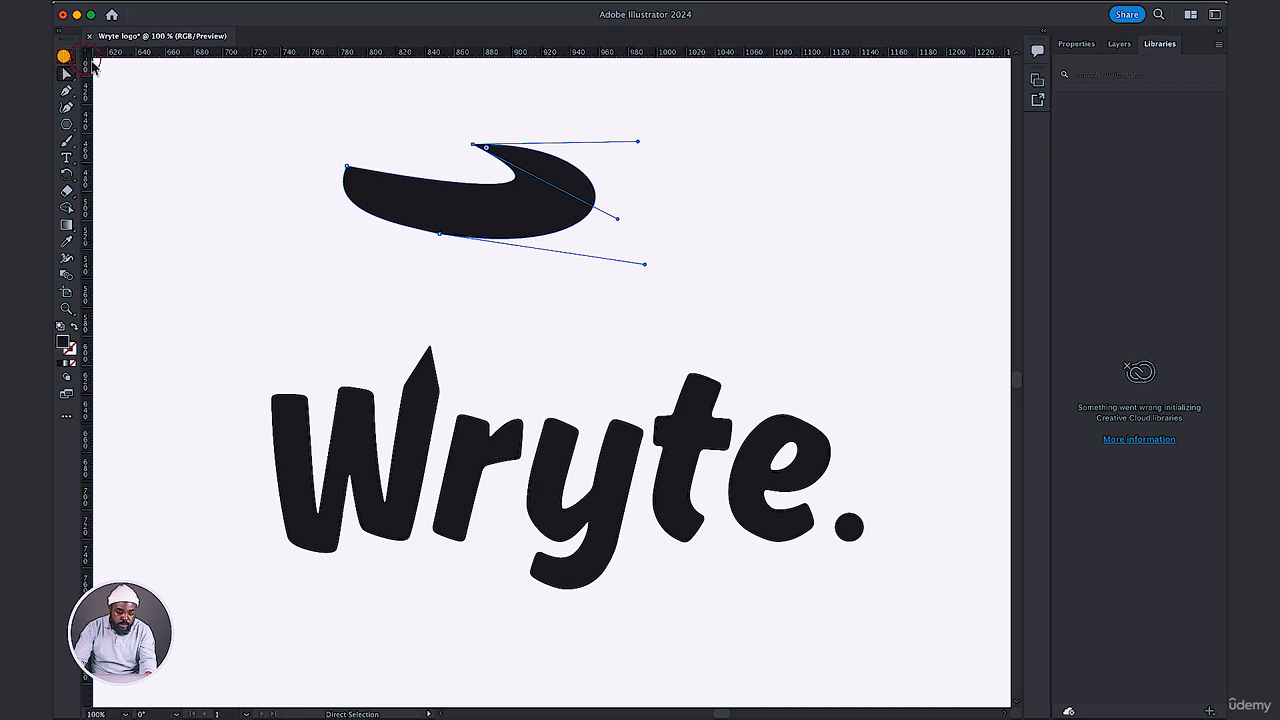
pyautogui.click(64, 57)
pyautogui.moveTo(237, 91); pyautogui.dragTo(740, 262)
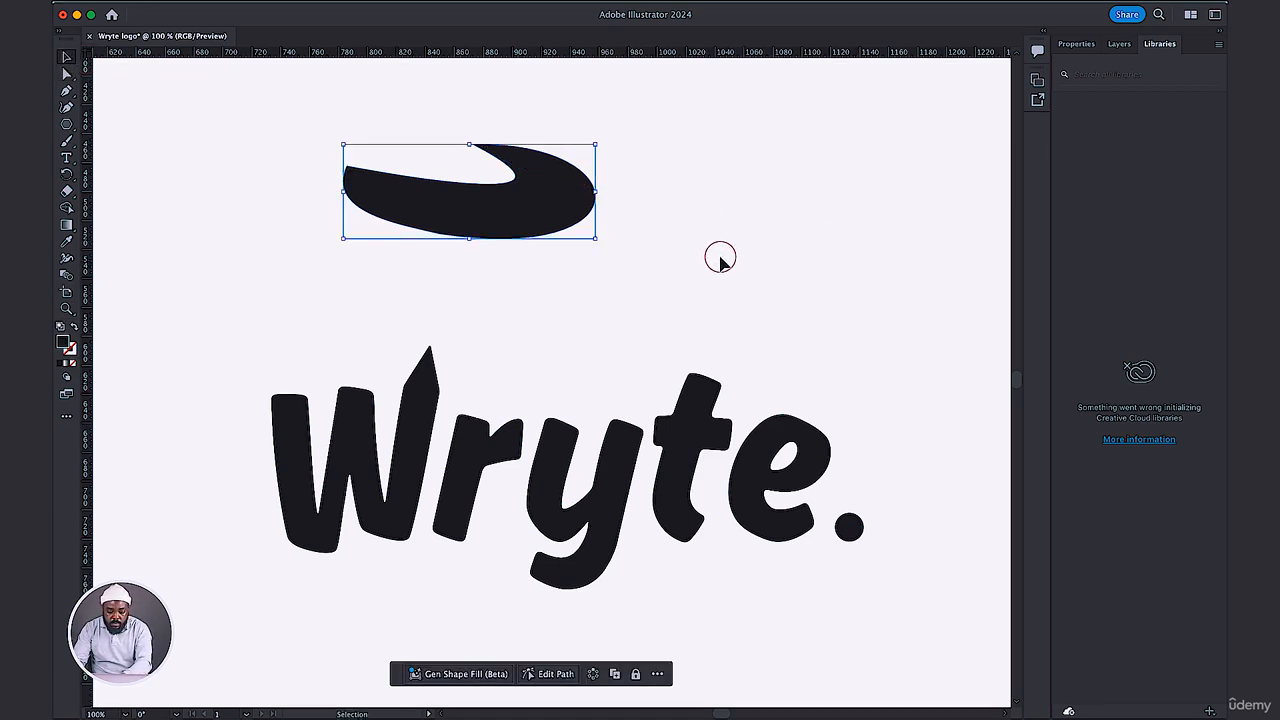
pyautogui.press('Delete')
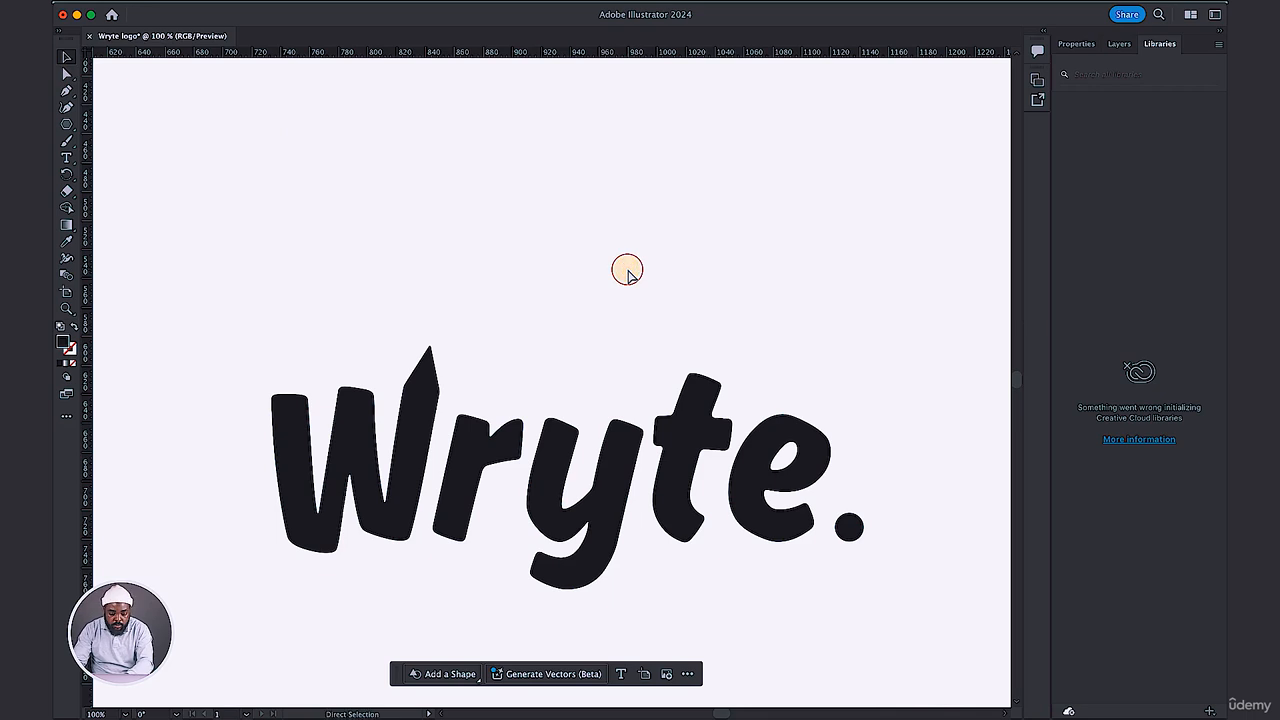
# Place a horizontal guide at the point of the W's pencil tip, and lower it to the top of the t.
pyautogui.press('super+minus')
pyautogui.scroll(-2, 627, 270)
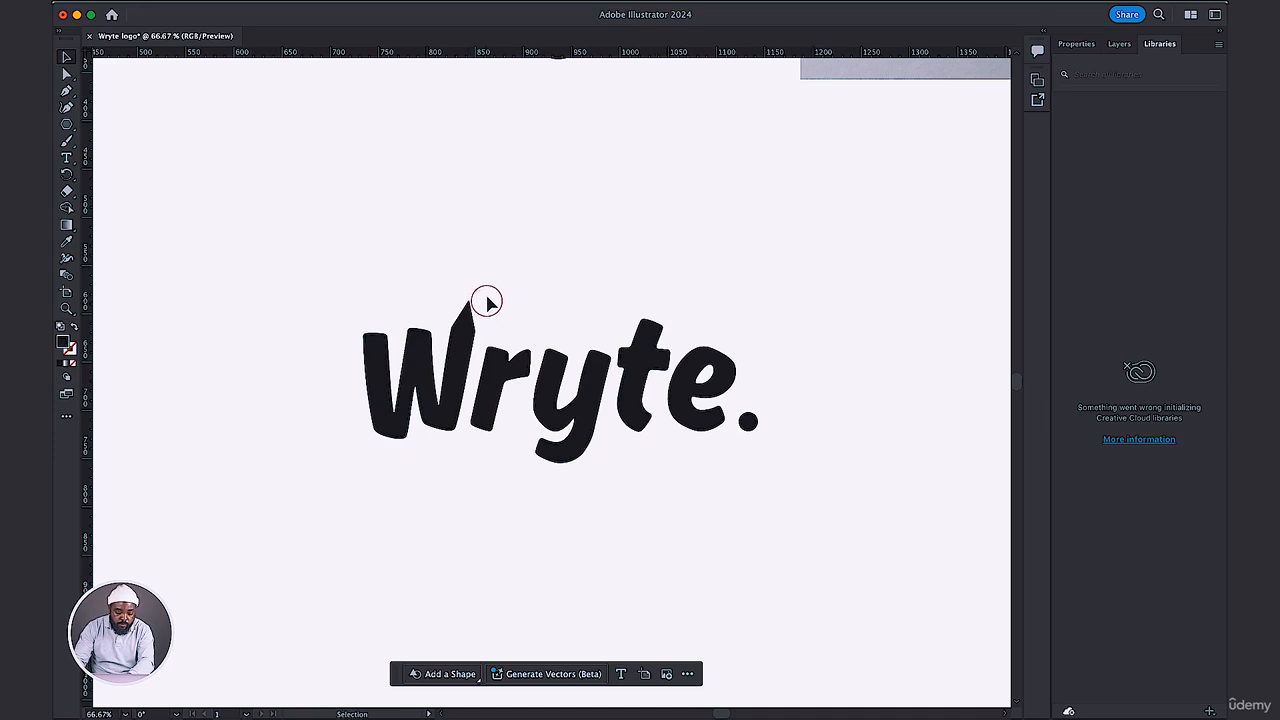
pyautogui.moveTo(432, 60); pyautogui.dragTo(468, 300)
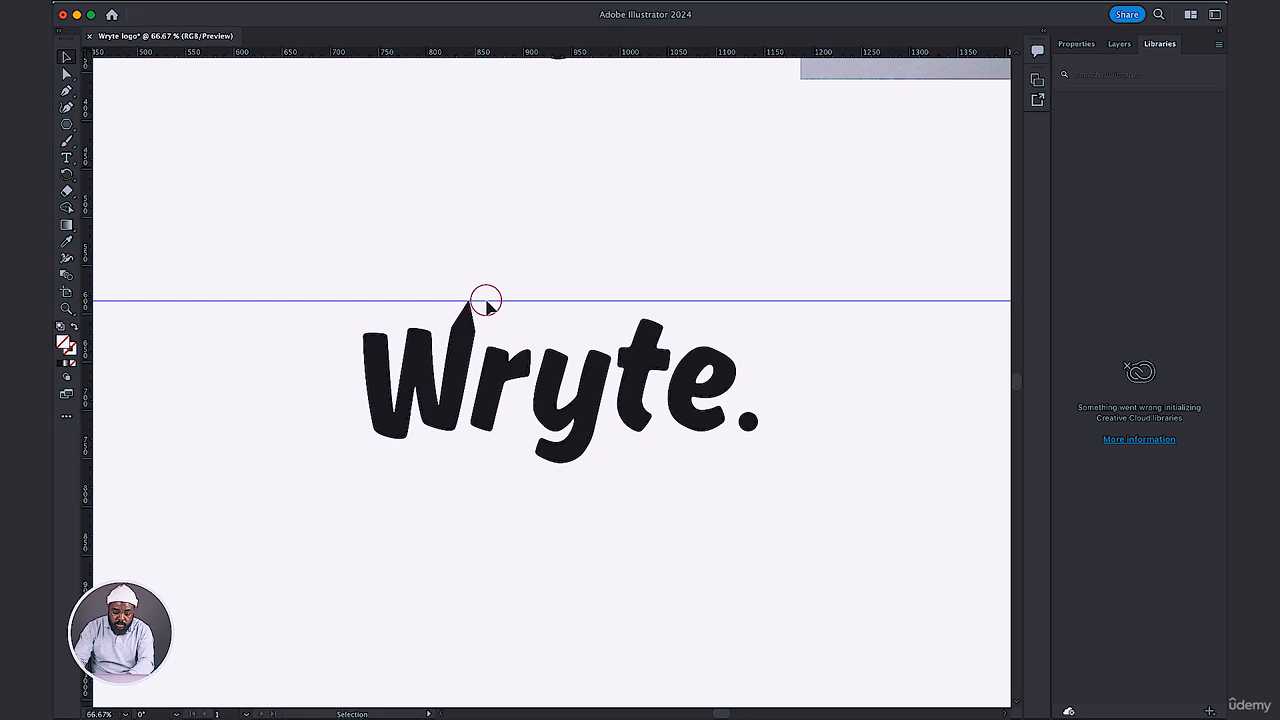
pyautogui.hotkey('ctrl', 'shift', 'a')
pyautogui.hotkey('ctrl', '1')
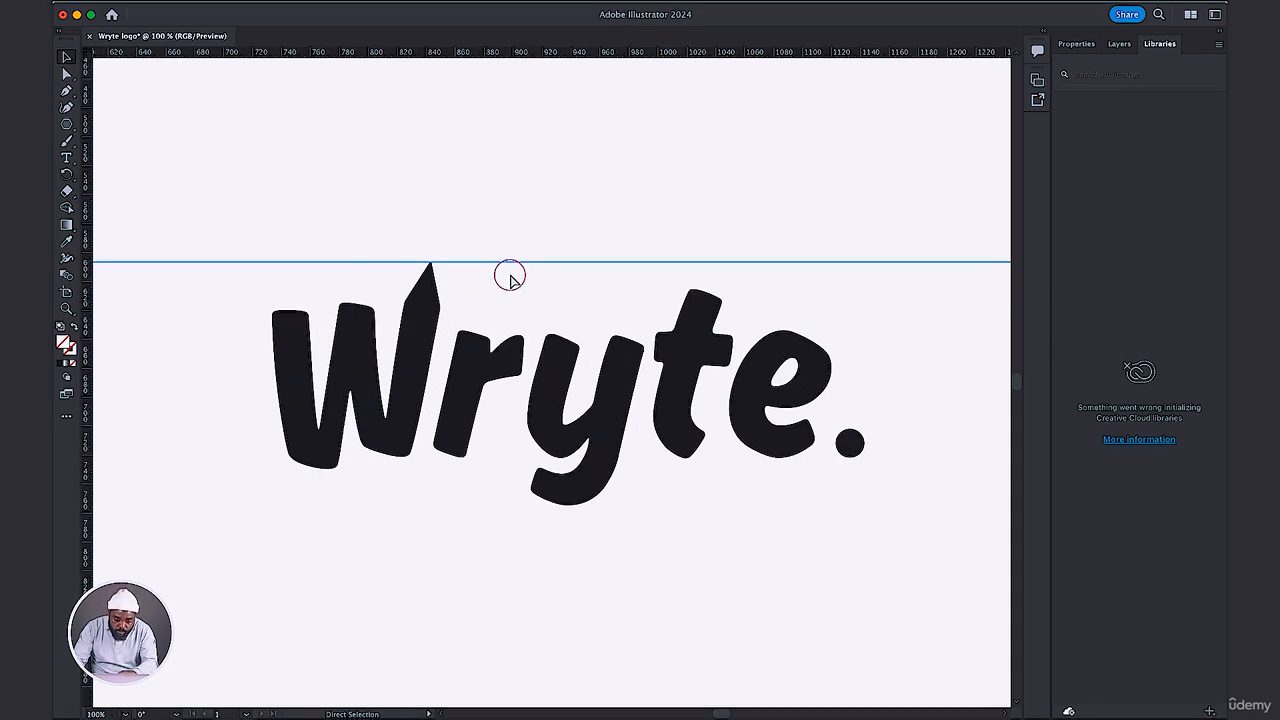
pyautogui.moveTo(509, 266); pyautogui.dragTo(510, 290)
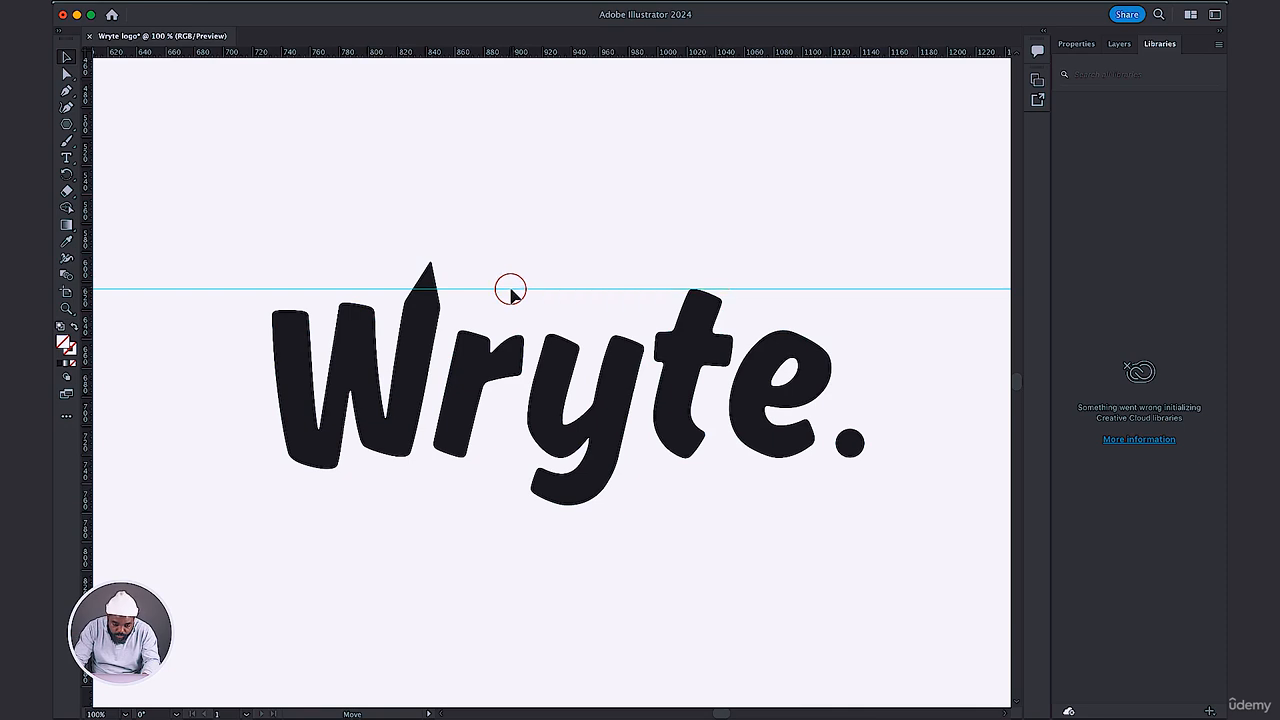
# Try to lower the W's pencil tip by moving its anchor points, selected with an area that also takes in the guide.
pyautogui.press('a')
pyautogui.hotkey('ctrl', '=')
pyautogui.press('v')
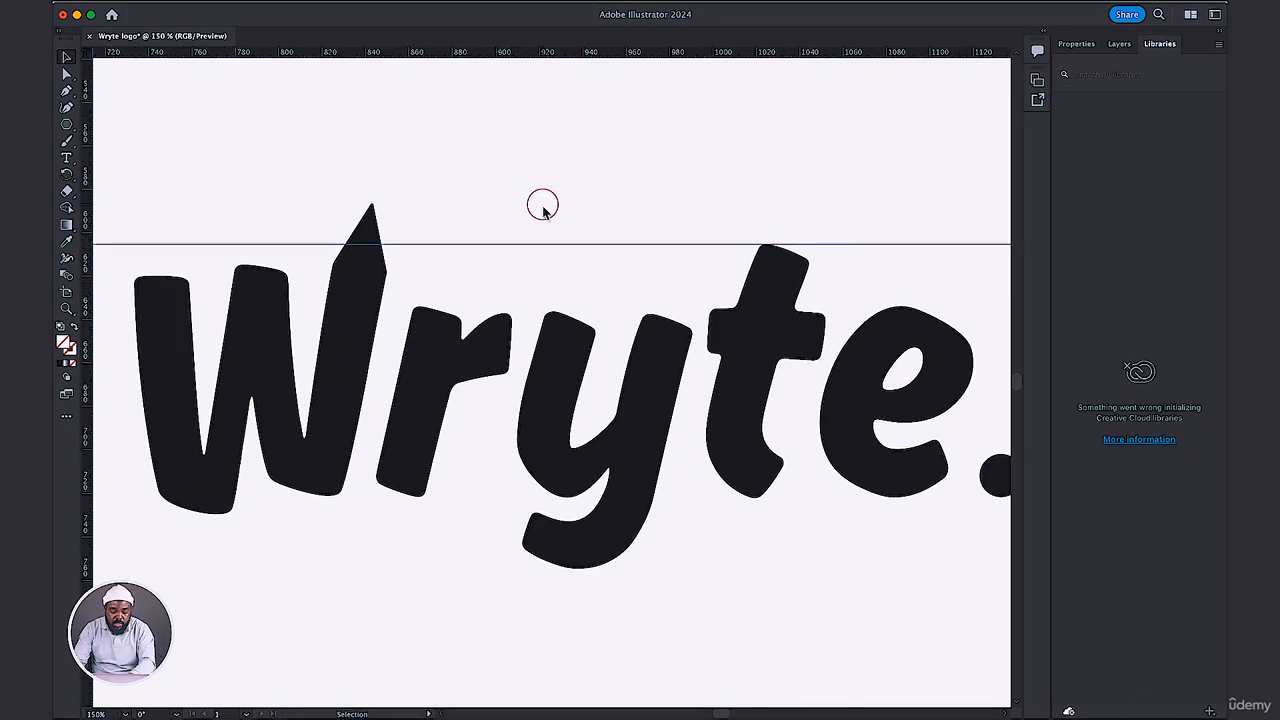
pyautogui.moveTo(639, 207); pyautogui.dragTo(663, 207)
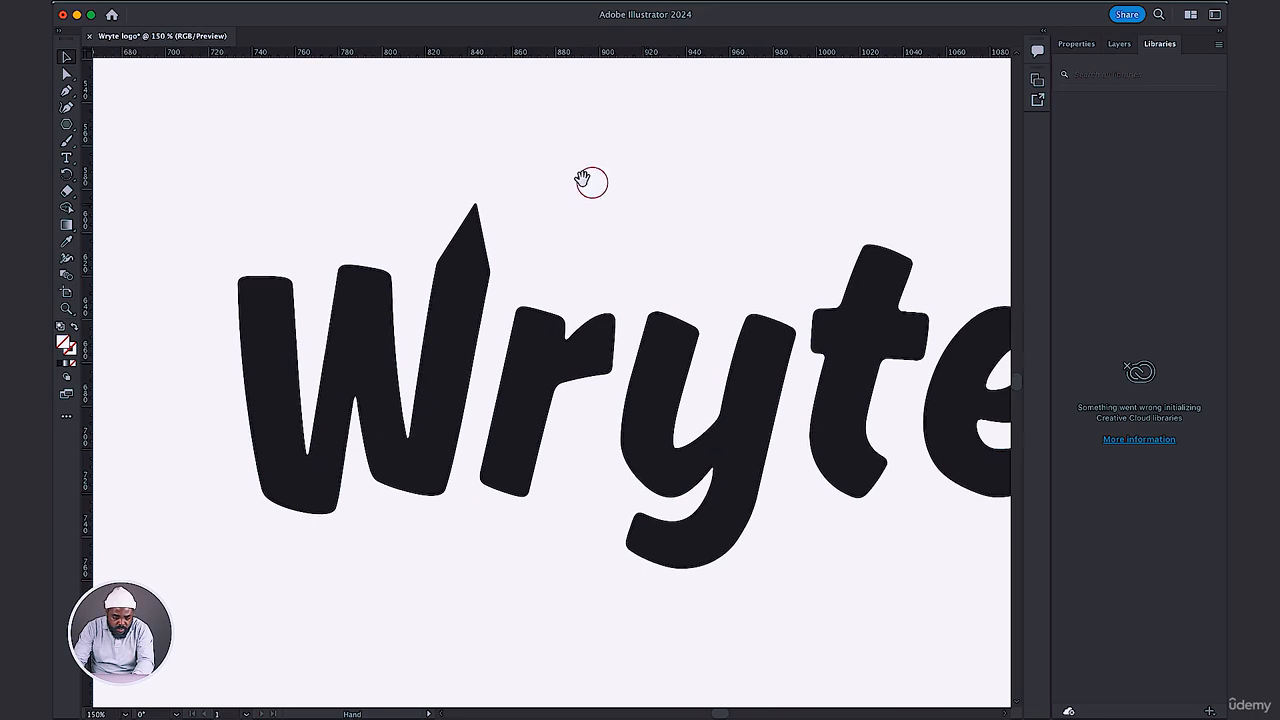
pyautogui.click(68, 75)
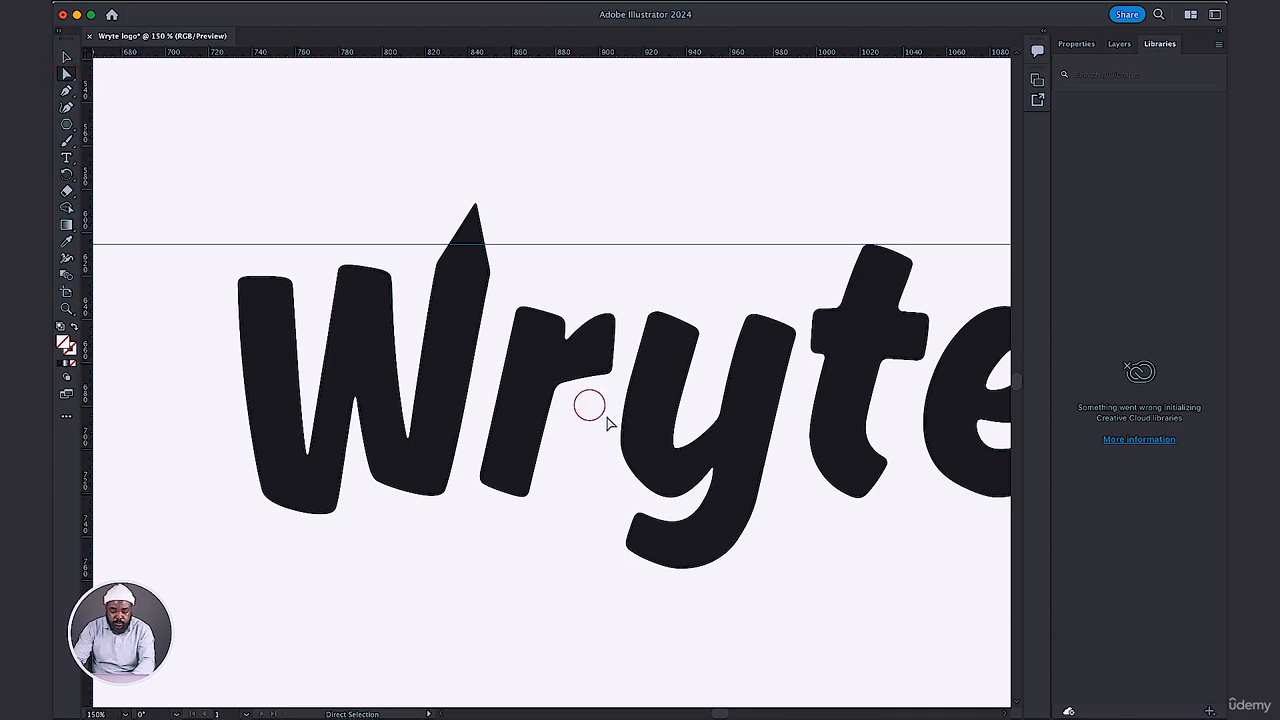
pyautogui.click(728, 358)
pyautogui.click(481, 310)
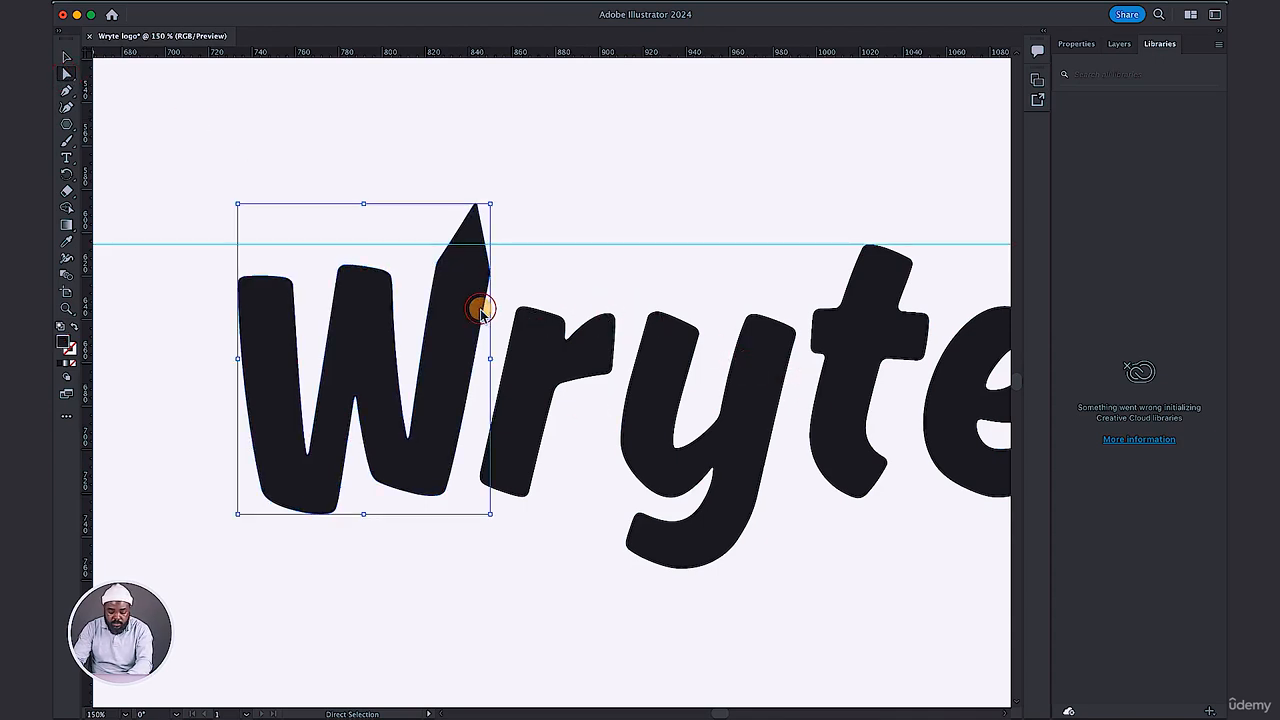
pyautogui.press('super+equal')
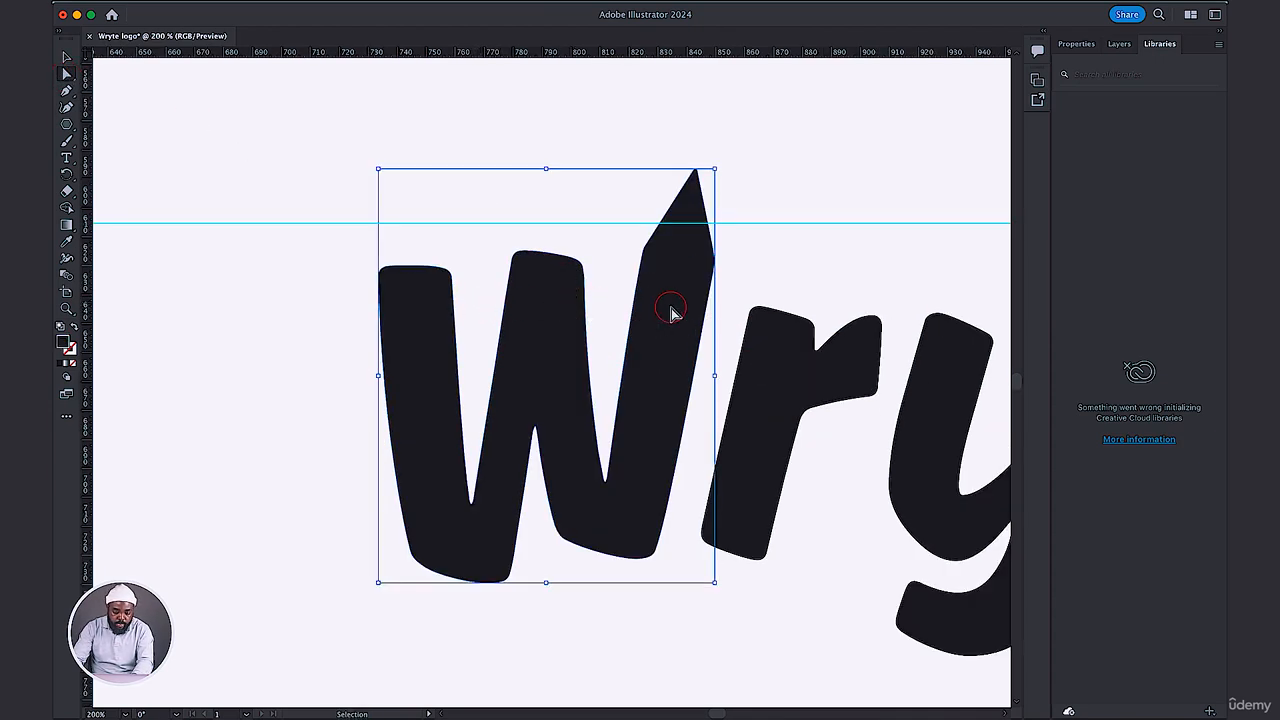
pyautogui.moveTo(670, 307); pyautogui.dragTo(514, 310)
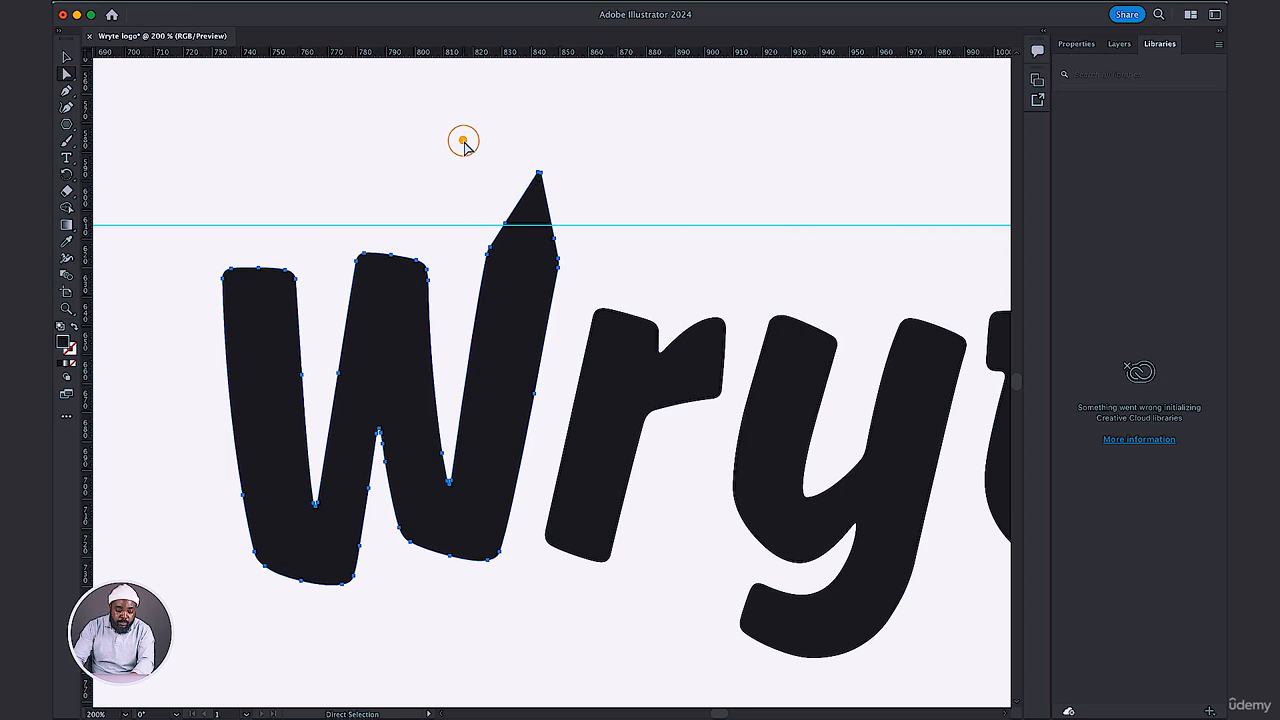
pyautogui.moveTo(463, 141); pyautogui.dragTo(571, 280)
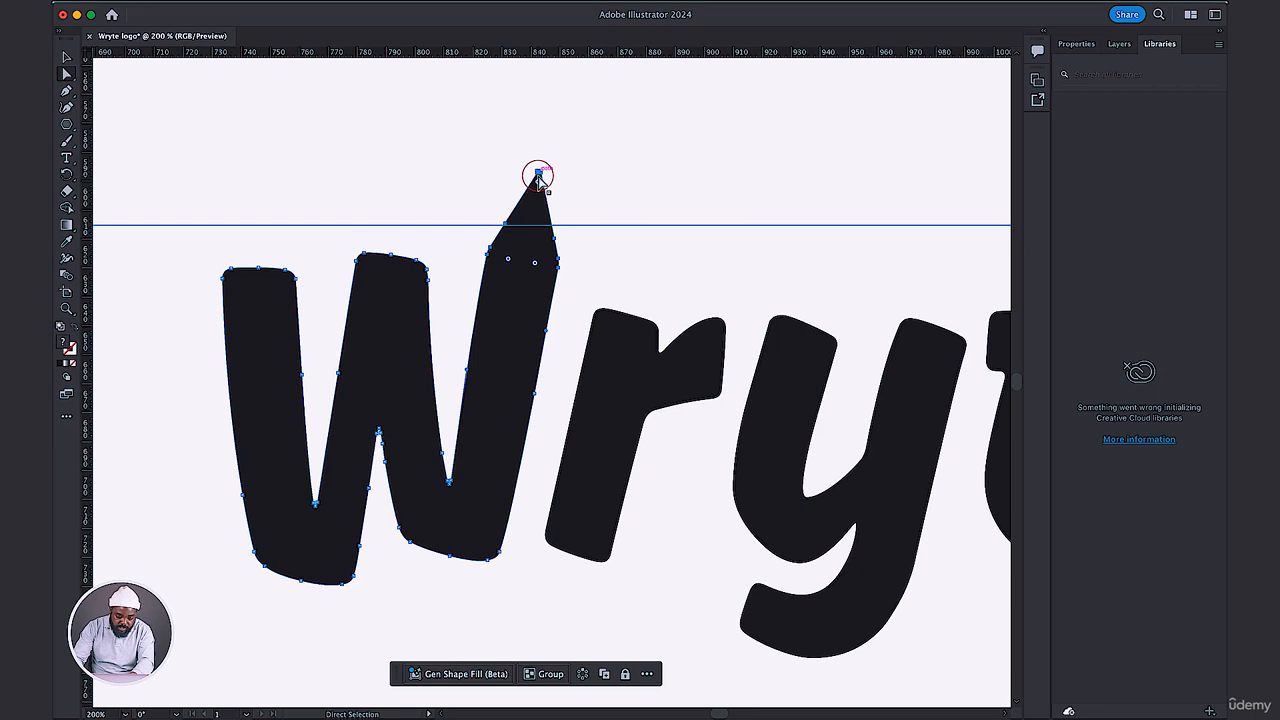
pyautogui.moveTo(539, 178); pyautogui.dragTo(532, 221)
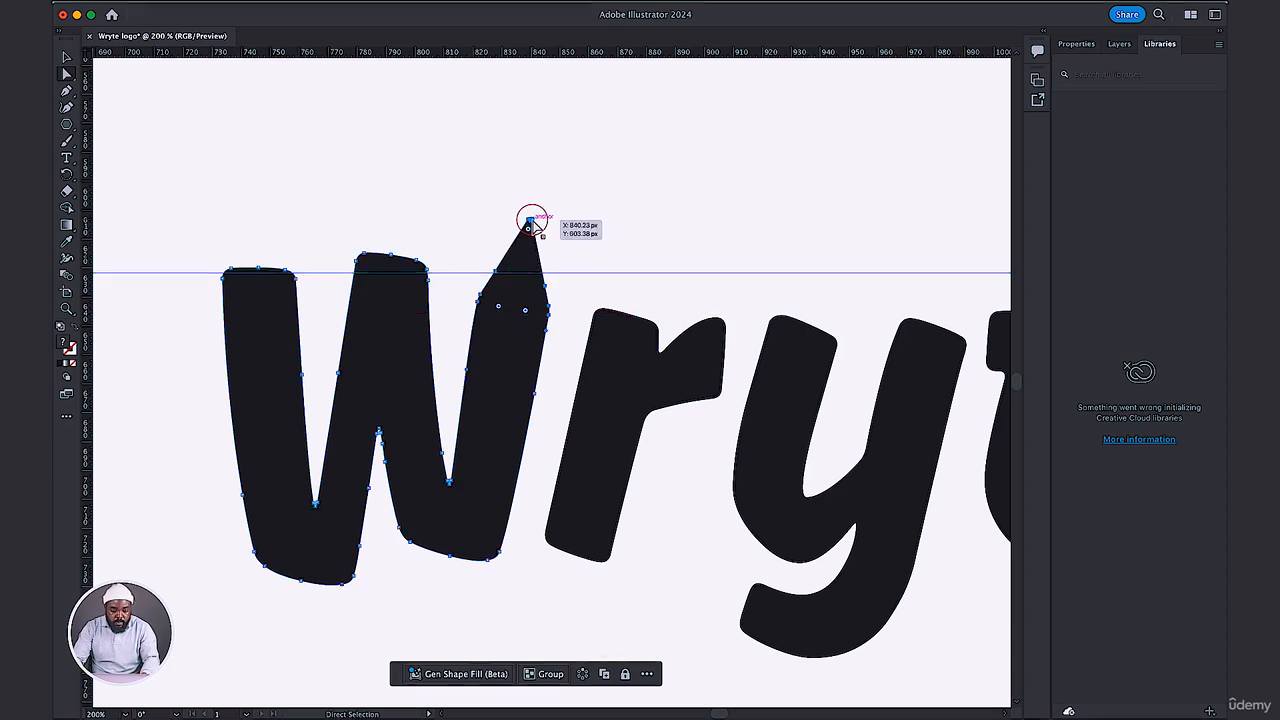
pyautogui.press('super+z')
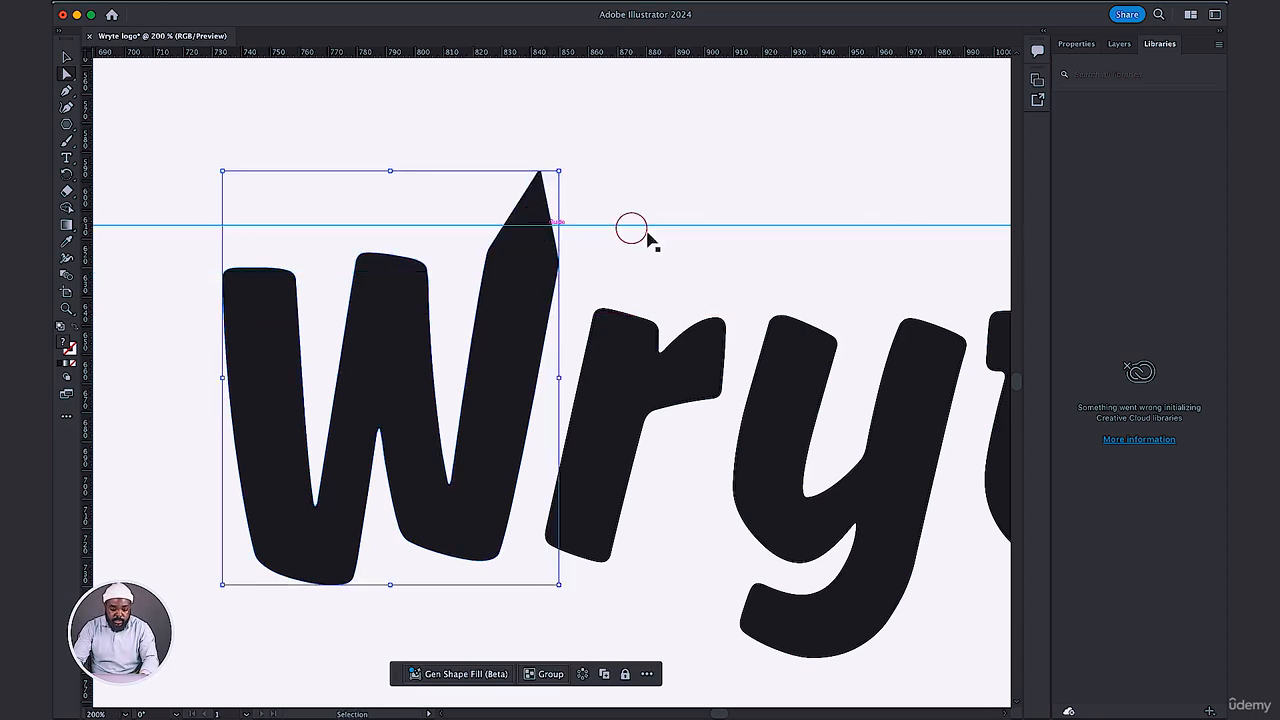
pyautogui.click(635, 262)
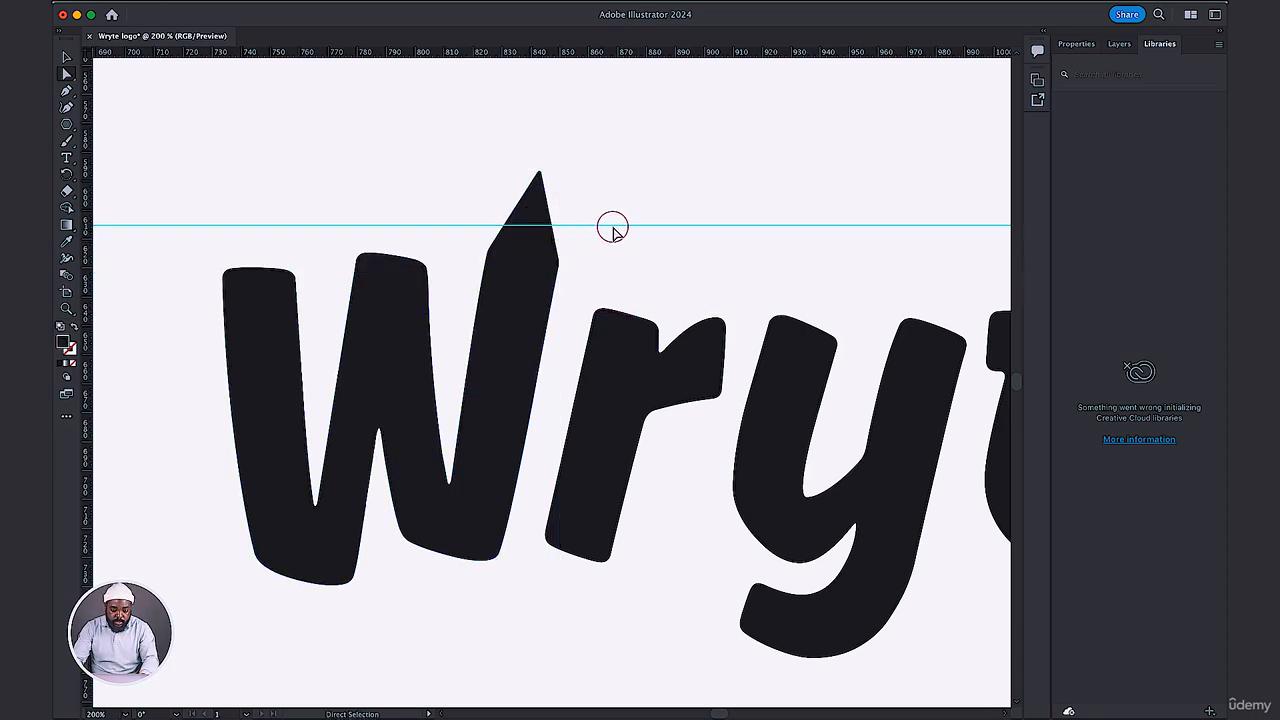
# Move the guide above the W, and shift only the pencil tip's anchor points down about 22 px and left about 5 px.
pyautogui.moveTo(615, 228); pyautogui.dragTo(612, 154)
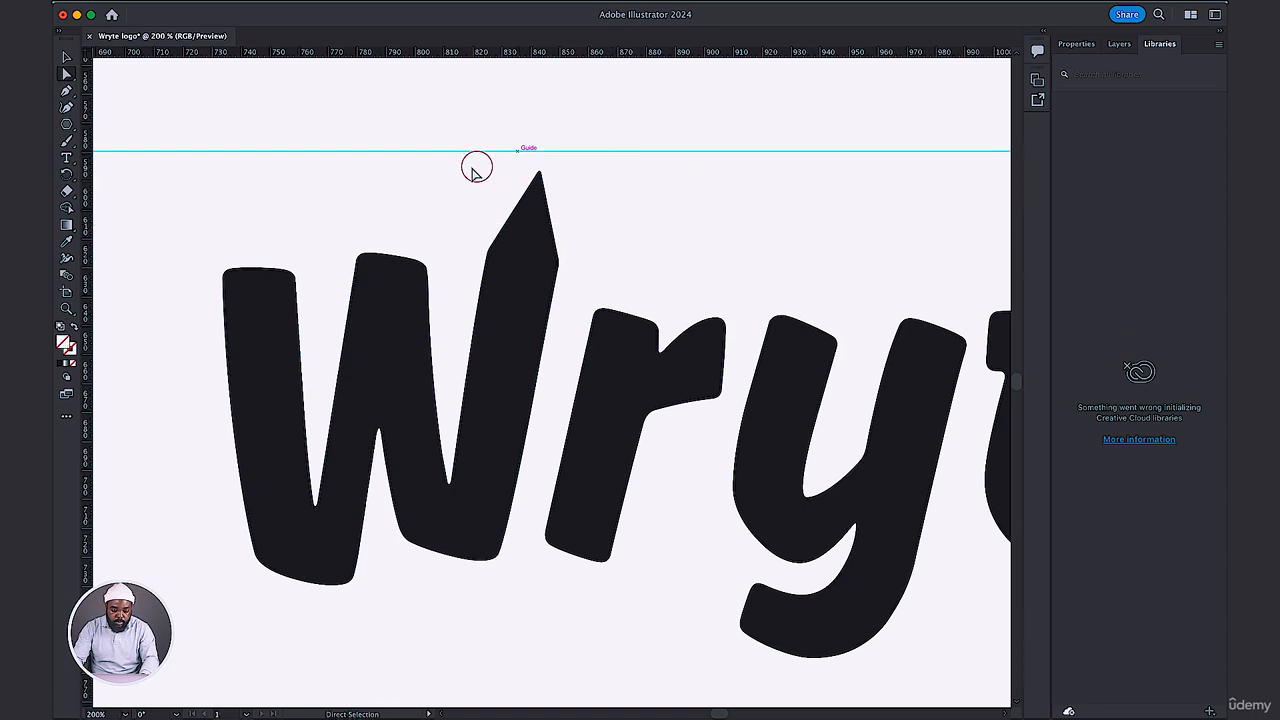
pyautogui.moveTo(451, 178); pyautogui.dragTo(585, 286)
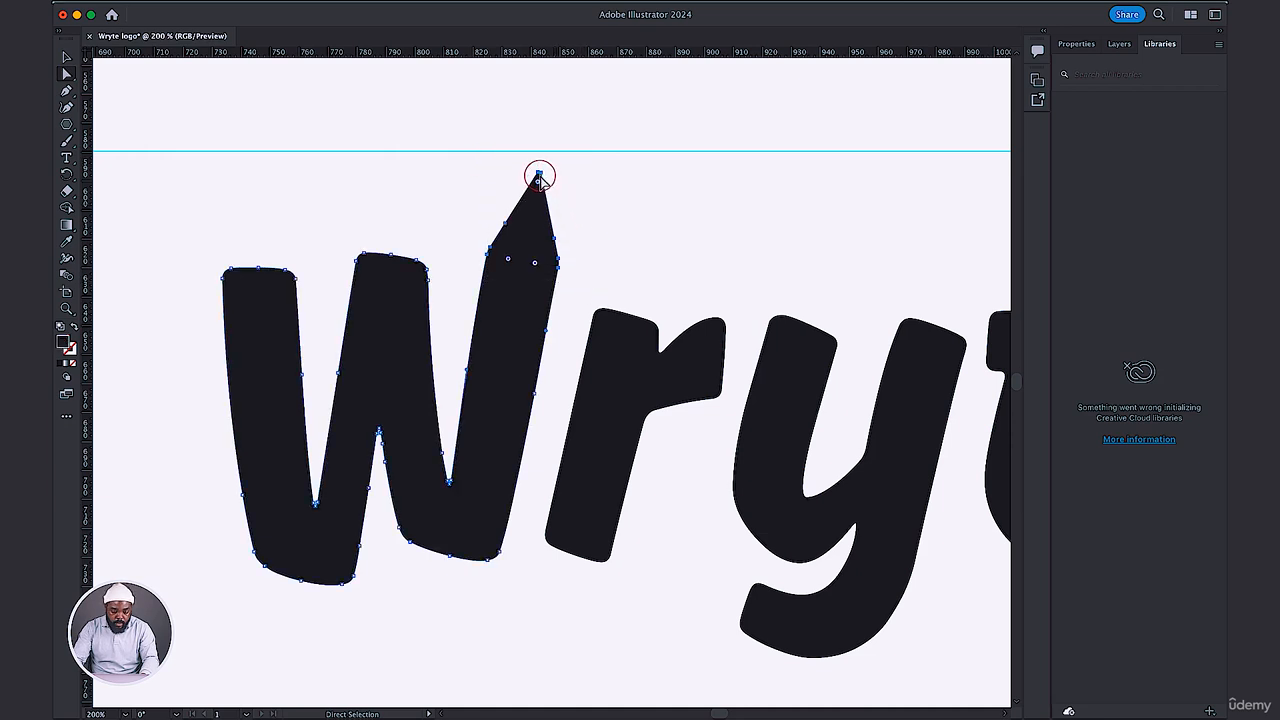
pyautogui.moveTo(539, 180); pyautogui.dragTo(524, 240)
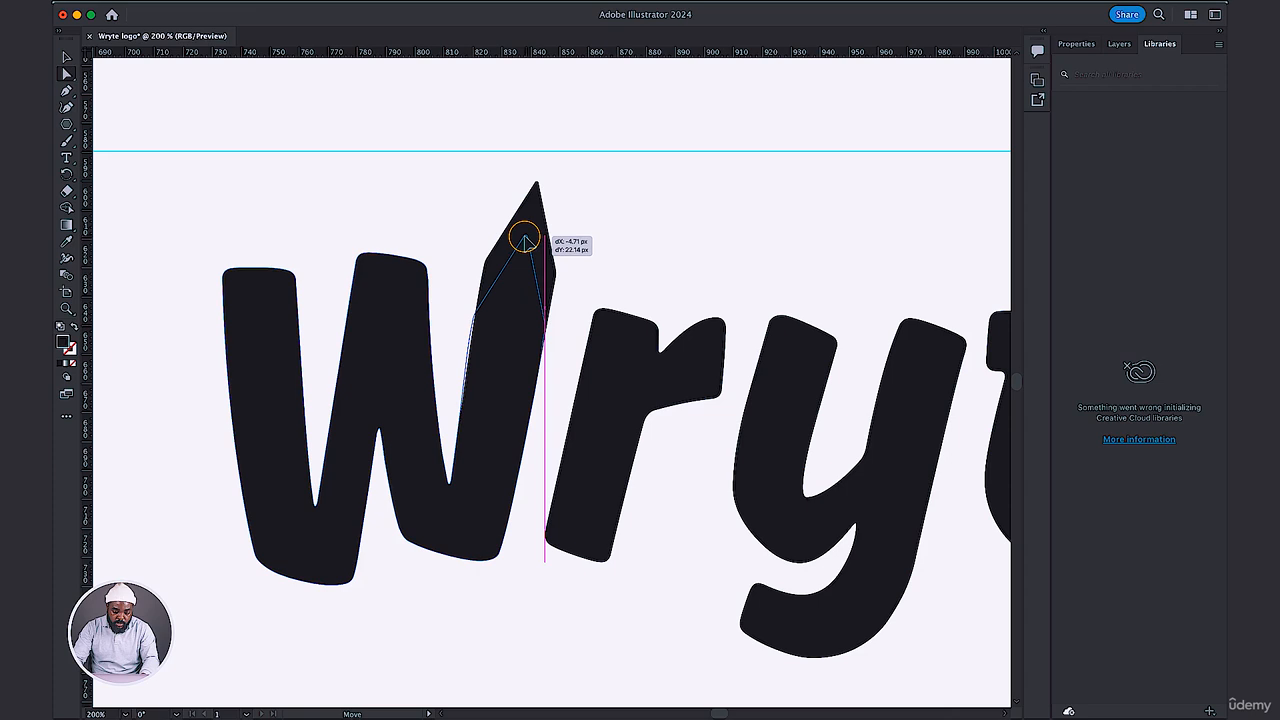
pyautogui.moveTo(524, 240); pyautogui.dragTo(524, 240)
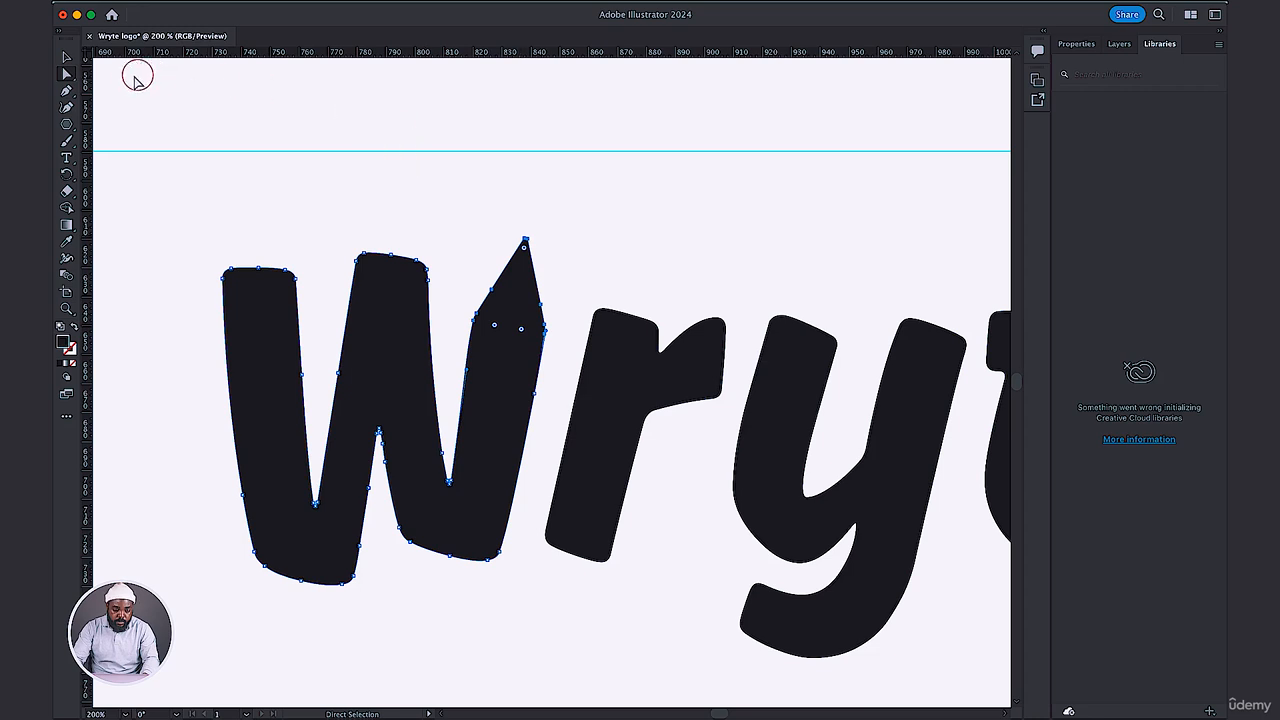
pyautogui.click(271, 98)
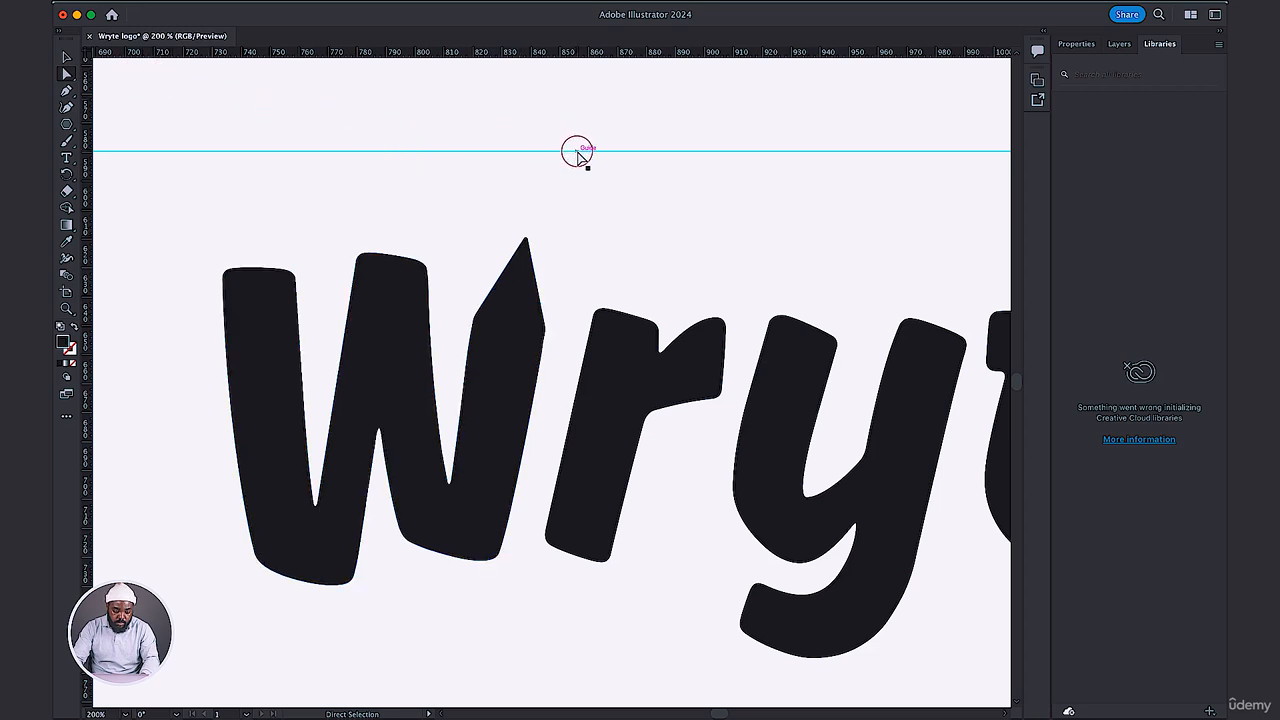
# Lower the horizontal guide so it aligns with the top edge of the t.
pyautogui.press('v')
pyautogui.moveTo(578, 155); pyautogui.dragTo(661, 231)
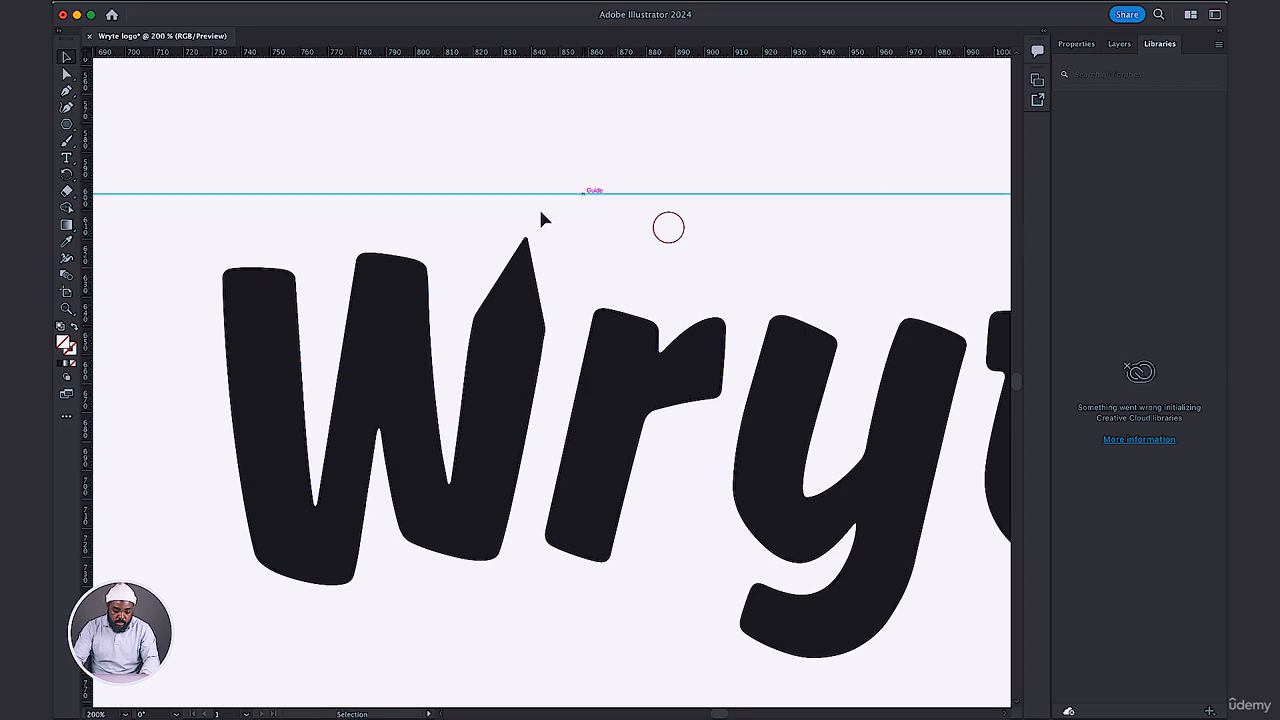
pyautogui.click(518, 208)
pyautogui.hscroll(5, 540, 215)
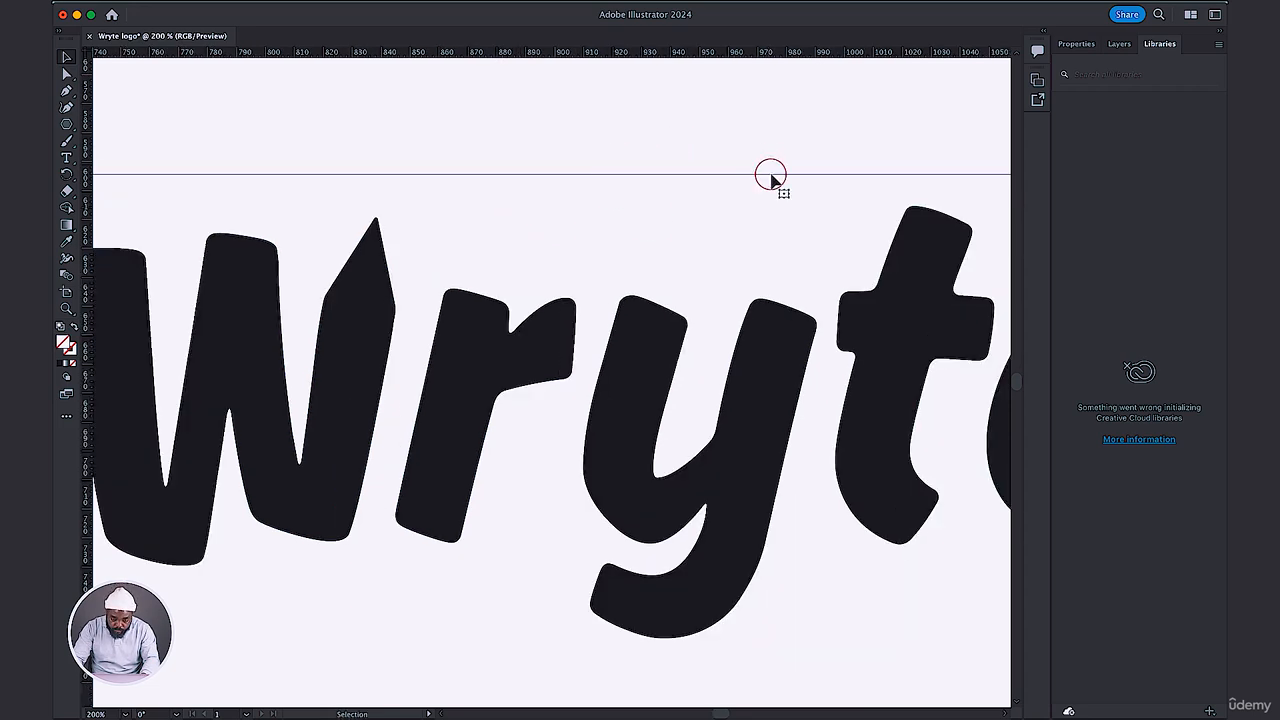
pyautogui.moveTo(771, 176); pyautogui.dragTo(769, 210)
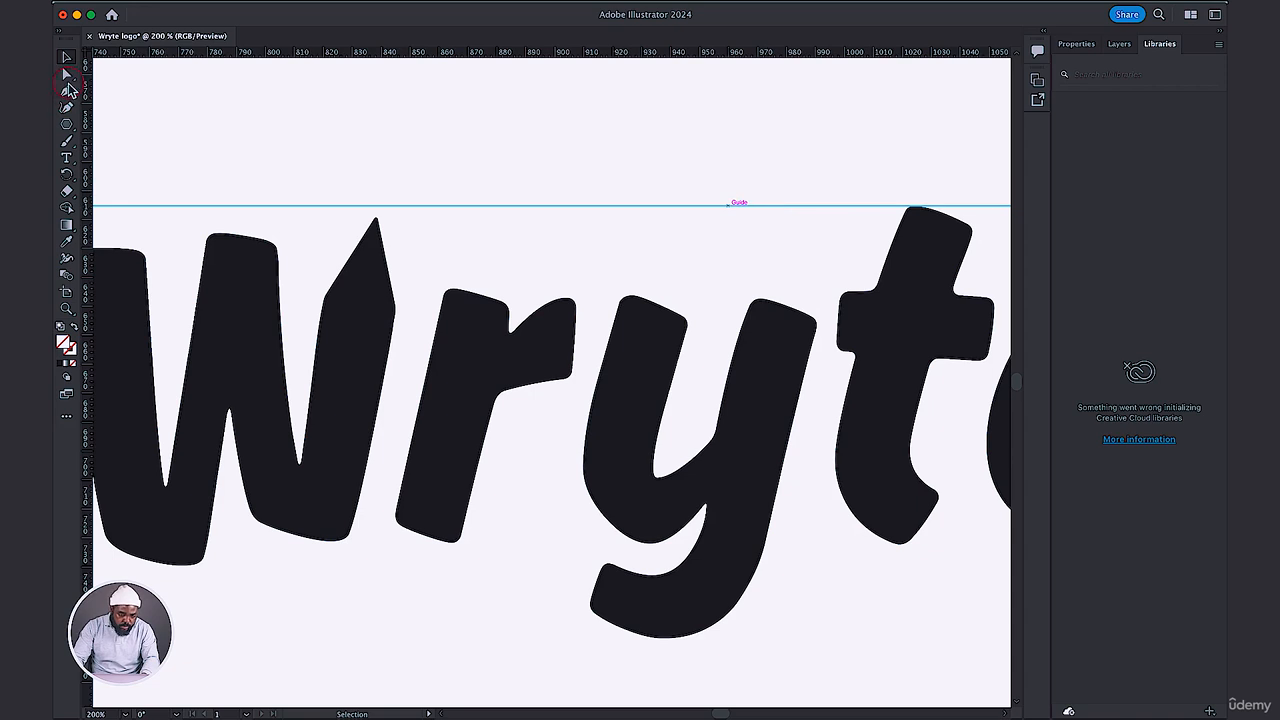
# Raise the W's pencil tip anchors about 4 px so the point meets the guide at the height of the t.
pyautogui.click(67, 75)
pyautogui.moveTo(376, 218); pyautogui.dragTo(374, 213)
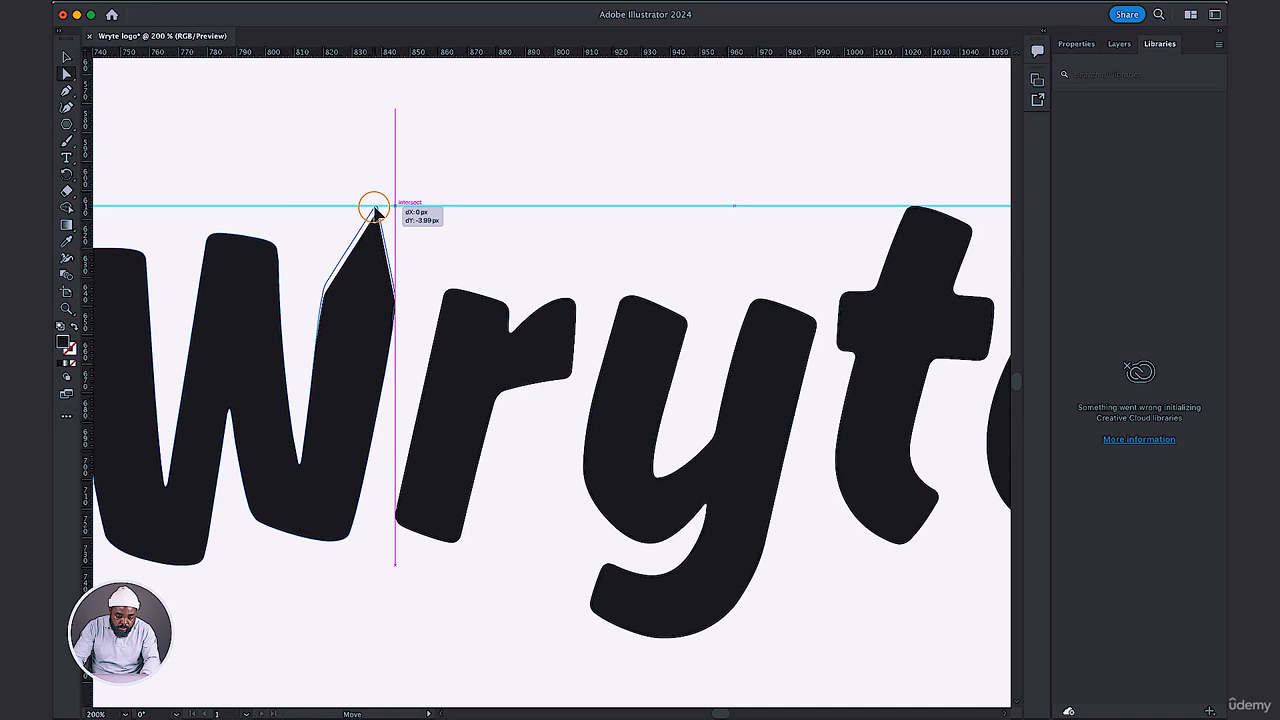
pyautogui.moveTo(375, 209); pyautogui.dragTo(375, 210)
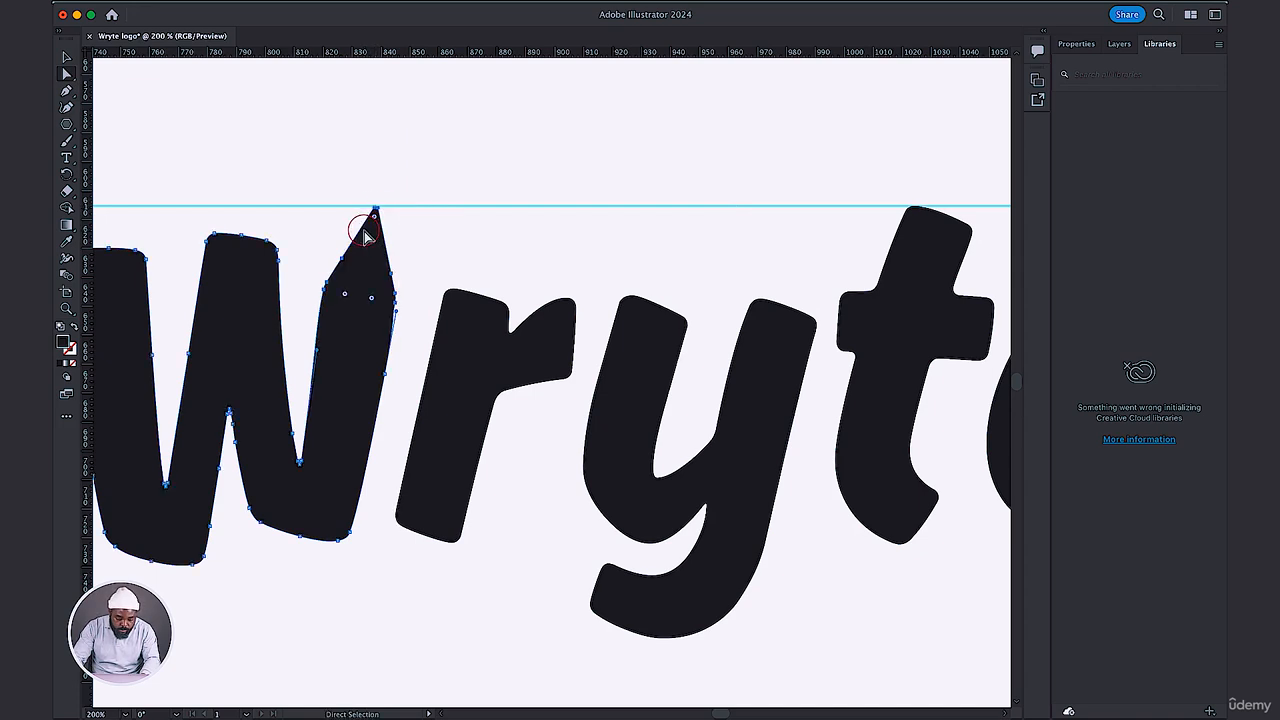
pyautogui.press('v')
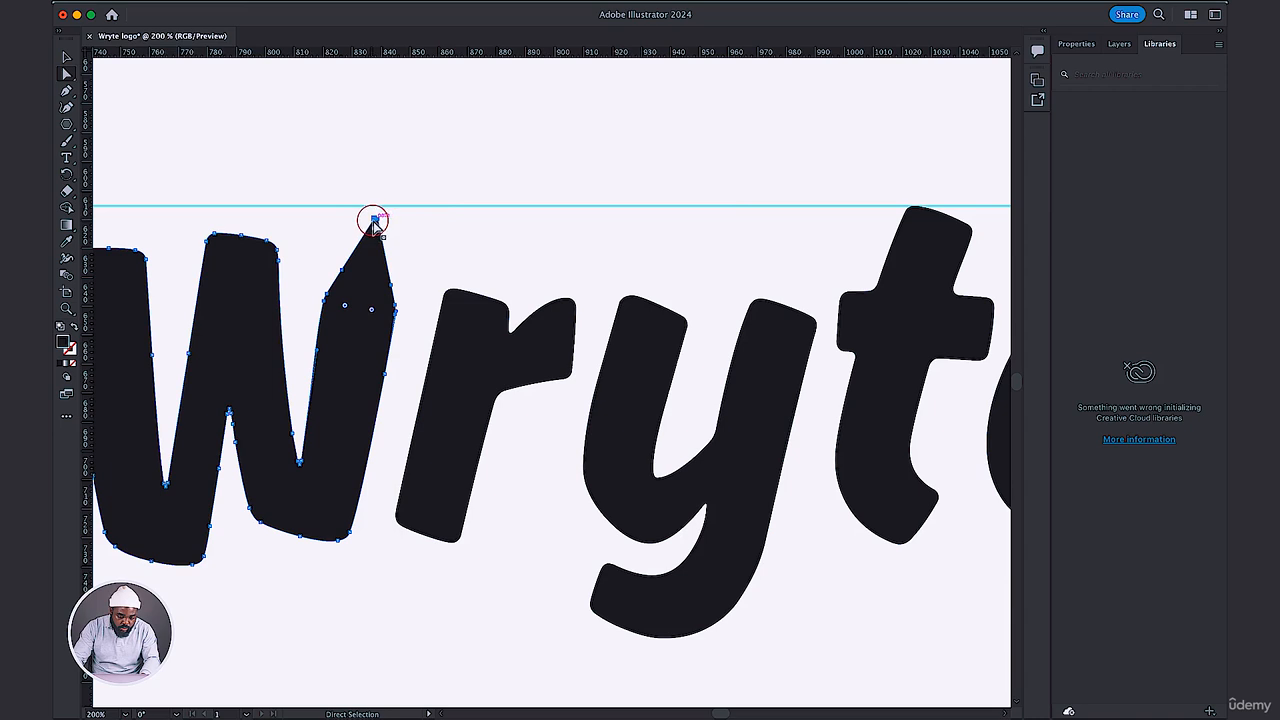
pyautogui.moveTo(374, 219); pyautogui.dragTo(376, 211)
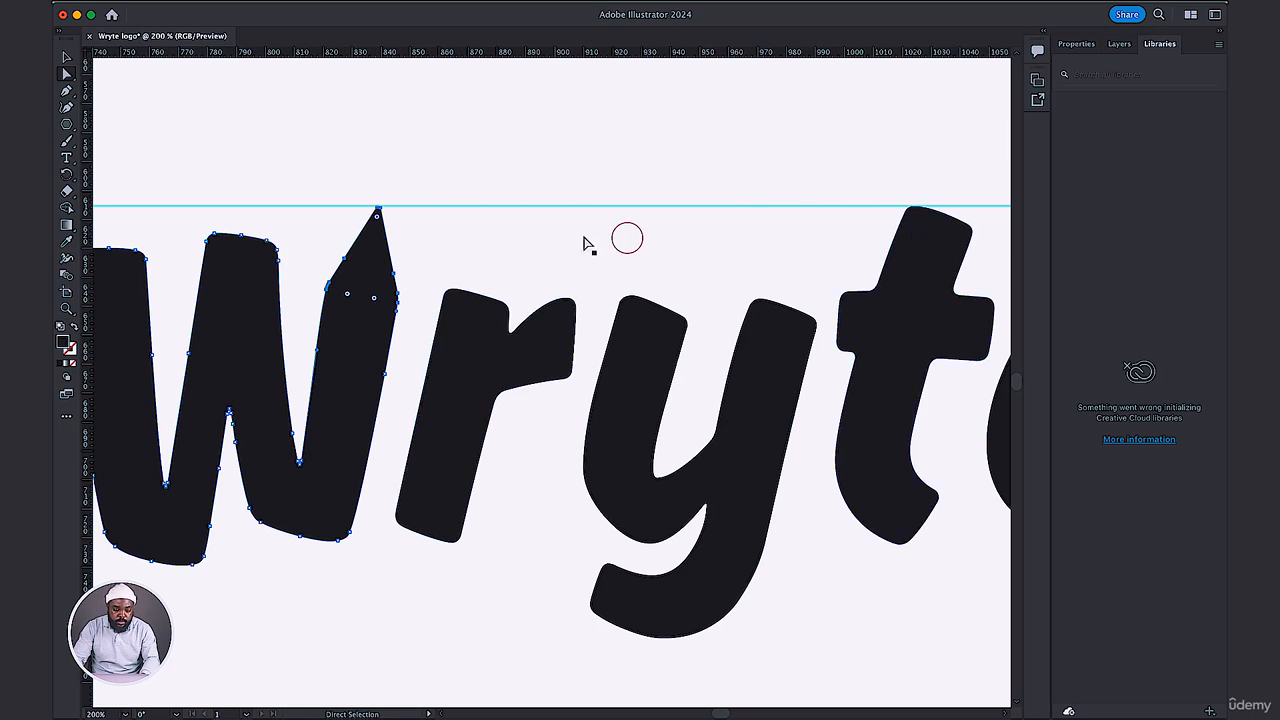
# Delete the horizontal guide and show the wordmark at 100%.
pyautogui.click(67, 58)
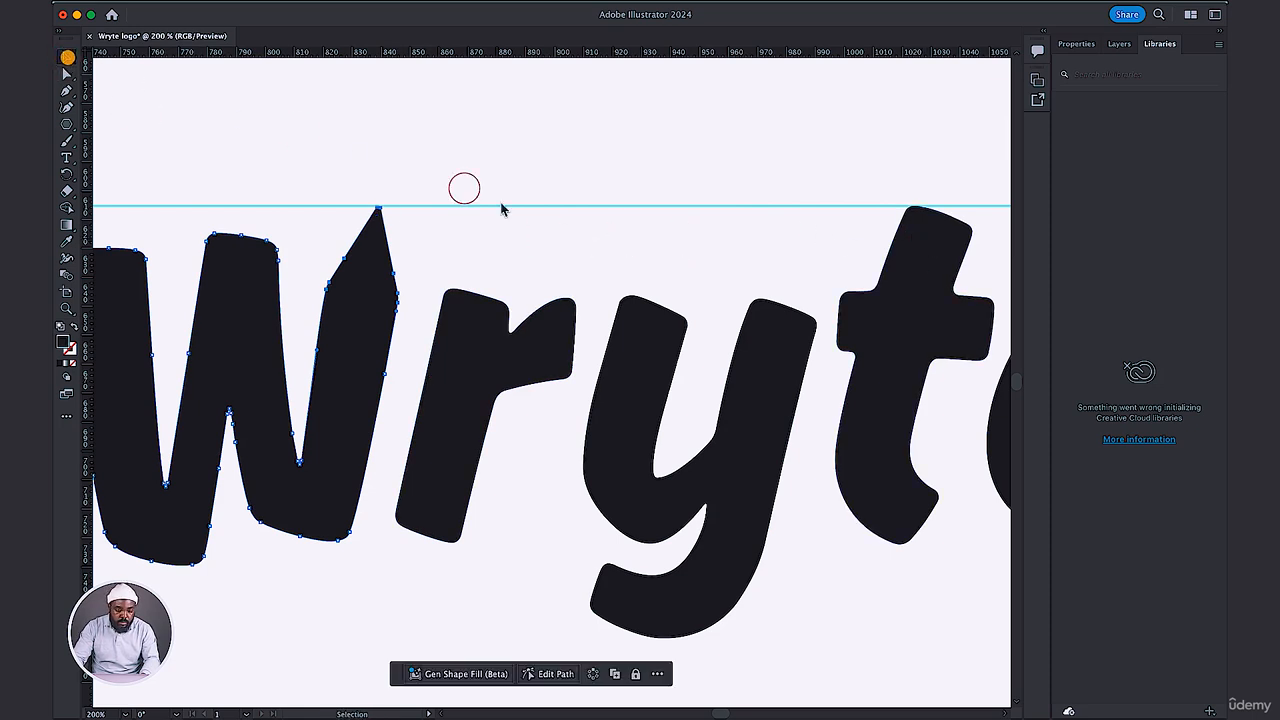
pyautogui.click(600, 207)
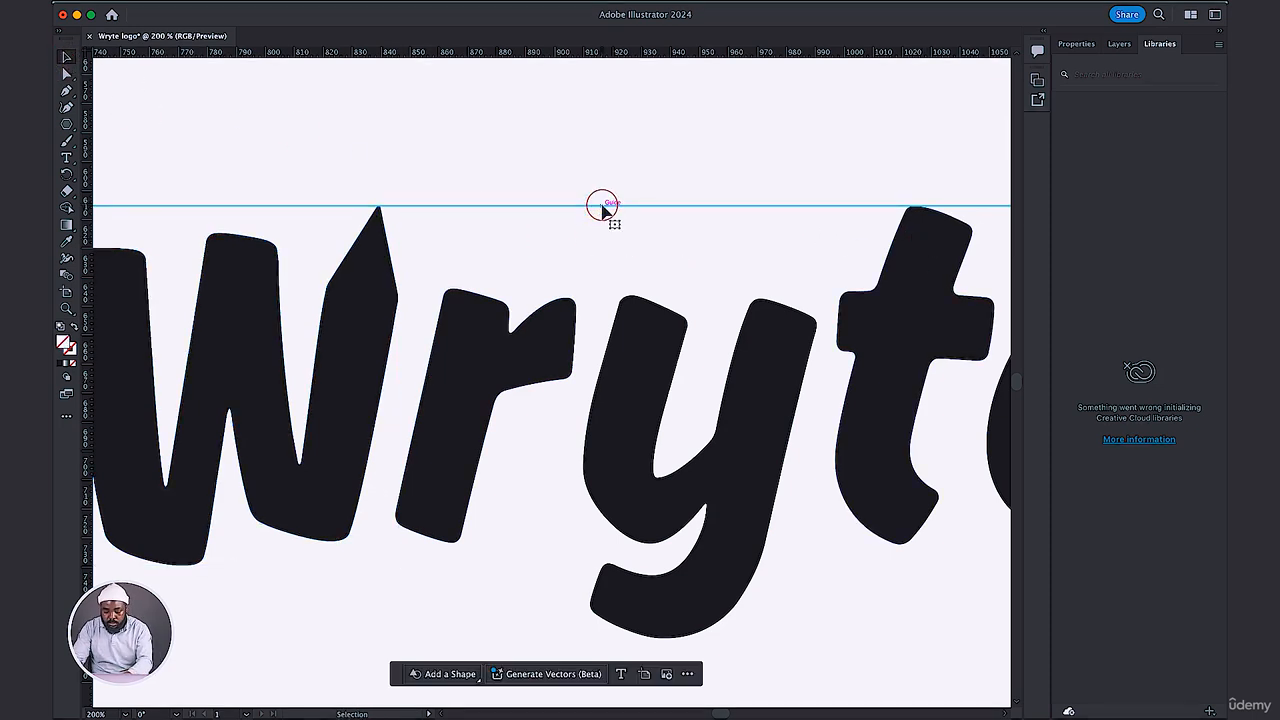
pyautogui.press('super+1')
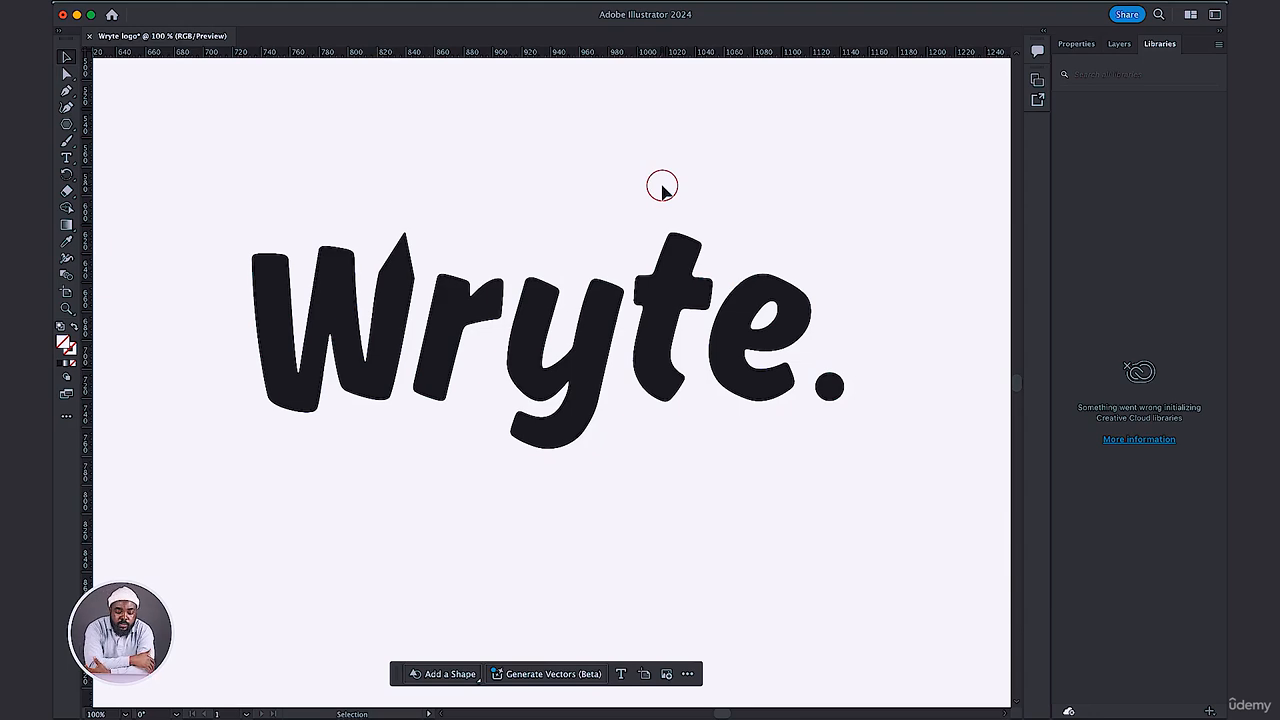
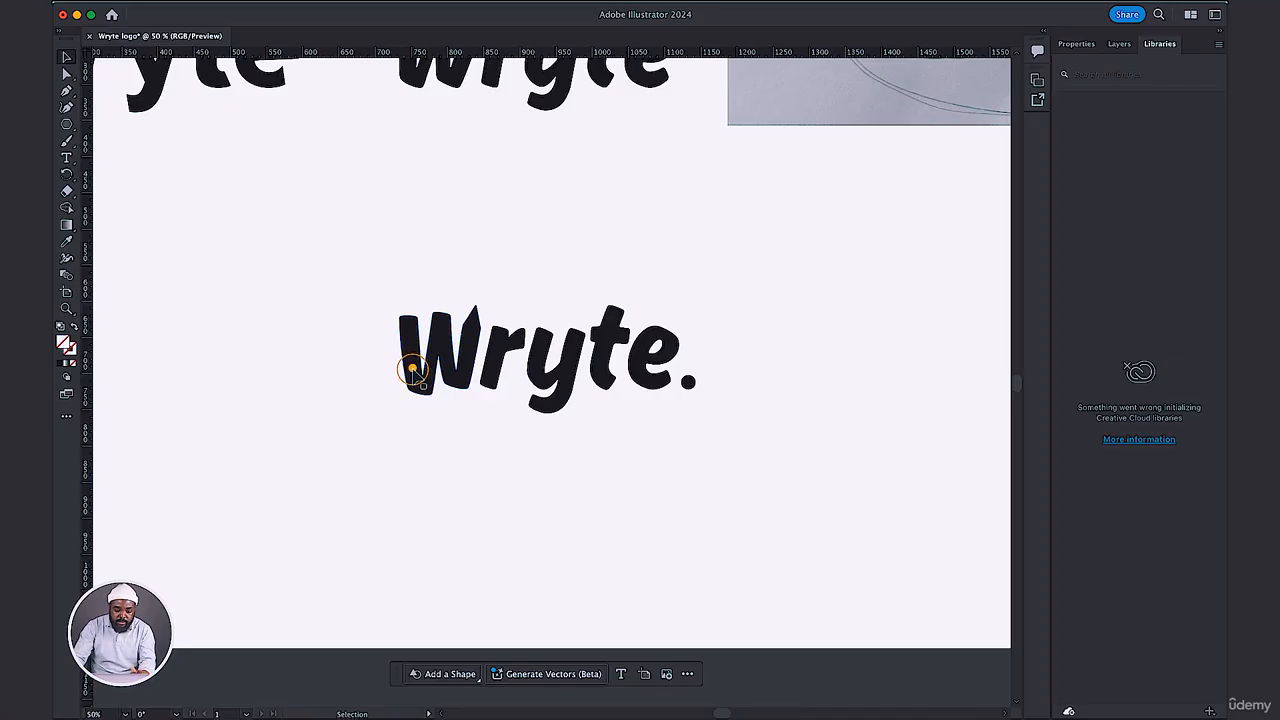
# Duplicate the wordmark's W and its period below the original, and set the copied period beside the copied W.
pyautogui.moveTo(412, 370); pyautogui.dragTo(766, 495)
pyautogui.moveTo(718, 483); pyautogui.dragTo(540, 340)
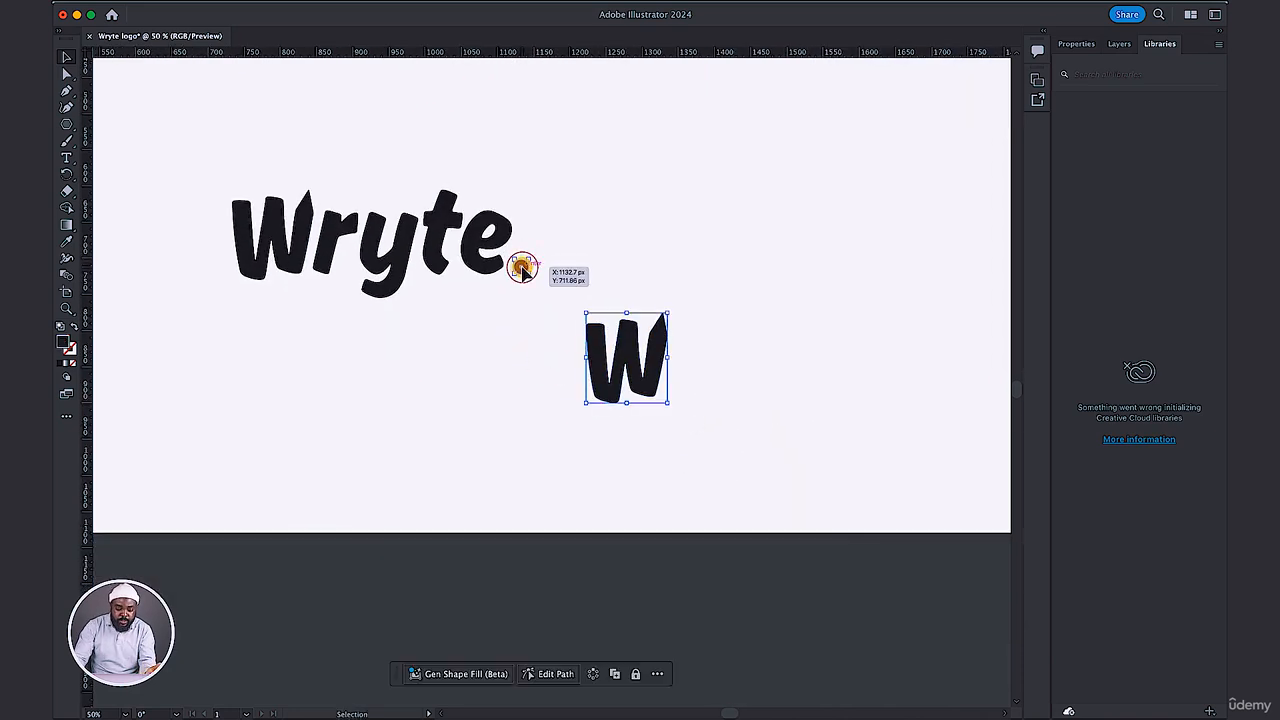
pyautogui.click(521, 268)
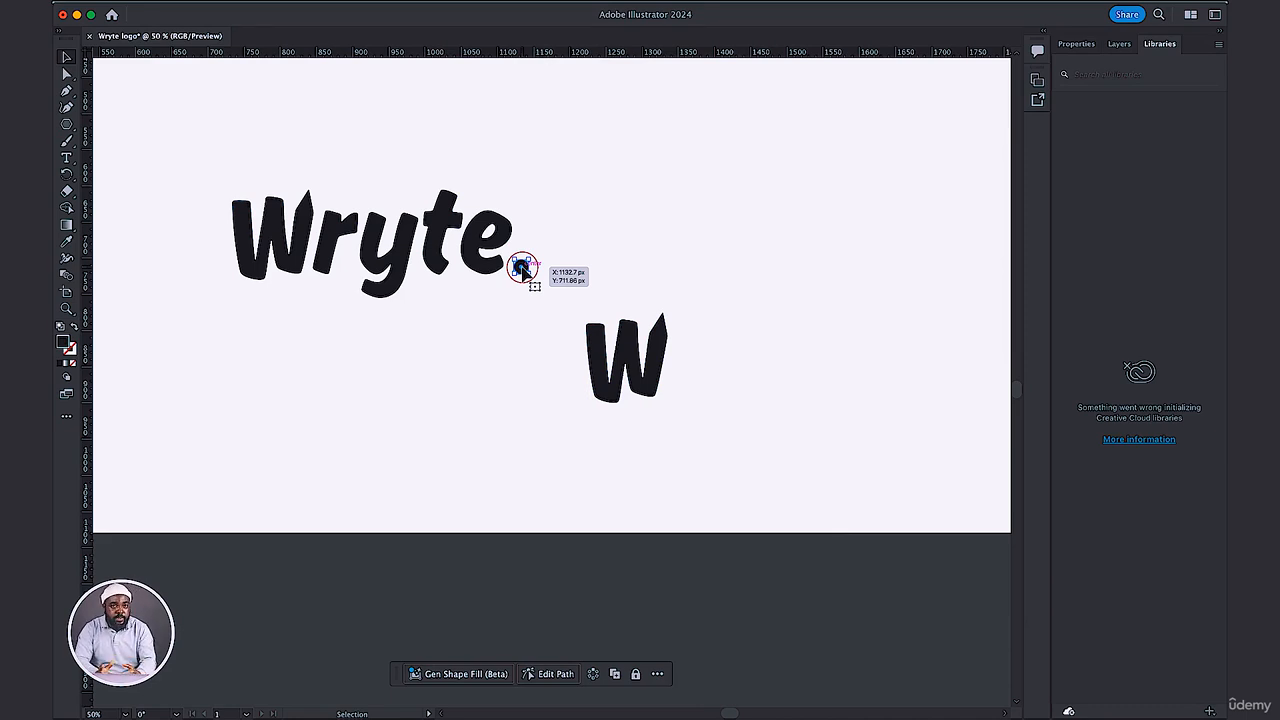
pyautogui.moveTo(521, 268); pyautogui.dragTo(675, 390)
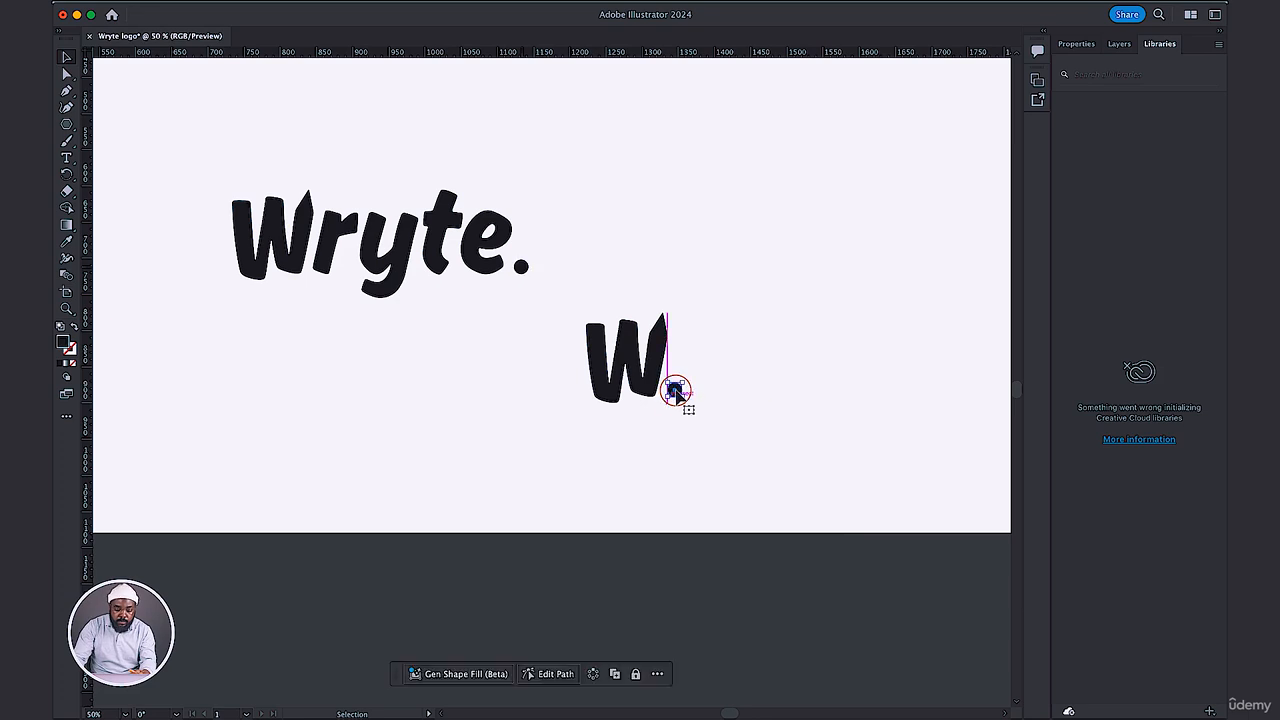
# Move the copied W and period together beside the Wryte wordmark, level with its letters.
pyautogui.click(723, 437)
pyautogui.moveTo(723, 436); pyautogui.dragTo(712, 262)
pyautogui.click(598, 380)
pyautogui.click(557, 371)
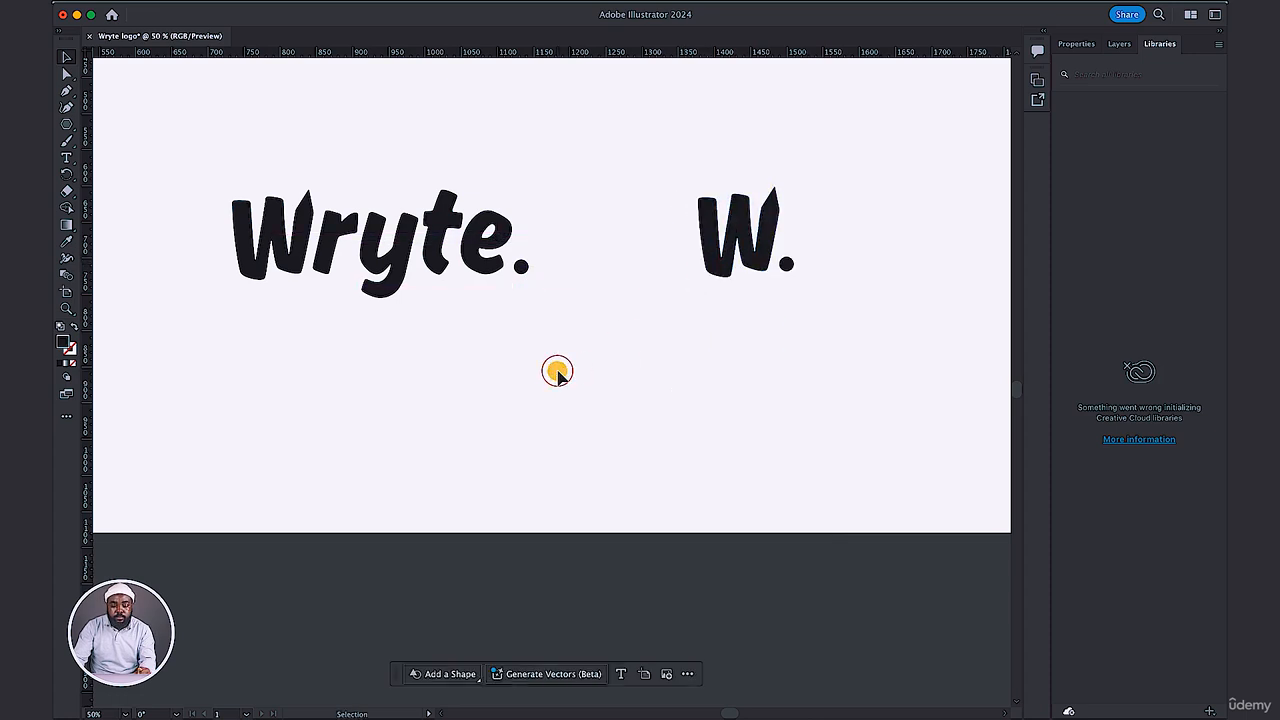
# Draw a square about 136 px wide below and right of the W. mark, and strongly round all its corners.
pyautogui.hscroll(3, 589, 354)
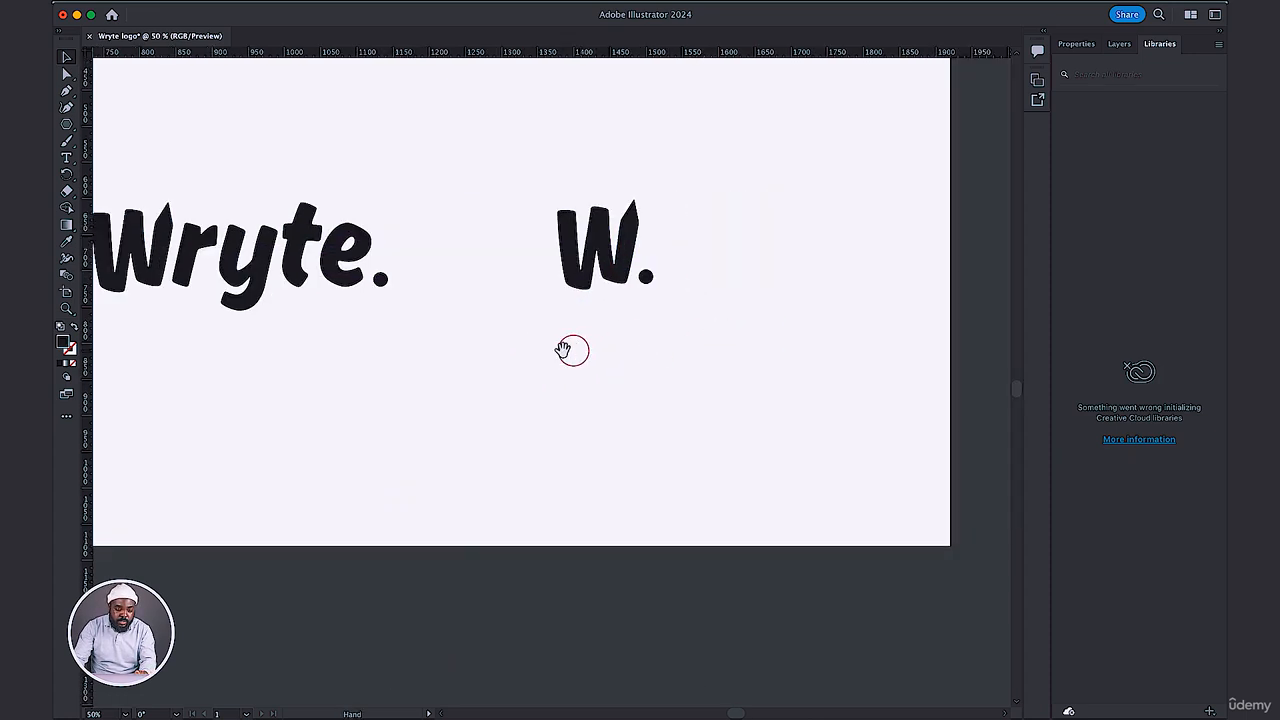
pyautogui.moveTo(71, 128); pyautogui.dragTo(133, 135)
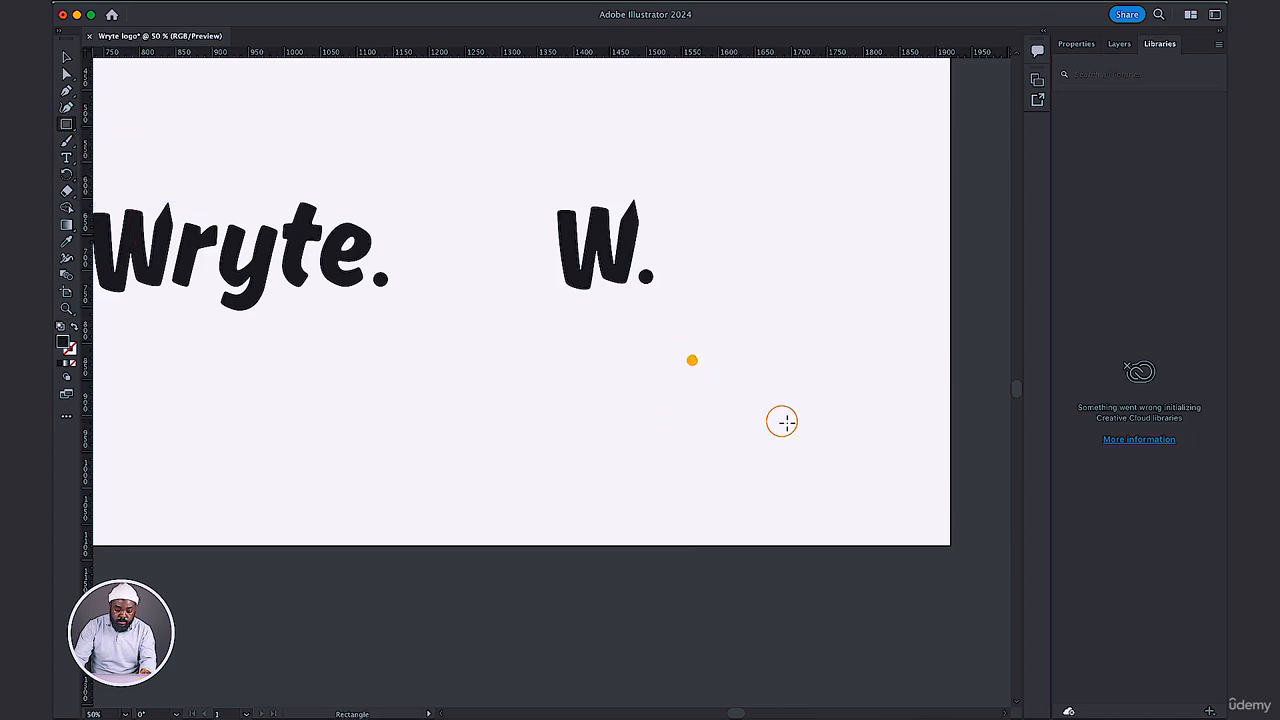
pyautogui.moveTo(692, 360)
pyautogui.mouseDown()
pyautogui.moveTo(797, 440)
pyautogui.moveTo(797, 464)
pyautogui.moveTo(791, 455)
pyautogui.mouseUp()
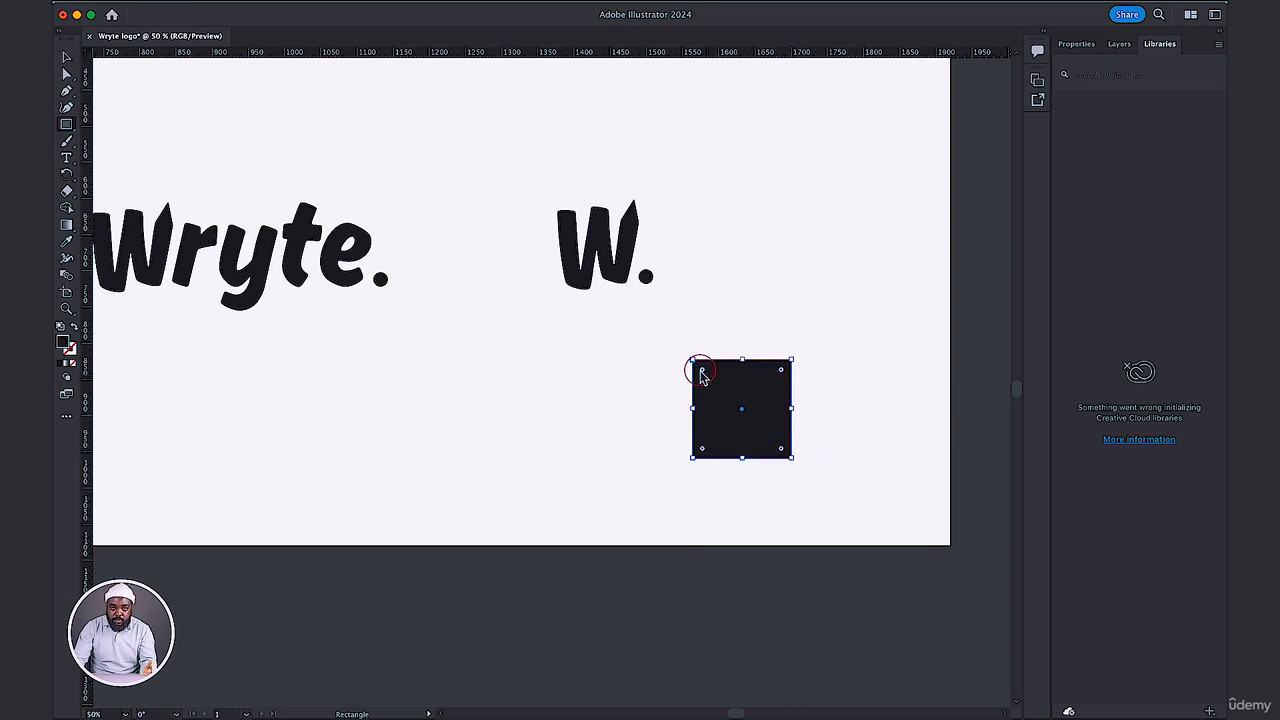
pyautogui.moveTo(703, 370); pyautogui.dragTo(727, 394)
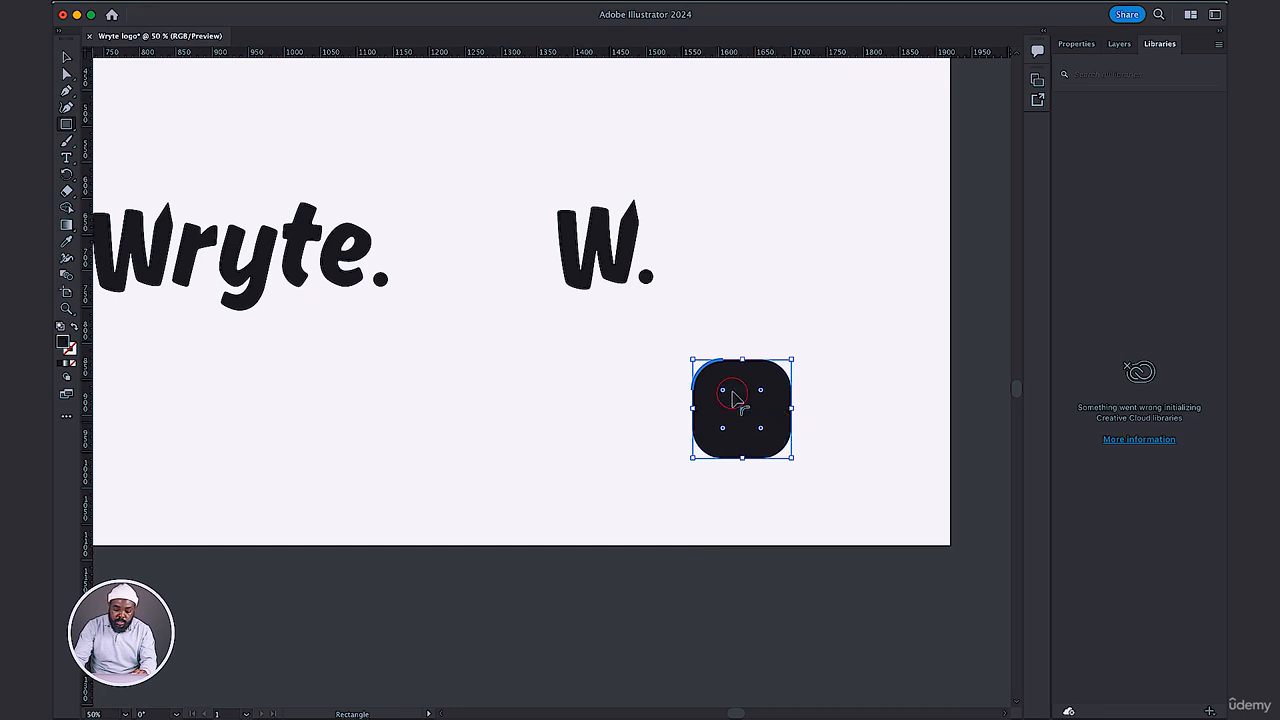
pyautogui.click(67, 55)
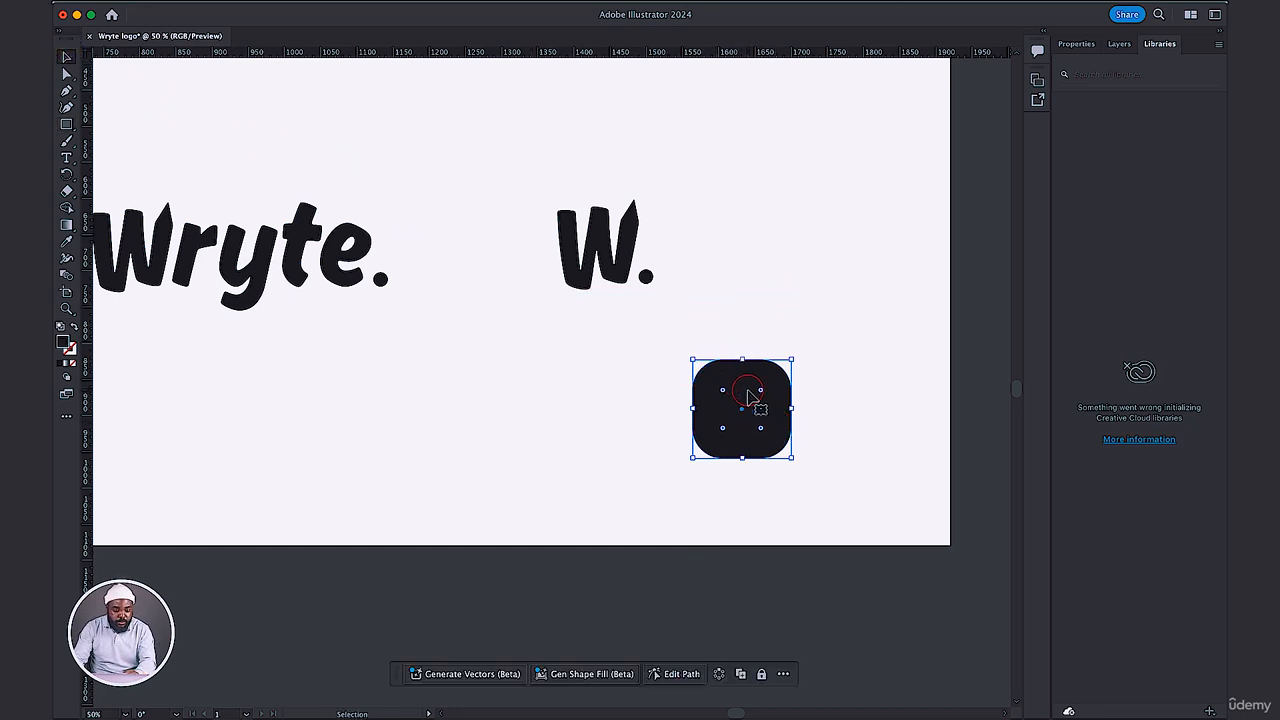
# Fill the rounded square with white.
pyautogui.doubleClick(65, 341)
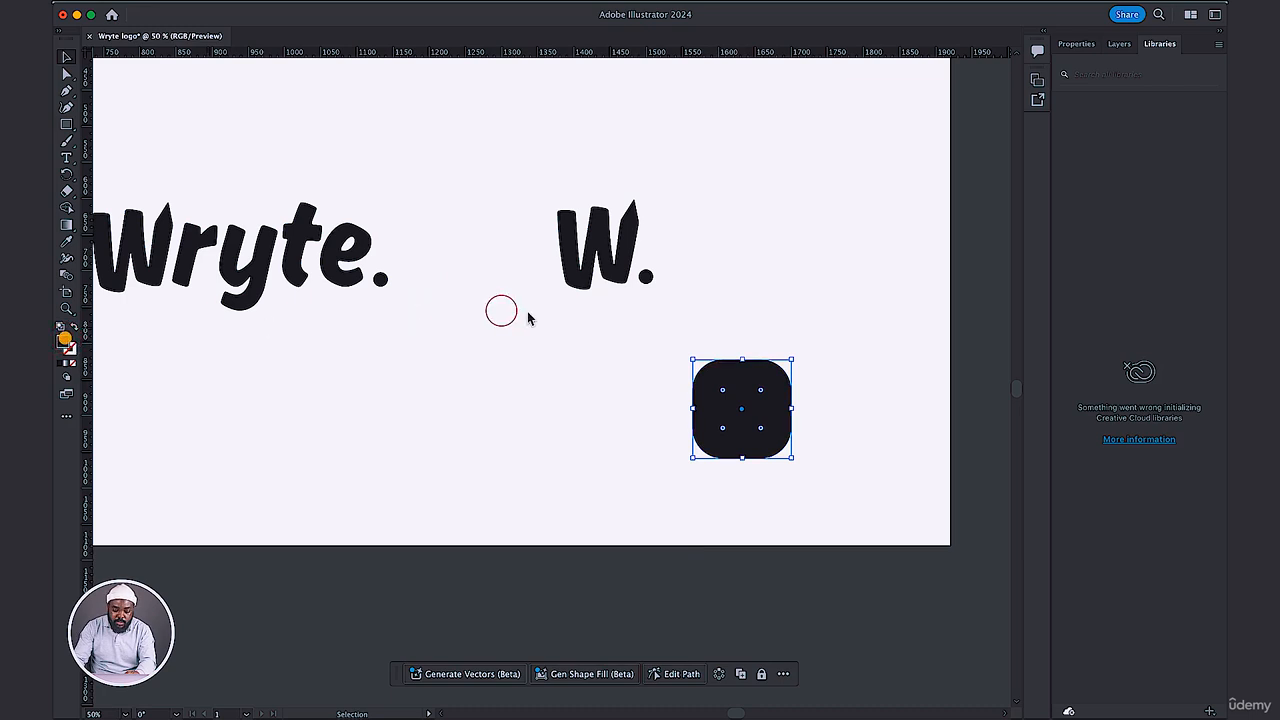
pyautogui.moveTo(671, 278)
pyautogui.mouseDown()
pyautogui.moveTo(594, 161)
pyautogui.moveTo(571, 152)
pyautogui.moveTo(572, 128)
pyautogui.mouseUp()
pyautogui.click(927, 159)
pyautogui.click(1160, 47)
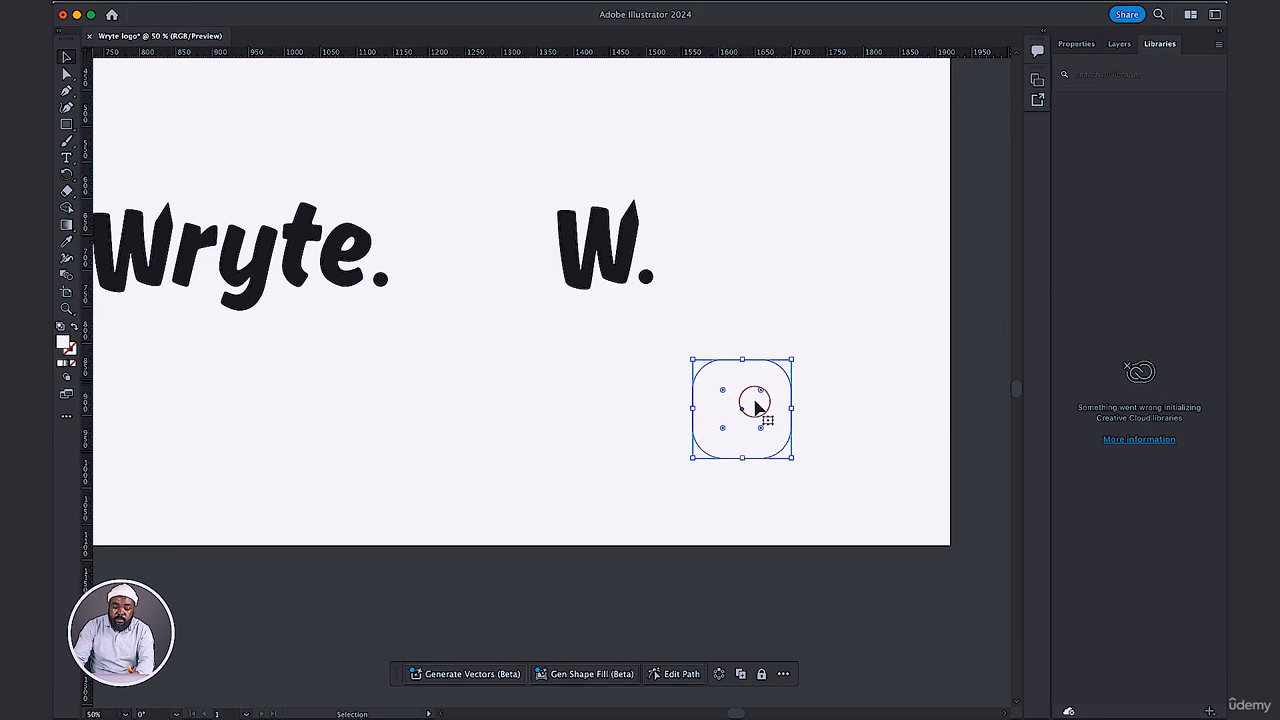
# Add a Drop Shadow effect to the rounded square in Multiply mode with 15% opacity.
pyautogui.click(1077, 55)
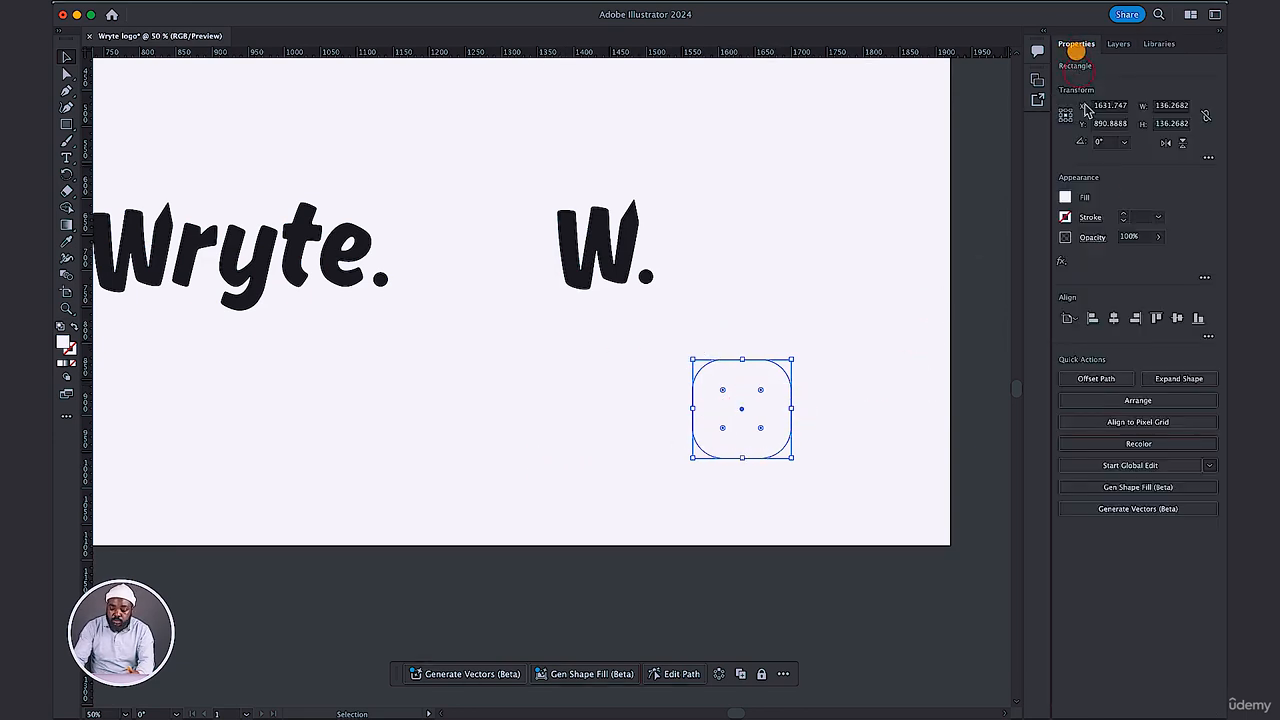
pyautogui.click(1064, 265)
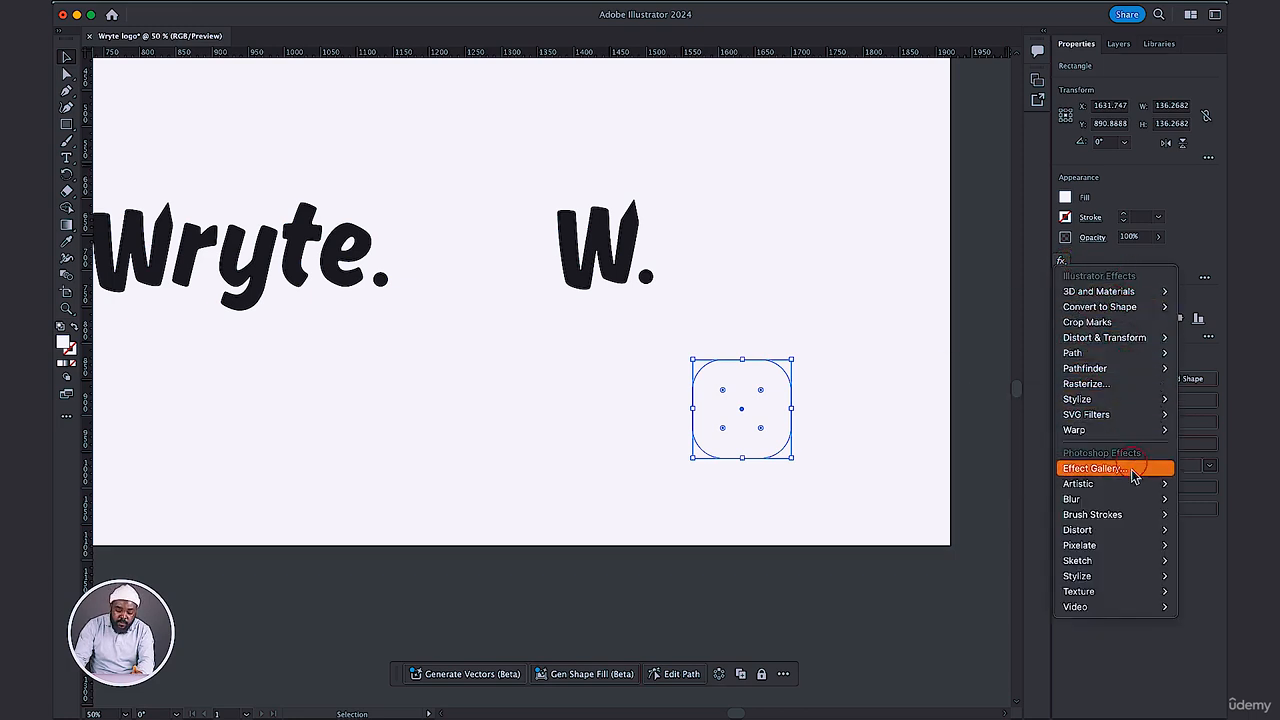
pyautogui.moveTo(1123, 533)
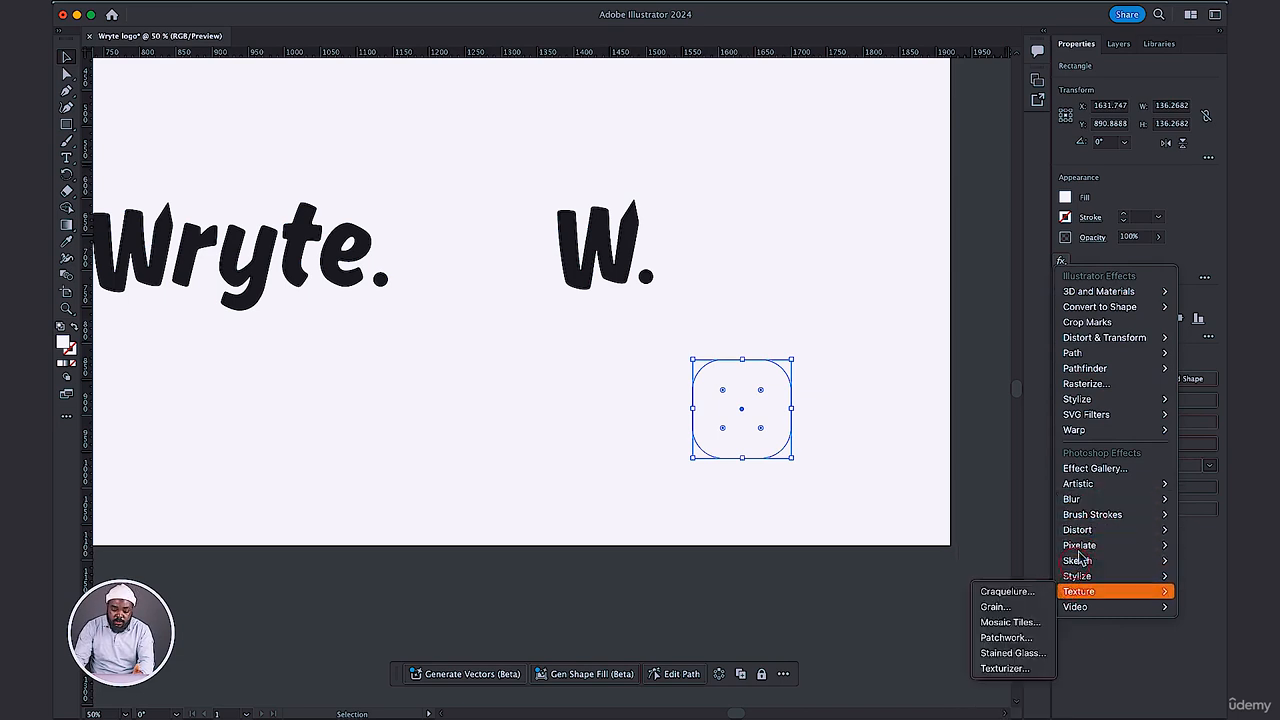
pyautogui.moveTo(1095, 338)
pyautogui.moveTo(1085, 401)
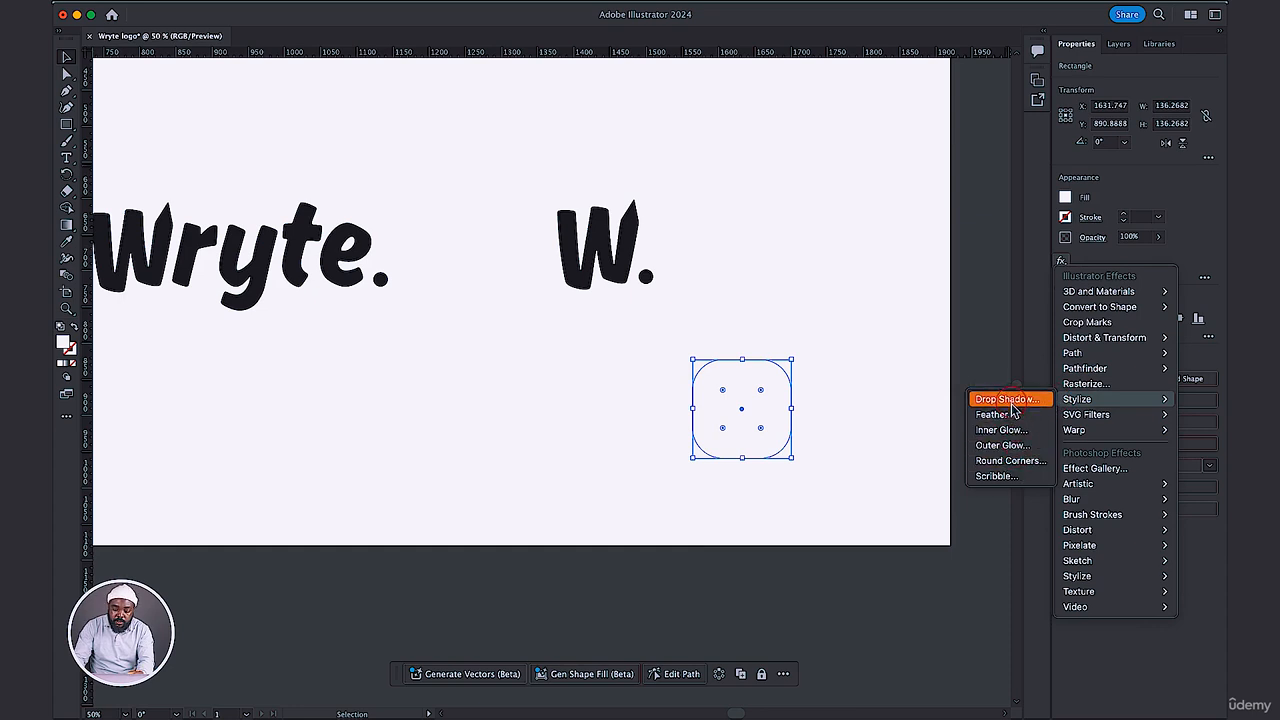
pyautogui.click(1010, 399)
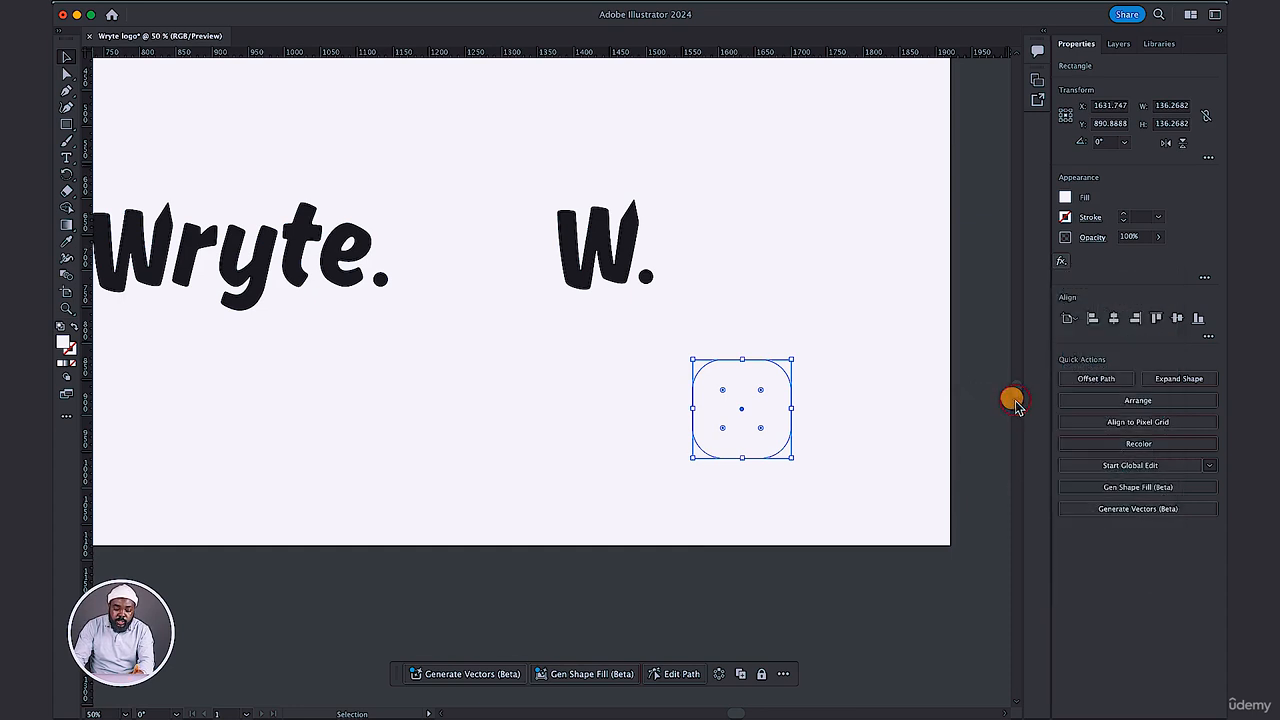
pyautogui.moveTo(770, 246); pyautogui.dragTo(890, 95)
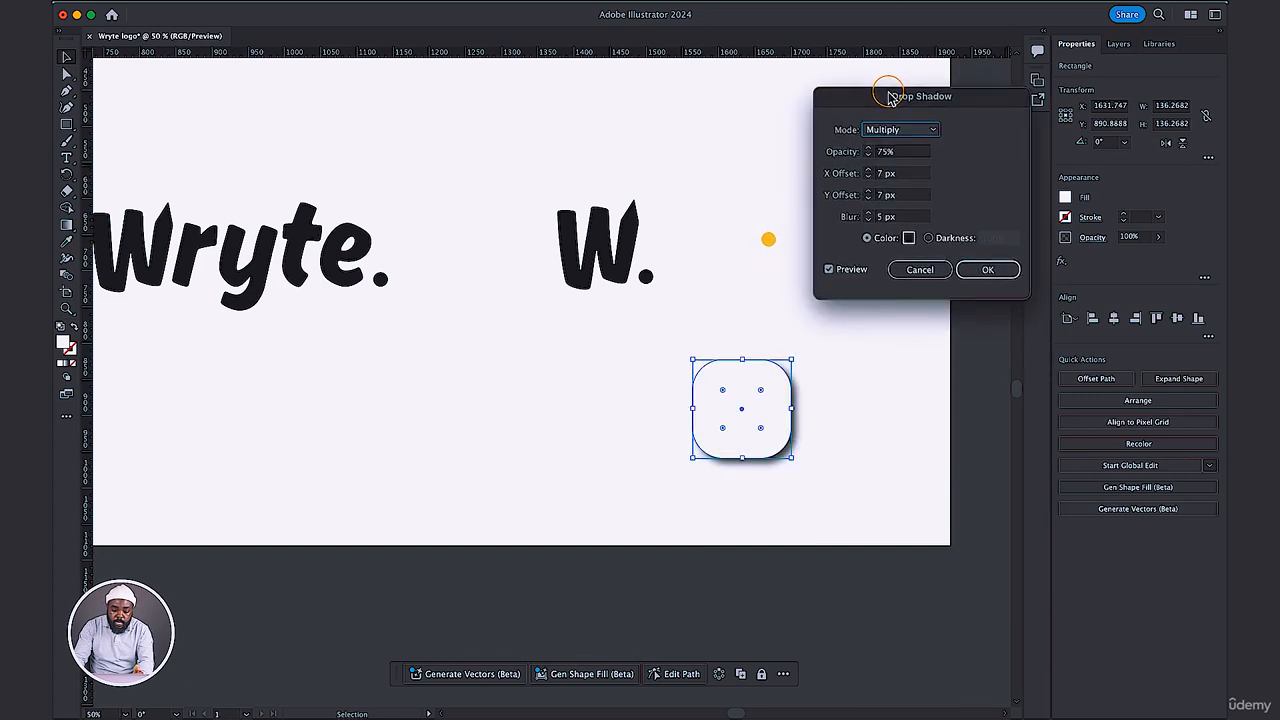
pyautogui.click(886, 152)
pyautogui.moveTo(885, 153); pyautogui.dragTo(876, 150)
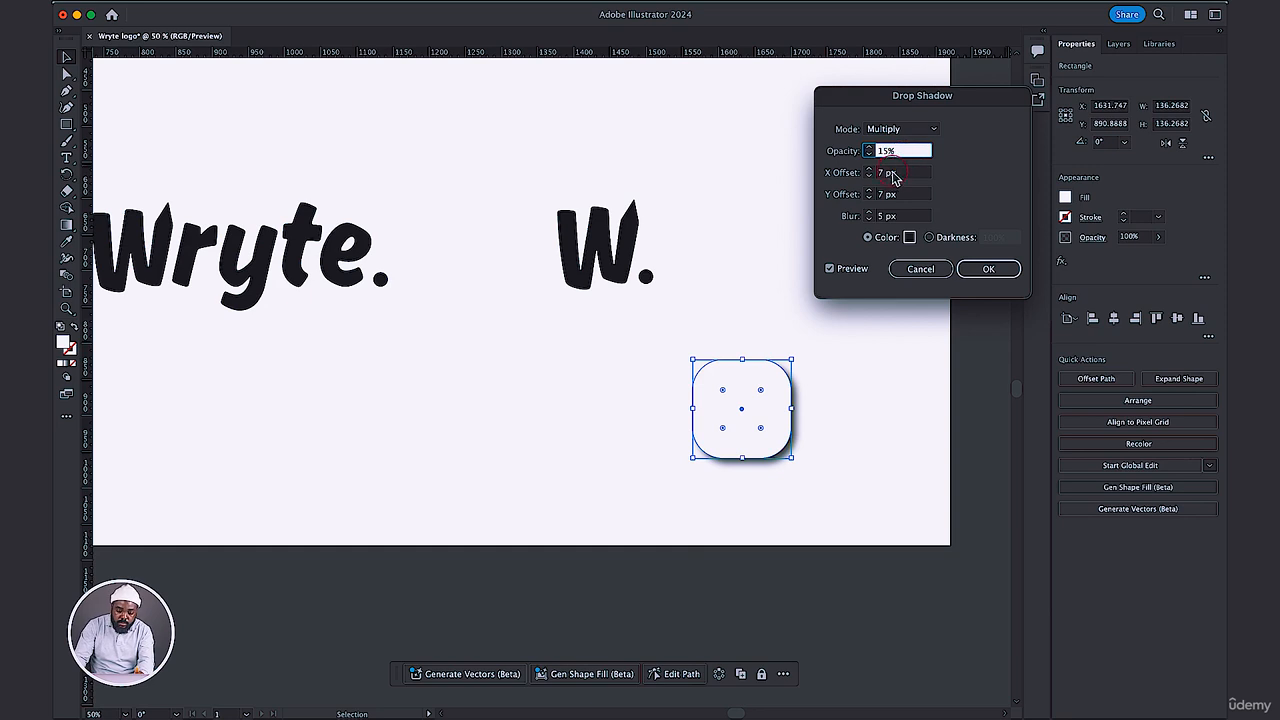
# Set the shadow's X offset to 4 px, Y offset to 3 px and blur to 10 px, and apply the effect.
pyautogui.click(883, 174)
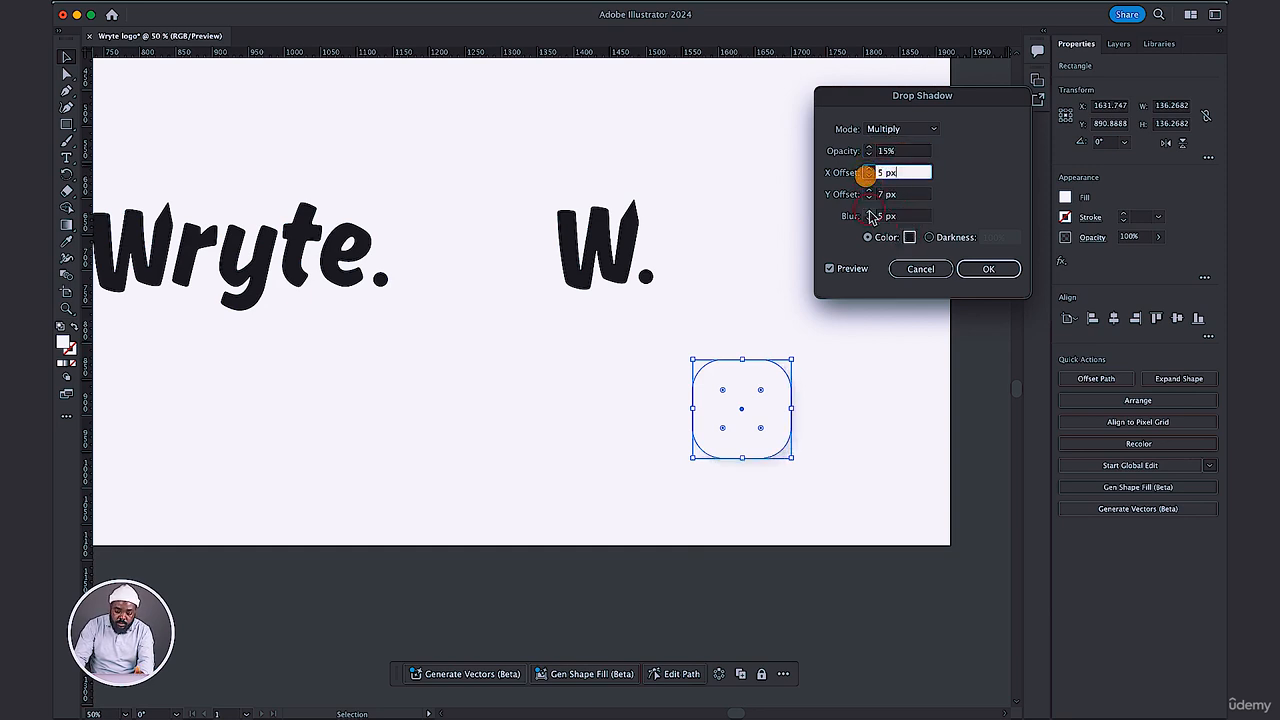
pyautogui.click(869, 195)
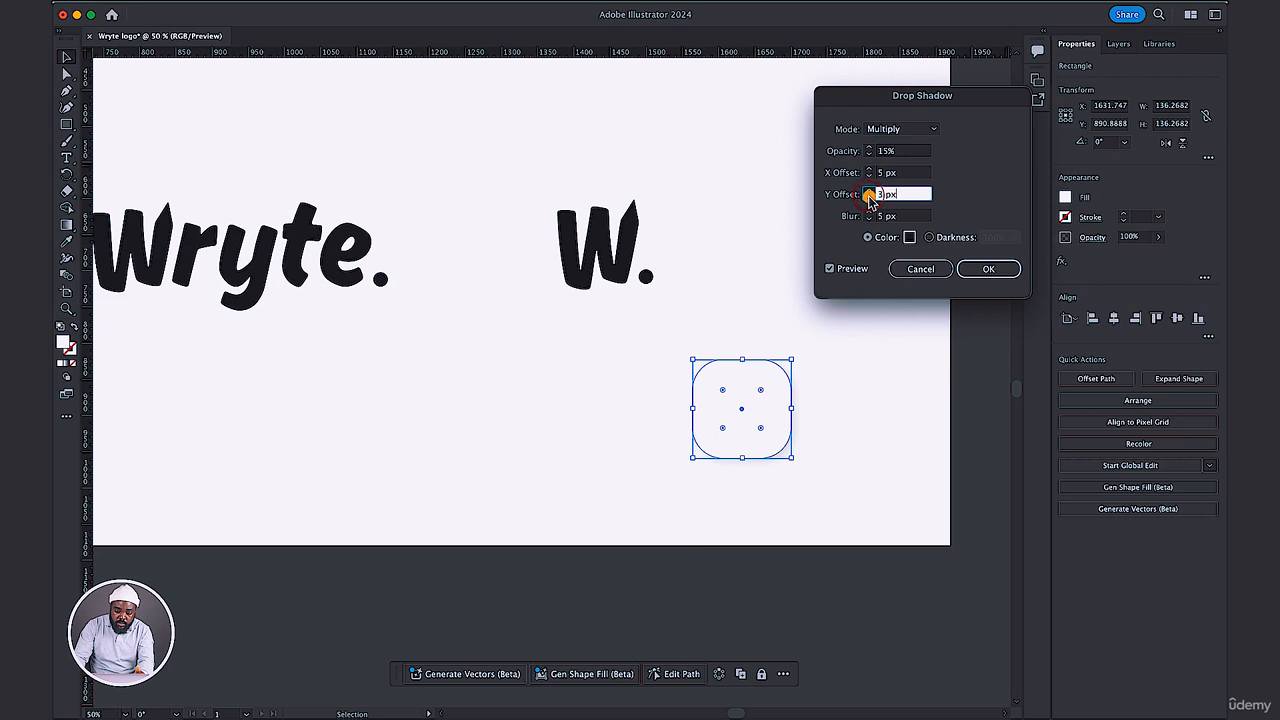
pyautogui.click(869, 175)
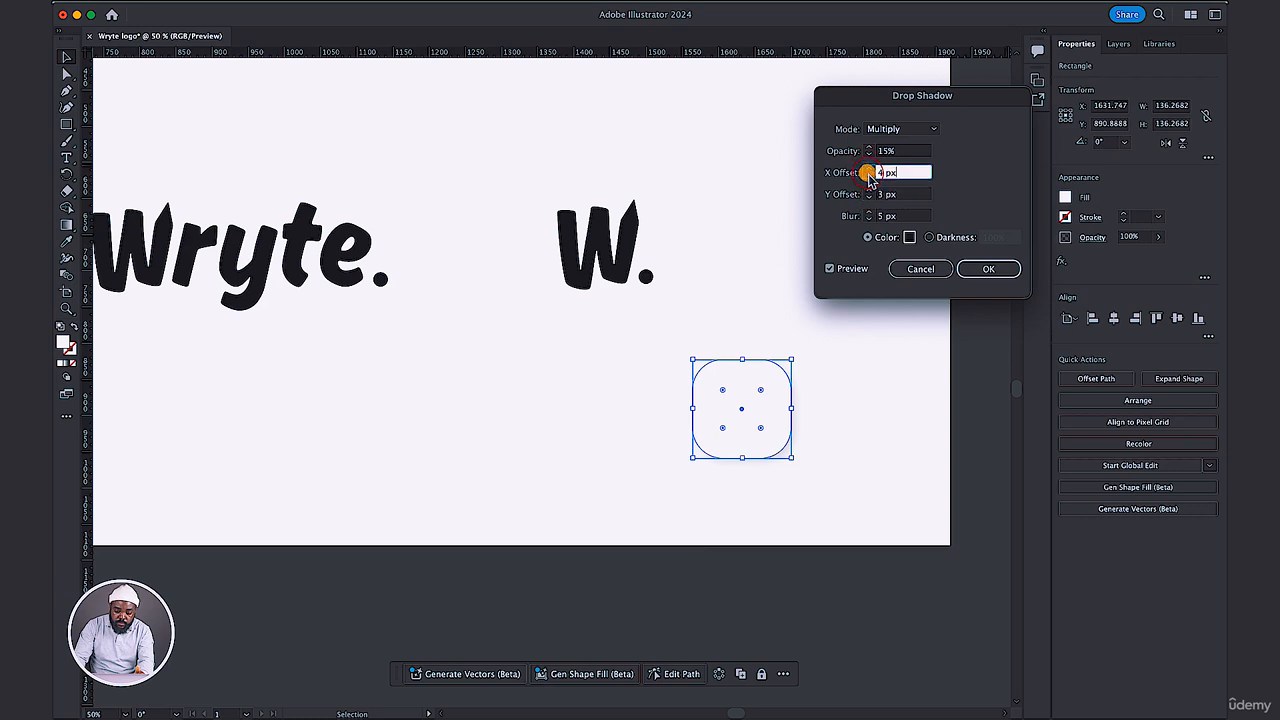
pyautogui.moveTo(883, 217); pyautogui.dragTo(871, 219)
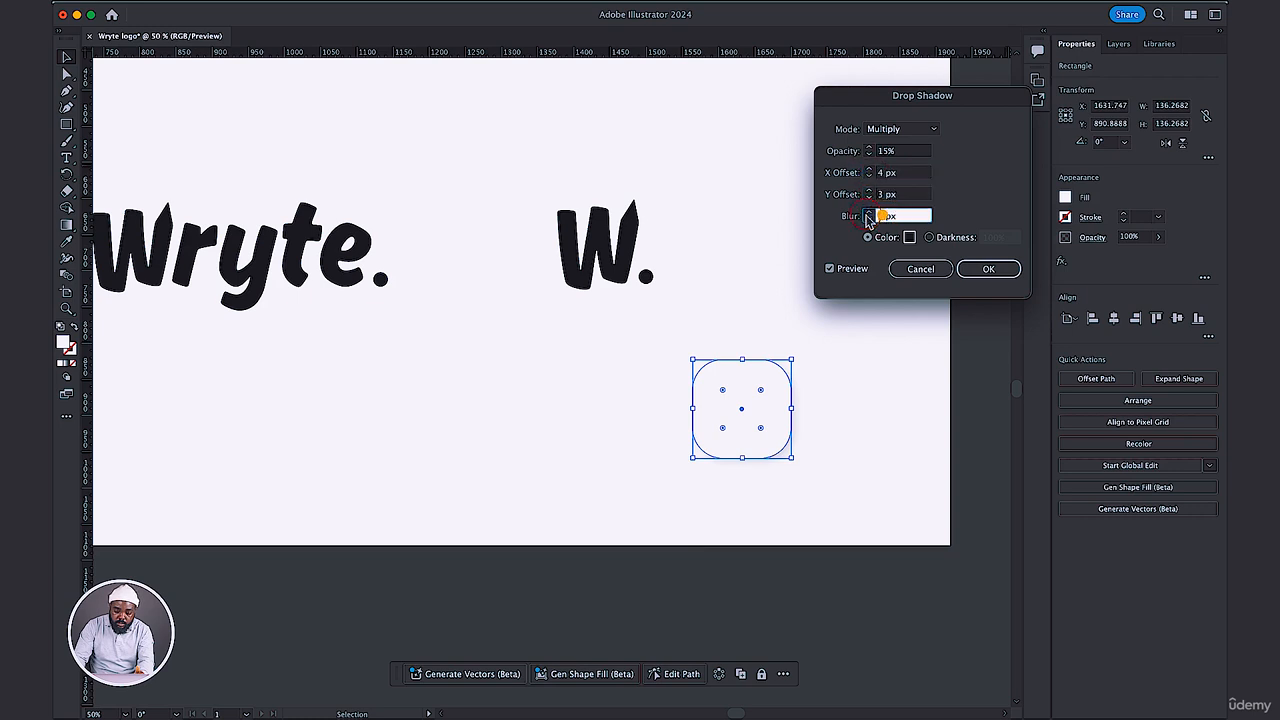
pyautogui.write('10')
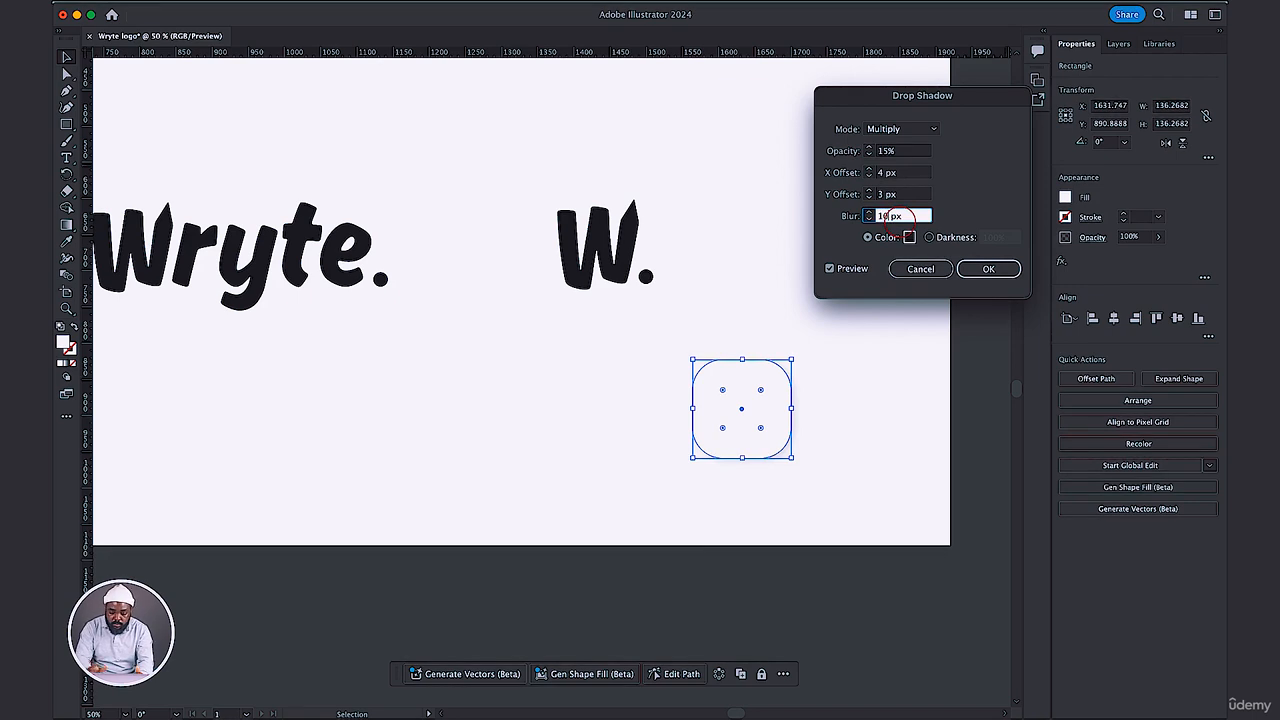
pyautogui.click(913, 177)
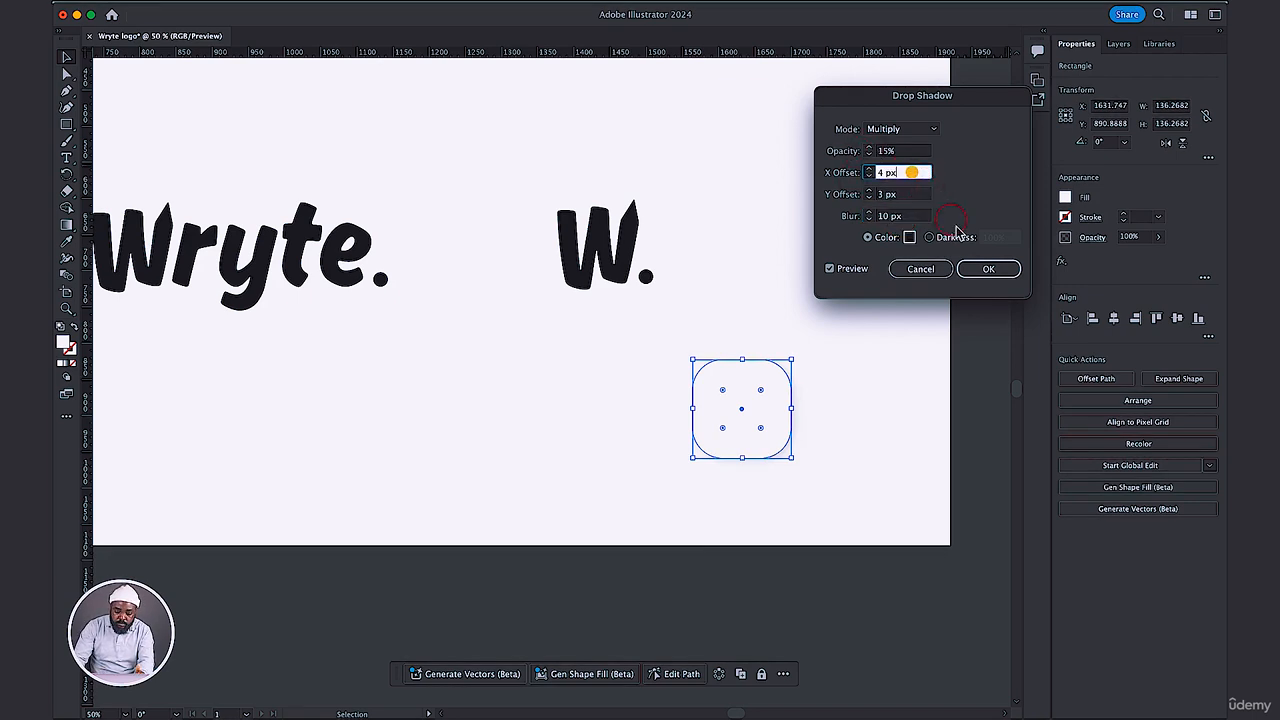
pyautogui.click(988, 268)
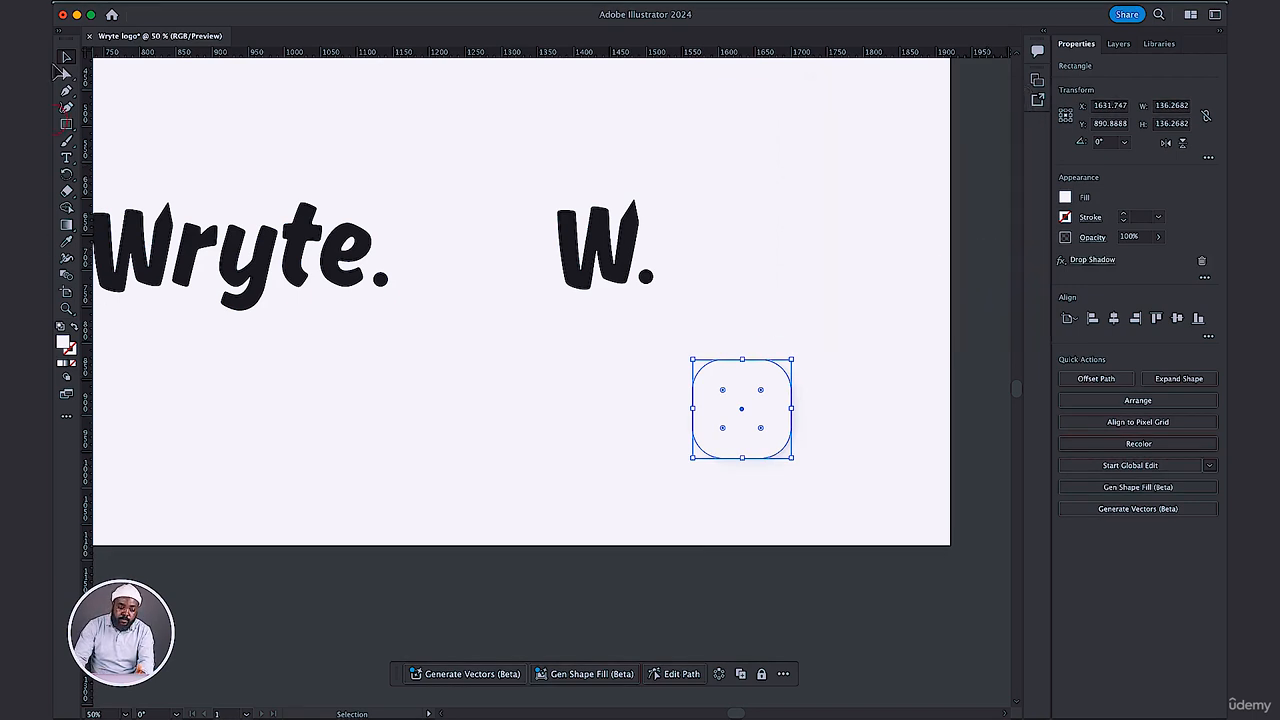
pyautogui.click(460, 410)
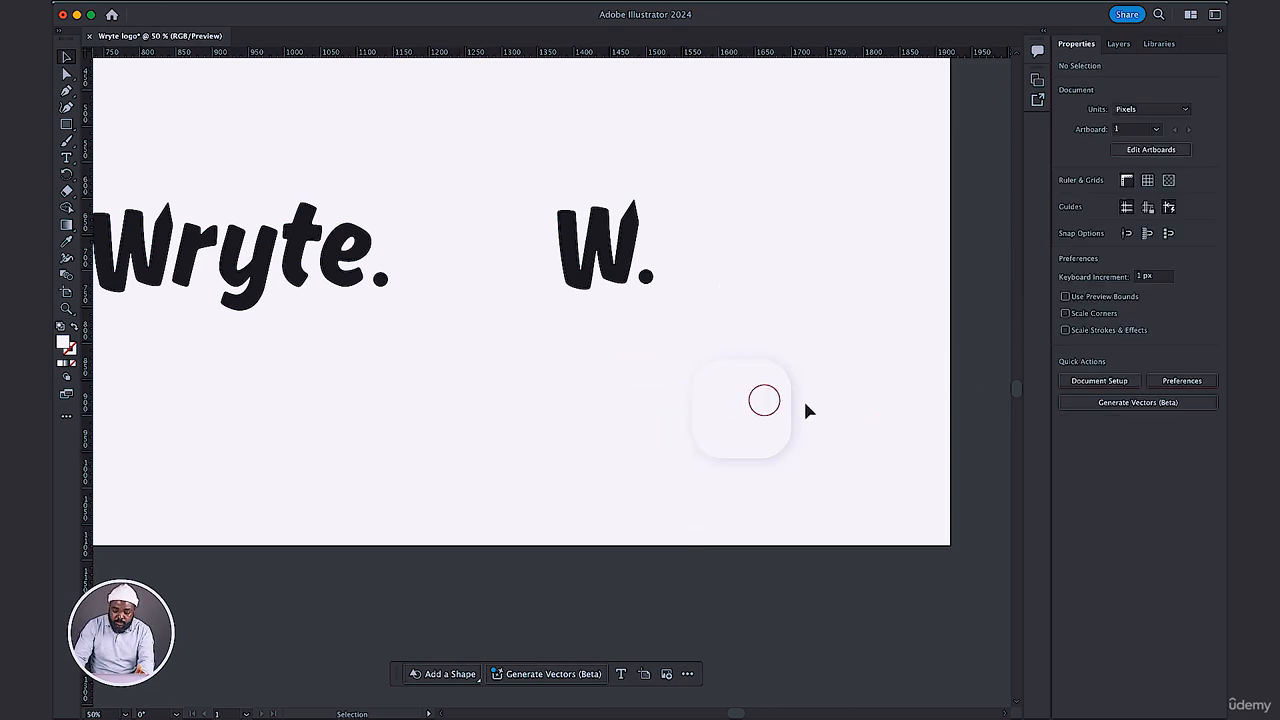
# Scale the W. mark down proportionally to about 107 px wide and move it onto the rounded square.
pyautogui.moveTo(674, 323); pyautogui.dragTo(567, 207)
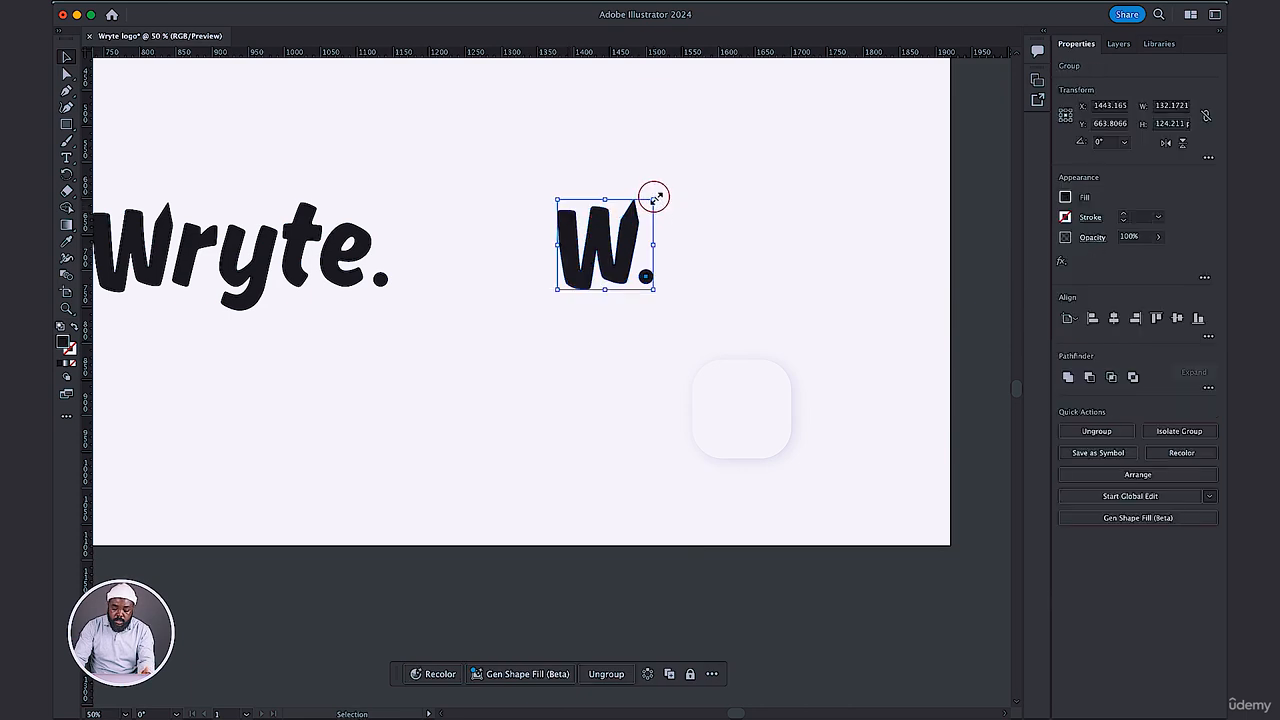
pyautogui.moveTo(654, 196); pyautogui.dragTo(635, 216)
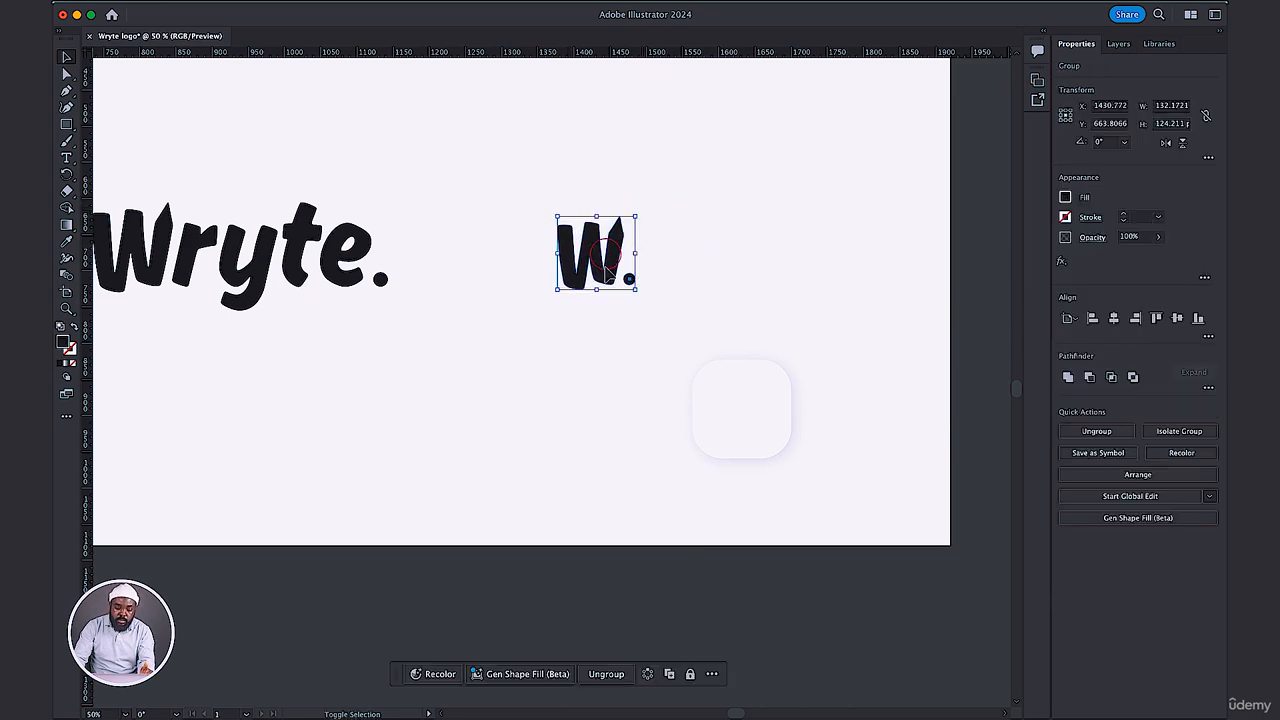
pyautogui.moveTo(606, 270); pyautogui.dragTo(754, 429)
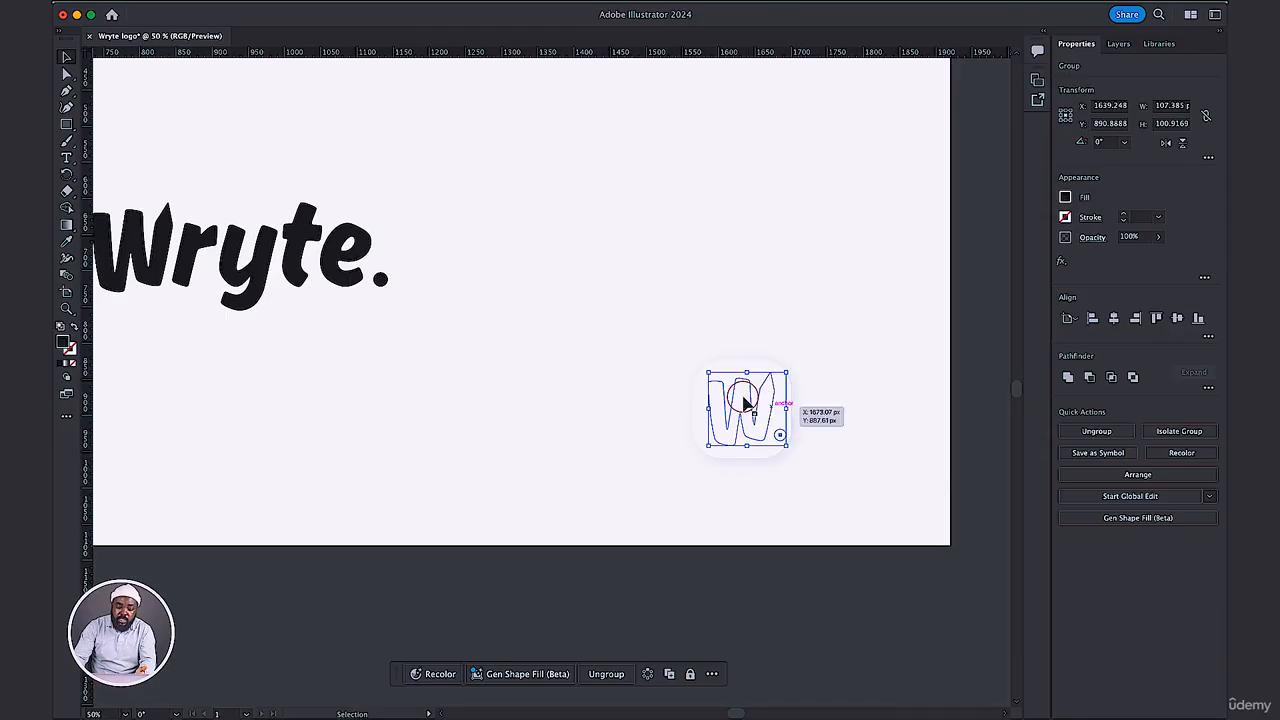
# Bring the W. mark to the front, above the white rounded square.
pyautogui.rightClick(742, 402)
pyautogui.moveTo(818, 649)
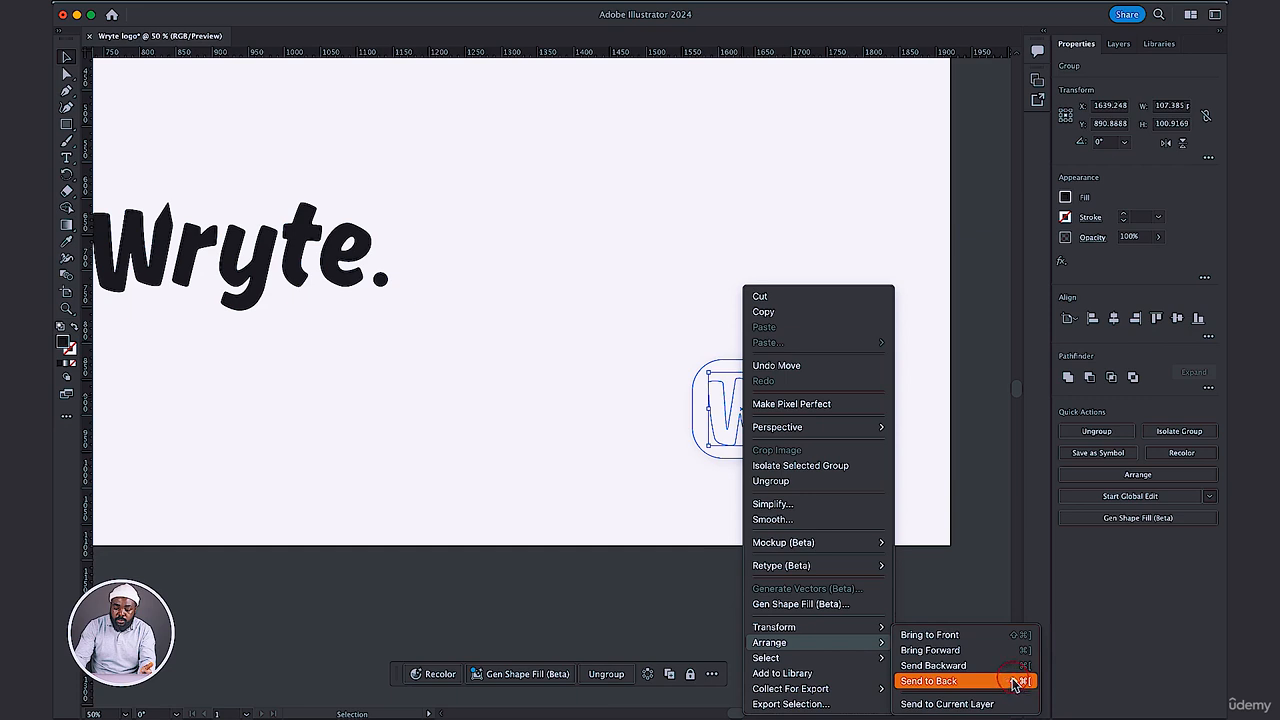
pyautogui.click(950, 636)
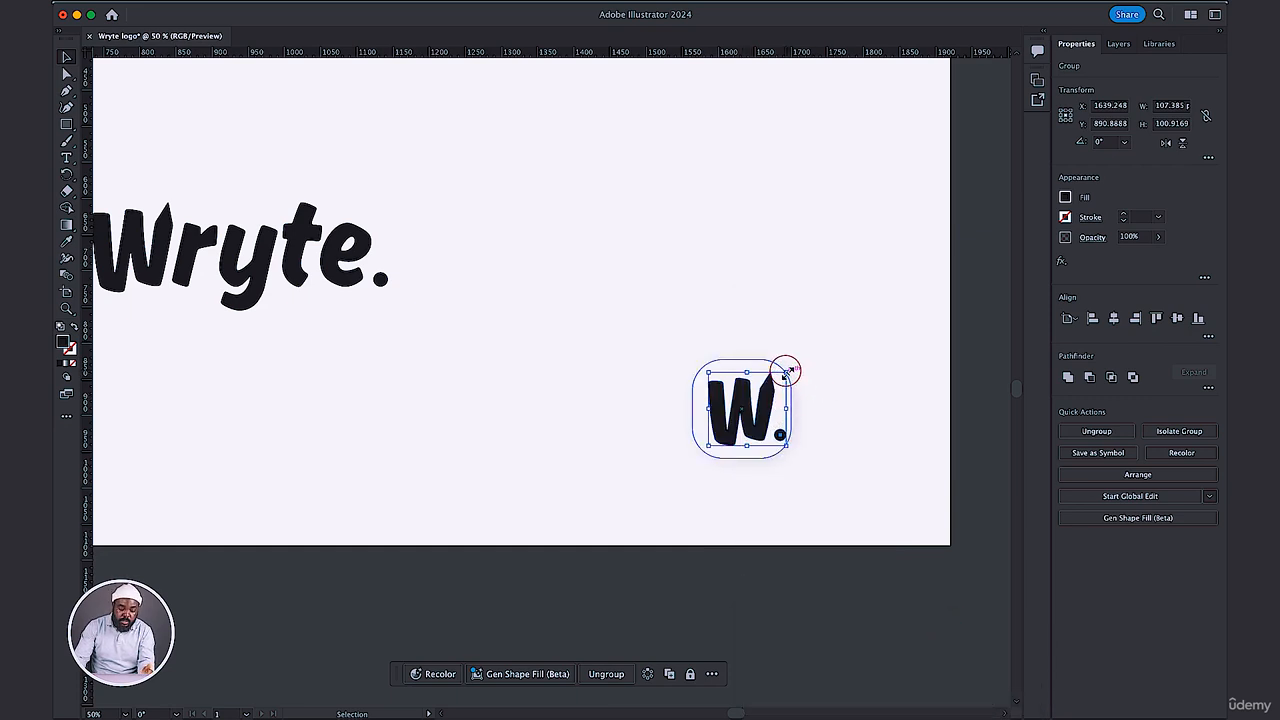
# Shrink the W. mark to about 86 px wide and center it horizontally and vertically on the rounded square.
pyautogui.moveTo(786, 371); pyautogui.dragTo(771, 386)
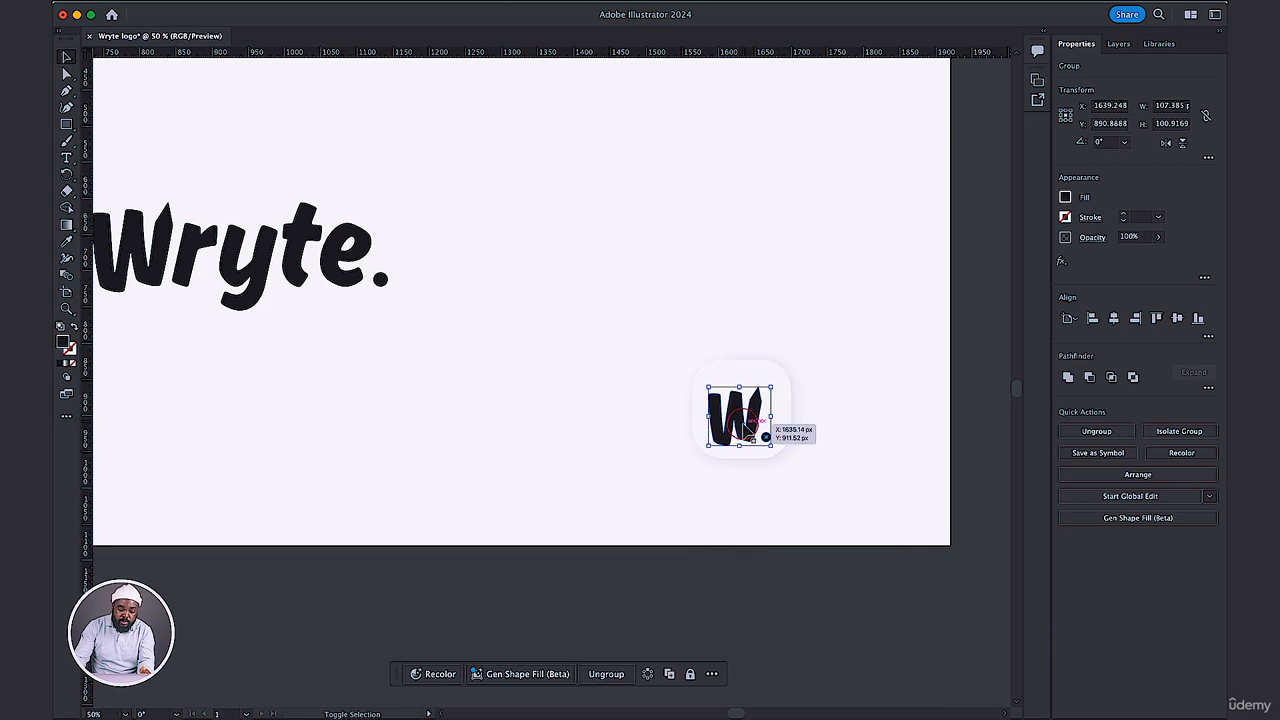
pyautogui.moveTo(766, 437); pyautogui.dragTo(768, 437)
pyautogui.moveTo(849, 323); pyautogui.dragTo(677, 478)
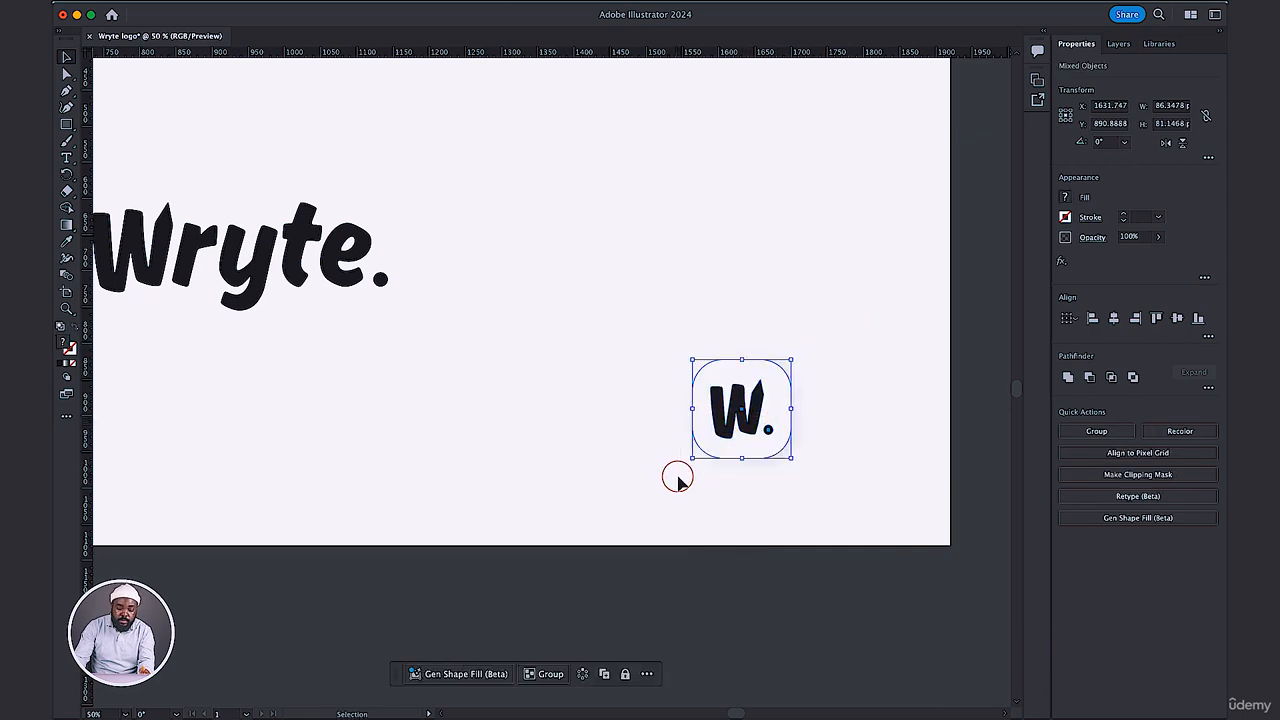
pyautogui.click(1122, 319)
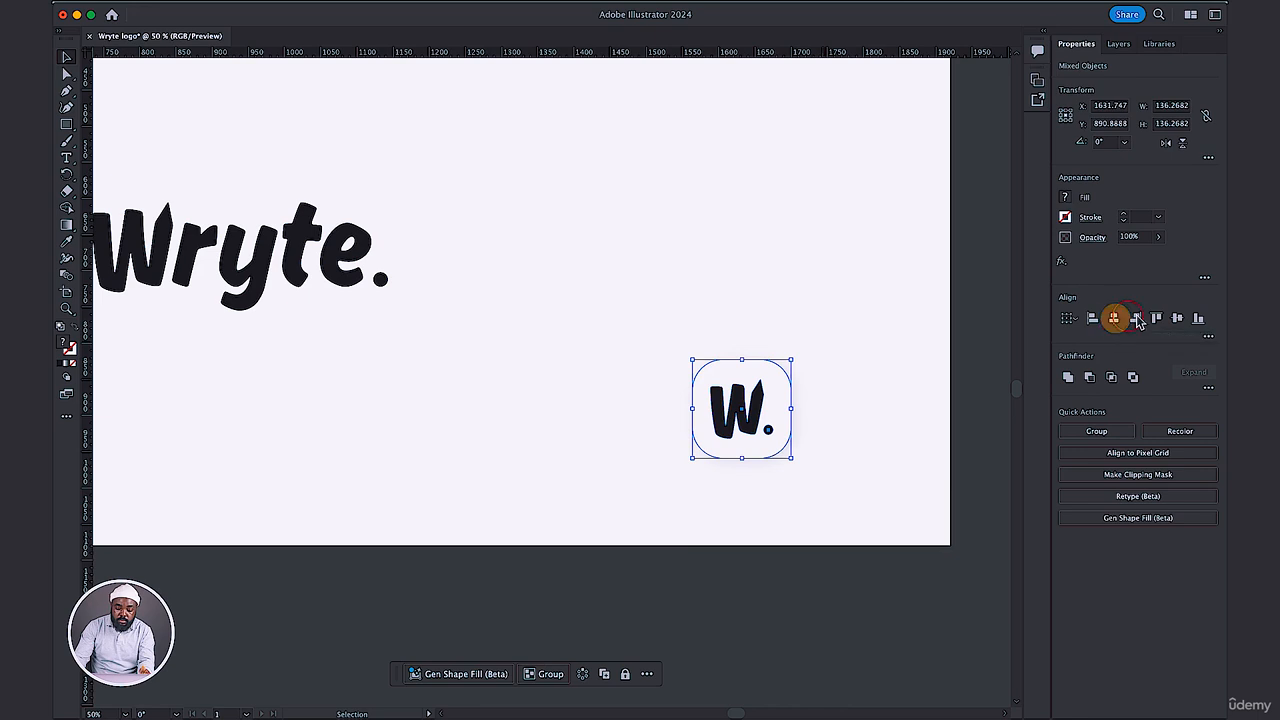
pyautogui.click(1164, 316)
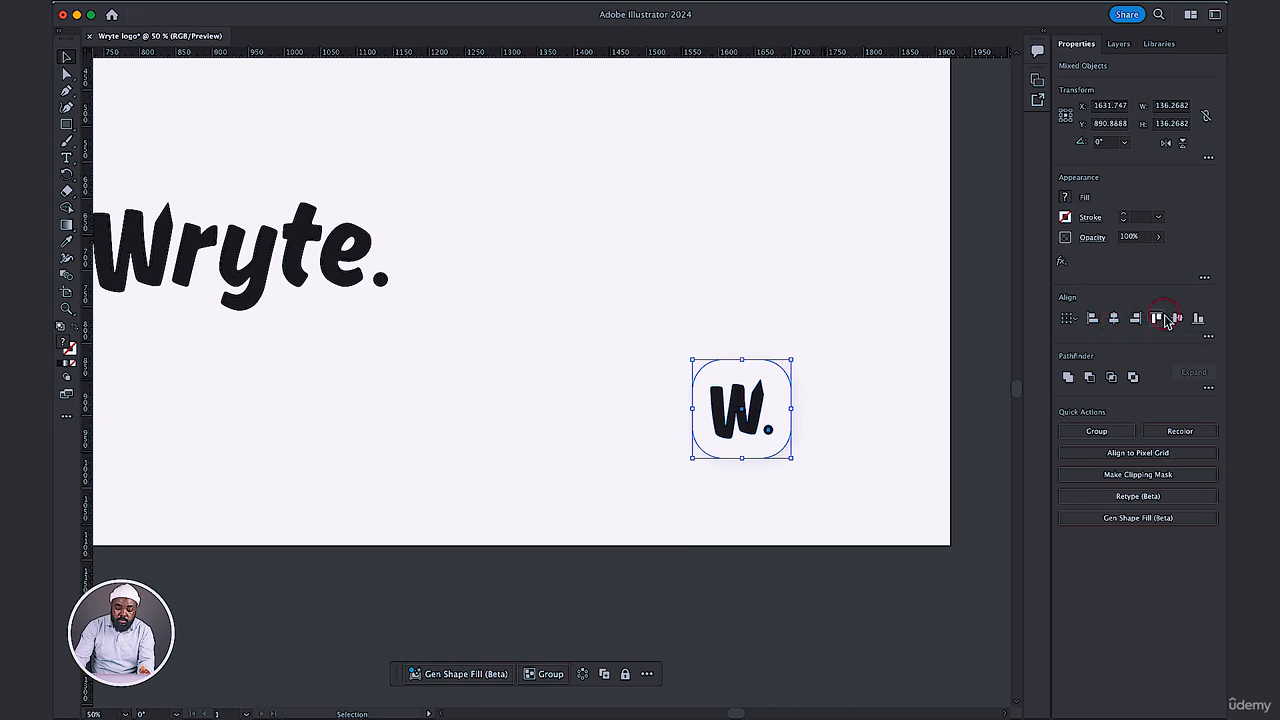
# Move the W. mark with its rounded square up beside the Wryte wordmark, level with it.
pyautogui.click(796, 277)
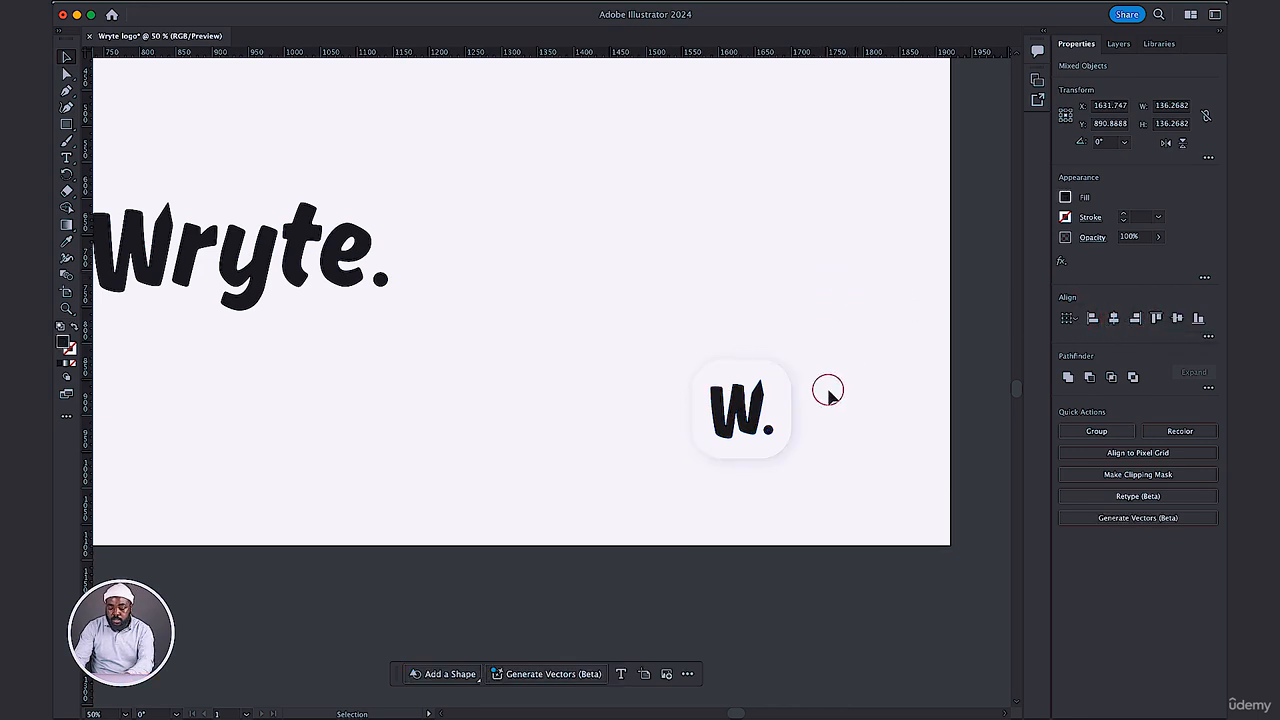
pyautogui.moveTo(821, 466)
pyautogui.mouseDown()
pyautogui.moveTo(748, 428)
pyautogui.moveTo(680, 343)
pyautogui.moveTo(629, 309)
pyautogui.moveTo(523, 268)
pyautogui.mouseUp()
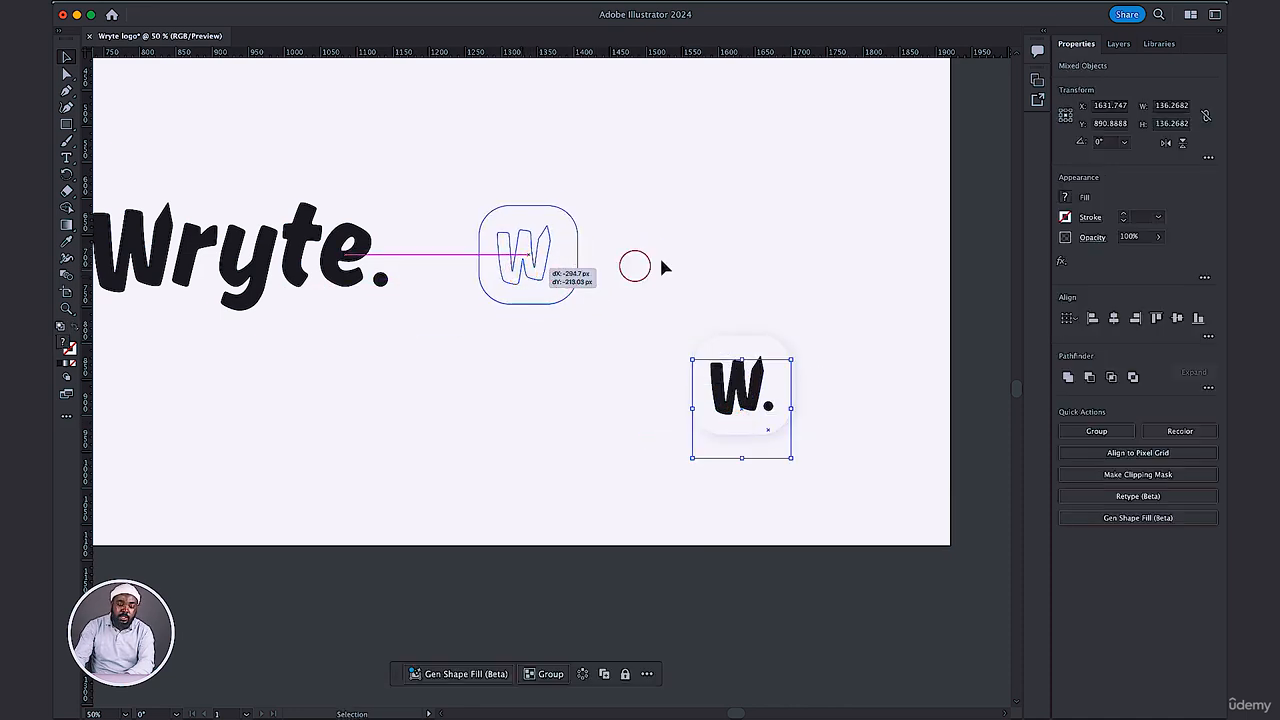
pyautogui.click(701, 256)
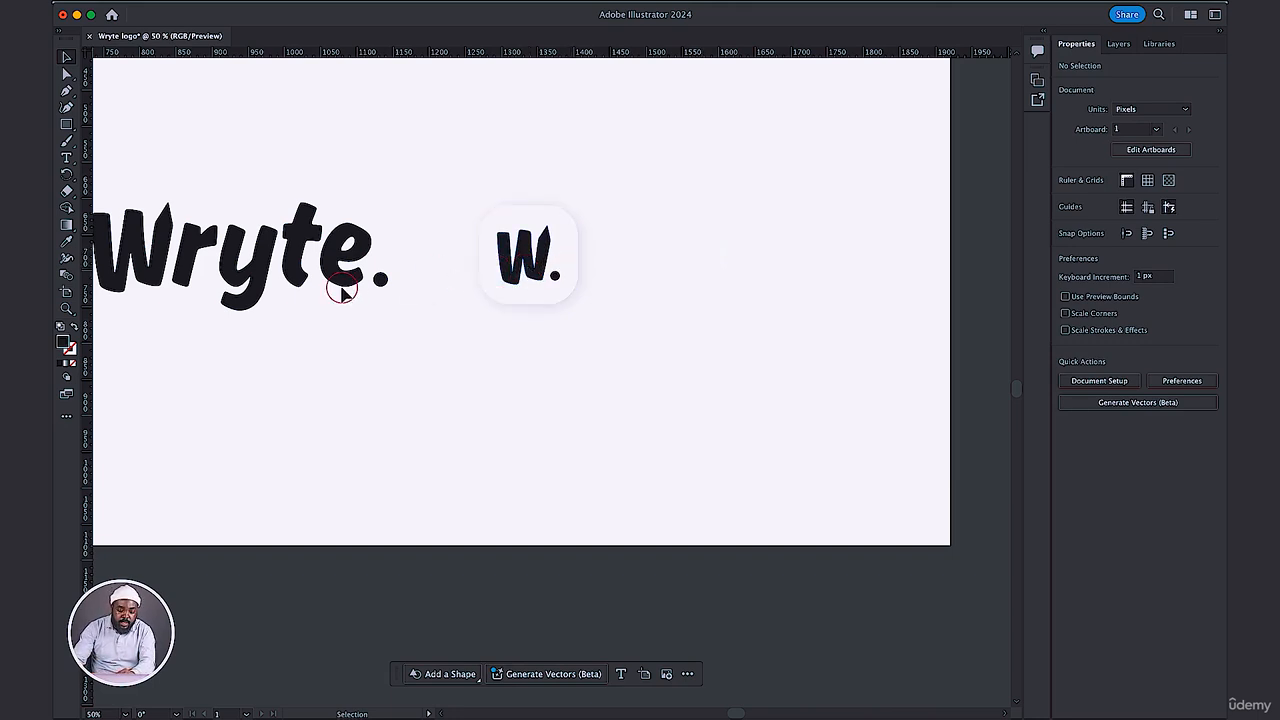
pyautogui.hscroll(-5, 341, 290)
pyautogui.scroll(2, 341, 290)
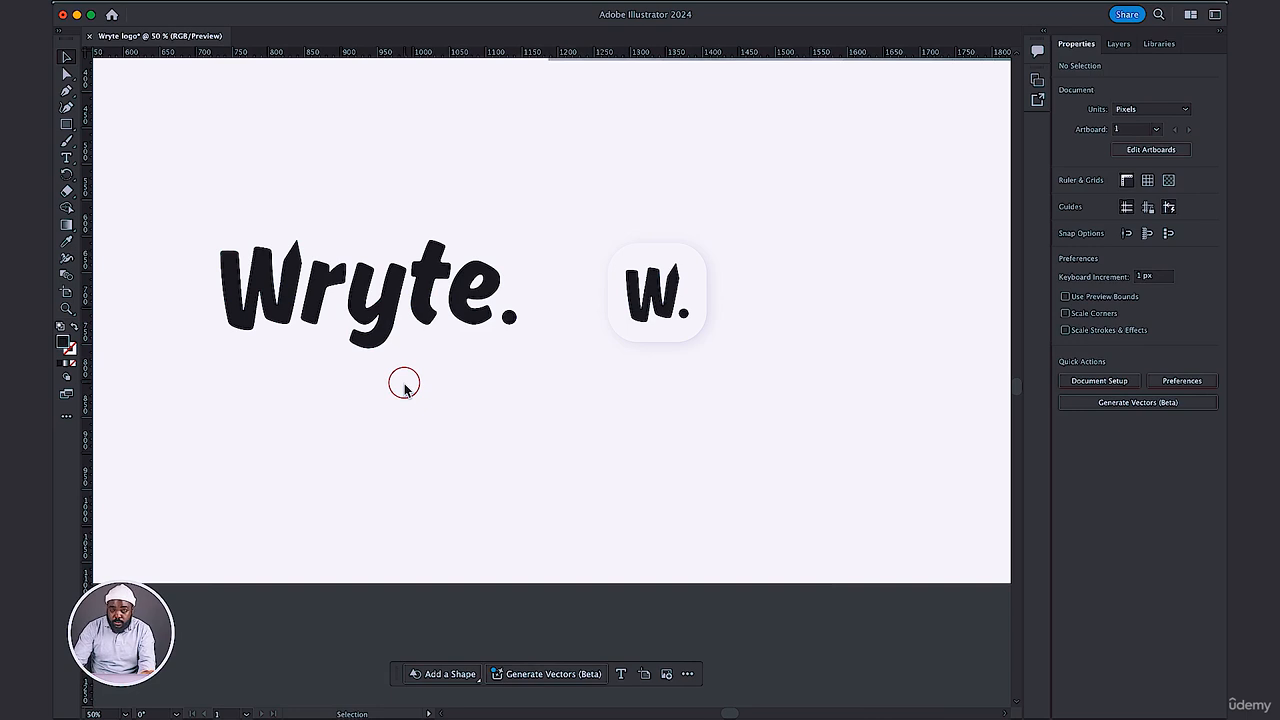
pyautogui.moveTo(190, 193); pyautogui.dragTo(532, 364)
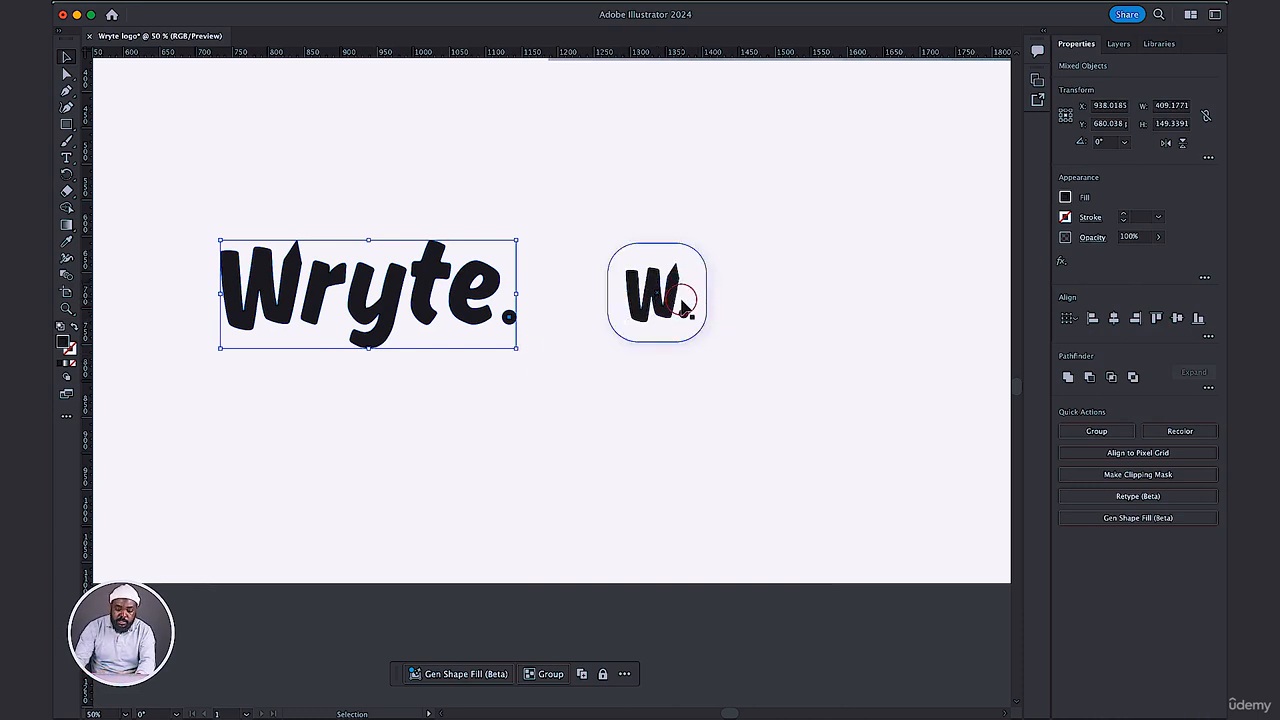
pyautogui.click(831, 274)
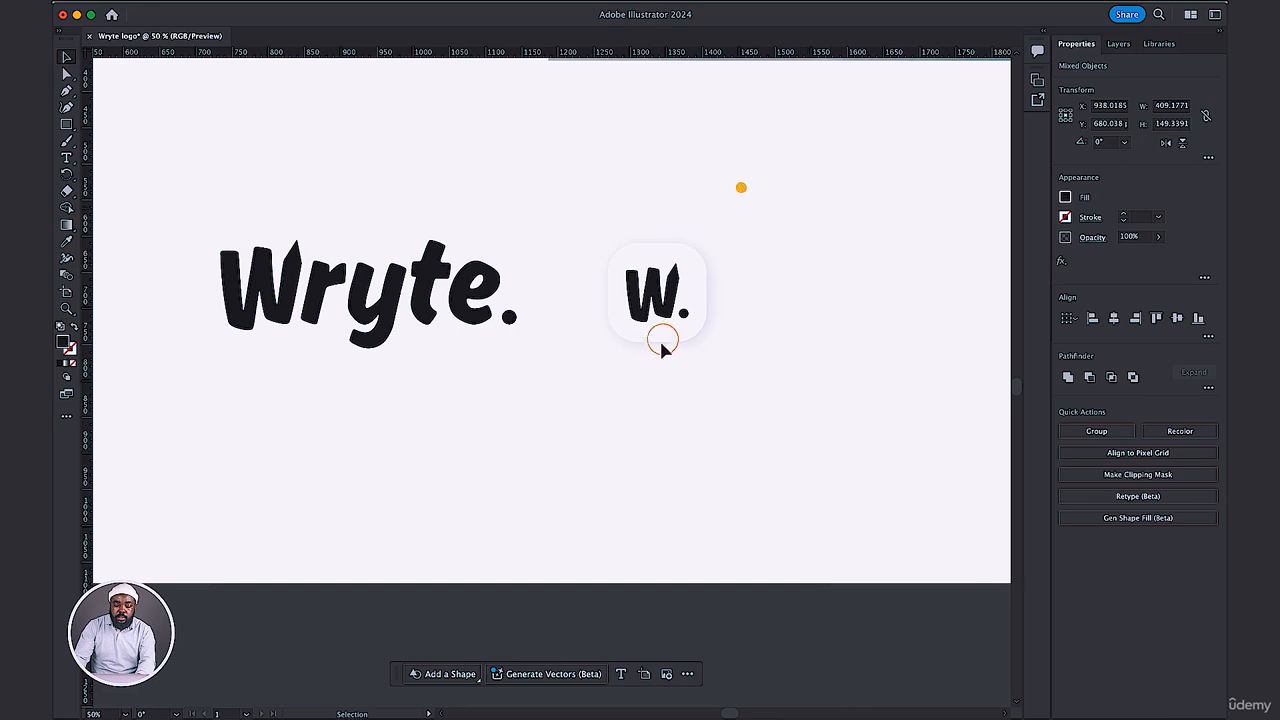
# Fully round the corners of the icon's white square to make it a circle, and place the W. mark back on it.
pyautogui.moveTo(660, 288); pyautogui.dragTo(800, 292)
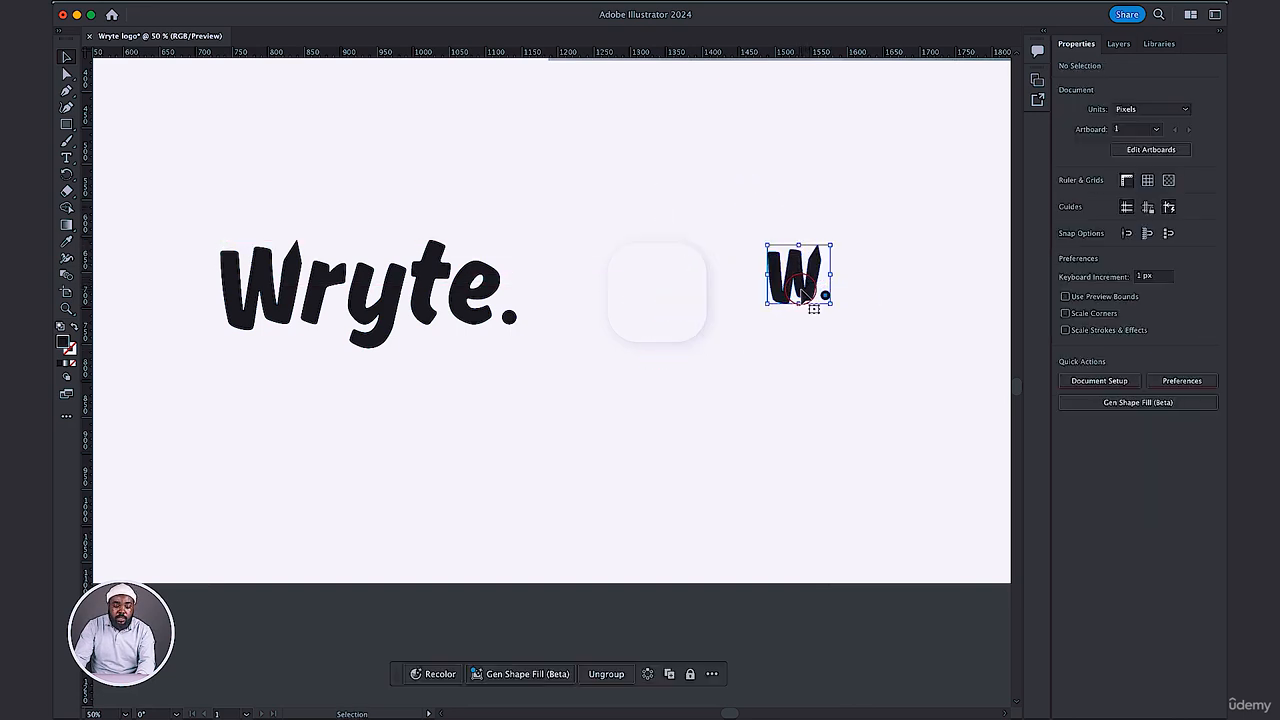
pyautogui.click(668, 282)
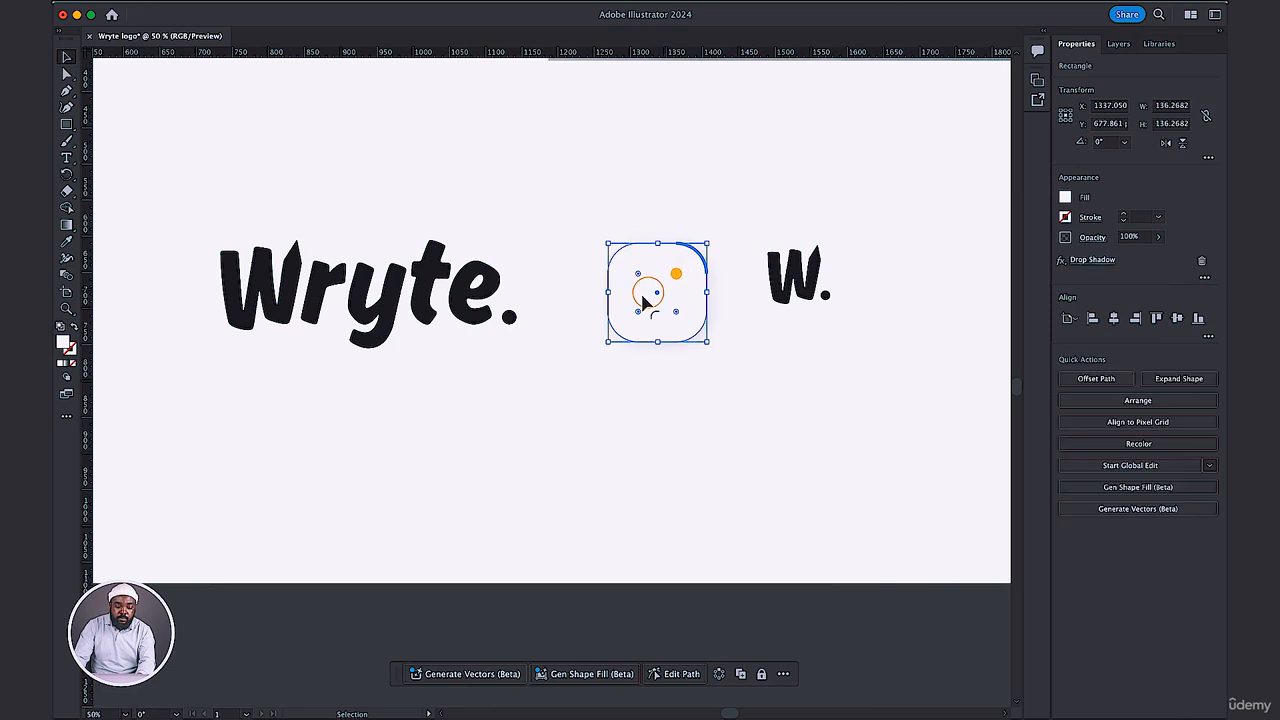
pyautogui.moveTo(645, 300); pyautogui.dragTo(570, 322)
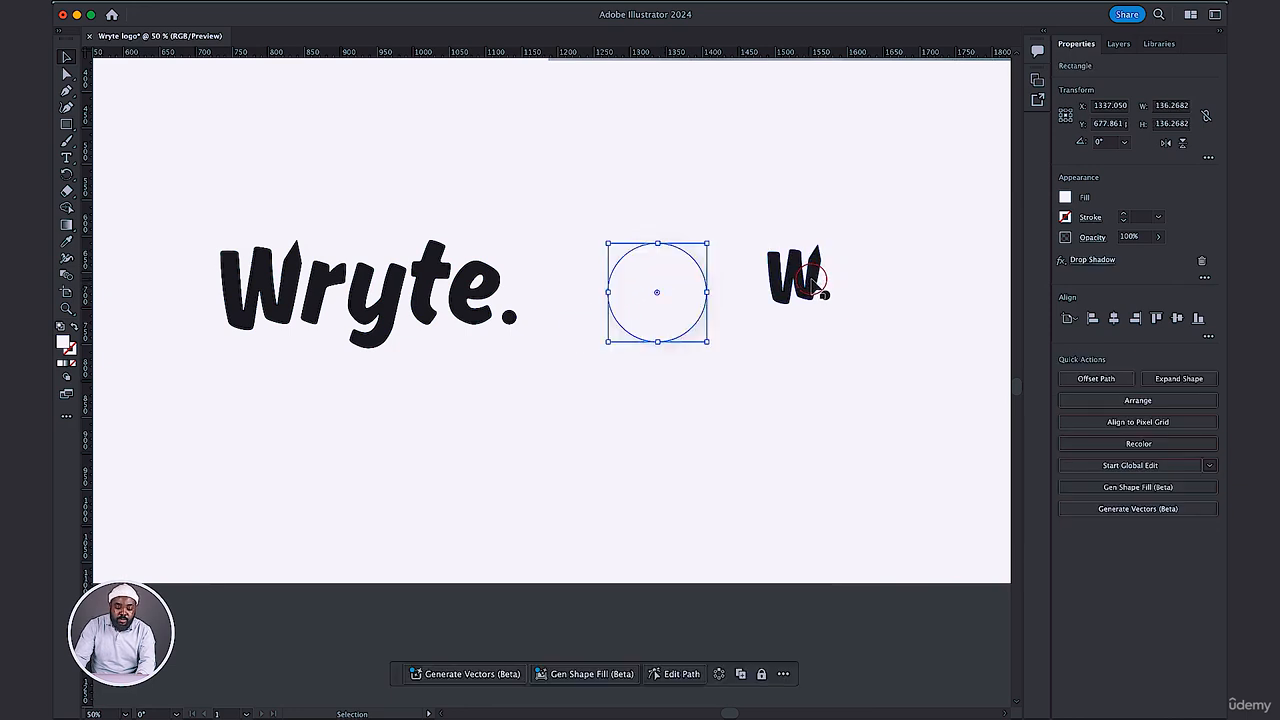
pyautogui.moveTo(790, 283); pyautogui.dragTo(690, 297)
pyautogui.click(863, 229)
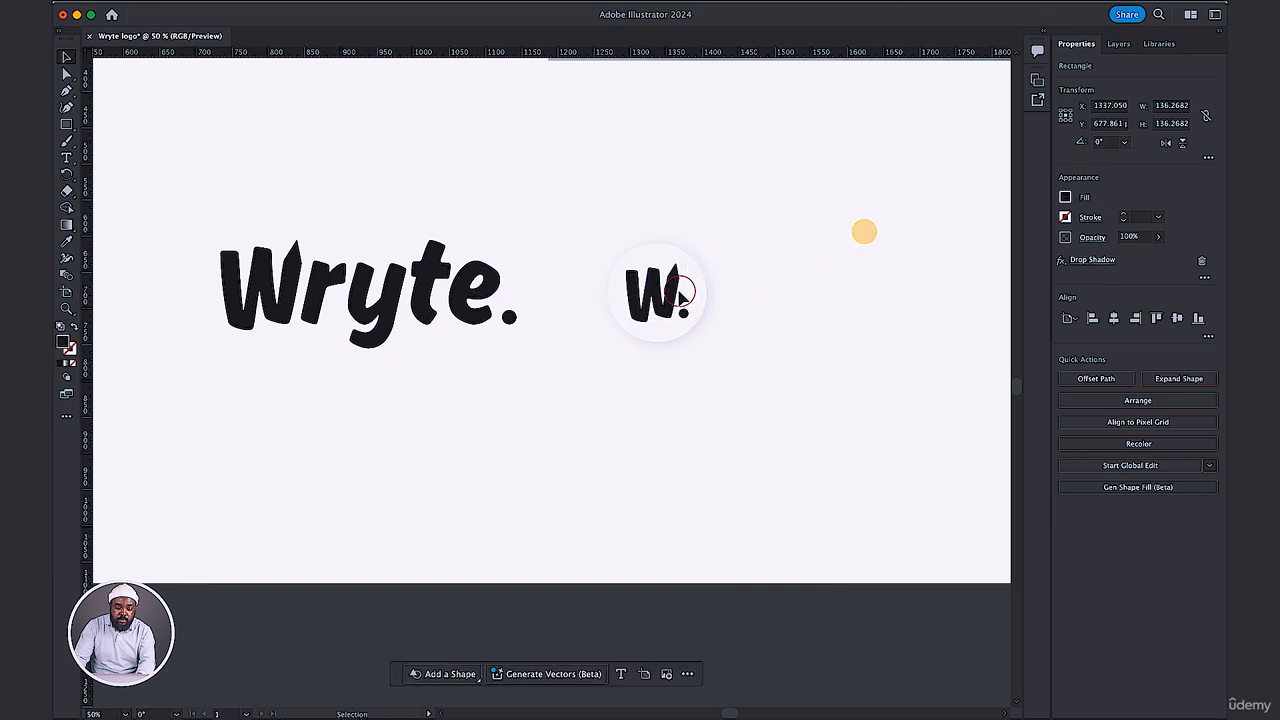
# Nudge the W. mark slightly right within the circle, and shift the wordmark and icon together slightly right.
pyautogui.click(674, 292)
pyautogui.press('Right')
pyautogui.press('Right')
pyautogui.press('Right')
pyautogui.press('Right')
pyautogui.press('Right')
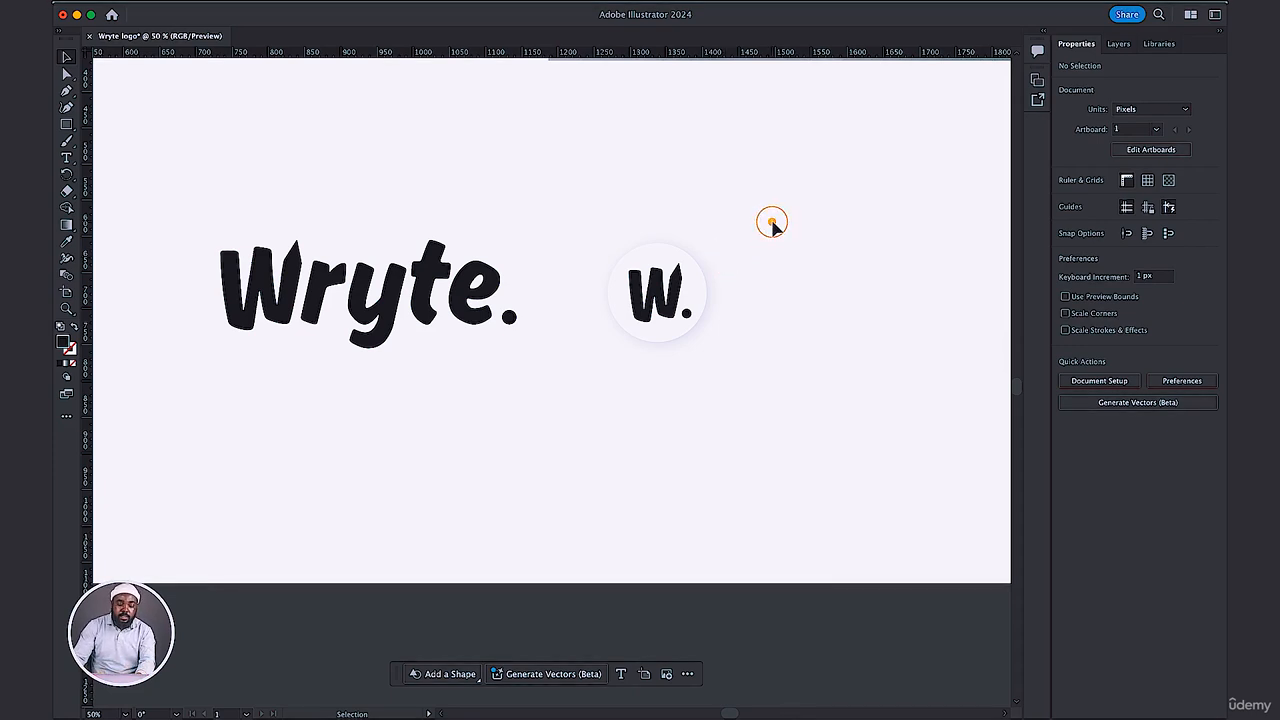
pyautogui.moveTo(772, 222); pyautogui.dragTo(229, 403)
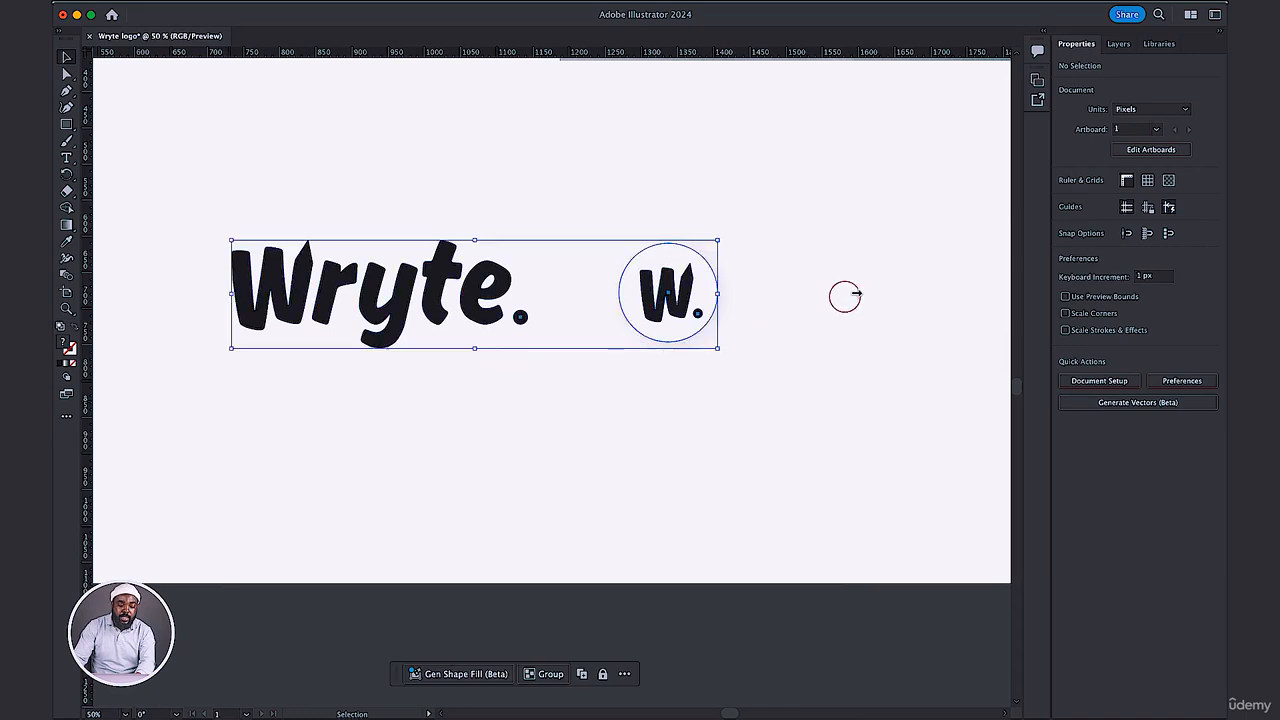
pyautogui.click(845, 296)
# Draw a dark square about 54 px wide in the empty area below the wordmark.
pyautogui.press('m')
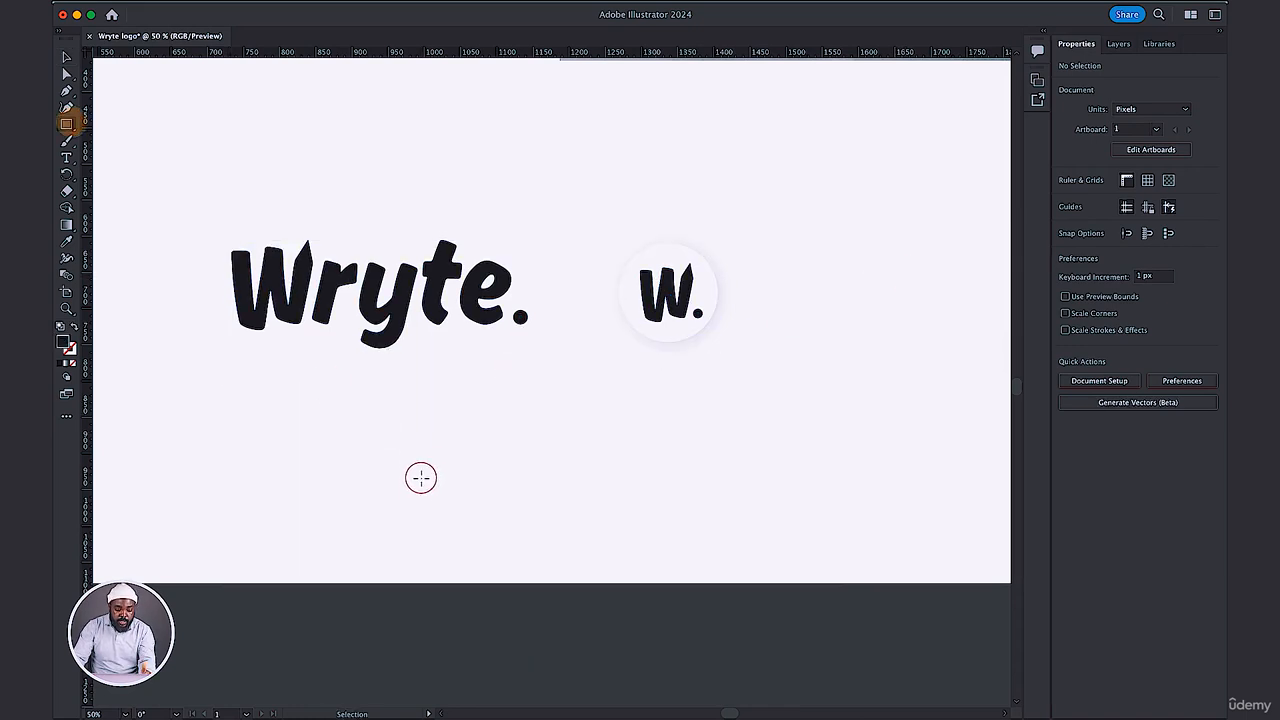
pyautogui.moveTo(422, 496); pyautogui.dragTo(463, 537)
pyautogui.click(65, 57)
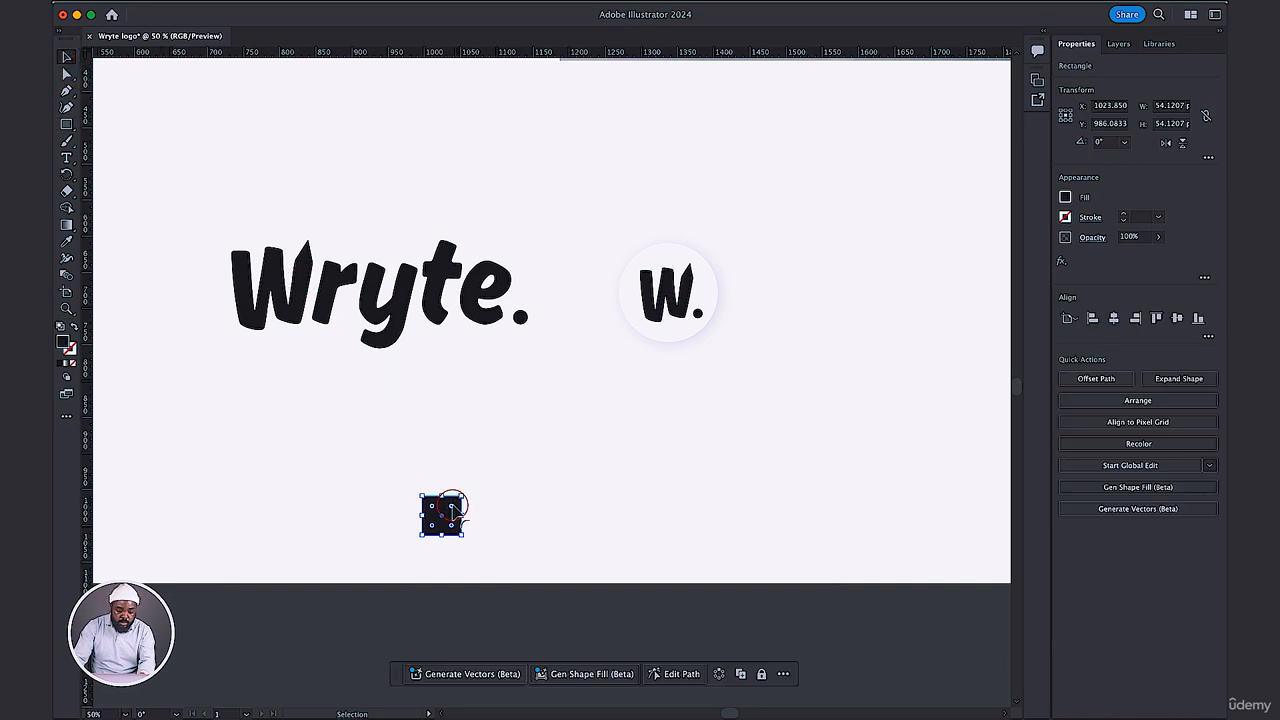
# Round the small square's corners and duplicate it twice to the right to form an evenly spaced row of three.
pyautogui.moveTo(452, 508); pyautogui.dragTo(490, 522)
pyautogui.click(515, 521)
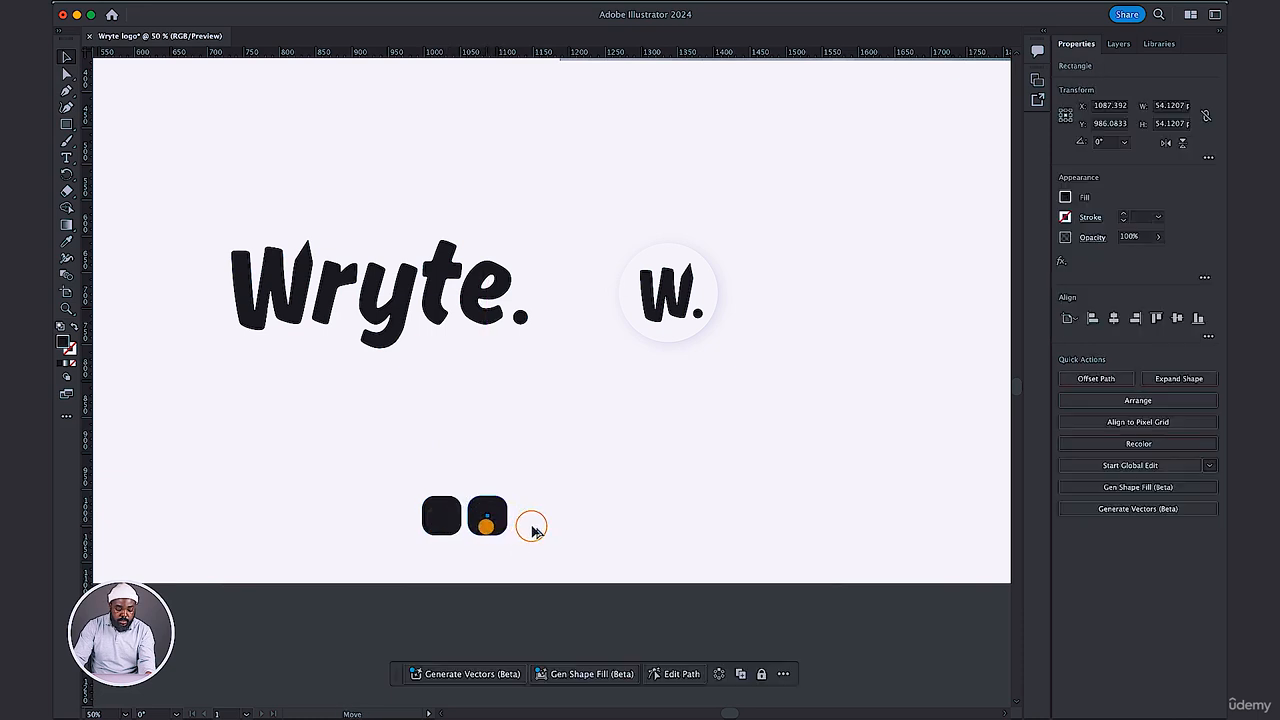
pyautogui.moveTo(487, 526); pyautogui.dragTo(536, 526)
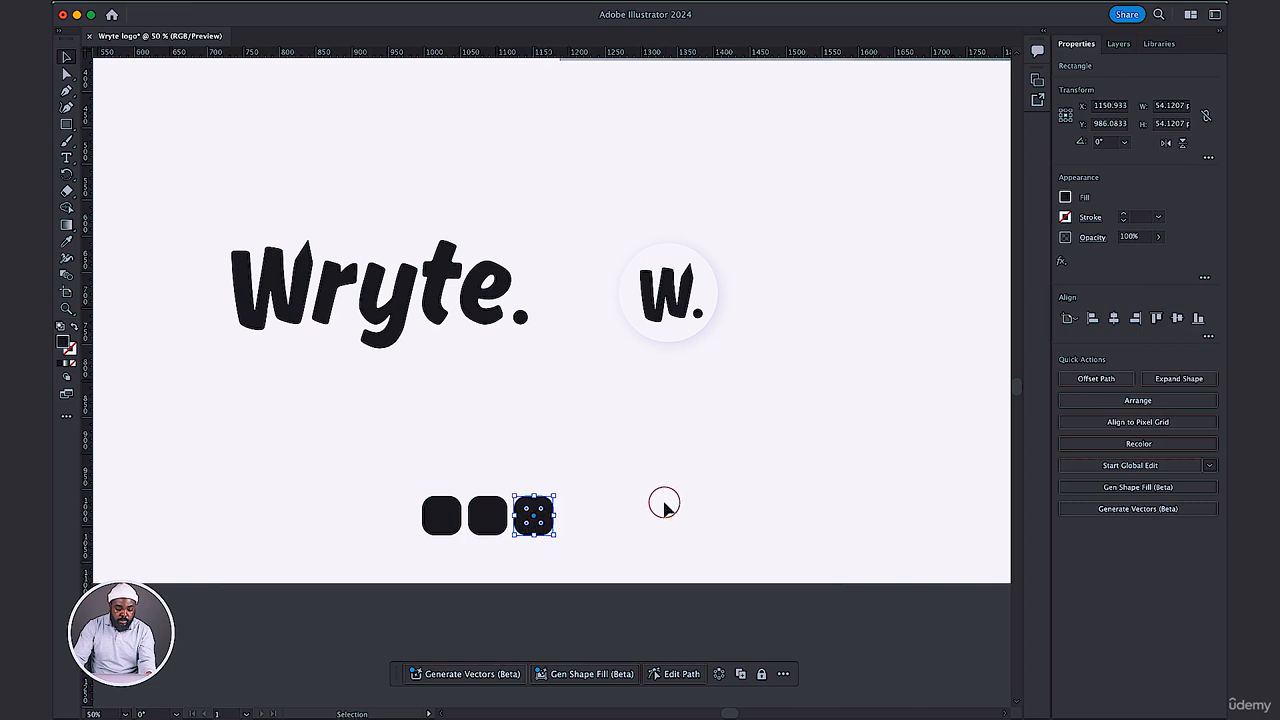
# Align the three small rounded squares along their vertical centers.
pyautogui.moveTo(664, 505); pyautogui.dragTo(346, 537)
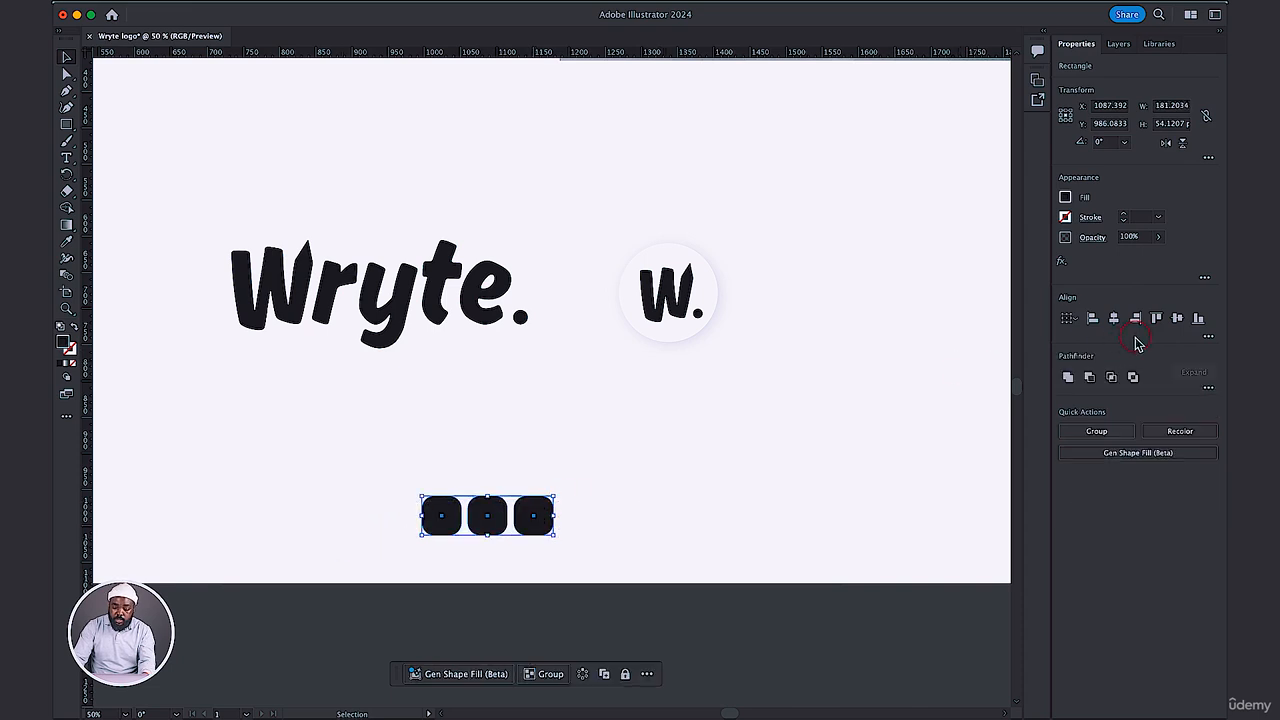
pyautogui.click(1177, 319)
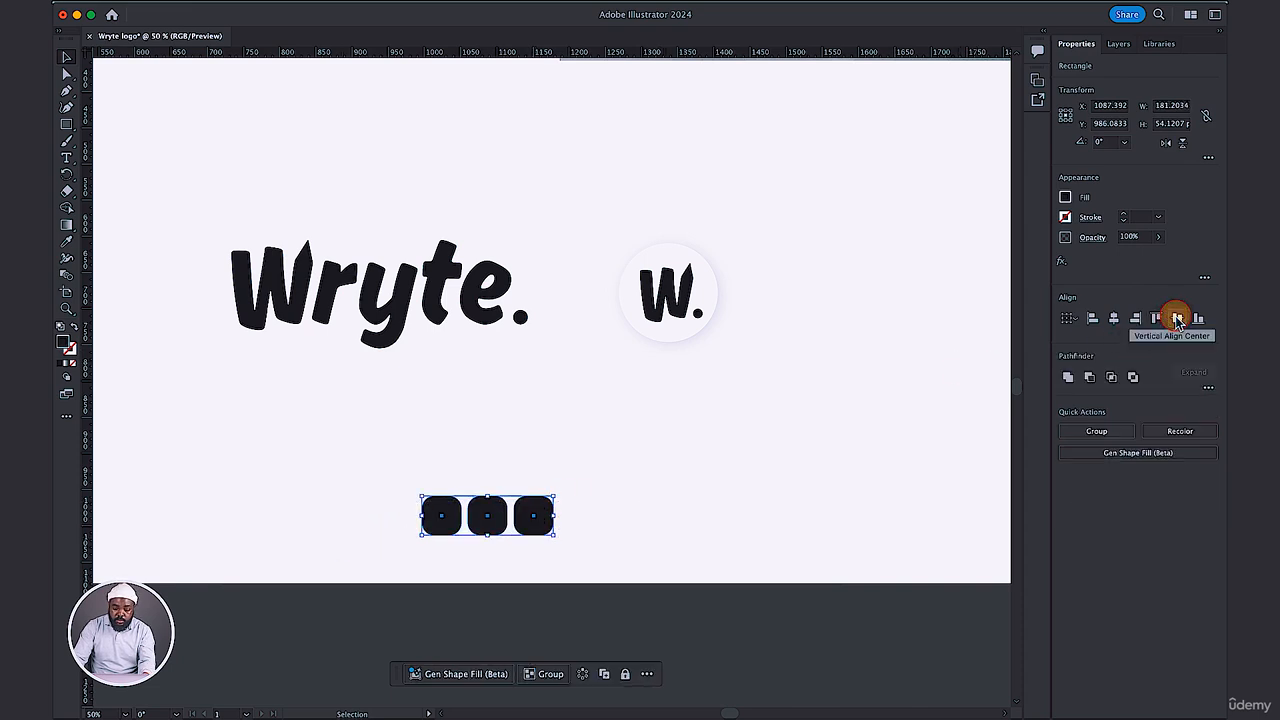
pyautogui.click(1208, 338)
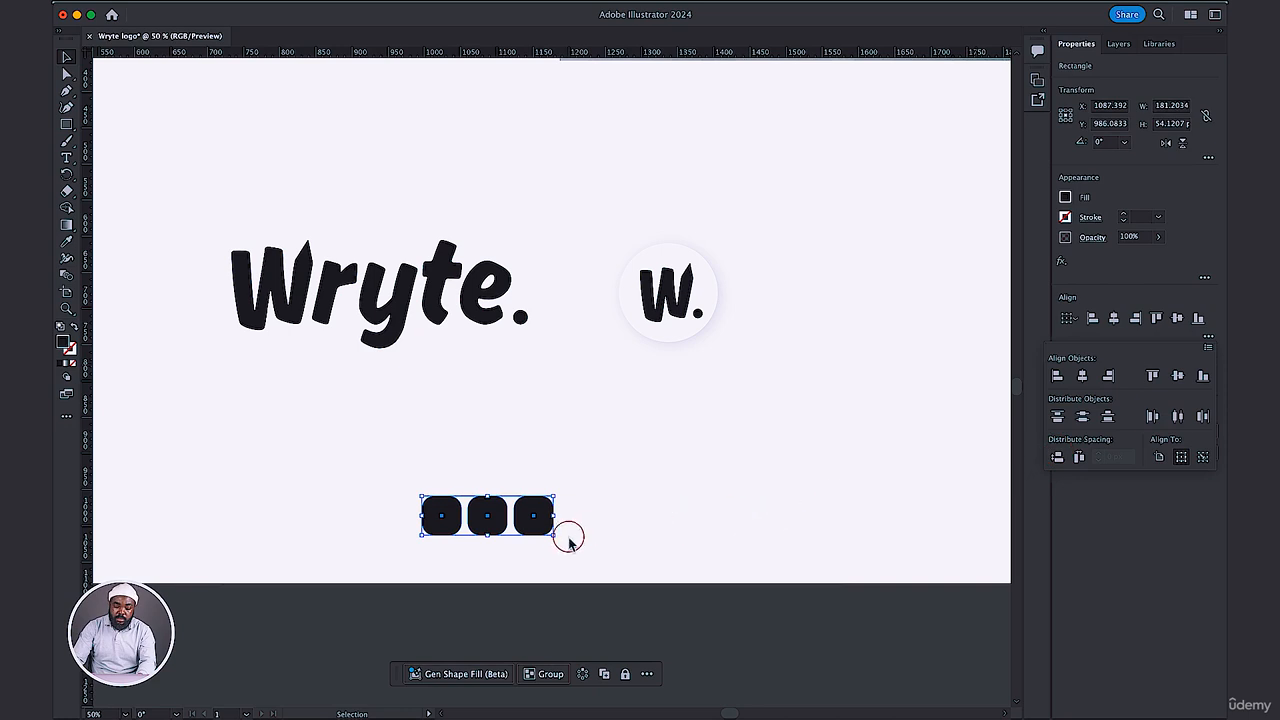
pyautogui.click(598, 530)
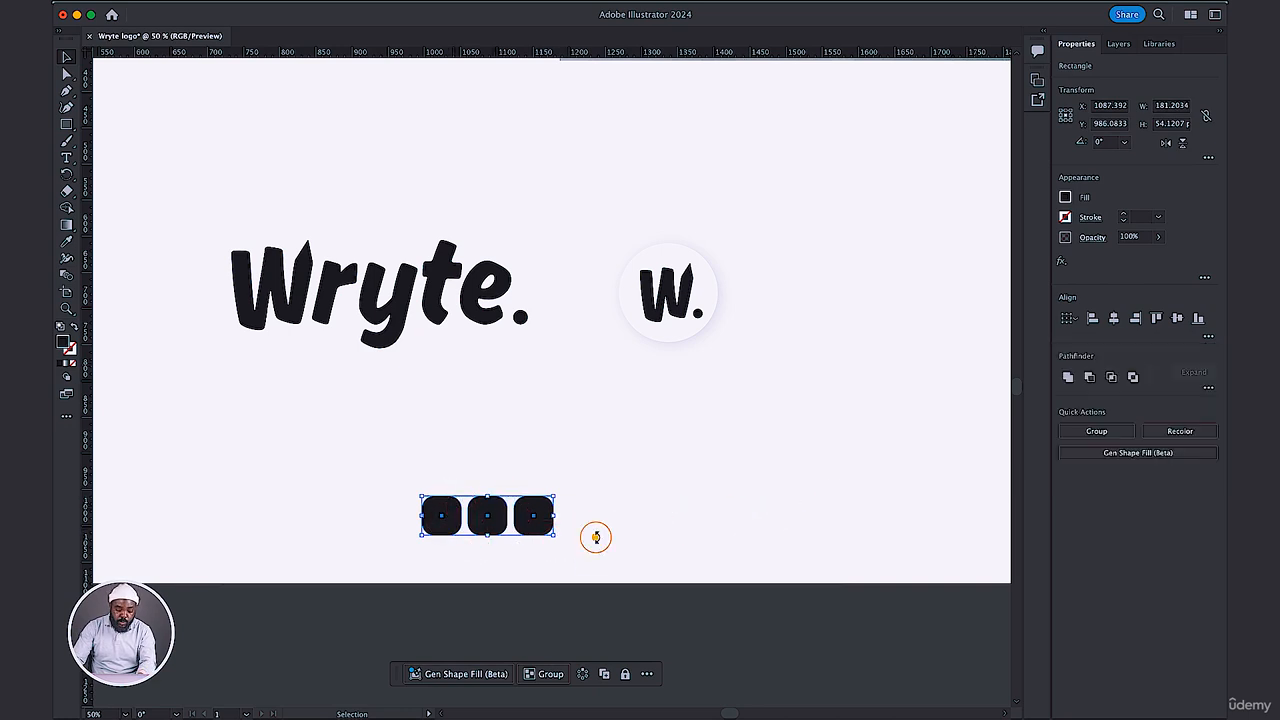
pyautogui.click(533, 515)
pyautogui.click(679, 443)
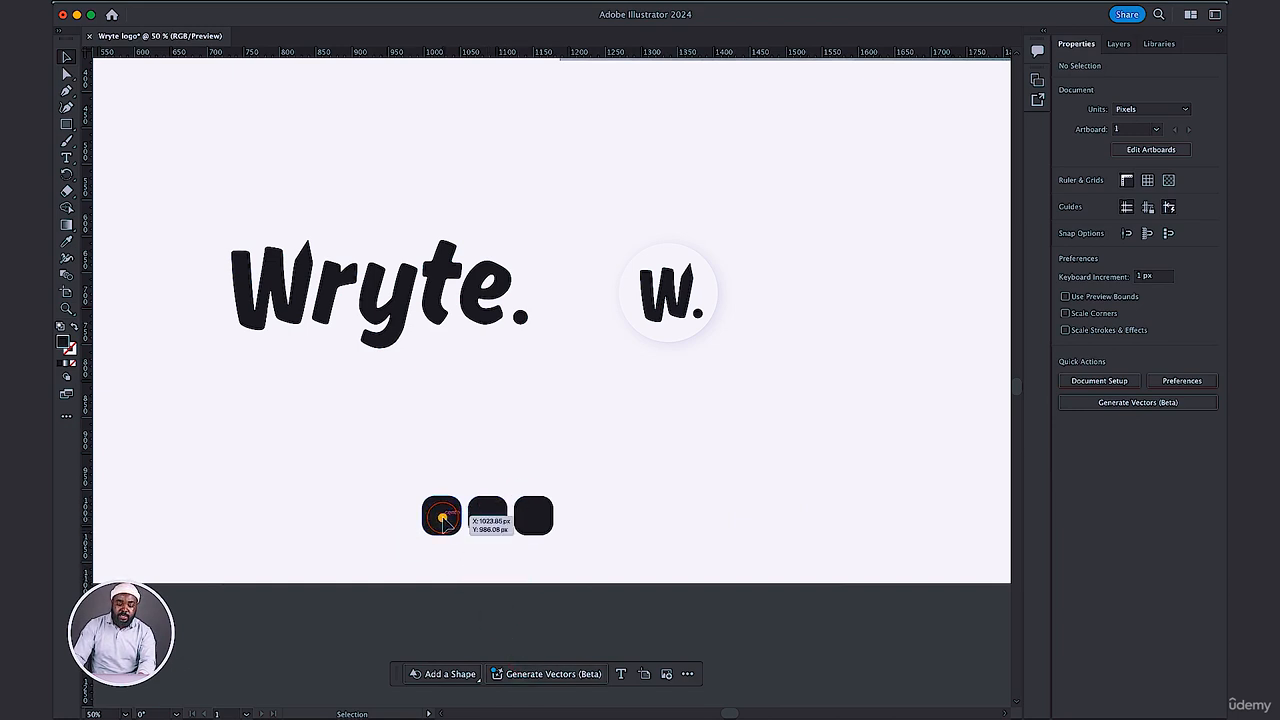
pyautogui.moveTo(443, 517); pyautogui.dragTo(539, 518)
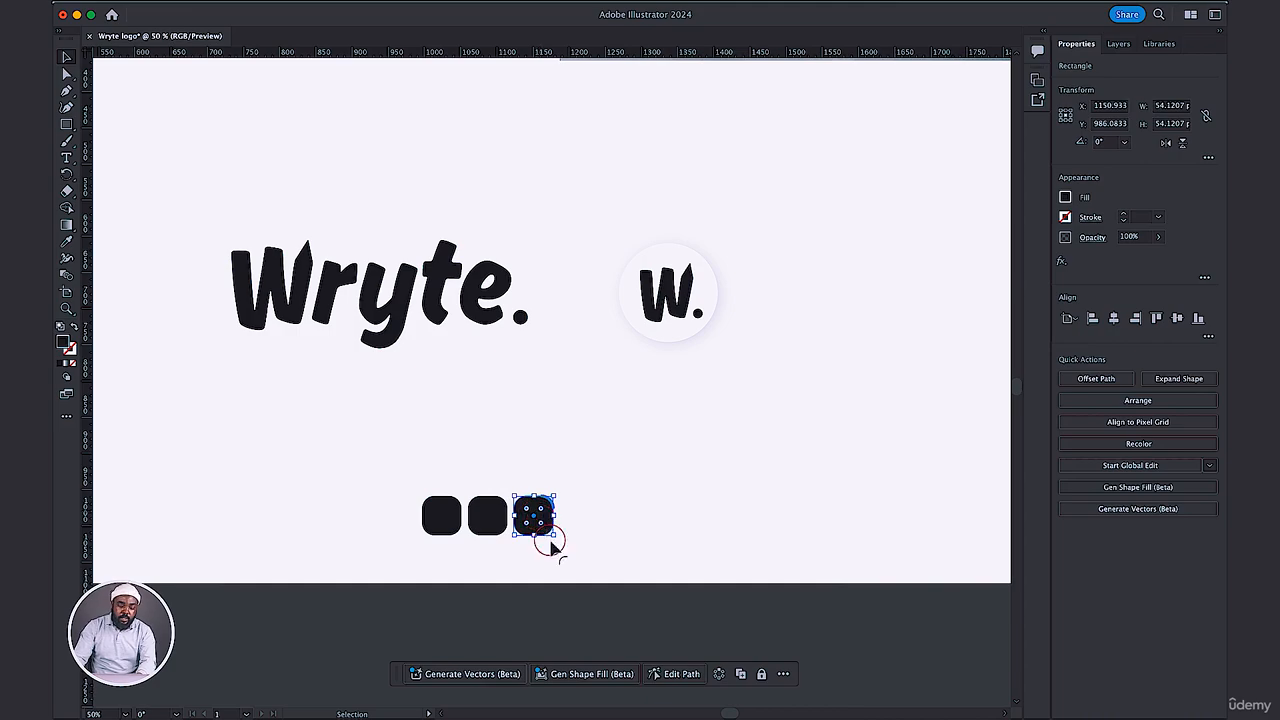
pyautogui.click(603, 537)
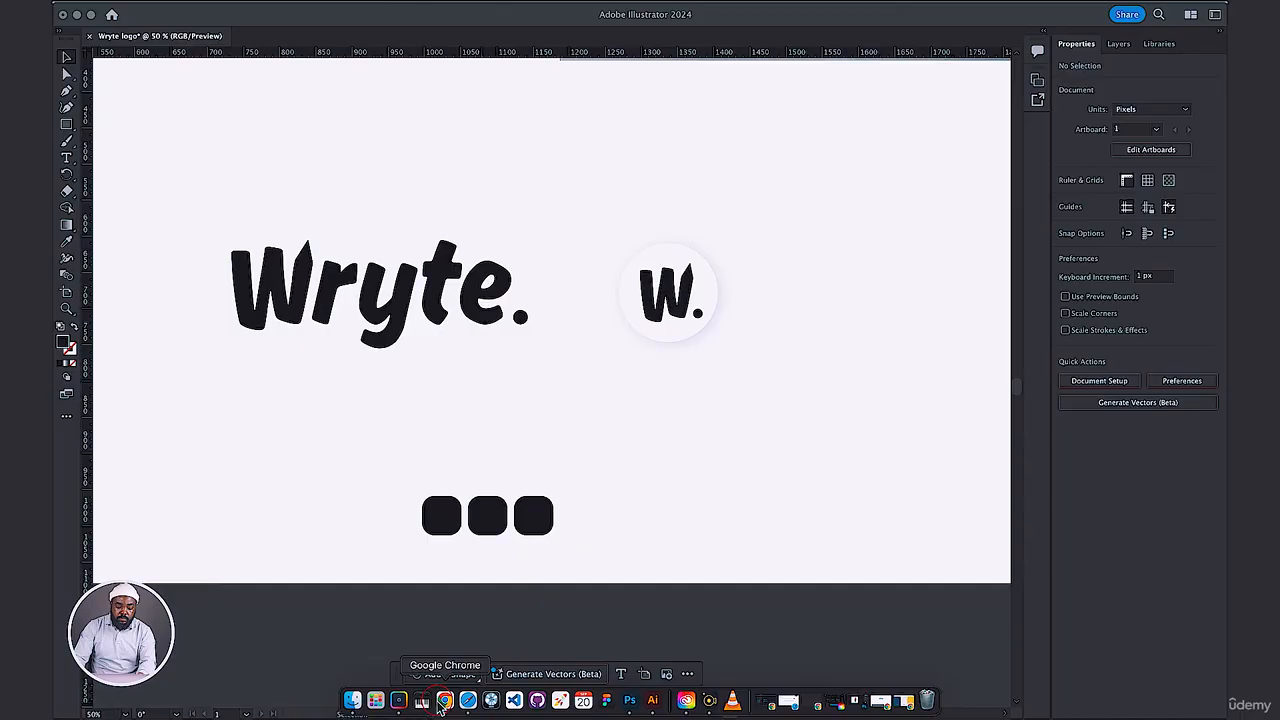
# Switch to the Coolors palette in the browser and copy the Marian blue hex code #1F3C88.
pyautogui.click(443, 700)
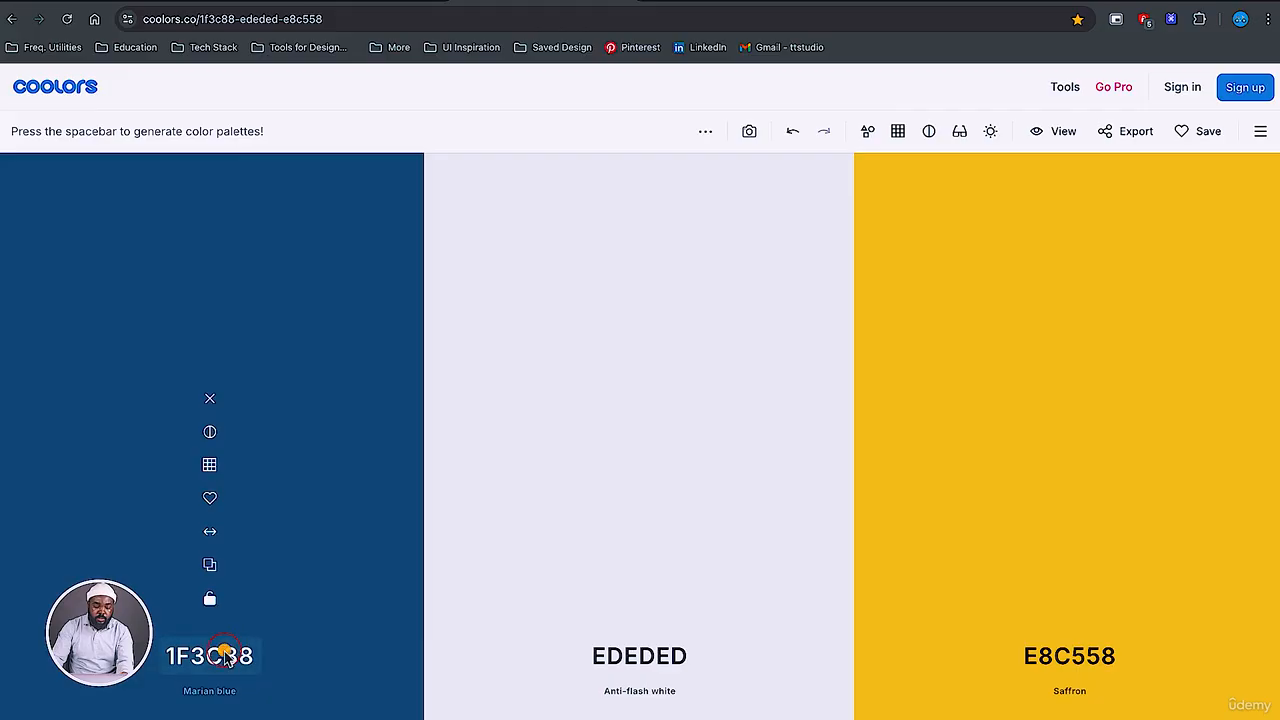
pyautogui.click(226, 656)
pyautogui.click(224, 568)
pyautogui.click(291, 611)
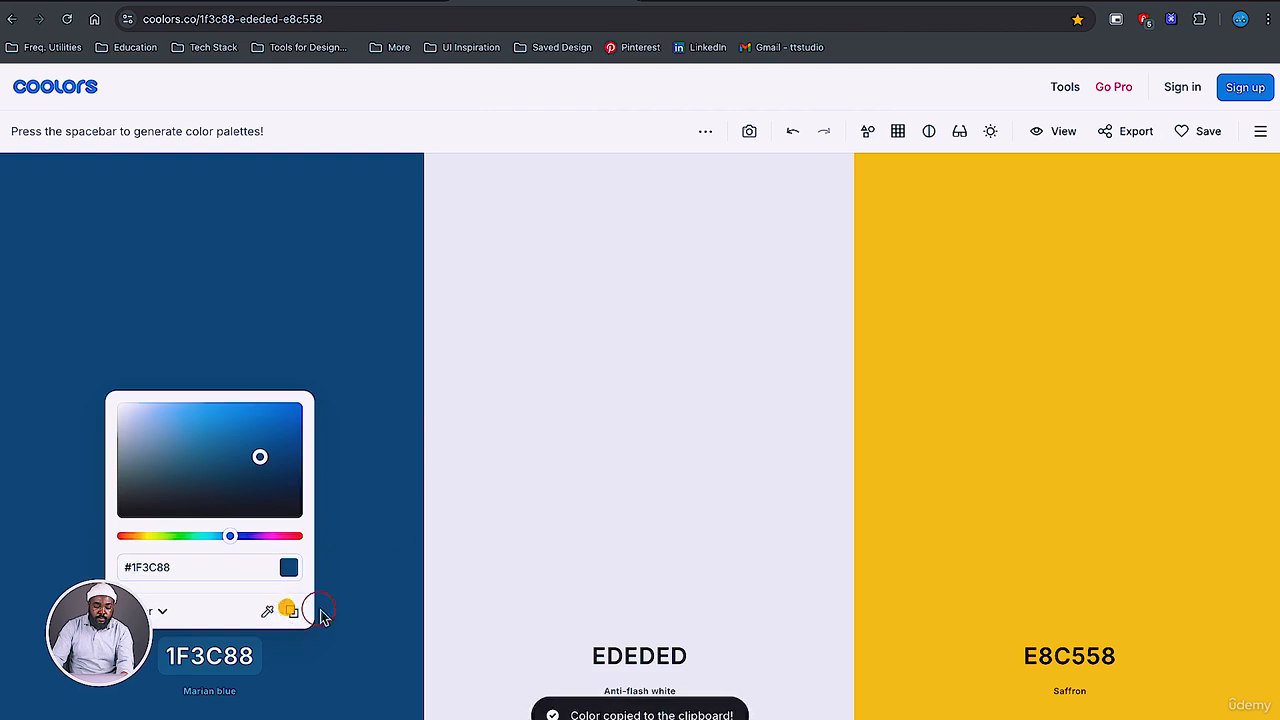
pyautogui.click(293, 612)
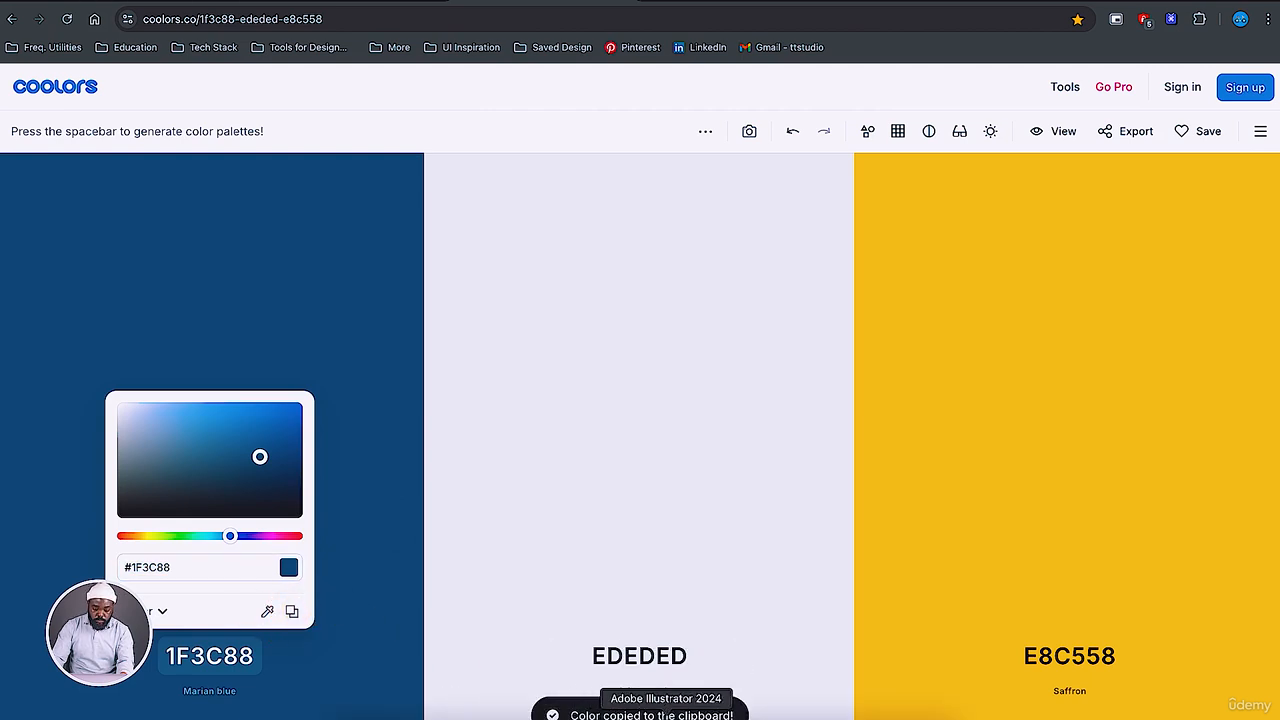
# Switch back to Illustrator and fill the first small rounded square with color 1f3c88.
pyautogui.click(663, 716)
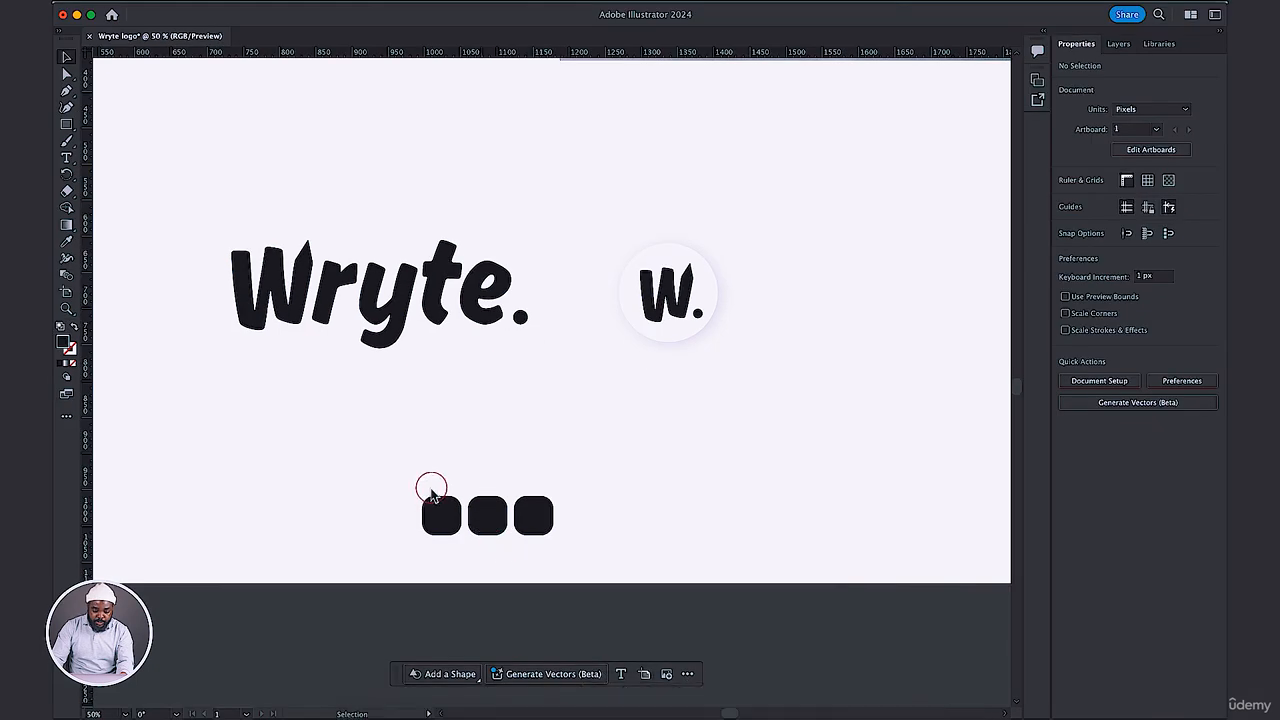
pyautogui.click(437, 512)
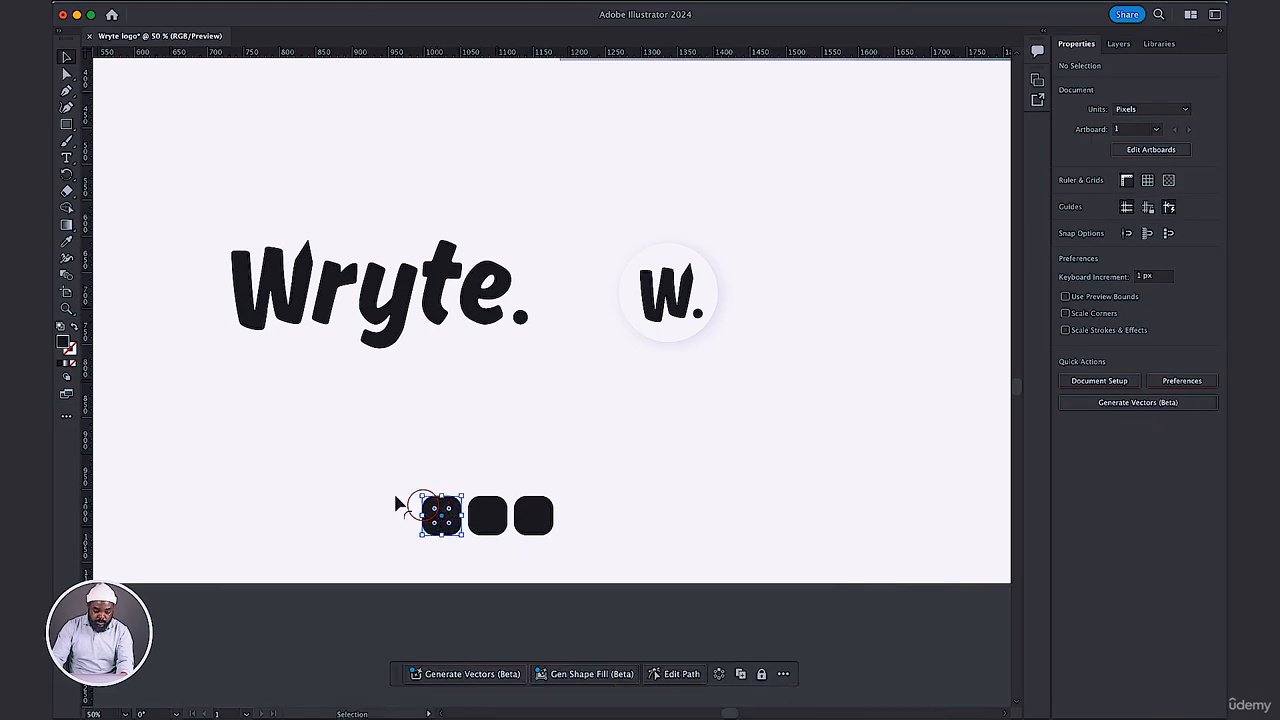
pyautogui.click(64, 343)
pyautogui.doubleClick(64, 343)
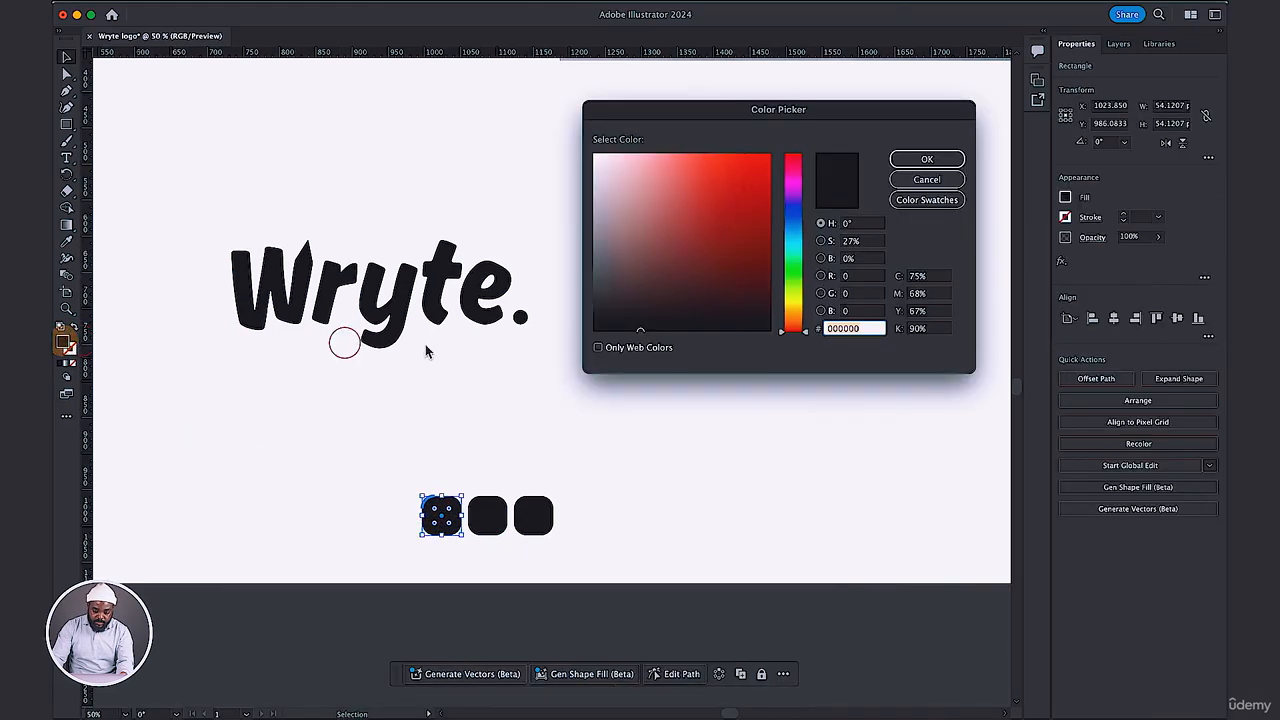
pyautogui.click(924, 164)
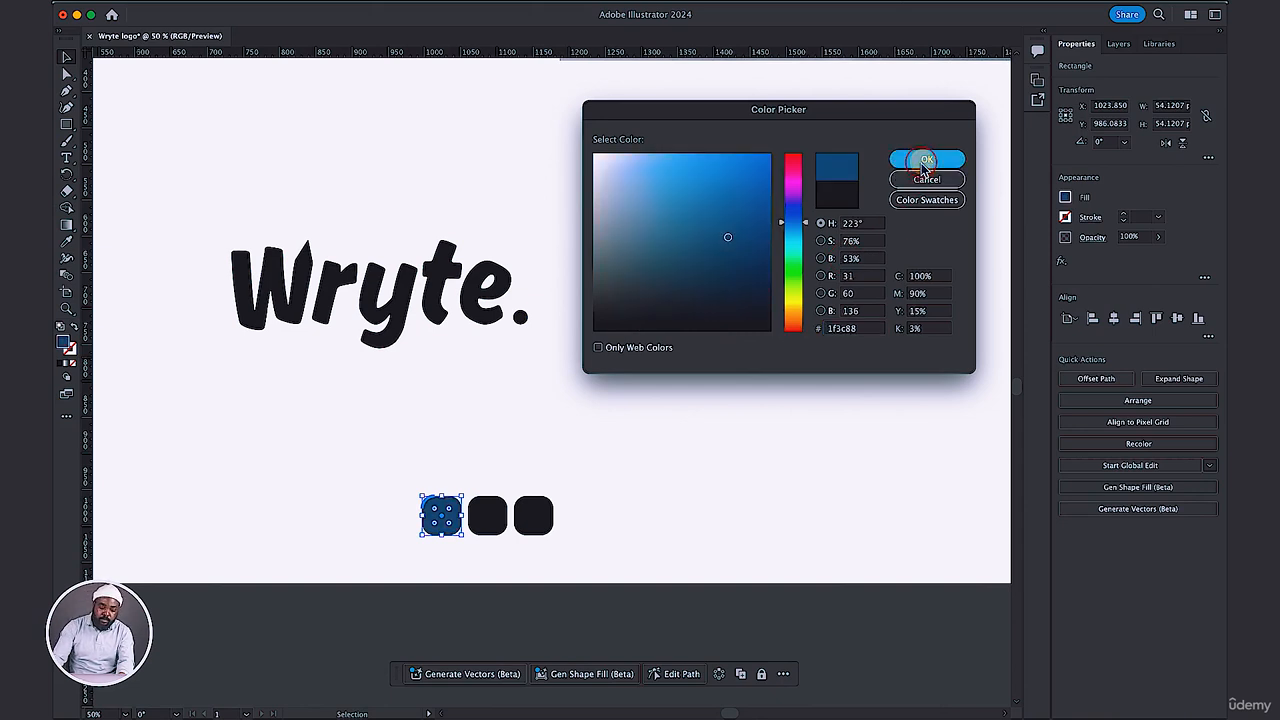
# Copy the Anti-flash white hex code #EDEDED from Coolors in the browser and fill the middle rounded square with it in Illustrator.
pyautogui.click(497, 517)
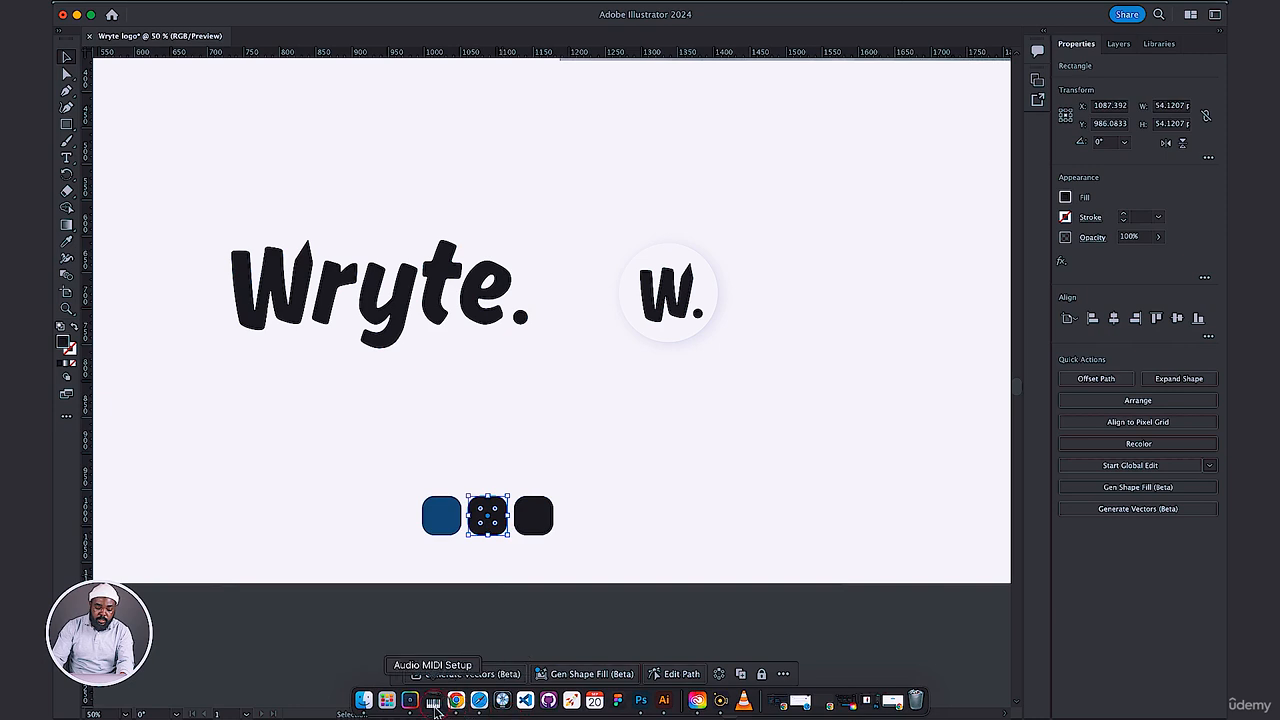
pyautogui.click(456, 699)
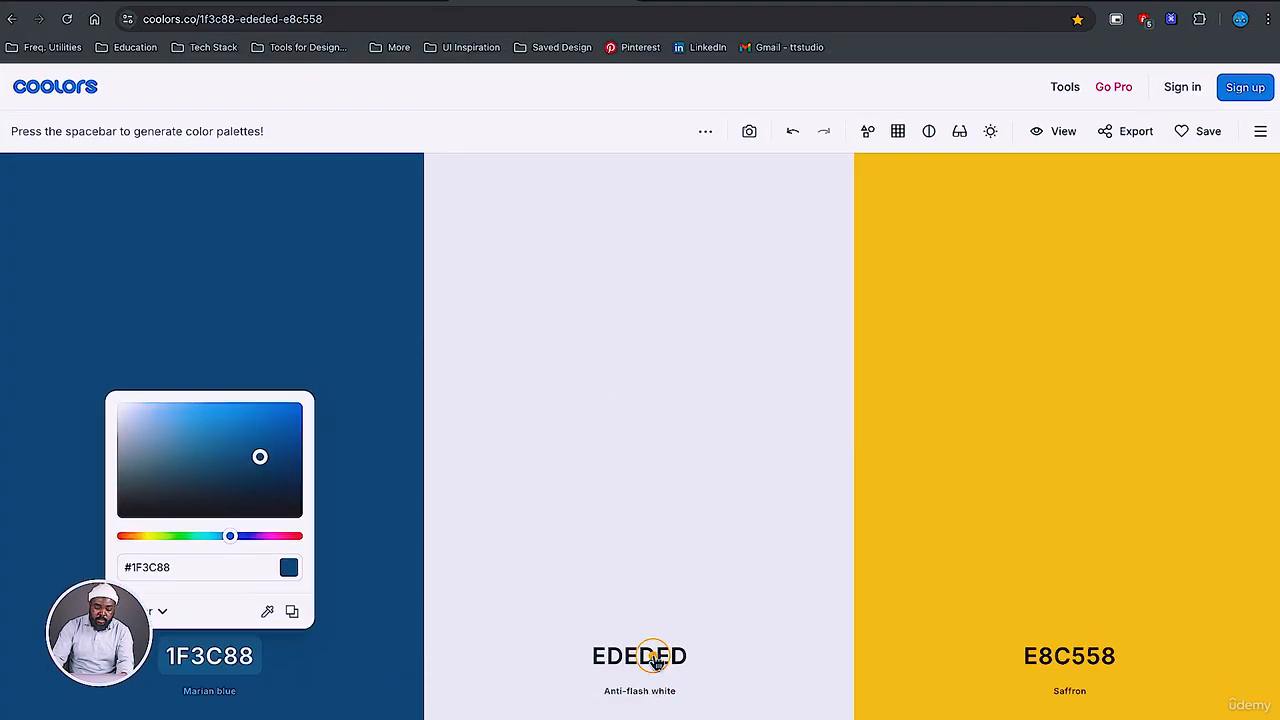
pyautogui.click(650, 627)
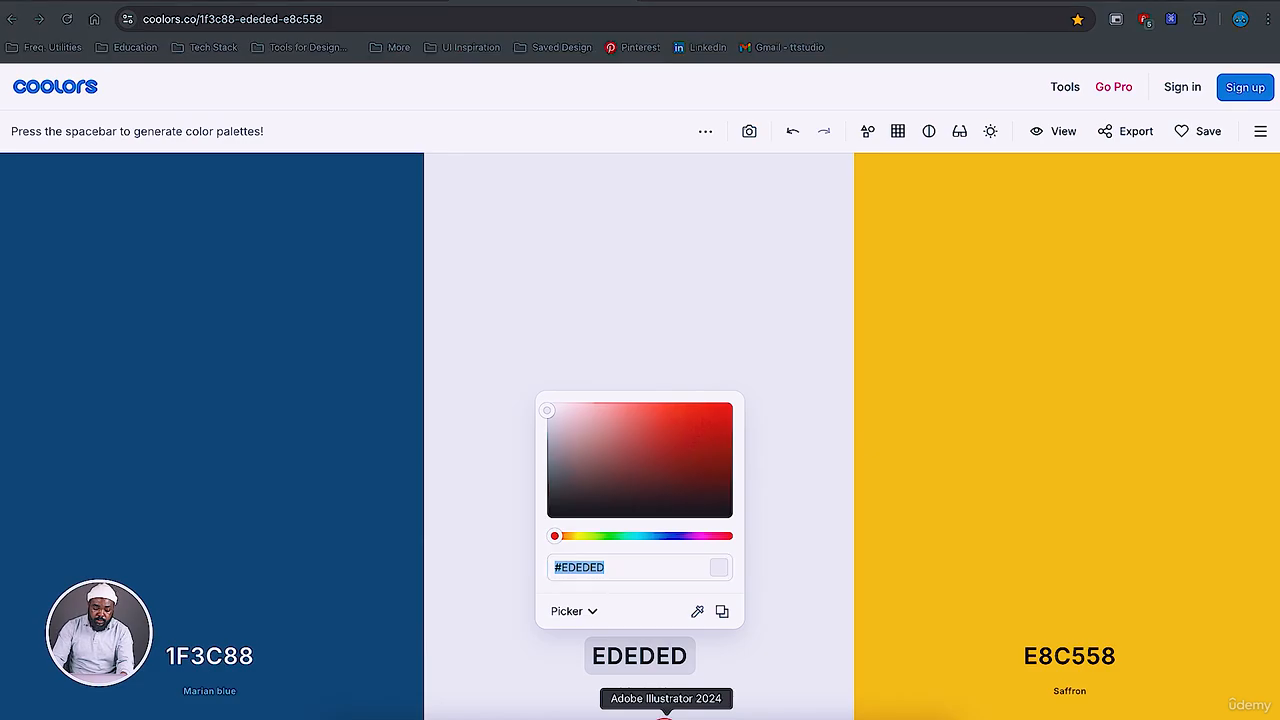
pyautogui.click(665, 713)
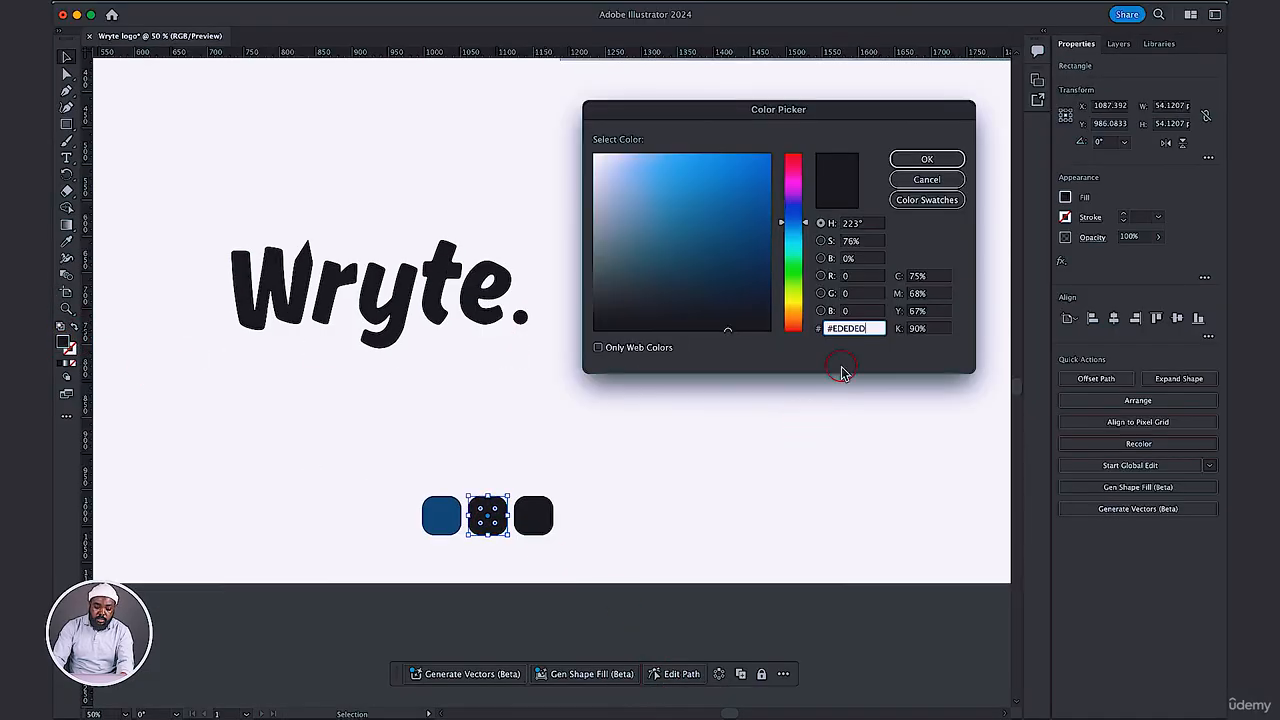
pyautogui.click(927, 159)
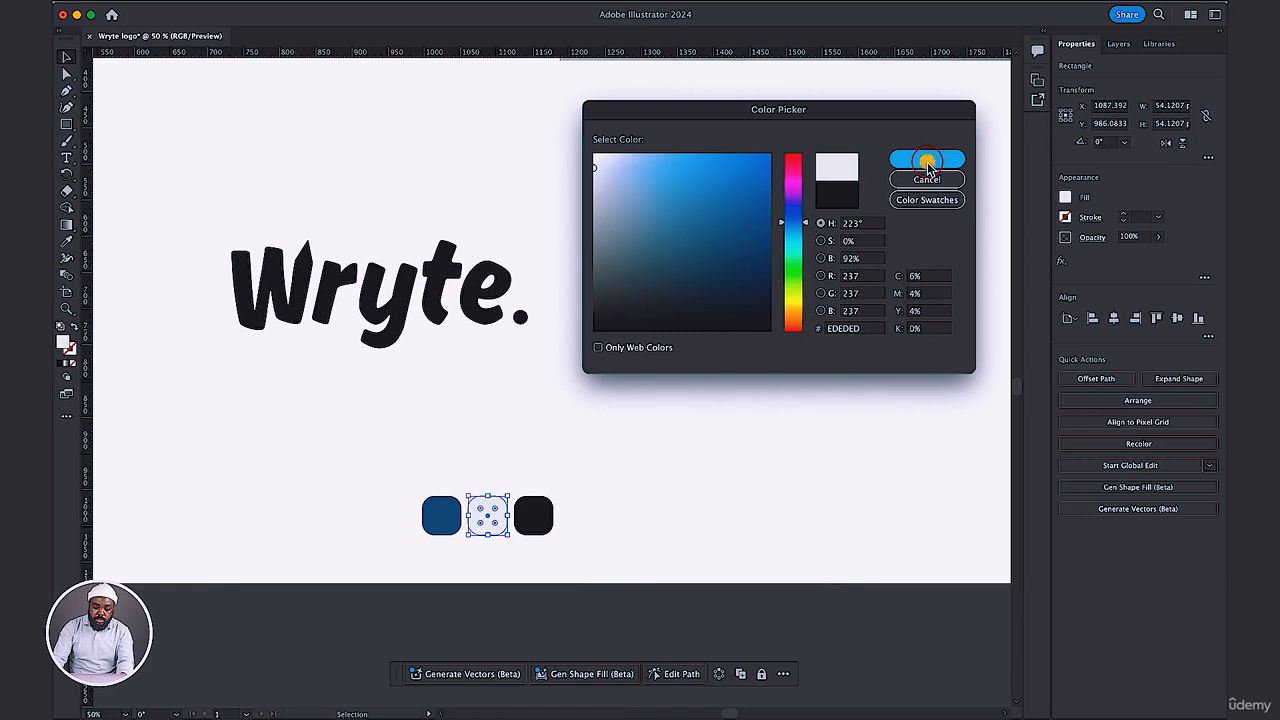
# Switch to the Coolors palette in the browser and copy the Saffron hex code #E8C558.
pyautogui.moveTo(681, 717)
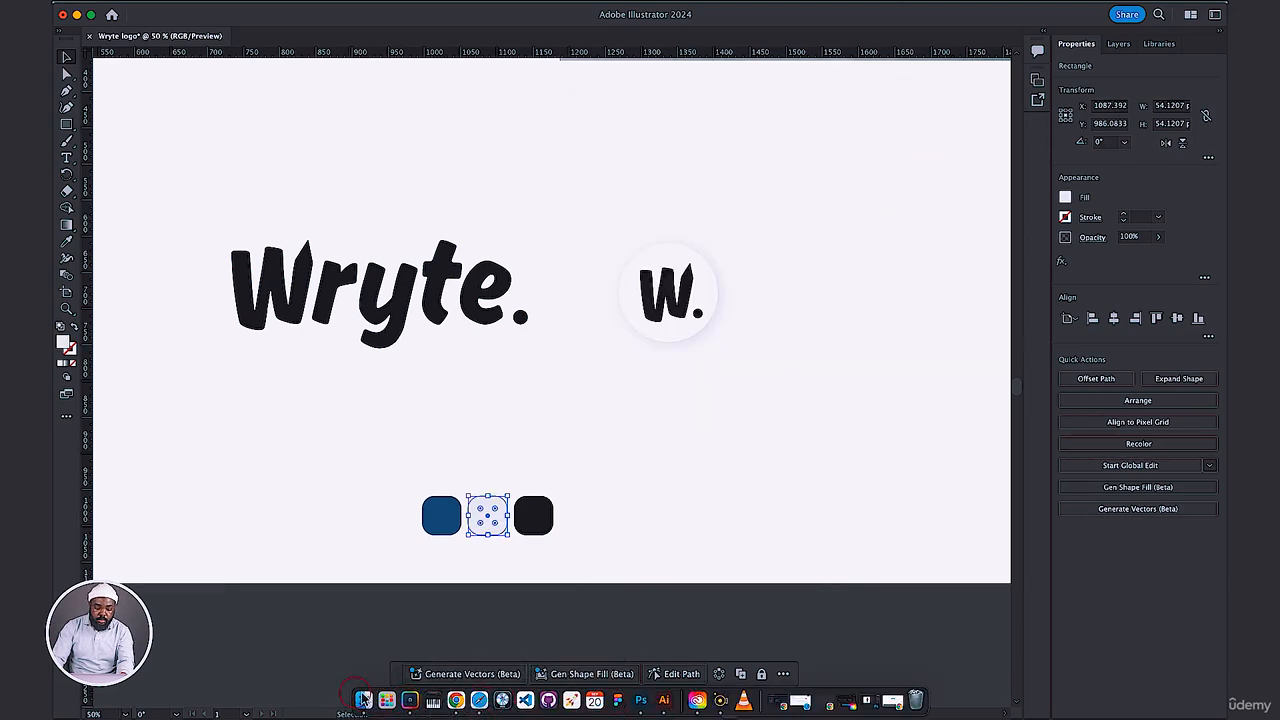
pyautogui.click(458, 703)
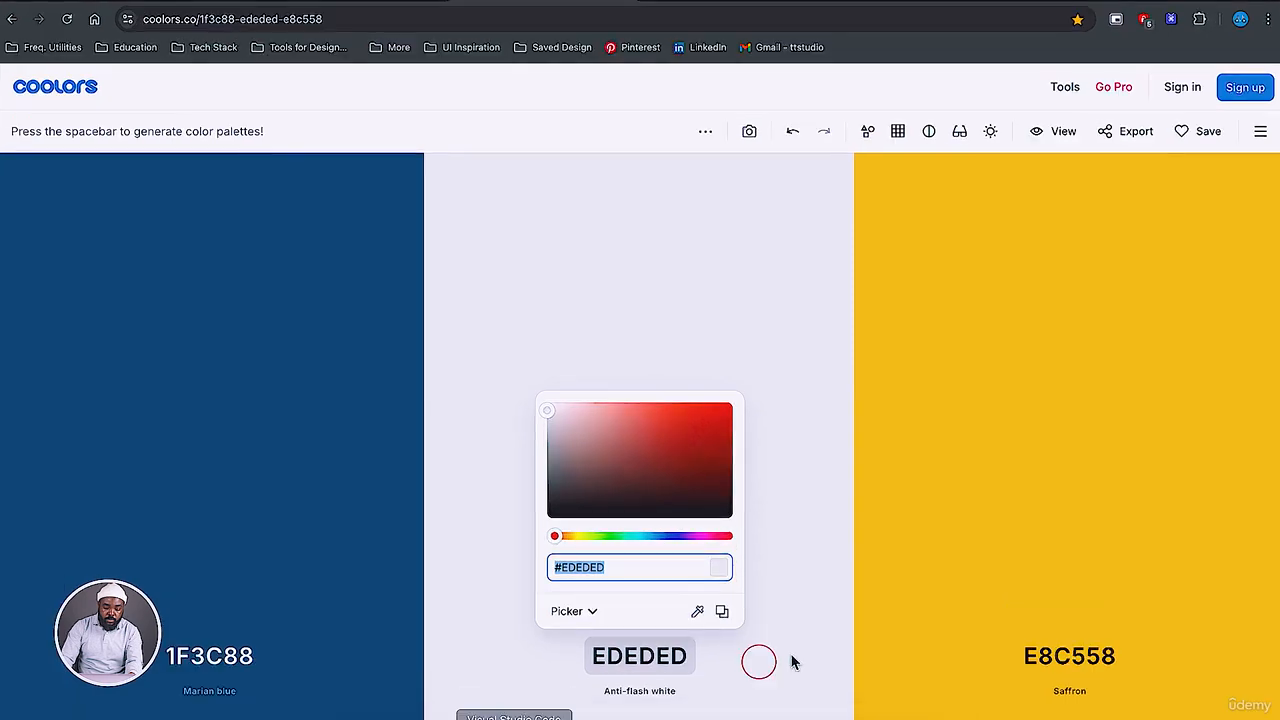
pyautogui.click(1040, 657)
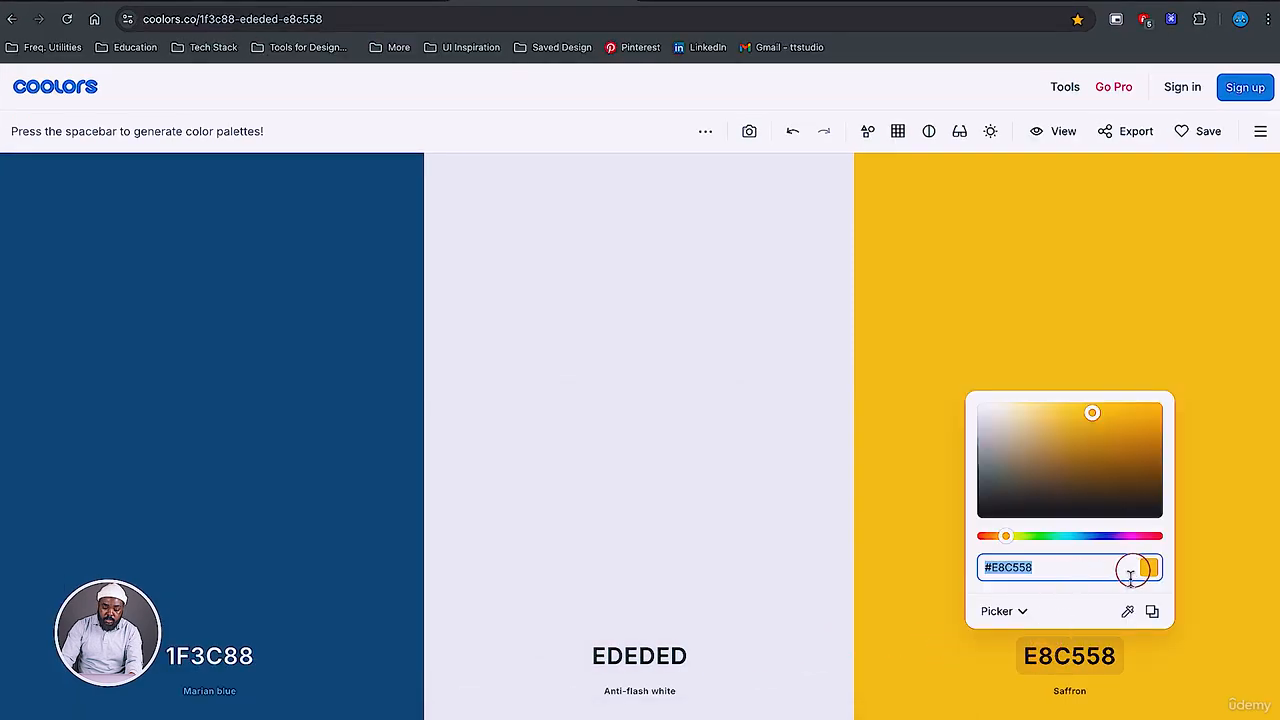
pyautogui.click(1150, 611)
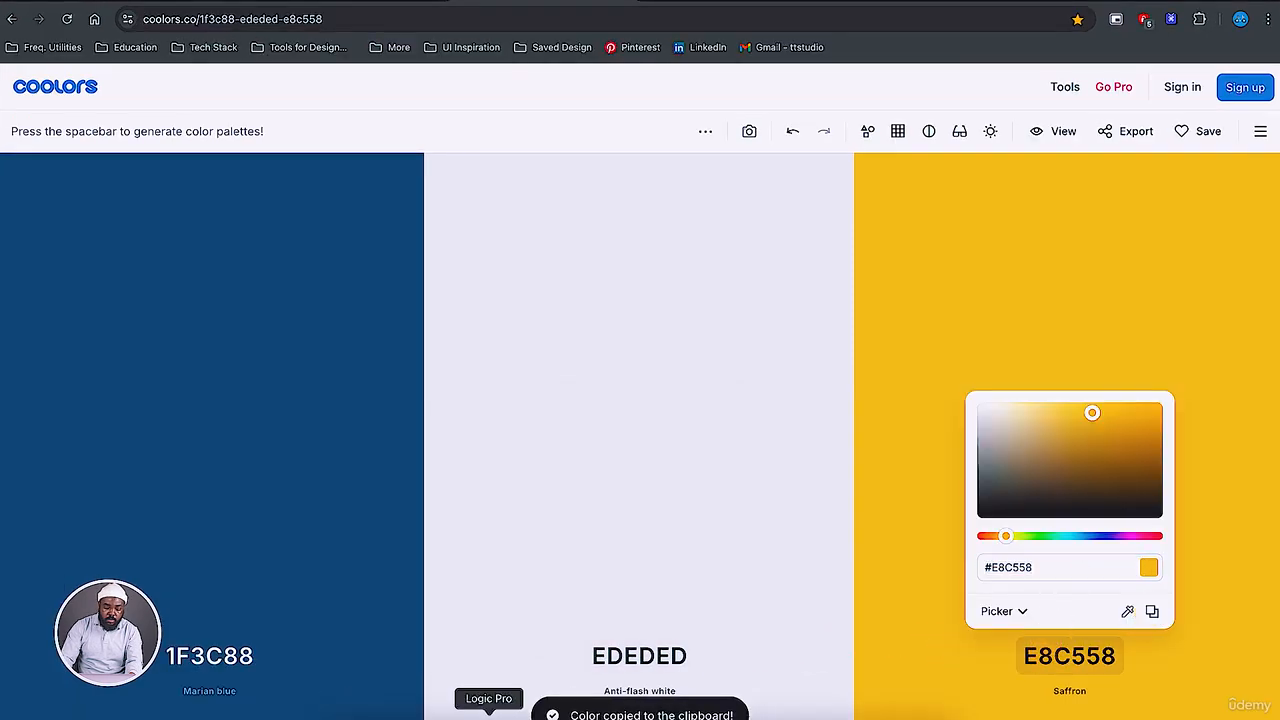
# Switch back to Illustrator and fill the third small rounded square with color e8c558.
pyautogui.click(641, 714)
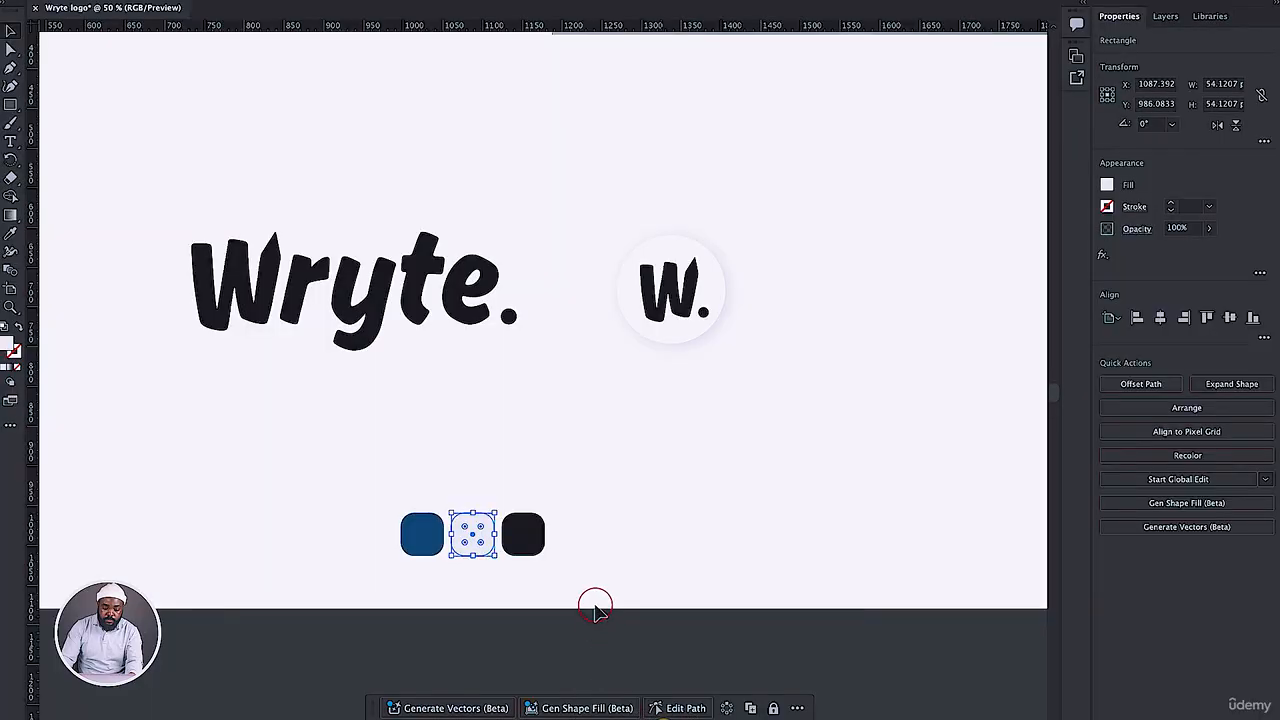
pyautogui.click(532, 521)
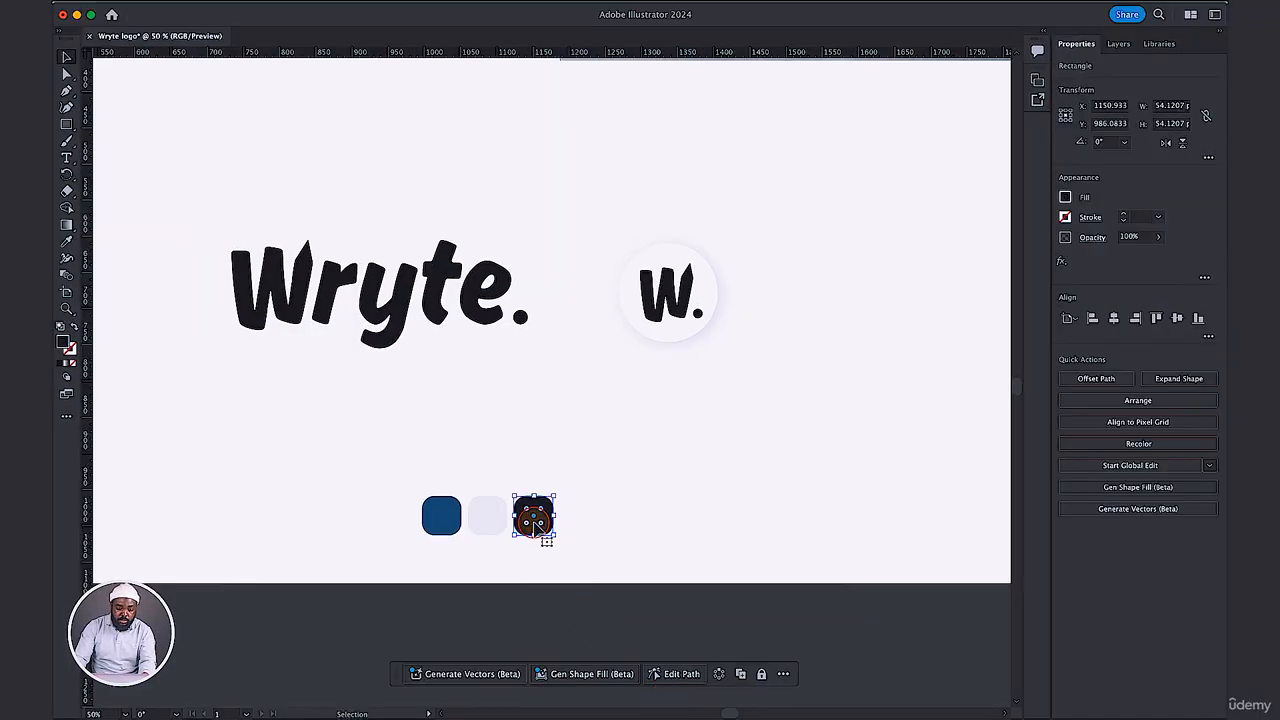
pyautogui.doubleClick(63, 345)
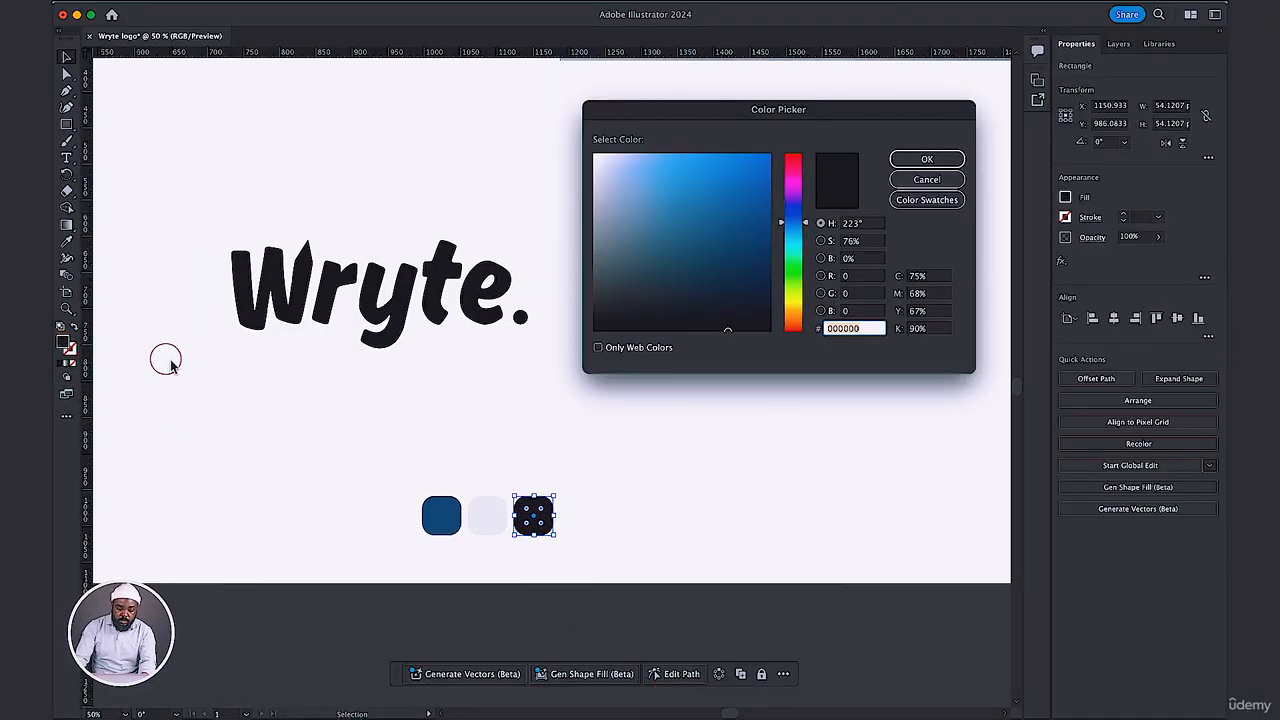
pyautogui.press('super+v')
pyautogui.click(939, 161)
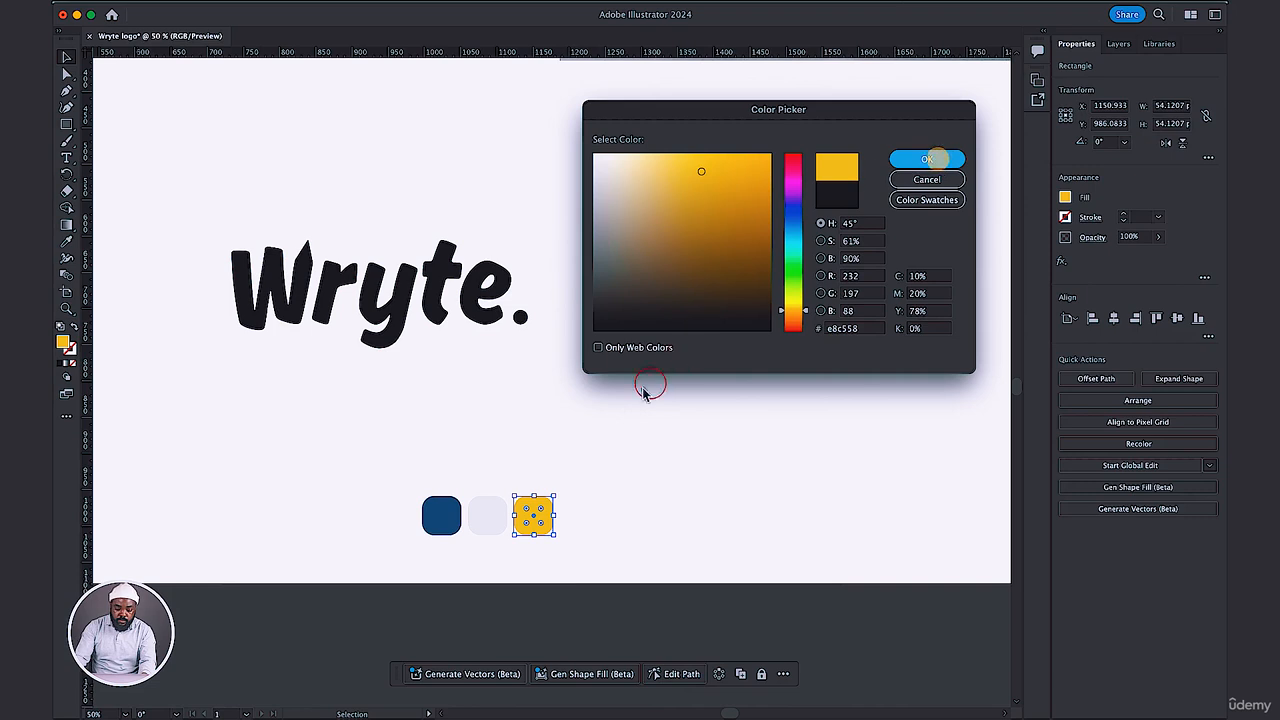
pyautogui.click(470, 440)
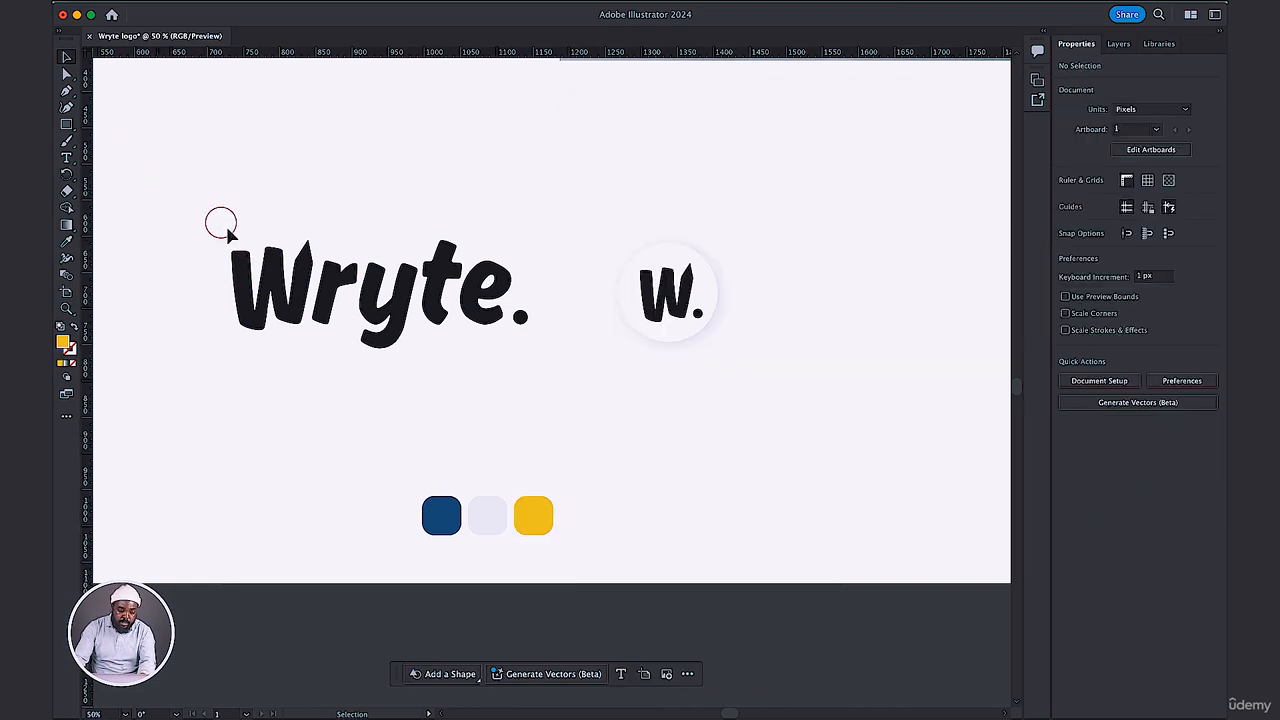
# Recolor the whole Wryte. wordmark by sampling the blue swatch with the Eyedropper.
pyautogui.moveTo(206, 220); pyautogui.dragTo(571, 363)
pyautogui.press('i')
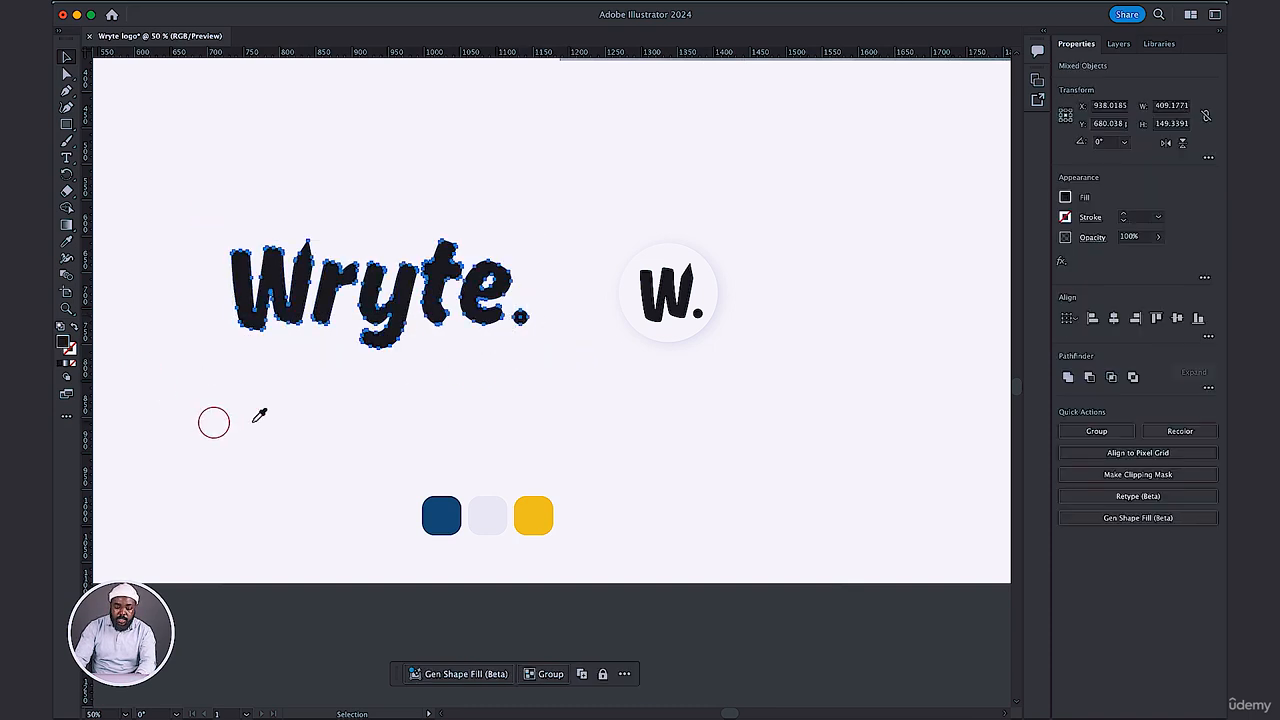
pyautogui.click(449, 512)
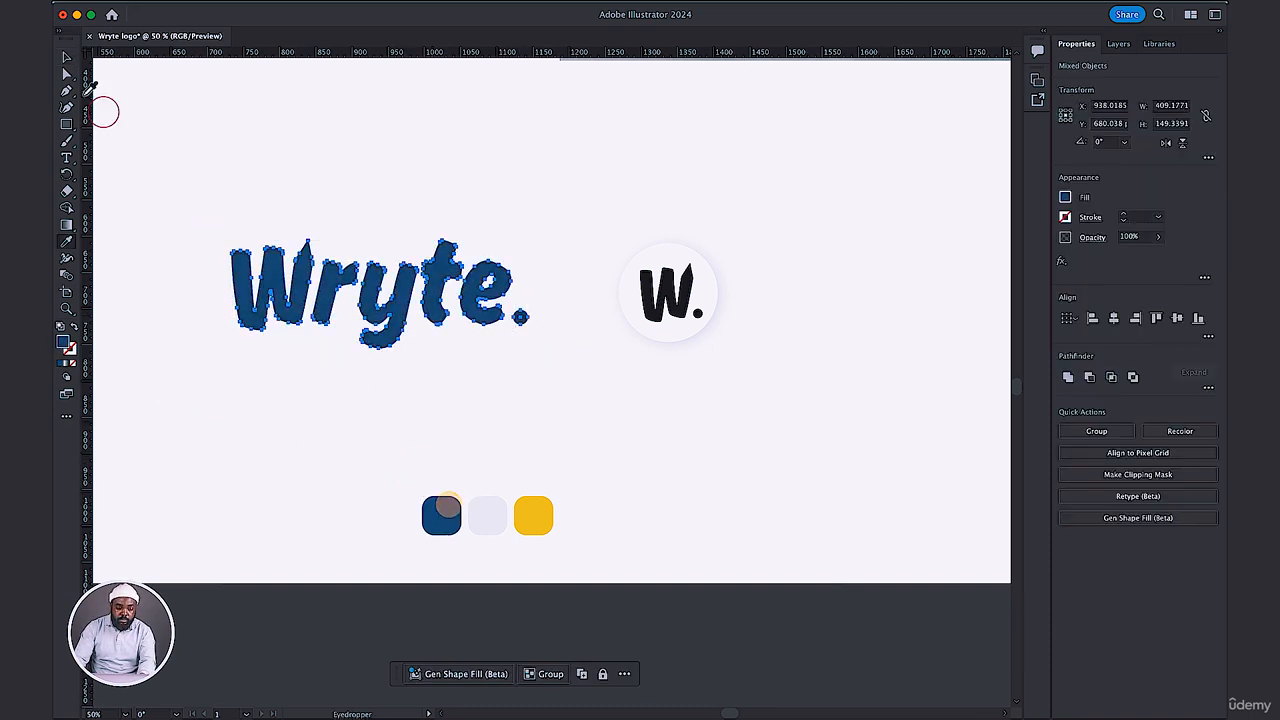
pyautogui.press('v')
pyautogui.click(368, 130)
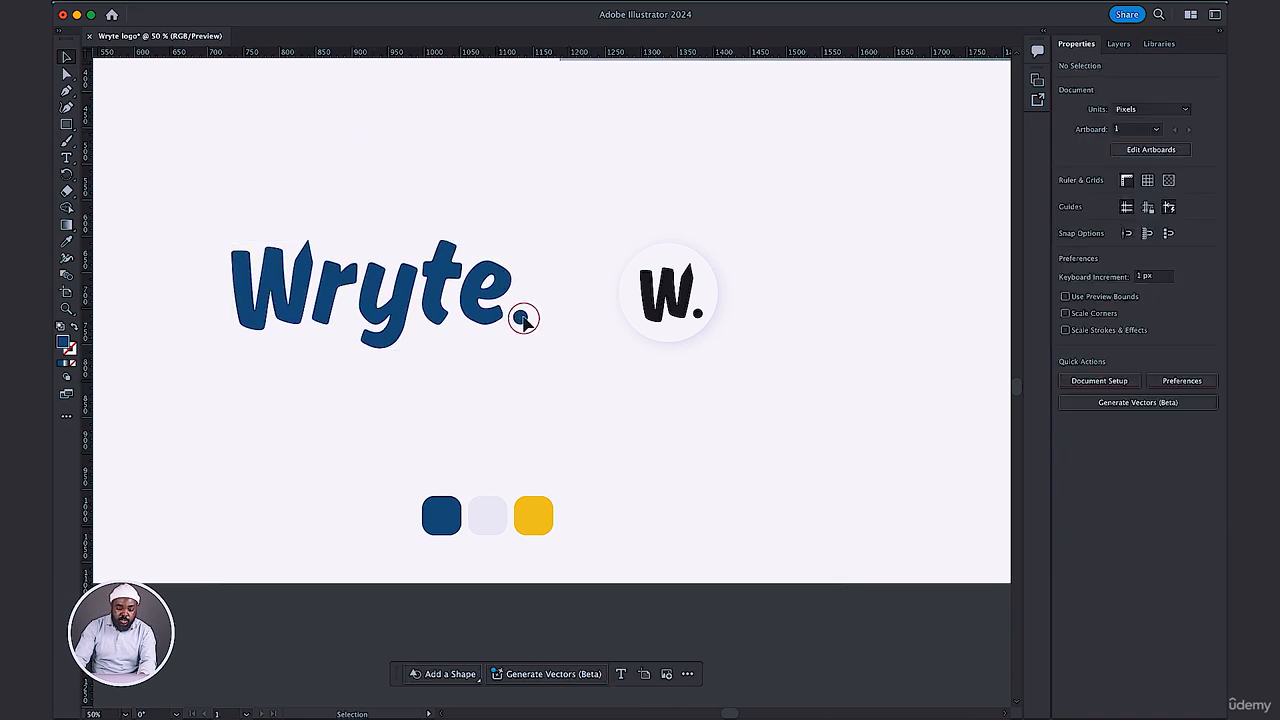
# Recolor the dot at the end of the wordmark by sampling the yellow swatch with the Eyedropper.
pyautogui.moveTo(522, 318); pyautogui.dragTo(520, 316)
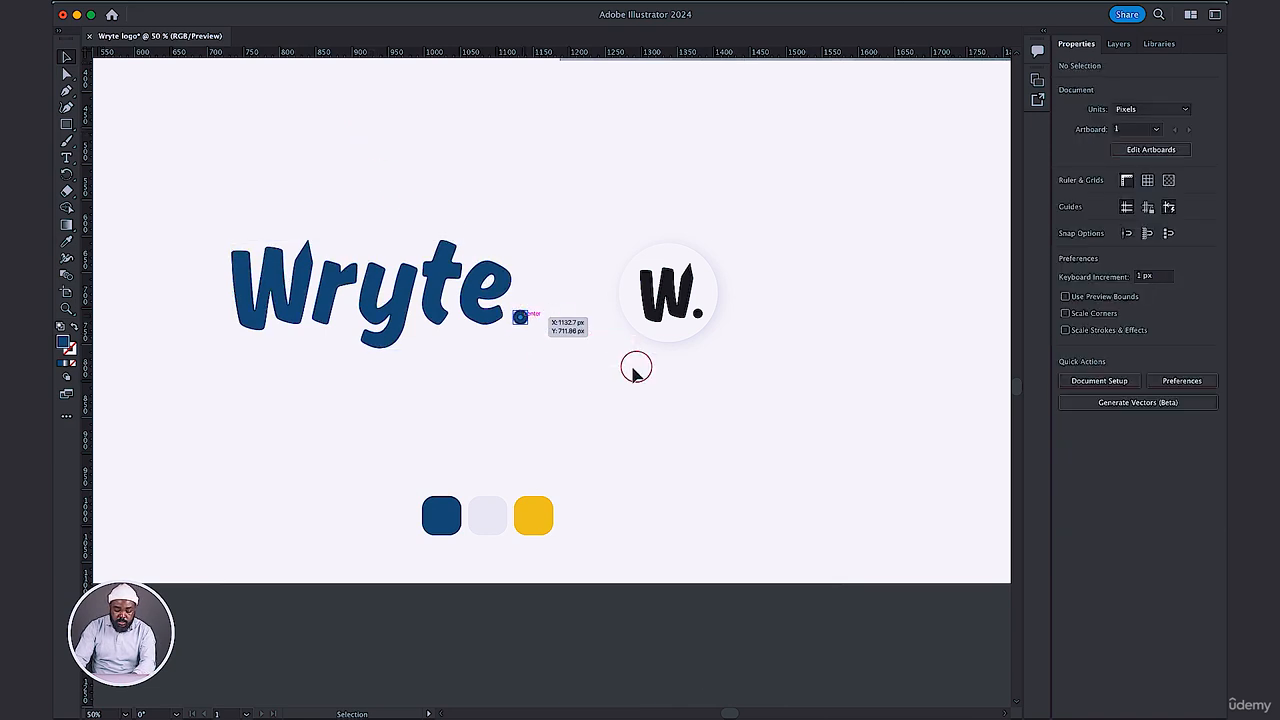
pyautogui.press('i')
pyautogui.click(533, 515)
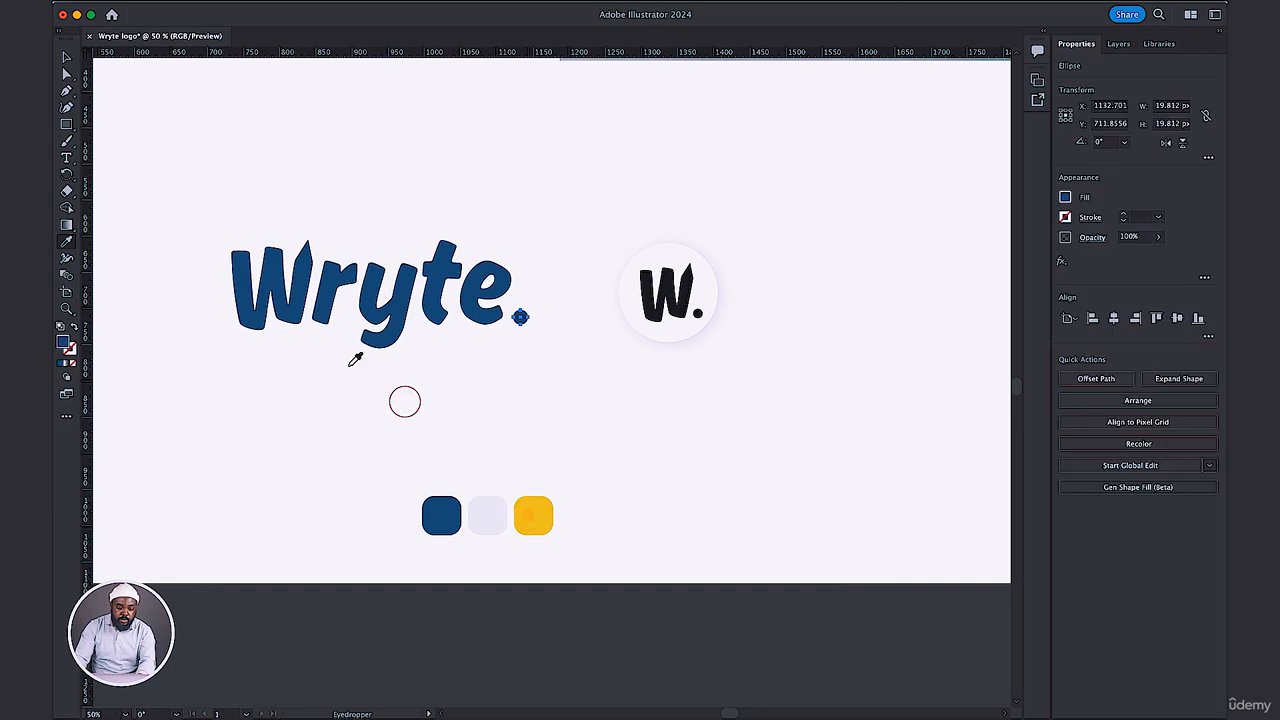
pyautogui.click(66, 56)
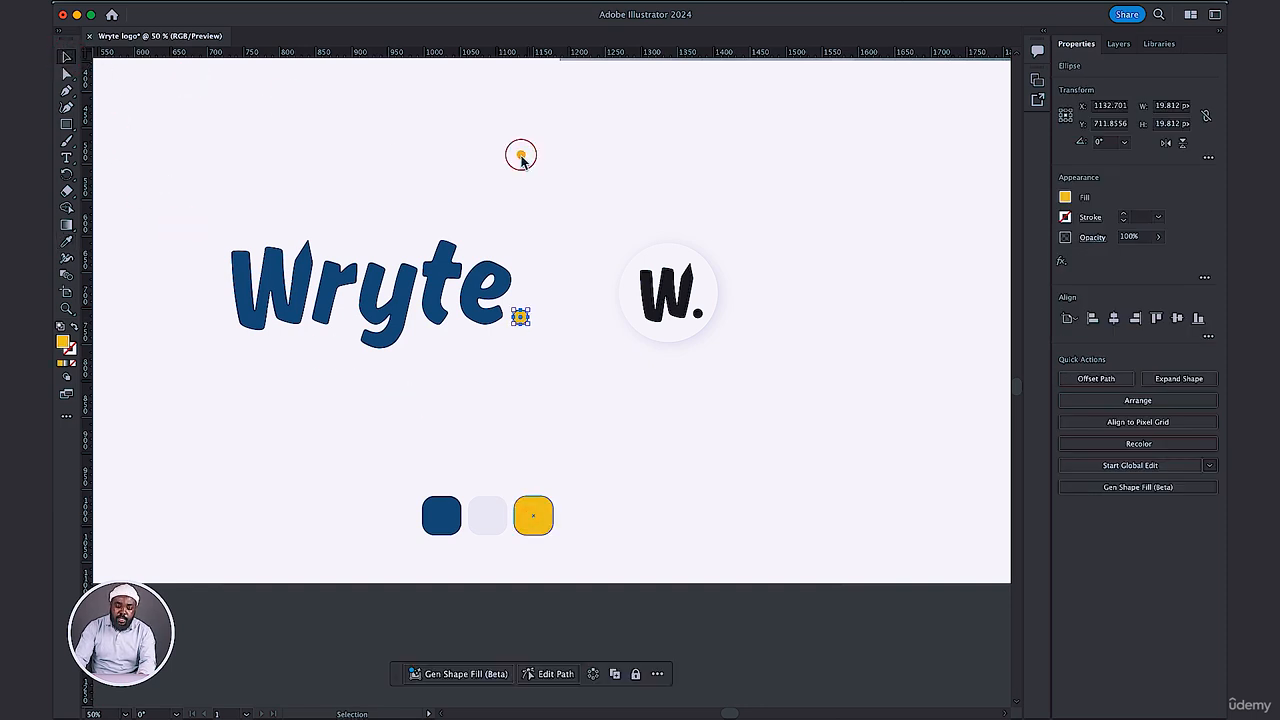
pyautogui.click(518, 208)
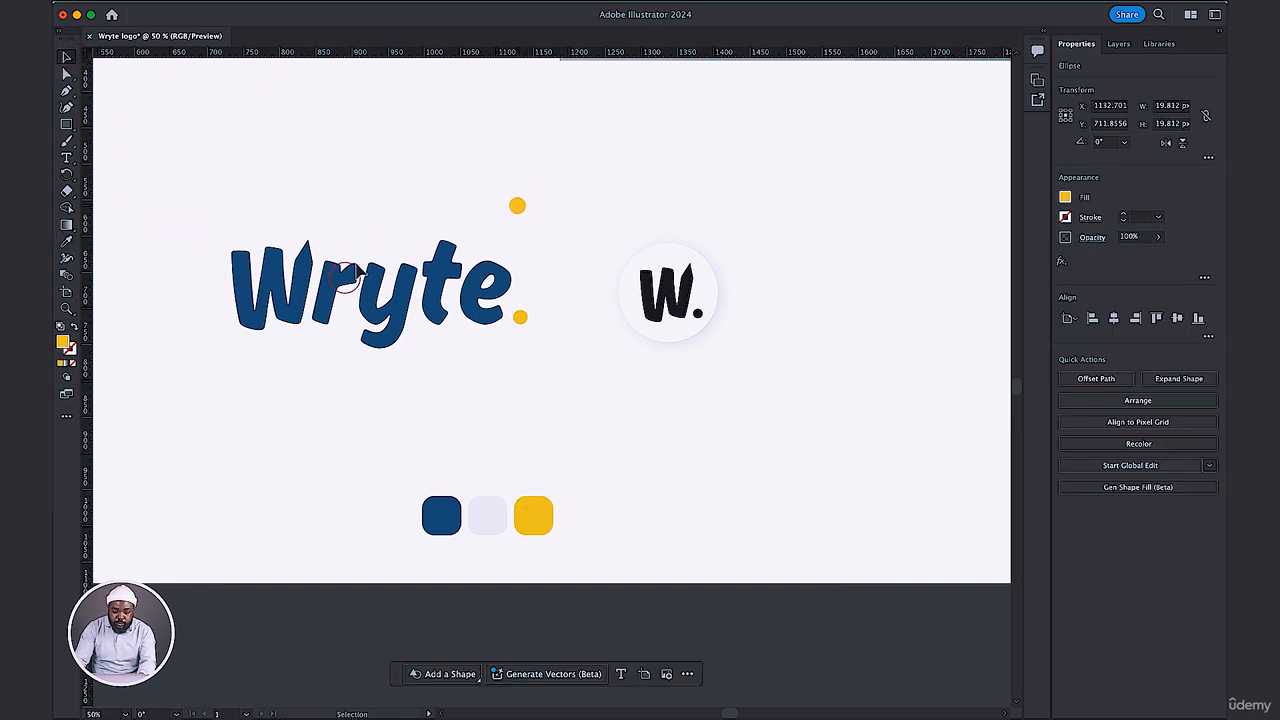
pyautogui.press('Delete')
pyautogui.click(523, 328)
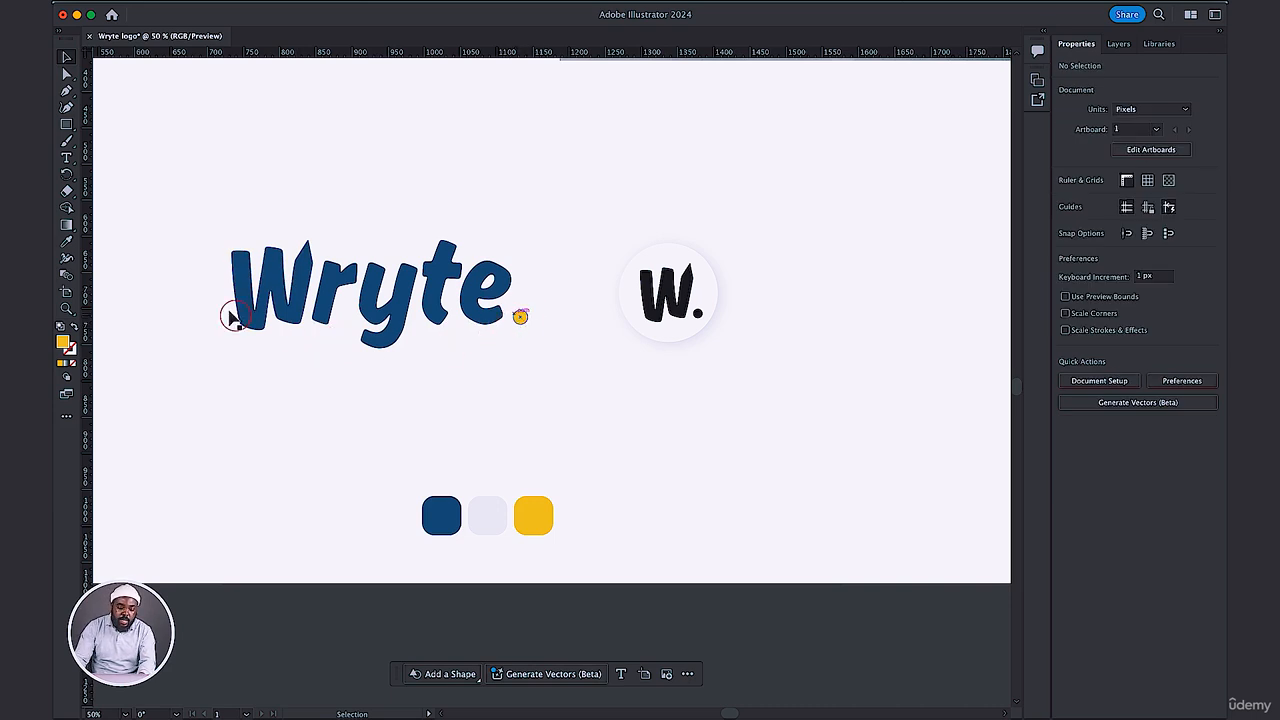
# Recolor the W. lettering in the circular icon with the blue sampled from the wordmark.
pyautogui.moveTo(203, 208); pyautogui.dragTo(543, 366)
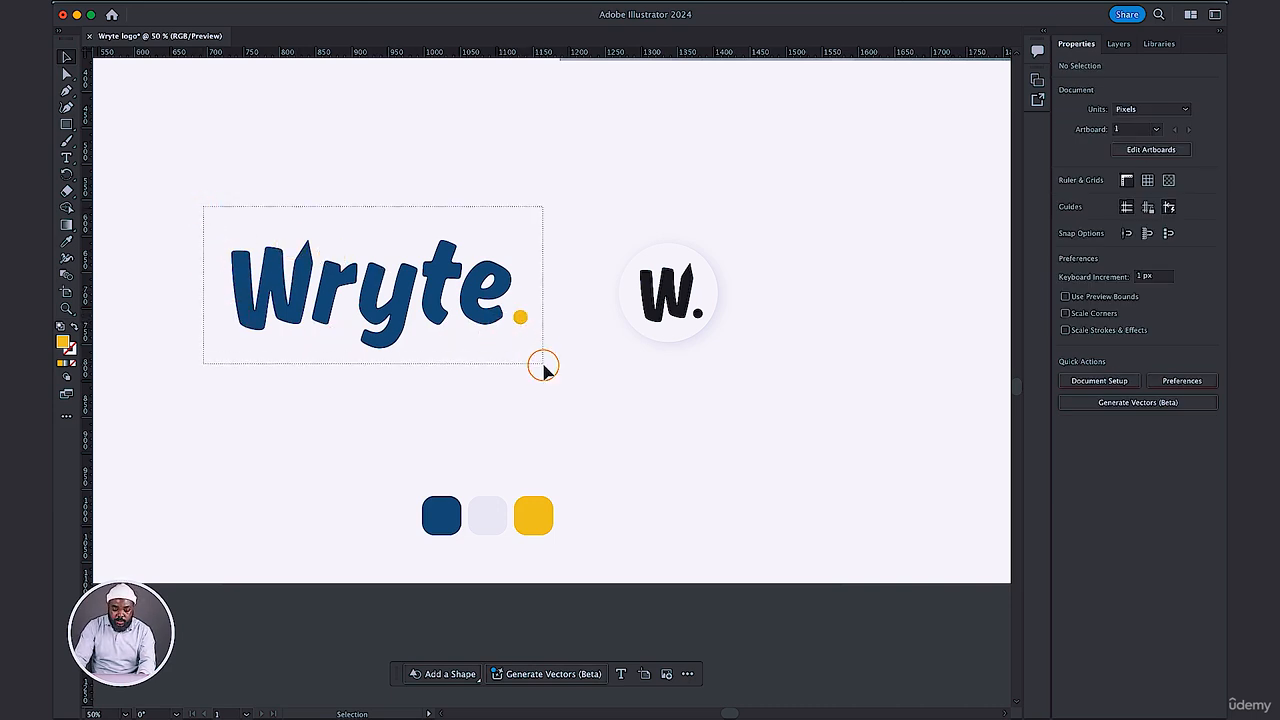
pyautogui.click(690, 395)
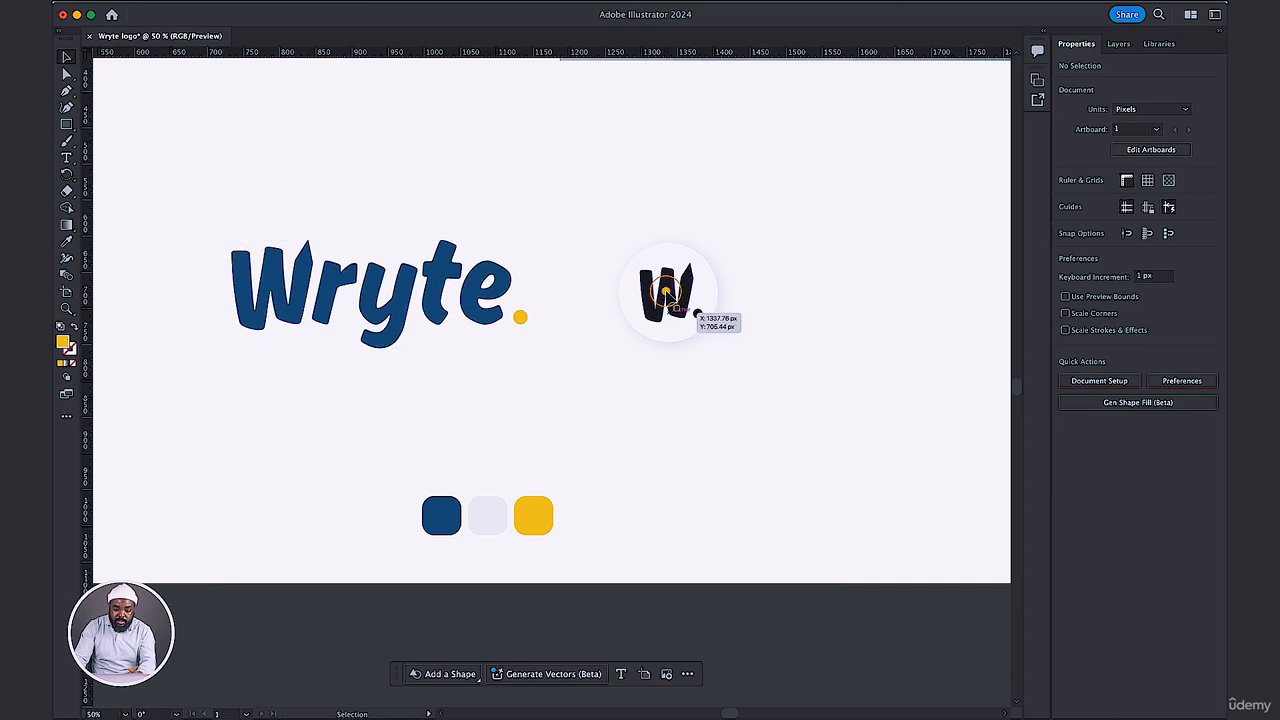
pyautogui.click(666, 294)
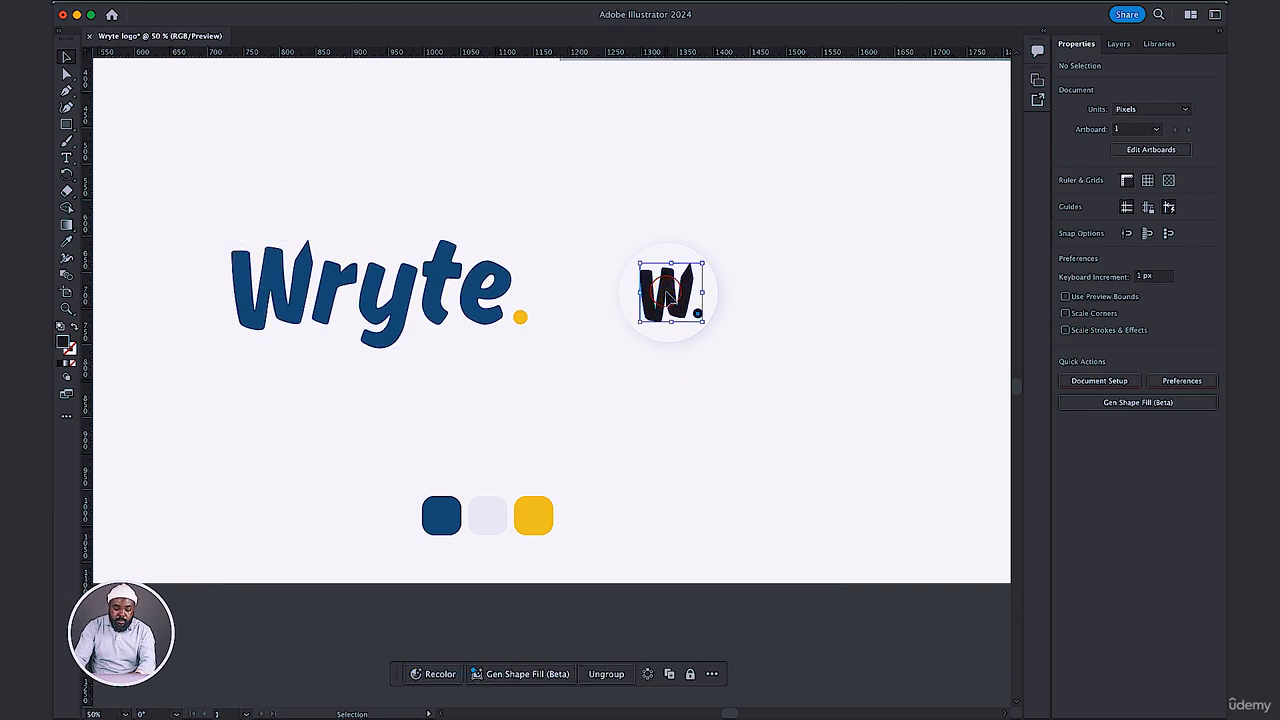
pyautogui.press('i')
pyautogui.click(432, 292)
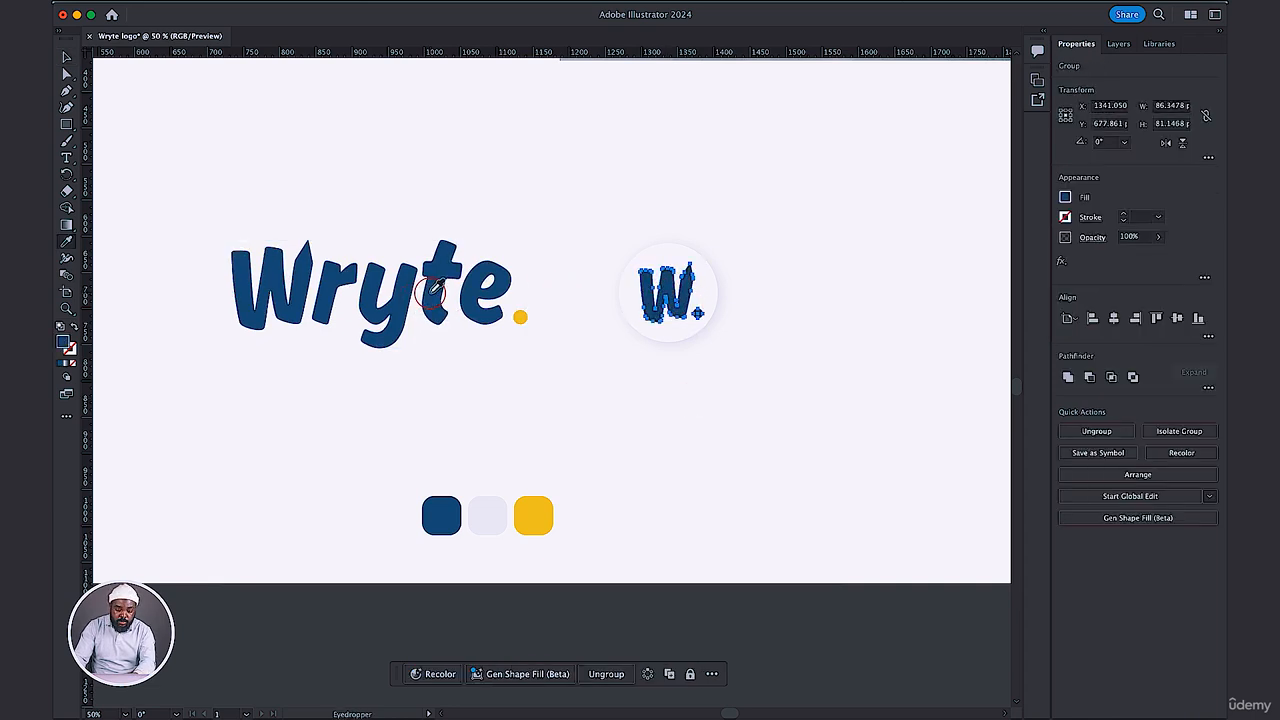
pyautogui.press('v')
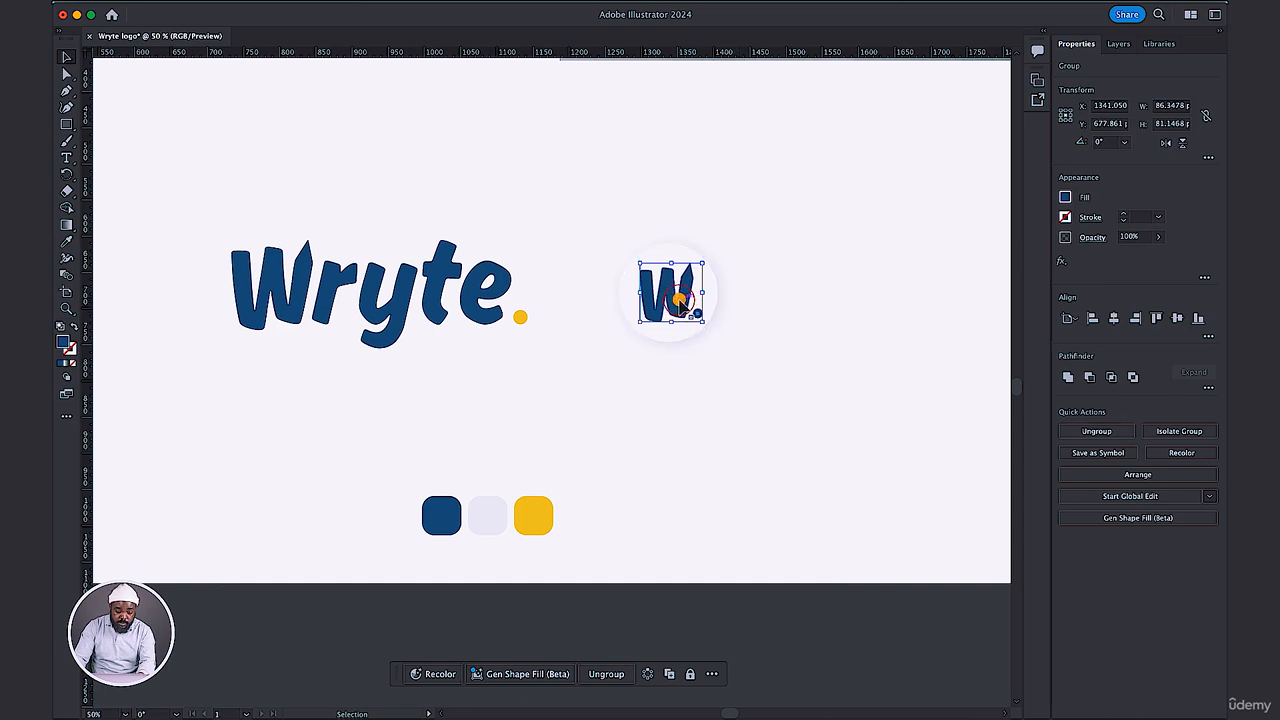
# Try to ungroup the W. lettering in the circular icon.
pyautogui.rightClick(678, 302)
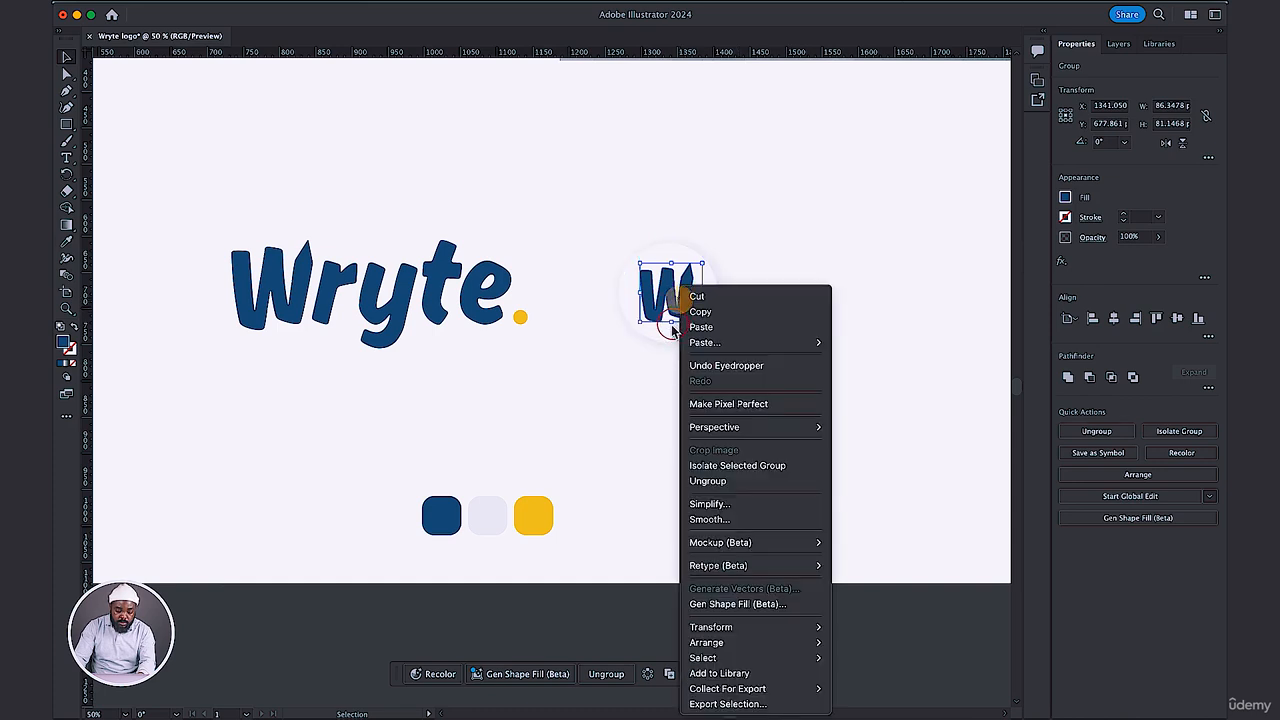
pyautogui.click(732, 484)
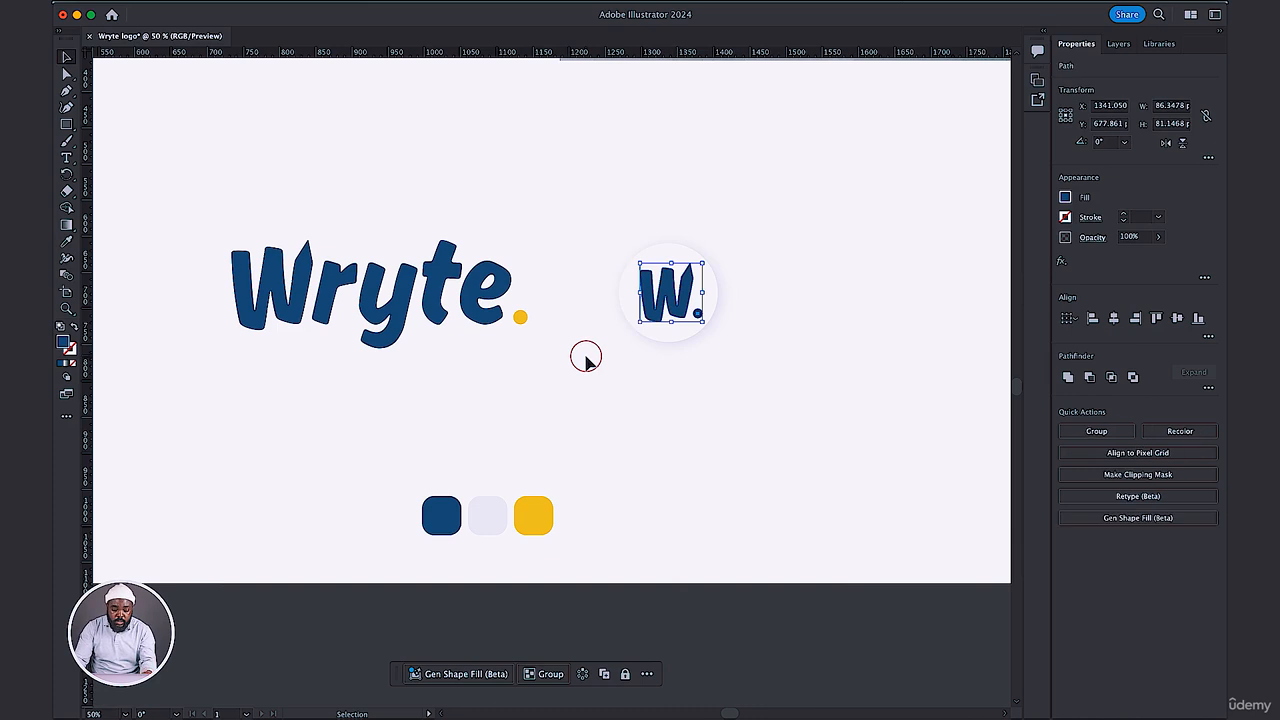
pyautogui.press('a')
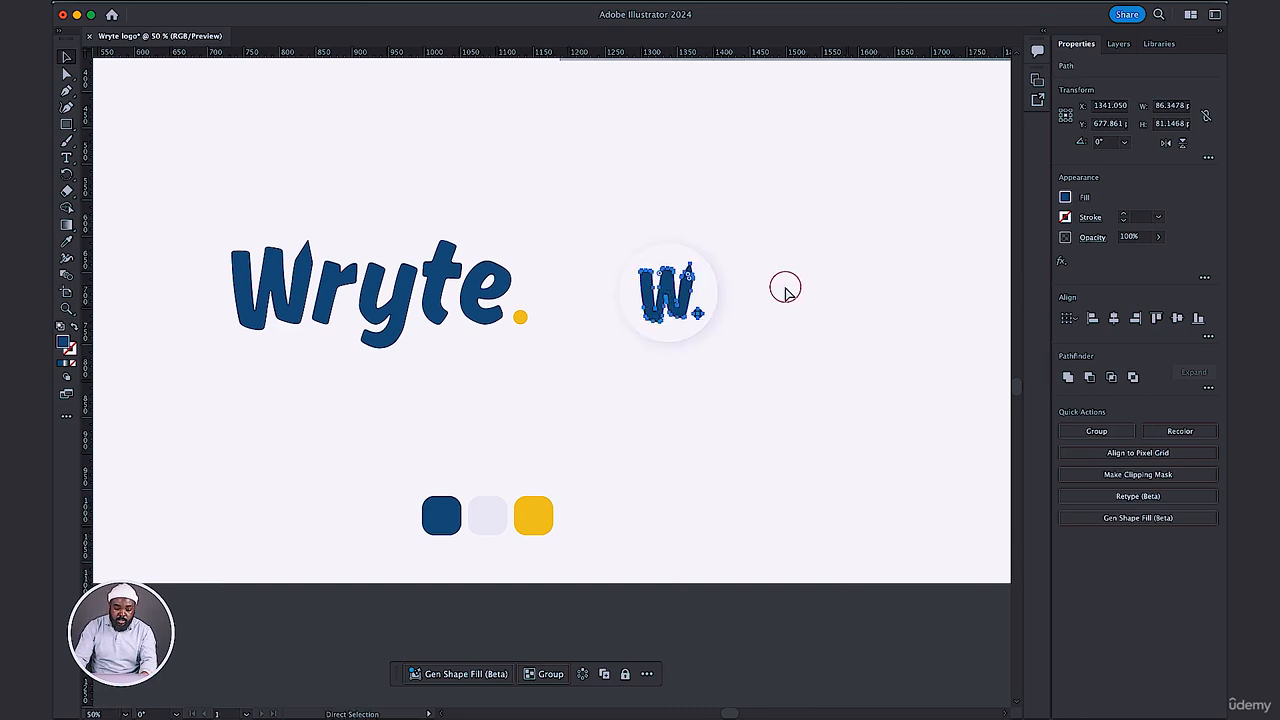
pyautogui.press('v')
pyautogui.click(683, 305)
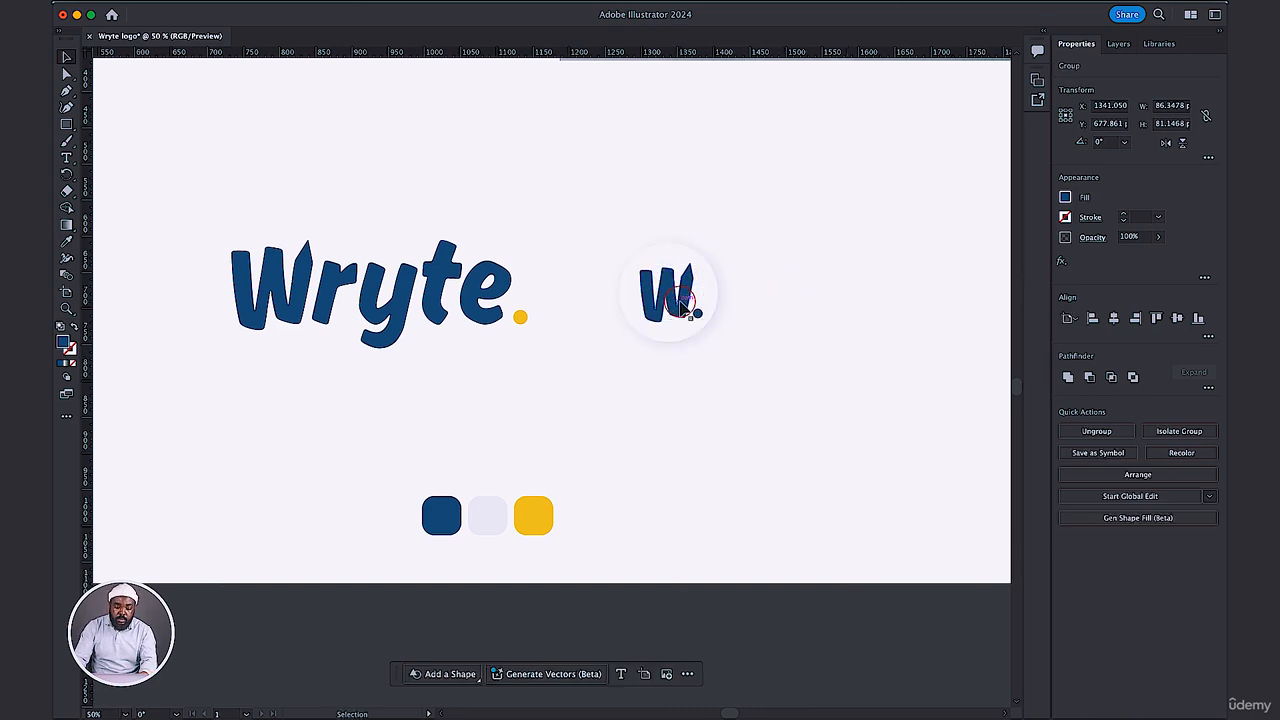
pyautogui.click(681, 305)
pyautogui.moveTo(697, 314); pyautogui.dragTo(698, 314)
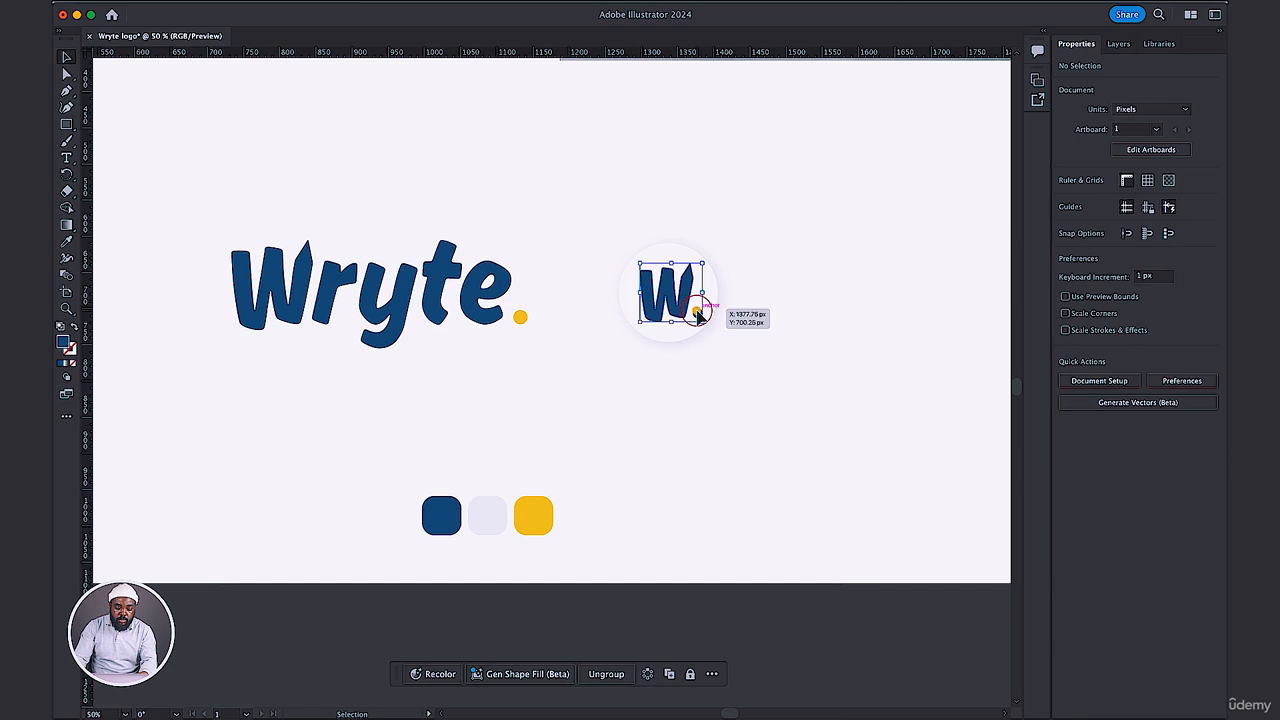
# Isolate the W. group in the icon, recolor its dot with the sampled yellow swatch, and exit isolation.
pyautogui.doubleClick(698, 314)
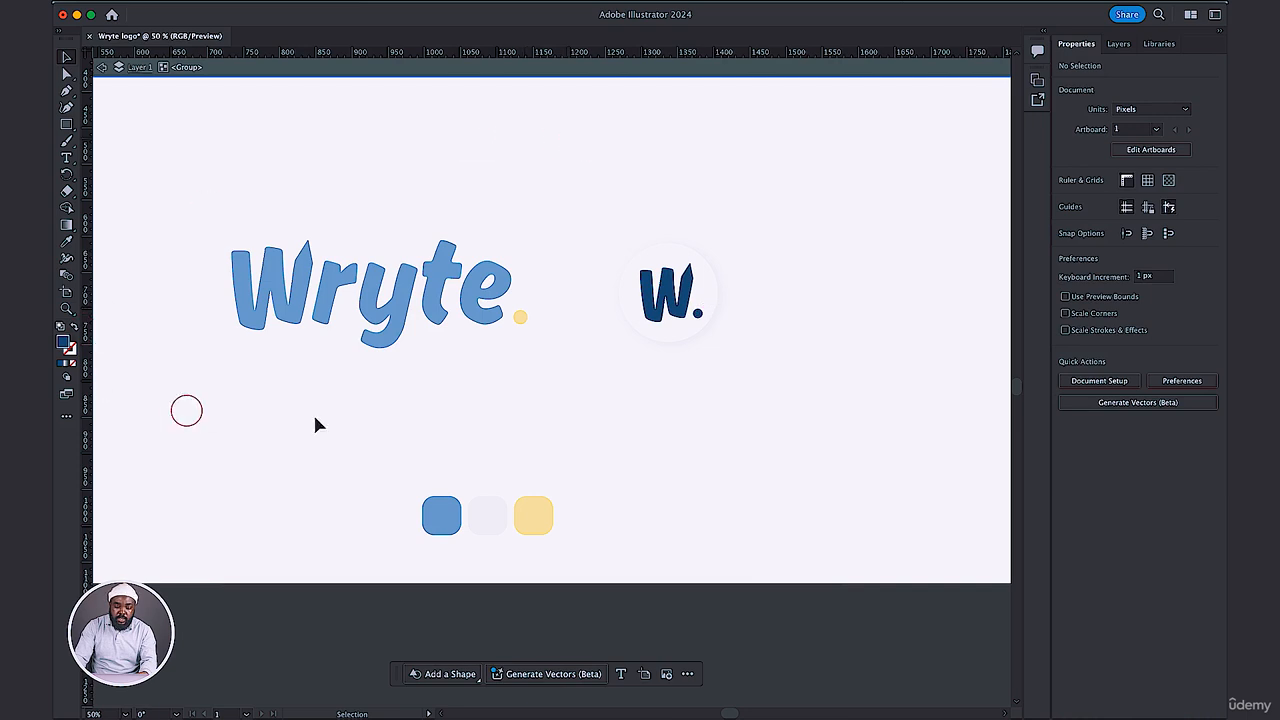
pyautogui.click(698, 316)
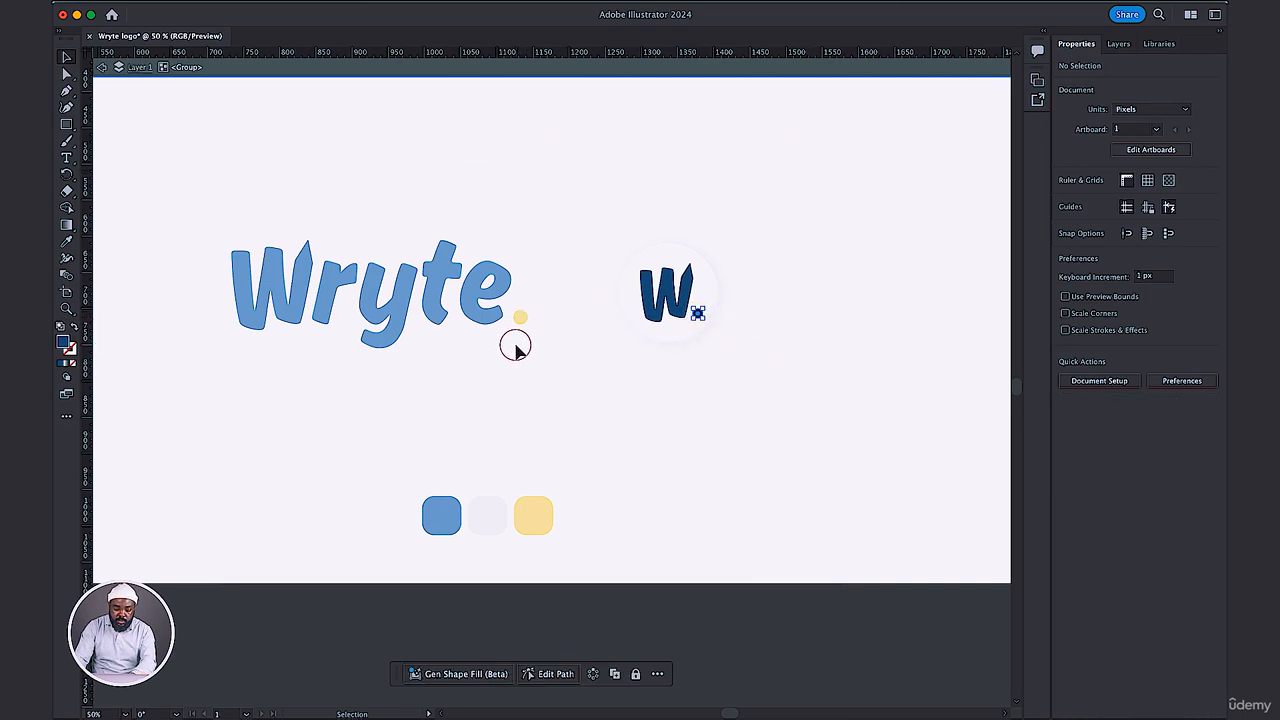
pyautogui.press('i')
pyautogui.click(535, 510)
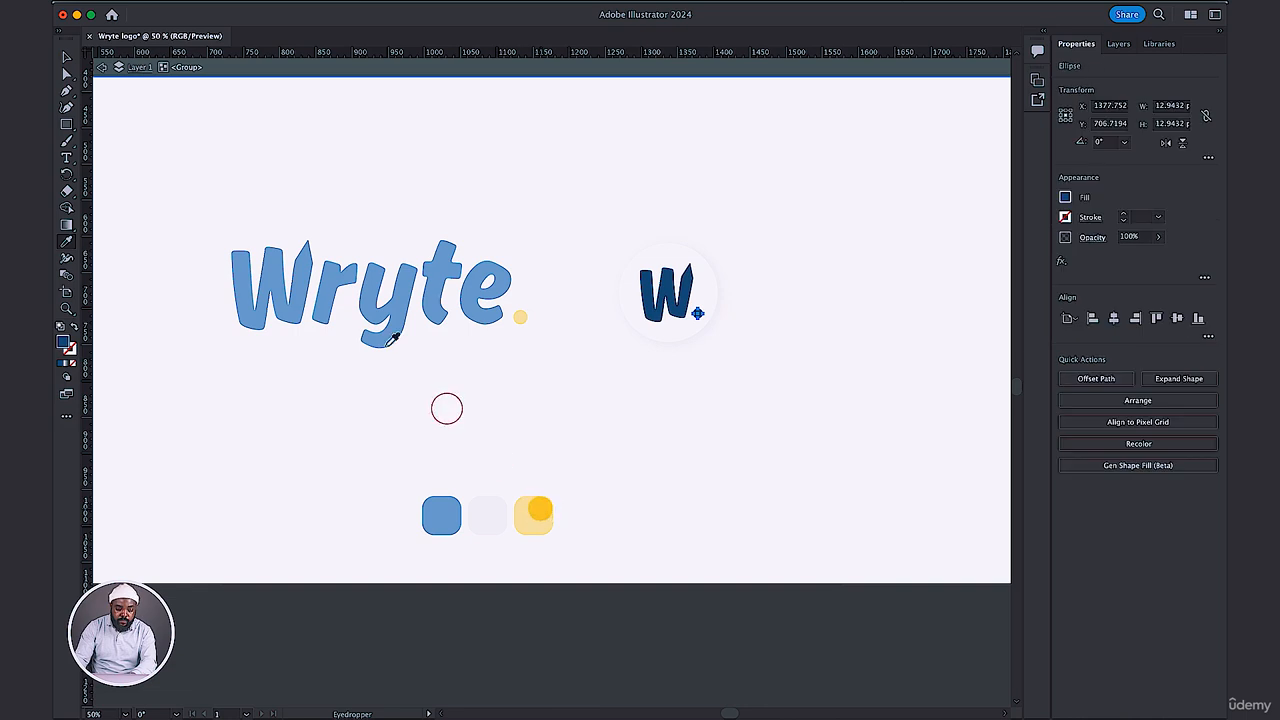
pyautogui.click(65, 58)
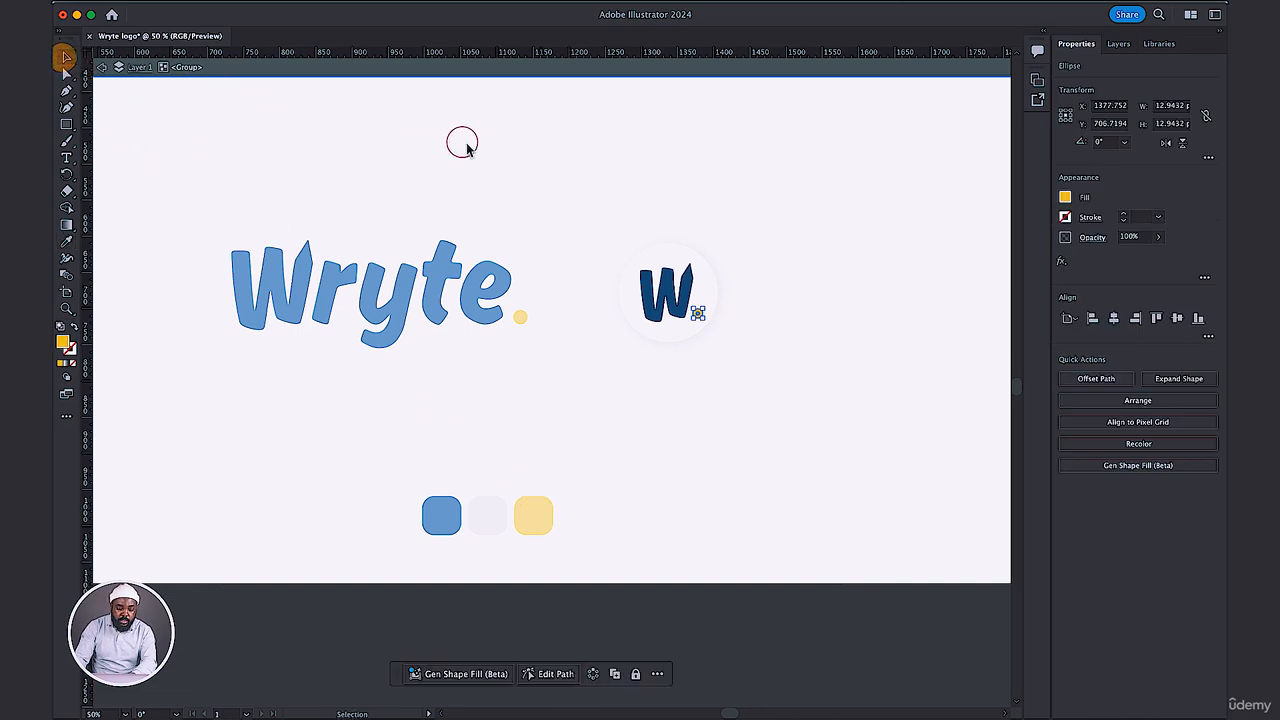
pyautogui.click(533, 143)
pyautogui.doubleClick(572, 168)
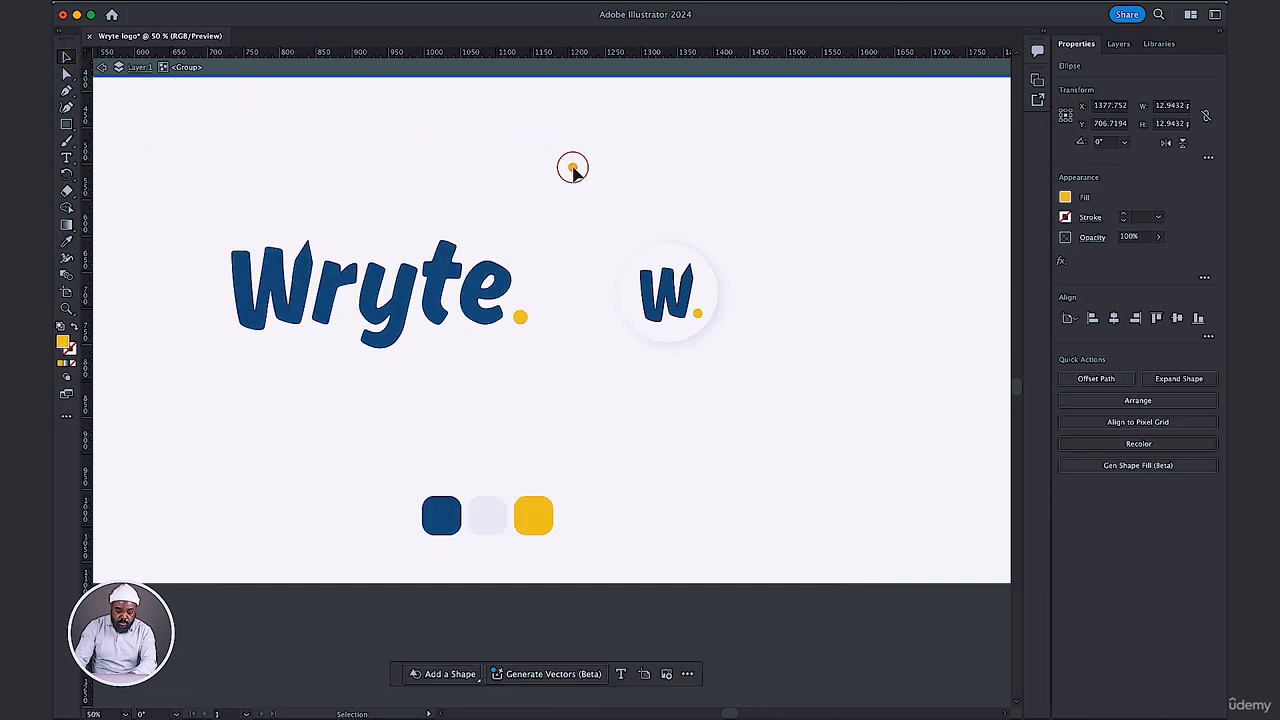
pyautogui.click(897, 200)
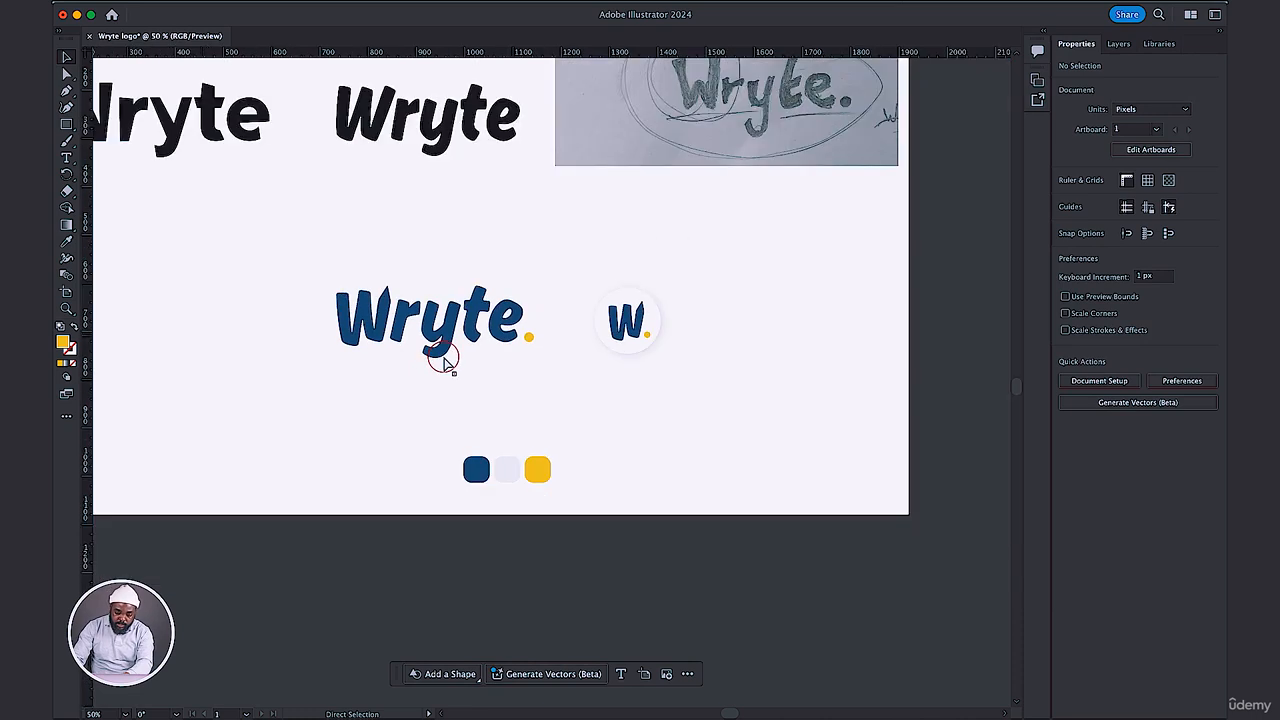
# Unlock the linked sketch image and delete it from the artboard.
pyautogui.press('super+minus')
pyautogui.moveTo(559, 258); pyautogui.dragTo(627, 374)
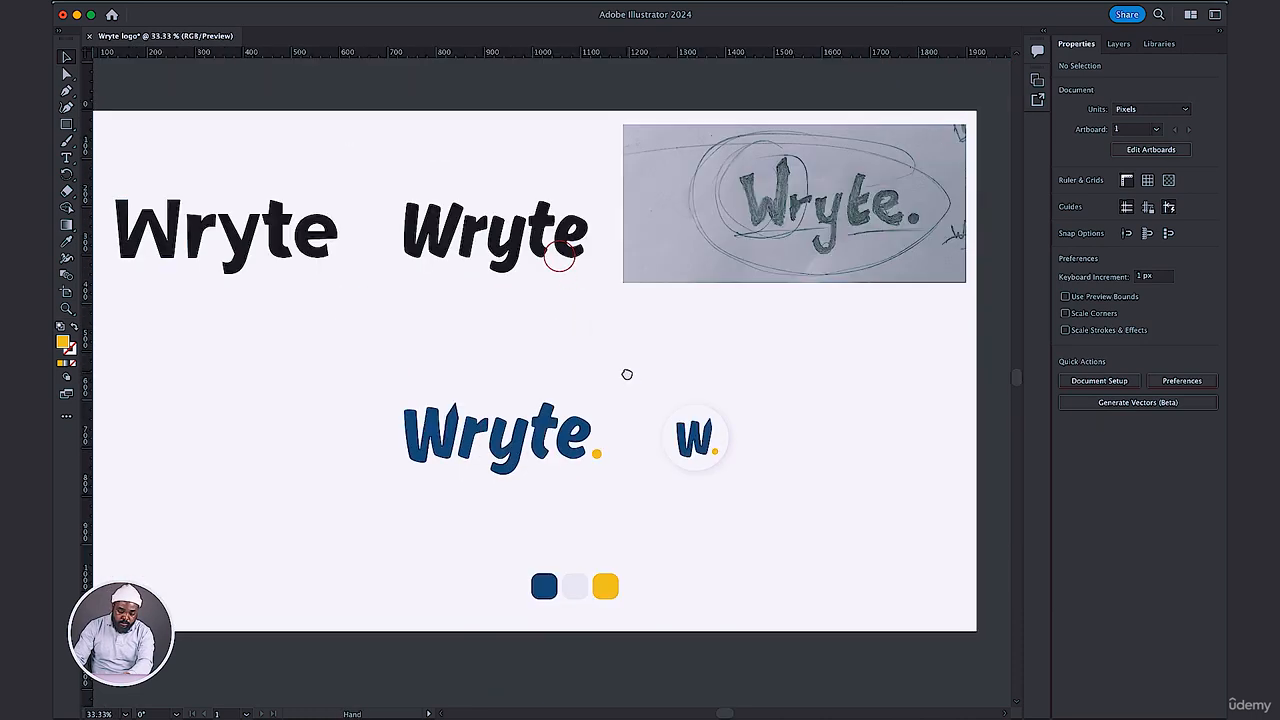
pyautogui.rightClick(769, 193)
pyautogui.moveTo(866, 208)
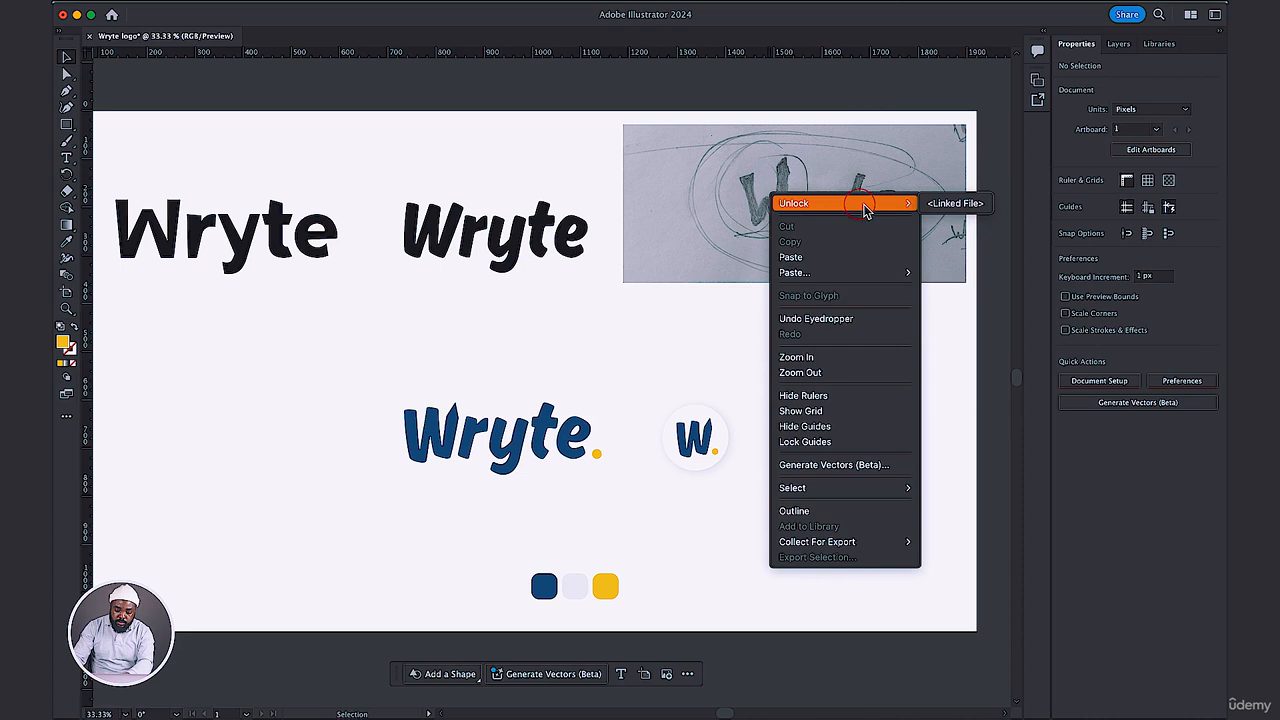
pyautogui.click(955, 205)
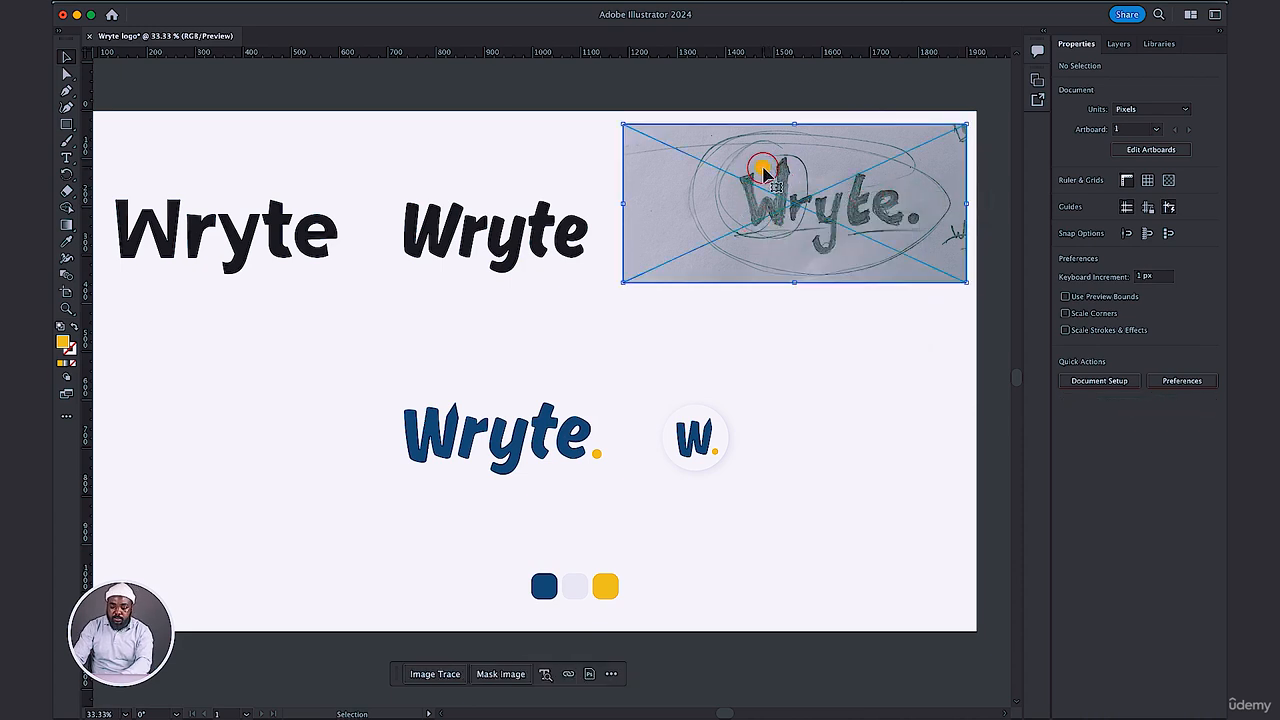
pyautogui.click(777, 245)
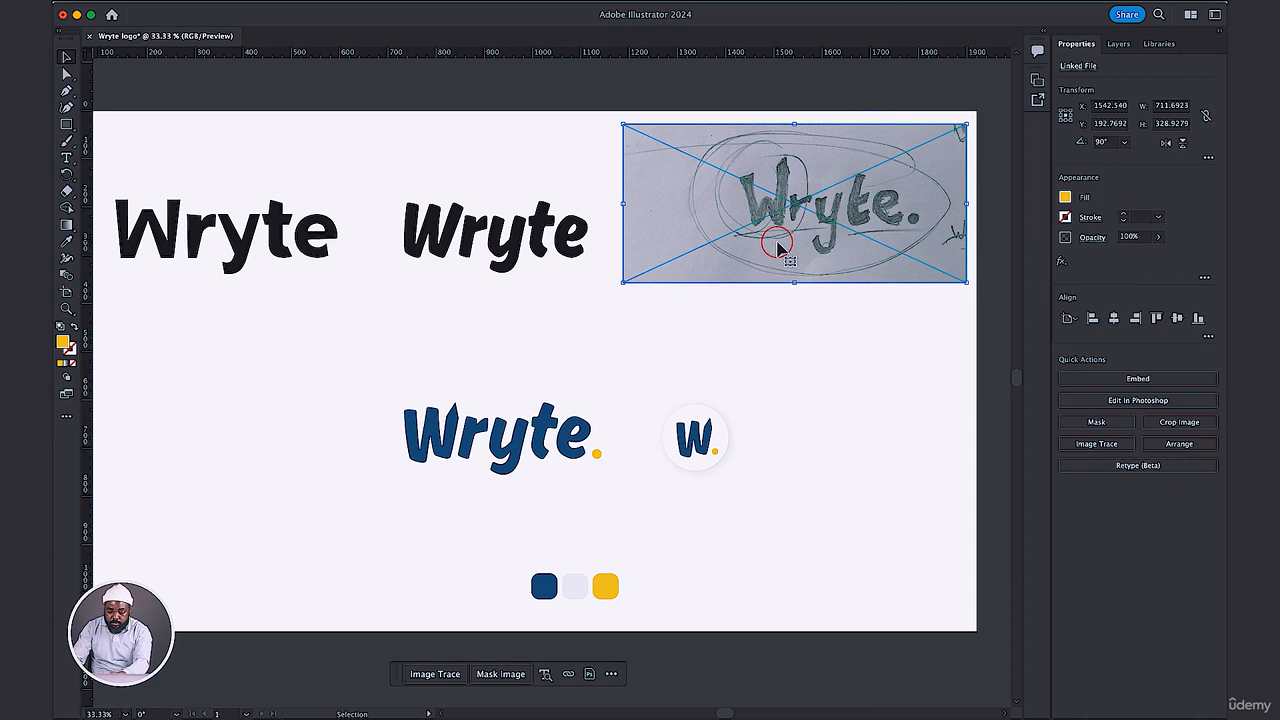
pyautogui.press('Delete')
pyautogui.click(672, 319)
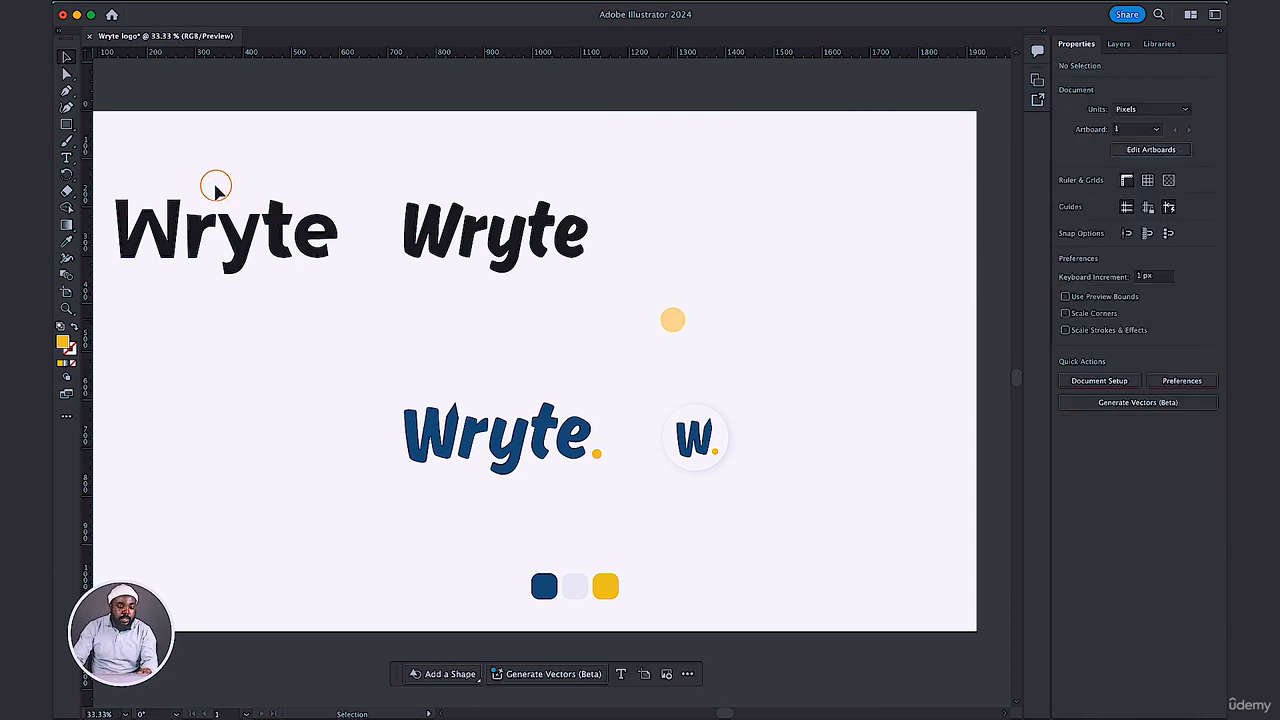
# Delete the two black Wryte text samples and move the colored wordmark and circular icon into the artboard's upper area.
pyautogui.moveTo(215, 190); pyautogui.dragTo(107, 180)
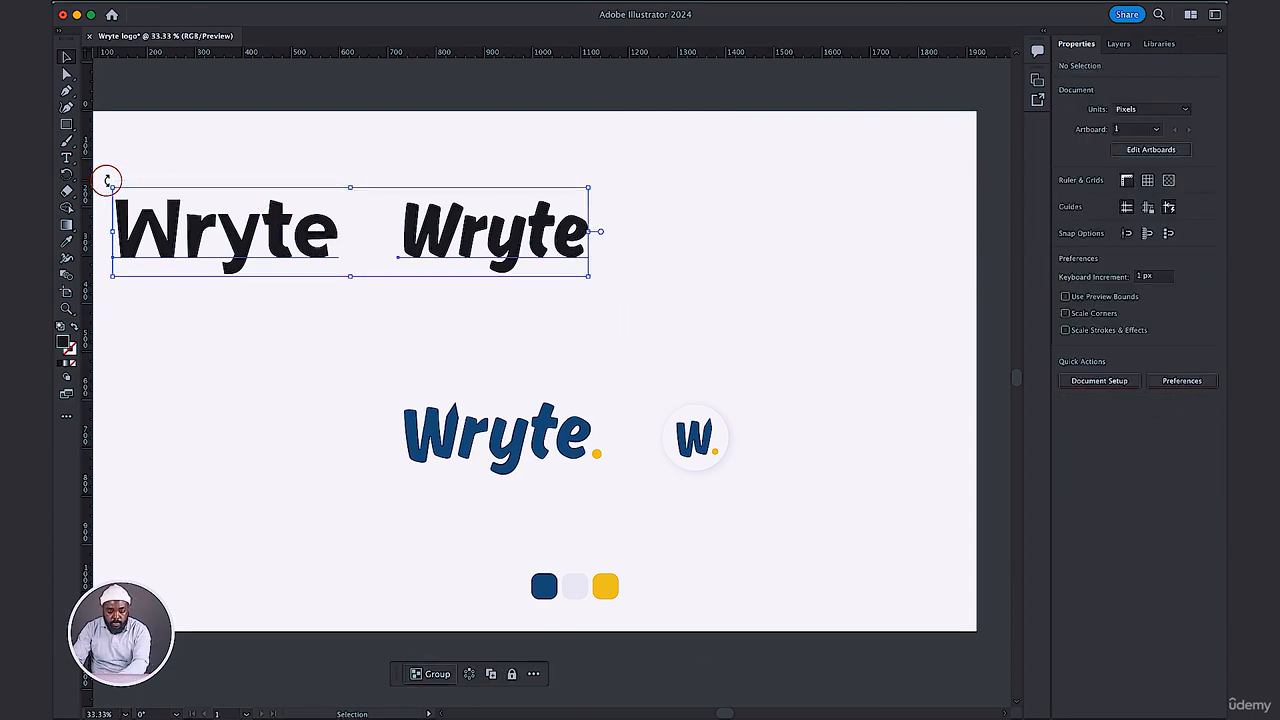
pyautogui.press('Delete')
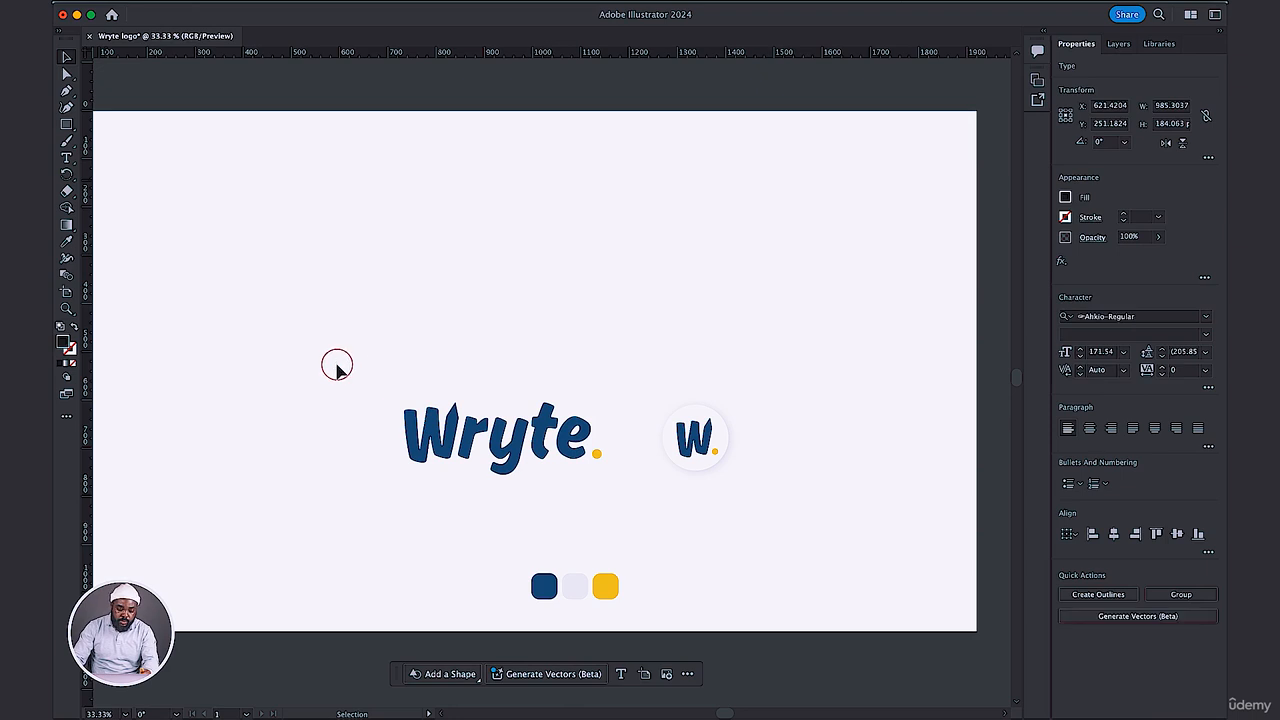
pyautogui.moveTo(337, 366); pyautogui.dragTo(648, 253)
pyautogui.click(801, 250)
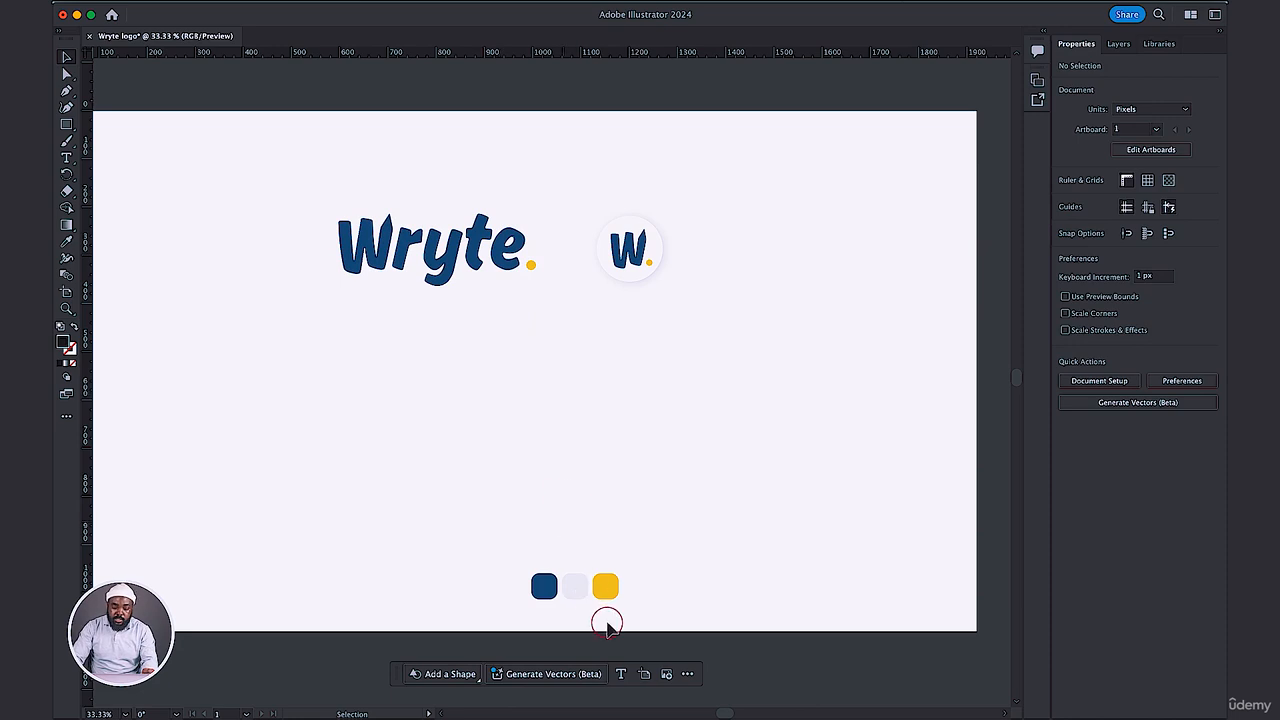
pyautogui.moveTo(600, 584); pyautogui.dragTo(575, 592)
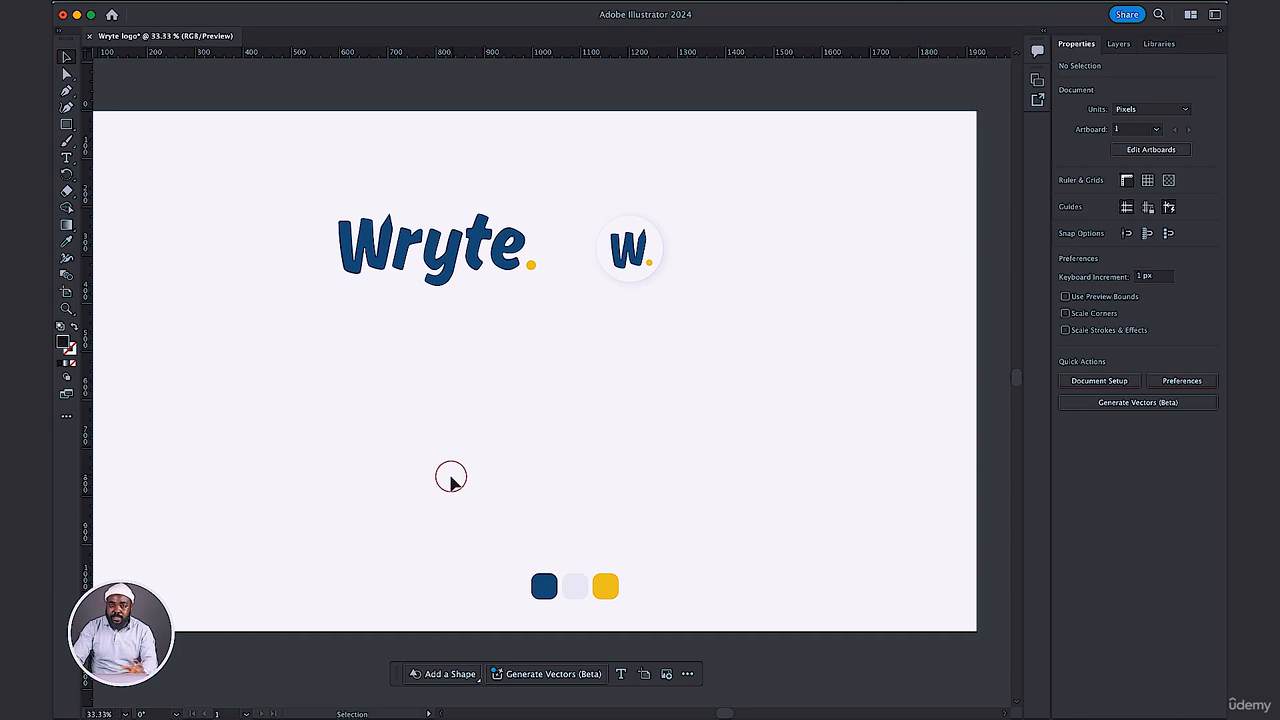
# Duplicate the blue wordmark with its dot twice, stacking the two copies below the original.
pyautogui.moveTo(279, 189); pyautogui.dragTo(766, 354)
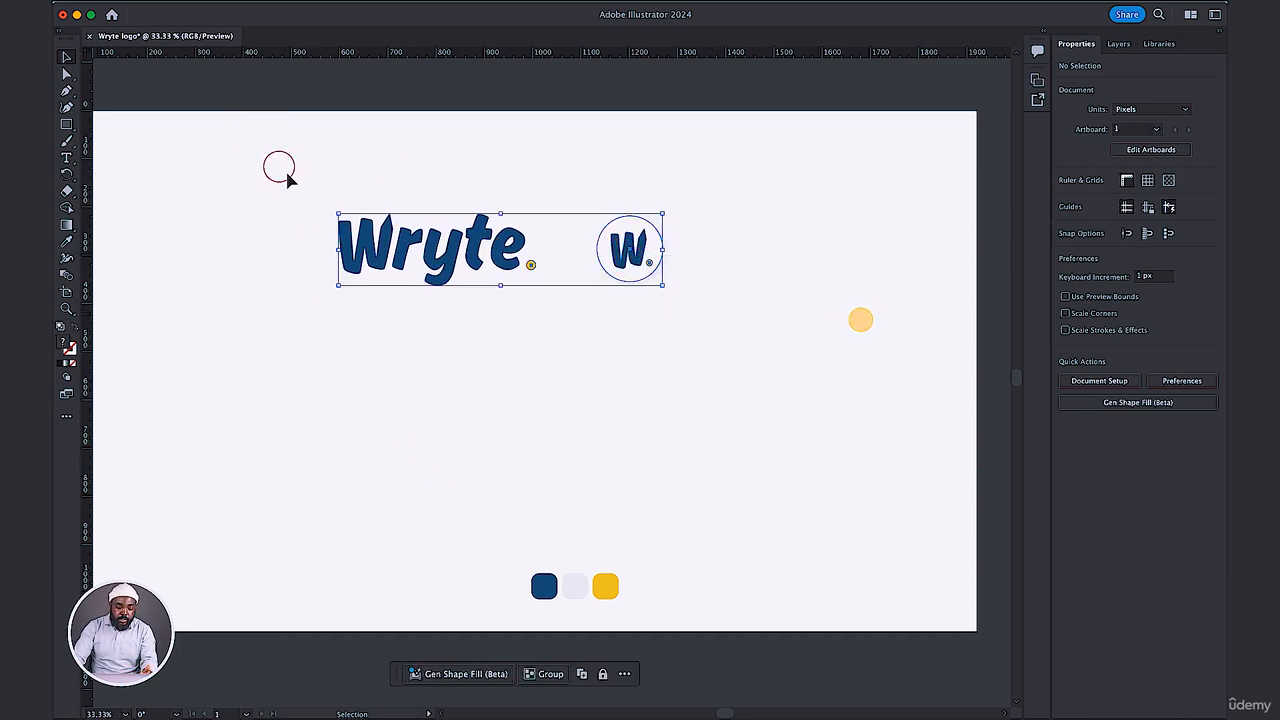
pyautogui.click(337, 240)
pyautogui.moveTo(299, 203); pyautogui.dragTo(574, 308)
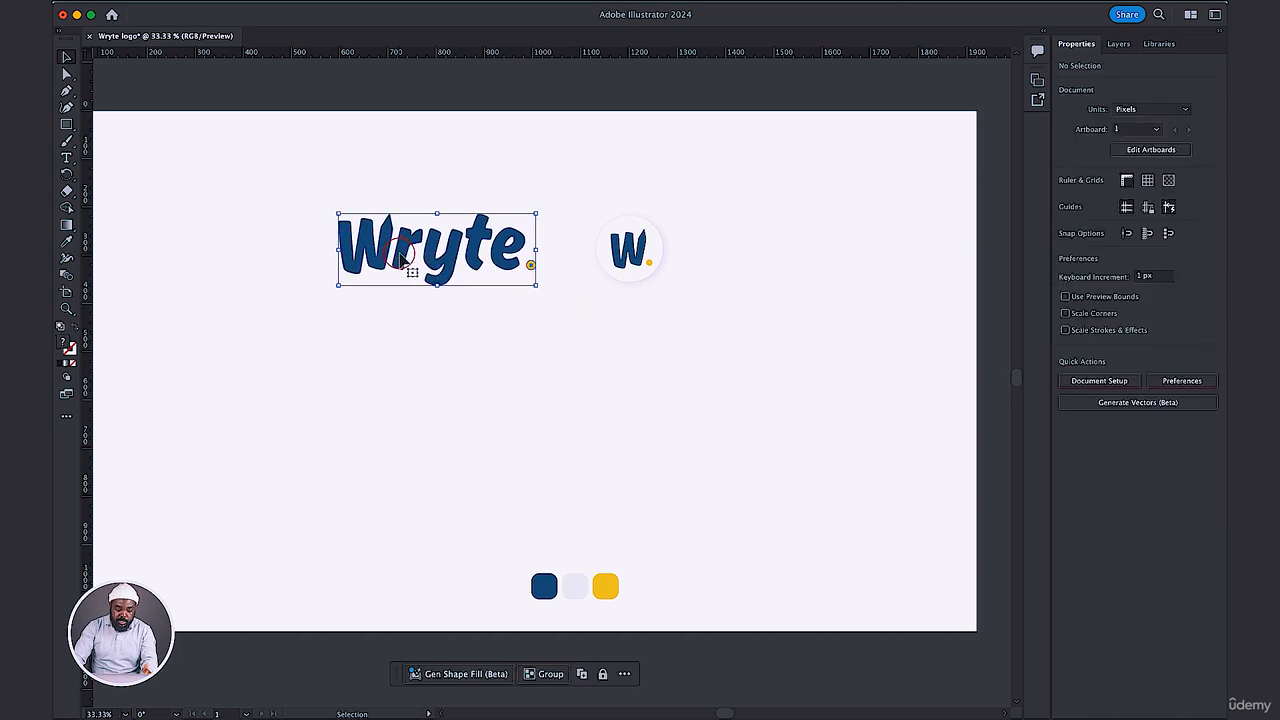
pyautogui.moveTo(400, 255); pyautogui.dragTo(405, 445)
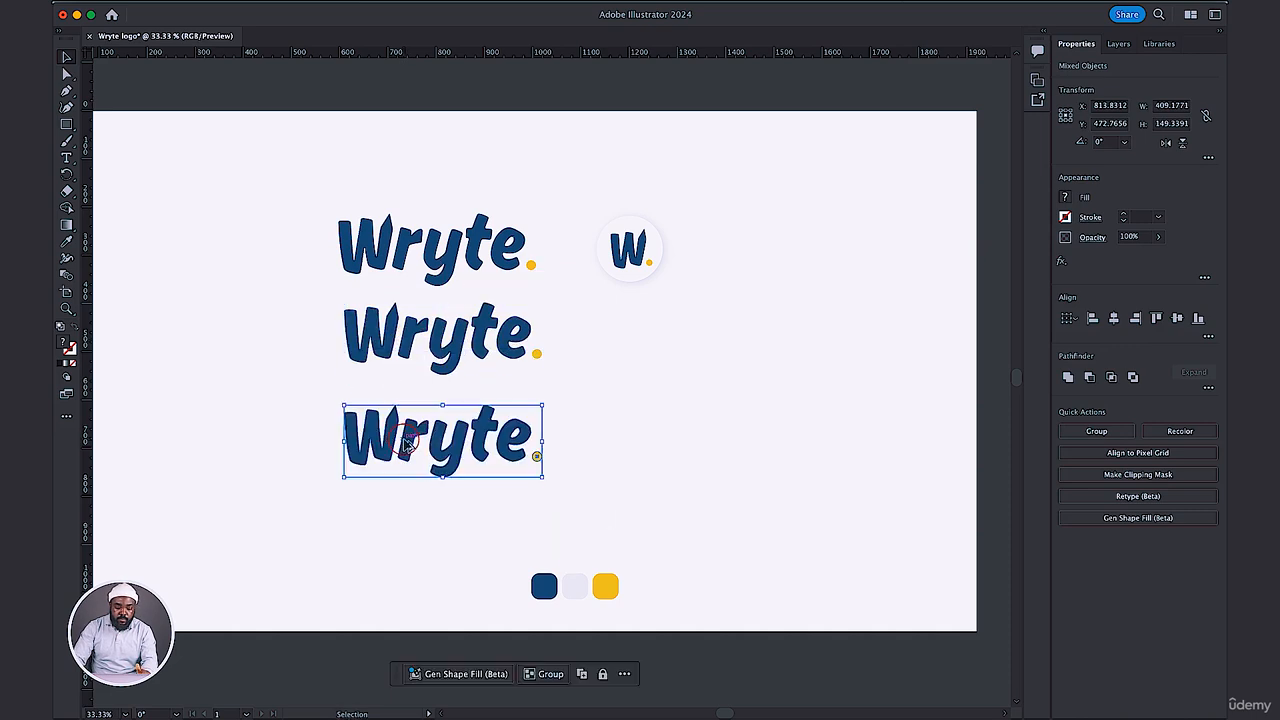
pyautogui.click(663, 371)
# Recolor the entire middle wordmark copy by sampling the yellow swatch with the Eyedropper.
pyautogui.click(381, 336)
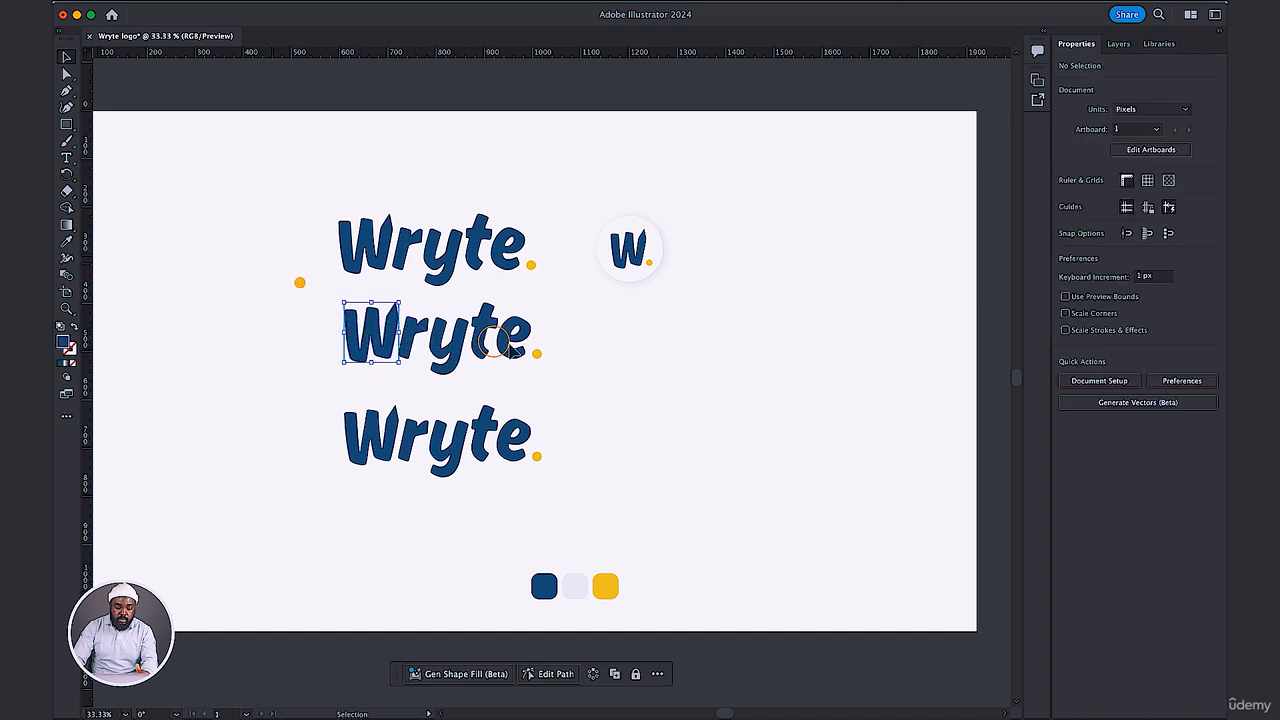
pyautogui.moveTo(297, 280); pyautogui.dragTo(575, 375)
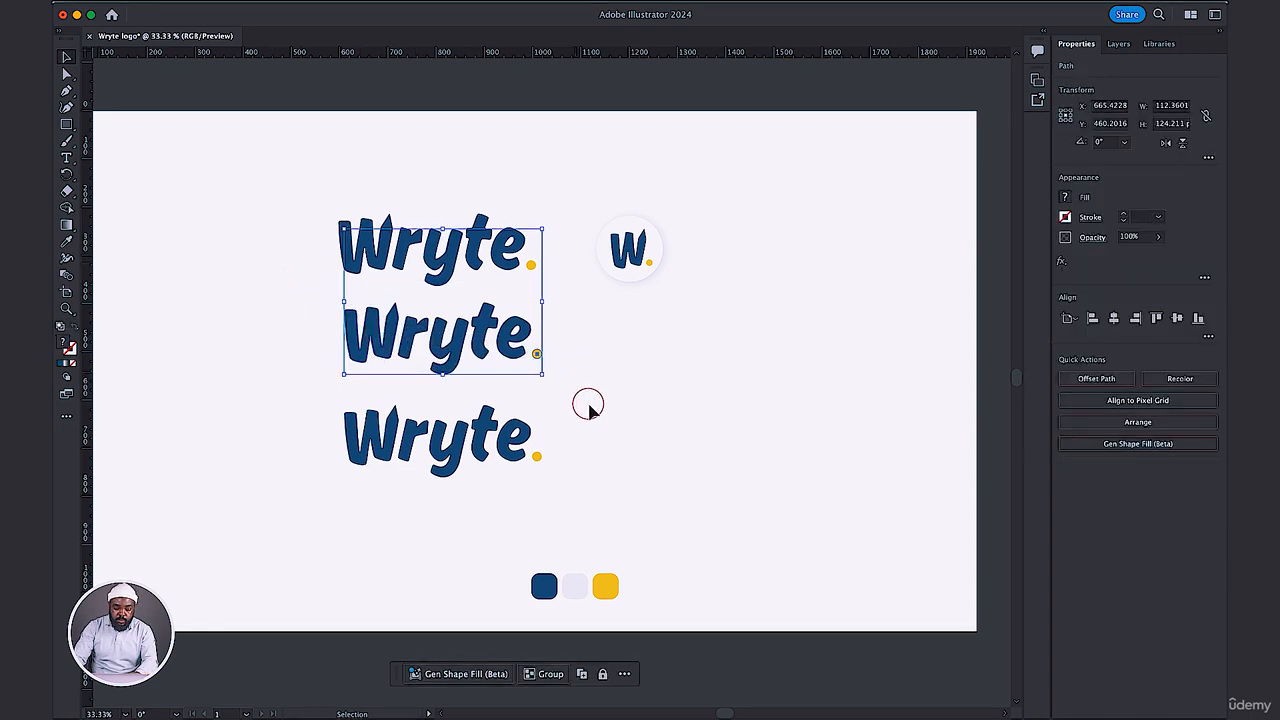
pyautogui.click(605, 403)
pyautogui.click(587, 387)
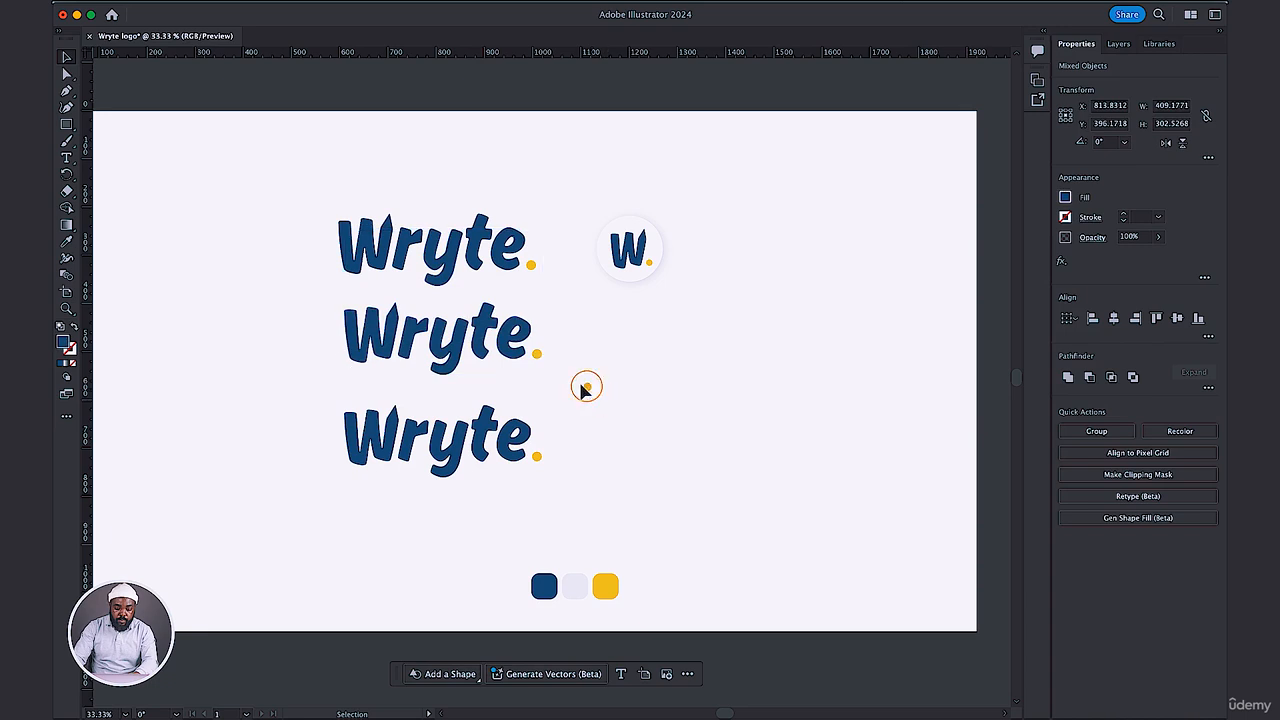
pyautogui.moveTo(327, 338); pyautogui.dragTo(324, 319)
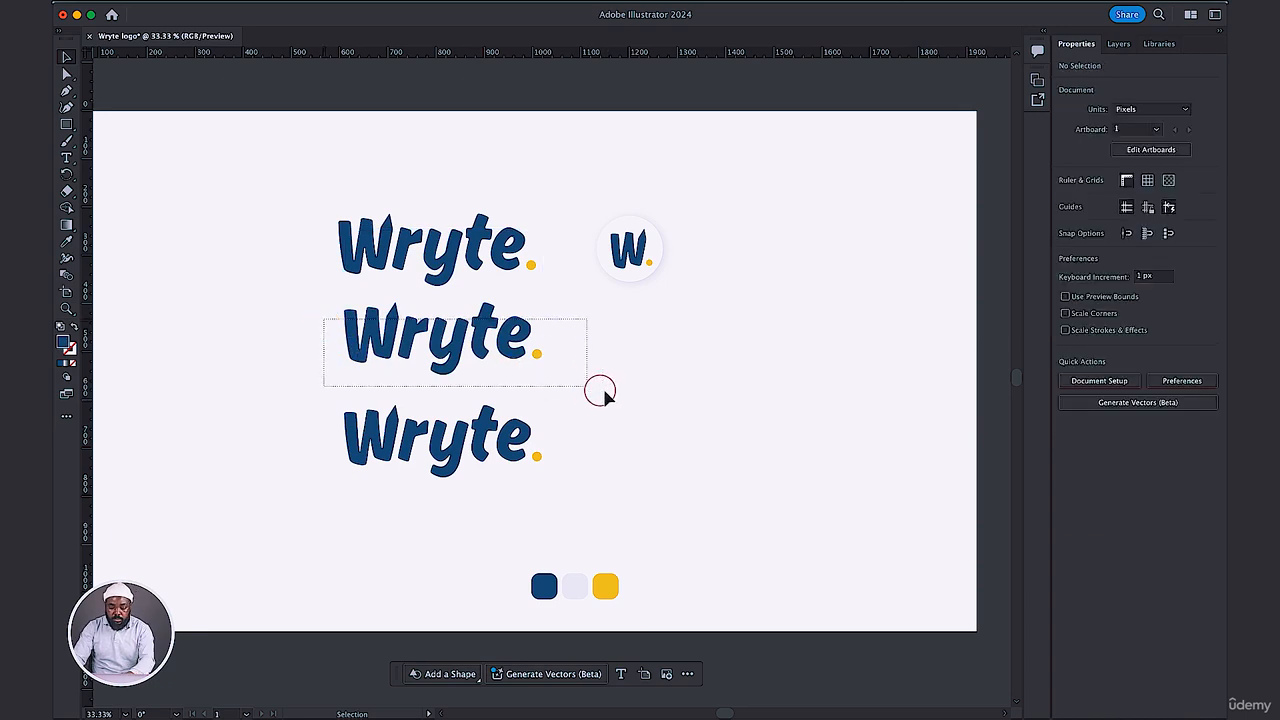
pyautogui.press('i')
pyautogui.click(609, 588)
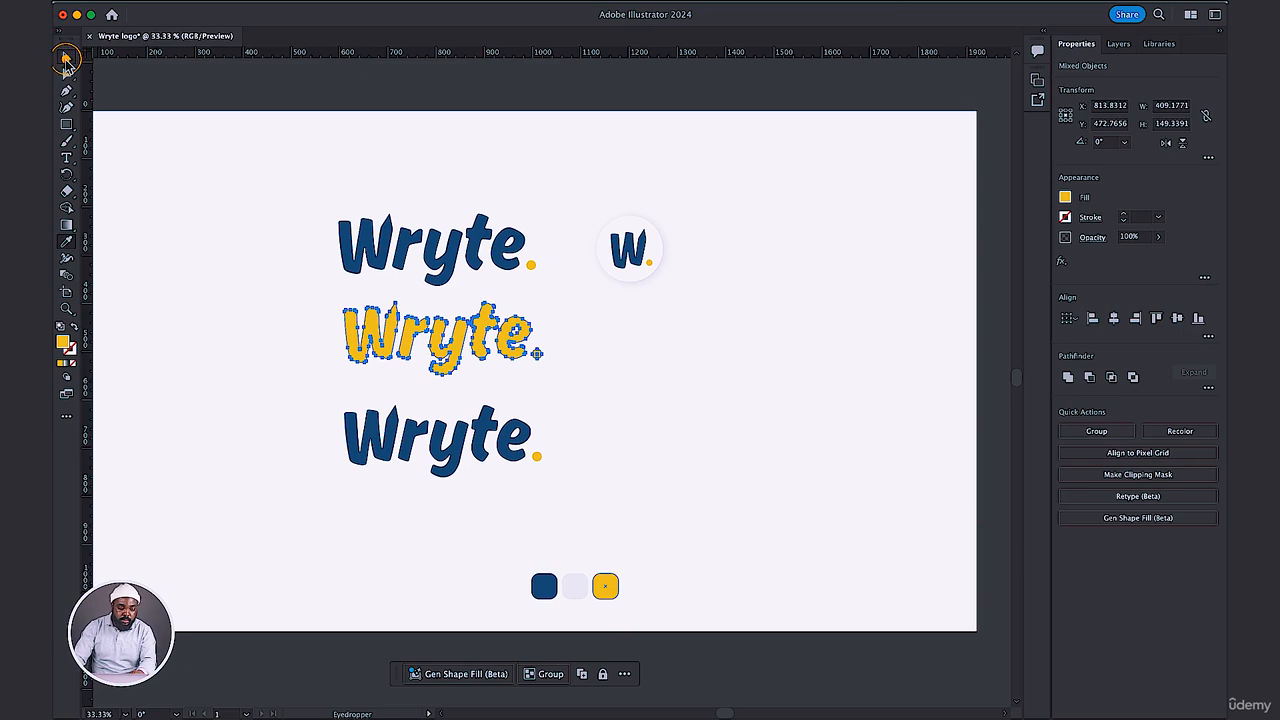
pyautogui.click(65, 58)
pyautogui.click(604, 419)
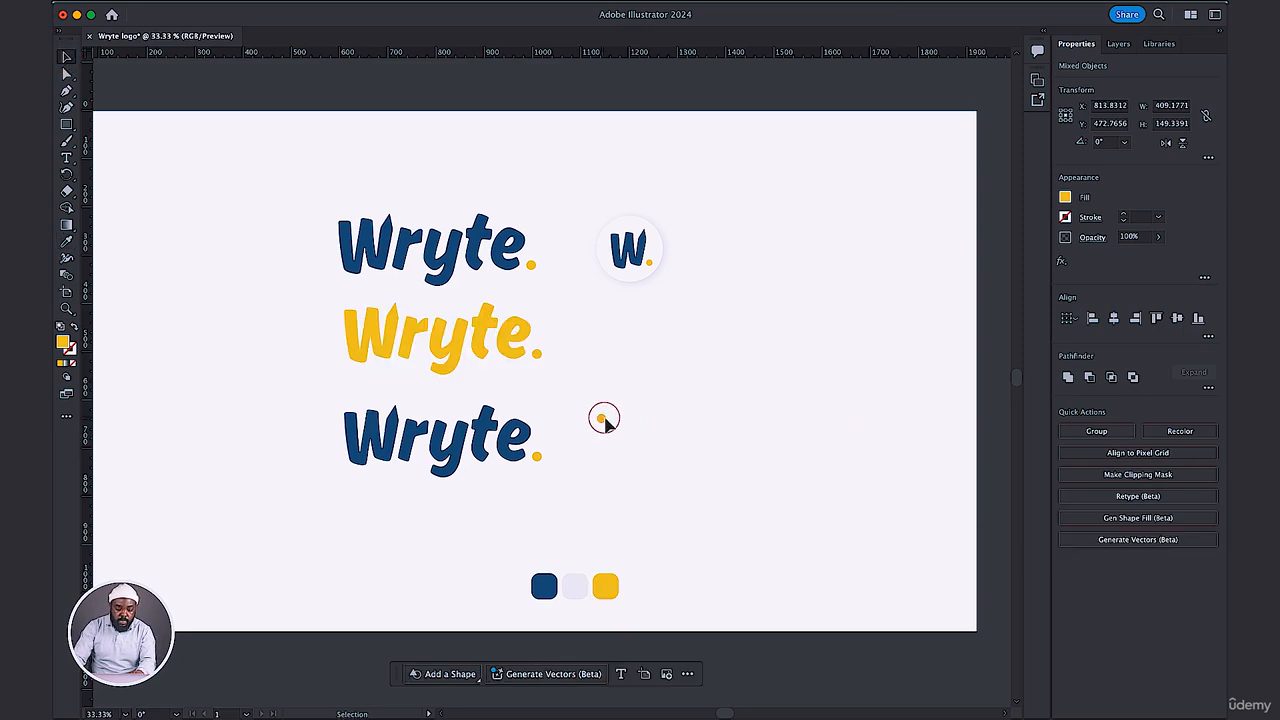
# Set the fill of the lowest wordmark copy, including its dot, to near-black 141414.
pyautogui.moveTo(604, 419); pyautogui.dragTo(320, 468)
pyautogui.click(320, 468)
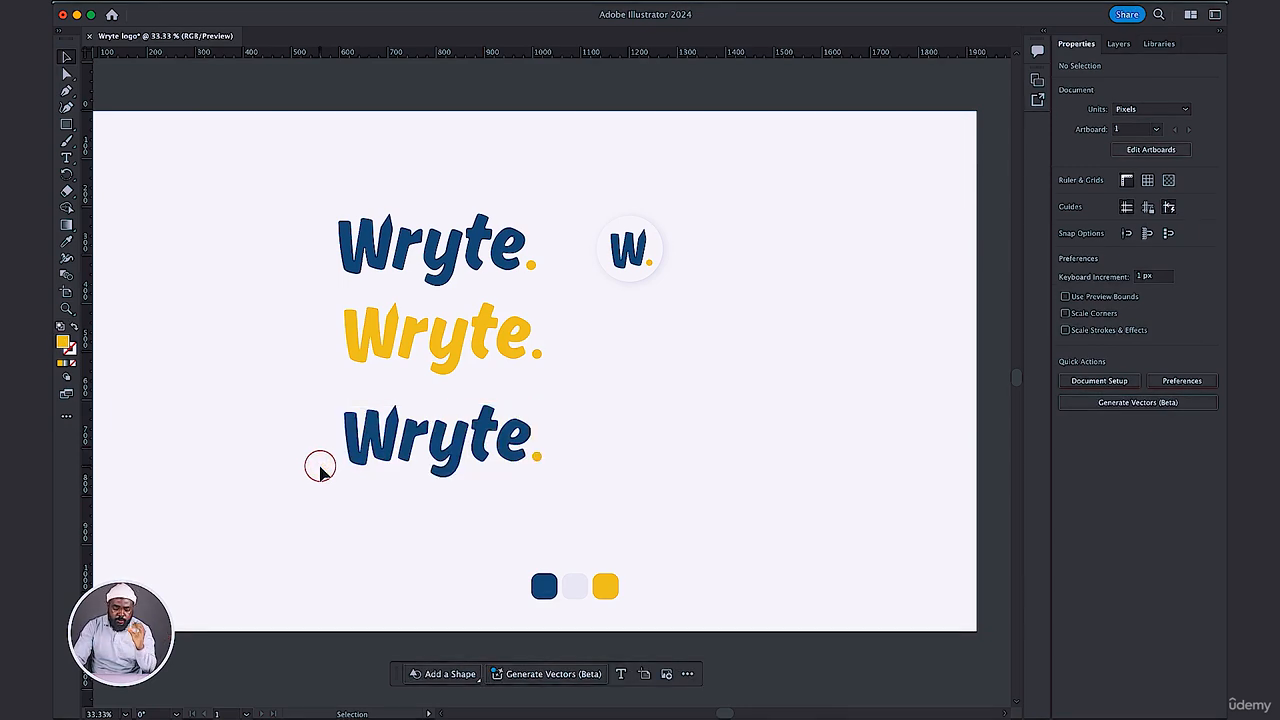
pyautogui.moveTo(305, 393); pyautogui.dragTo(561, 474)
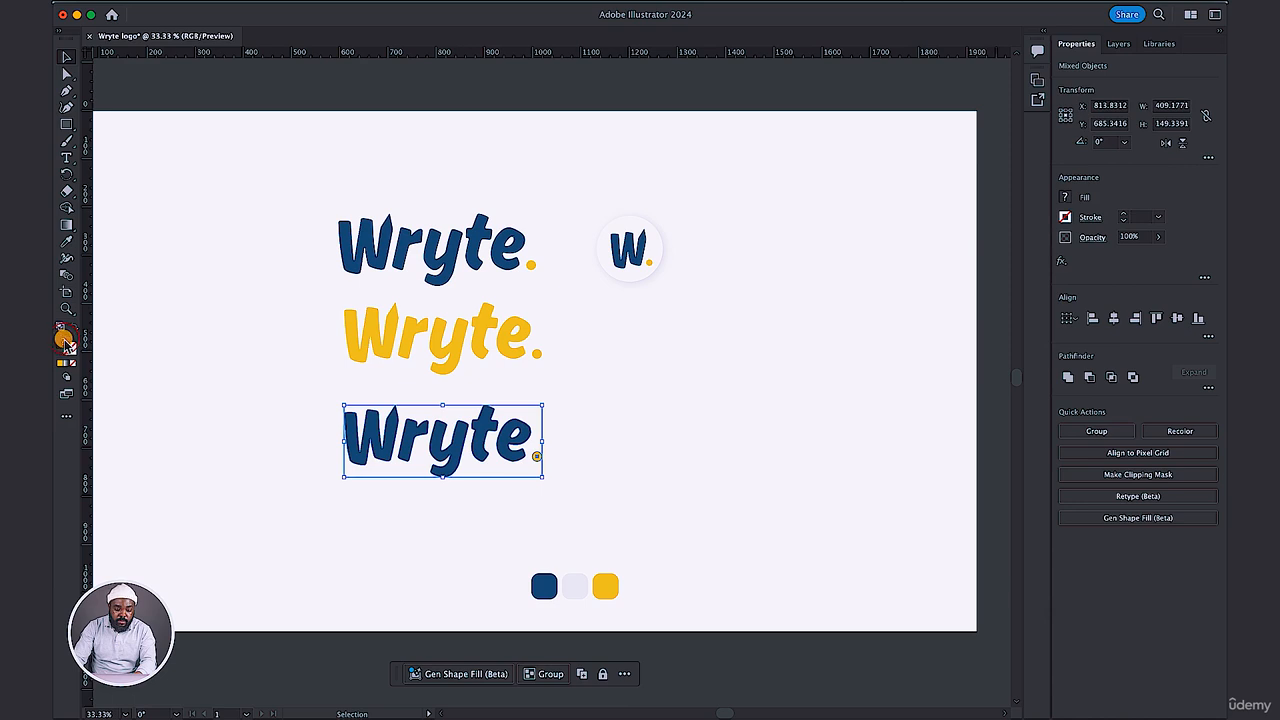
pyautogui.doubleClick(64, 342)
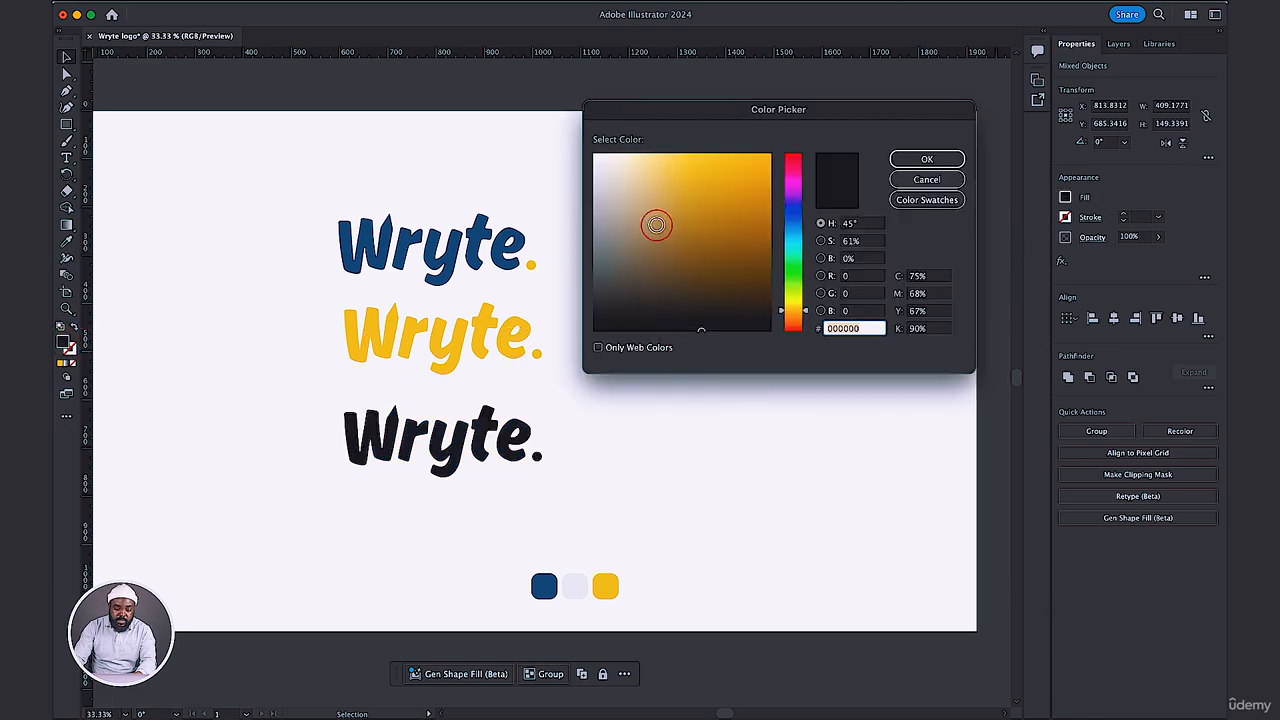
pyautogui.click(656, 224)
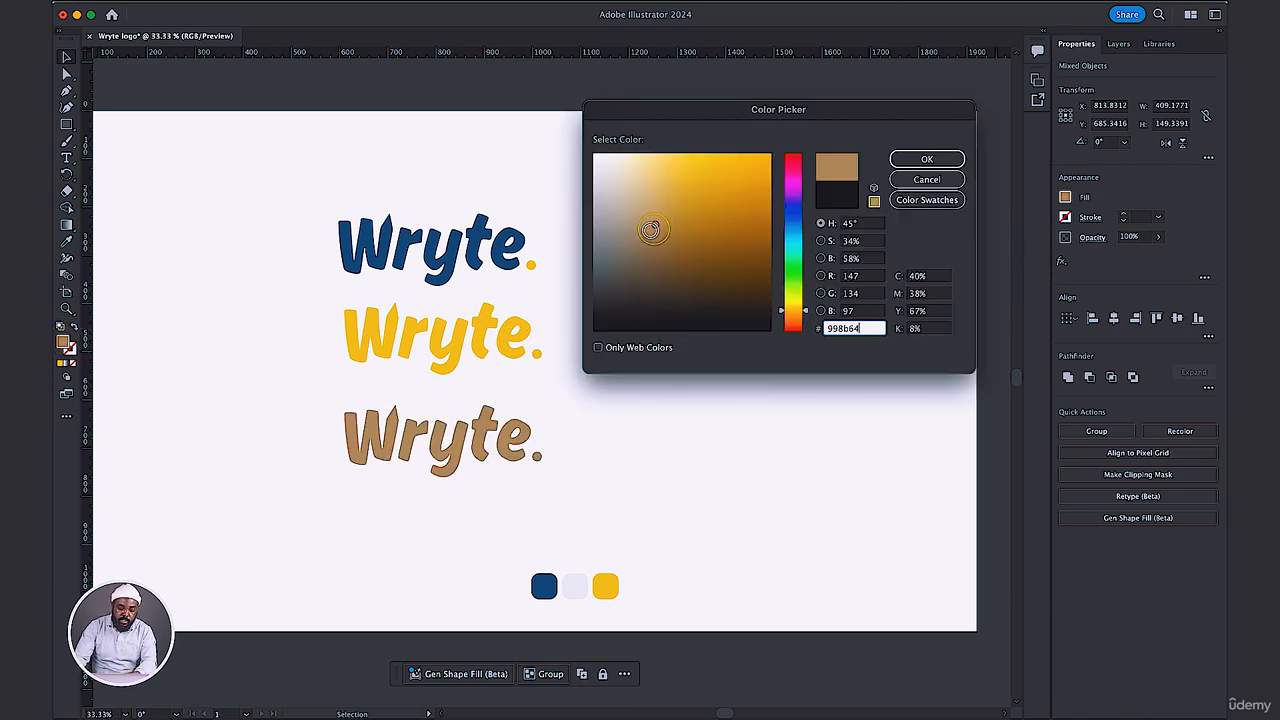
pyautogui.moveTo(585, 330); pyautogui.dragTo(576, 317)
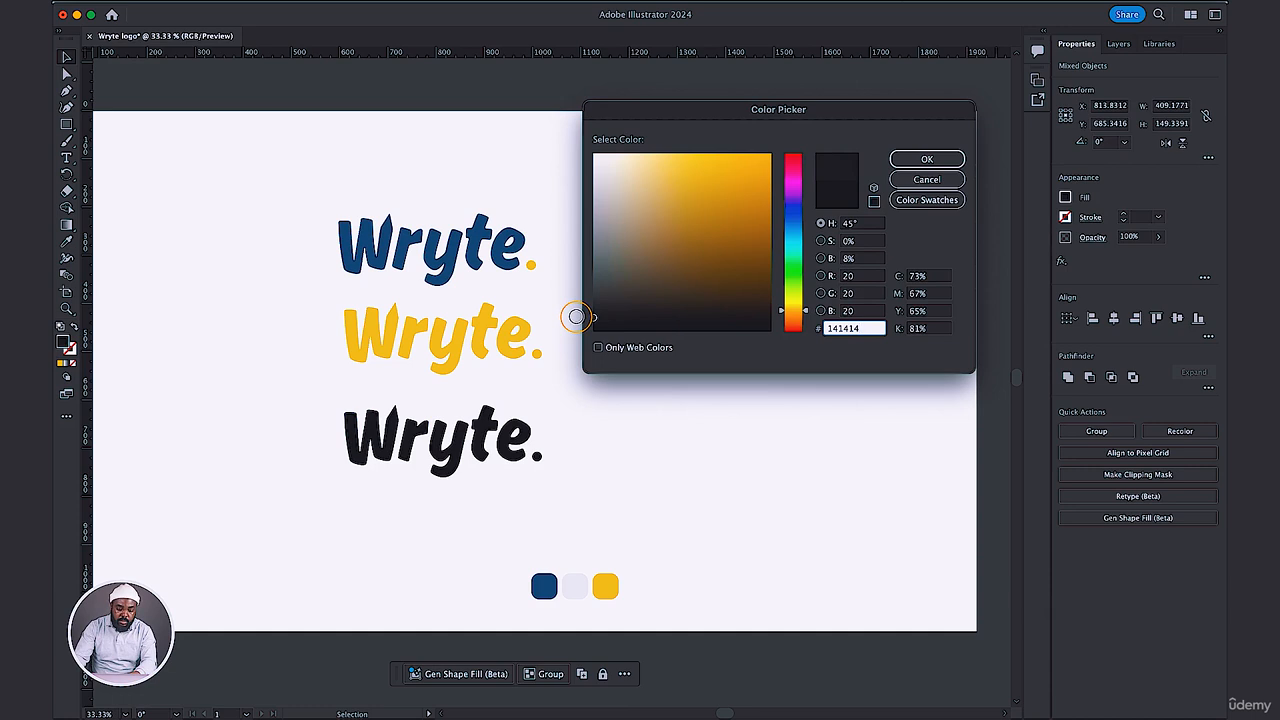
pyautogui.click(910, 155)
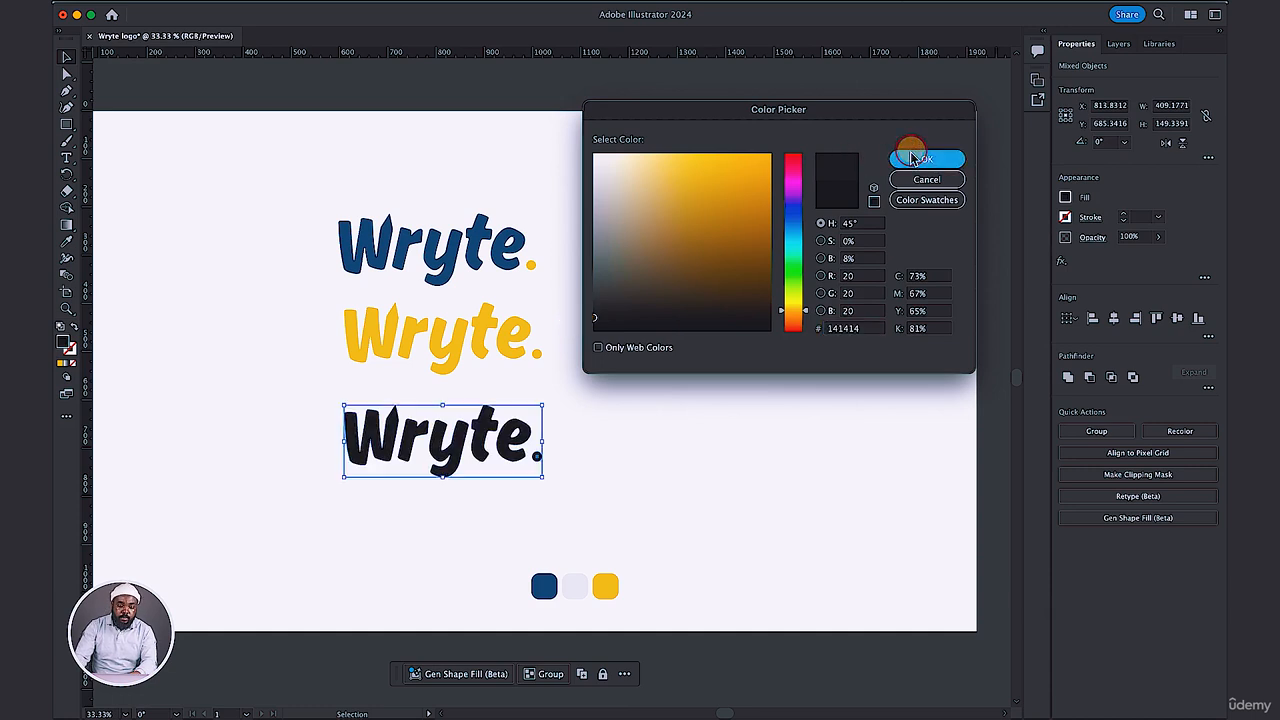
pyautogui.click(642, 349)
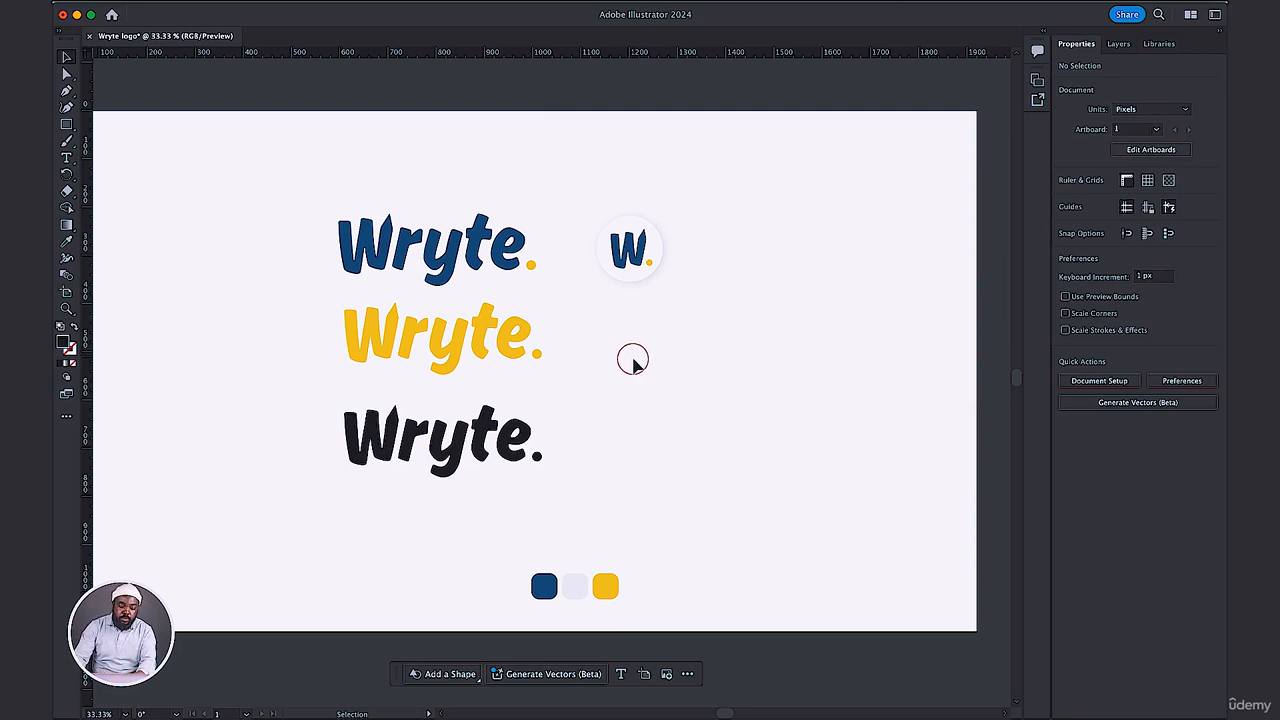
# Group the letters and dot of each of the black, yellow and blue wordmarks into a separate group.
pyautogui.moveTo(322, 398); pyautogui.dragTo(590, 497)
pyautogui.press('a')
pyautogui.press('v')
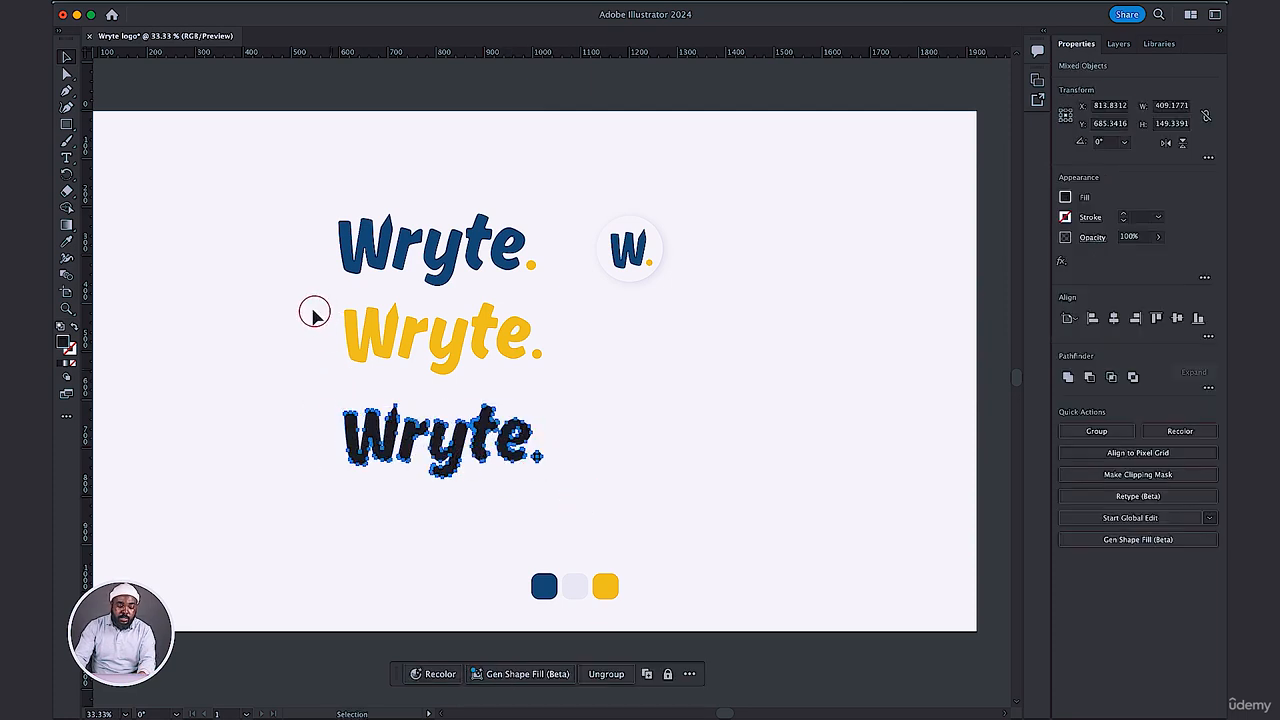
pyautogui.moveTo(309, 309); pyautogui.dragTo(557, 367)
pyautogui.press('a')
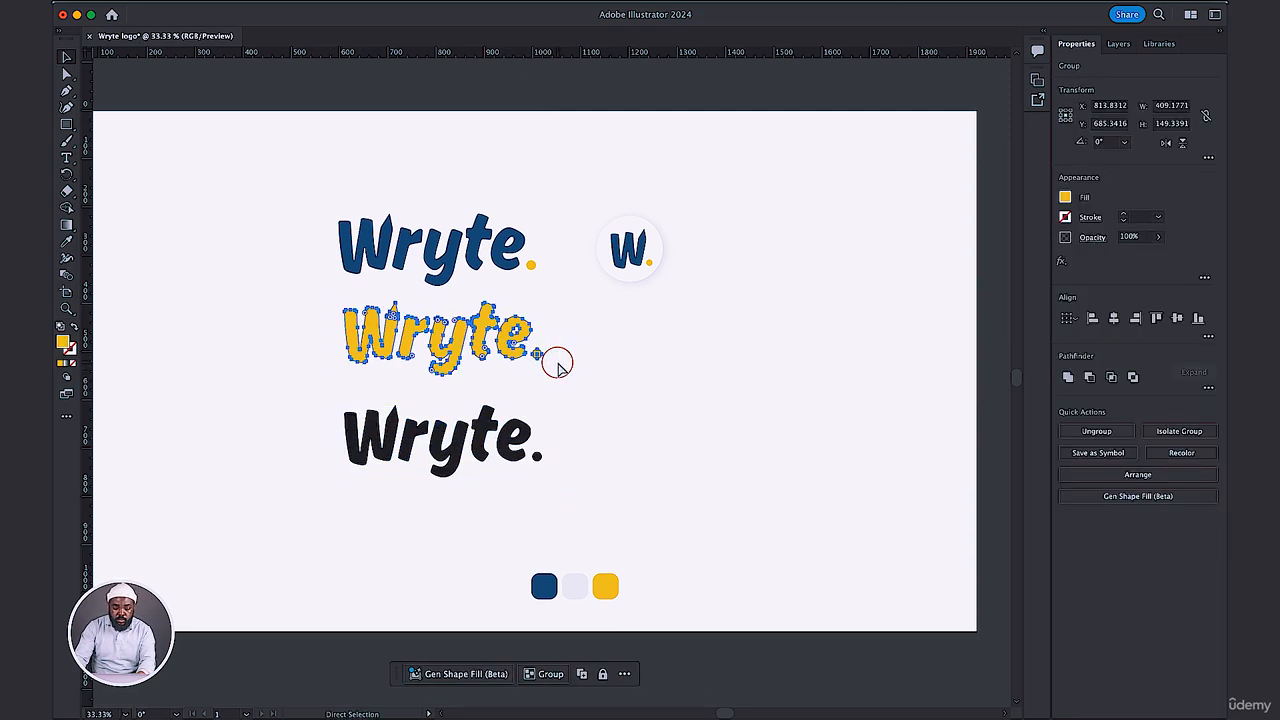
pyautogui.press('v')
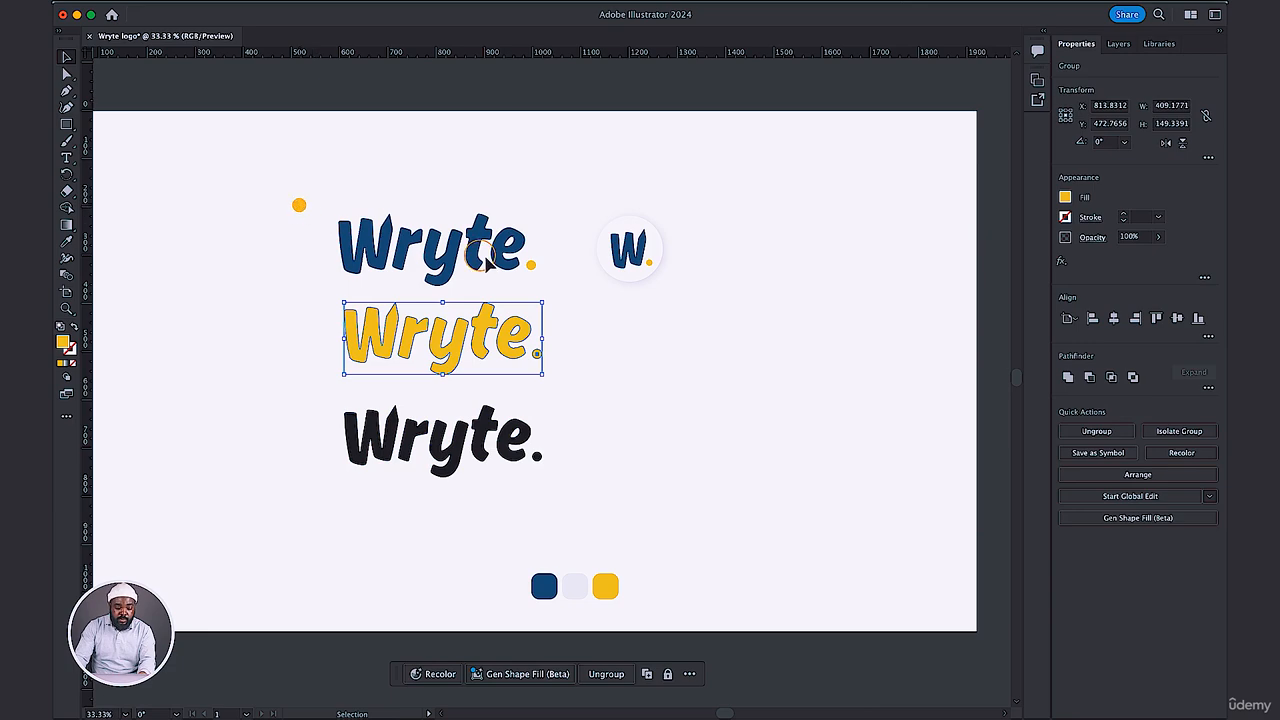
pyautogui.moveTo(300, 205); pyautogui.dragTo(548, 273)
pyautogui.press('a')
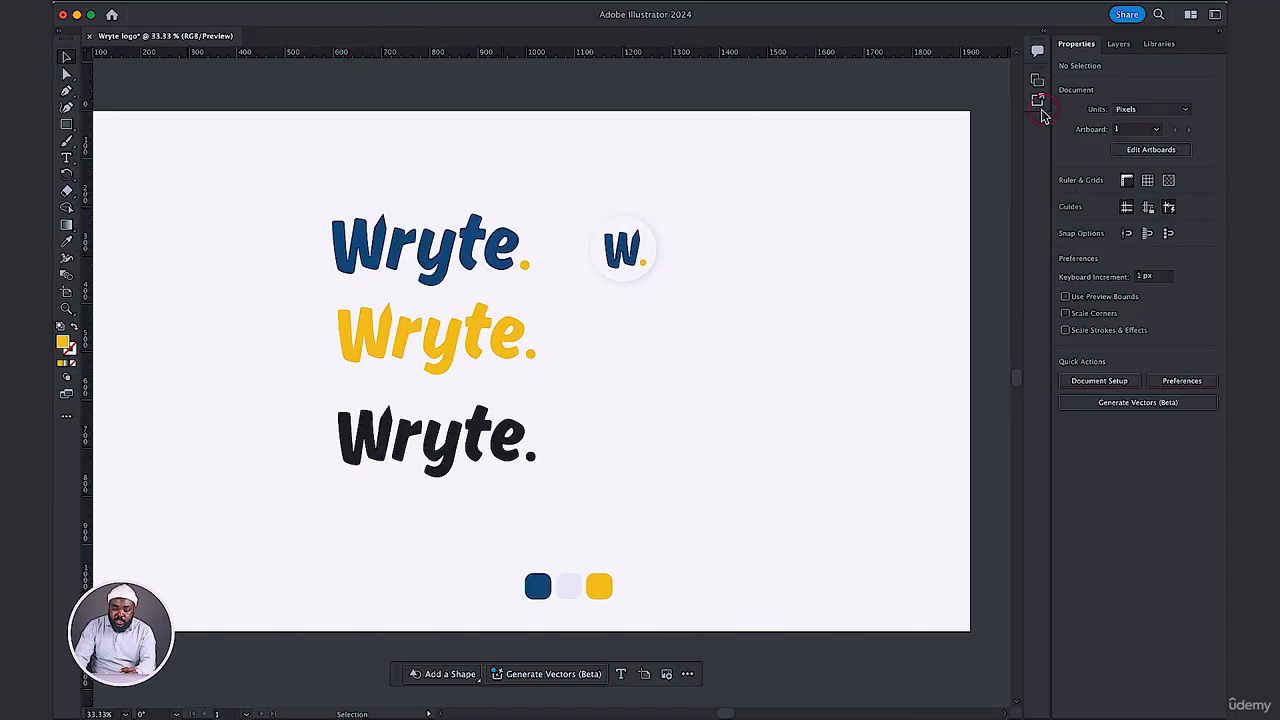
# Open Asset Export and add the blue wordmark and the yellow wordmark as separate export assets.
pyautogui.click(423, 3)
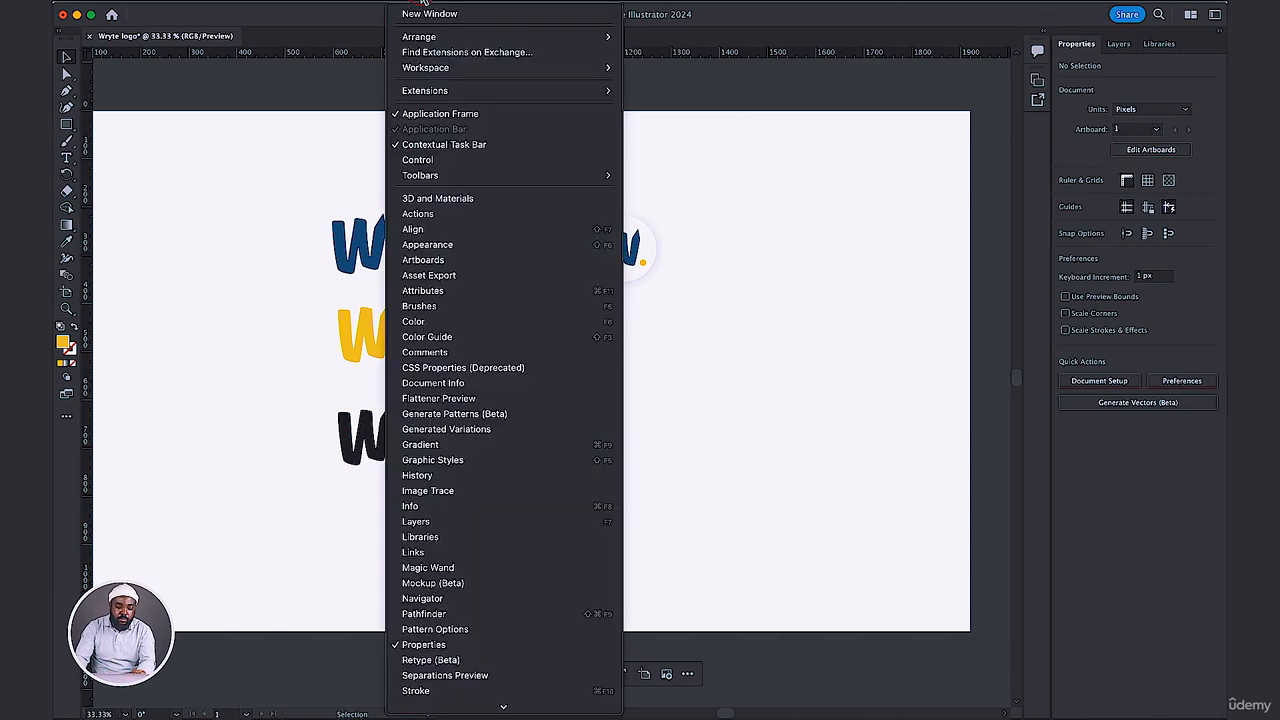
pyautogui.click(438, 276)
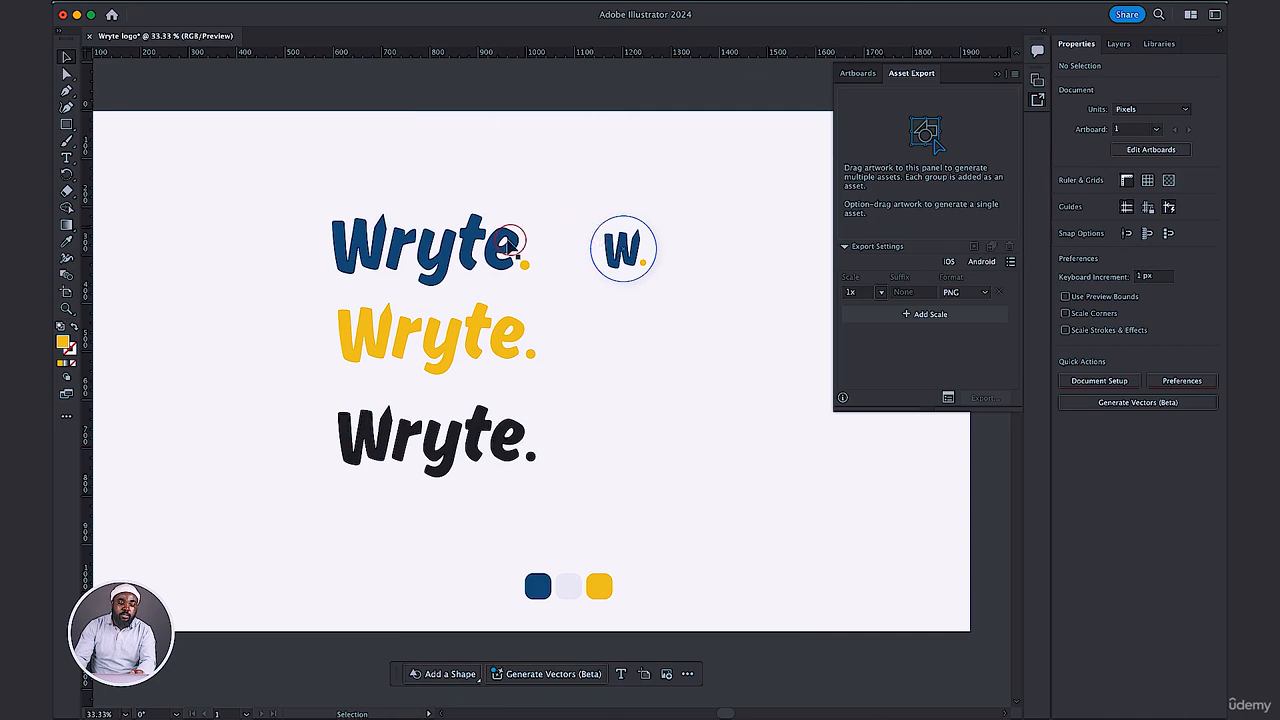
pyautogui.moveTo(289, 195); pyautogui.dragTo(543, 278)
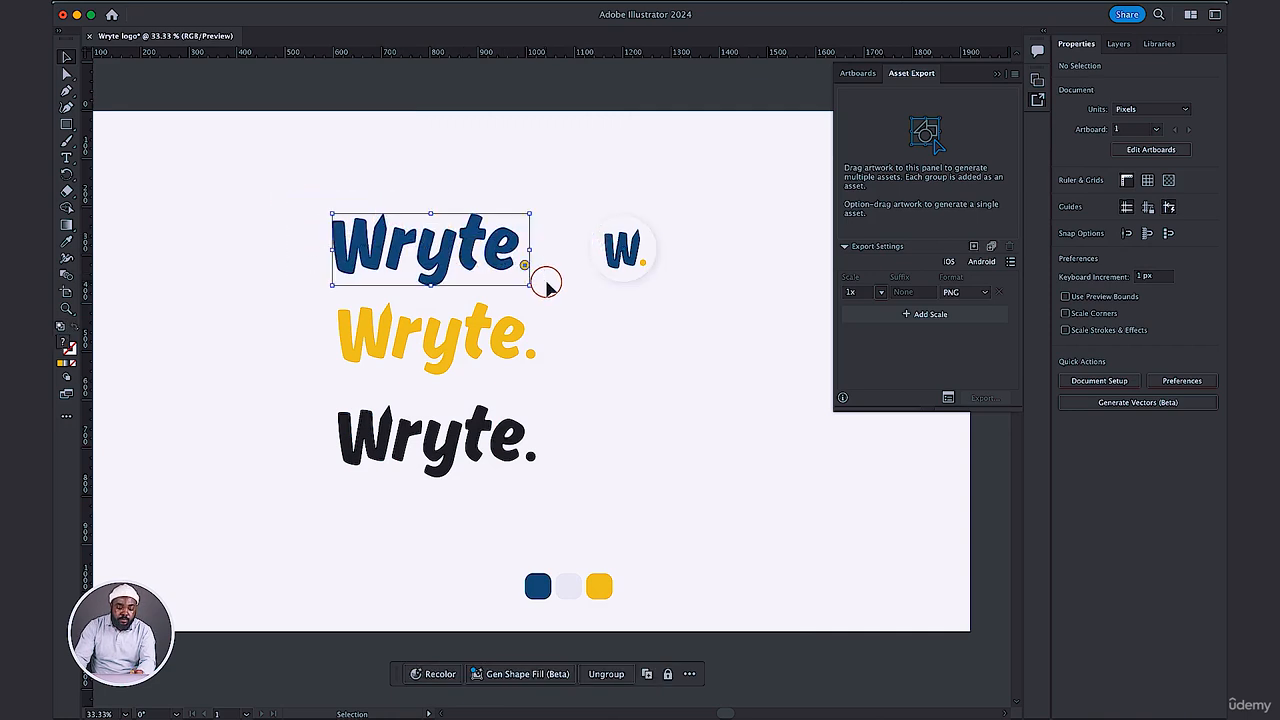
pyautogui.click(974, 247)
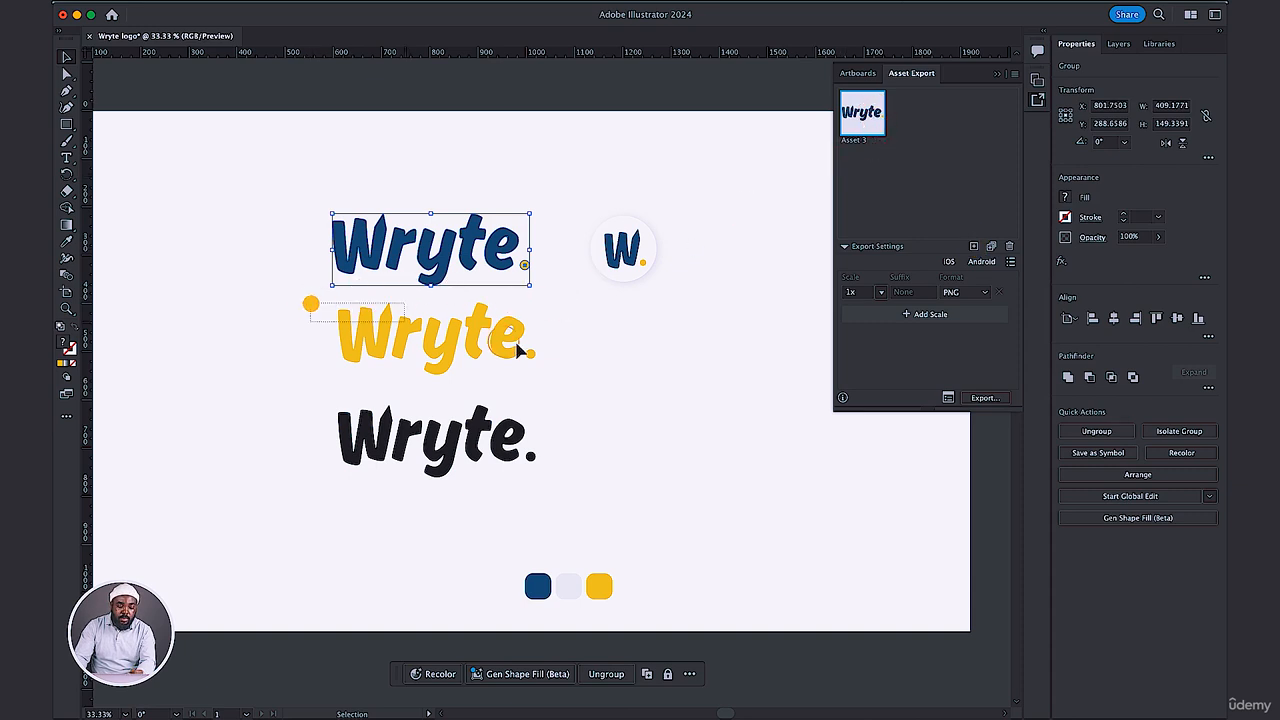
pyautogui.moveTo(310, 306); pyautogui.dragTo(576, 376)
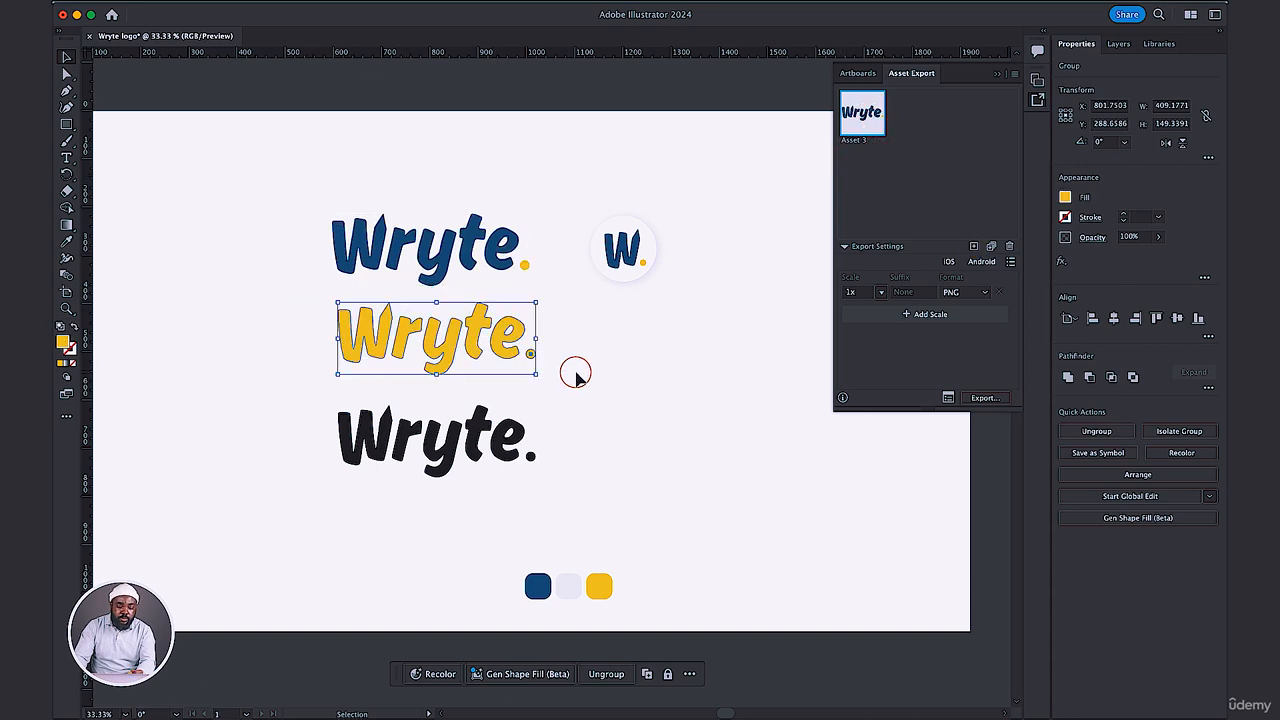
pyautogui.click(975, 247)
pyautogui.click(918, 115)
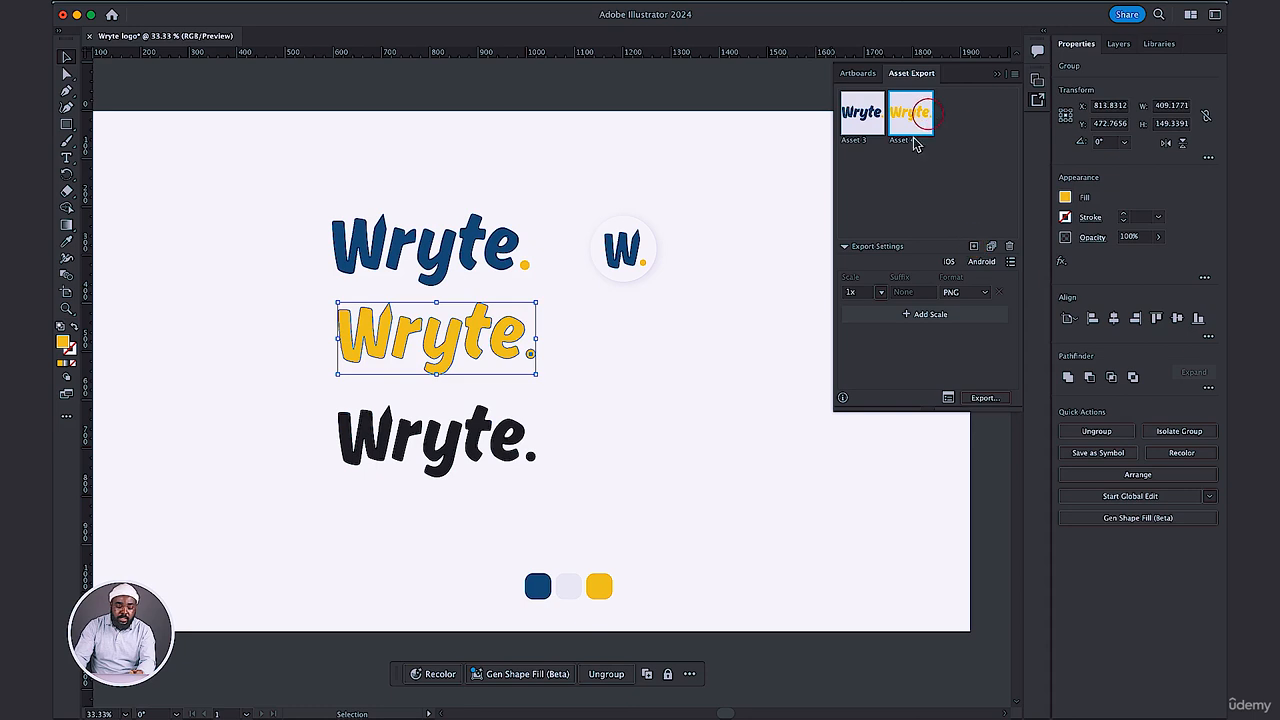
# Add the black wordmark as an export asset, and group the circular W icon and add it as another.
pyautogui.moveTo(308, 397); pyautogui.dragTo(564, 484)
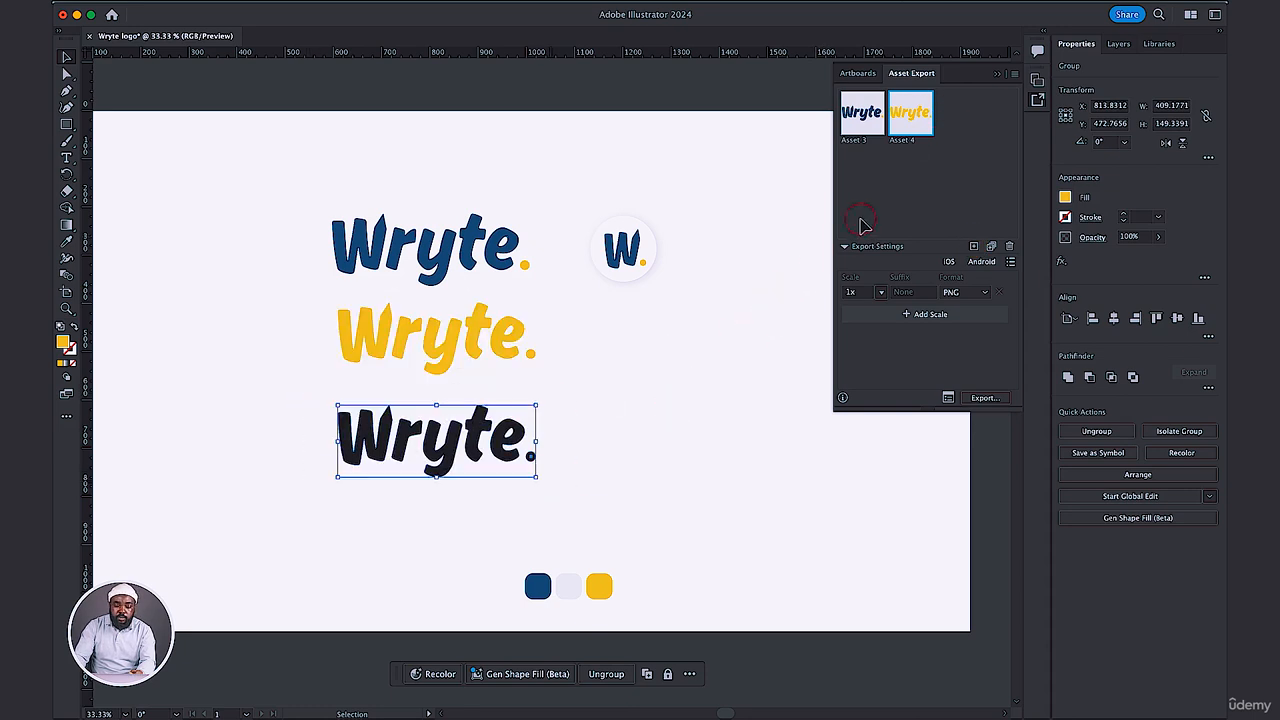
pyautogui.click(973, 247)
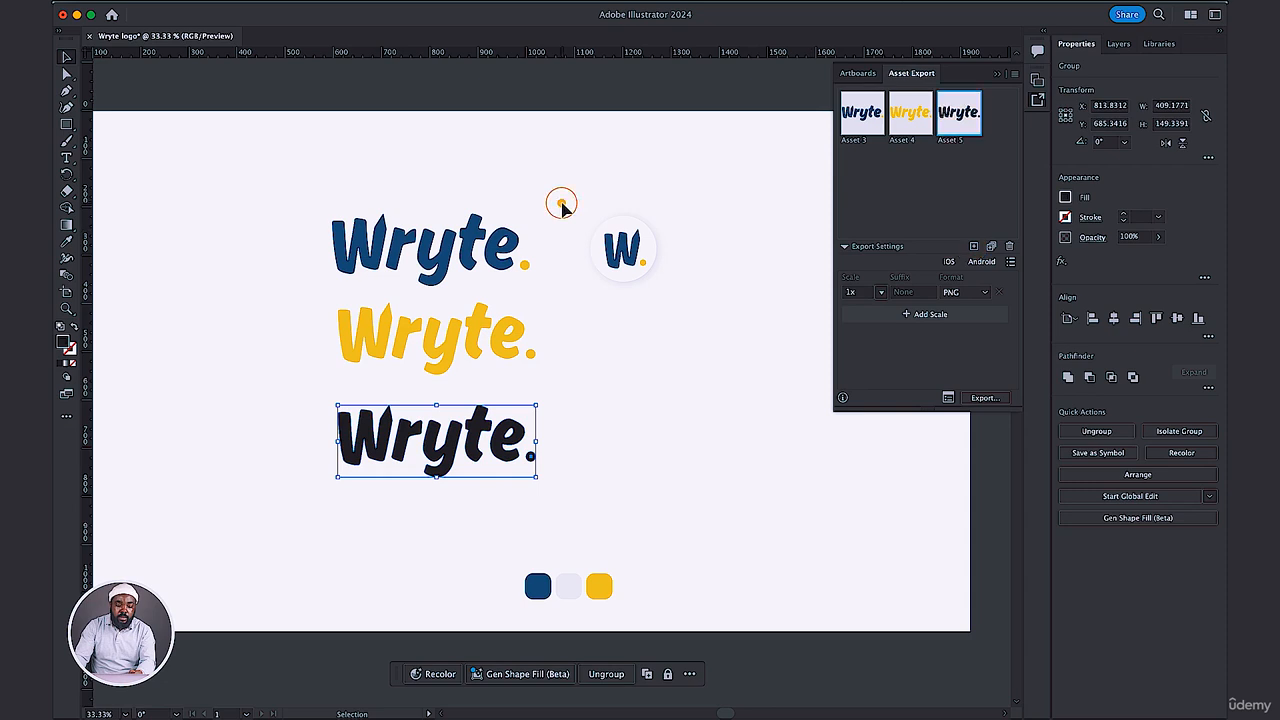
pyautogui.moveTo(561, 203); pyautogui.dragTo(667, 283)
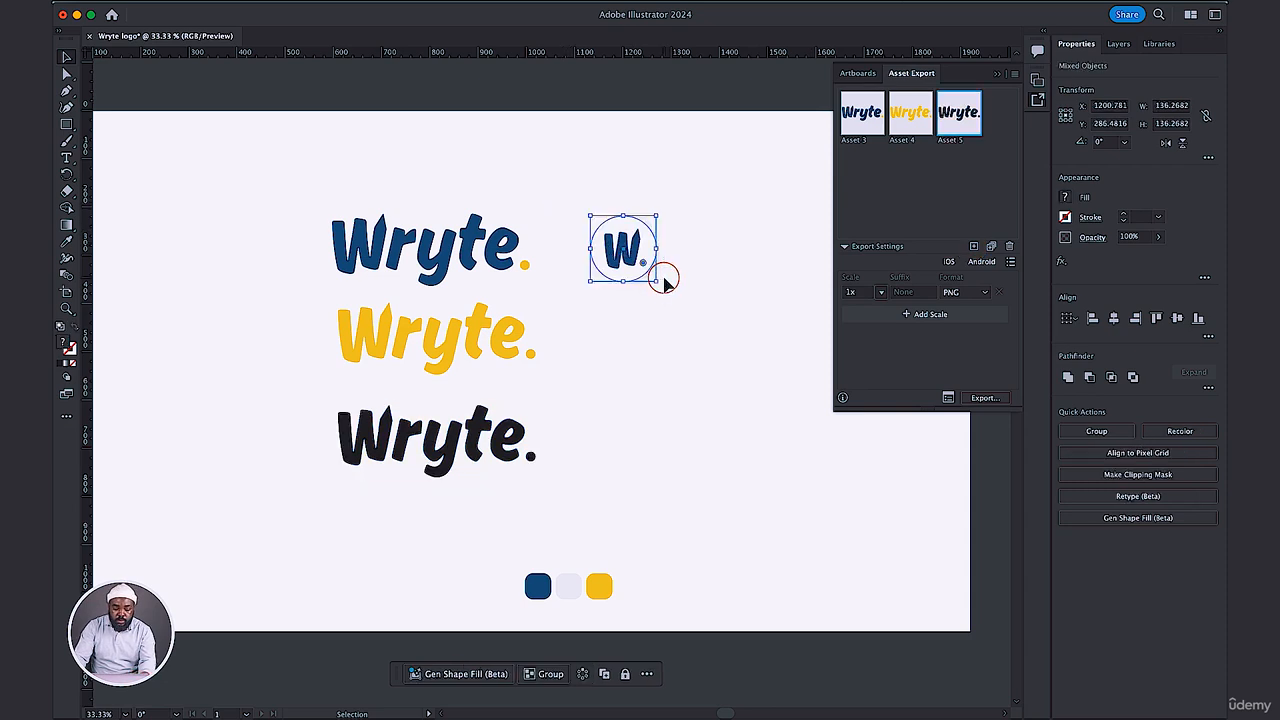
pyautogui.press('super+g')
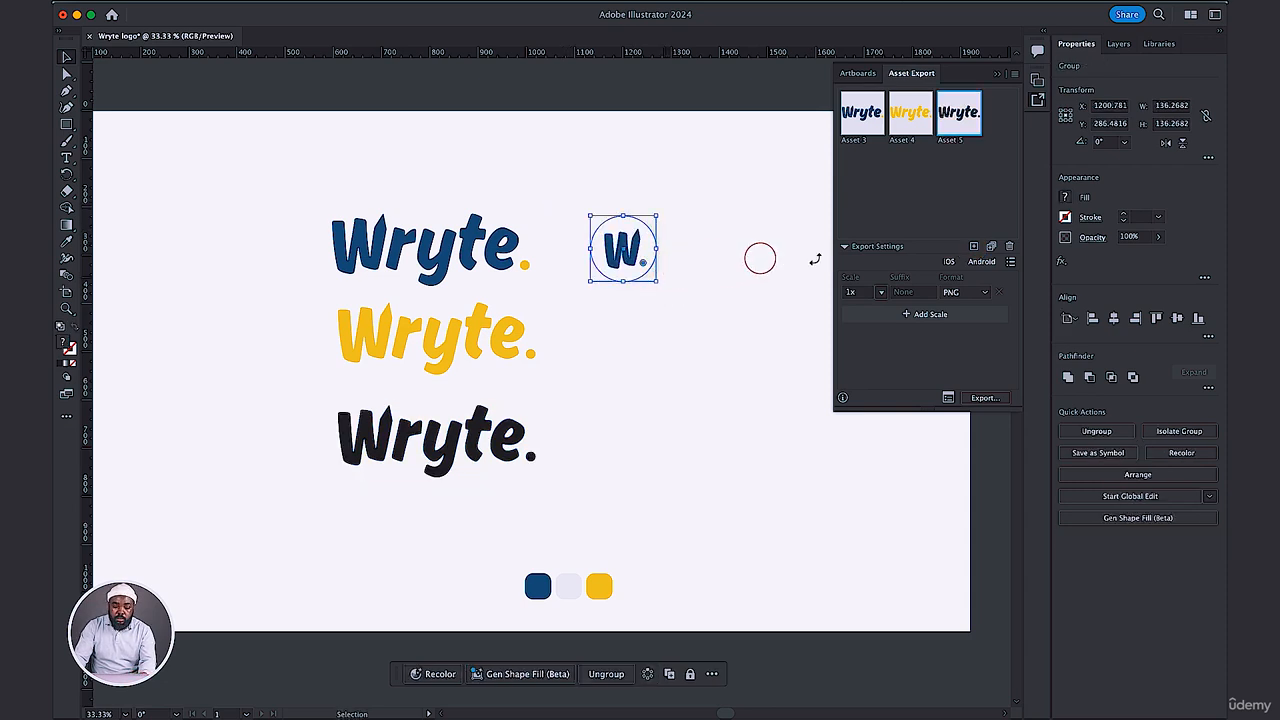
pyautogui.click(973, 247)
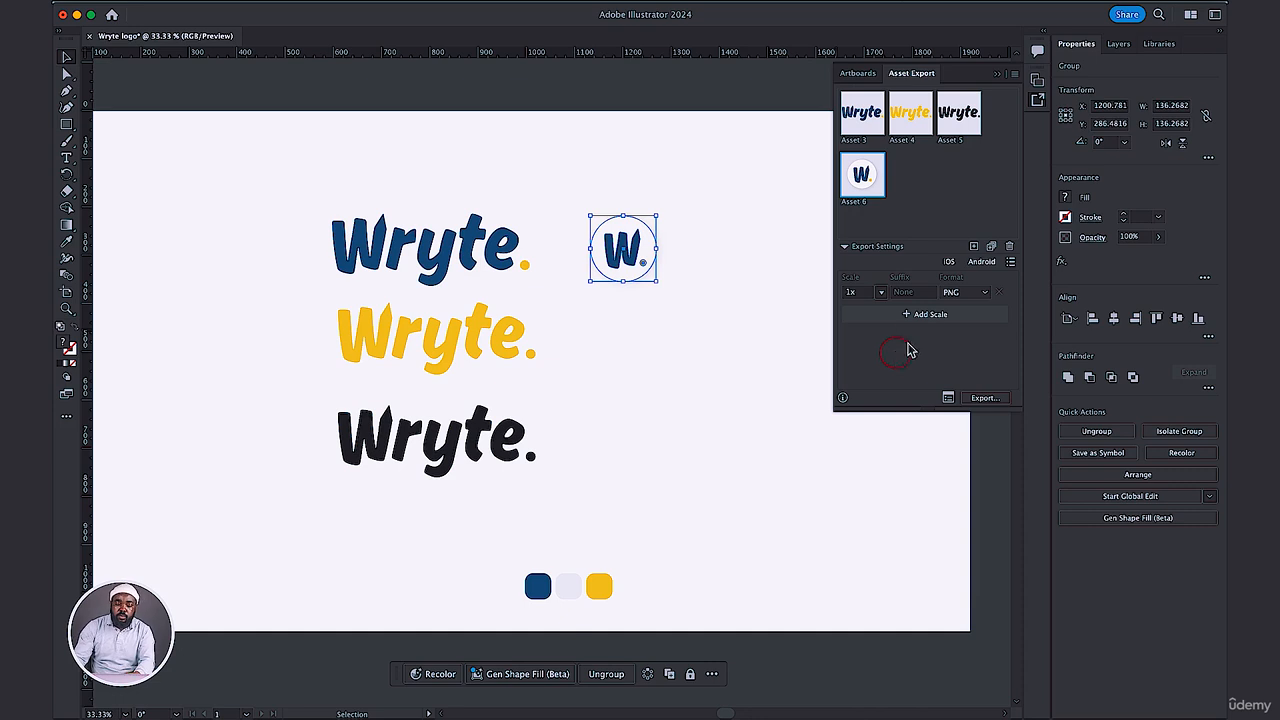
# Configure the export settings with one PNG output at 2x scale and a second output in SVG format.
pyautogui.click(963, 293)
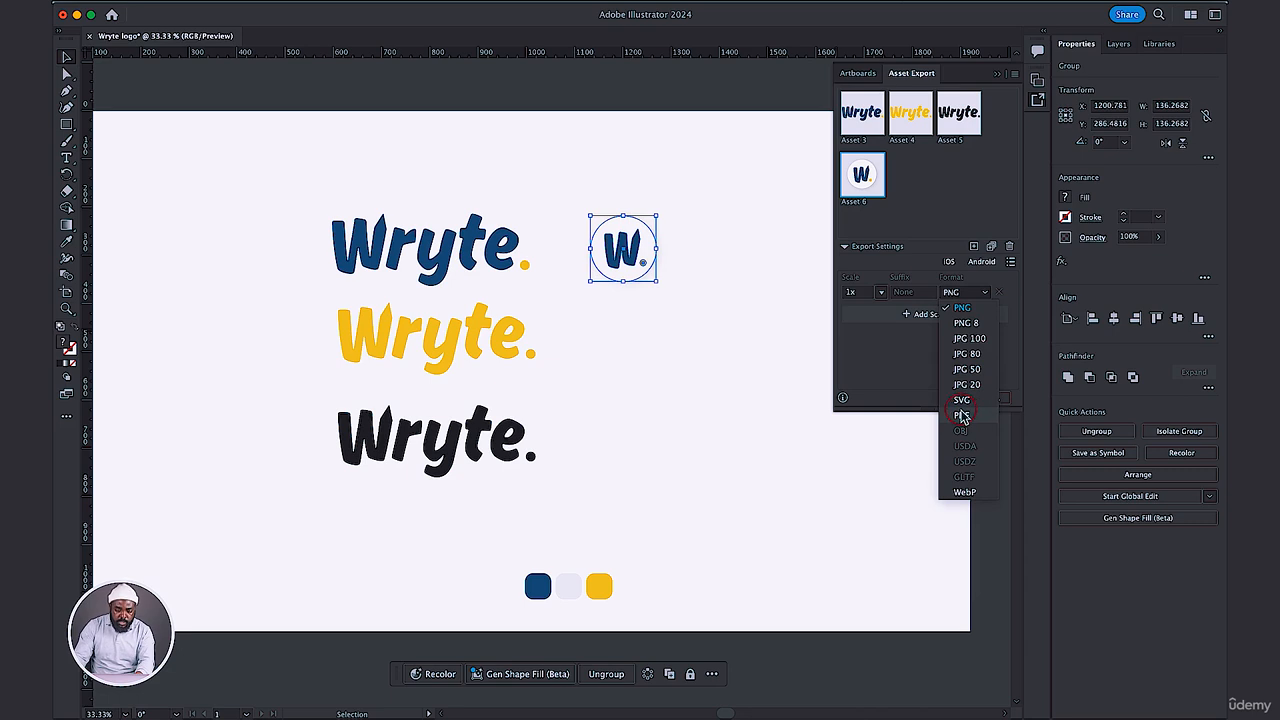
pyautogui.click(910, 372)
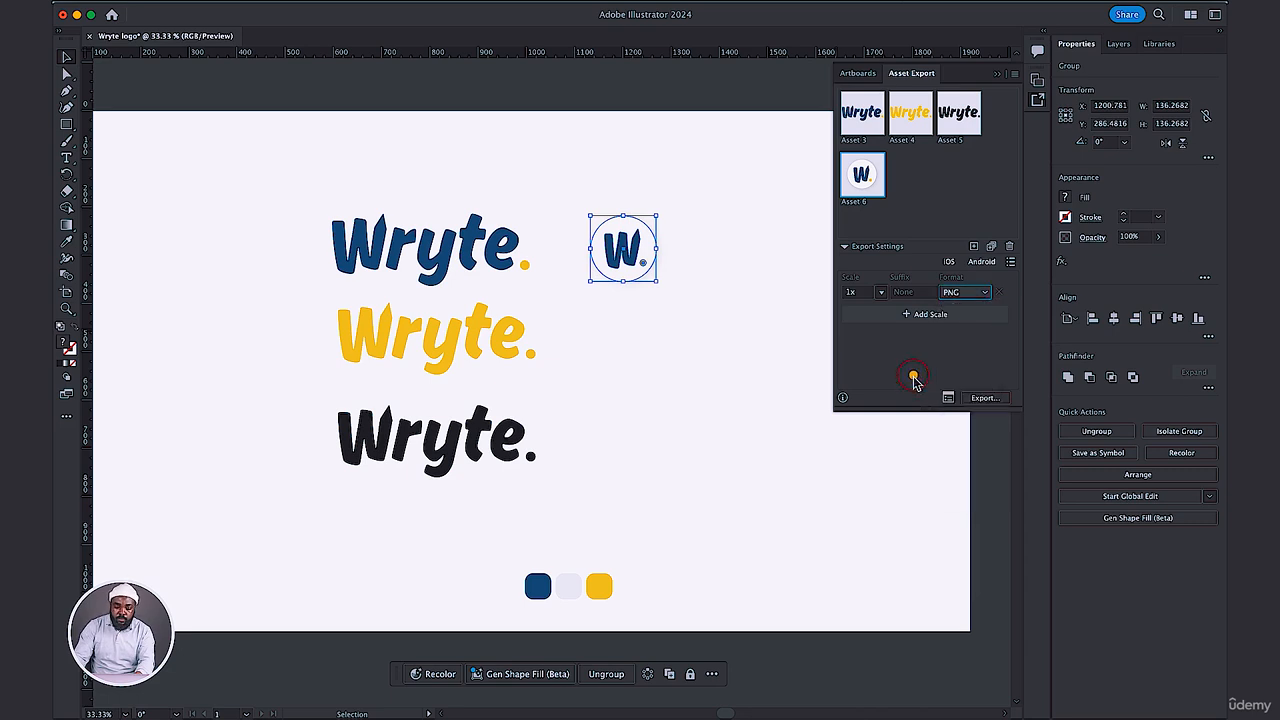
pyautogui.click(880, 292)
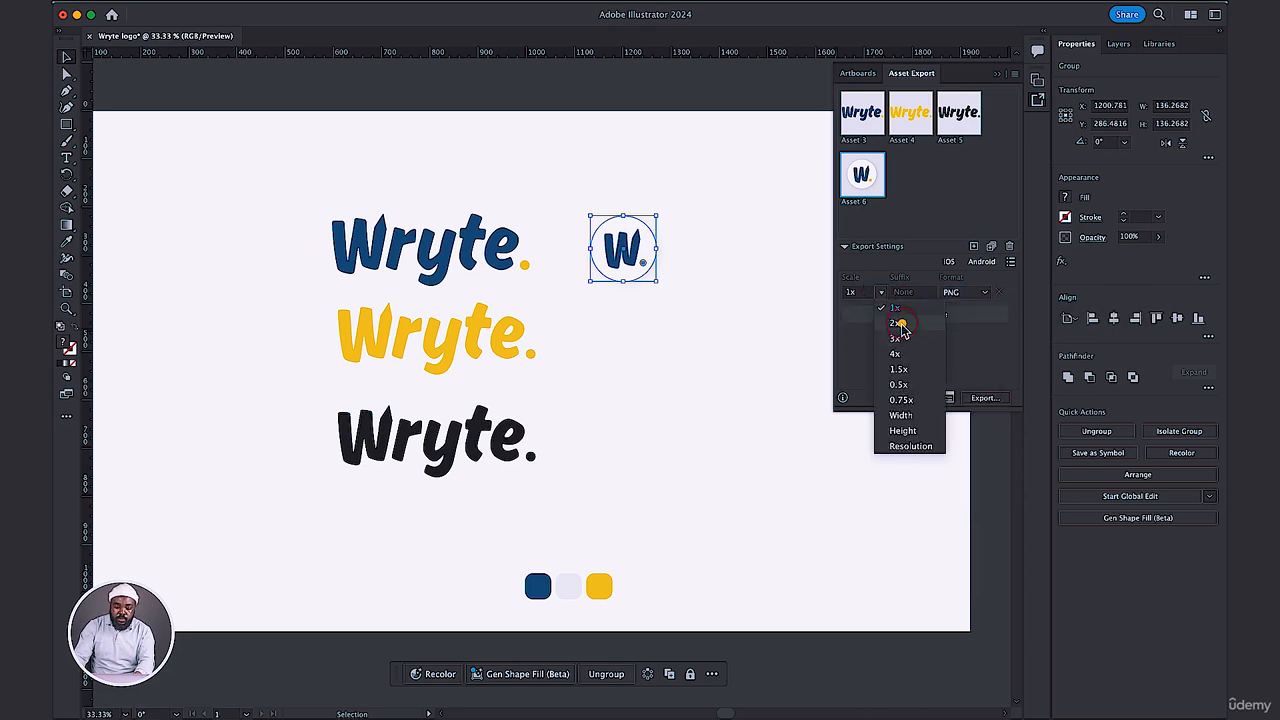
pyautogui.click(902, 322)
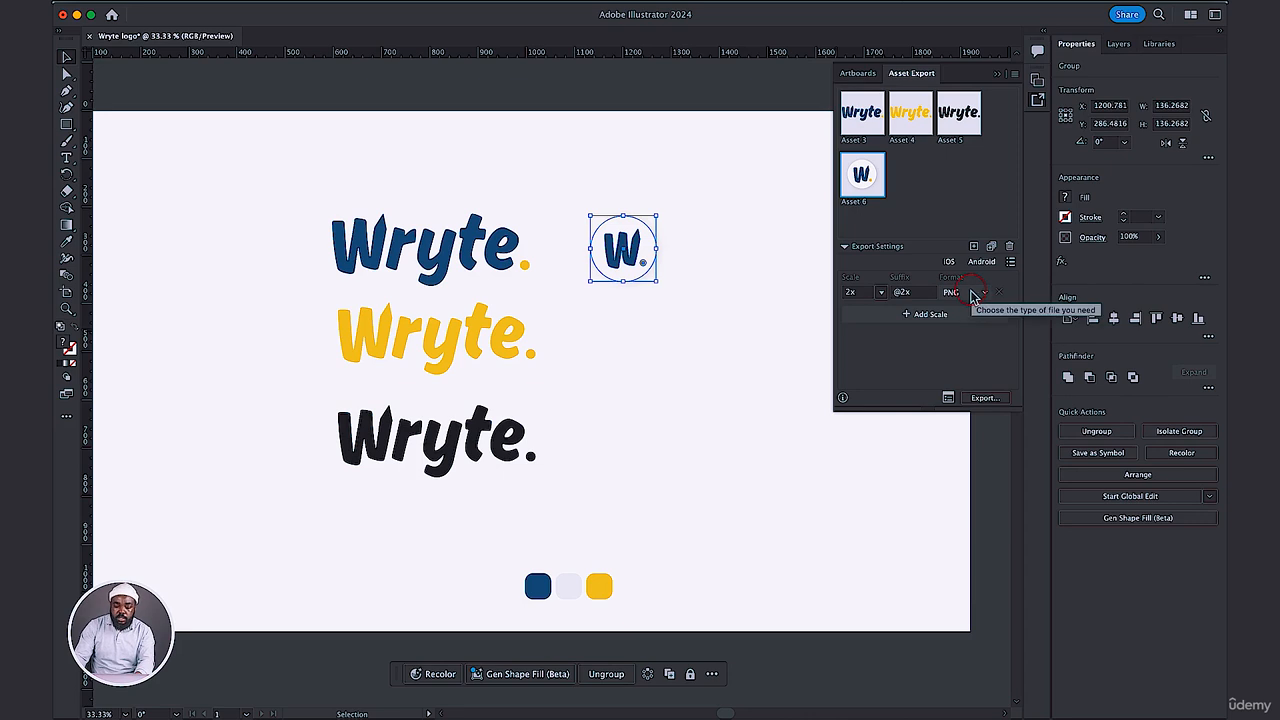
pyautogui.click(922, 314)
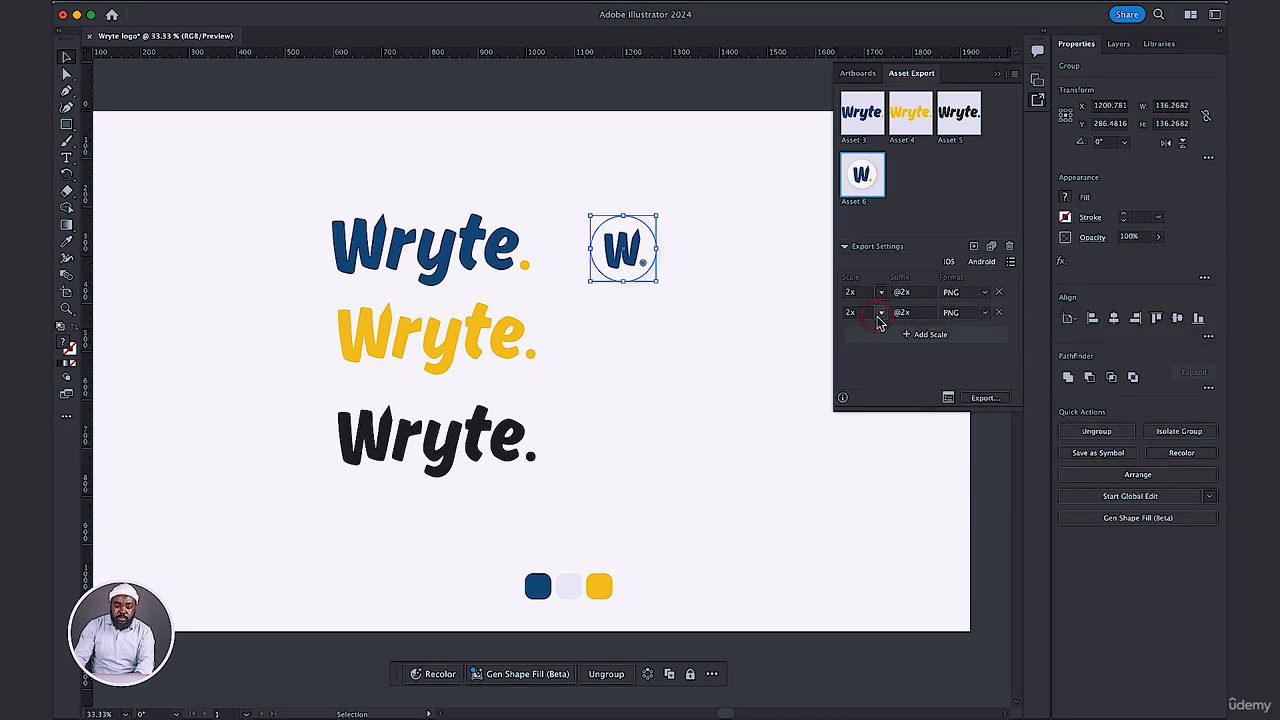
pyautogui.click(966, 314)
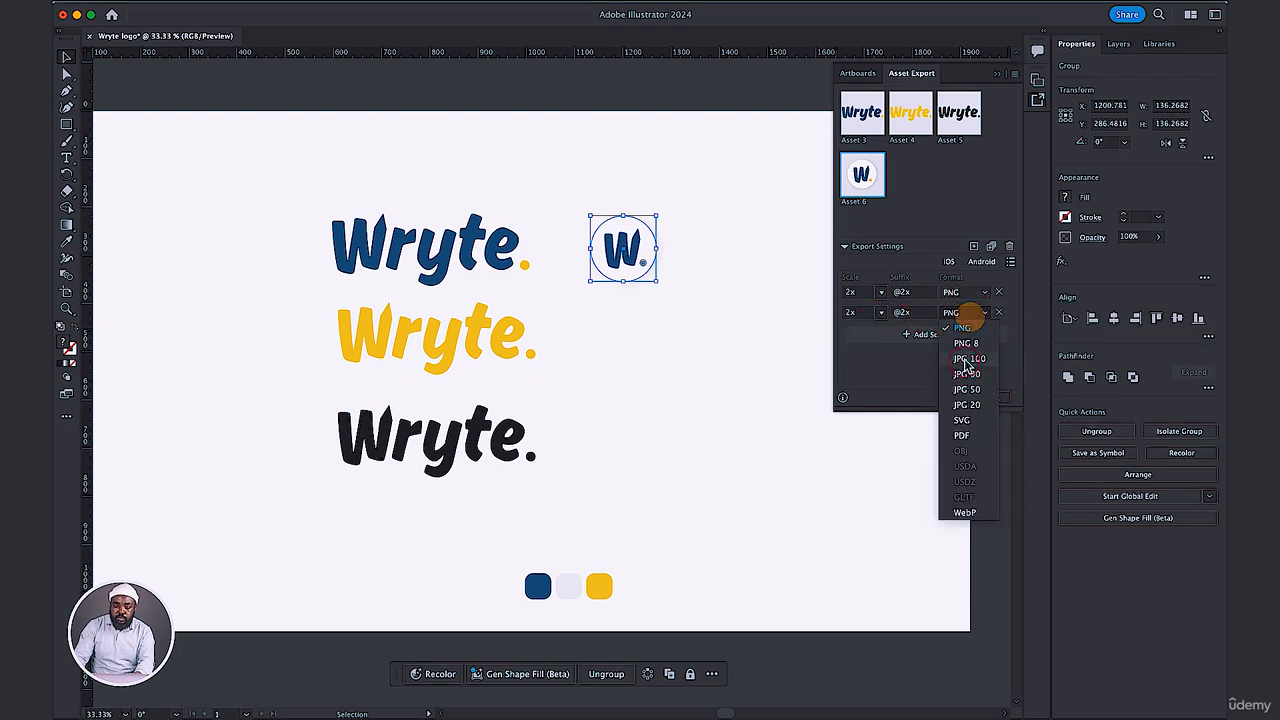
pyautogui.click(961, 420)
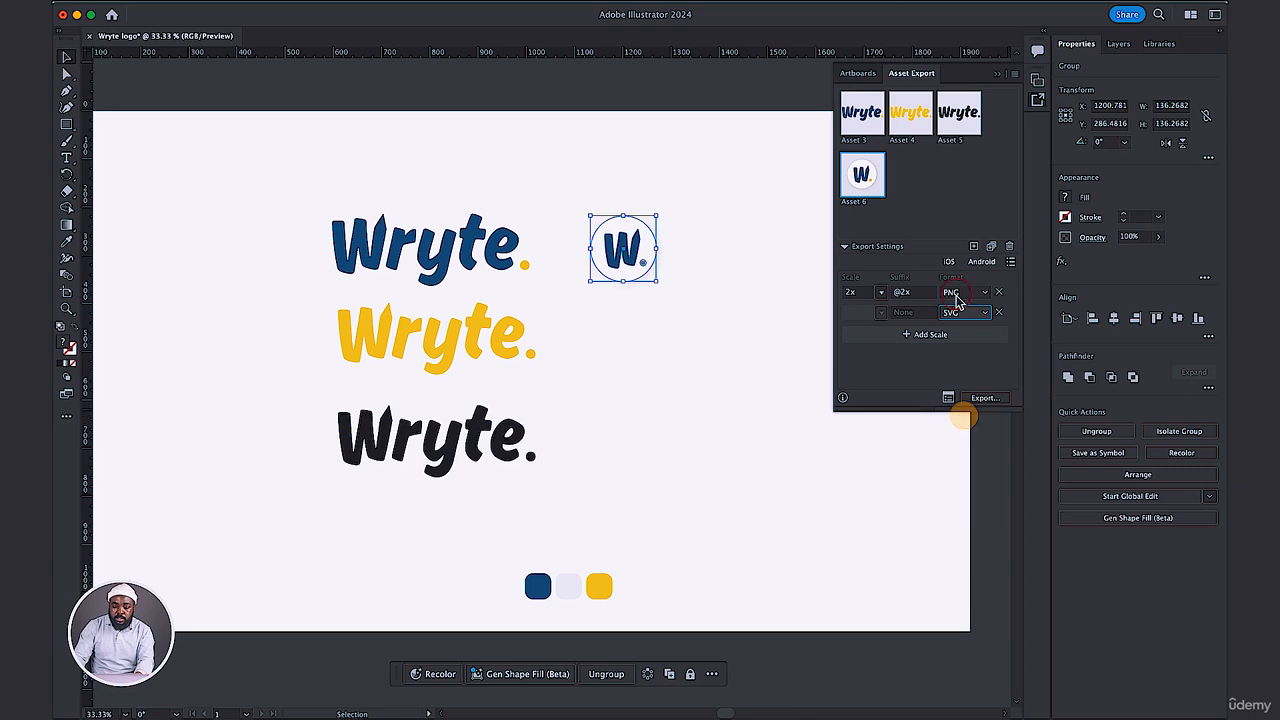
# Export the circular icon asset into the Wryte Logo folder in Downloads.
pyautogui.click(982, 397)
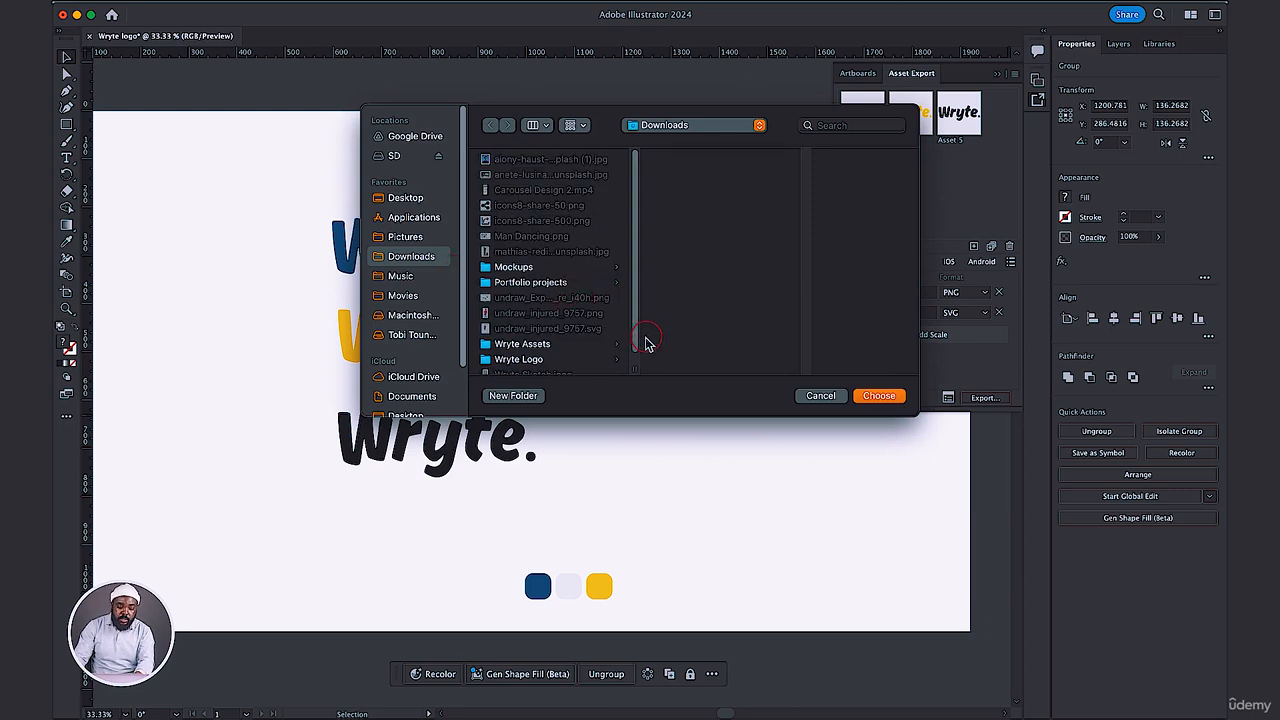
pyautogui.scroll(-1, 645, 343)
pyautogui.click(520, 346)
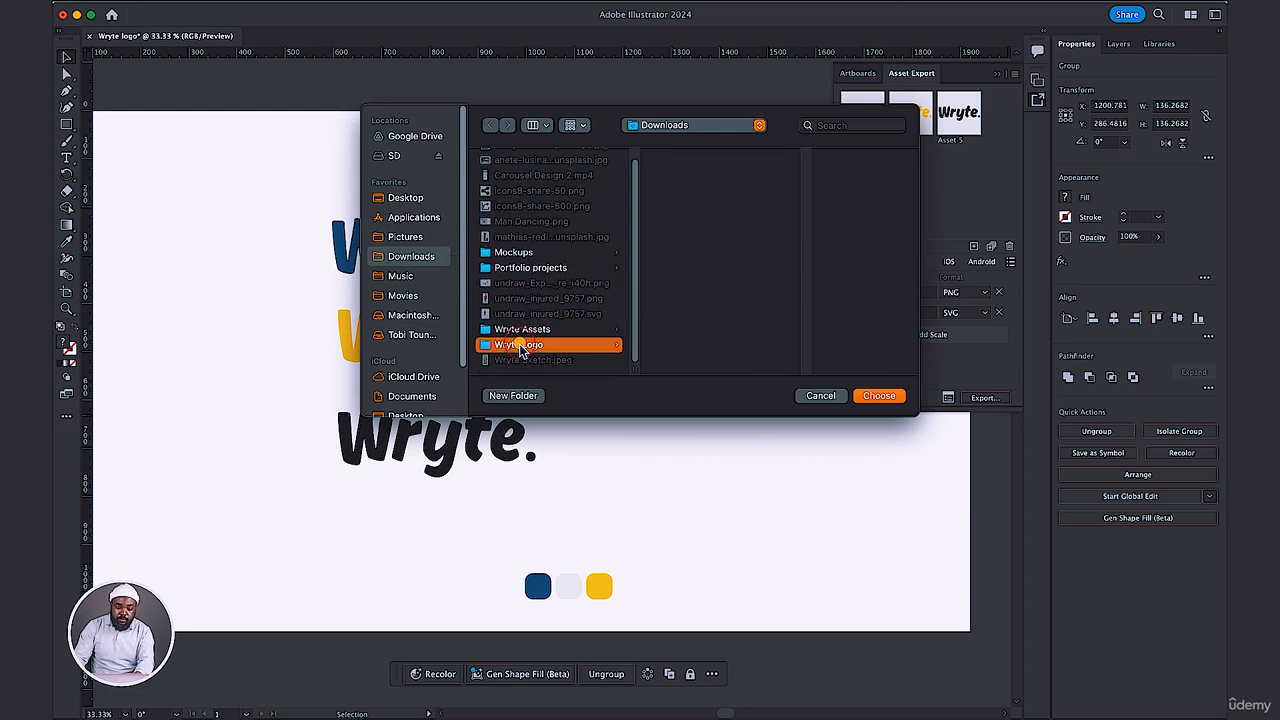
pyautogui.click(868, 396)
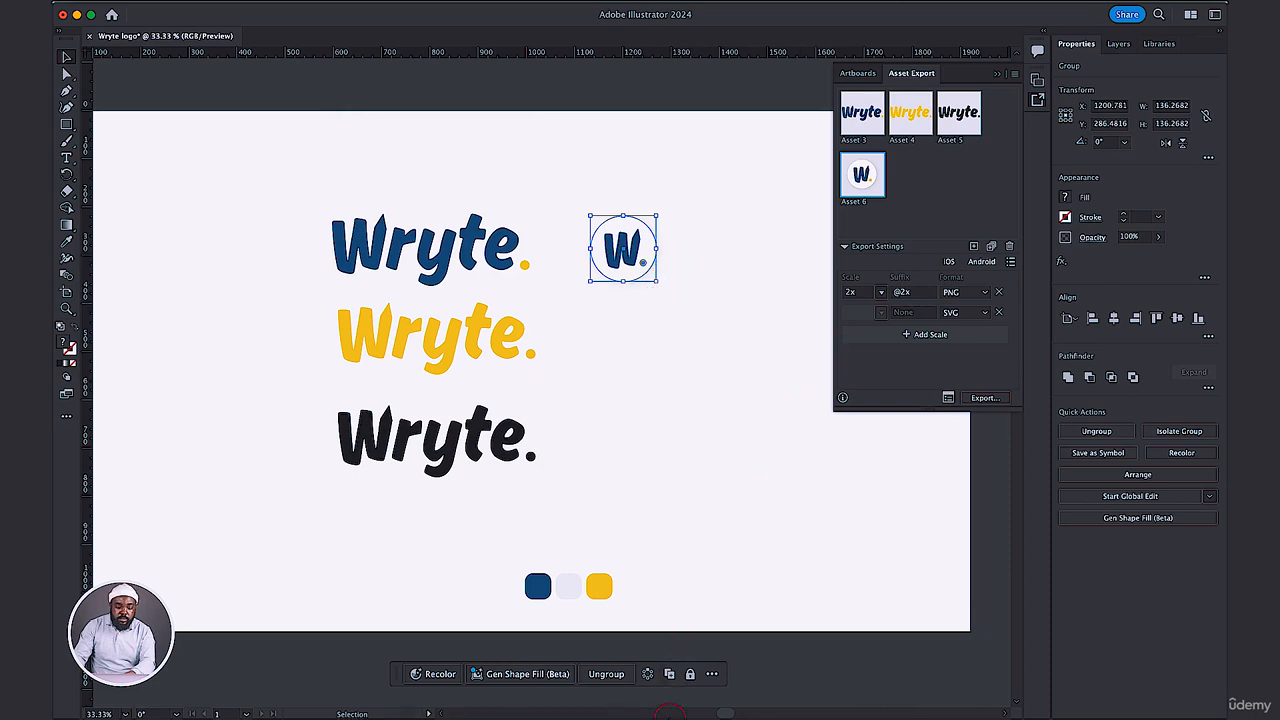
# Switch to Finder and examine the exported files in the SVG and 2x subfolders of Wryte Logo.
pyautogui.moveTo(669, 714)
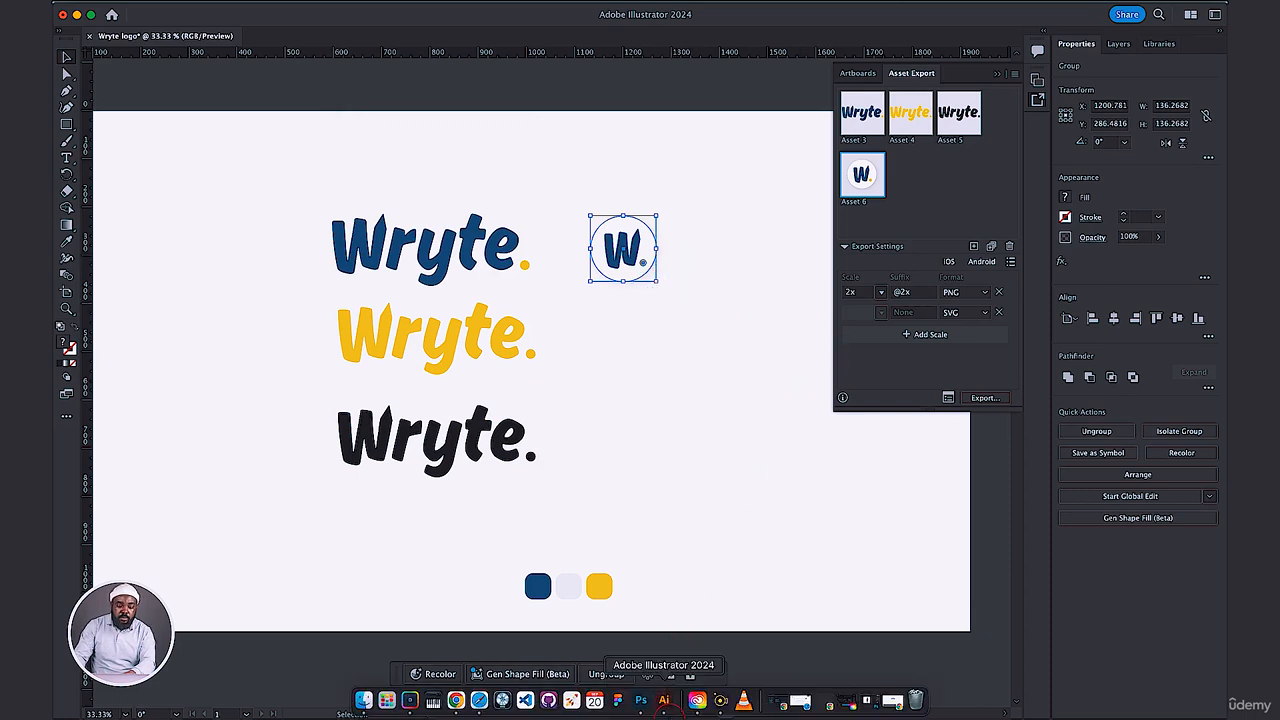
pyautogui.click(366, 701)
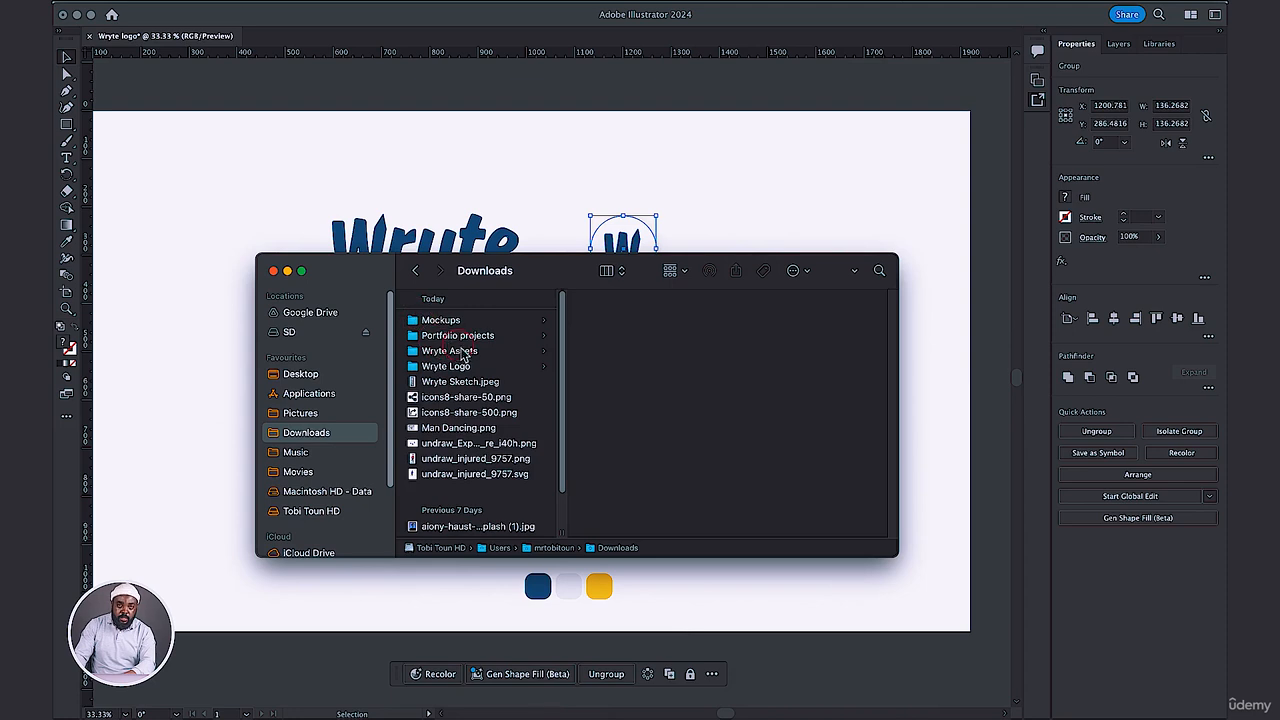
pyautogui.click(463, 367)
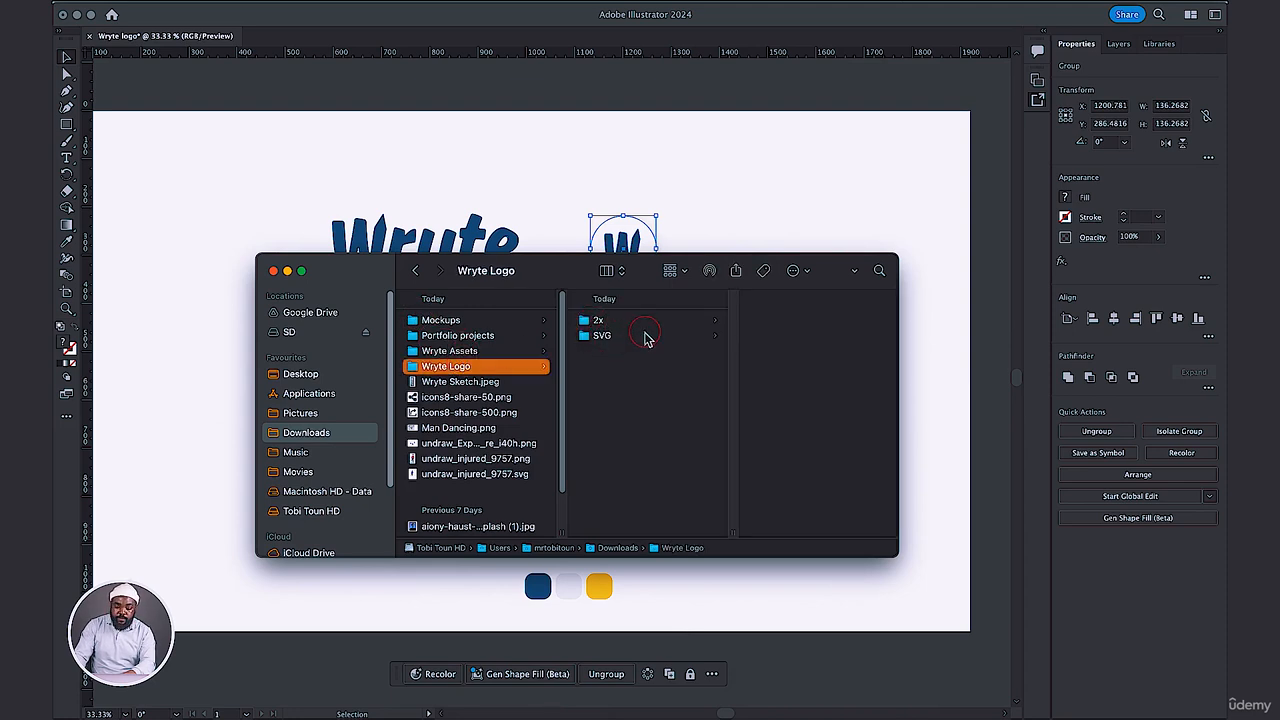
pyautogui.click(617, 338)
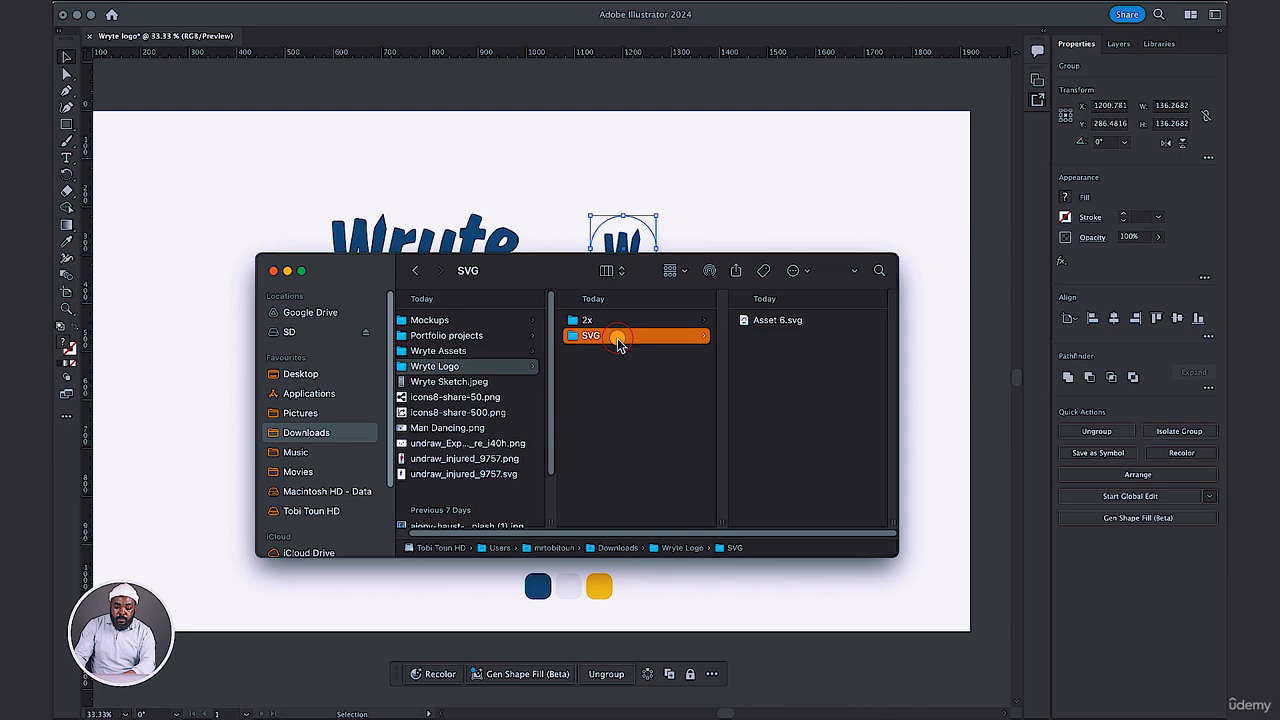
pyautogui.click(781, 322)
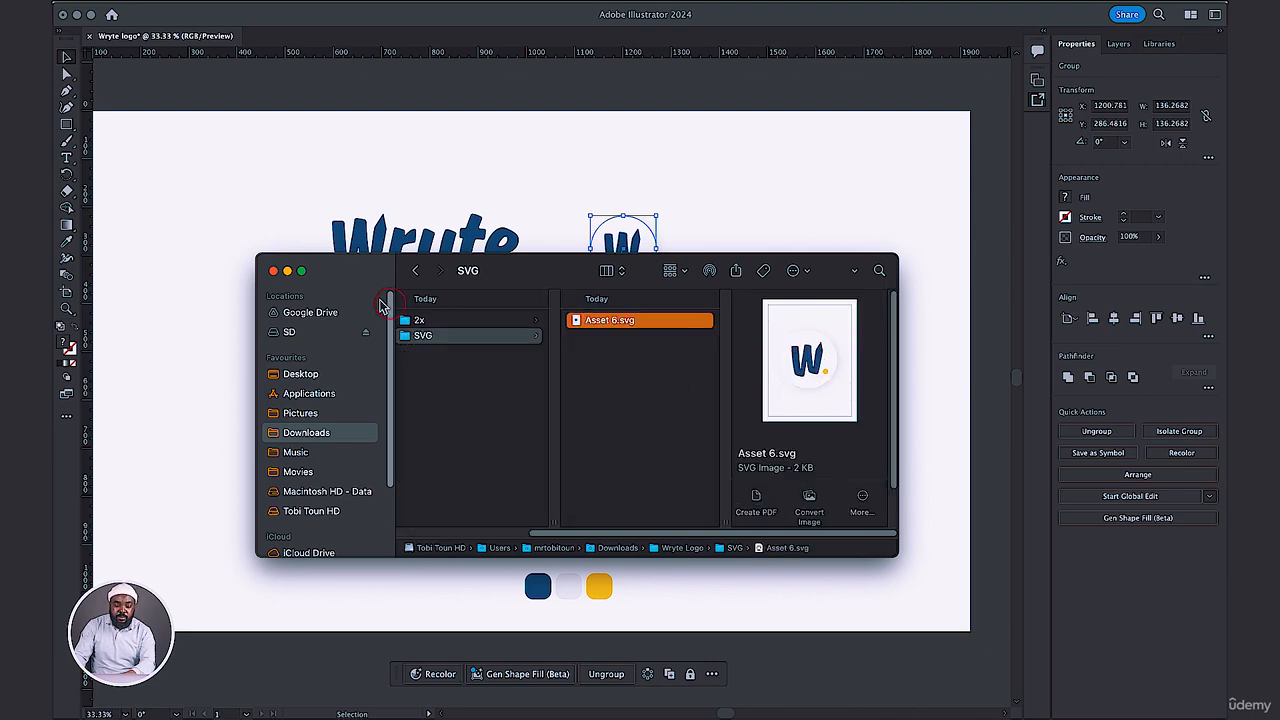
pyautogui.click(413, 319)
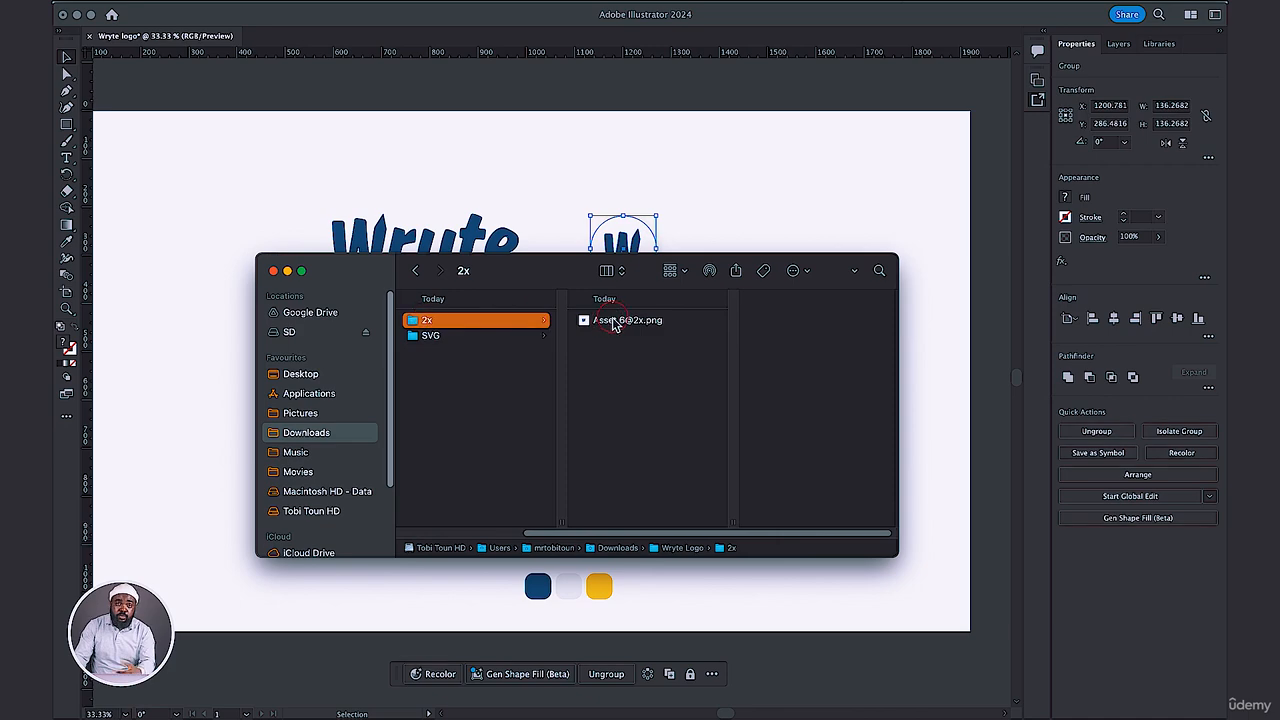
pyautogui.moveTo(534, 277); pyautogui.dragTo(493, 246)
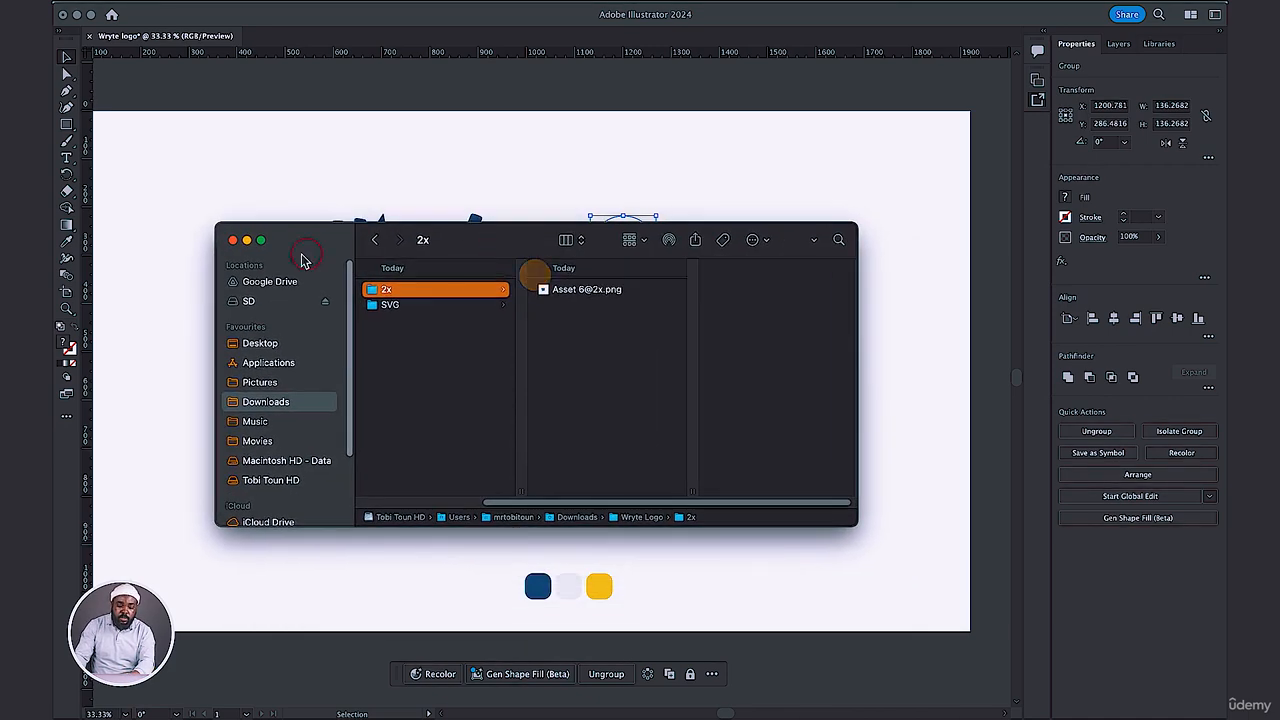
pyautogui.click(247, 241)
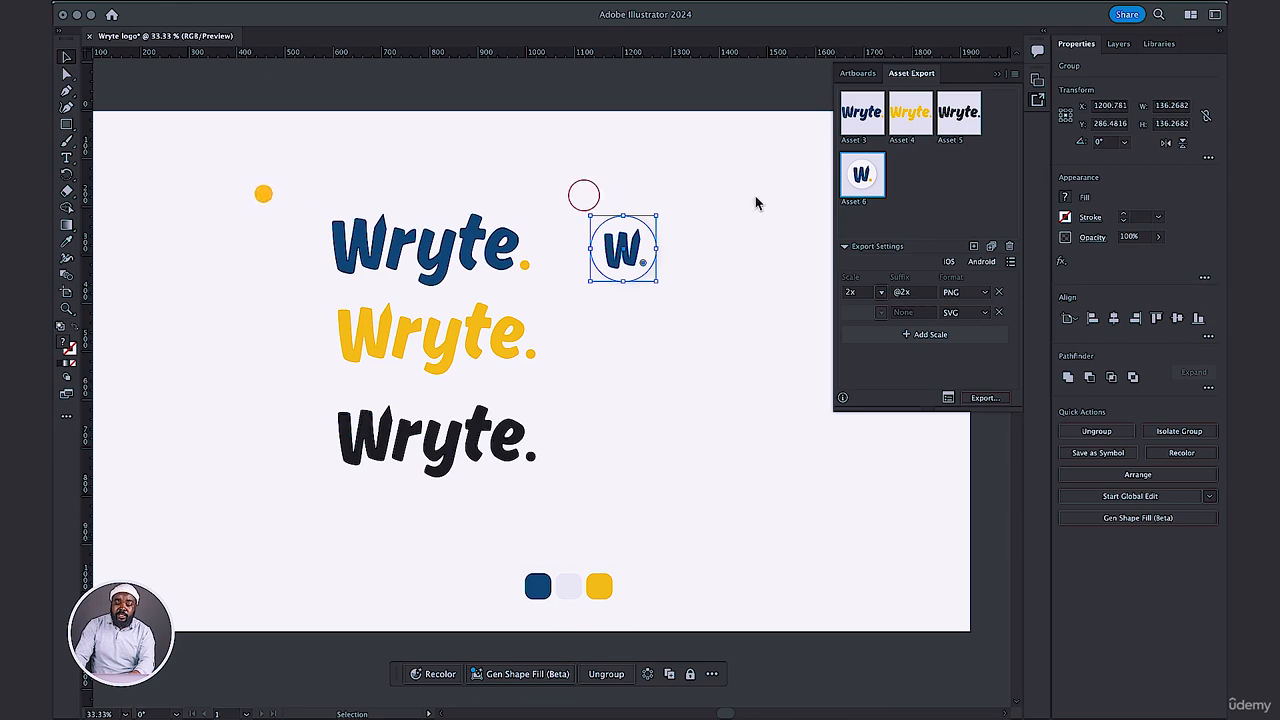
pyautogui.click(855, 182)
pyautogui.click(1006, 400)
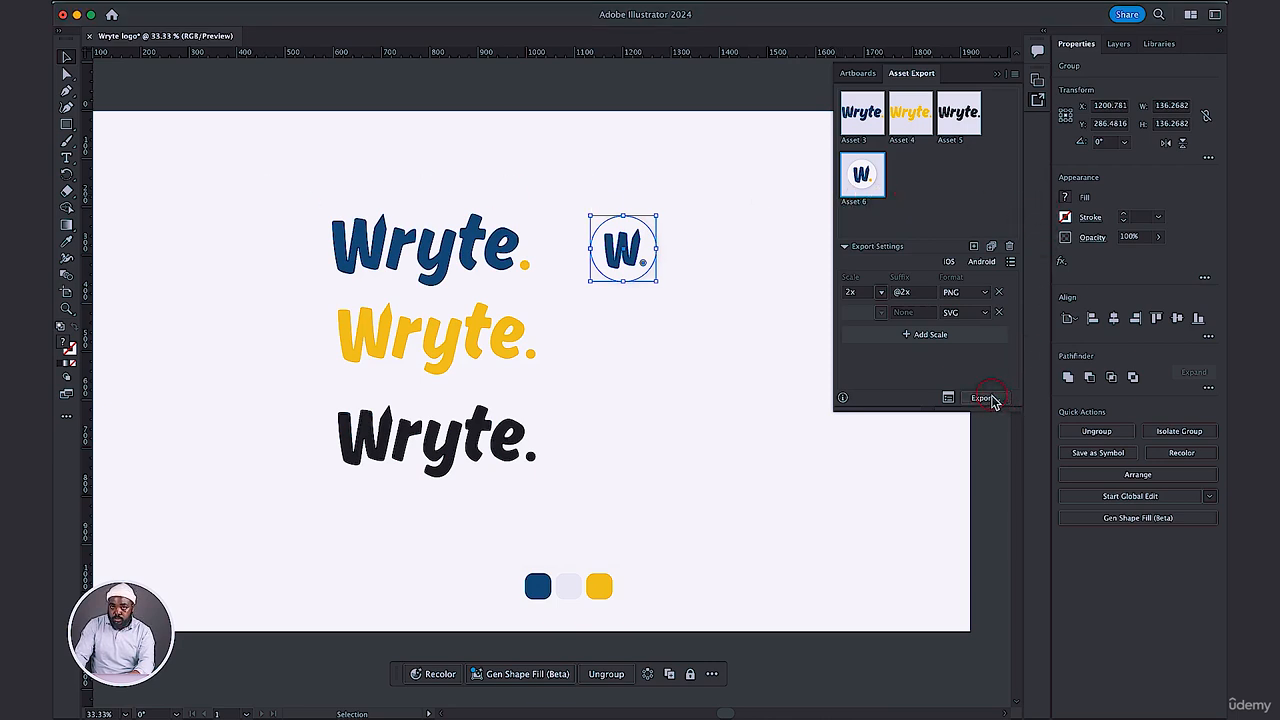
pyautogui.click(865, 116)
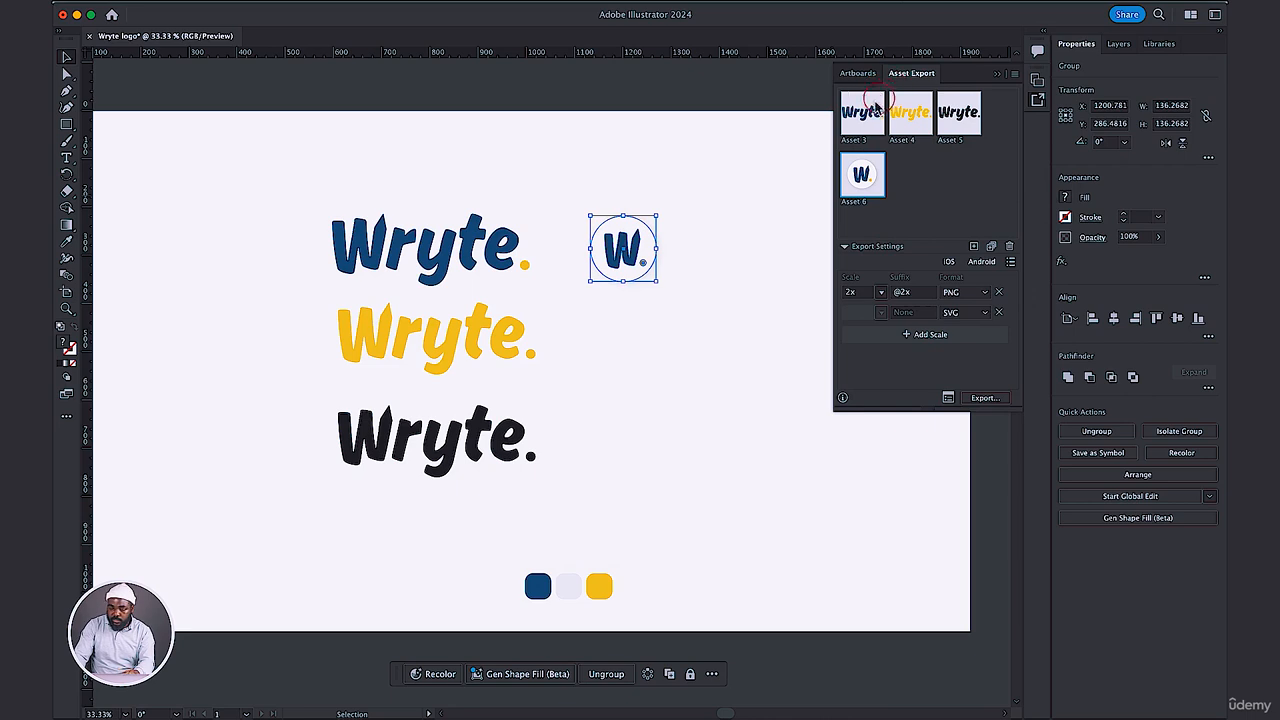
# Rename the circular icon's export asset "App icon" and the blue wordmark's asset "Logo blue".
pyautogui.doubleClick(858, 203)
pyautogui.write('App icon')
pyautogui.doubleClick(860, 142)
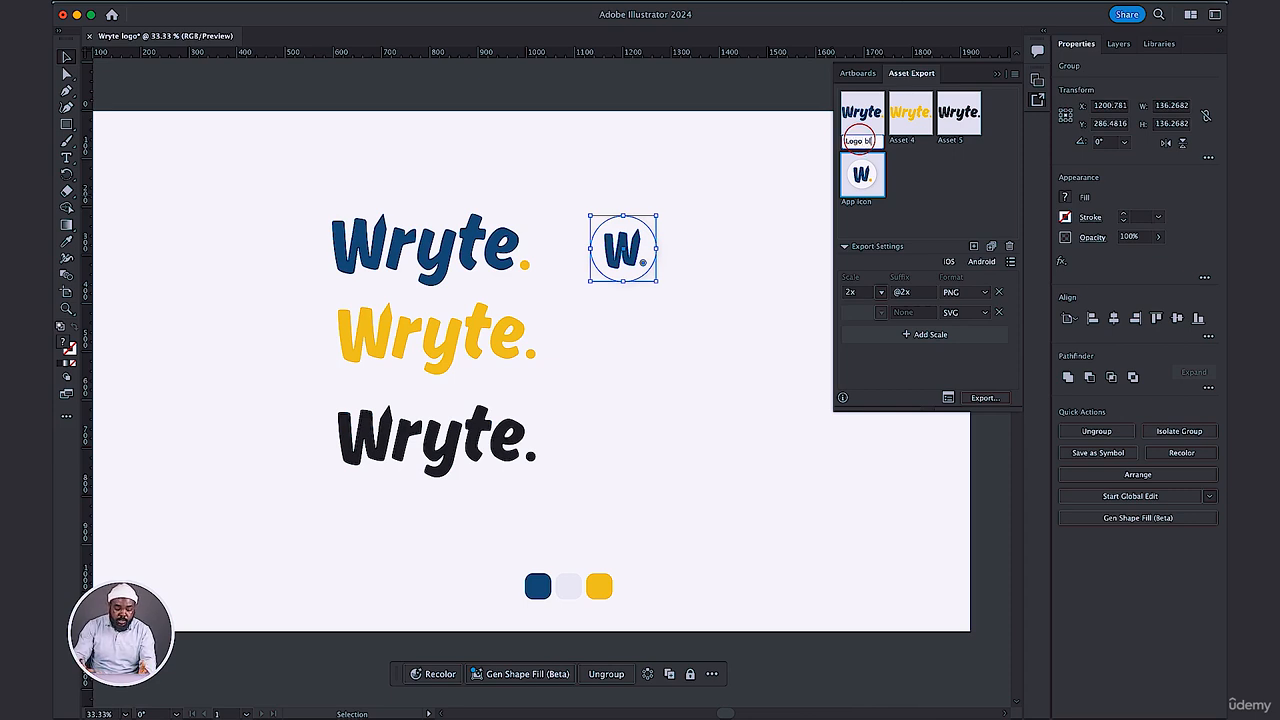
pyautogui.press('Return')
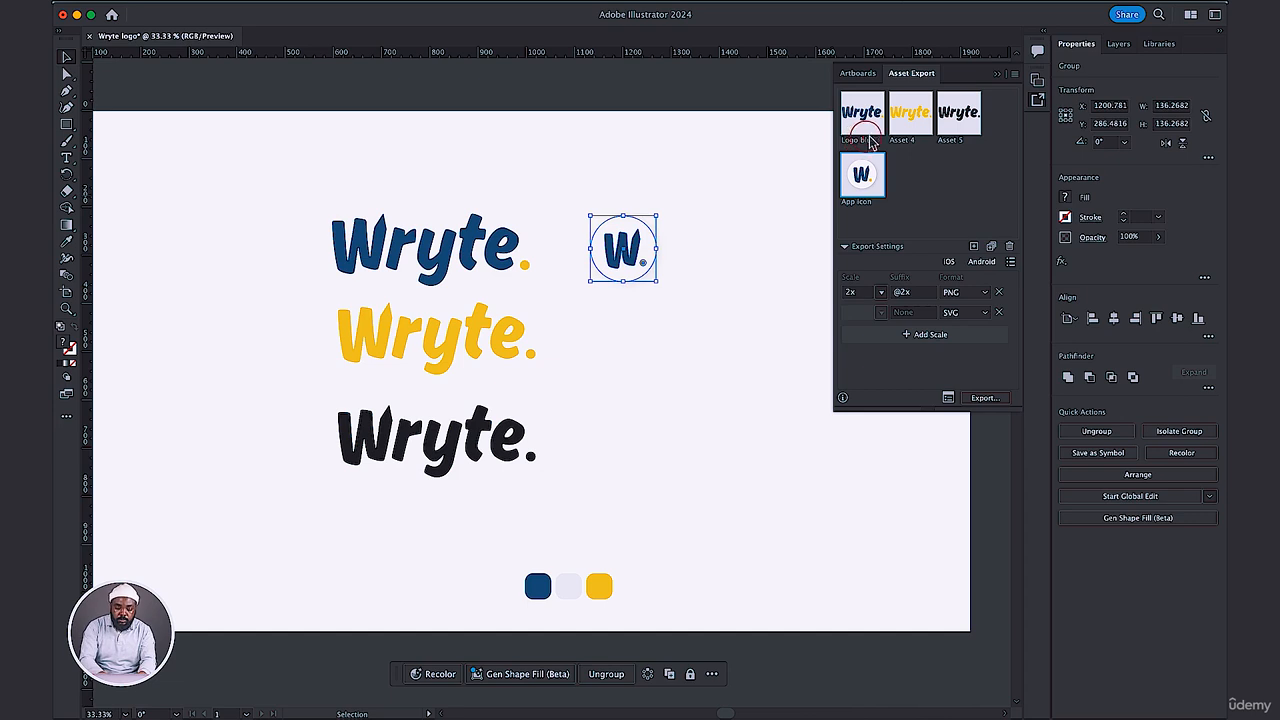
# Rename the yellow wordmark's export asset "Logo yellow" and the black wordmark's asset "Logo black".
pyautogui.doubleClick(906, 140)
pyautogui.click(906, 141)
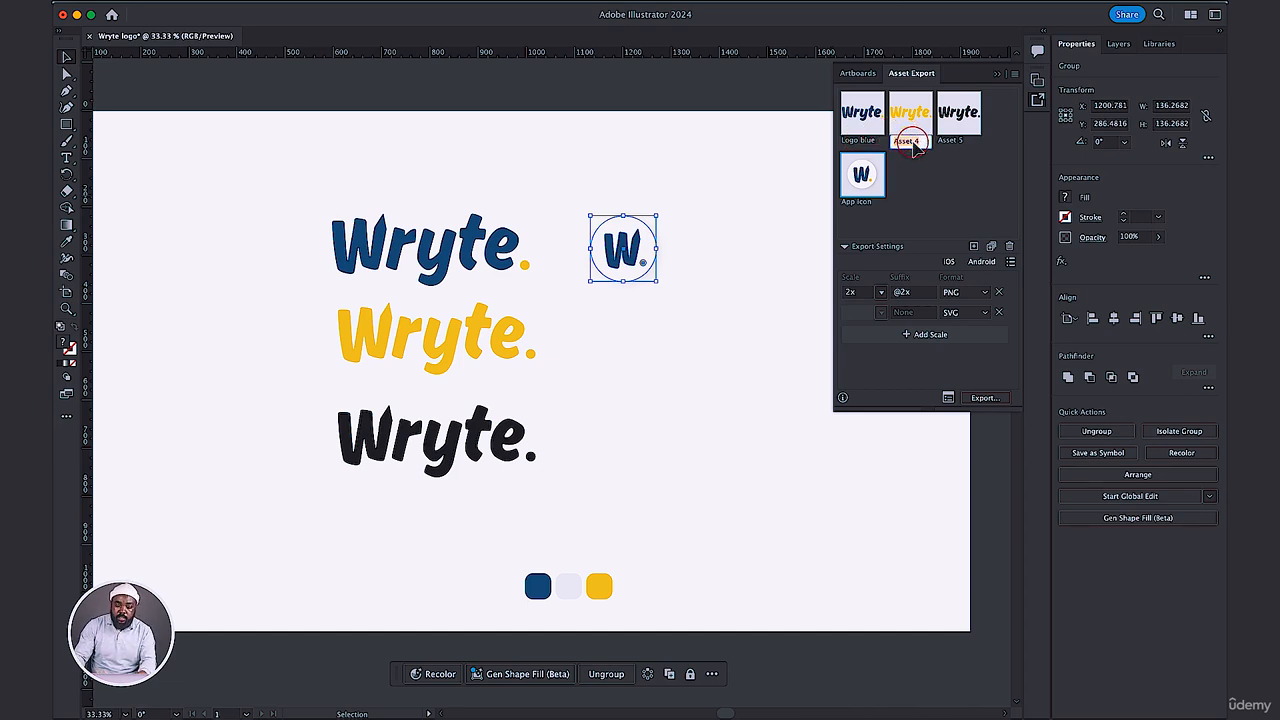
pyautogui.write('Logo ye')
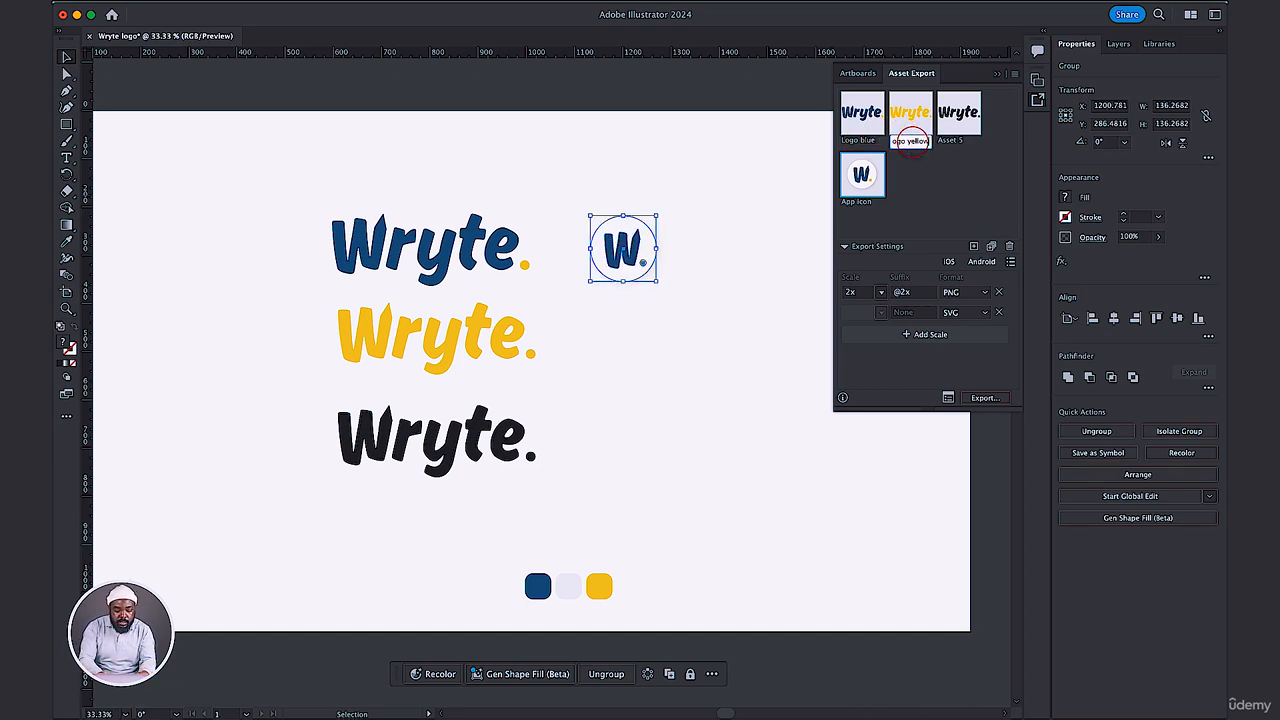
pyautogui.write('llow')
pyautogui.press('Return')
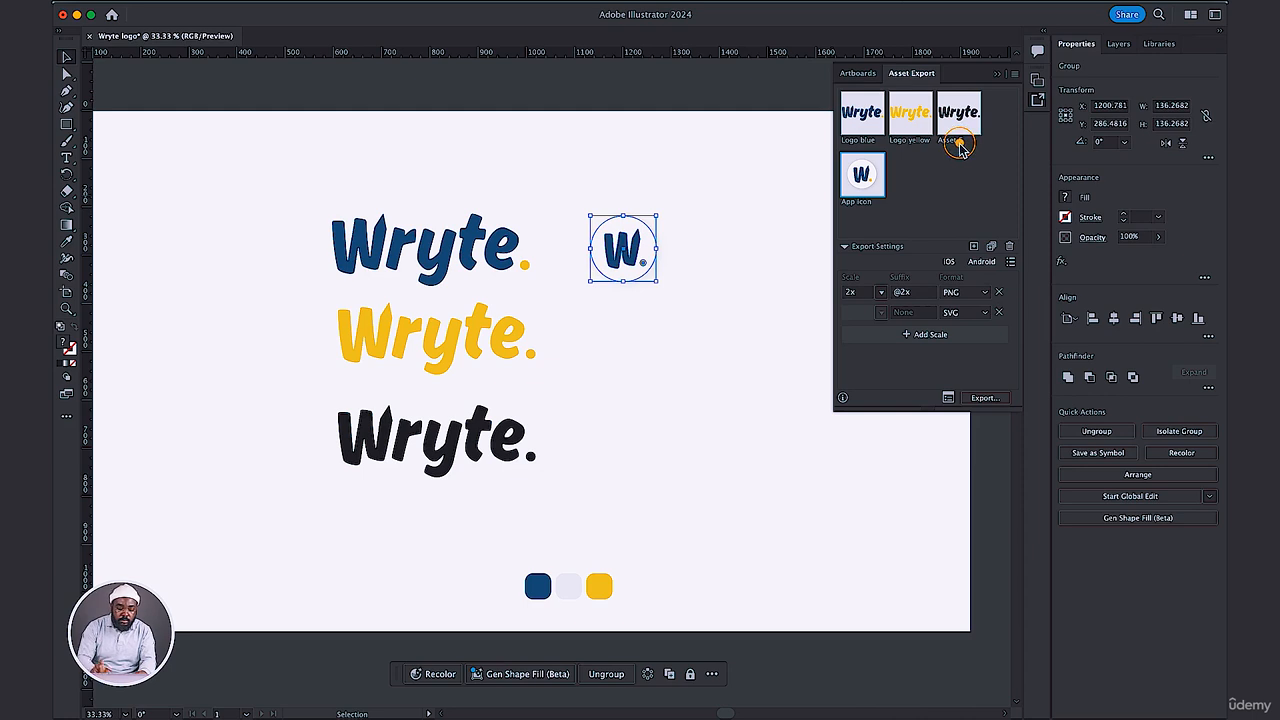
pyautogui.doubleClick(958, 141)
pyautogui.write('Logo ')
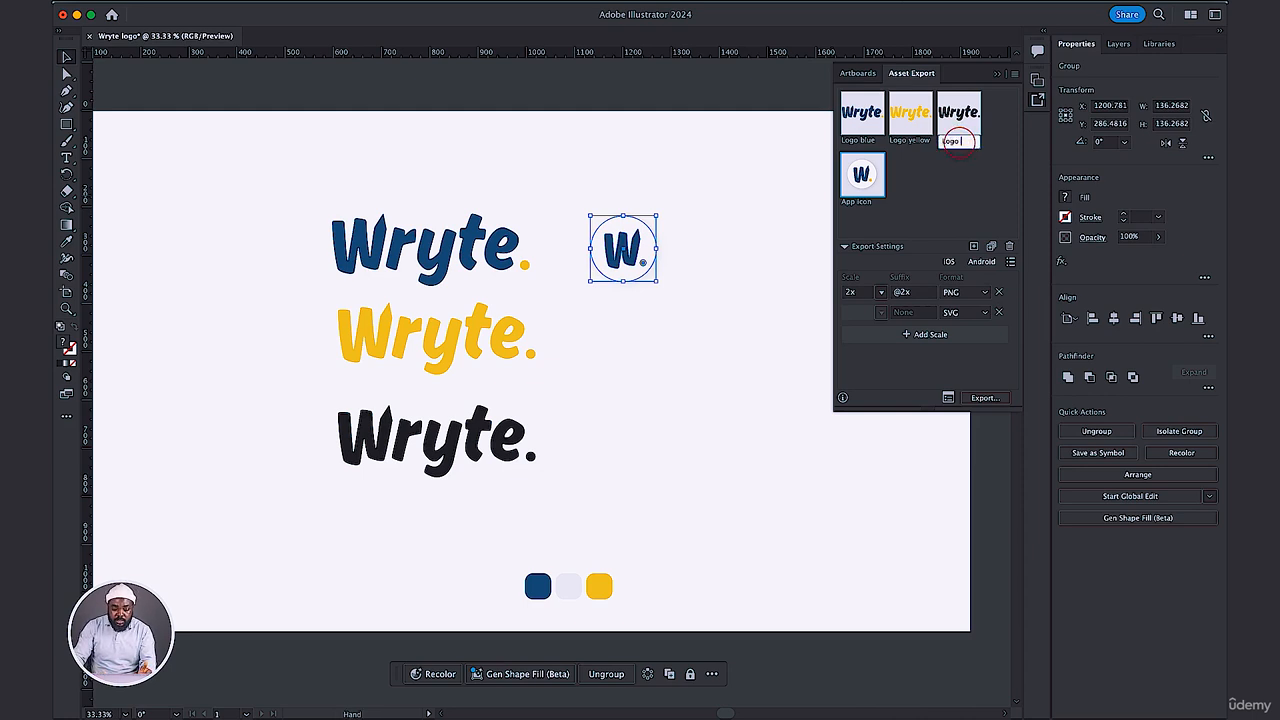
pyautogui.write('black')
pyautogui.press('Return')
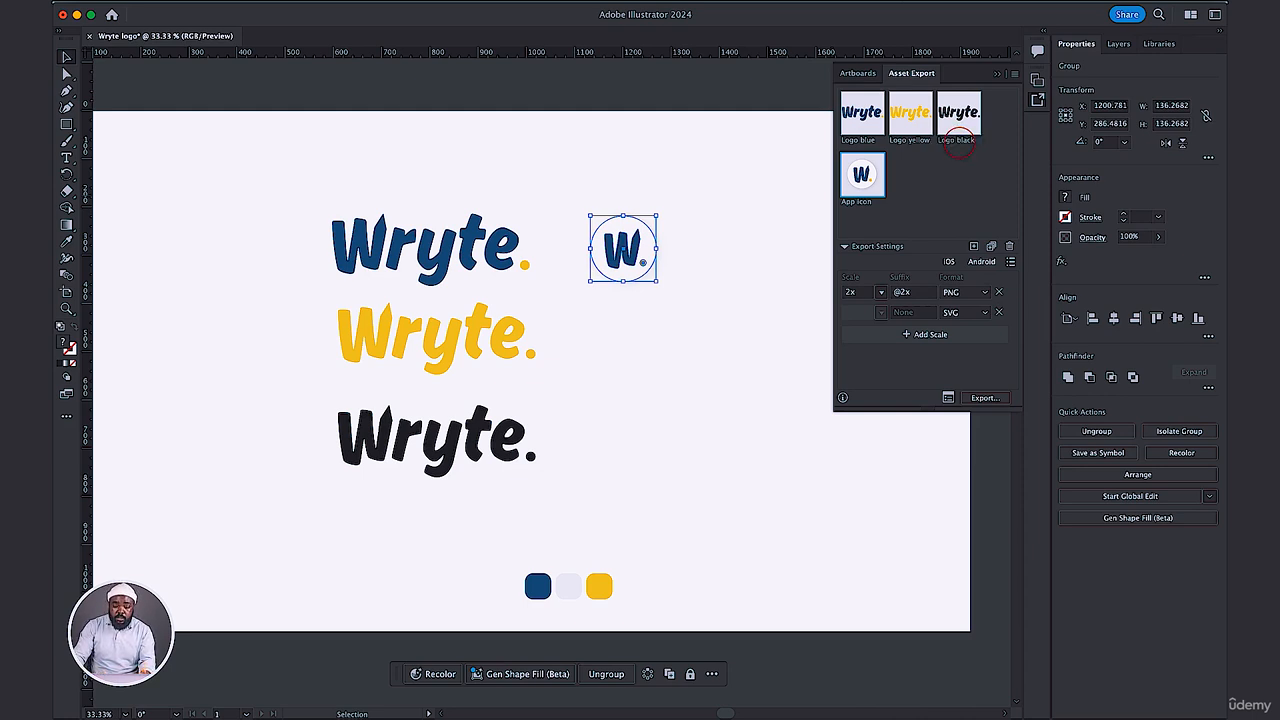
# Export all four assets, Logo blue, Logo yellow, Logo black and App icon, as 2x PNG and SVG into the Wryte Logo folder.
pyautogui.click(870, 120)
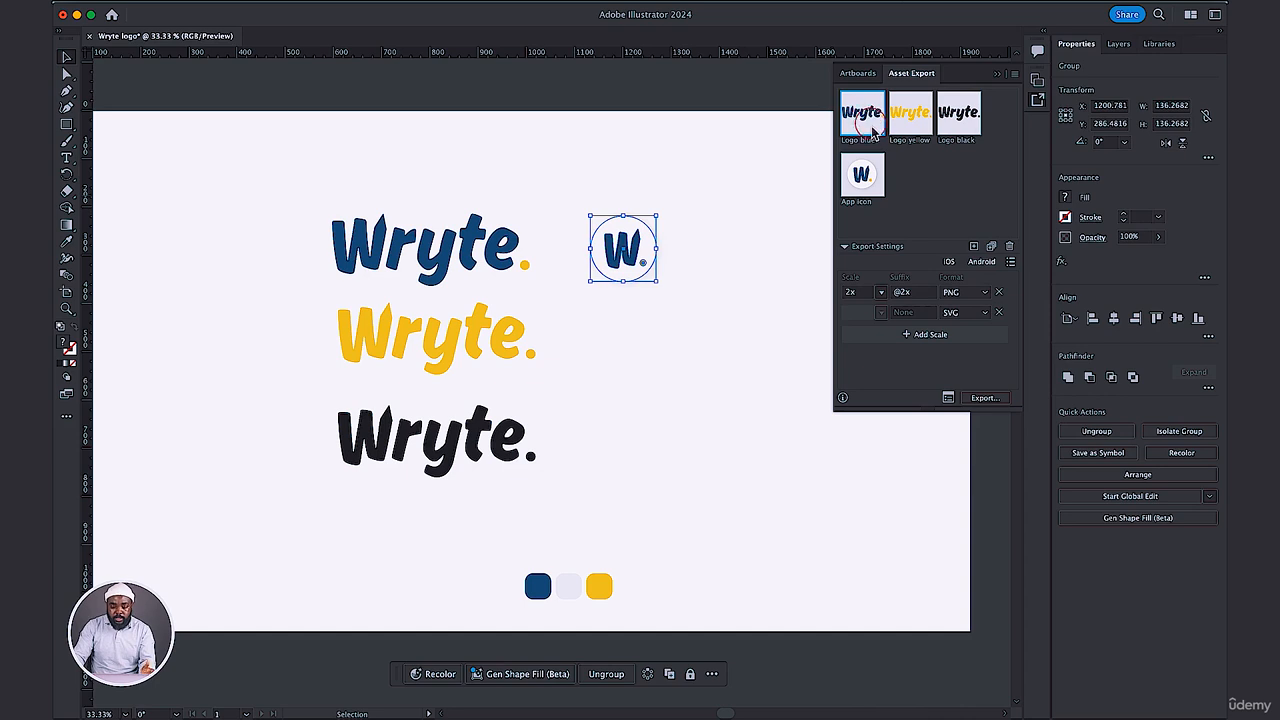
pyautogui.keyDown('shift'); pyautogui.click(864, 175); pyautogui.keyUp('shift')
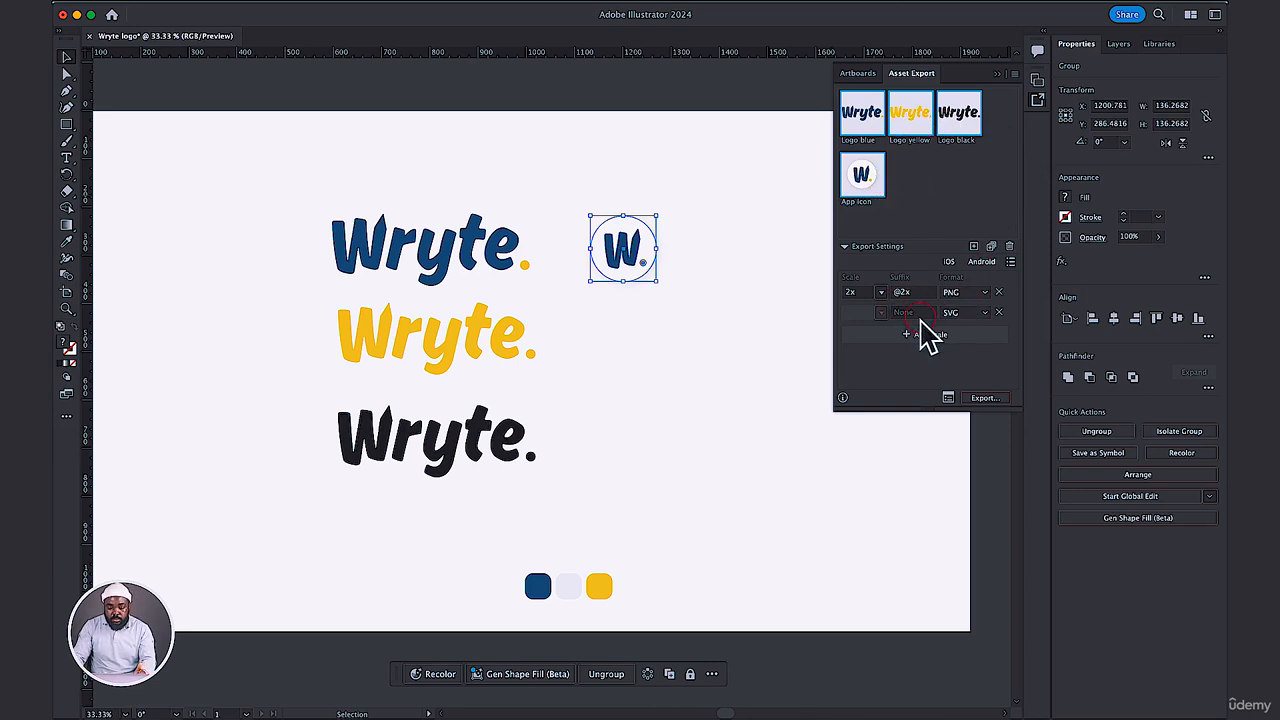
pyautogui.click(976, 402)
pyautogui.click(976, 402)
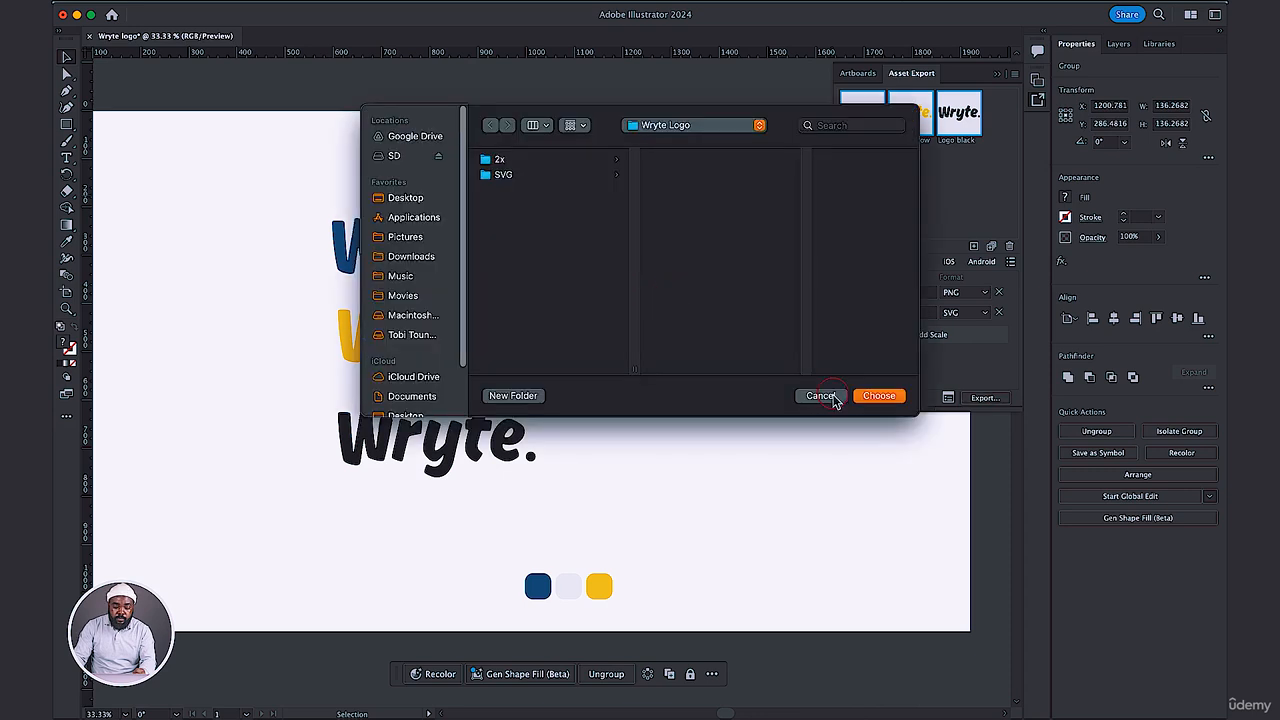
pyautogui.click(878, 396)
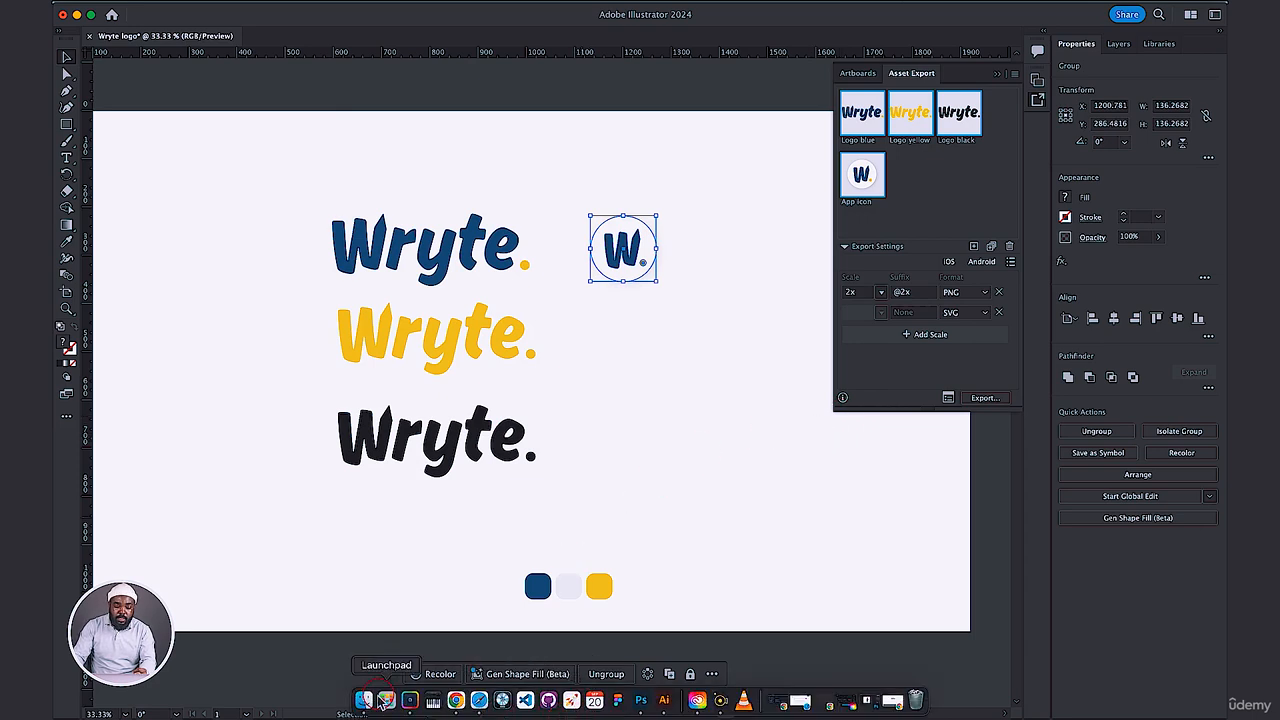
# Switch to Finder and check the newly named logo files in the 2x and SVG subfolders, previewing the black, blue and yellow SVGs.
pyautogui.click(366, 700)
pyautogui.click(480, 337)
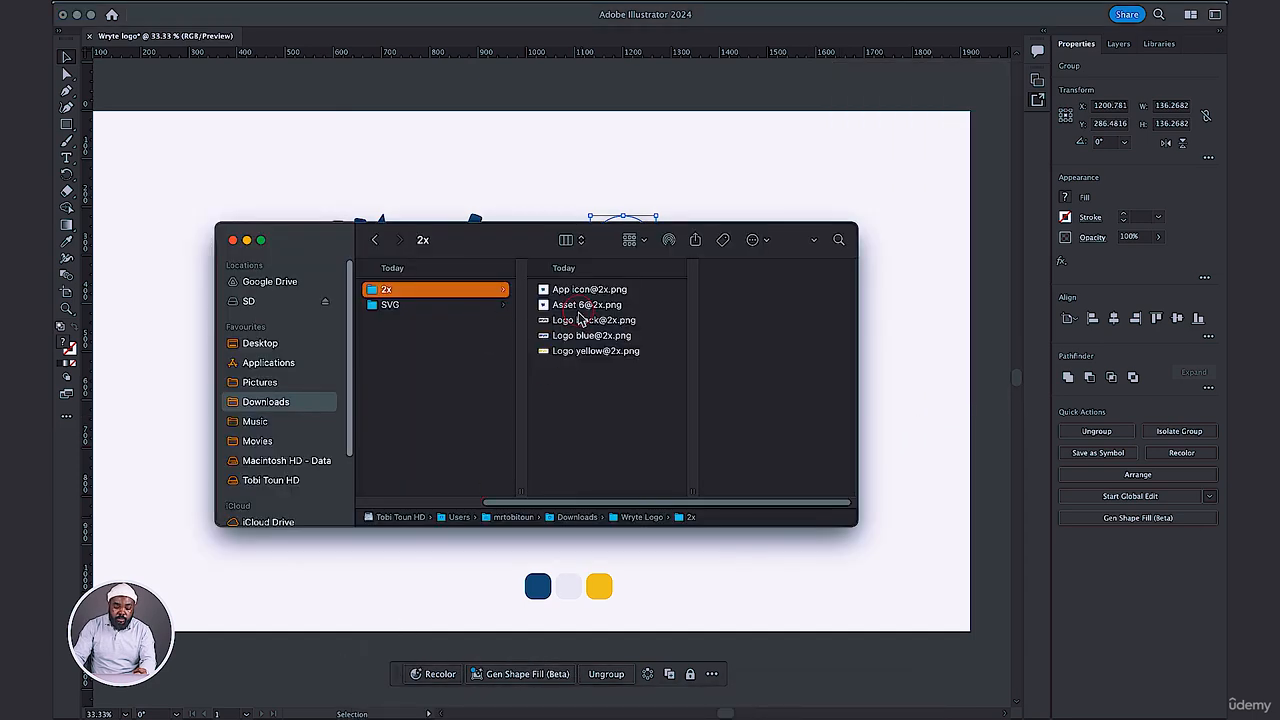
pyautogui.click(404, 304)
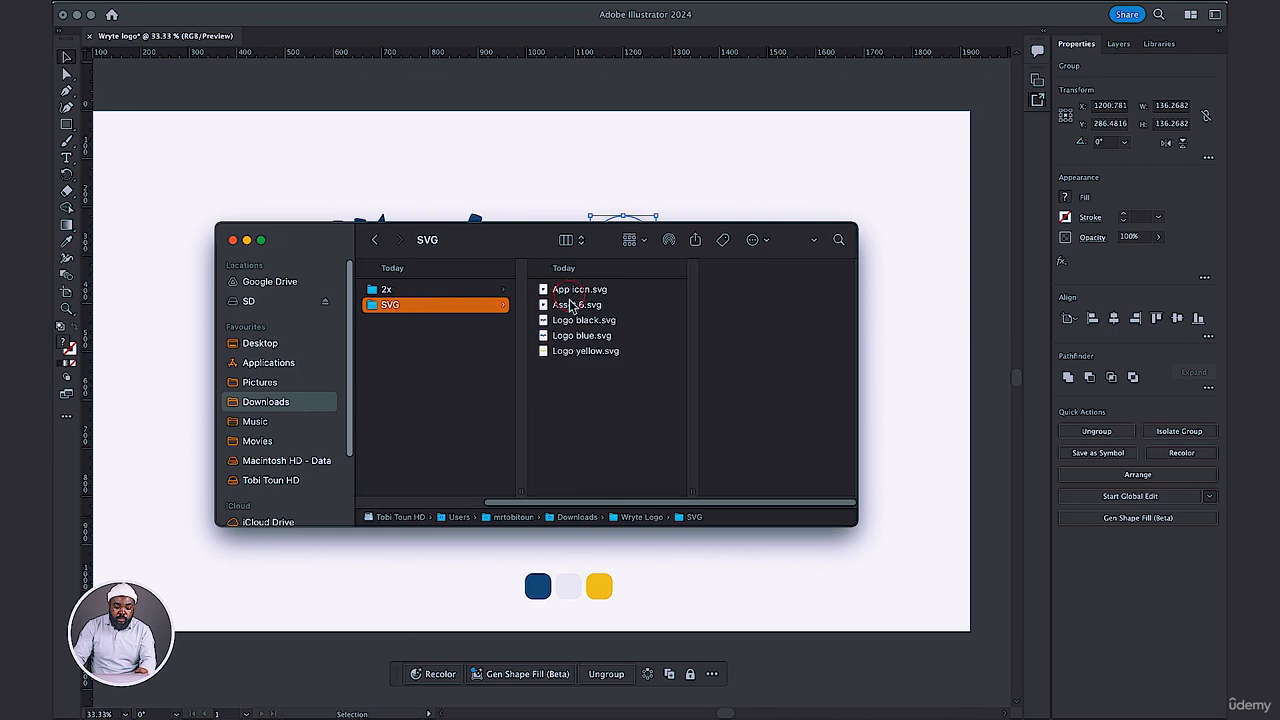
pyautogui.click(592, 321)
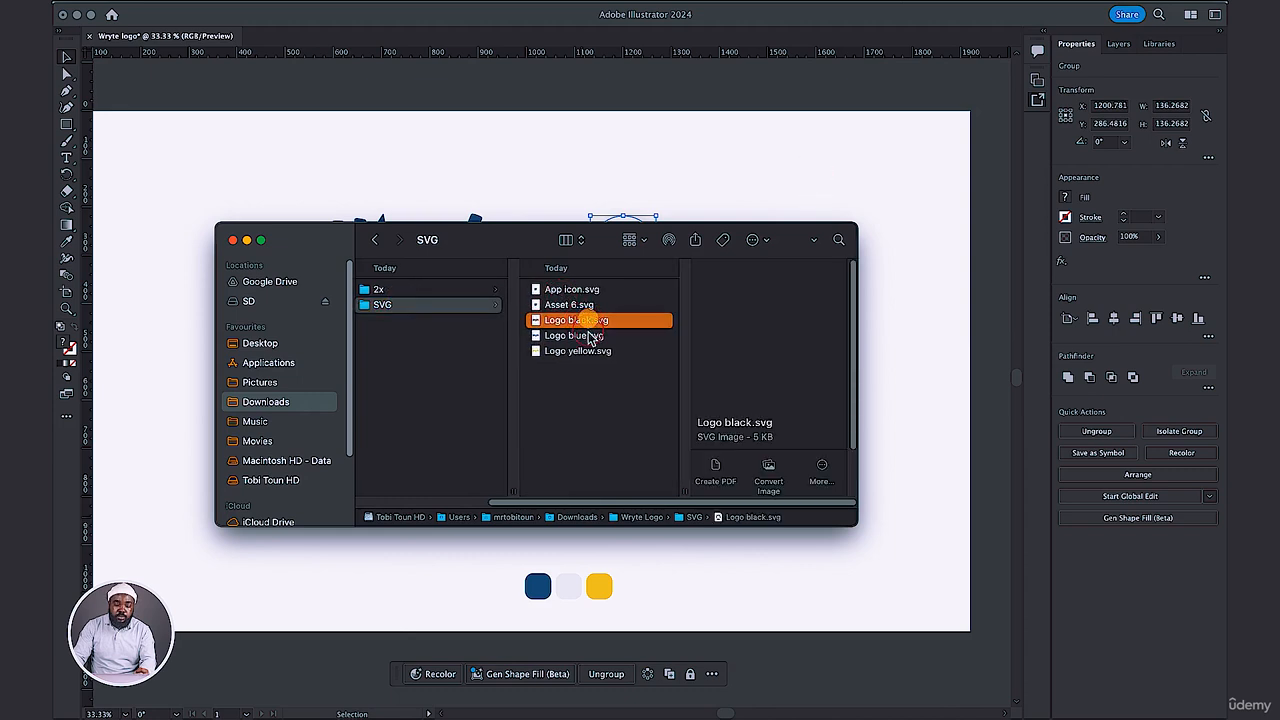
pyautogui.click(585, 338)
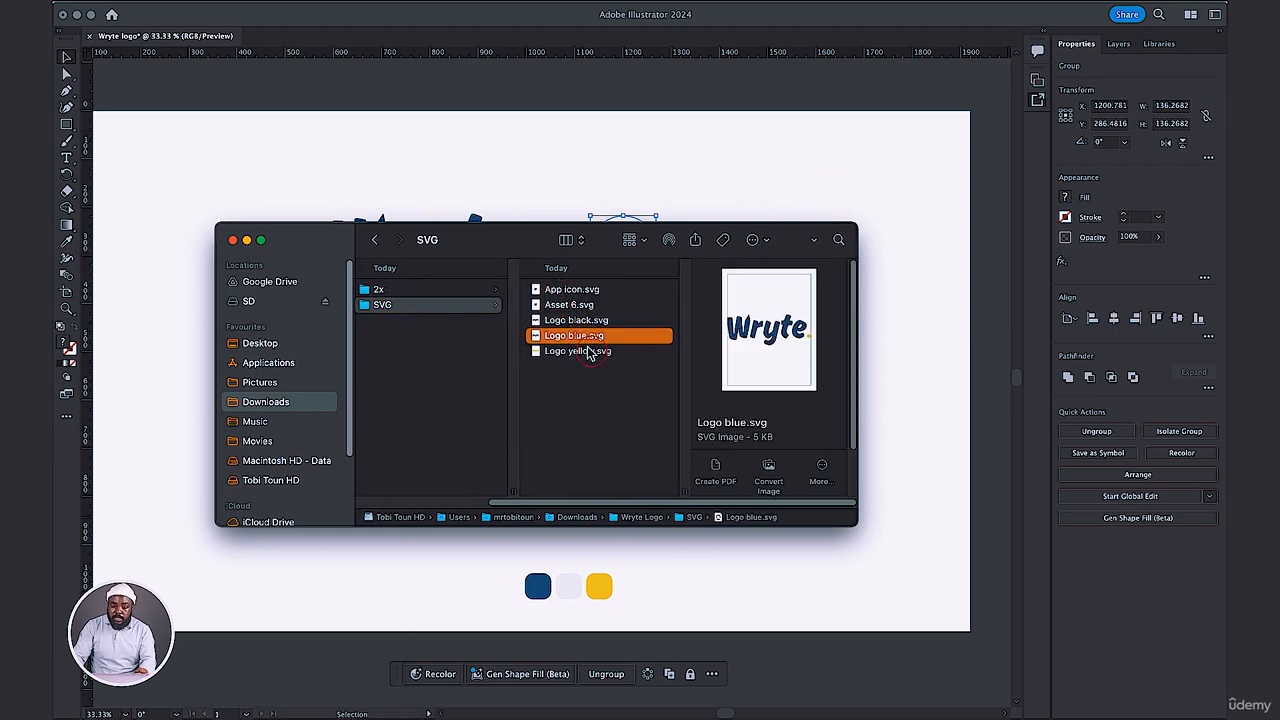
pyautogui.click(576, 320)
pyautogui.click(574, 336)
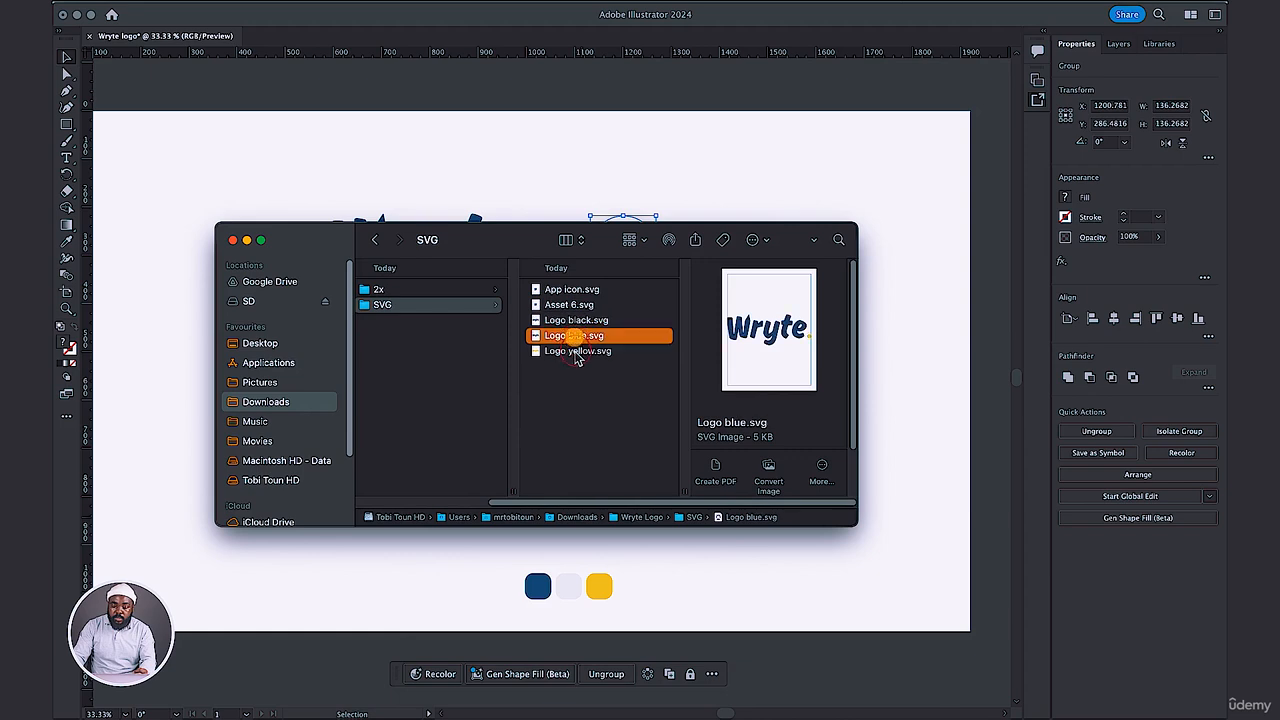
pyautogui.click(576, 351)
pyautogui.click(418, 289)
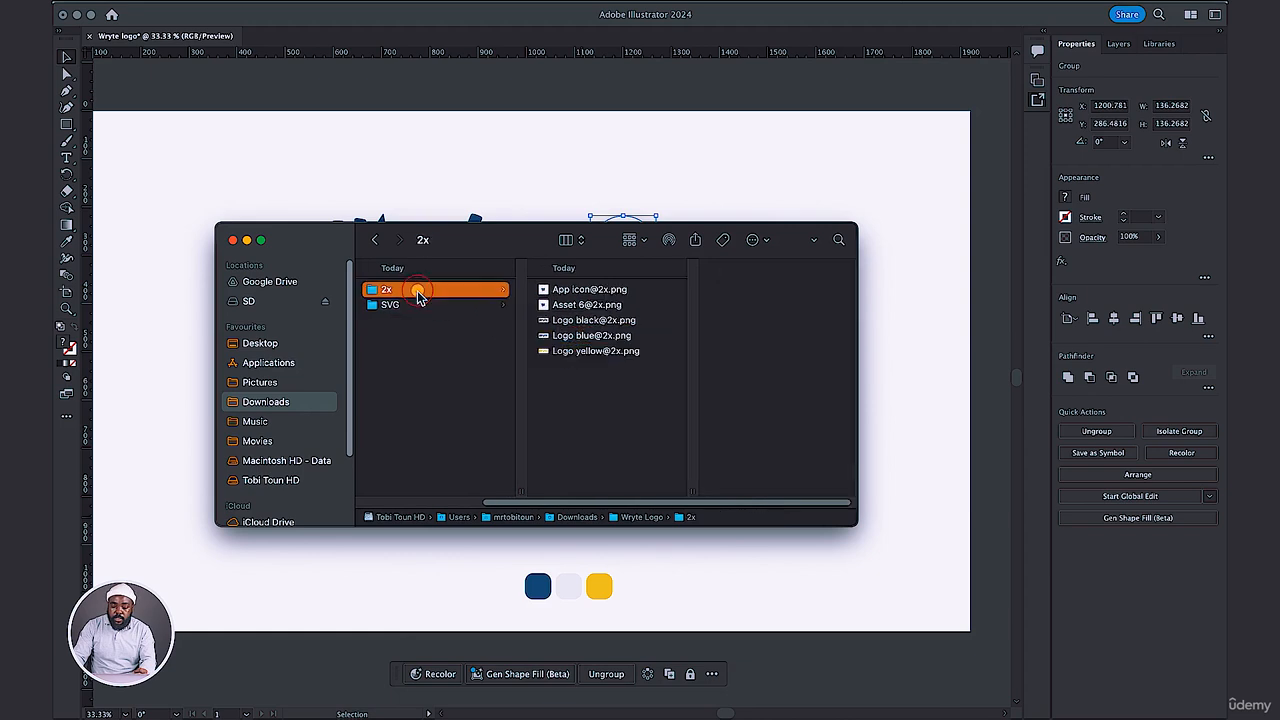
pyautogui.click(585, 321)
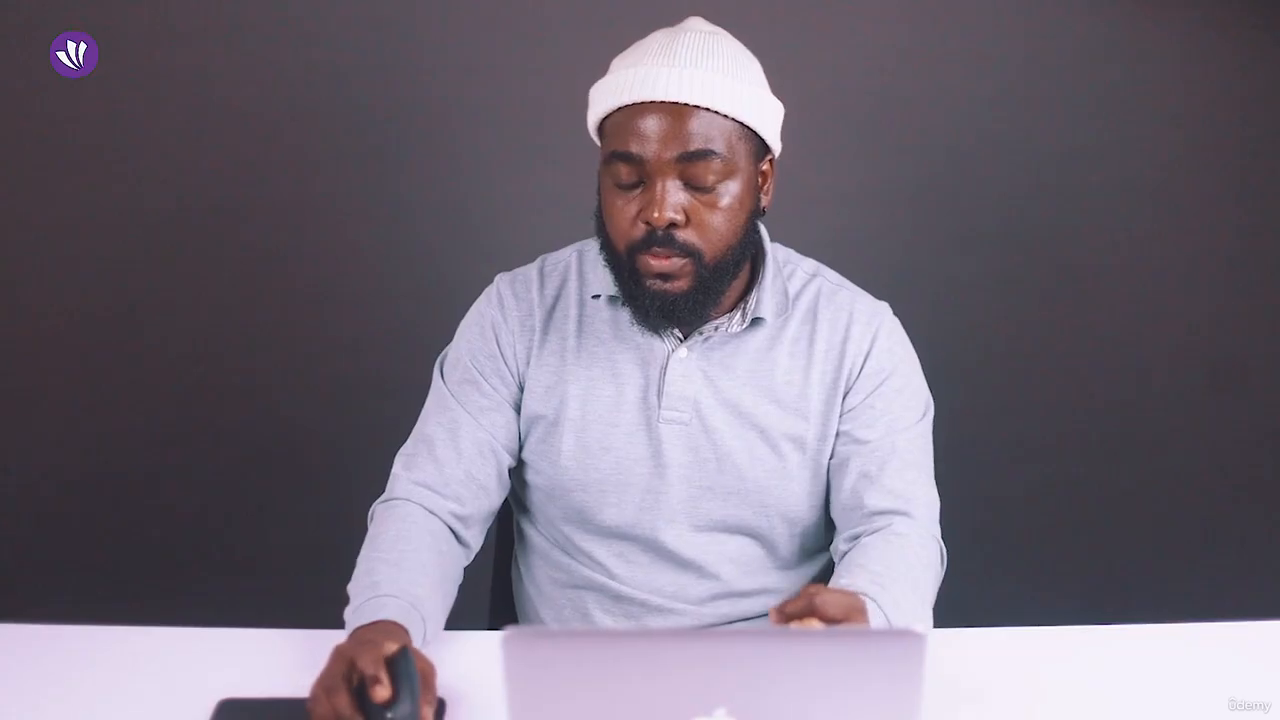